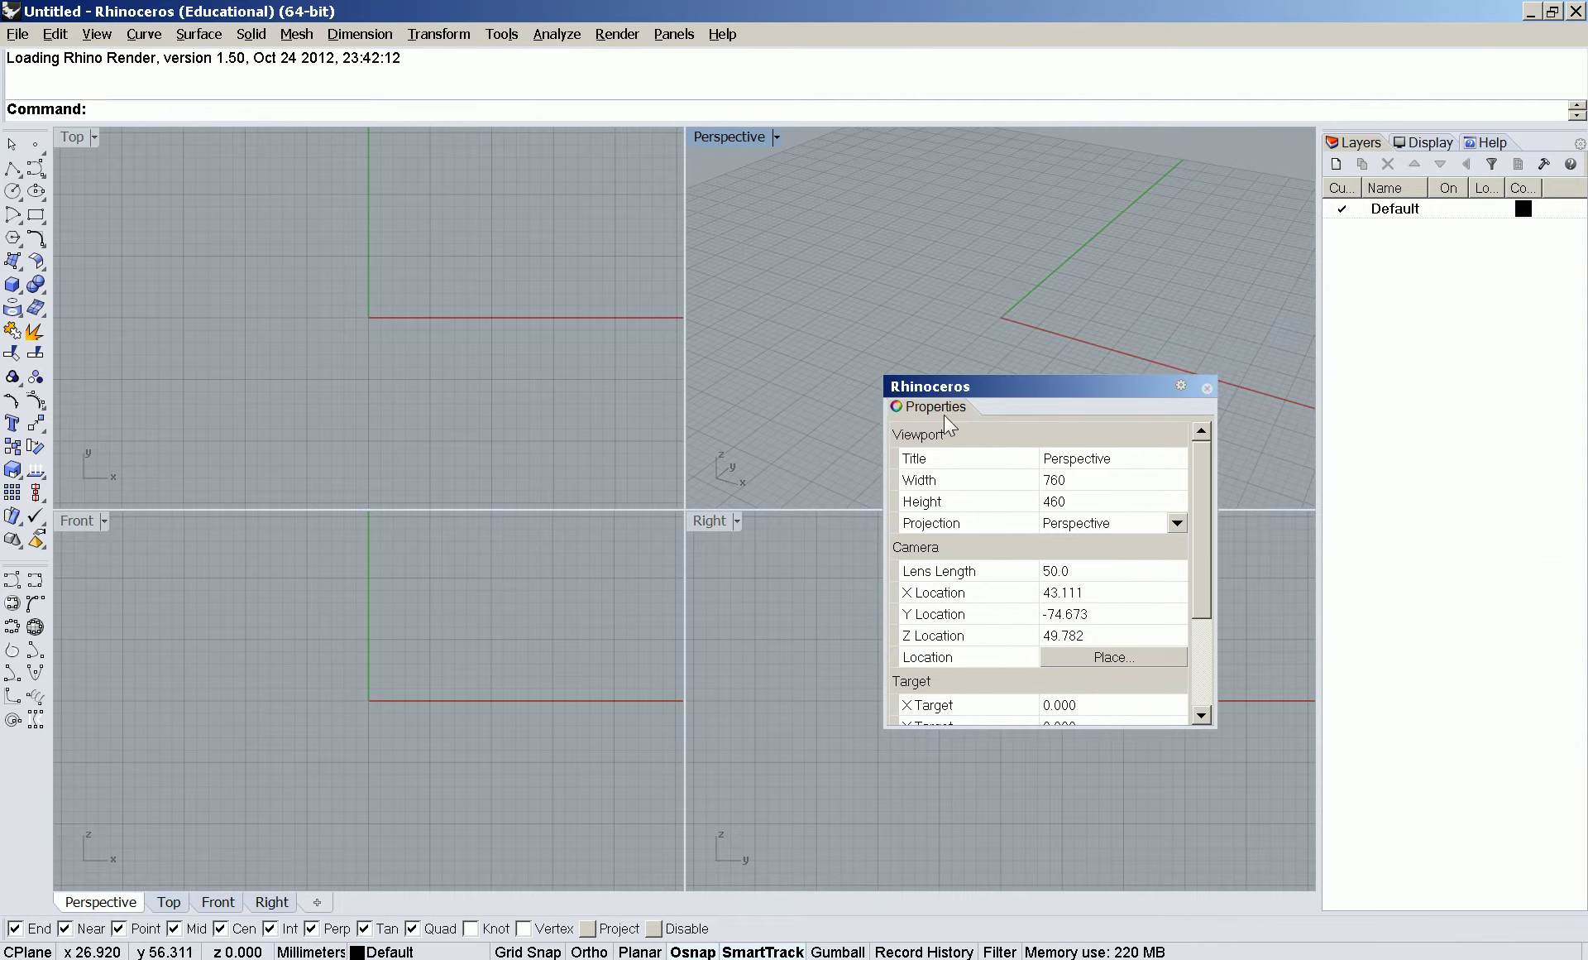
# - Dock the floating Properties panel beneath the Layers panel and enlarge it slightly
pyautogui.click(56, 34)
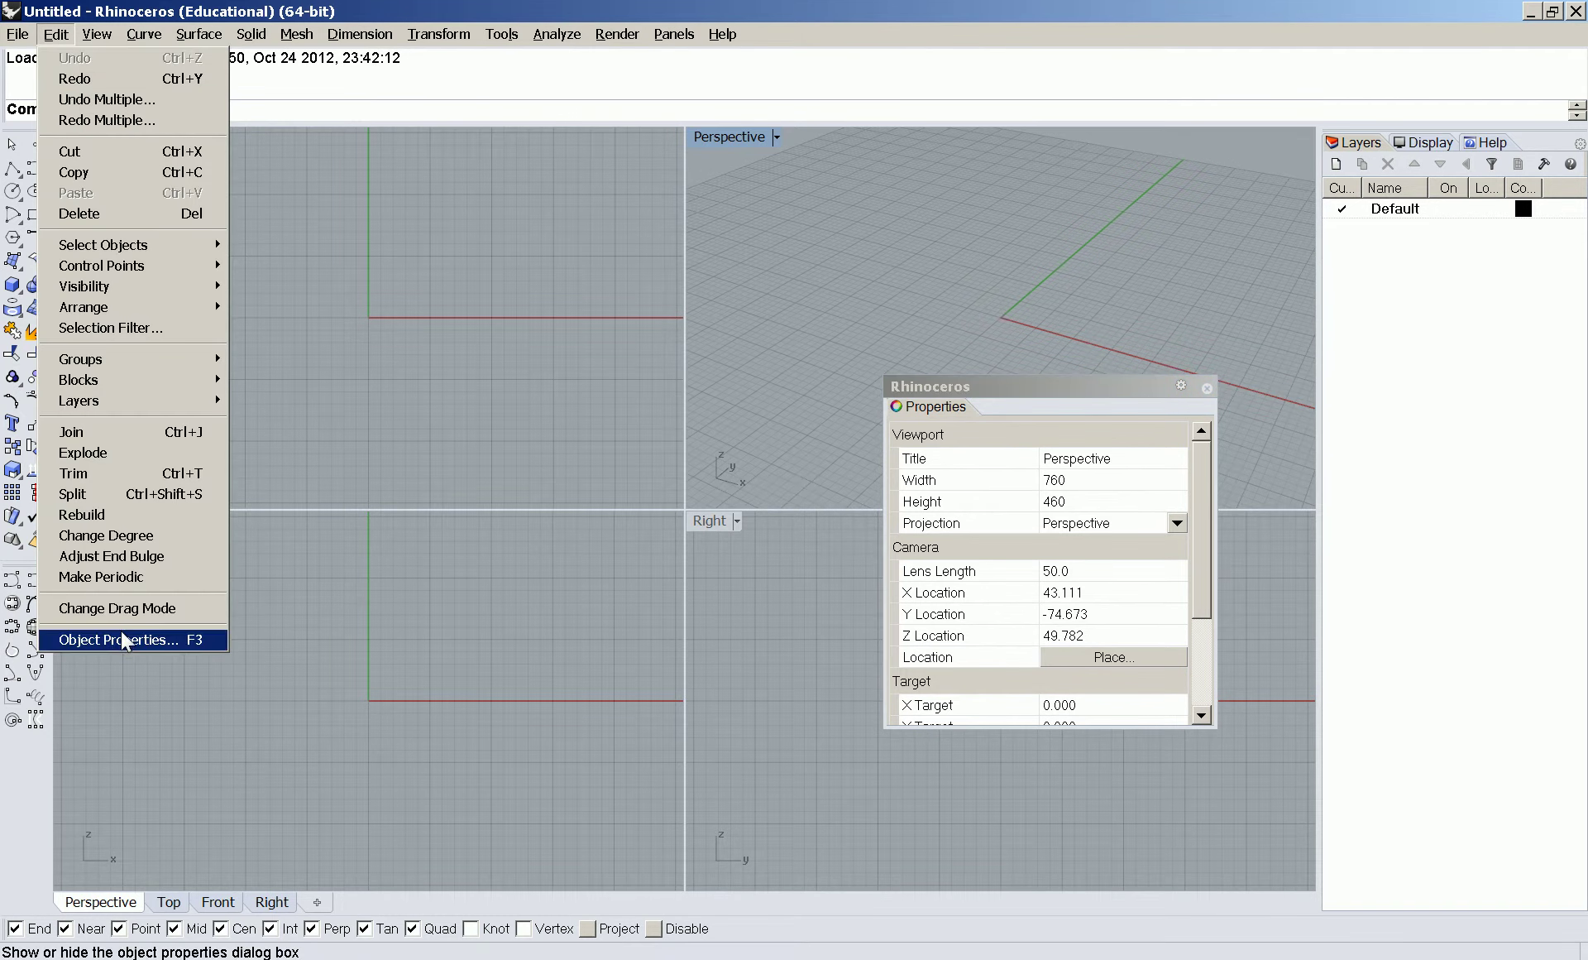
pyautogui.click(985, 342)
pyautogui.moveTo(1062, 397); pyautogui.dragTo(1489, 798)
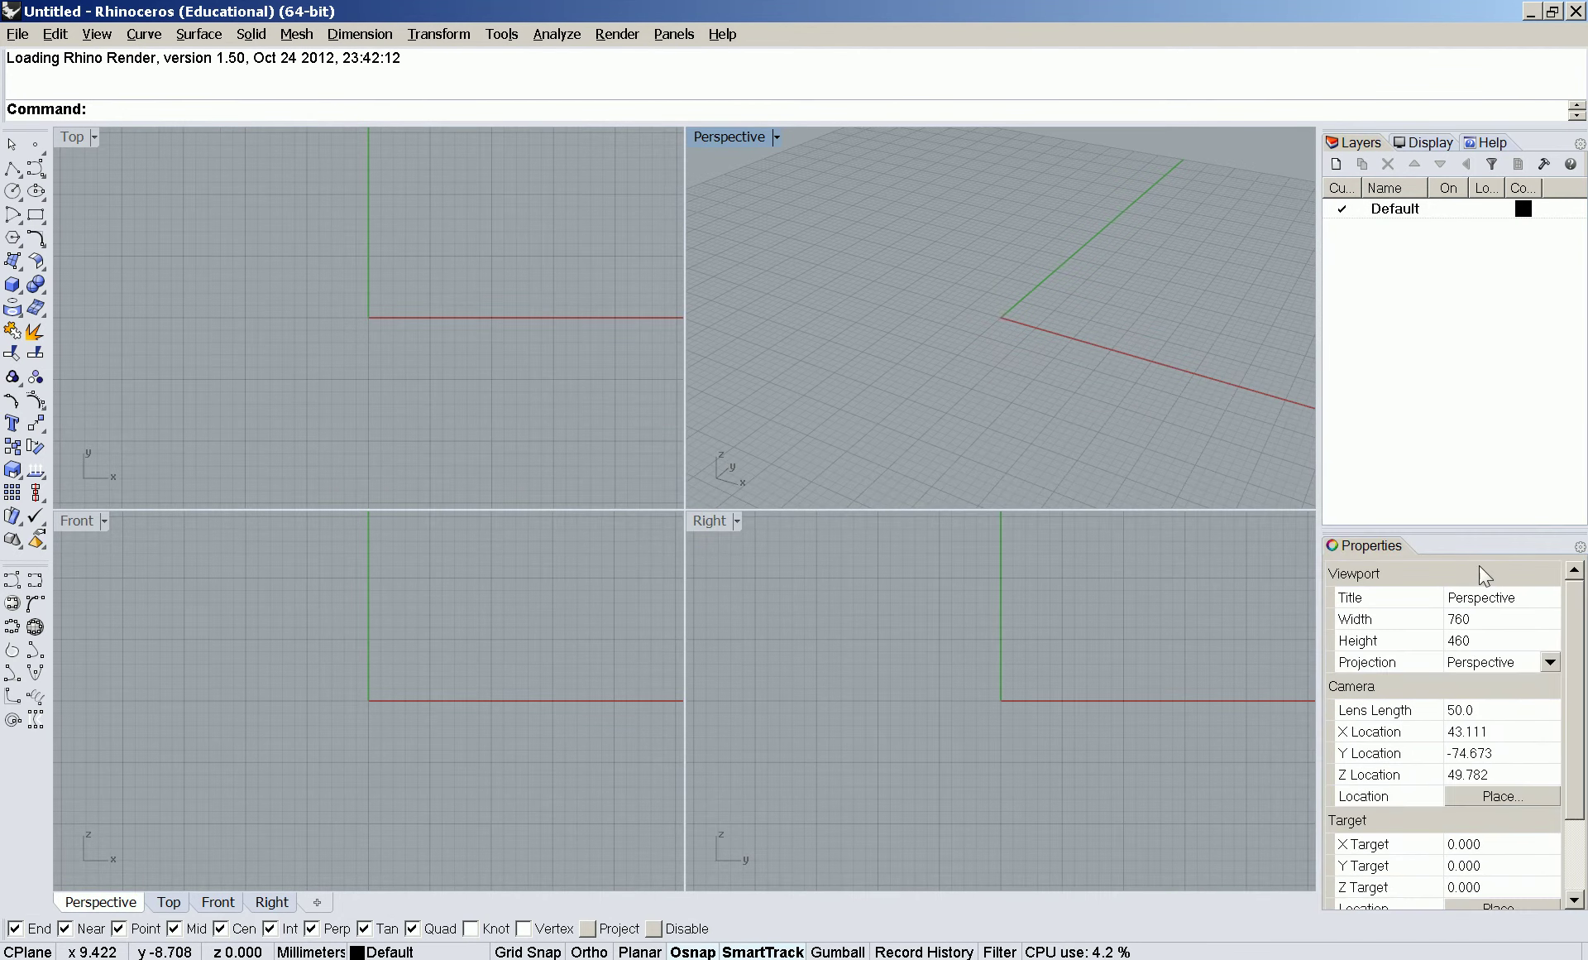
pyautogui.moveTo(1489, 526); pyautogui.dragTo(1489, 482)
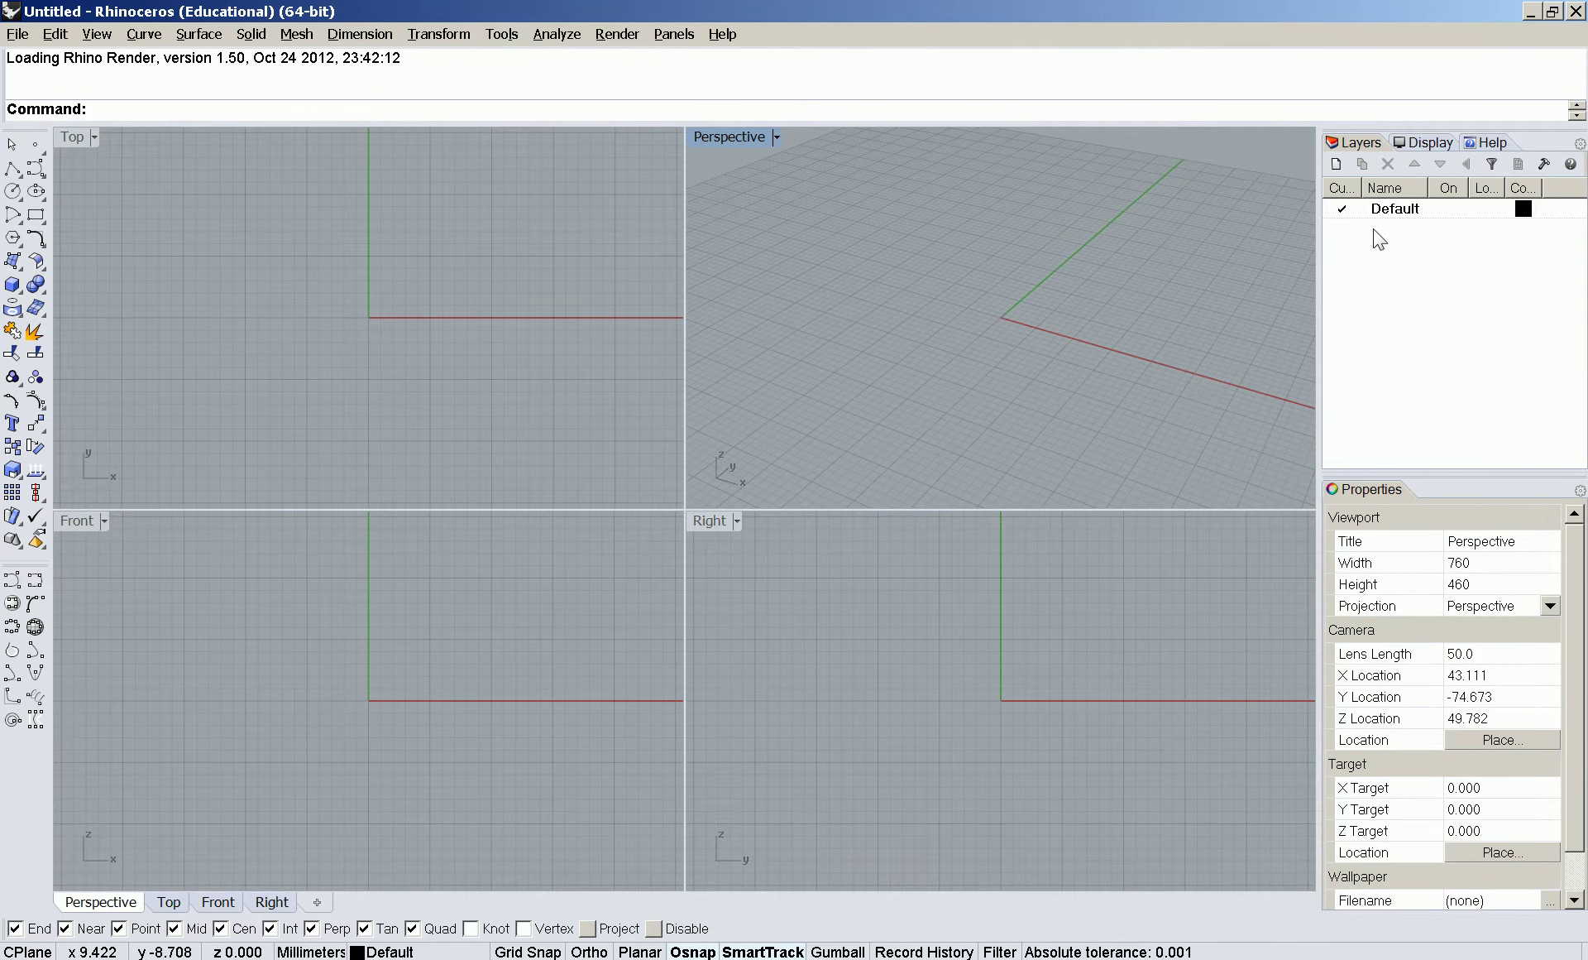
# - Create four new layers and move the Default layer to the end of the layer list
pyautogui.rightClick(1408, 265)
pyautogui.click(1452, 277)
pyautogui.rightClick(1392, 275)
pyautogui.click(1449, 288)
pyautogui.rightClick(1383, 314)
pyautogui.click(1406, 322)
pyautogui.rightClick(1400, 307)
pyautogui.click(1422, 320)
pyautogui.click(1398, 211)
pyautogui.click(1440, 163)
pyautogui.click(1440, 164)
pyautogui.click(1441, 164)
pyautogui.click(1440, 164)
pyautogui.click(1442, 361)
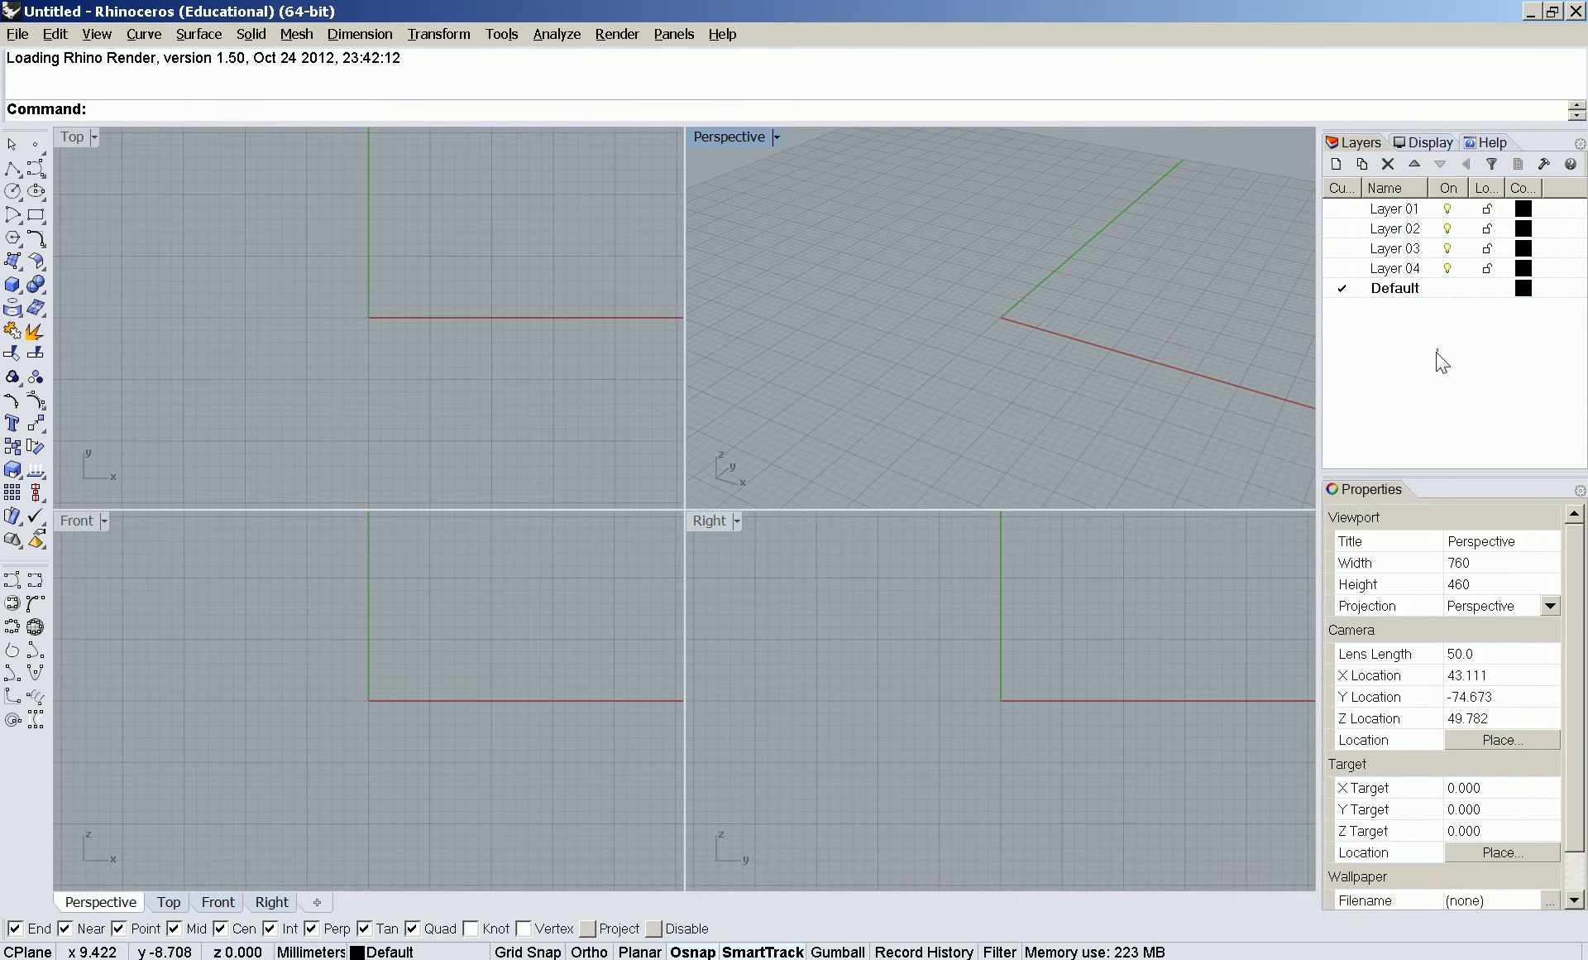
# - Set the colour of Layer 01 and Layer 02 to Yellow together
pyautogui.click(1412, 208)
pyautogui.keyDown('ctrl'); pyautogui.click(1394, 230); pyautogui.keyUp('ctrl')
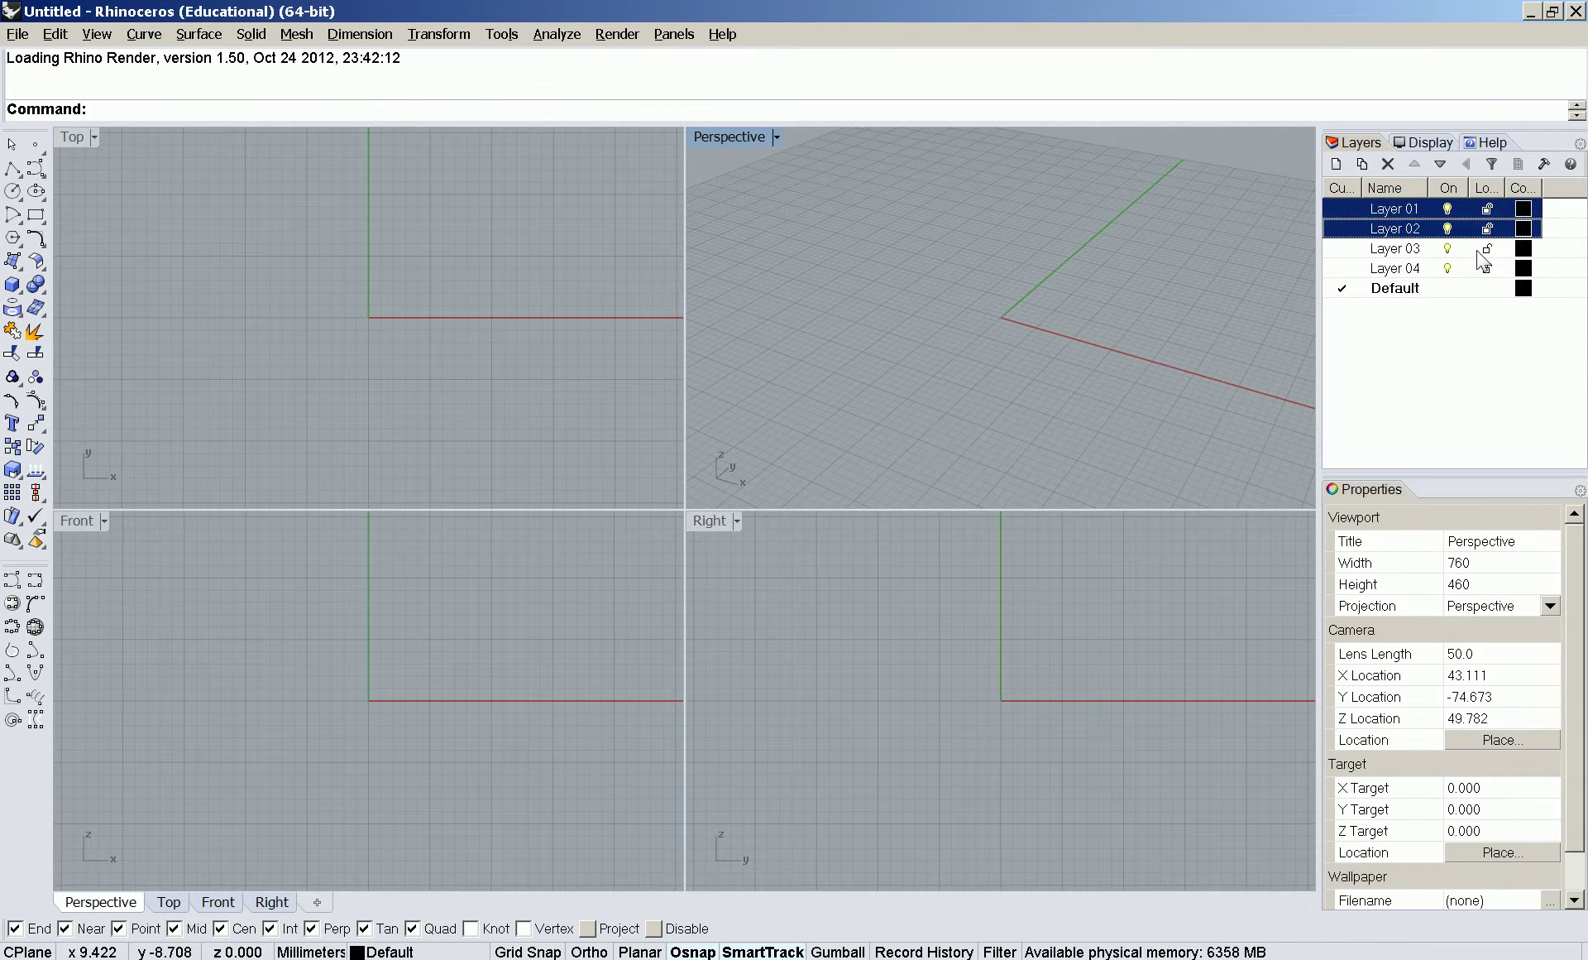
pyautogui.click(1523, 229)
pyautogui.doubleClick(588, 411)
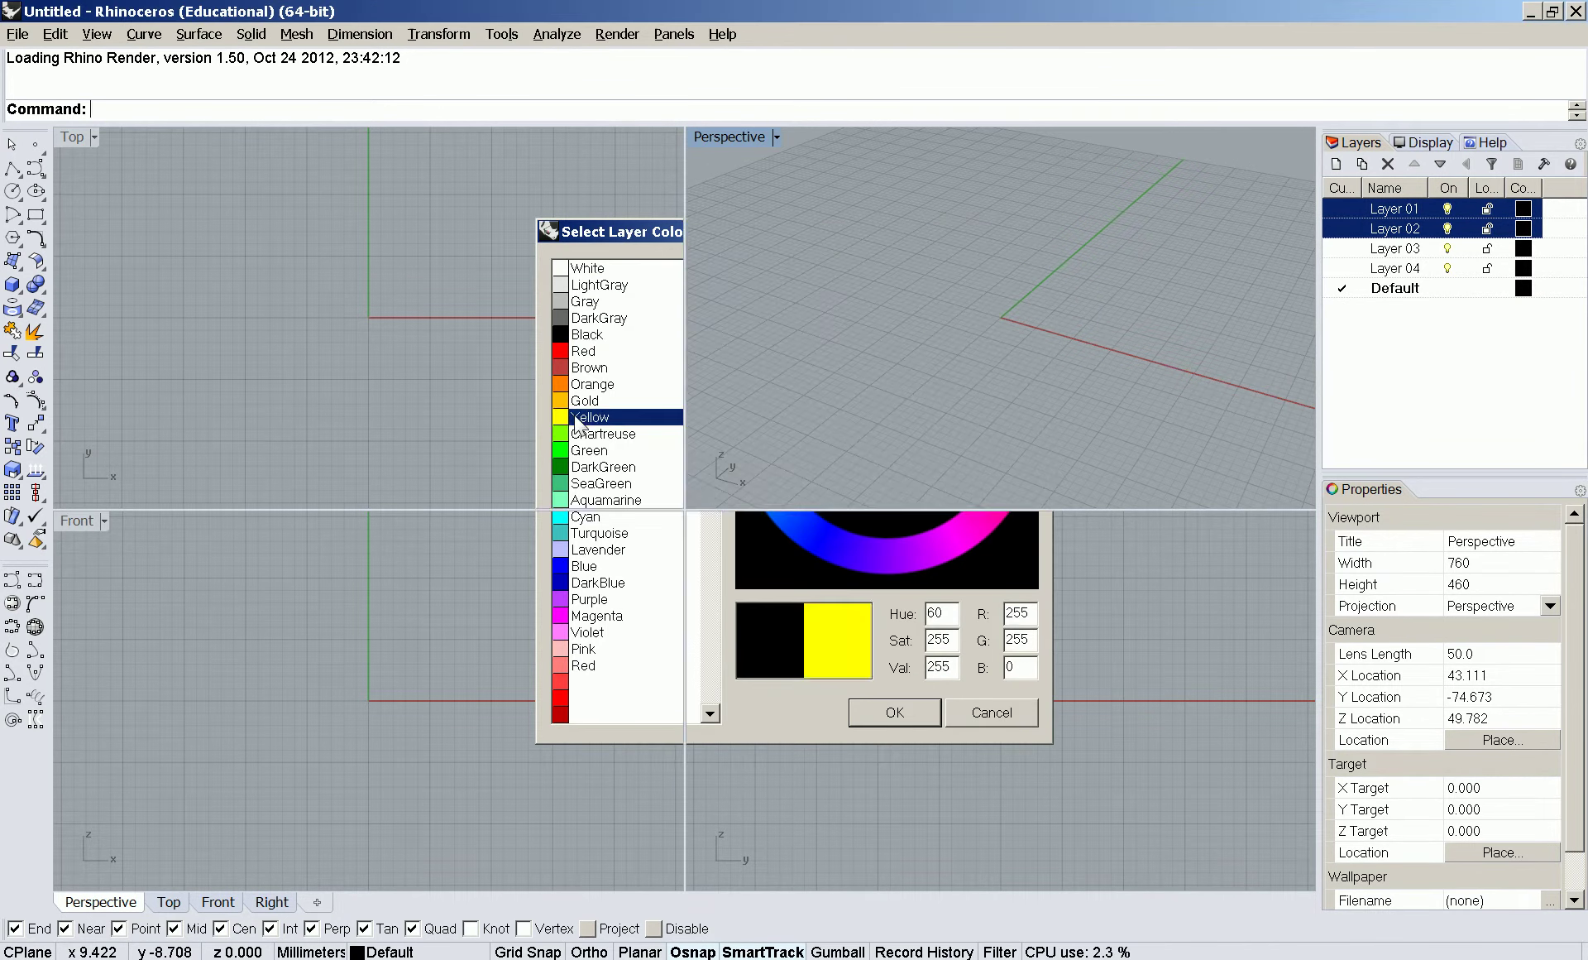
# - Rename Layer 01 as "wires" and Layer 02 as "parts"
pyautogui.doubleClick(1377, 212)
pyautogui.write('wires')
pyautogui.press('Return')
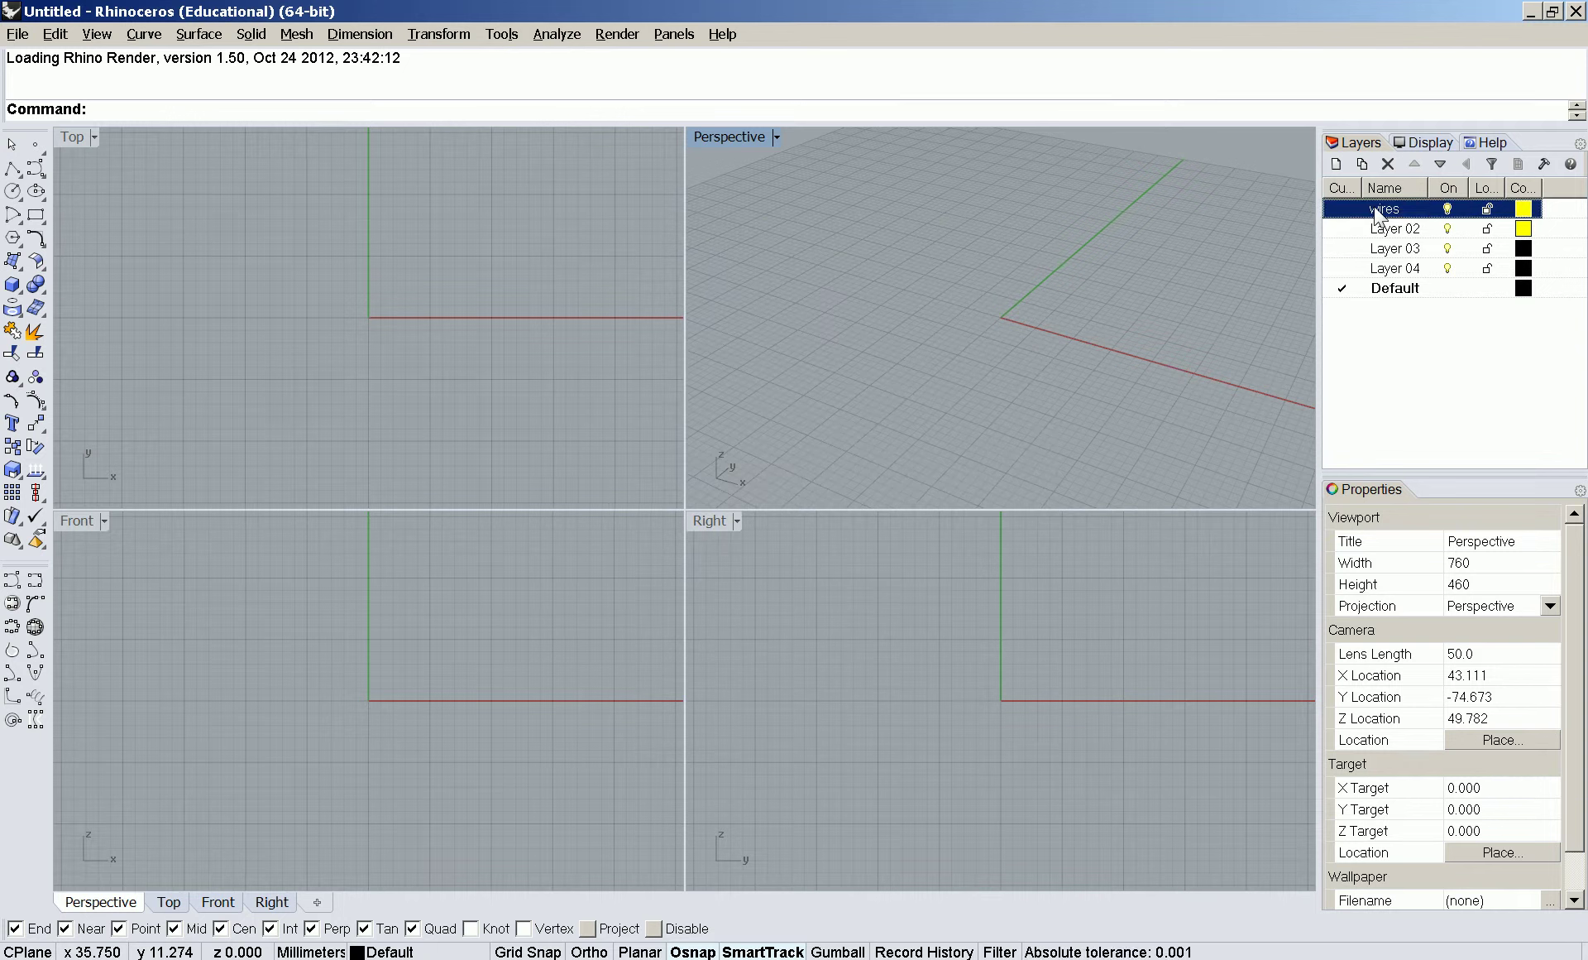
pyautogui.click(1400, 308)
pyautogui.click(1396, 232)
pyautogui.rightClick(1395, 238)
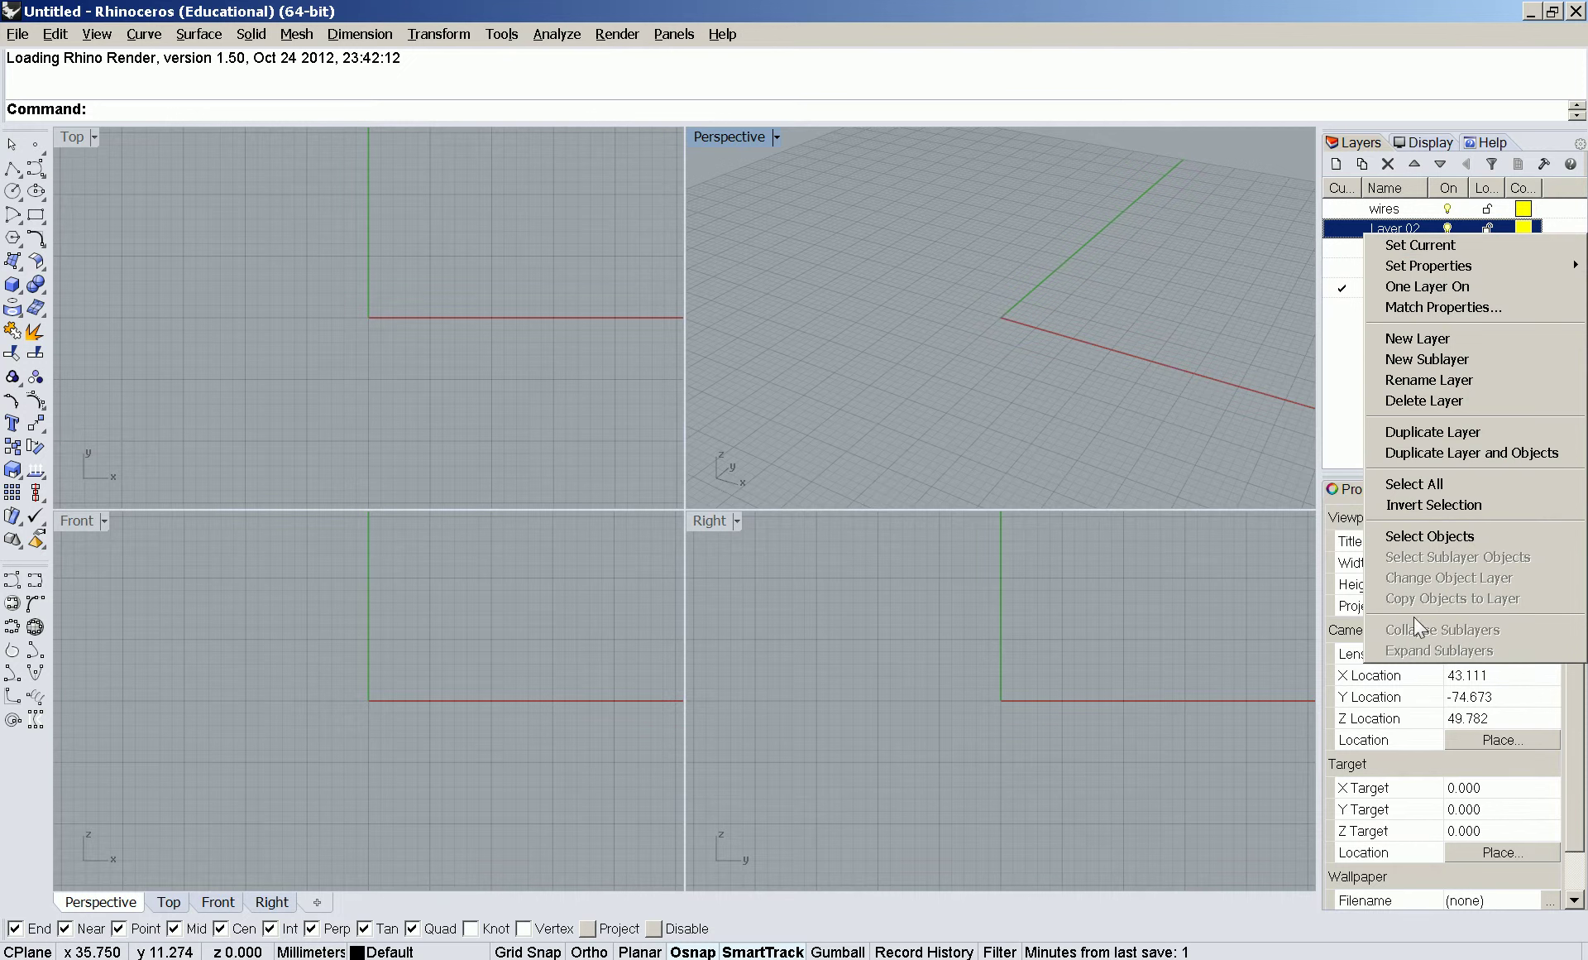
pyautogui.click(1415, 384)
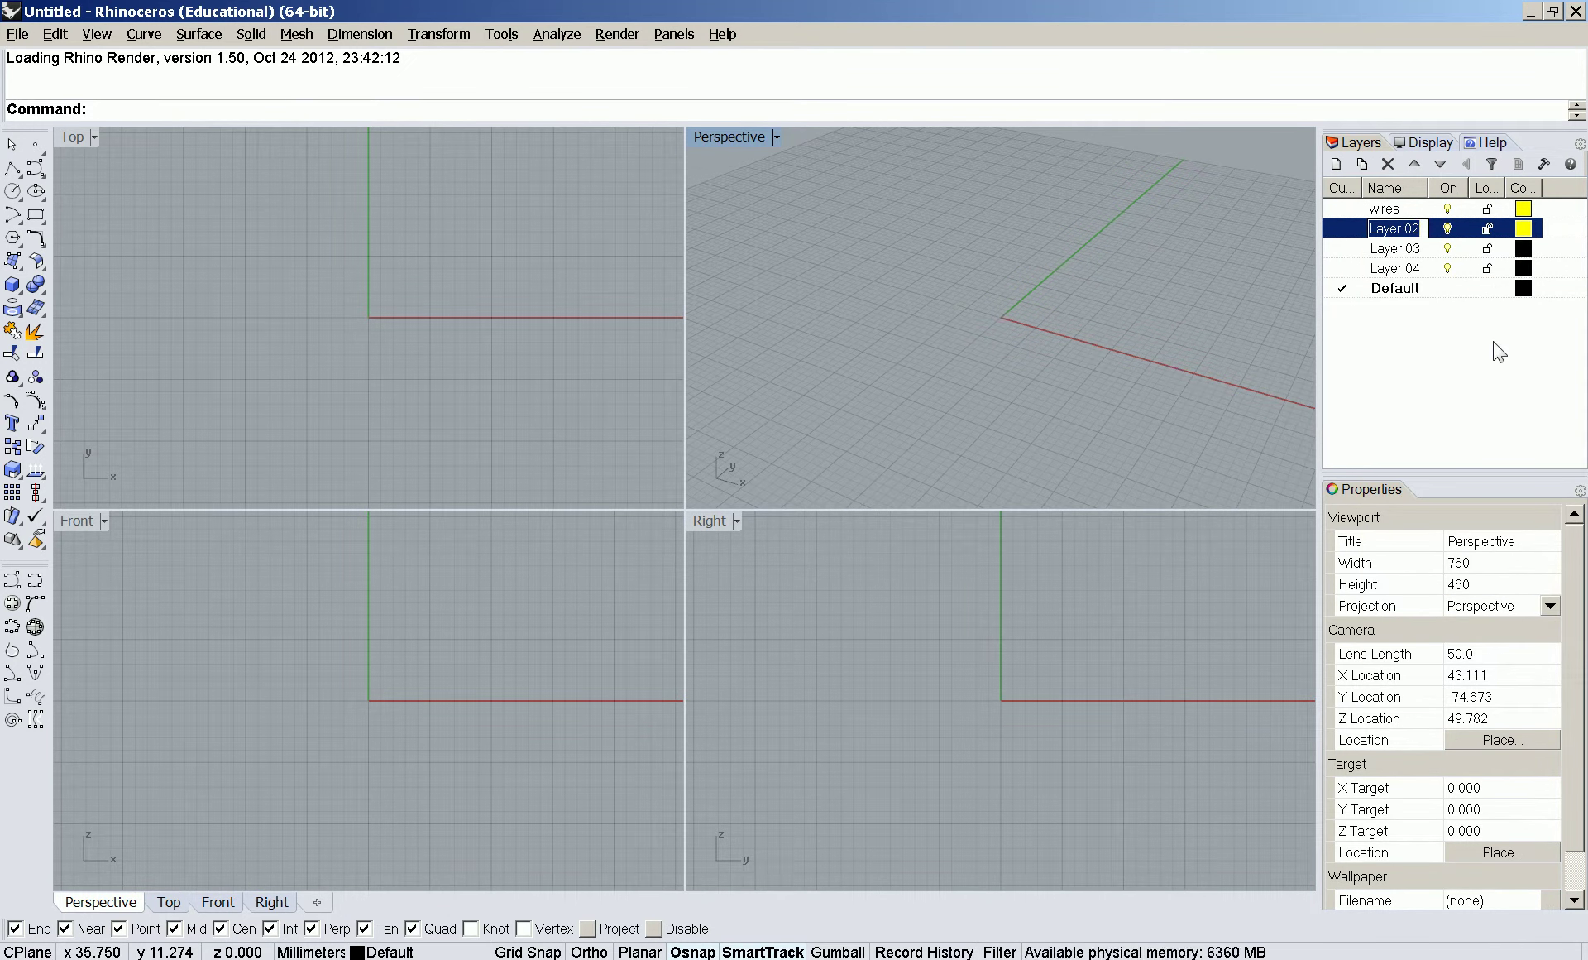
pyautogui.write('parts')
pyautogui.press('Return')
pyautogui.click(1392, 317)
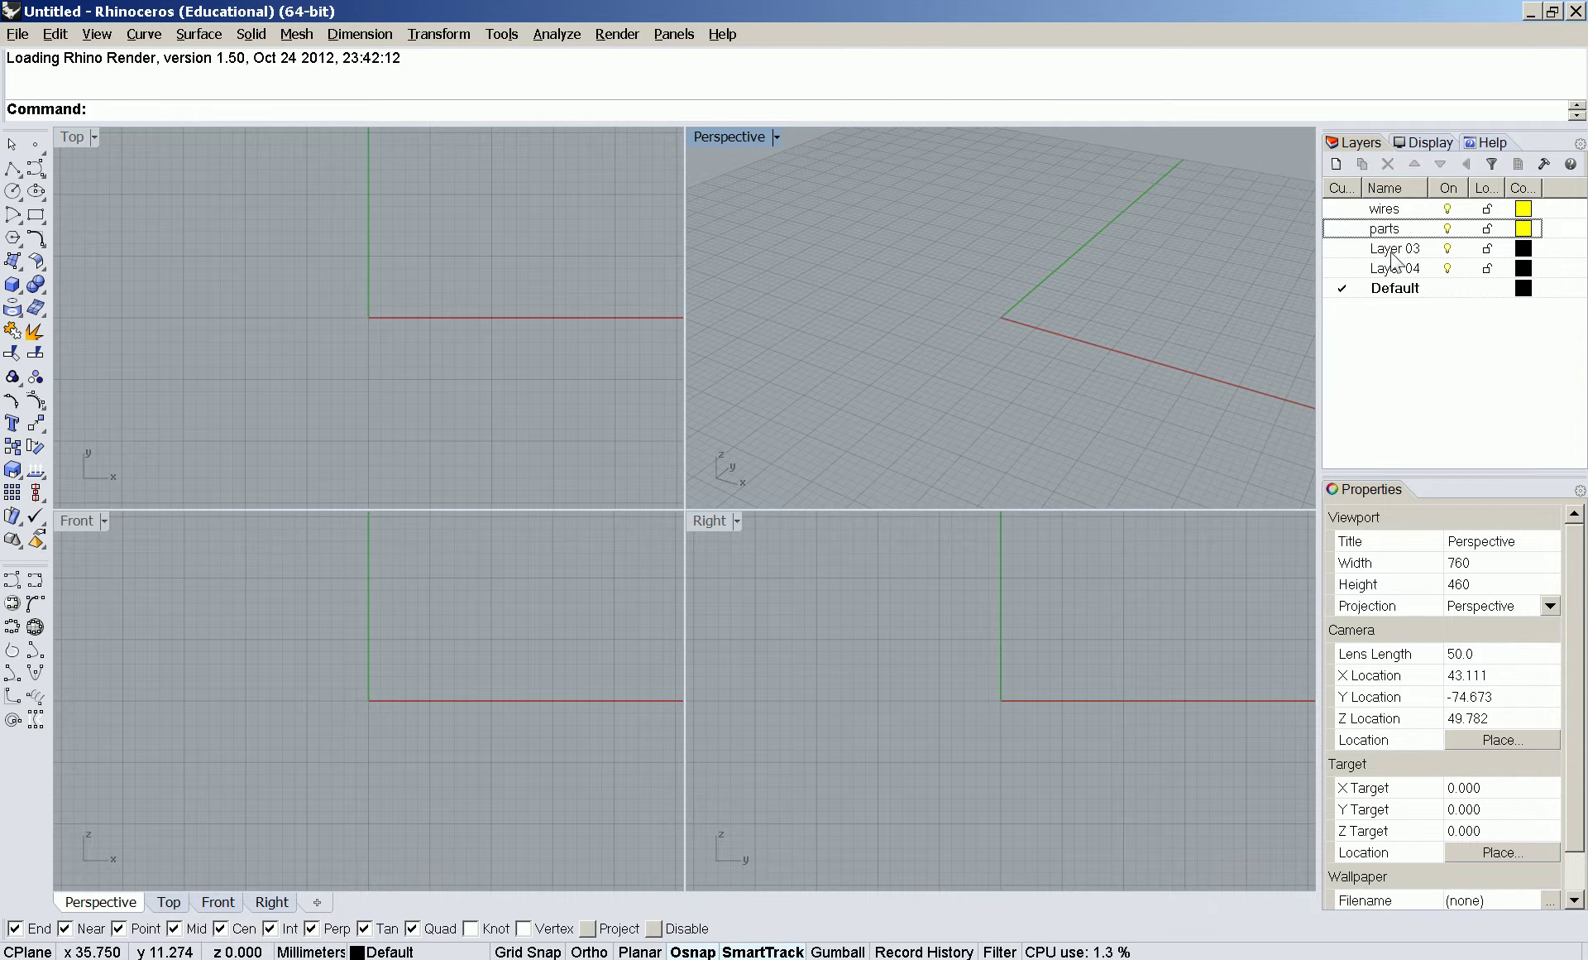
# - Nest Layer 03 and Layer 04 as sublayers of wires and set Layer 03's colour to Cyan
pyautogui.click(1395, 256)
pyautogui.keyDown('shift'); pyautogui.click(1394, 269); pyautogui.keyUp('shift')
pyautogui.moveTo(1388, 255); pyautogui.dragTo(1391, 213)
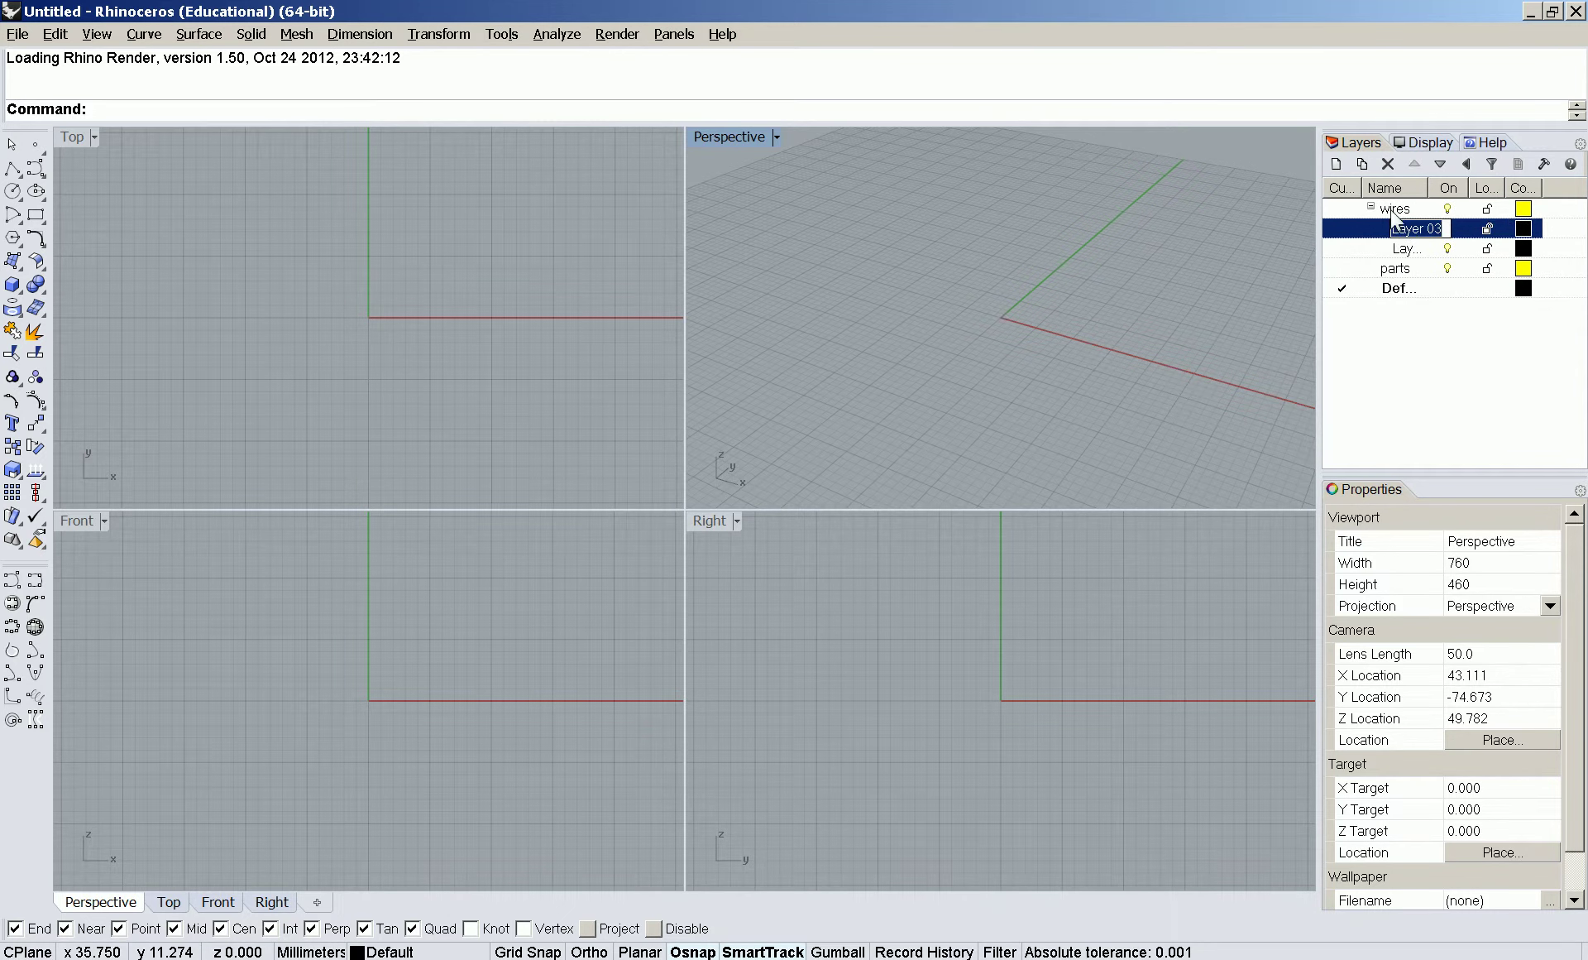
pyautogui.click(1523, 229)
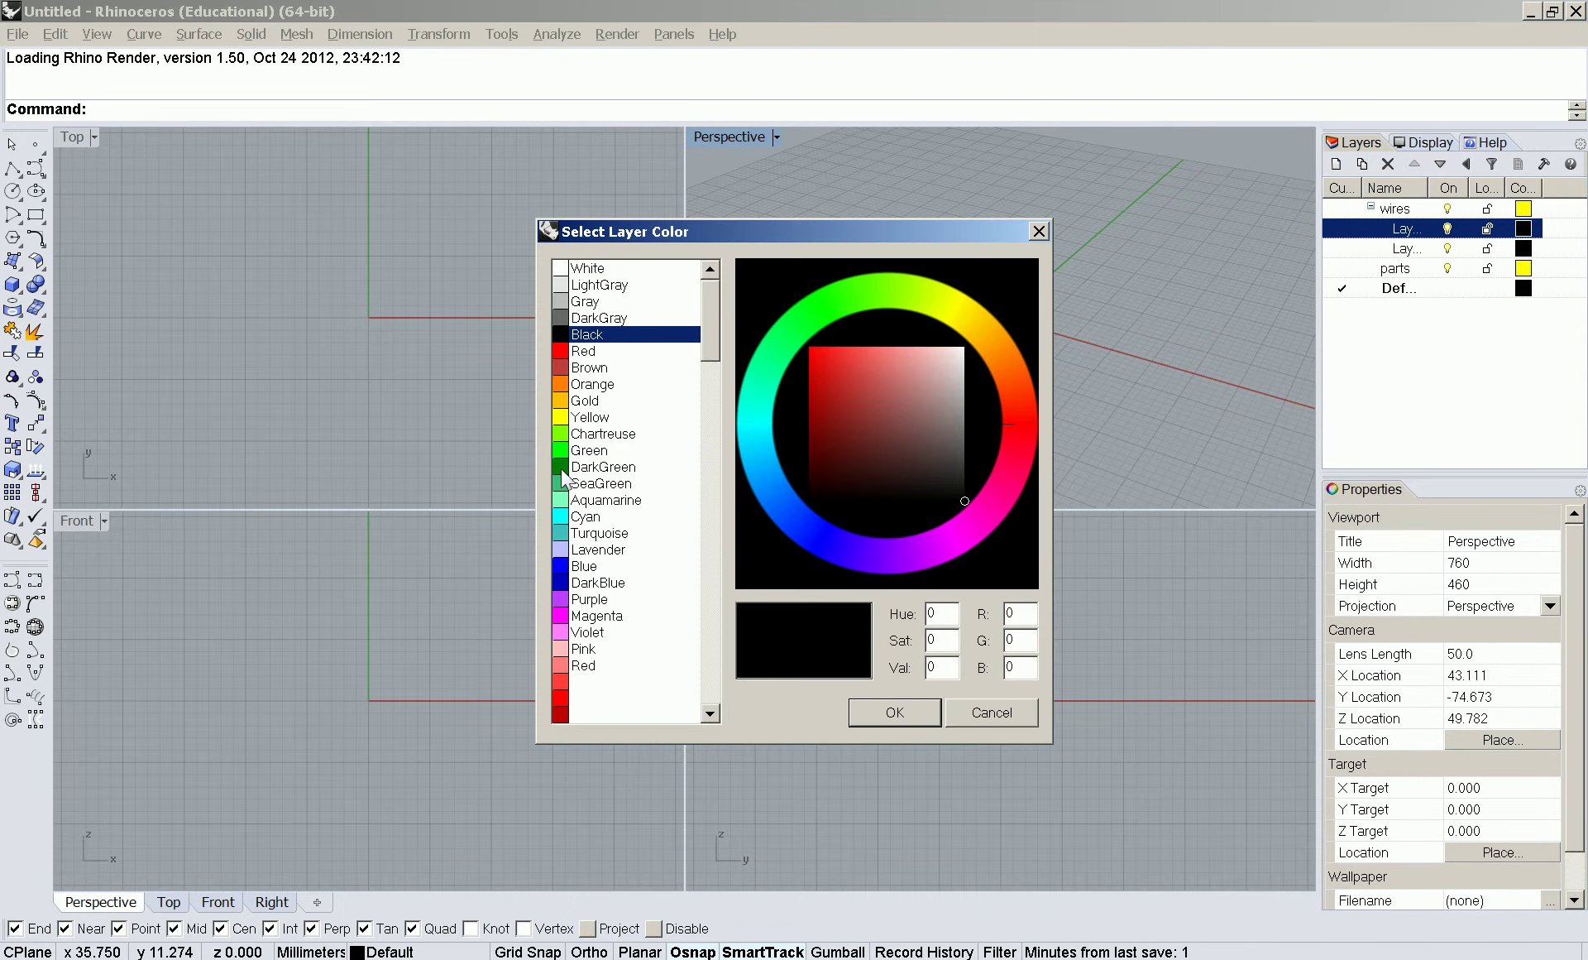
pyautogui.doubleClick(584, 516)
# - Widen the docked panels and the layer list's Name column so the sublayer names fit in full
pyautogui.click(1411, 231)
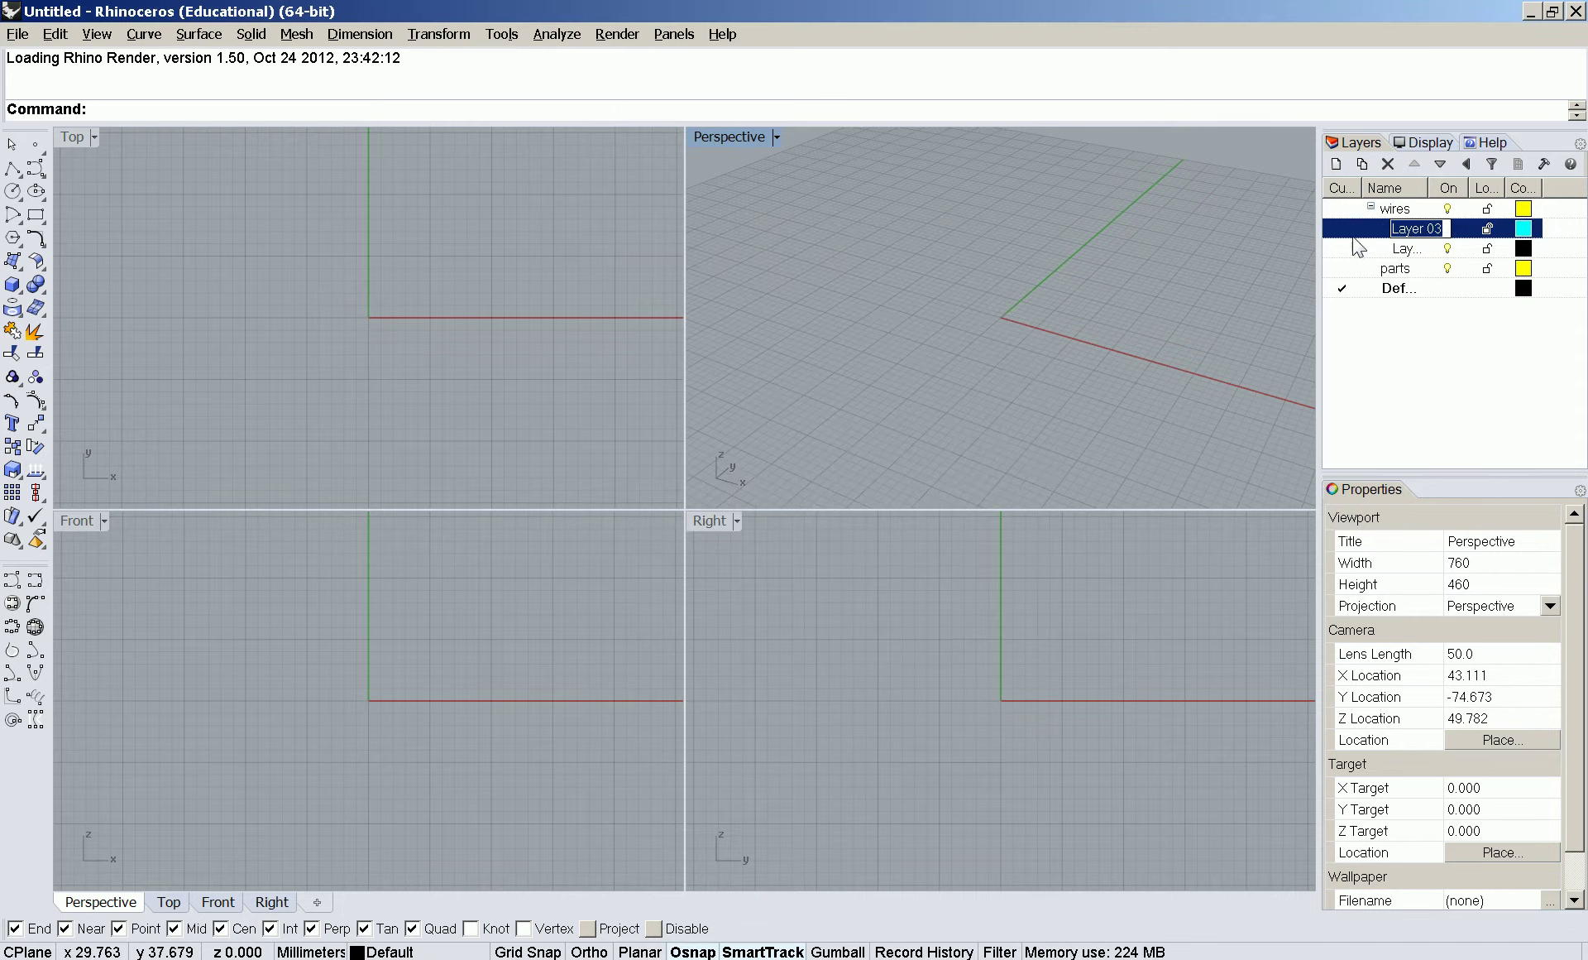
pyautogui.moveTo(1319, 330); pyautogui.dragTo(1263, 343)
pyautogui.moveTo(1372, 188); pyautogui.dragTo(1452, 190)
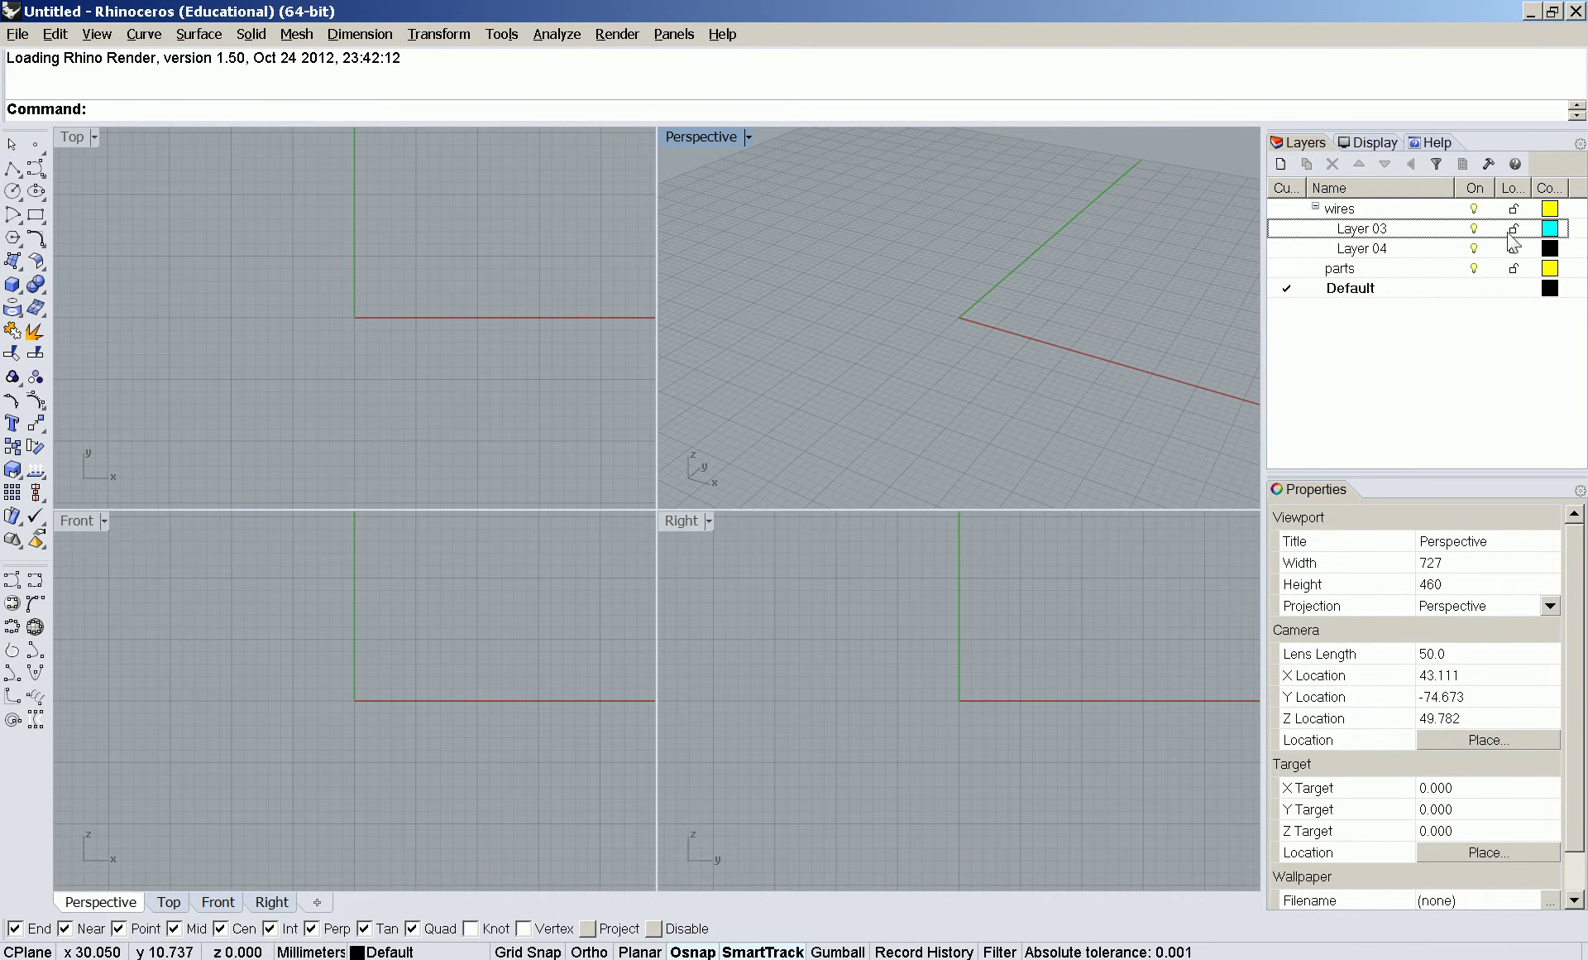
# - Set Layer 04's colour to Green and rename the two sublayers of wires as "wire 1" and "wire 2"
pyautogui.click(1549, 248)
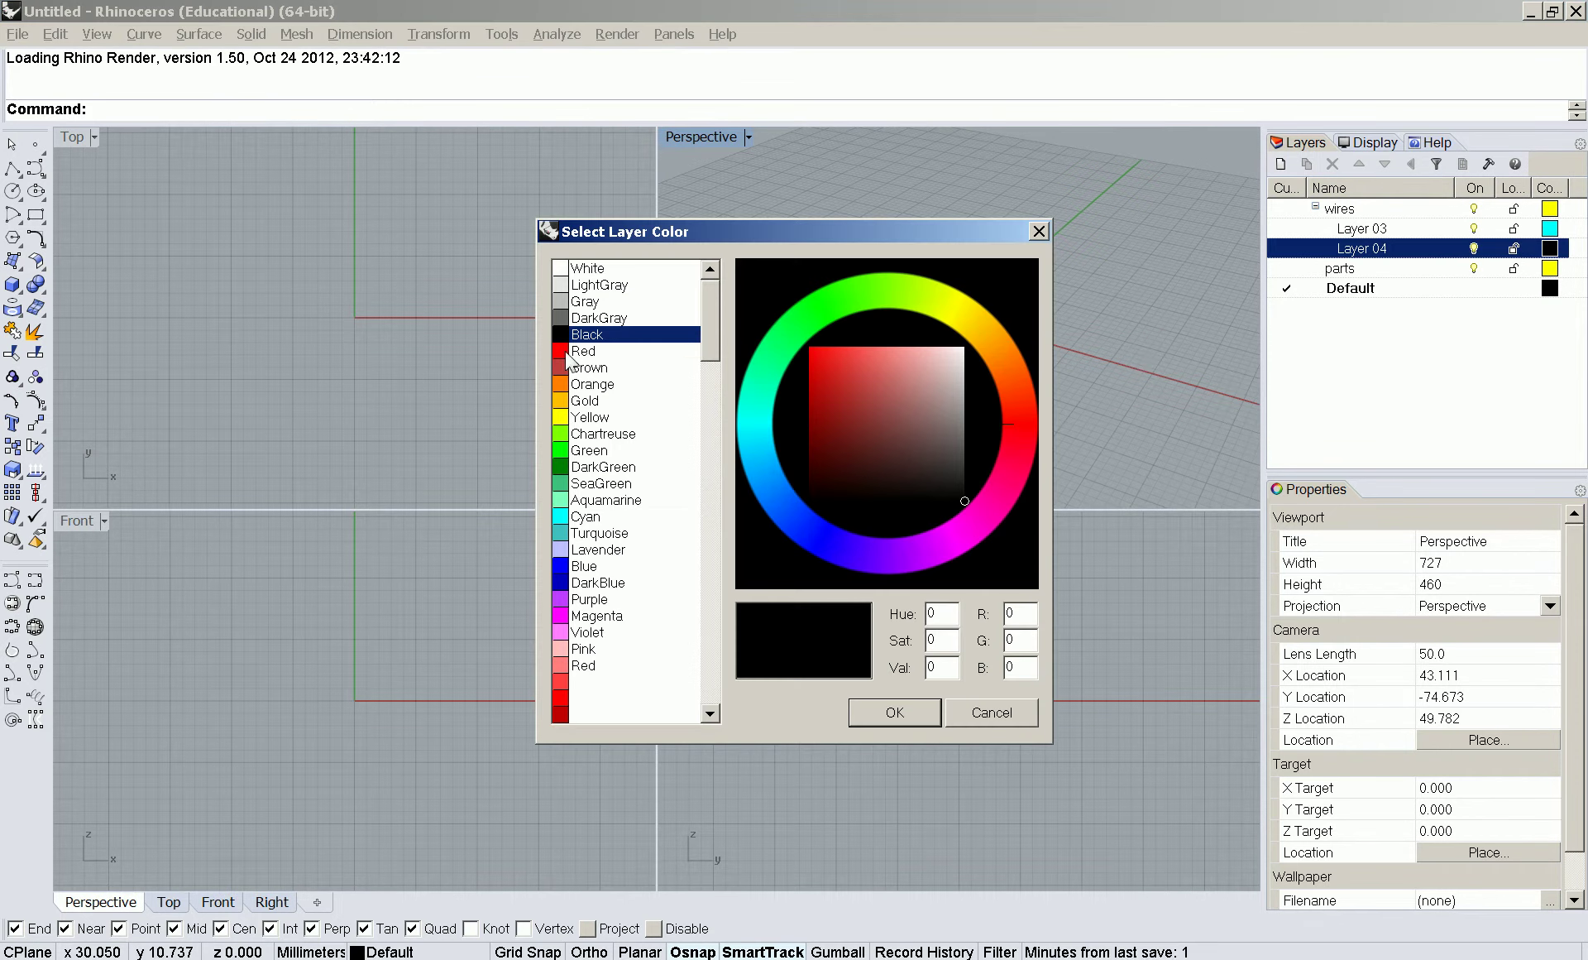
pyautogui.doubleClick(584, 452)
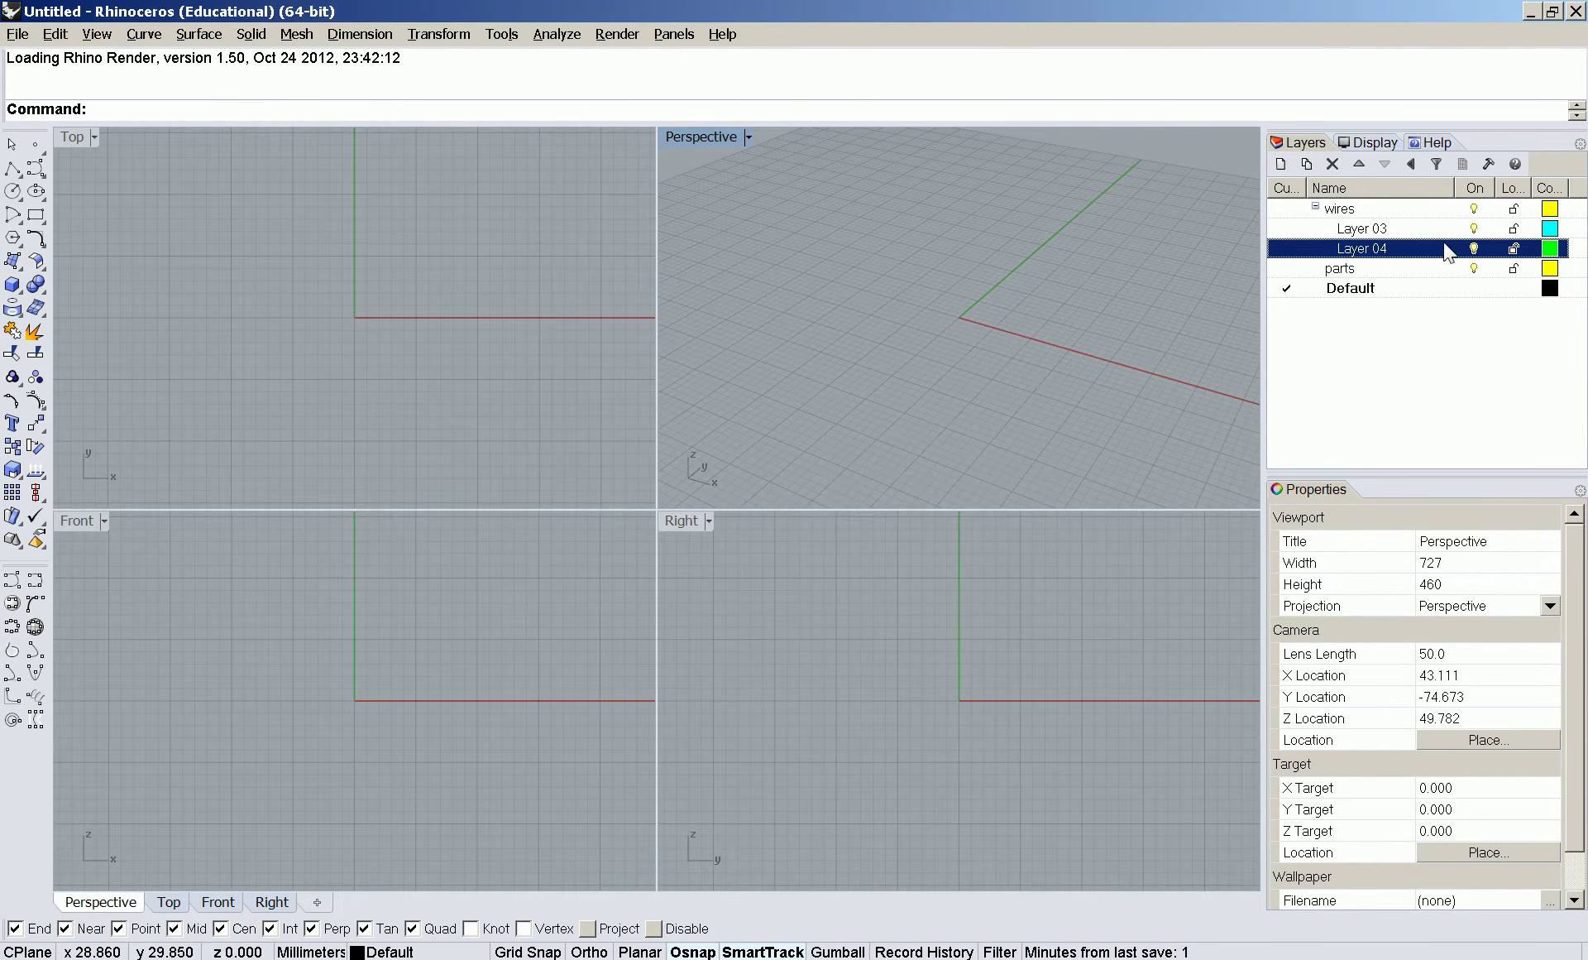
pyautogui.doubleClick(1364, 229)
pyautogui.write('wire 1')
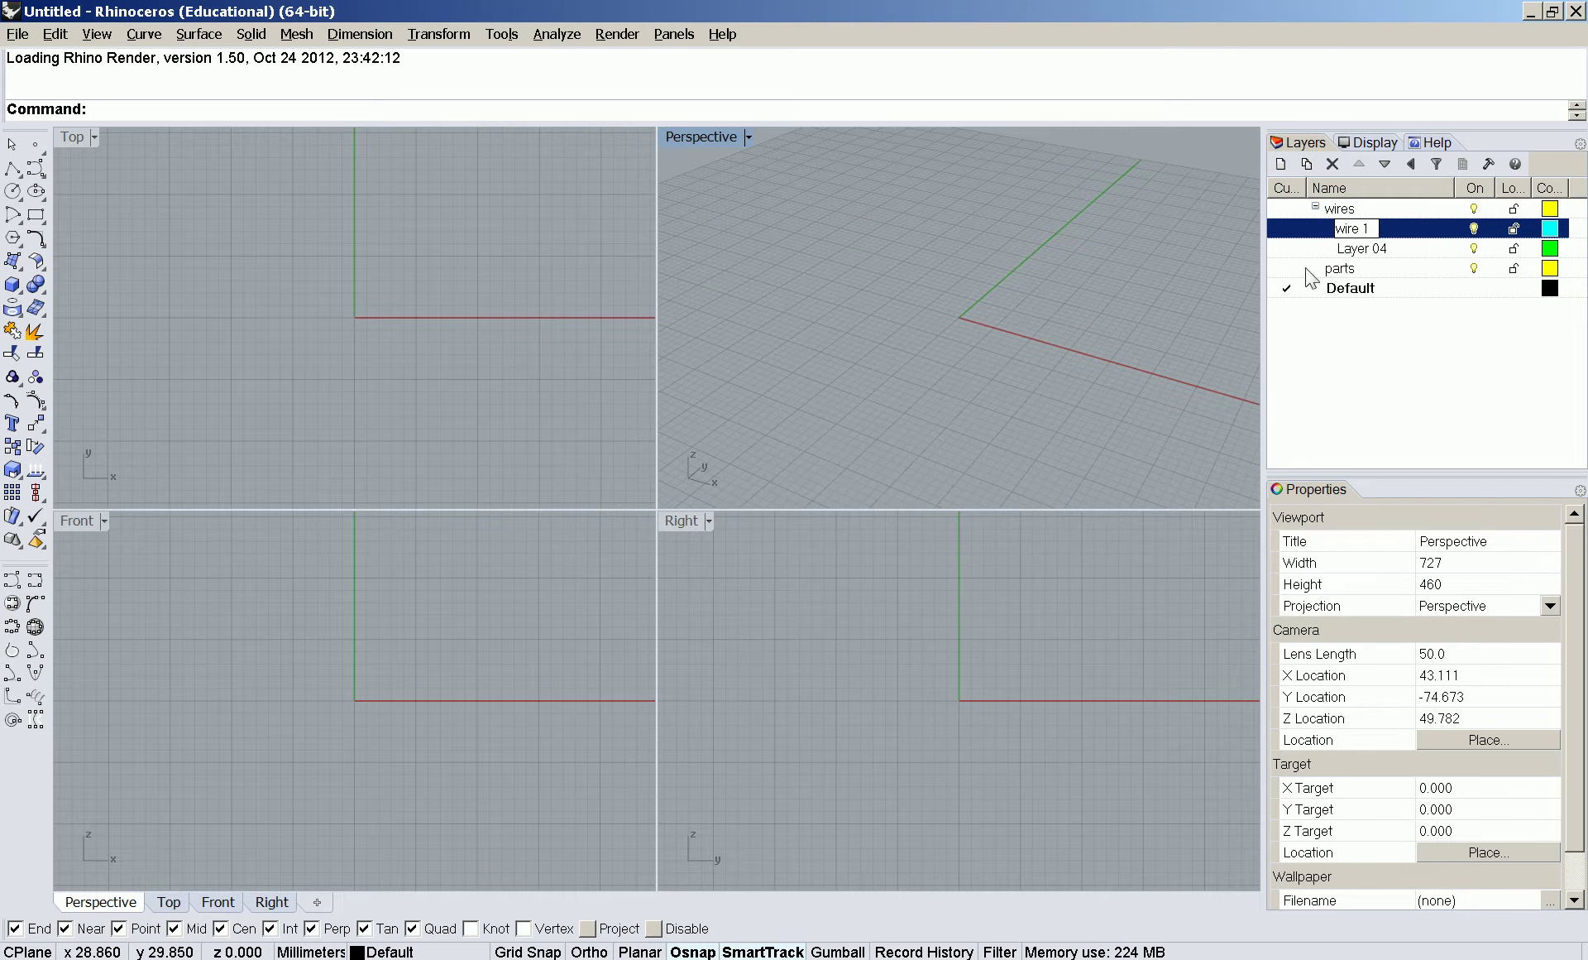
pyautogui.doubleClick(1361, 248)
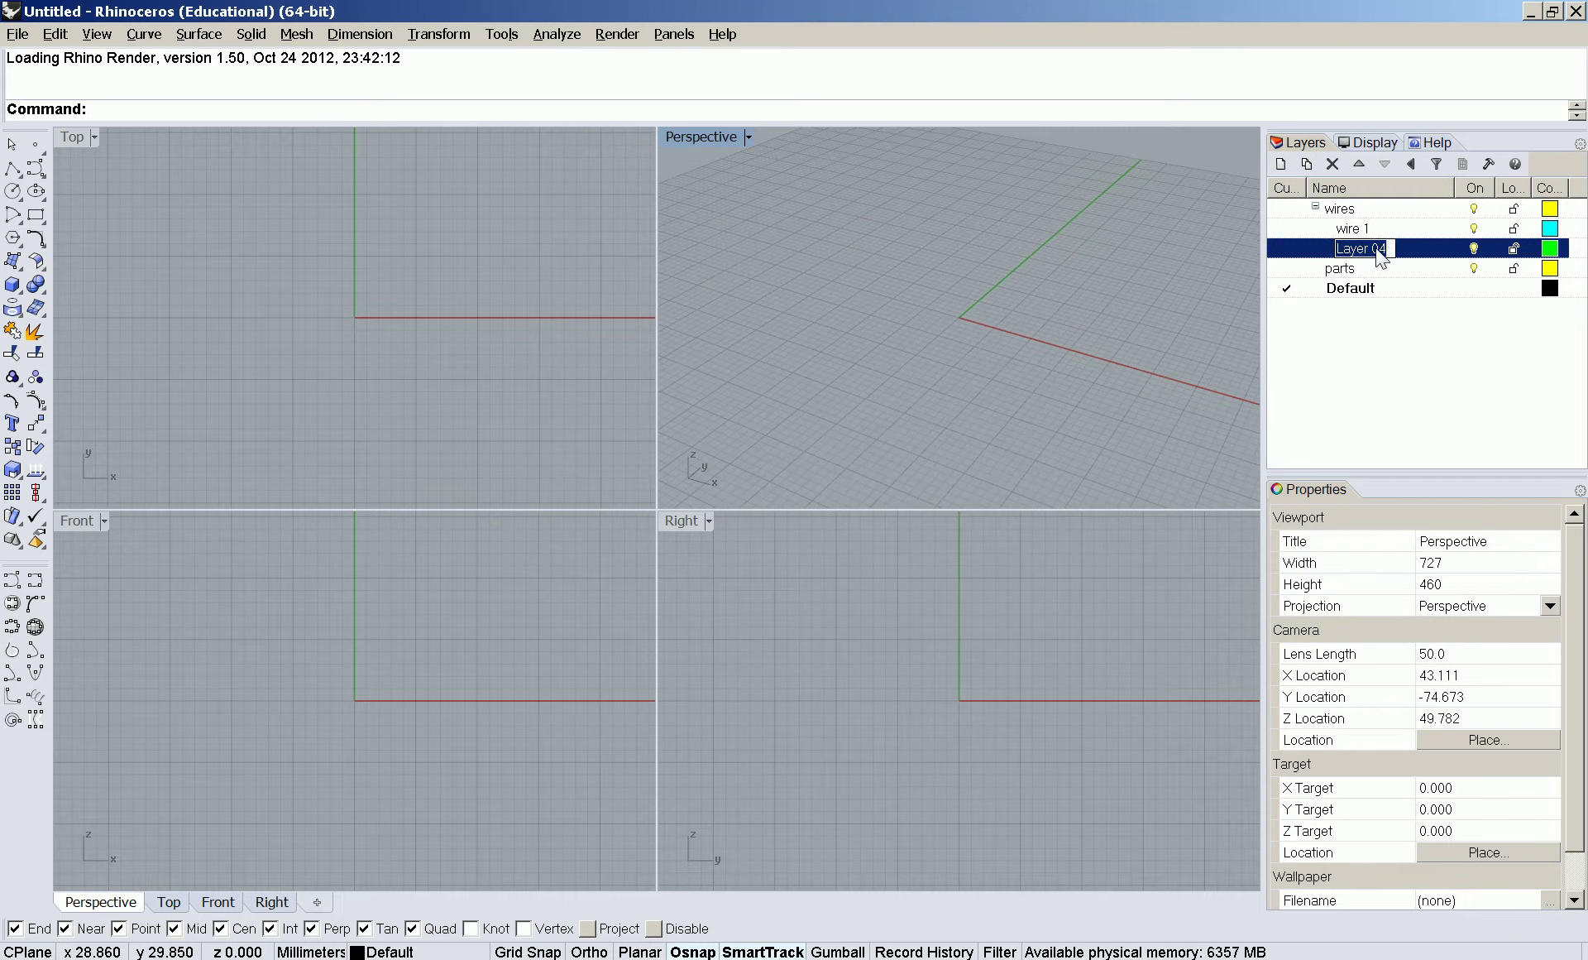
pyautogui.write('wire 2')
# - Create two more layers, Layer 01 and Layer 02, and nest them as sublayers of parts
pyautogui.rightClick(1361, 340)
pyautogui.click(1375, 351)
pyautogui.rightClick(1330, 344)
pyautogui.click(1360, 351)
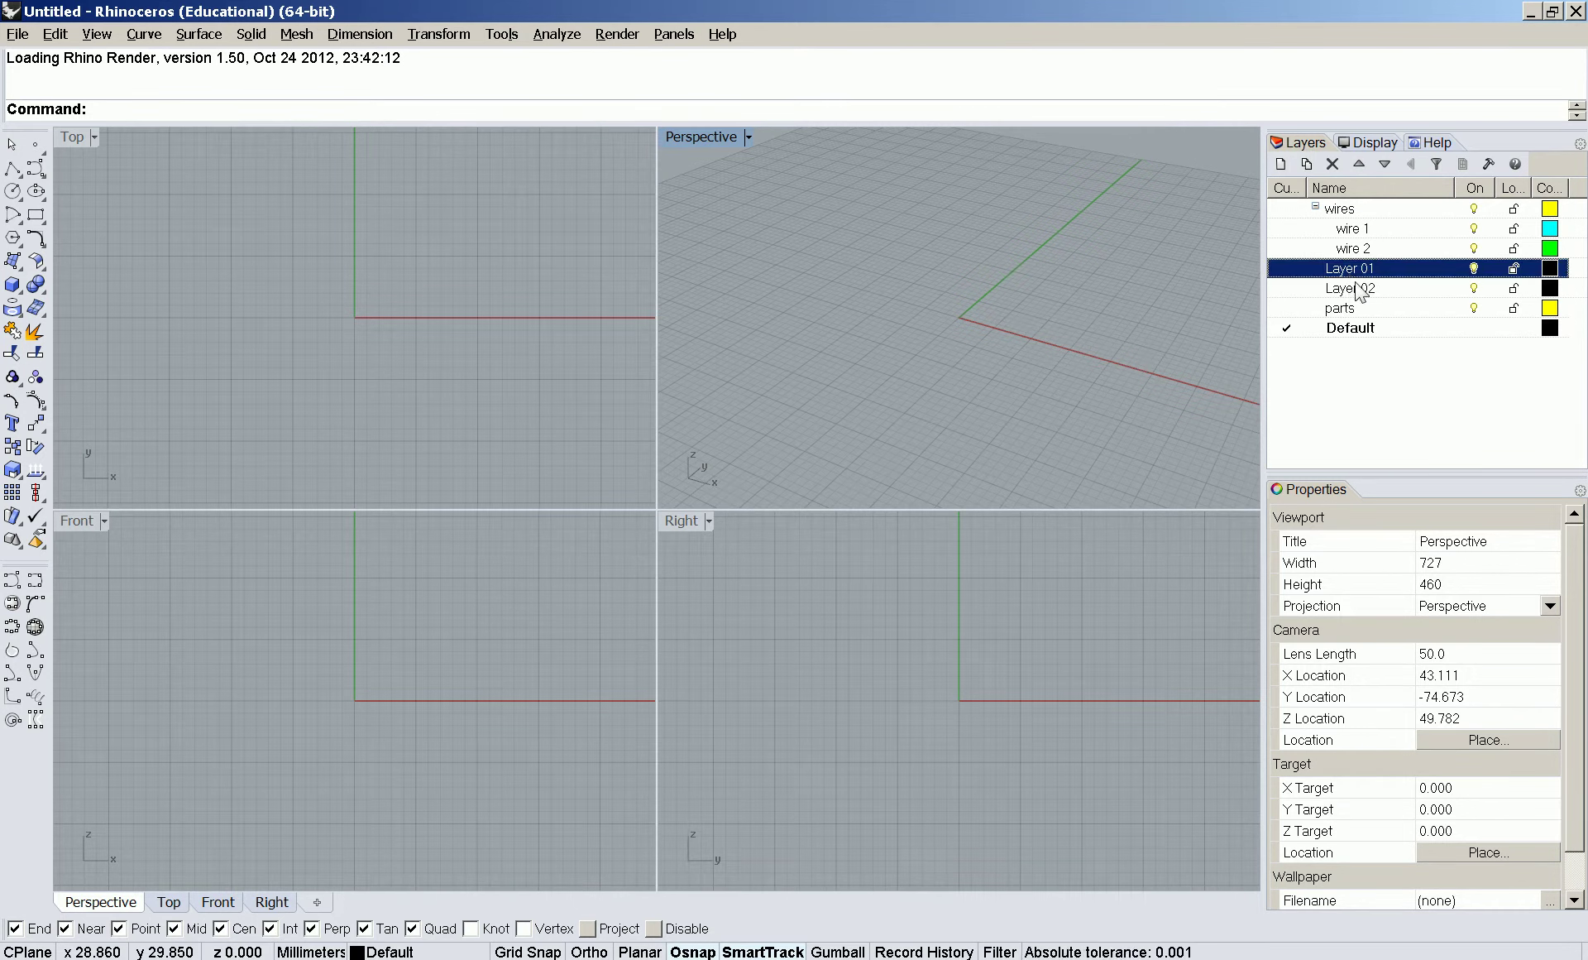
pyautogui.keyDown('shift'); pyautogui.click(1354, 282); pyautogui.keyUp('shift')
pyautogui.click(1341, 406)
pyautogui.click(1312, 275)
pyautogui.keyDown('shift'); pyautogui.click(1350, 289); pyautogui.keyUp('shift')
pyautogui.moveTo(1344, 268); pyautogui.dragTo(1332, 308)
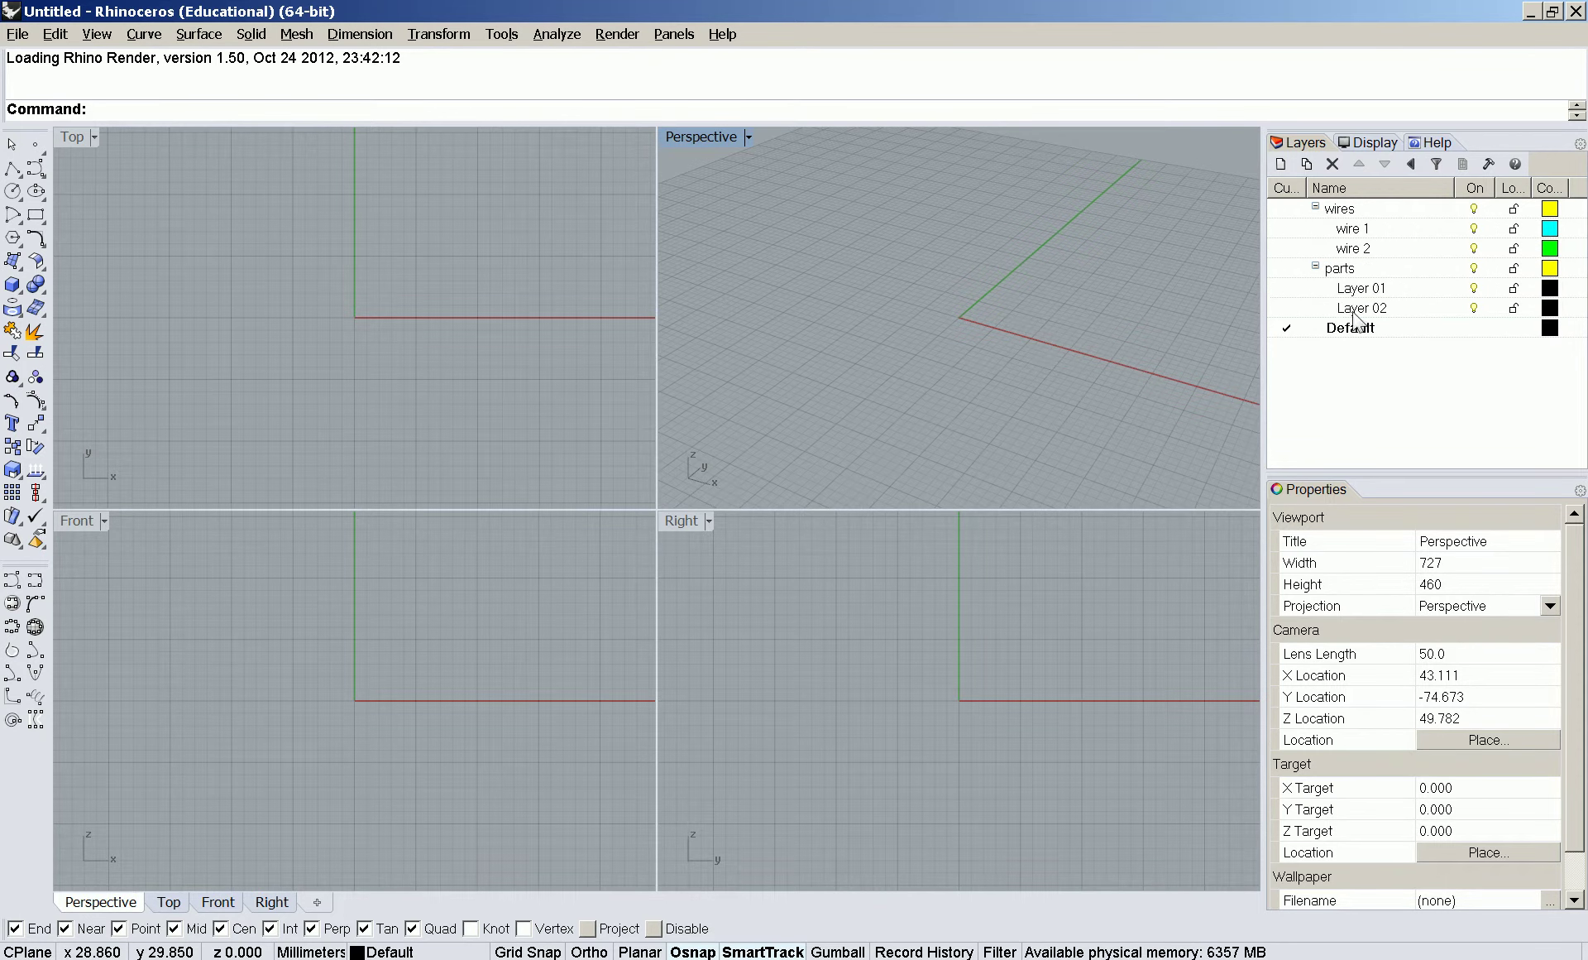
# - Set the colour of sublayer Layer 01 under parts to Tan
pyautogui.click(1550, 287)
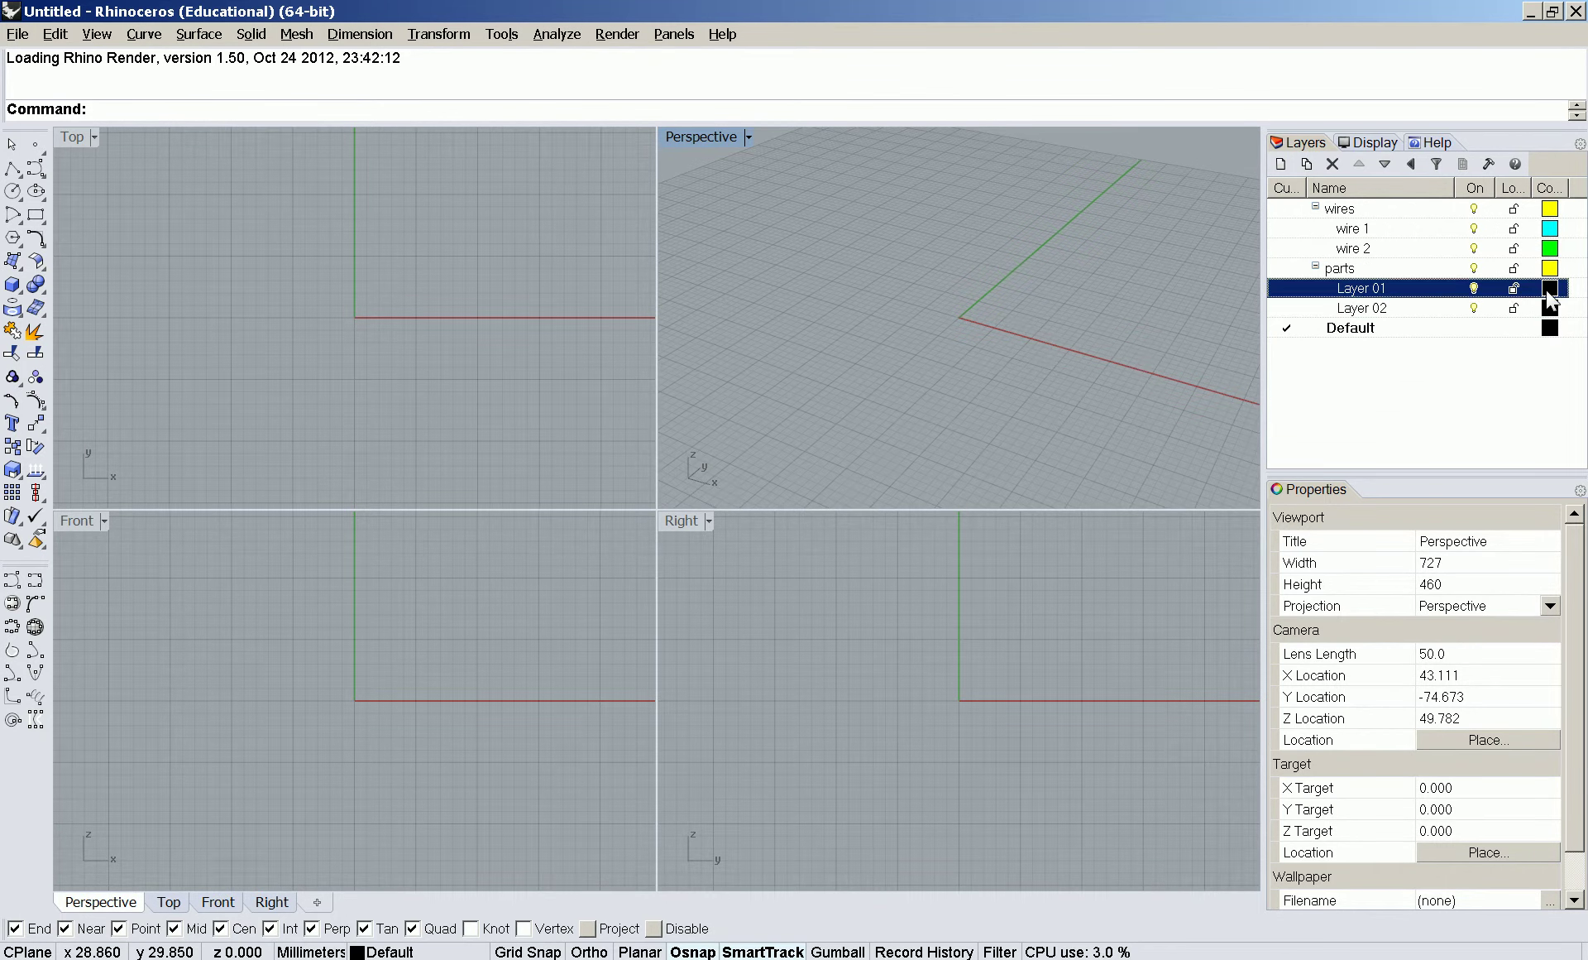
pyautogui.scroll(-10, 614, 571)
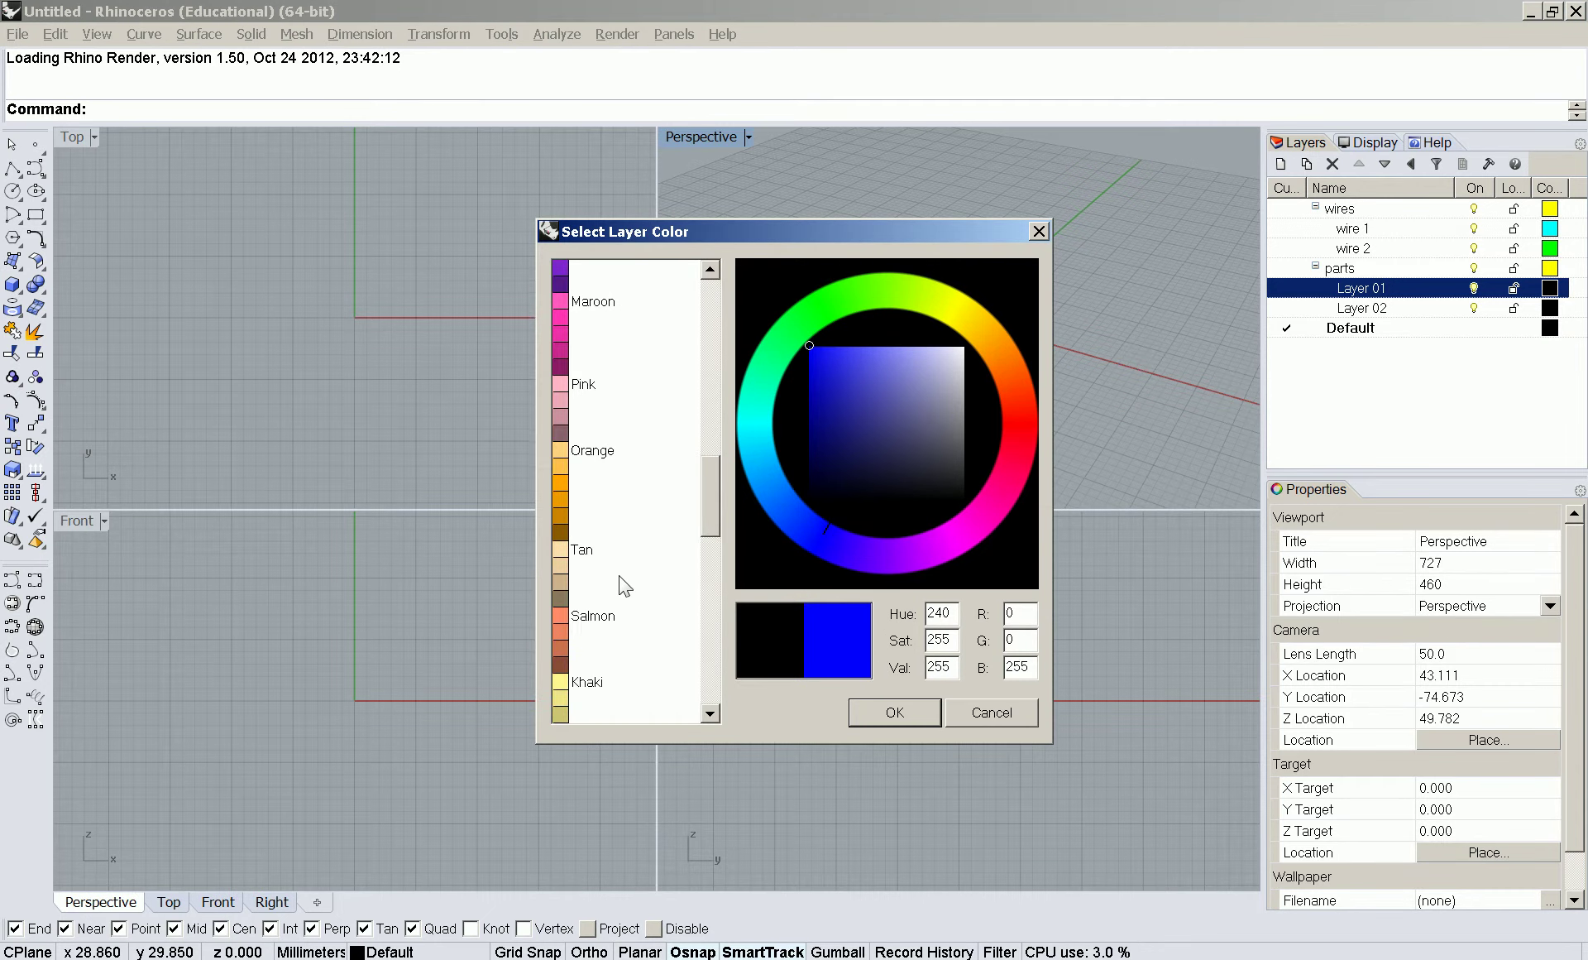
pyautogui.click(622, 551)
pyautogui.press('Return')
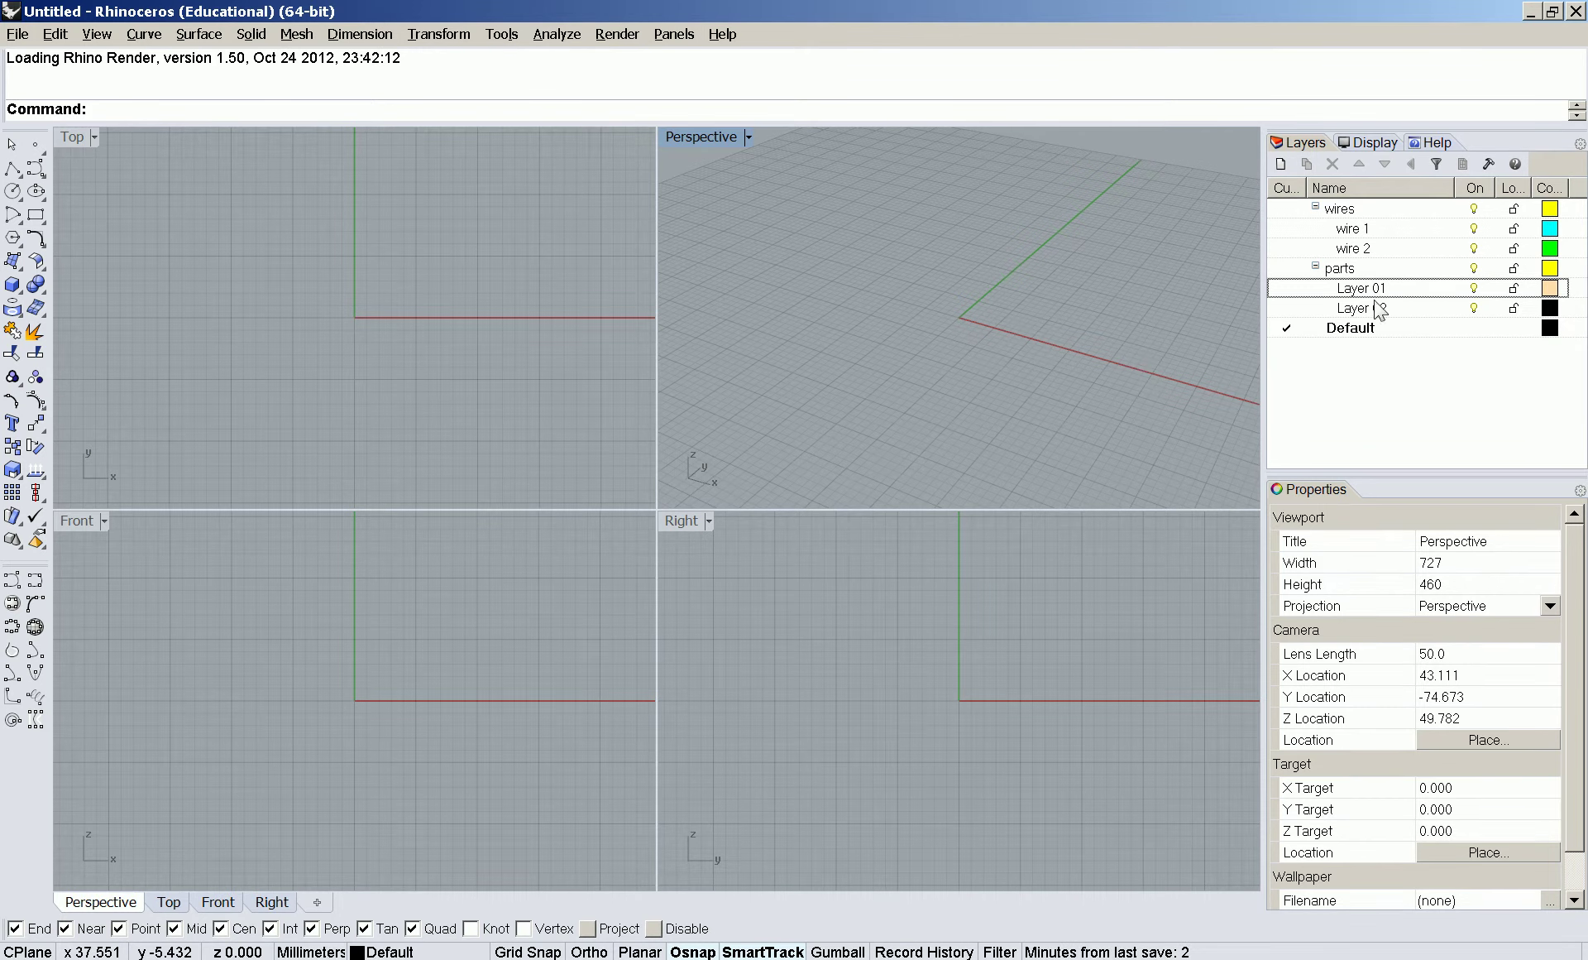
# - Set the colour of sublayer Layer 02 under parts to the pale Orange from further down the colour list
pyautogui.click(1358, 271)
pyautogui.click(1369, 307)
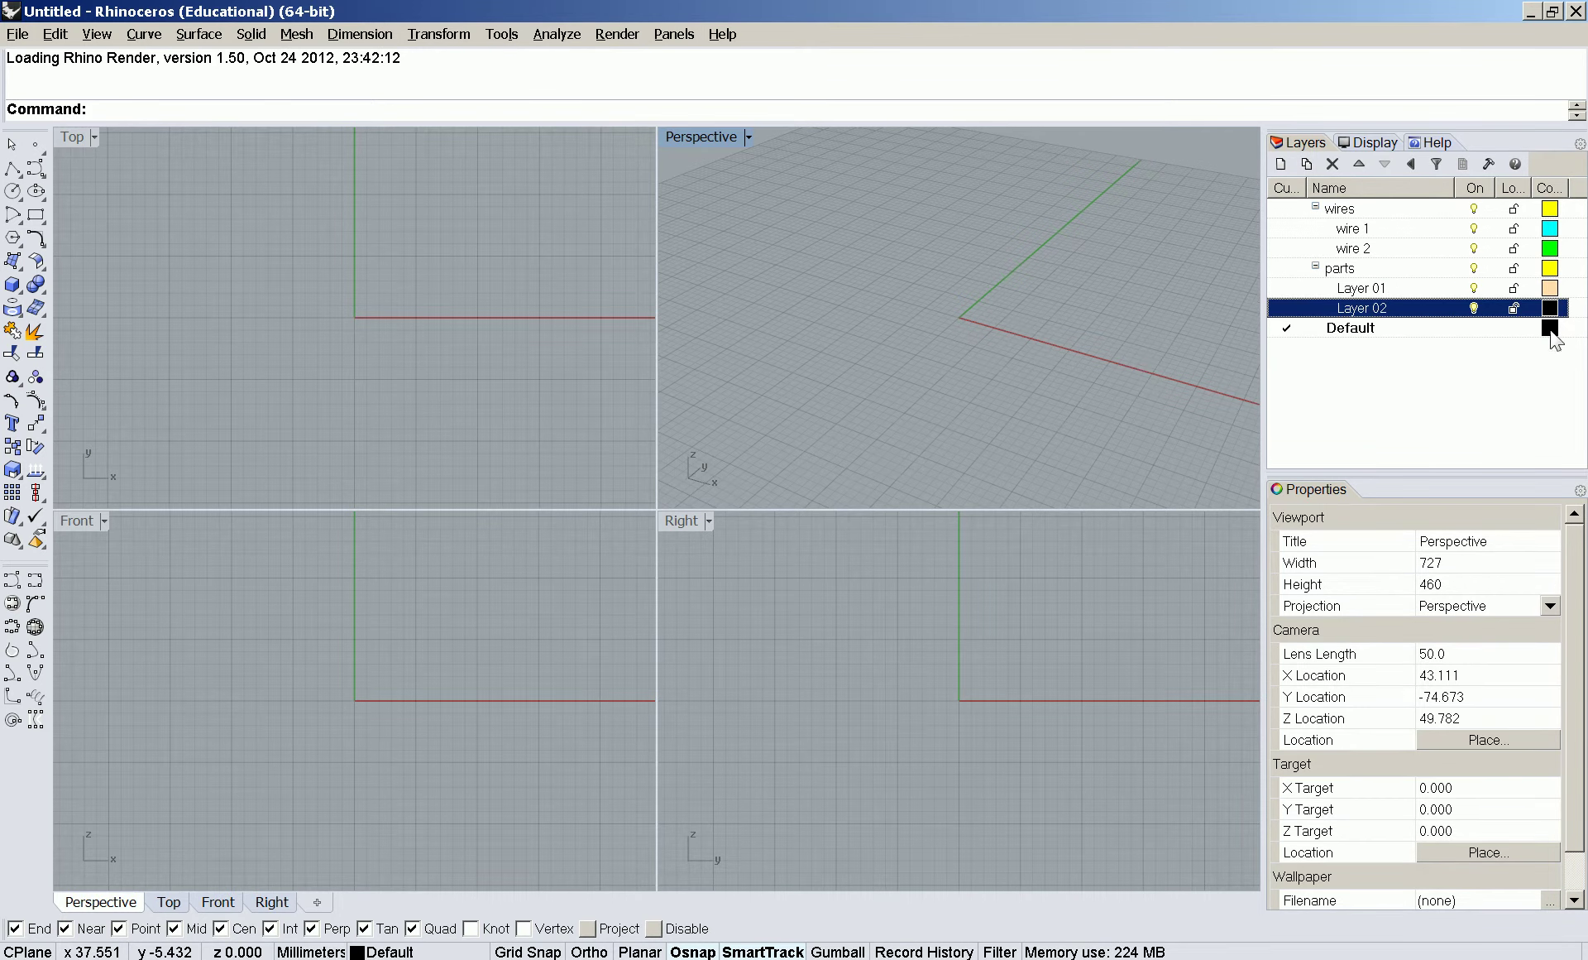
pyautogui.click(1553, 313)
pyautogui.click(626, 556)
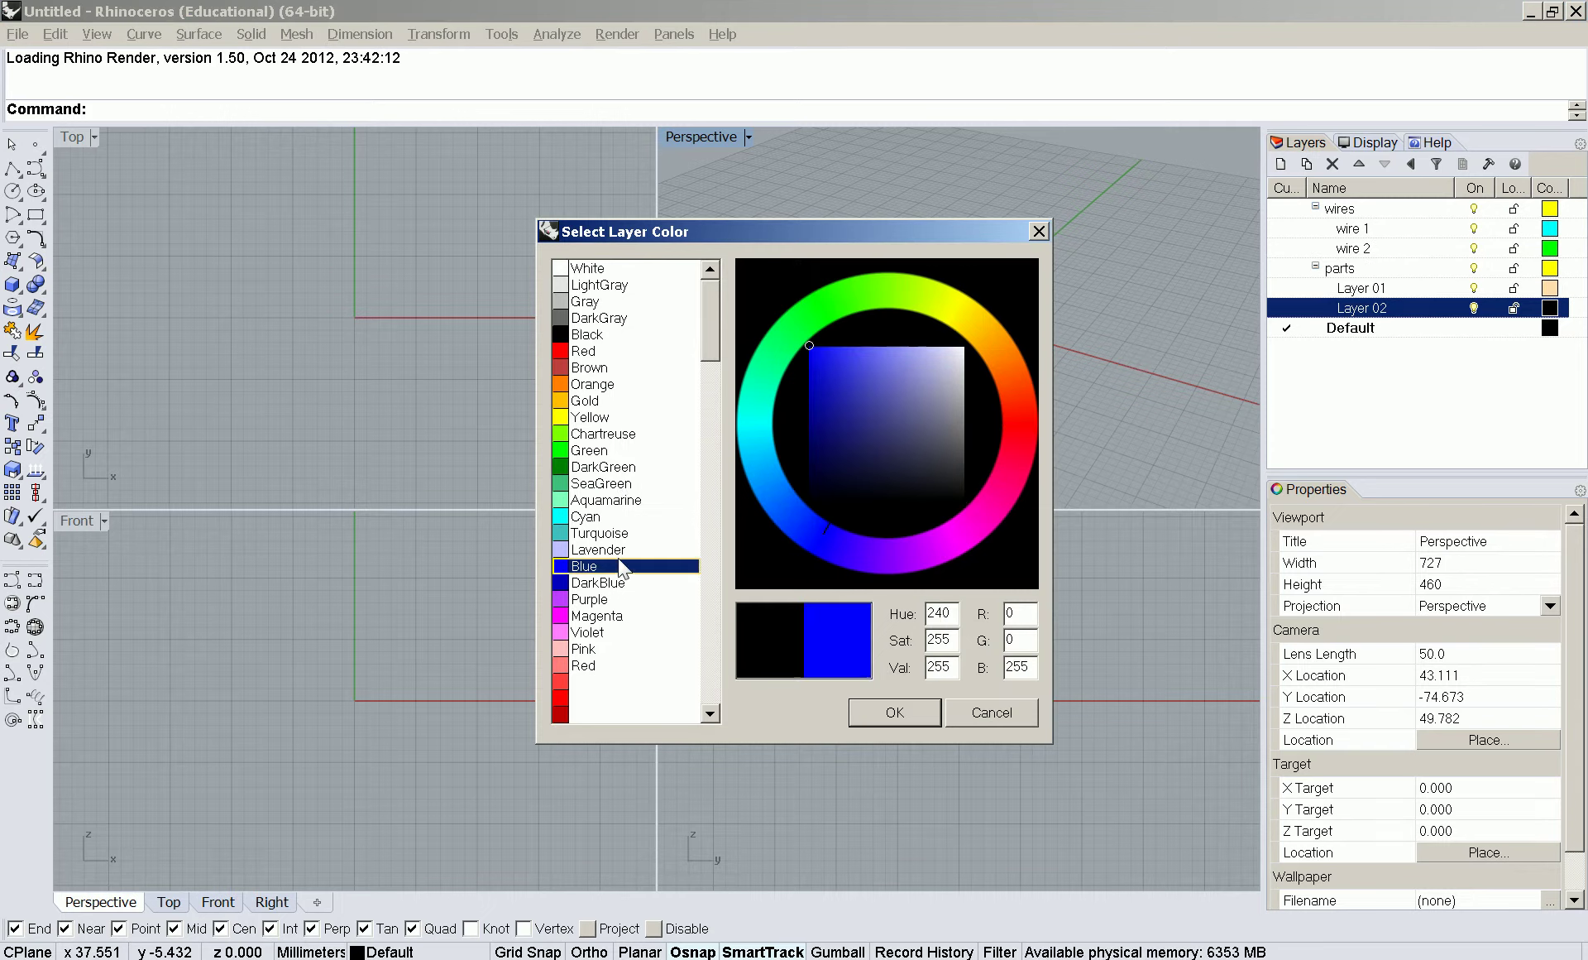
pyautogui.scroll(-5, 626, 562)
pyautogui.scroll(-5, 629, 550)
pyautogui.doubleClick(599, 653)
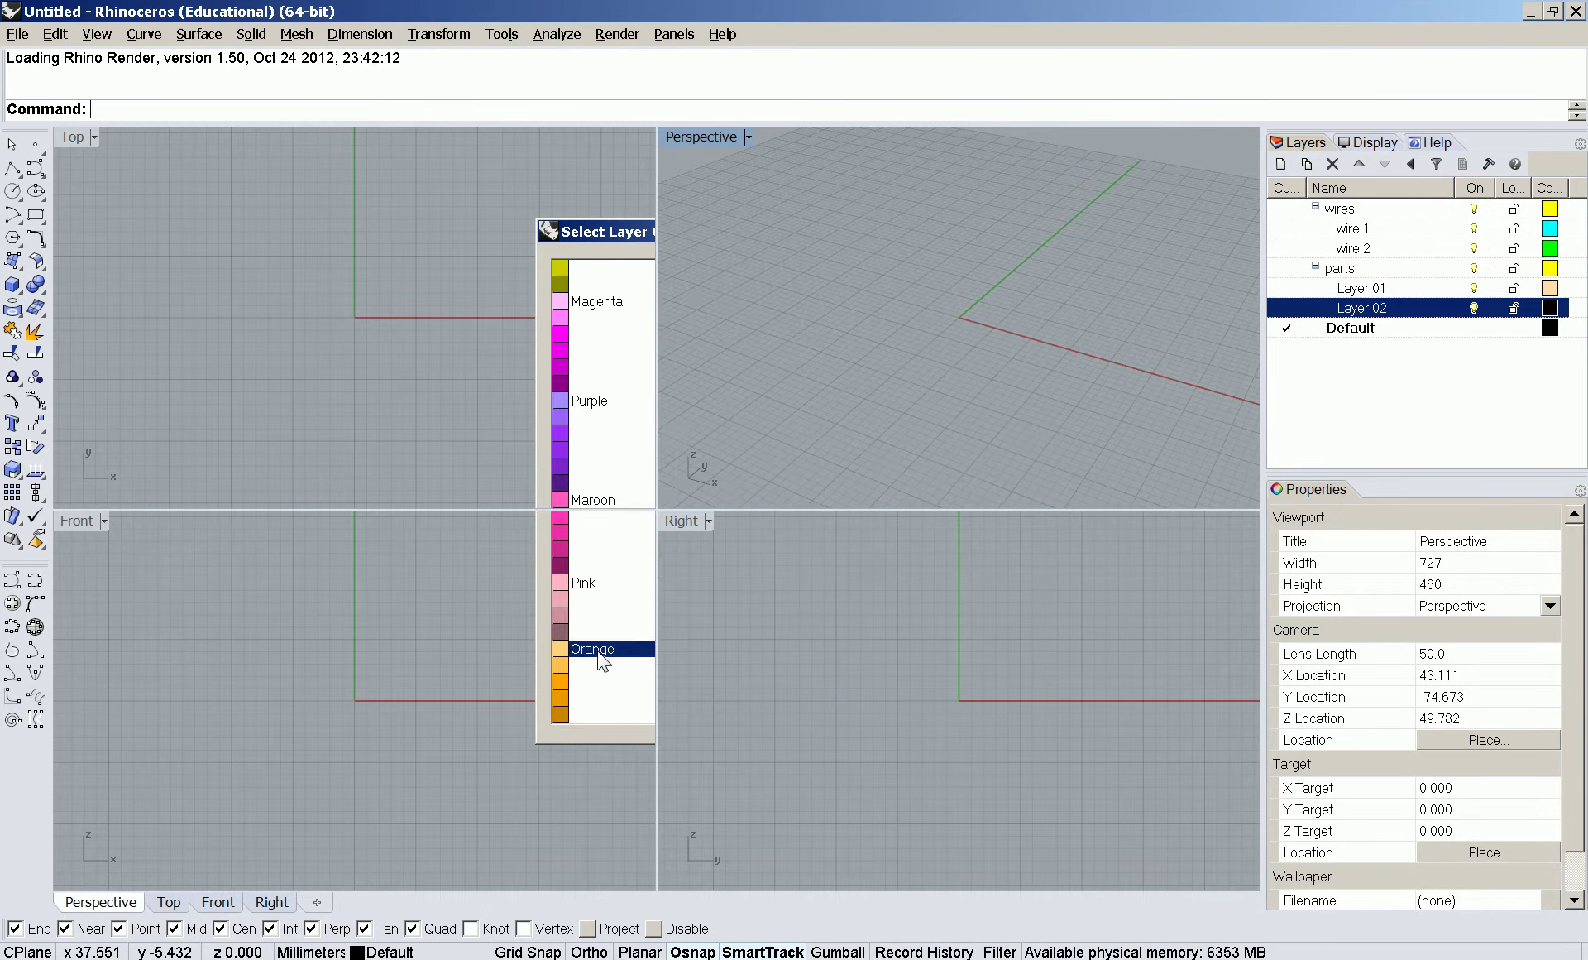
# - Add a Layer 03 coloured Brown and nest it as a sublayer of parts
pyautogui.rightClick(1384, 402)
pyautogui.click(1410, 406)
pyautogui.click(1551, 328)
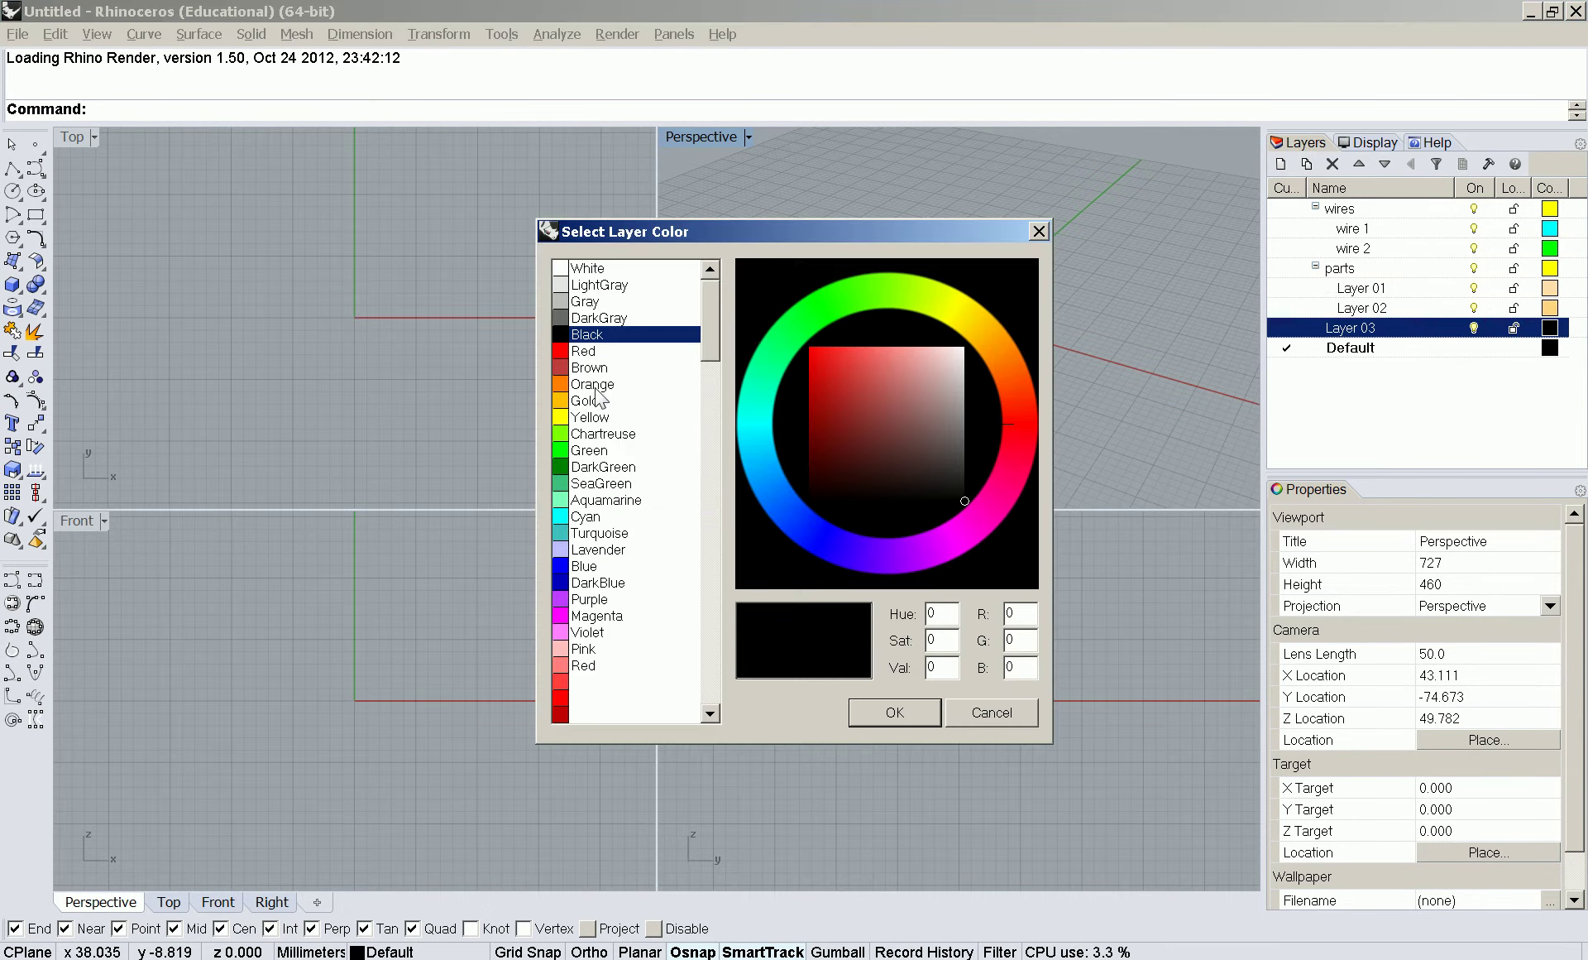
pyautogui.doubleClick(580, 367)
pyautogui.moveTo(1357, 327); pyautogui.dragTo(1356, 273)
pyautogui.click(1388, 412)
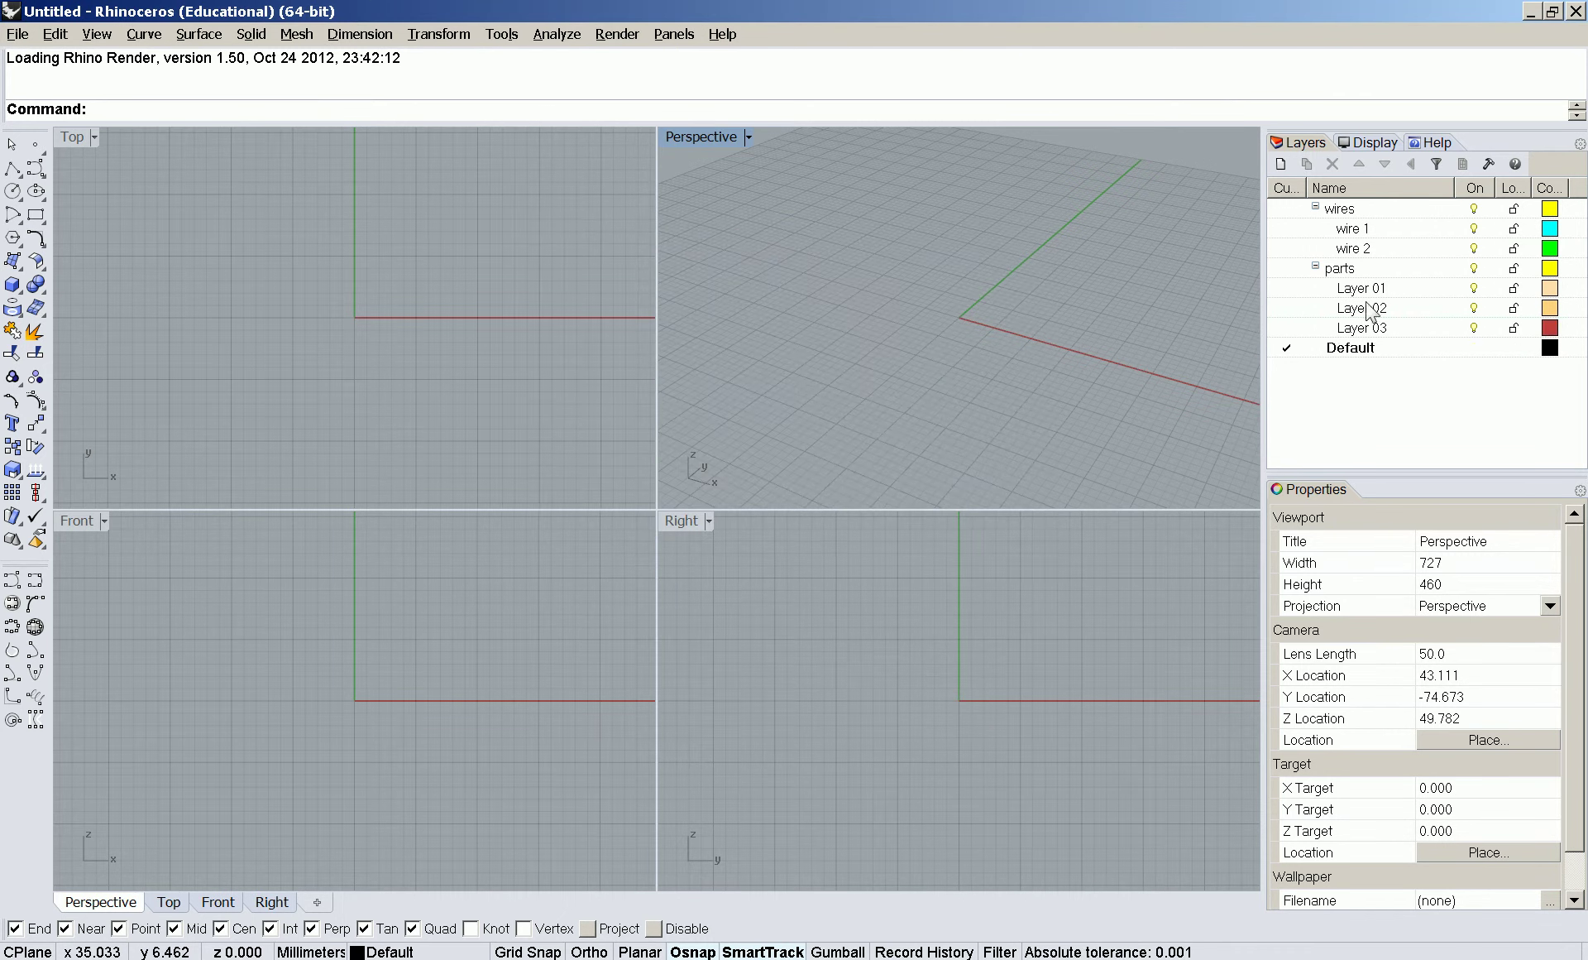
# - Create a new layer named "dimms" and set its colour to White
pyautogui.rightClick(1343, 392)
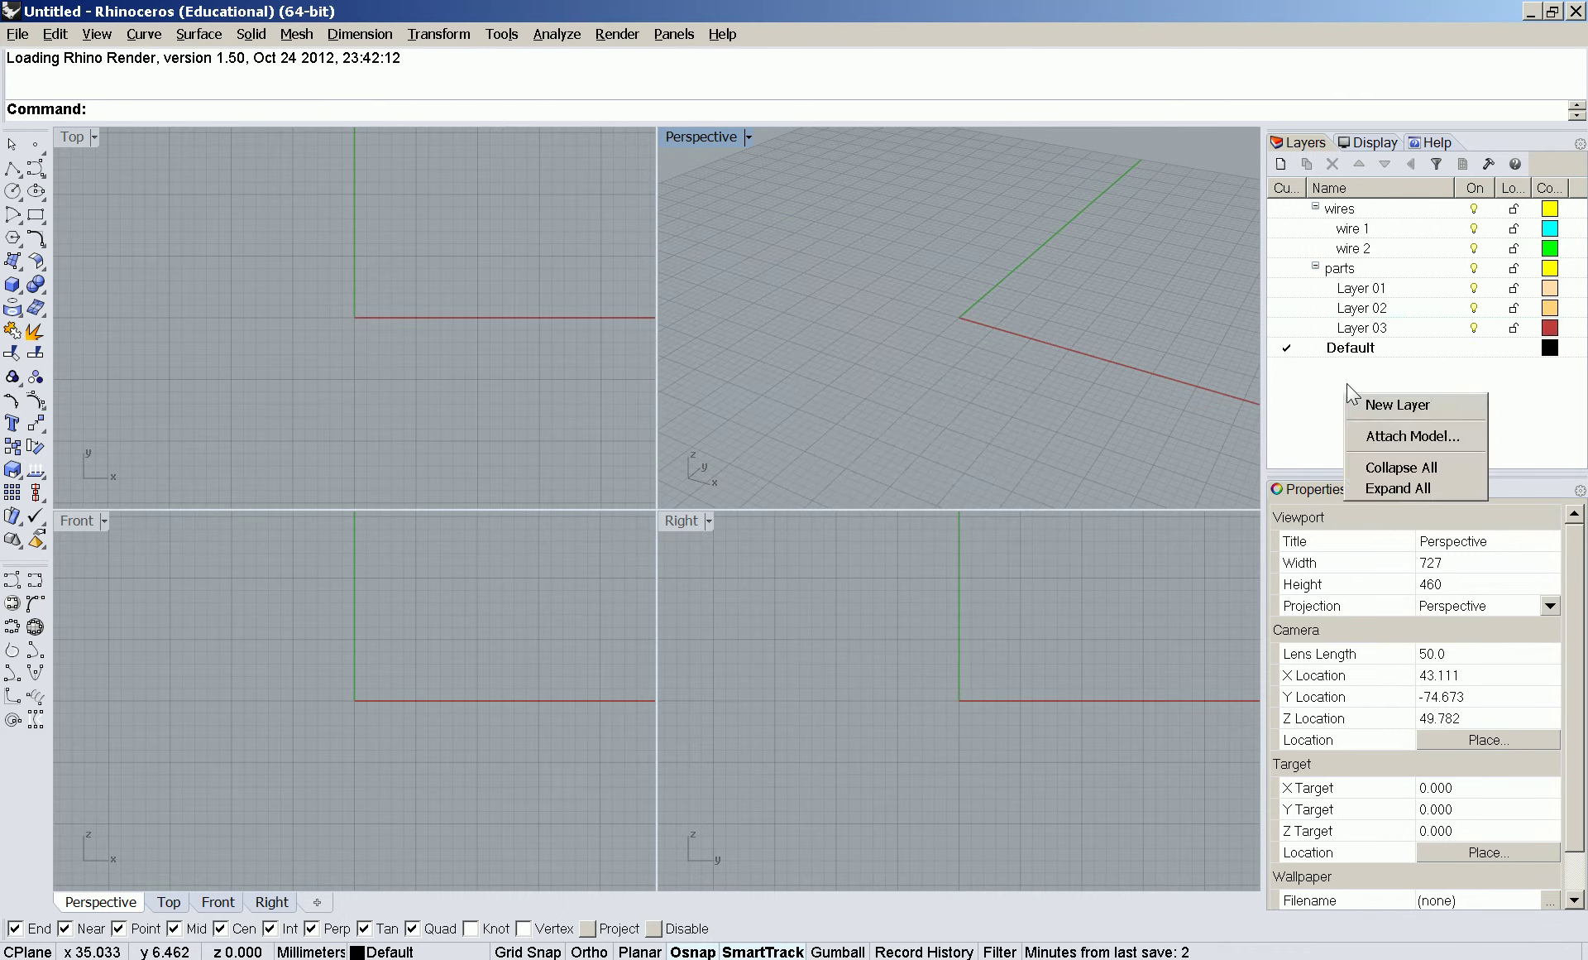
pyautogui.click(1379, 399)
pyautogui.write('dimms')
pyautogui.press('Return')
pyautogui.click(1557, 350)
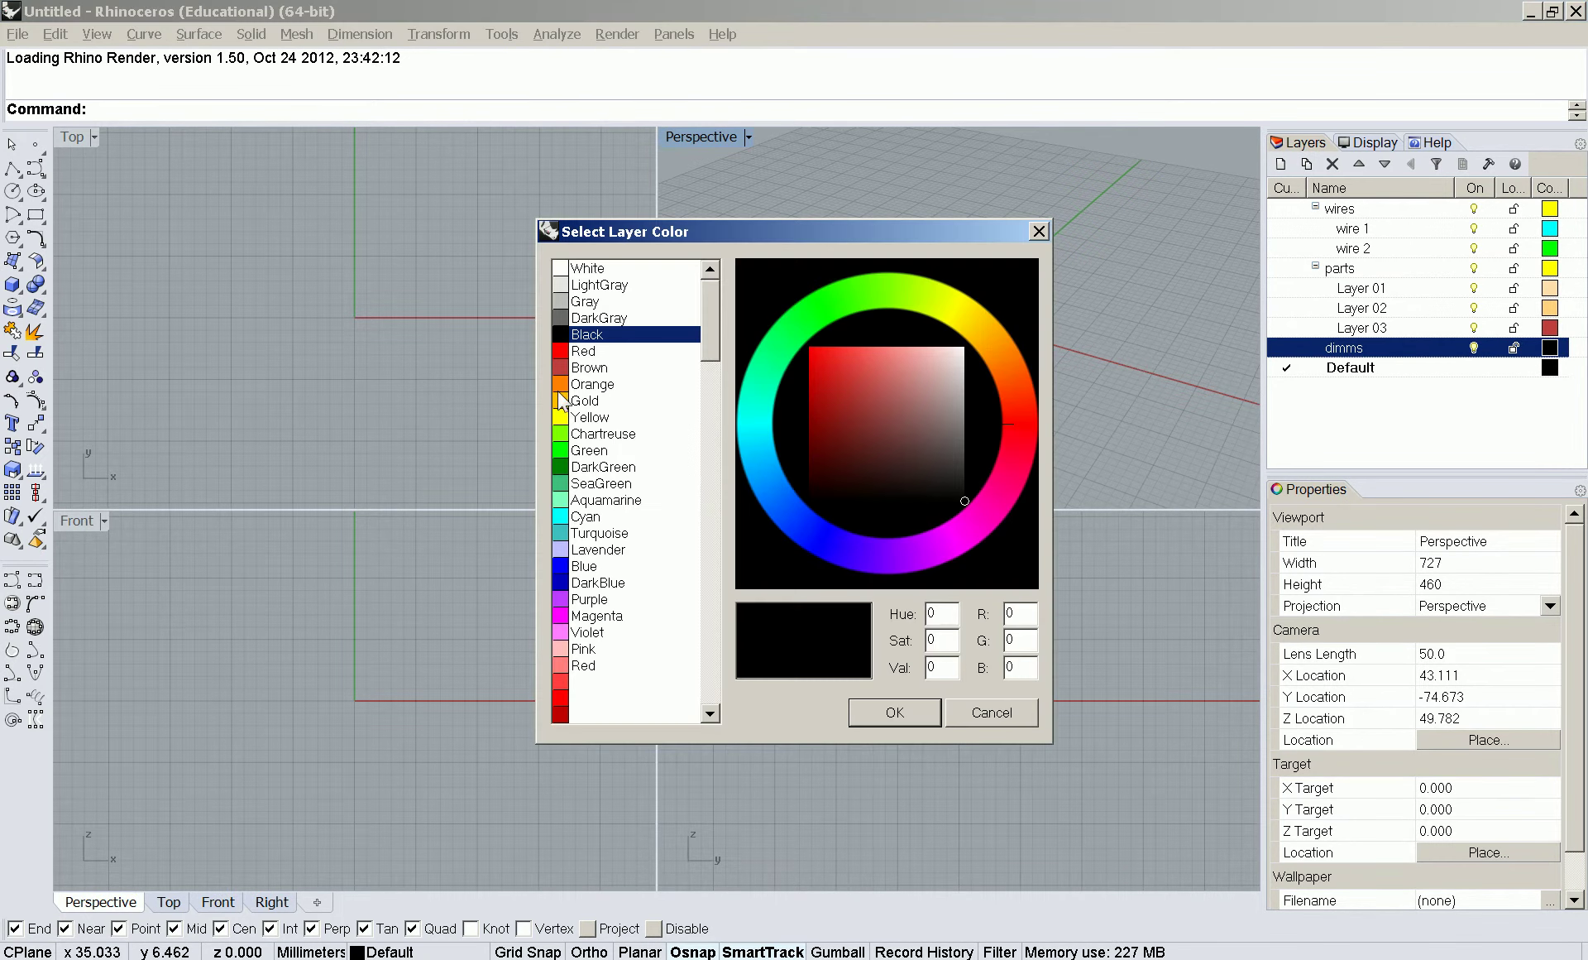
pyautogui.doubleClick(567, 273)
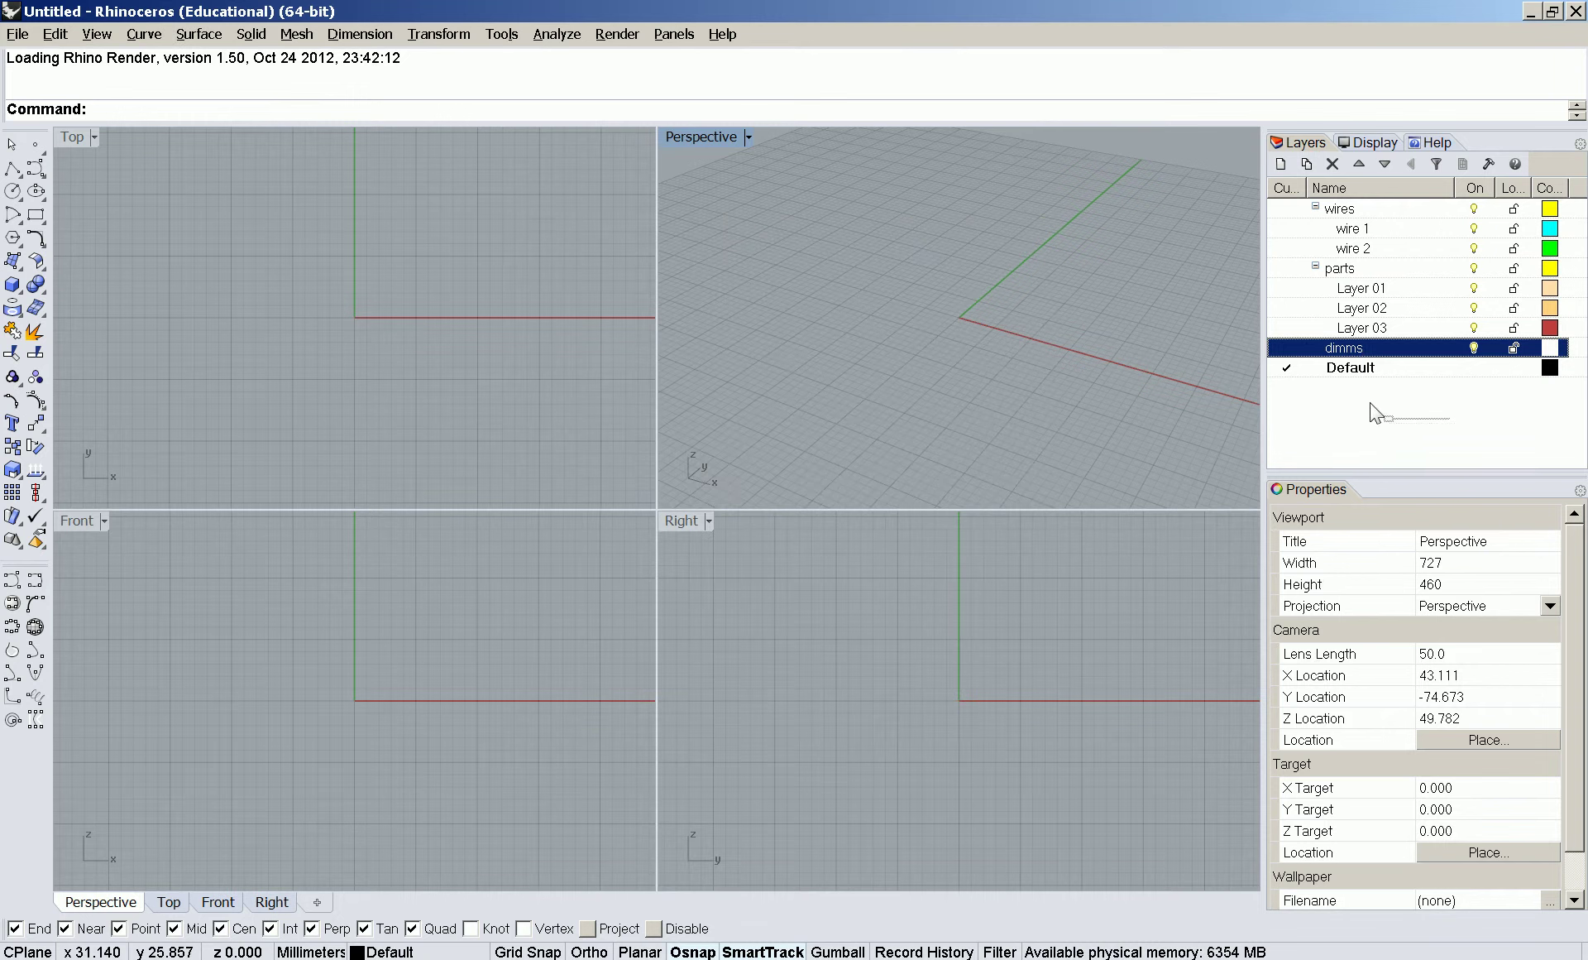
# - Move the dimms layer to the start of the layer list and collapse all sublayers
pyautogui.click(1358, 165)
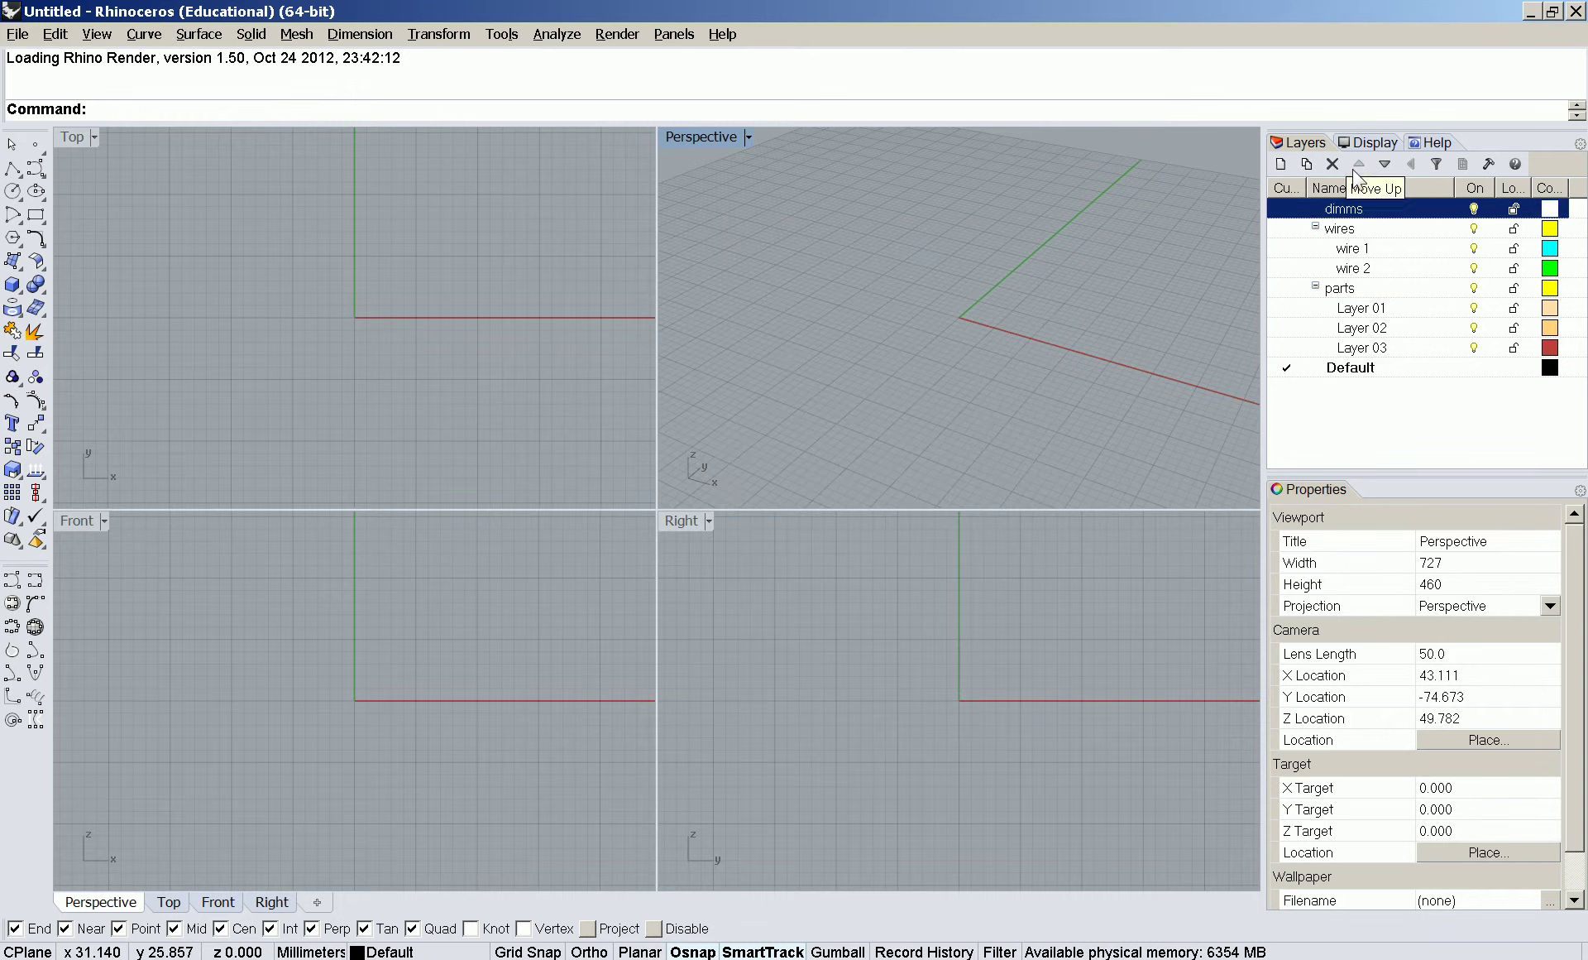
pyautogui.click(1369, 426)
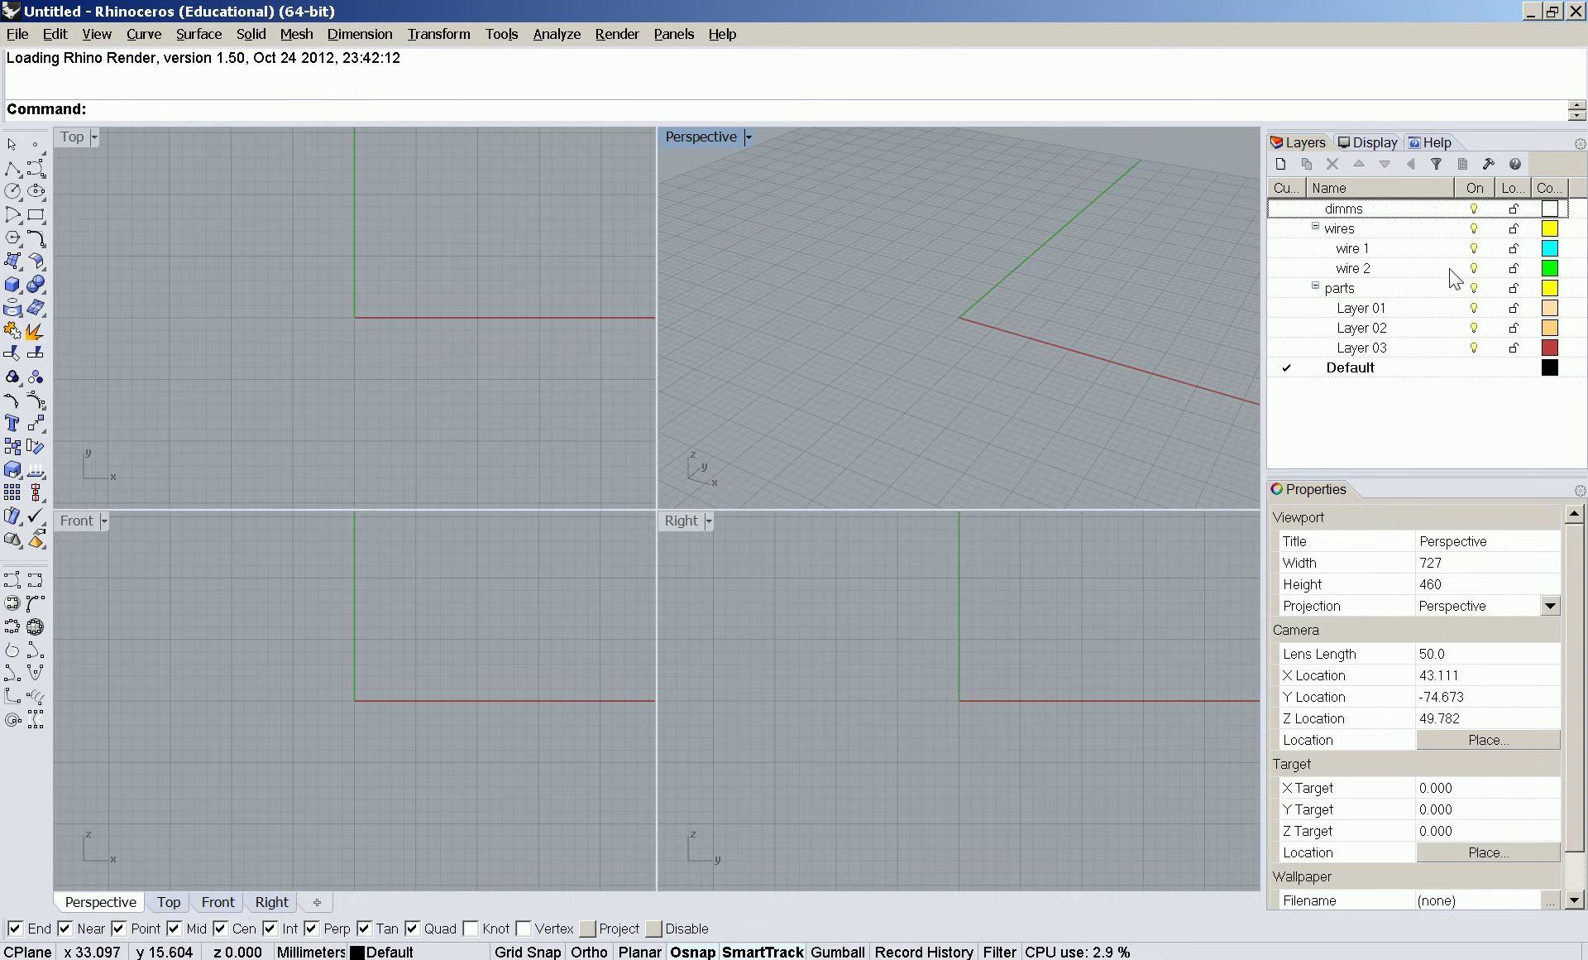
pyautogui.rightClick(1351, 415)
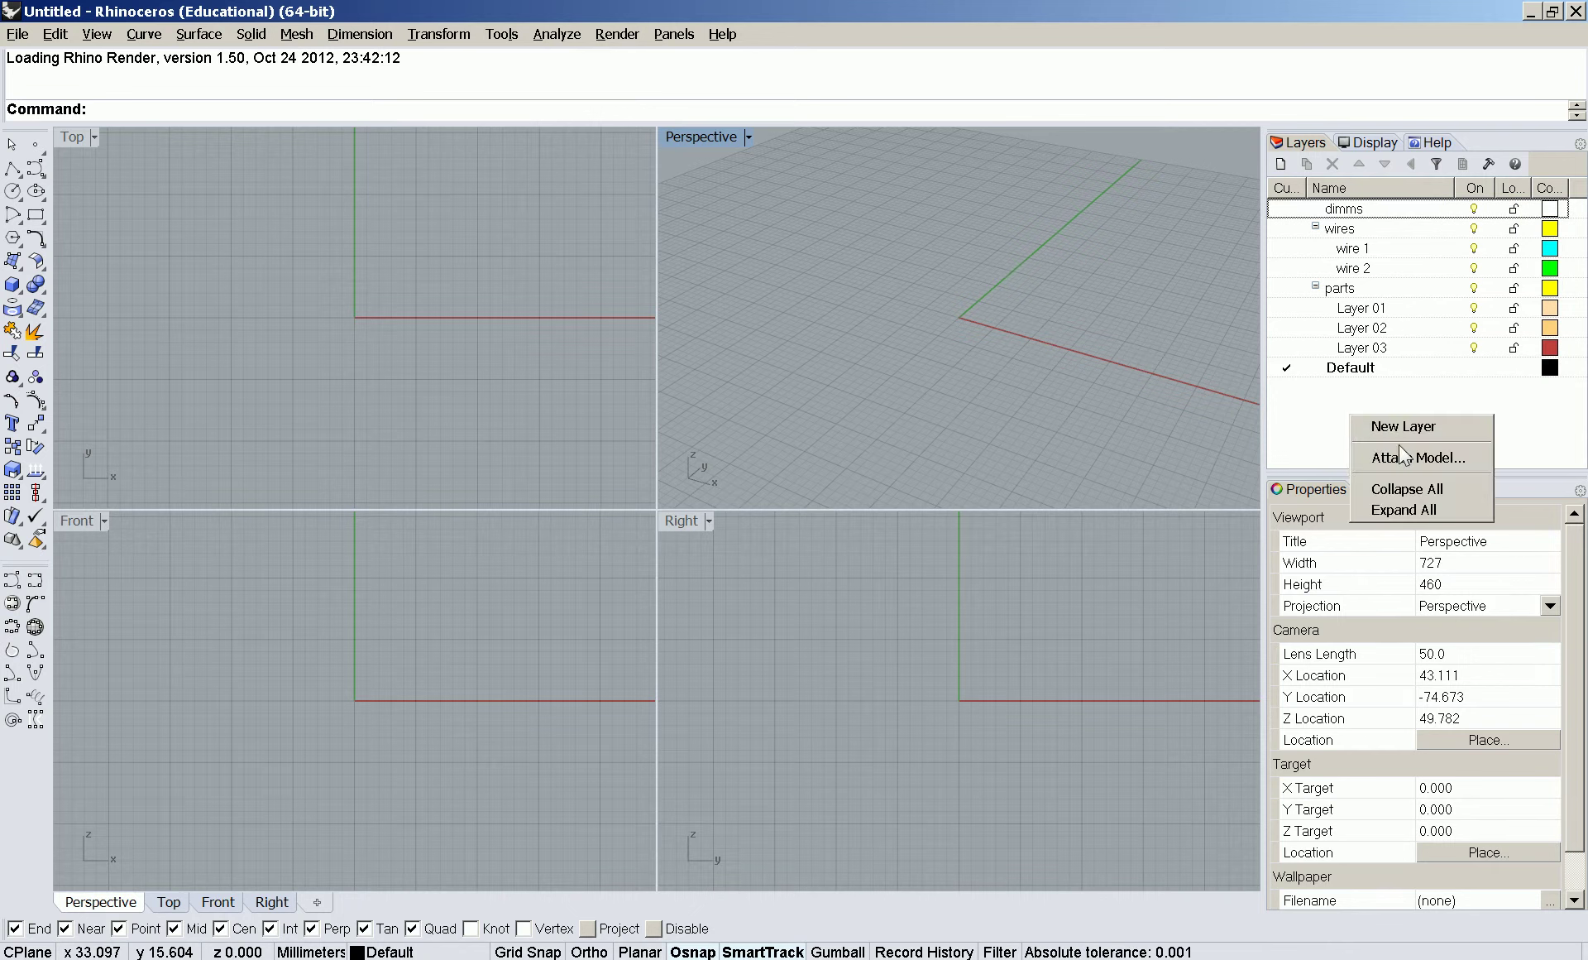
pyautogui.click(1395, 486)
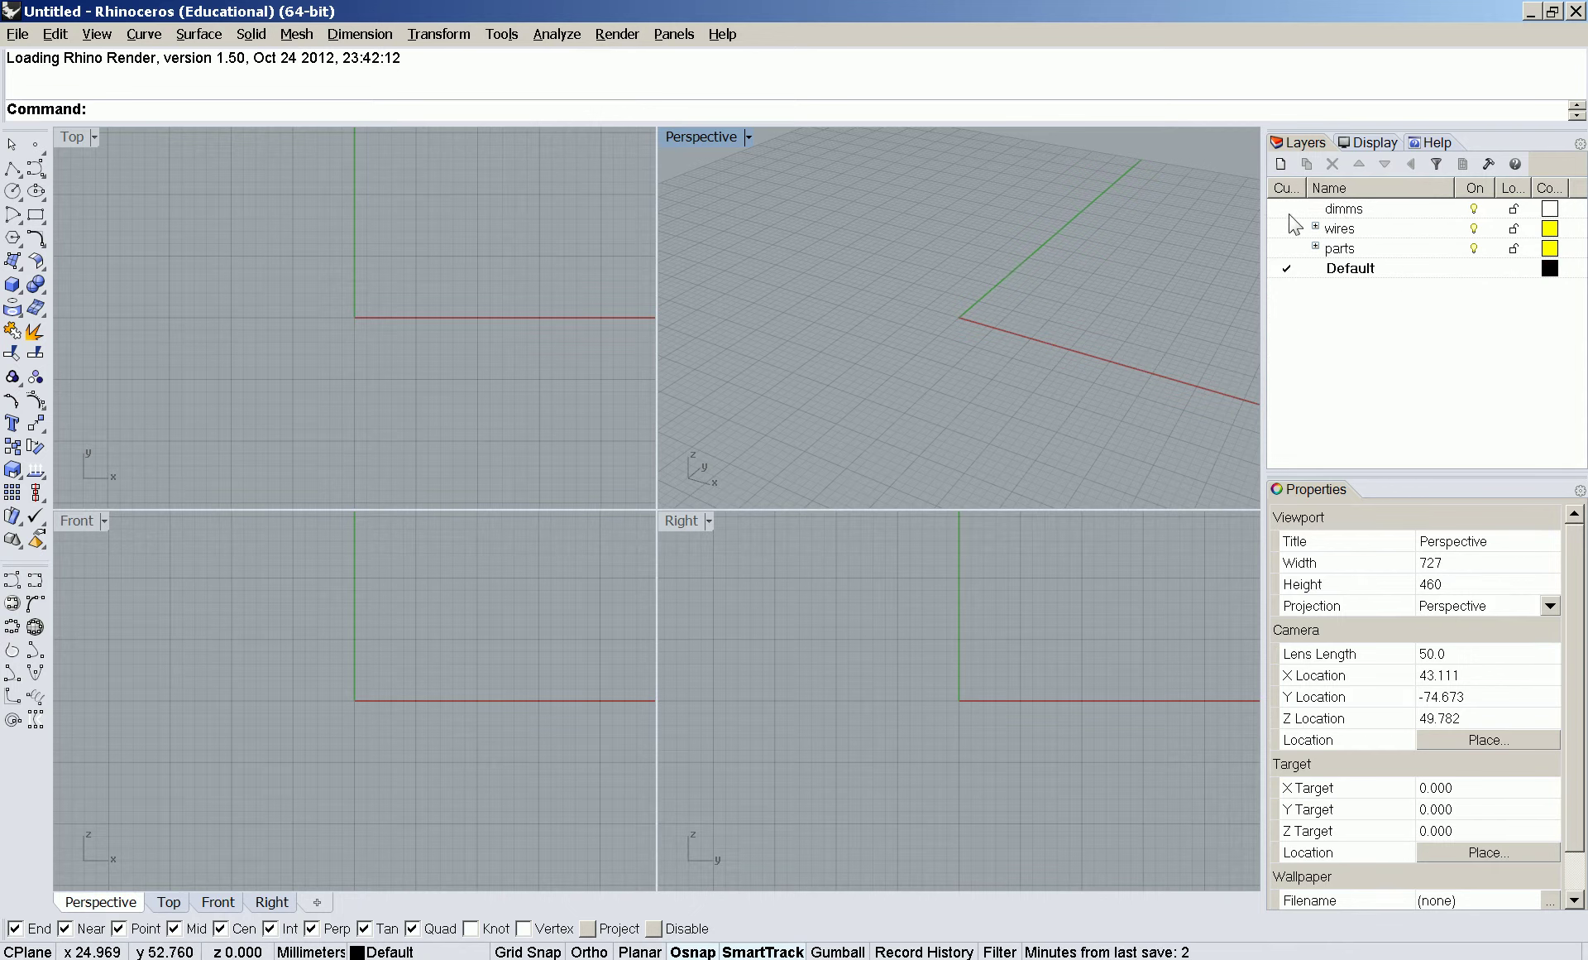
# - Expand all layer groups so the sublayers of wires and parts are listed
pyautogui.rightClick(1369, 346)
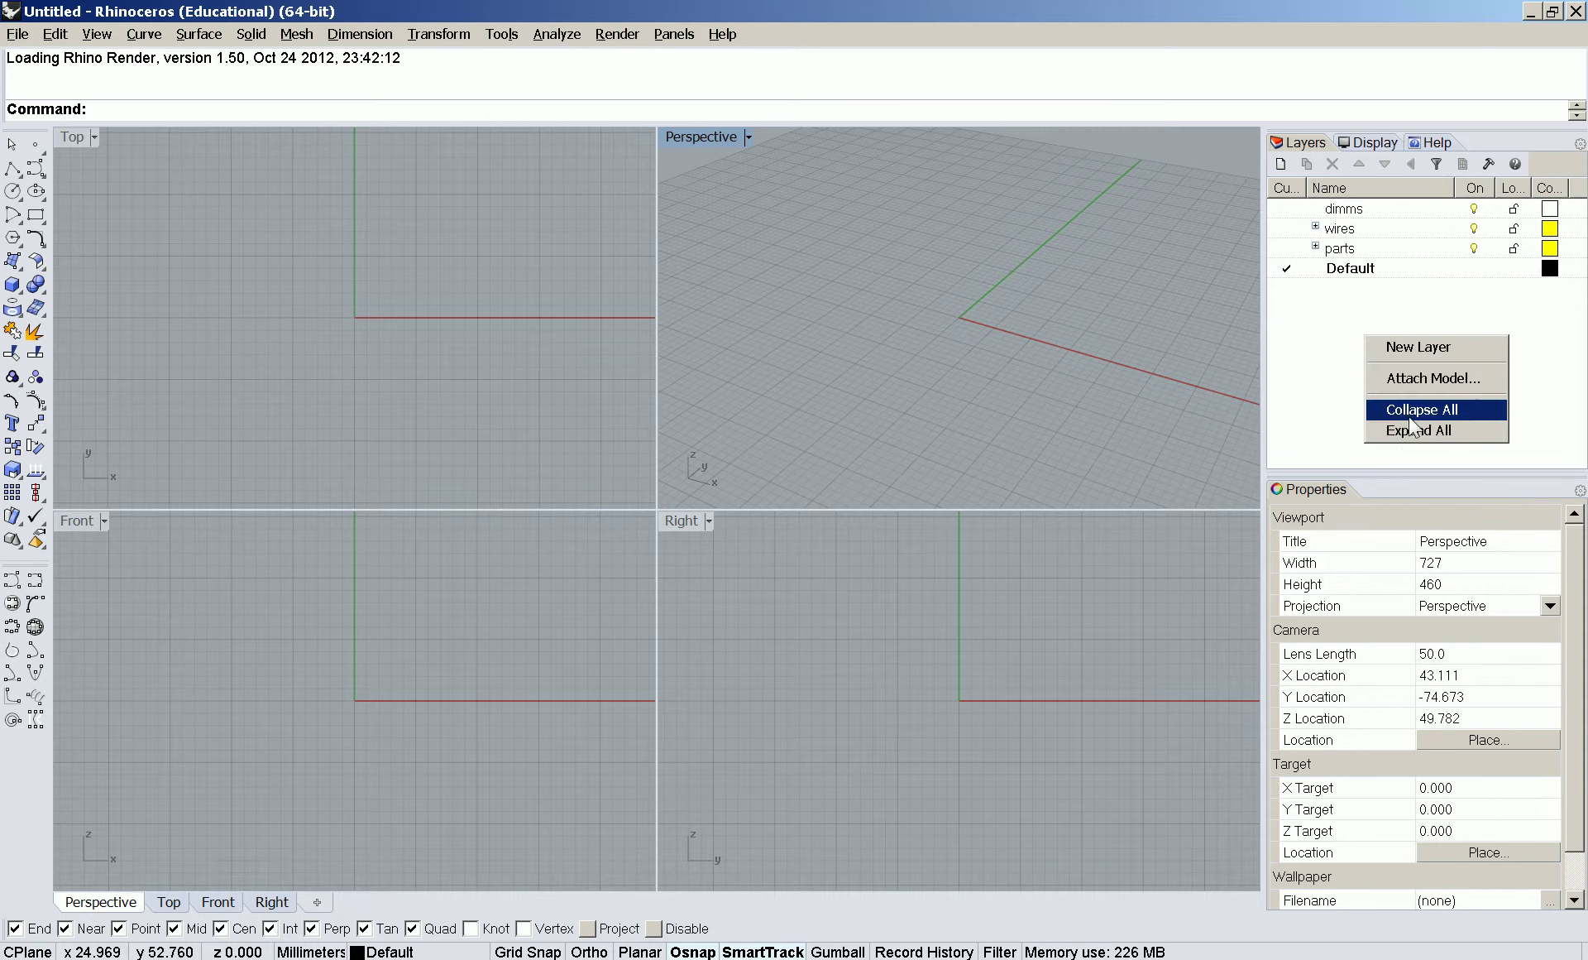
pyautogui.click(1417, 436)
pyautogui.click(61, 172)
pyautogui.click(999, 406)
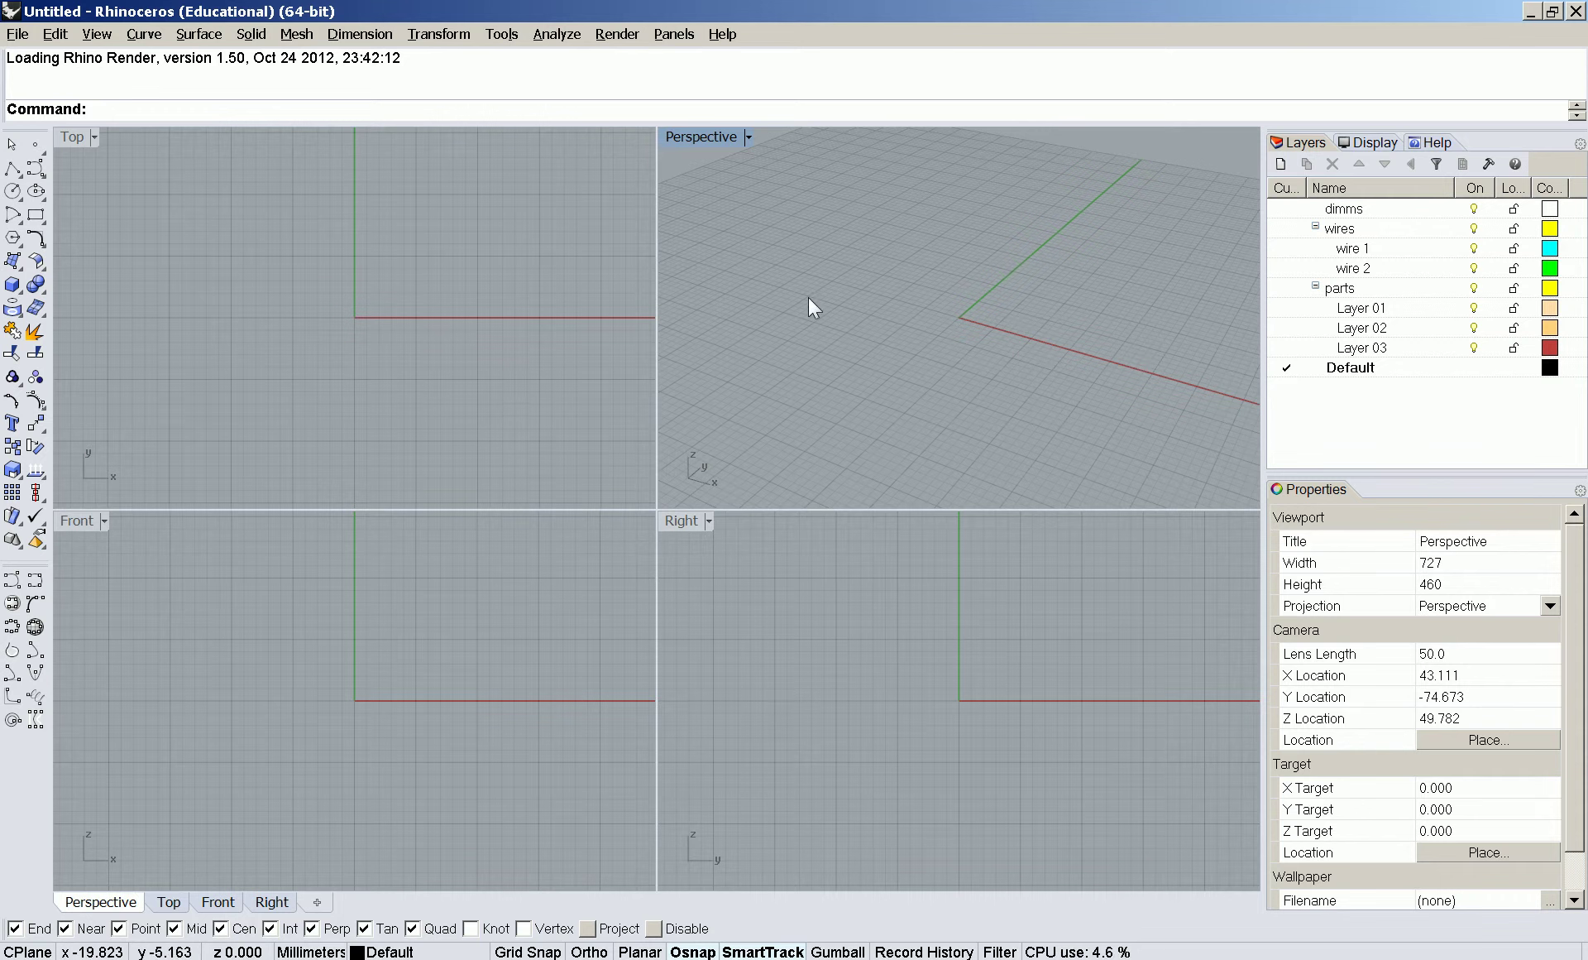
# - Open the Rhino options and set the document's grid line count to 100 for all viewports
pyautogui.write('Options')
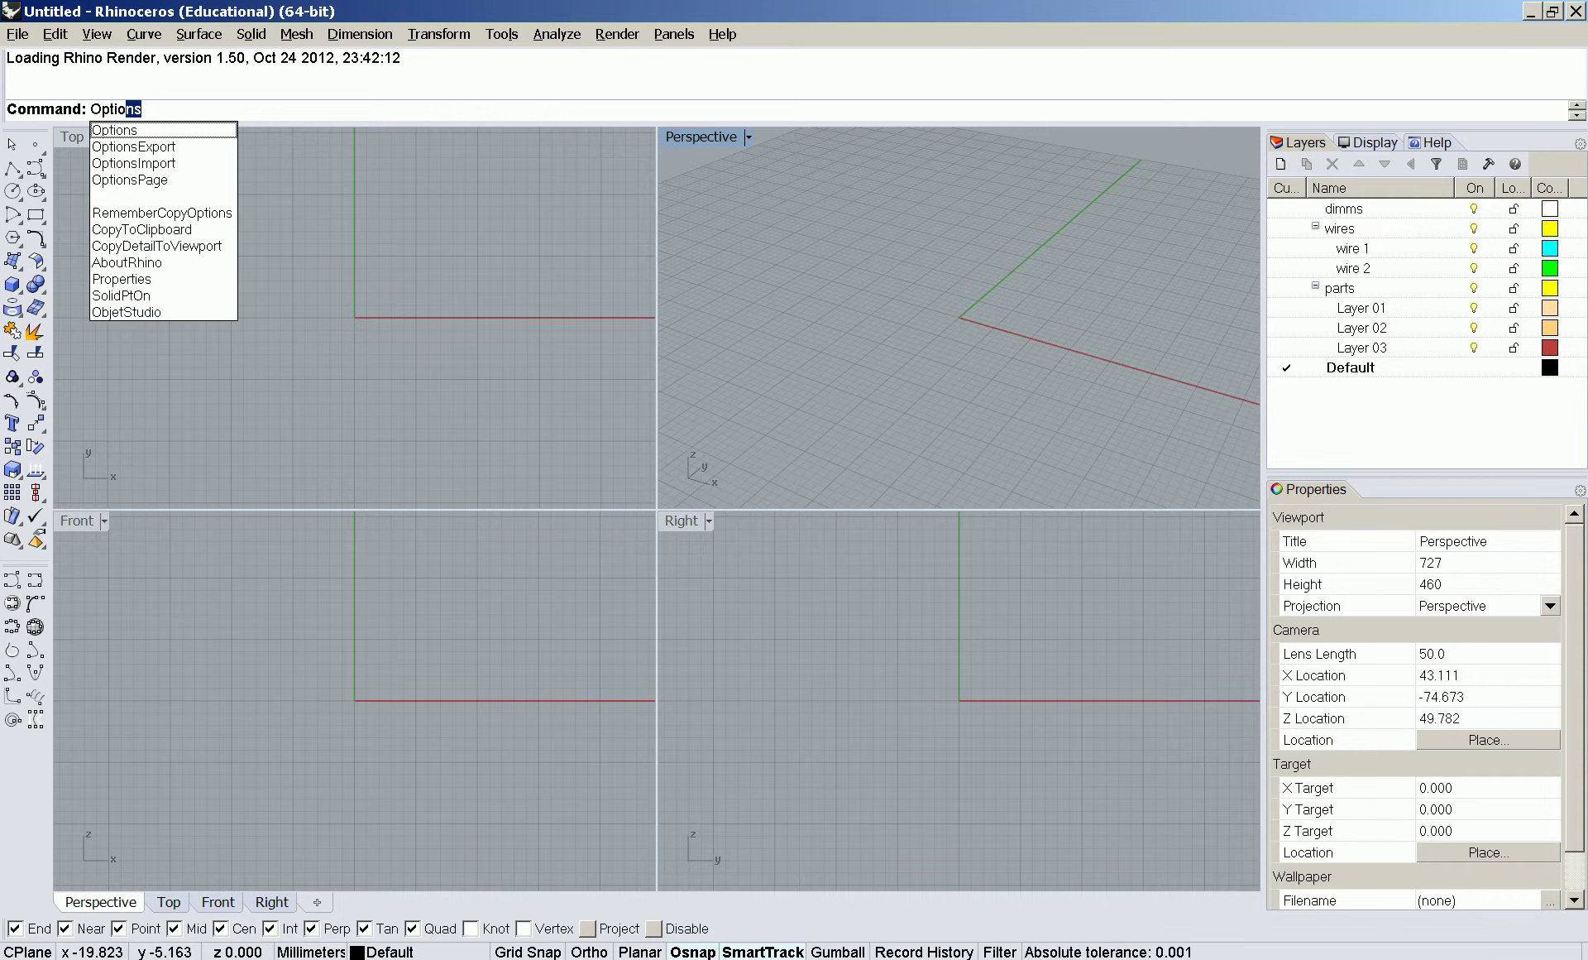
pyautogui.press('Return')
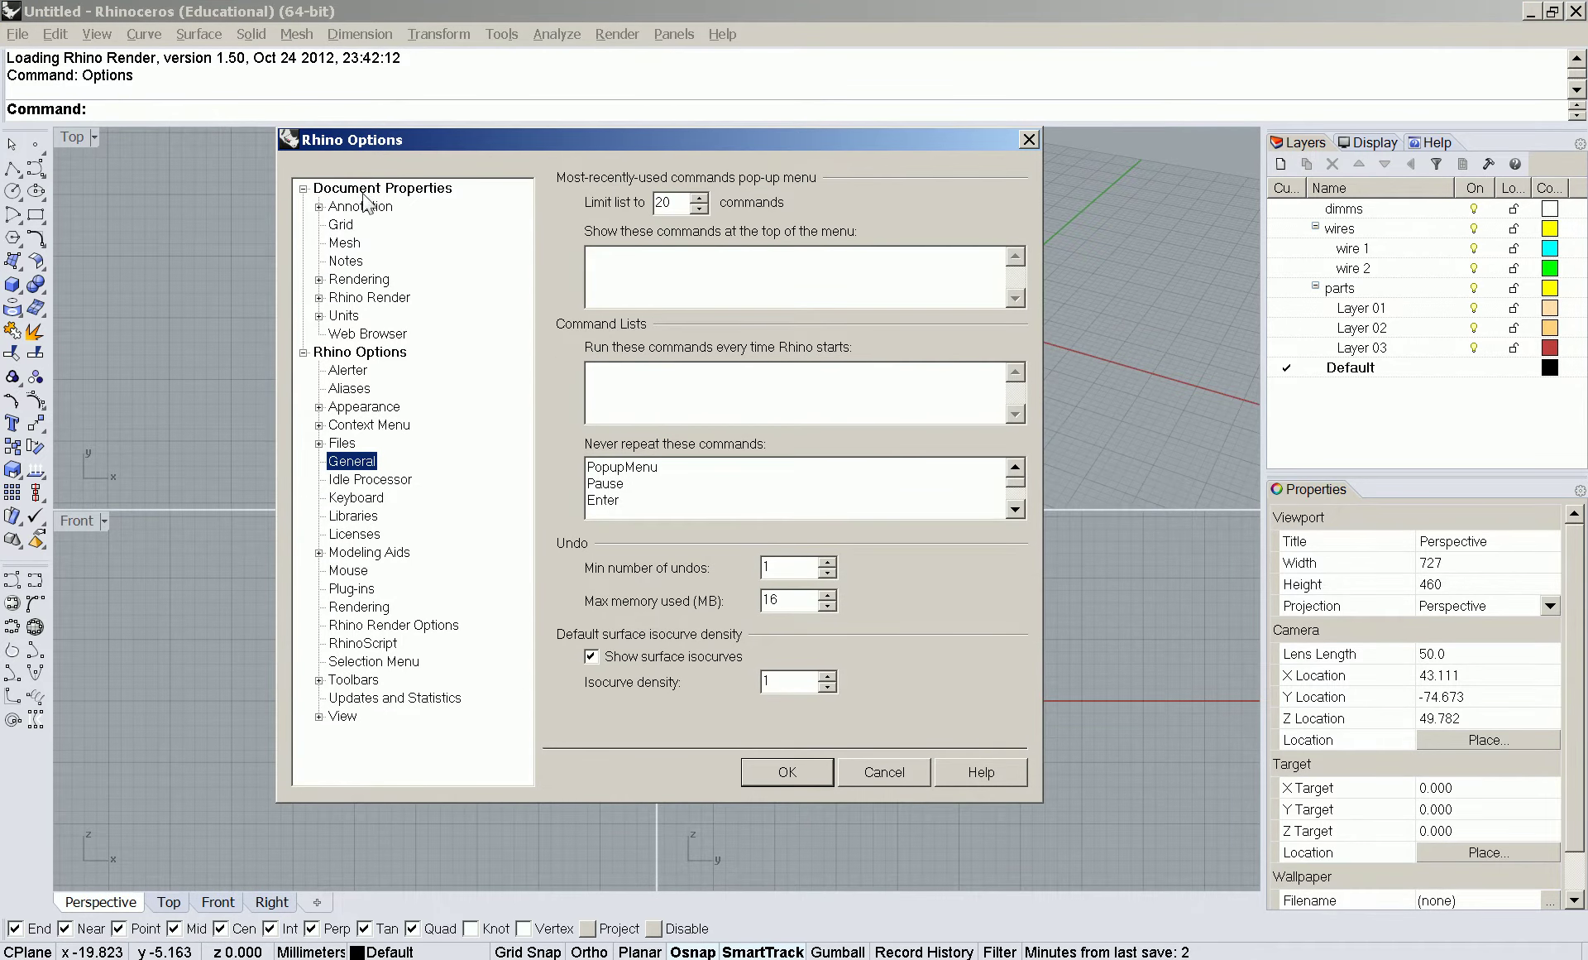
pyautogui.click(361, 206)
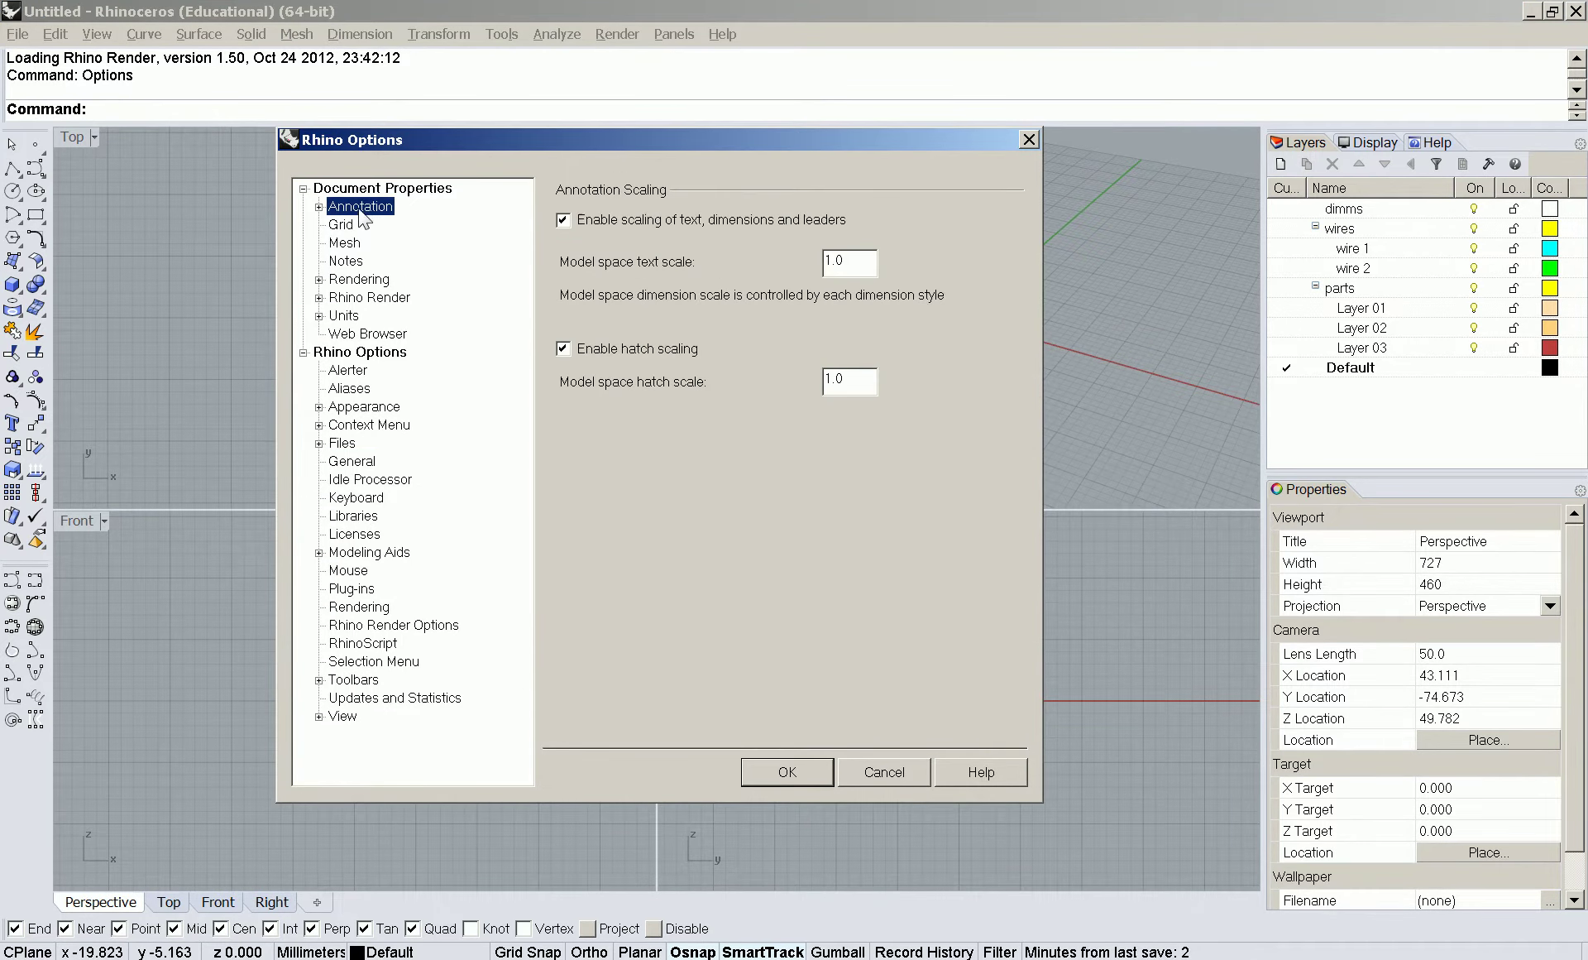
pyautogui.click(341, 224)
pyautogui.doubleClick(770, 308)
pyautogui.write('100')
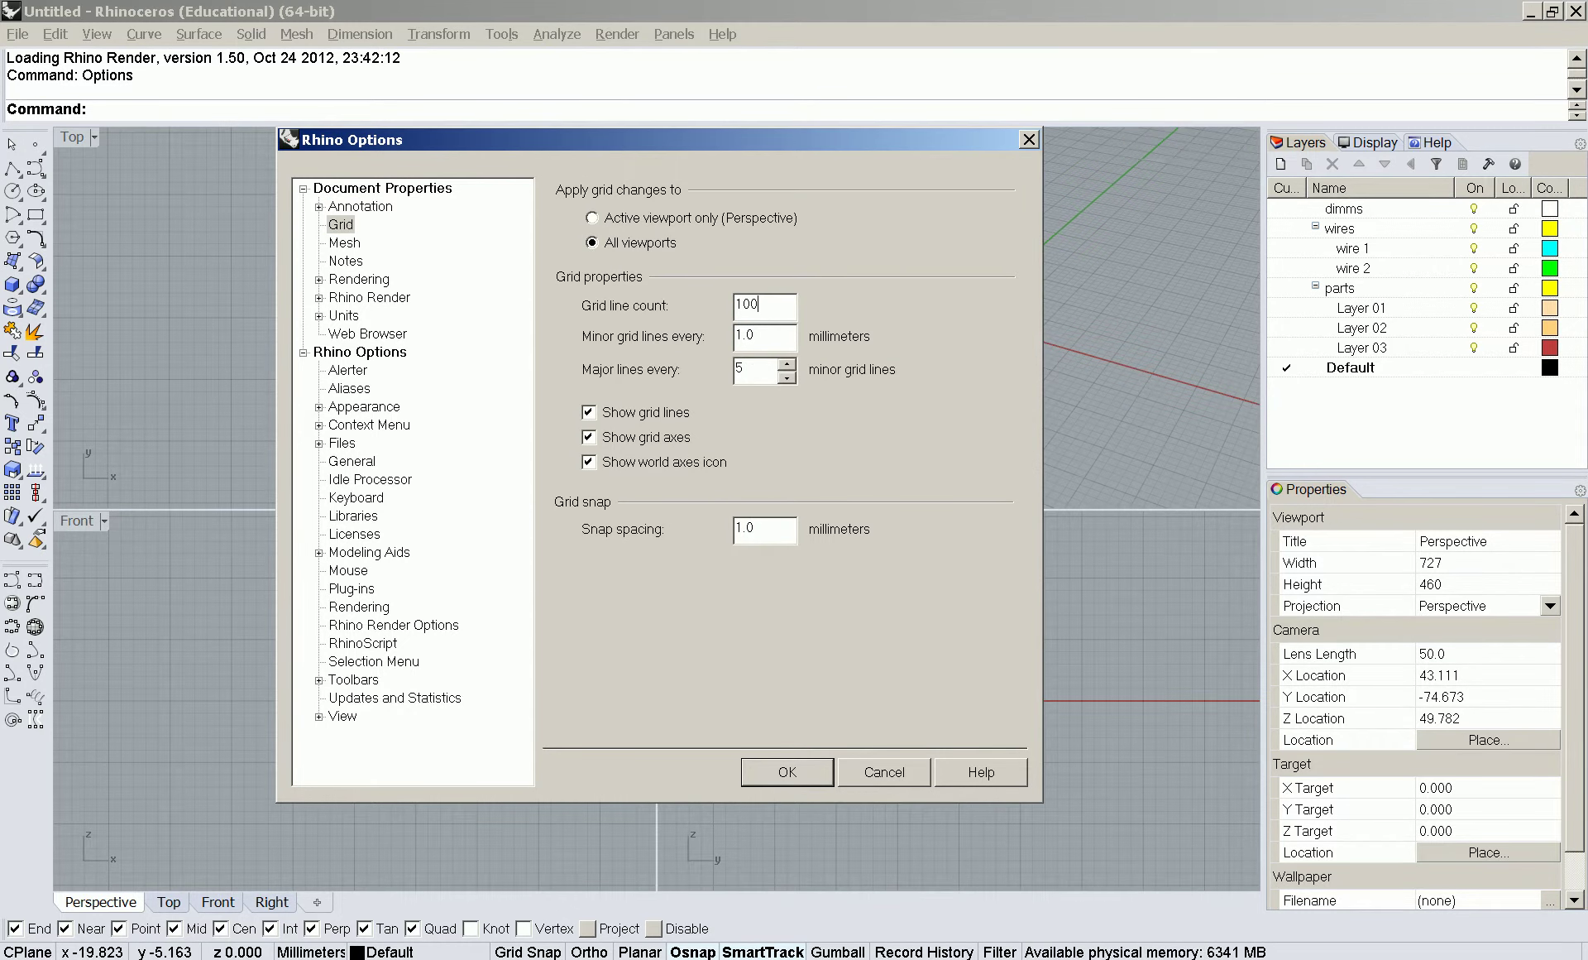
pyautogui.press('Tab')
pyautogui.press('Tab')
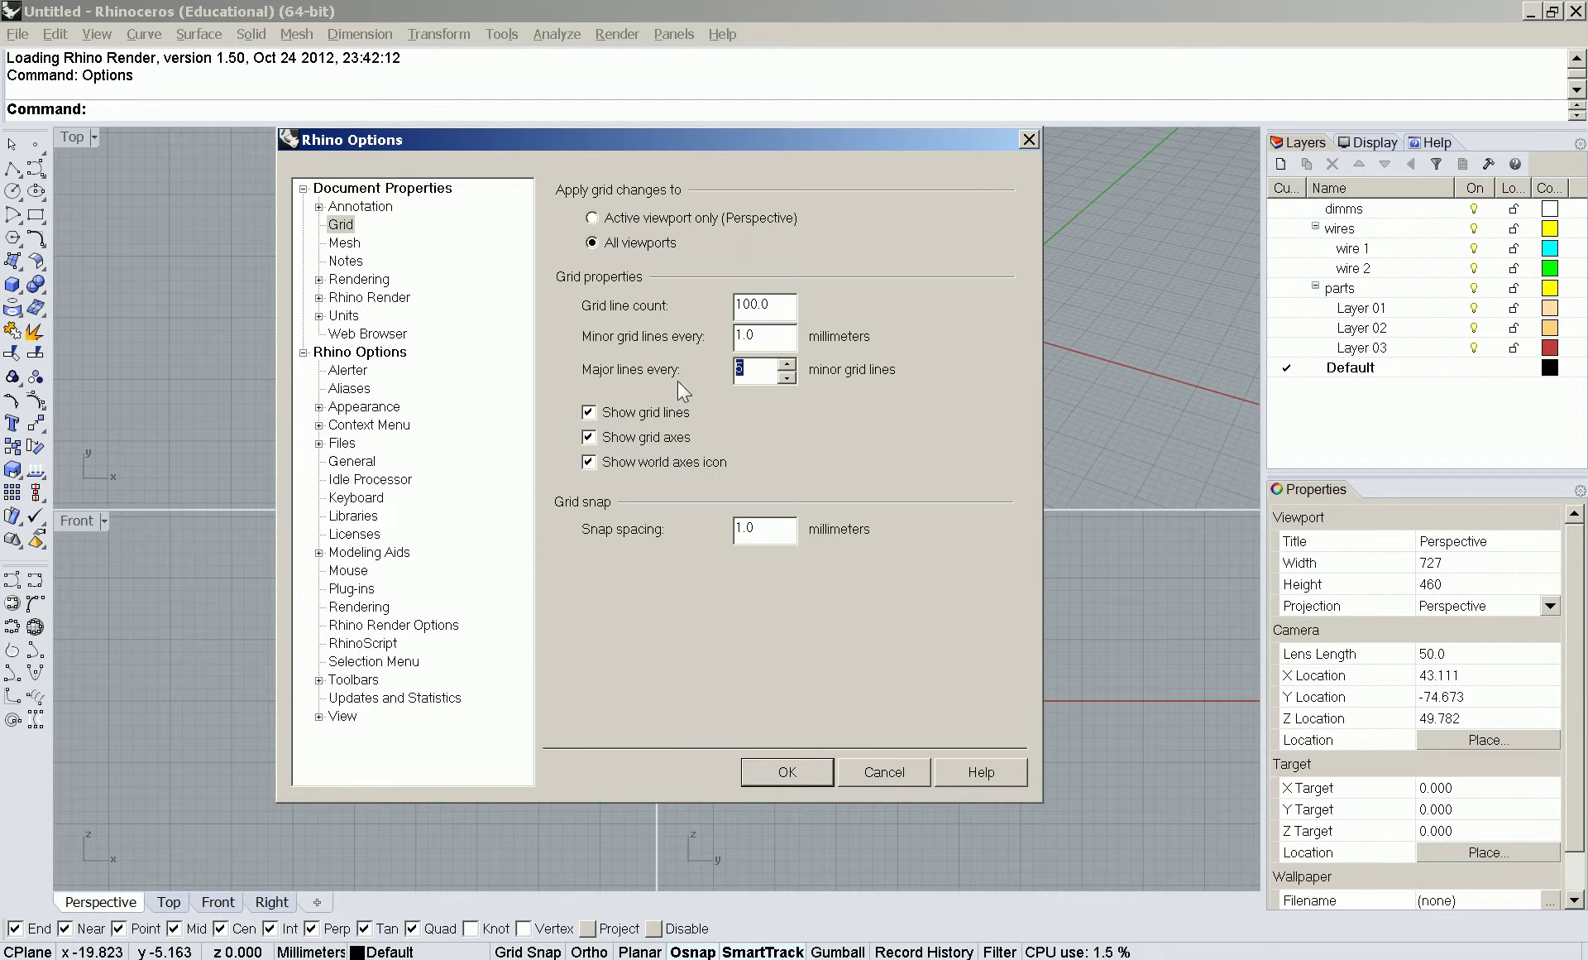
pyautogui.press('Right')
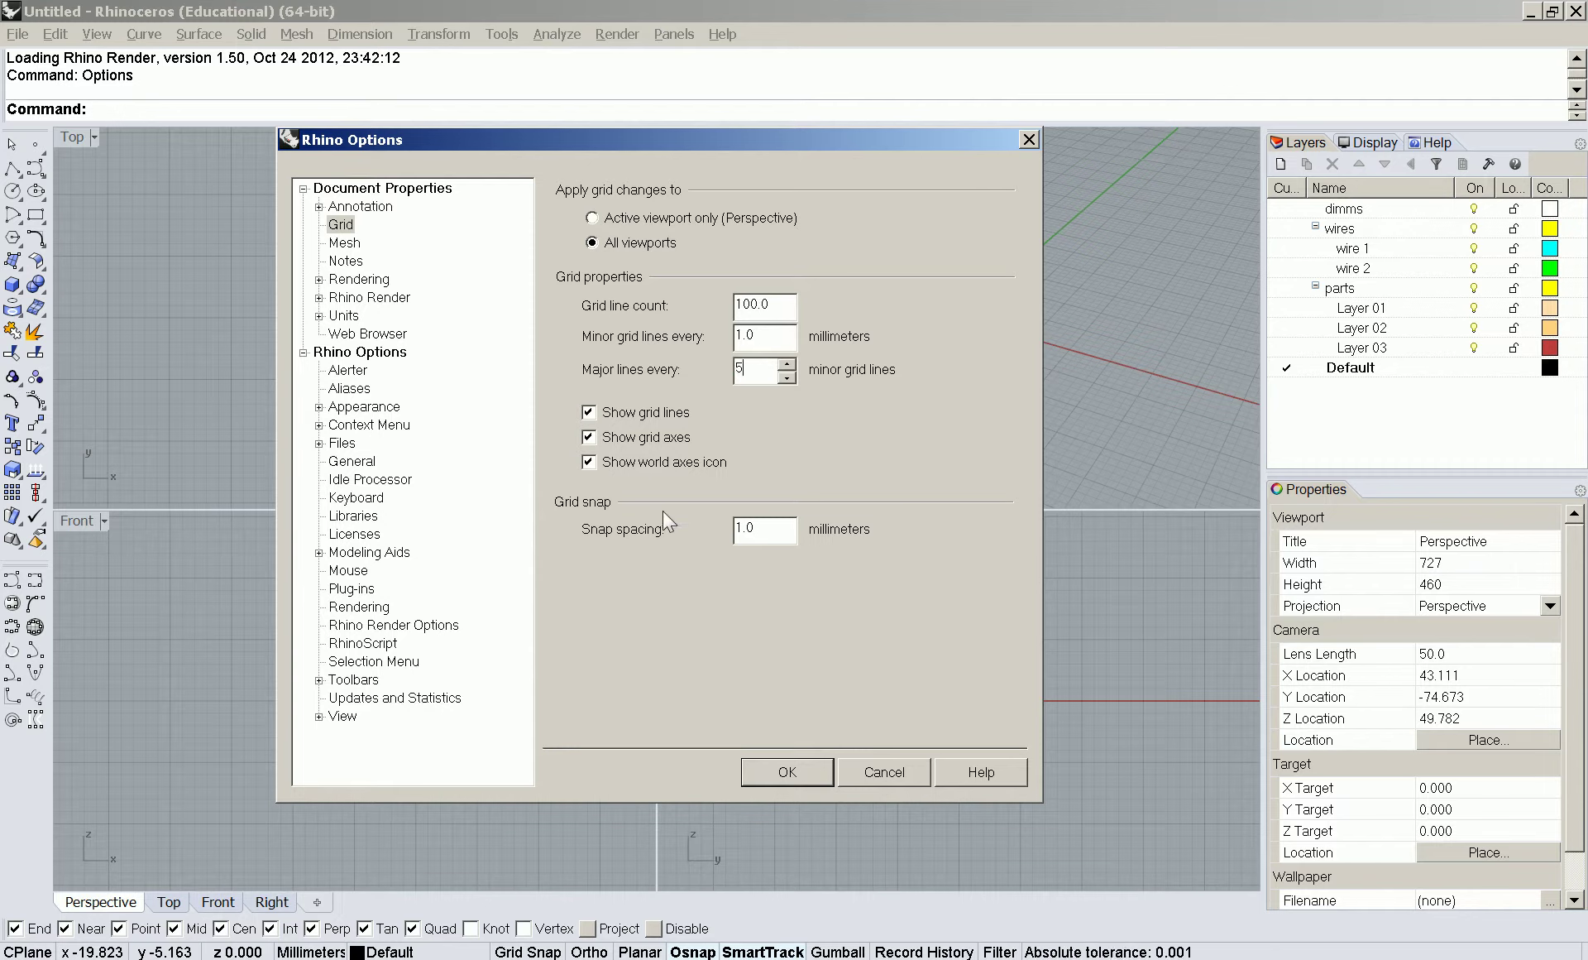
pyautogui.hotkey('shift', 'Tab')
# - Review the document property pages for mesh, notes, rendering, Rhino Render, model units and web browser
pyautogui.press('Down')
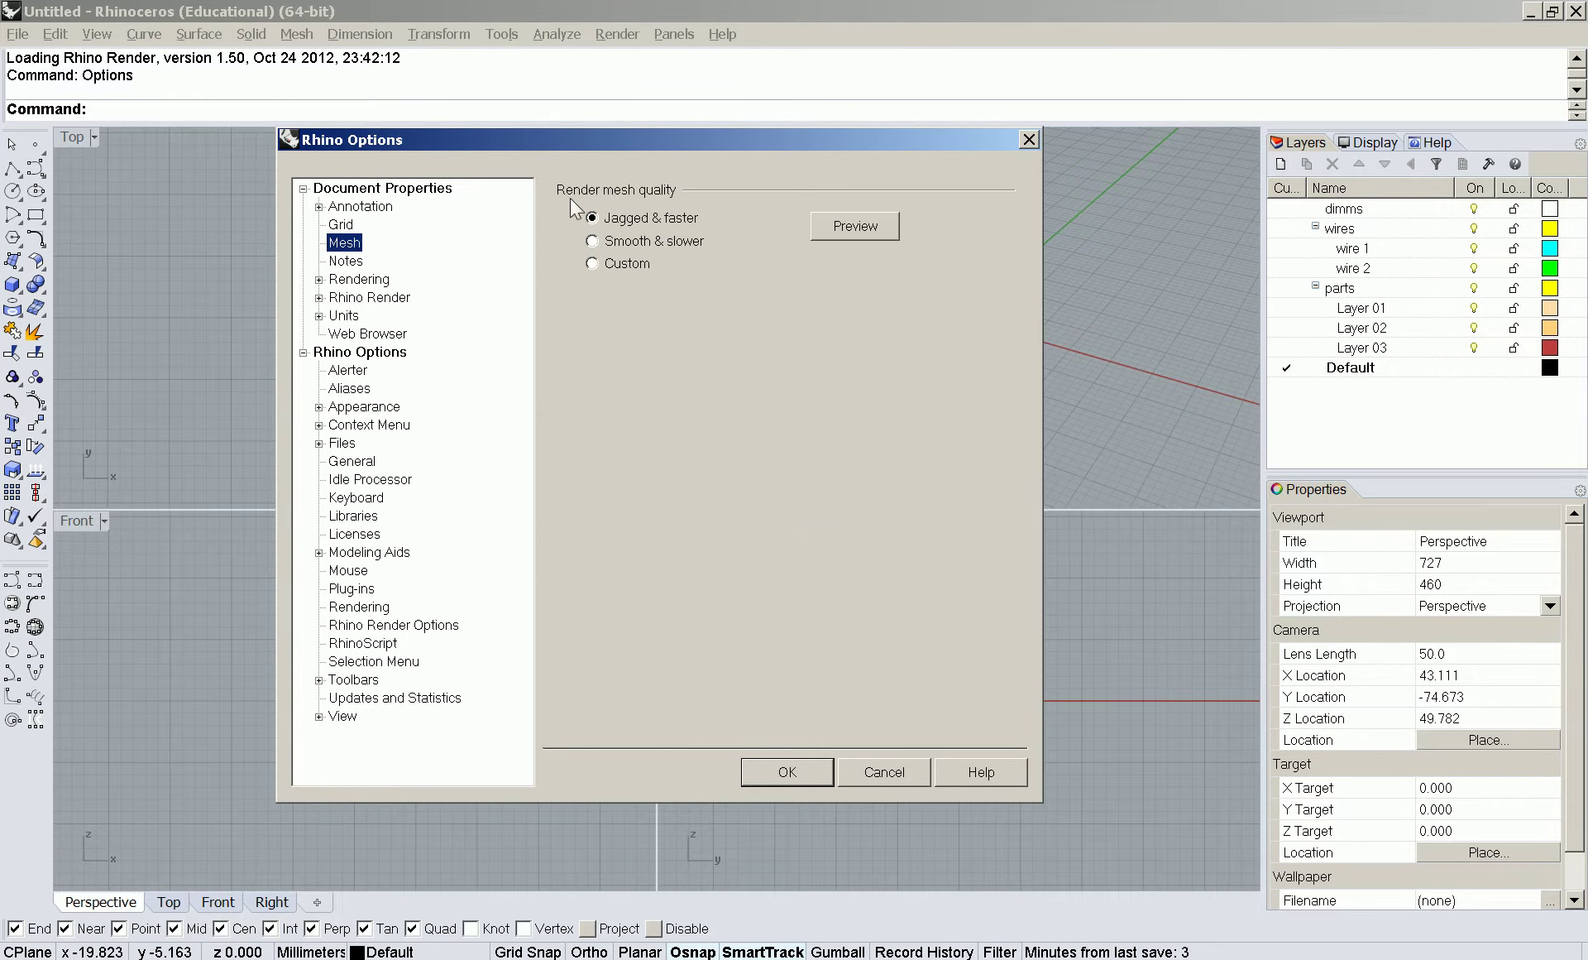
pyautogui.click(345, 260)
pyautogui.click(346, 242)
pyautogui.click(358, 280)
pyautogui.doubleClick(340, 281)
pyautogui.click(374, 298)
pyautogui.click(358, 280)
pyautogui.click(362, 315)
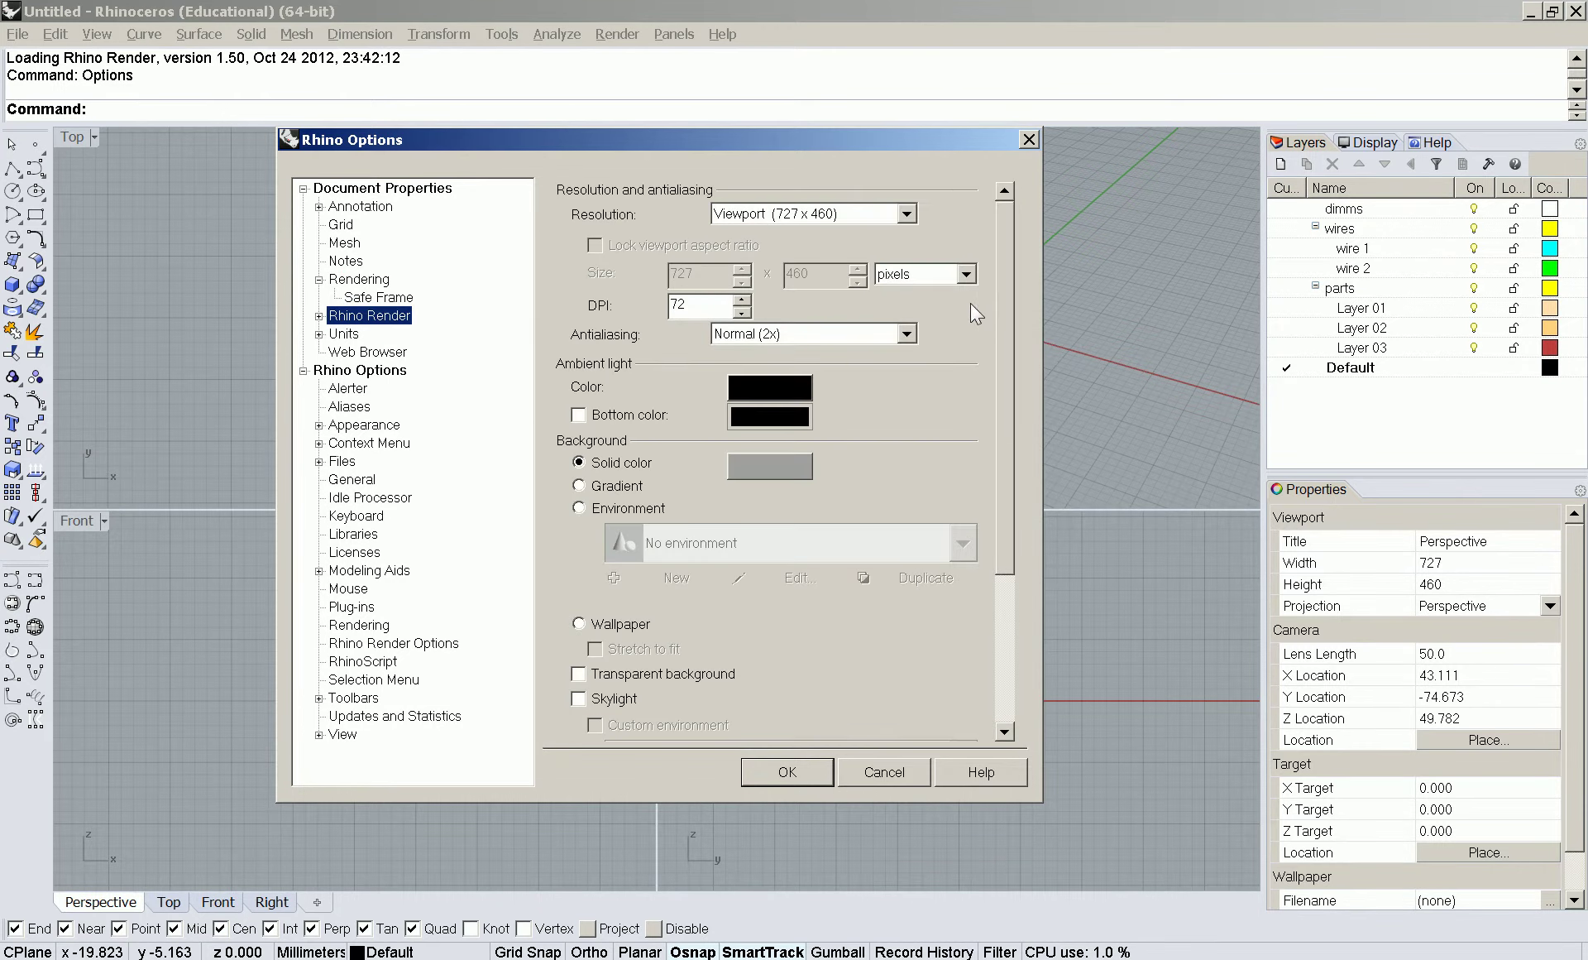
pyautogui.click(343, 335)
pyautogui.doubleClick(344, 335)
pyautogui.click(357, 352)
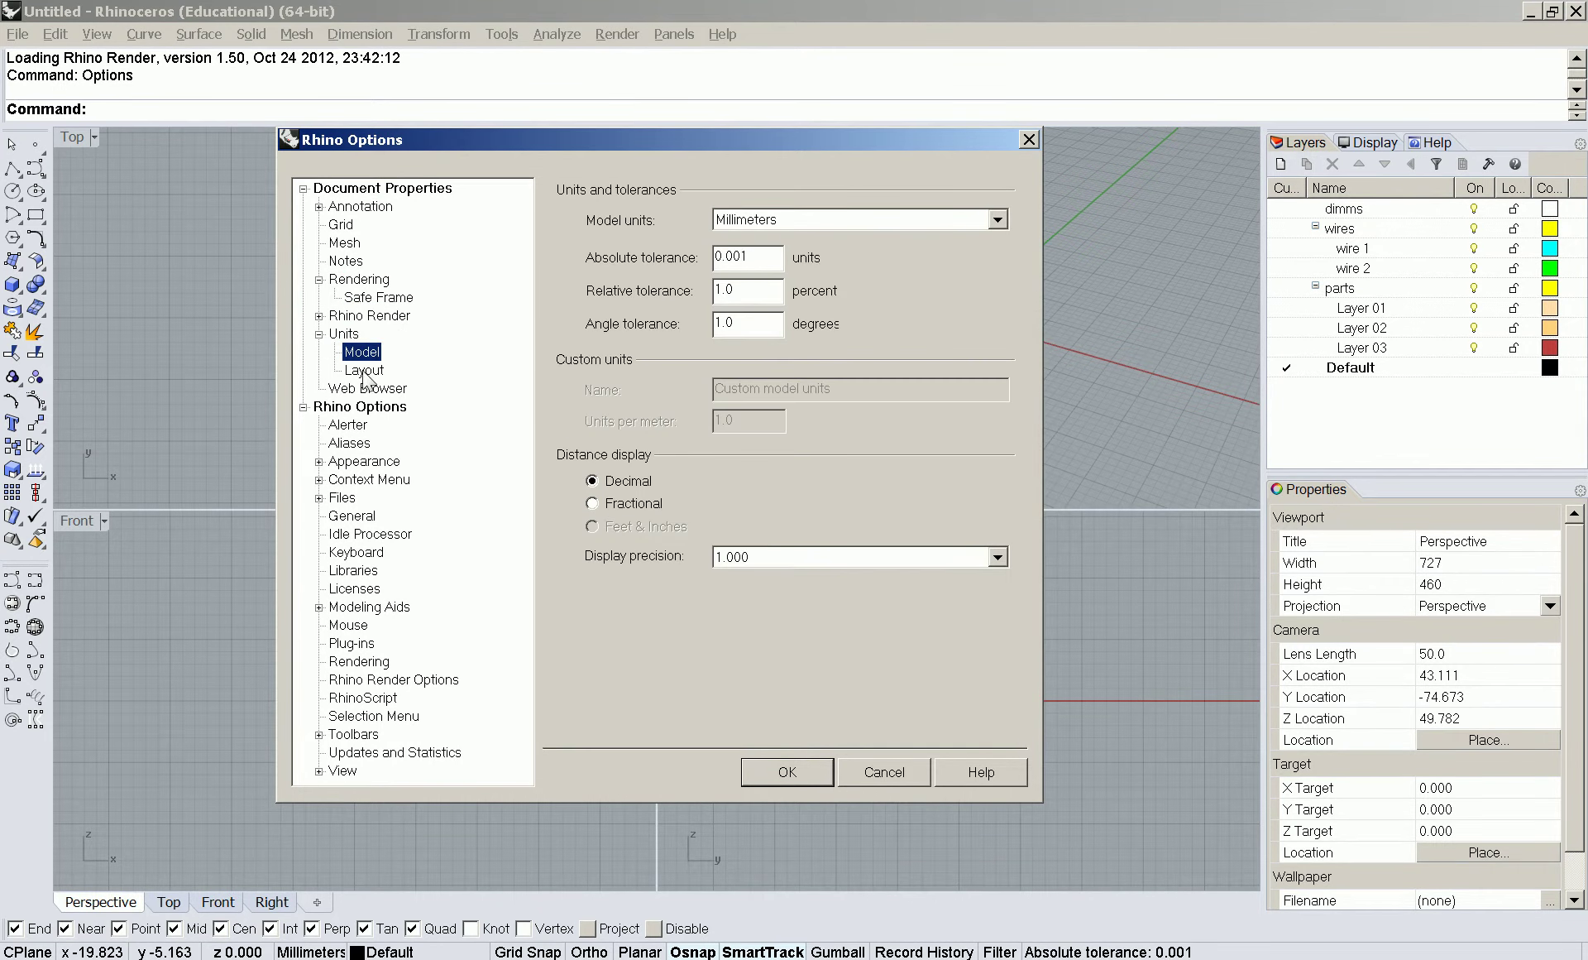
pyautogui.click(364, 388)
# - Review the Rhino option pages for general settings, alerter, aliases, appearance, interface colours and context menu
pyautogui.click(354, 406)
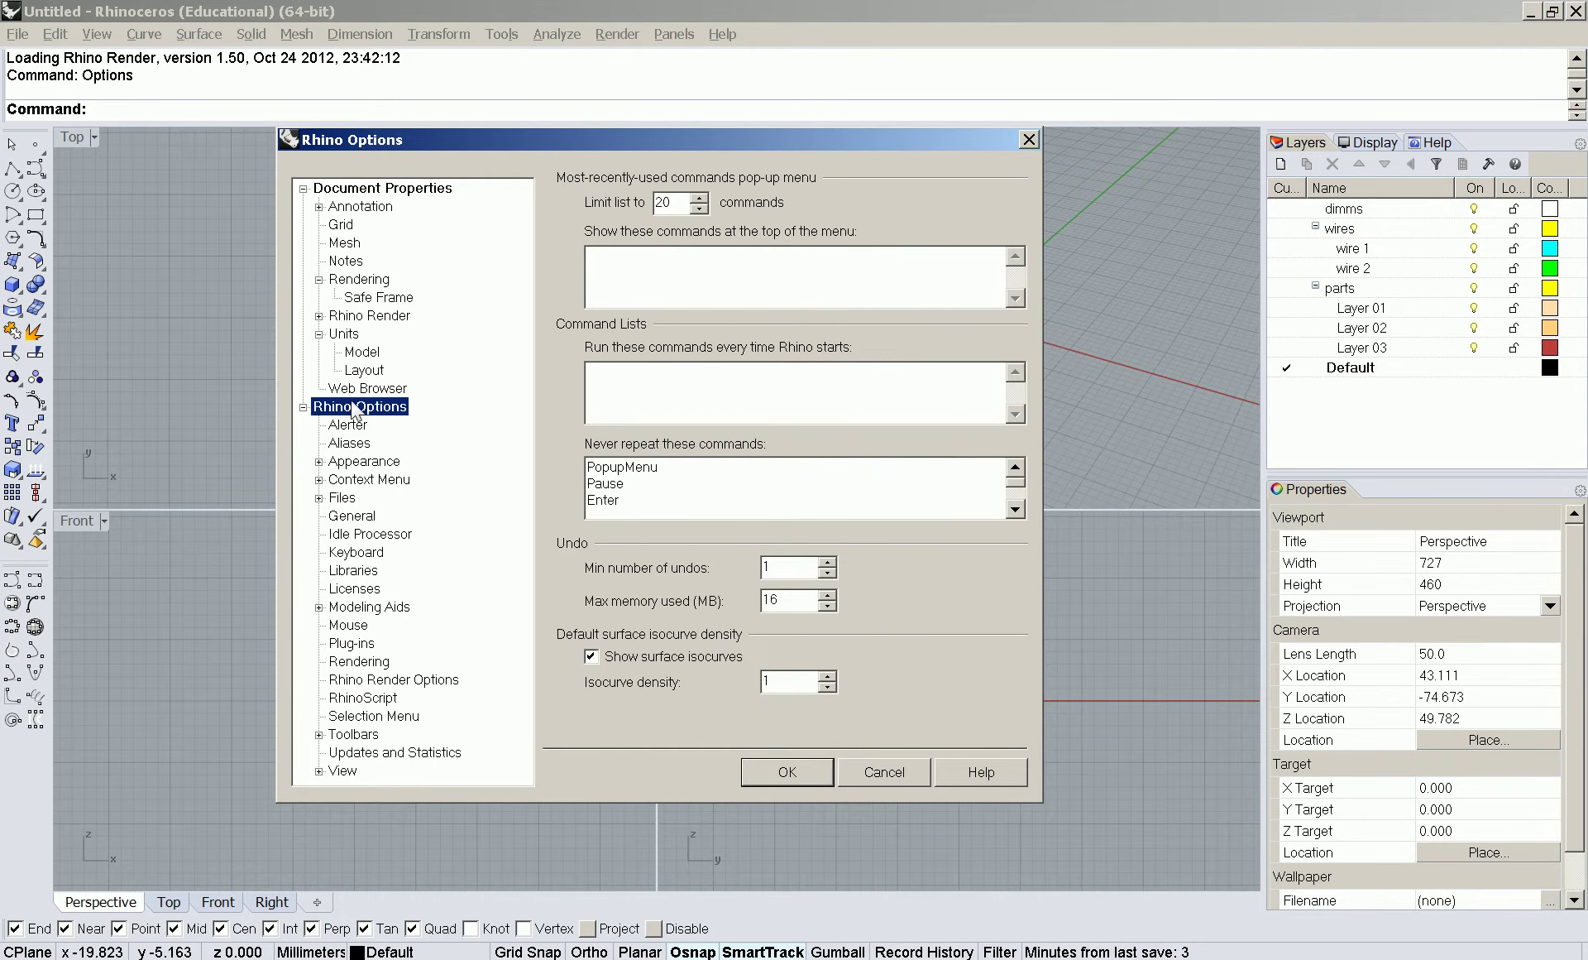
pyautogui.click(362, 425)
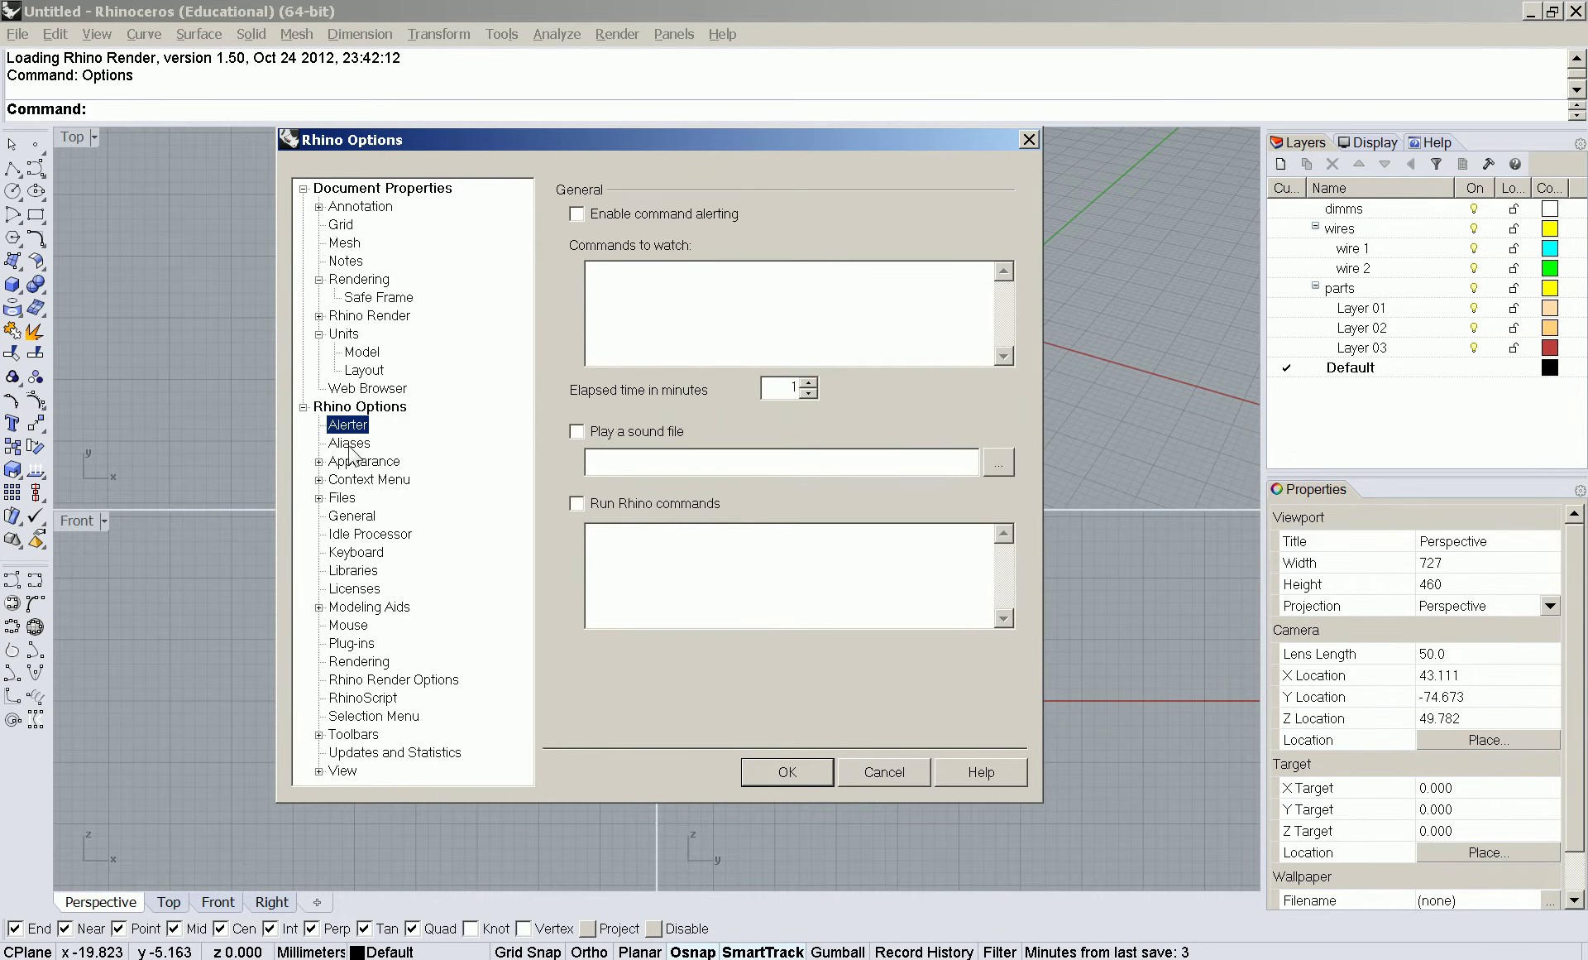
pyautogui.click(351, 443)
pyautogui.click(364, 461)
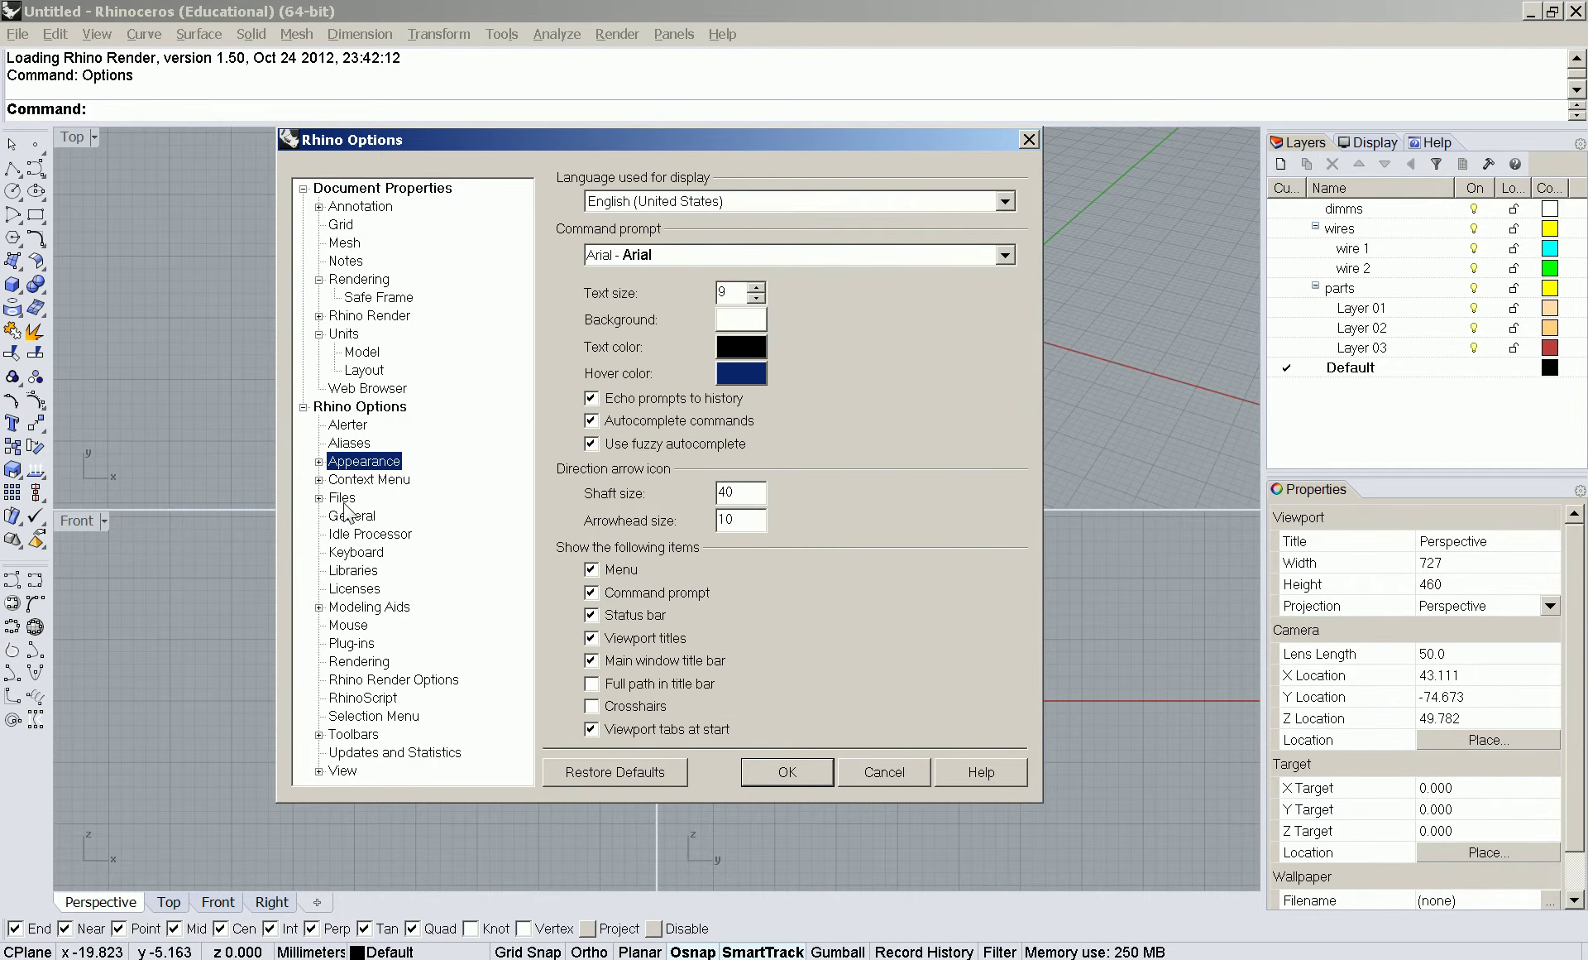
pyautogui.click(319, 462)
pyautogui.click(357, 480)
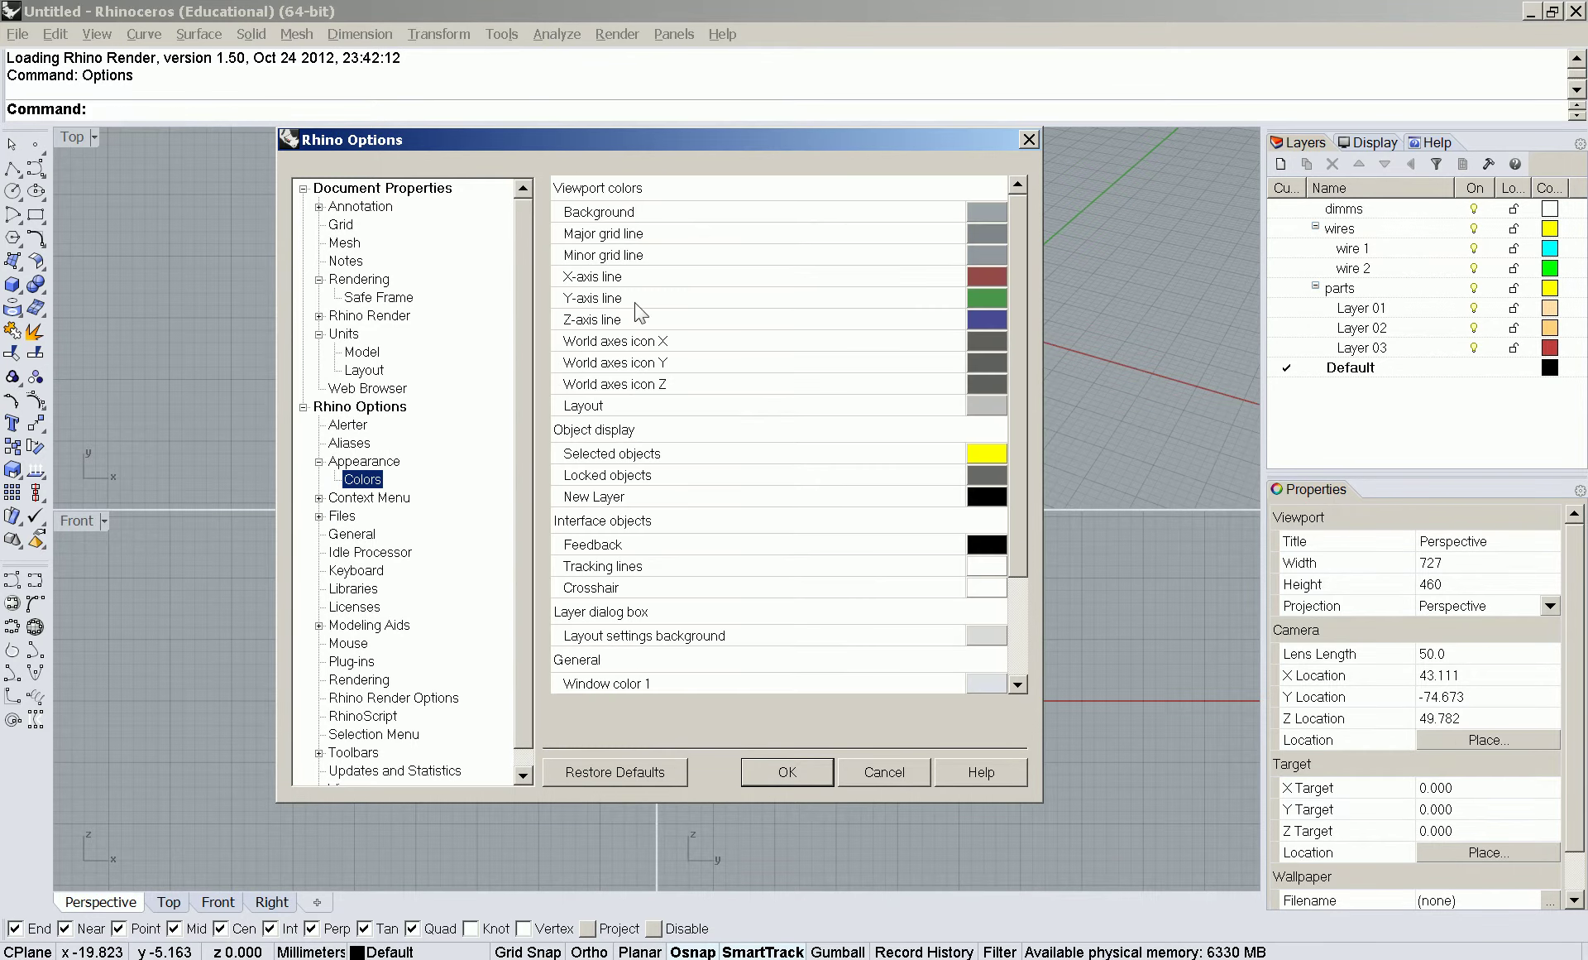
pyautogui.click(348, 498)
# - In the file options, turn off creating backup files when saving and set autosave to every 5 minutes
pyautogui.click(344, 516)
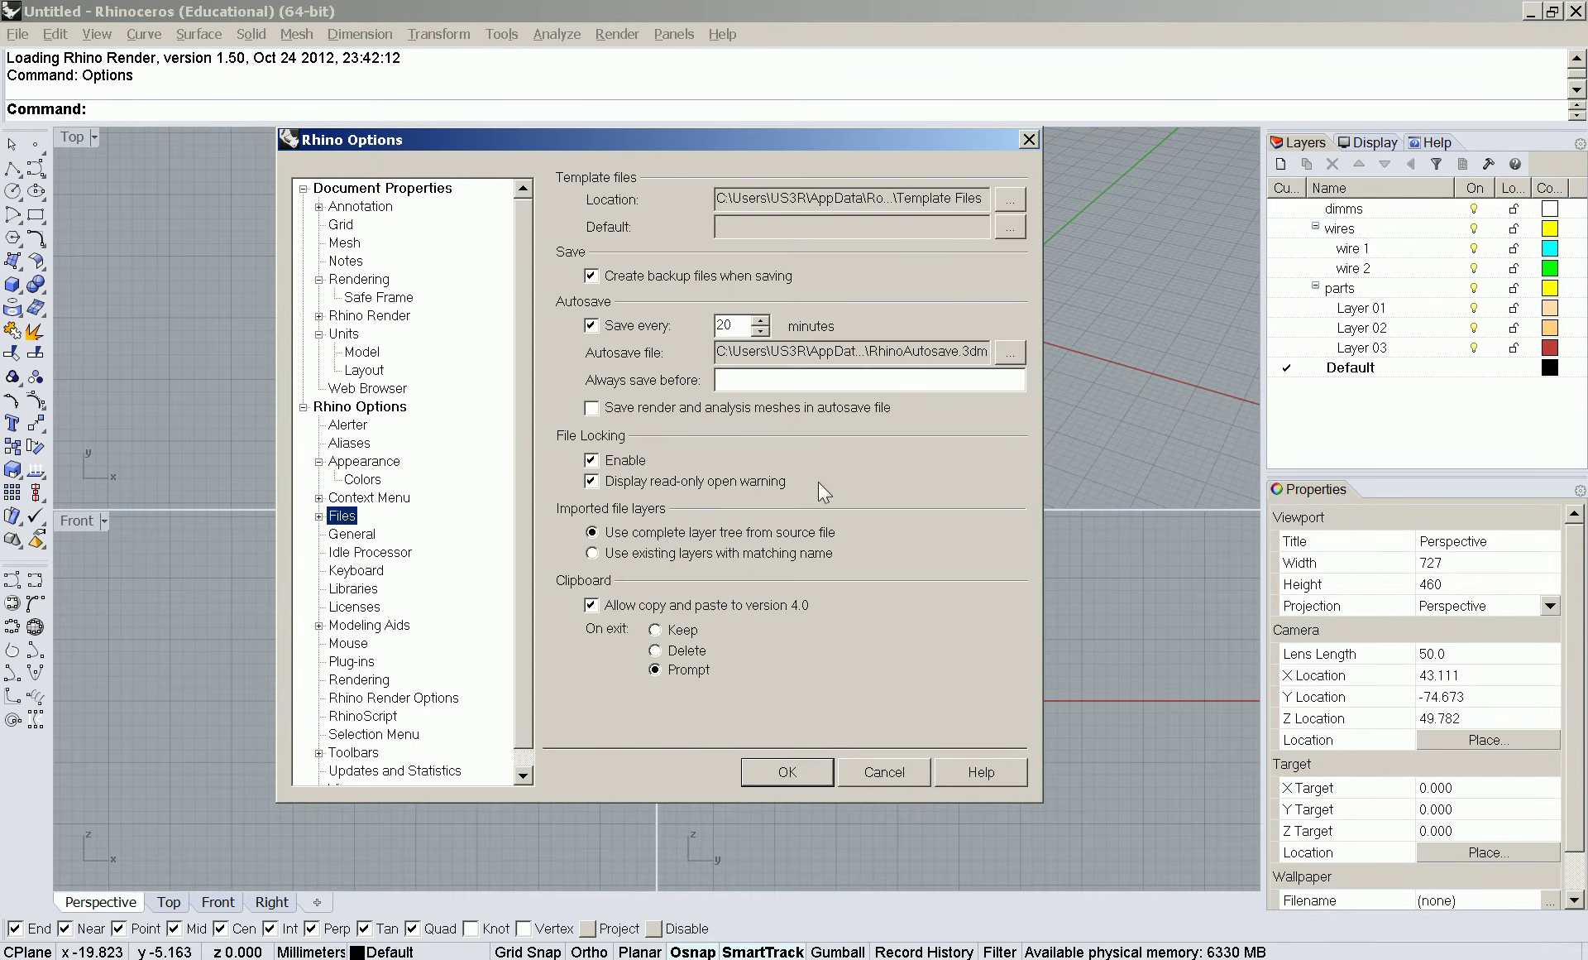
pyautogui.click(614, 276)
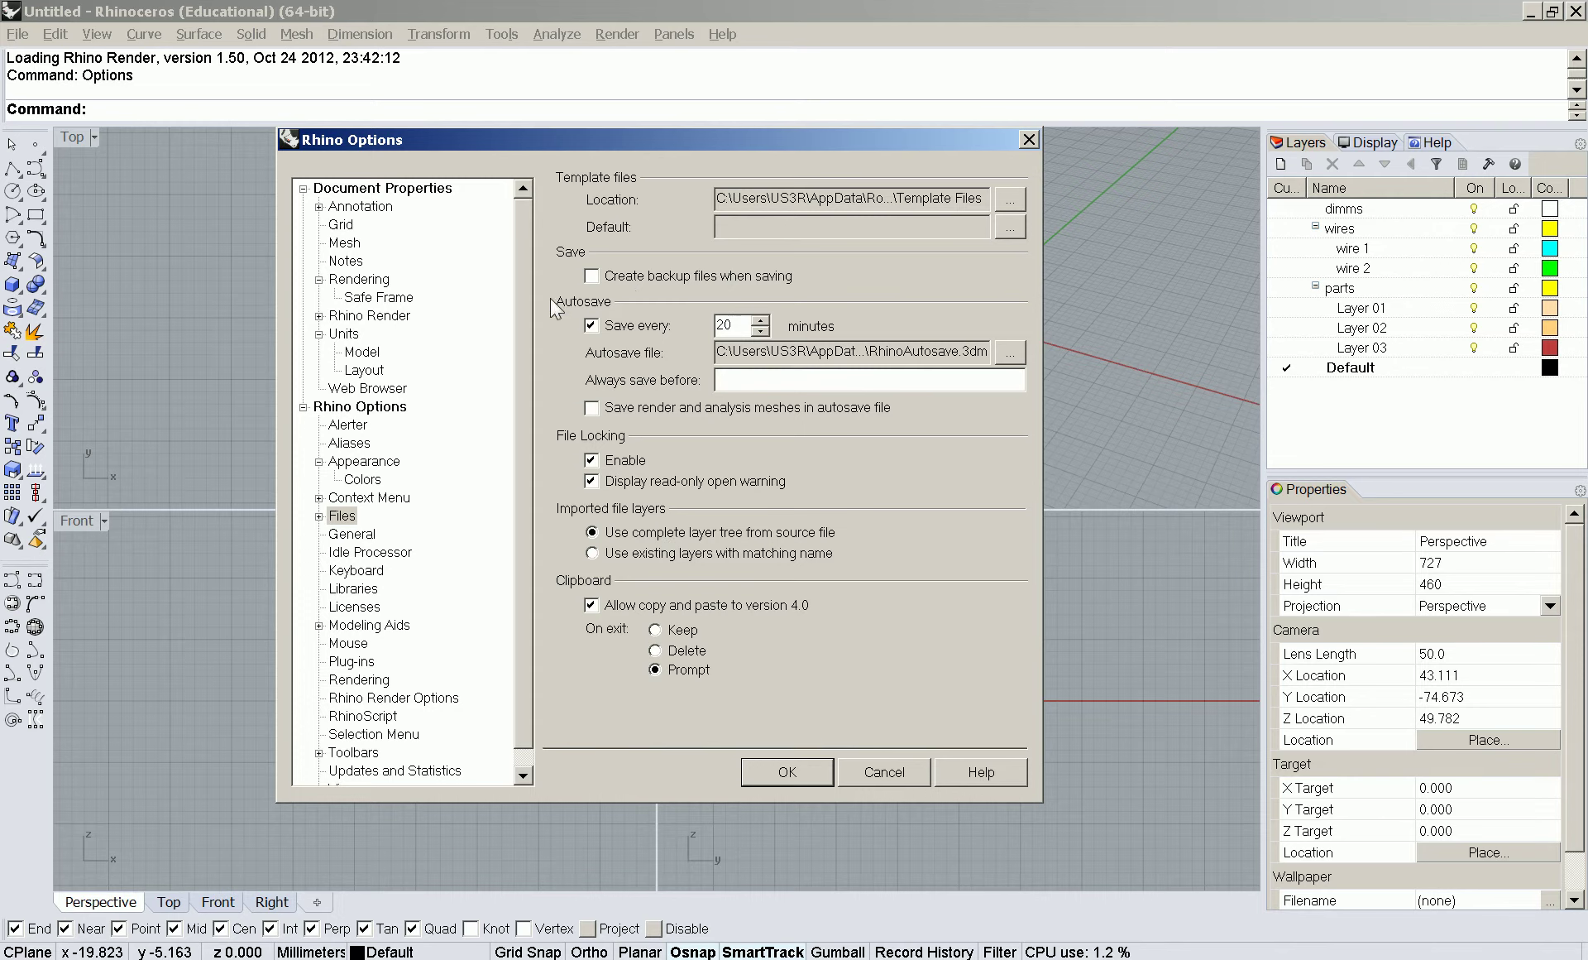
pyautogui.moveTo(736, 325); pyautogui.dragTo(710, 330)
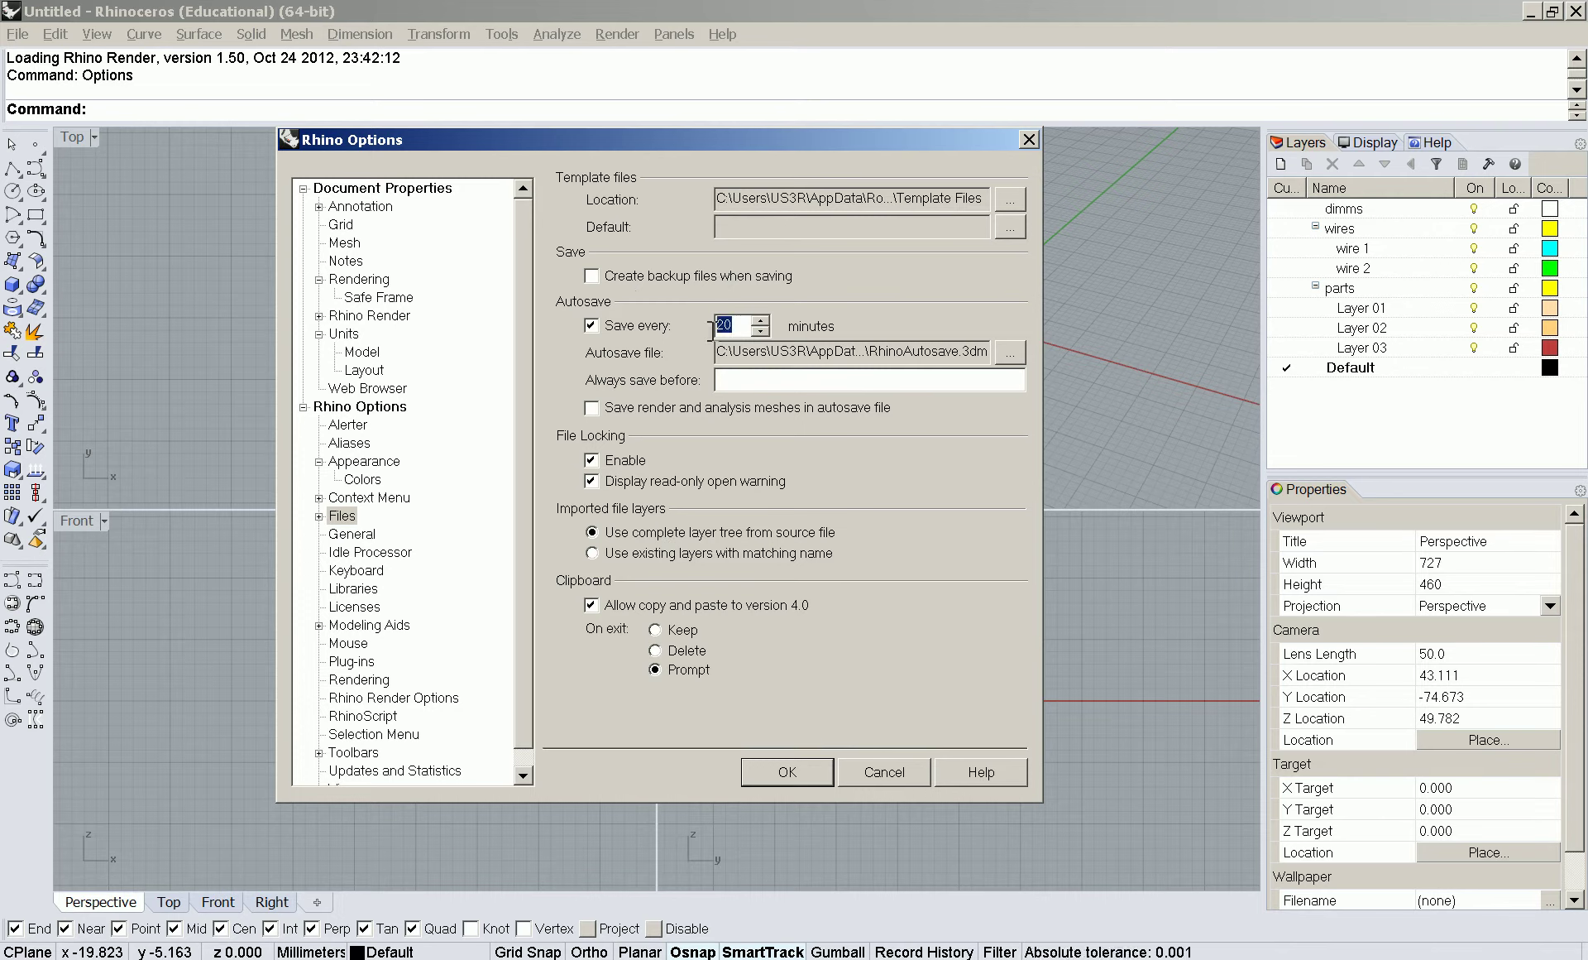
pyautogui.write('5')
# - Set the autosave file location to the Desktop, keeping the file name RhinoAutosave
pyautogui.click(1011, 353)
pyautogui.click(363, 290)
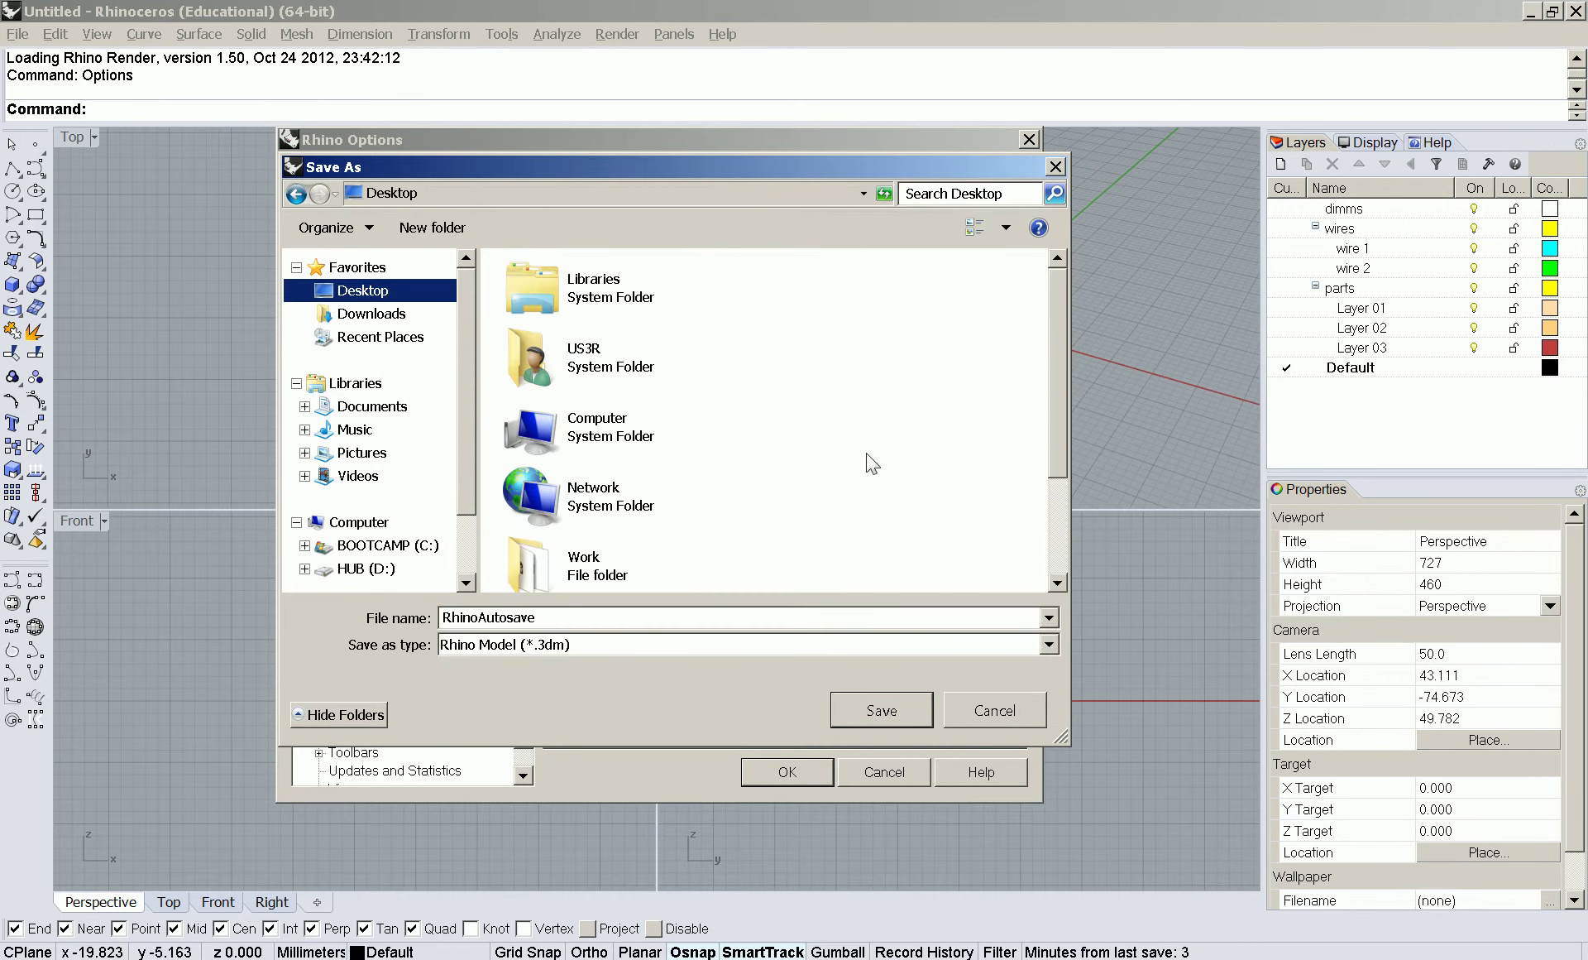
pyautogui.click(879, 710)
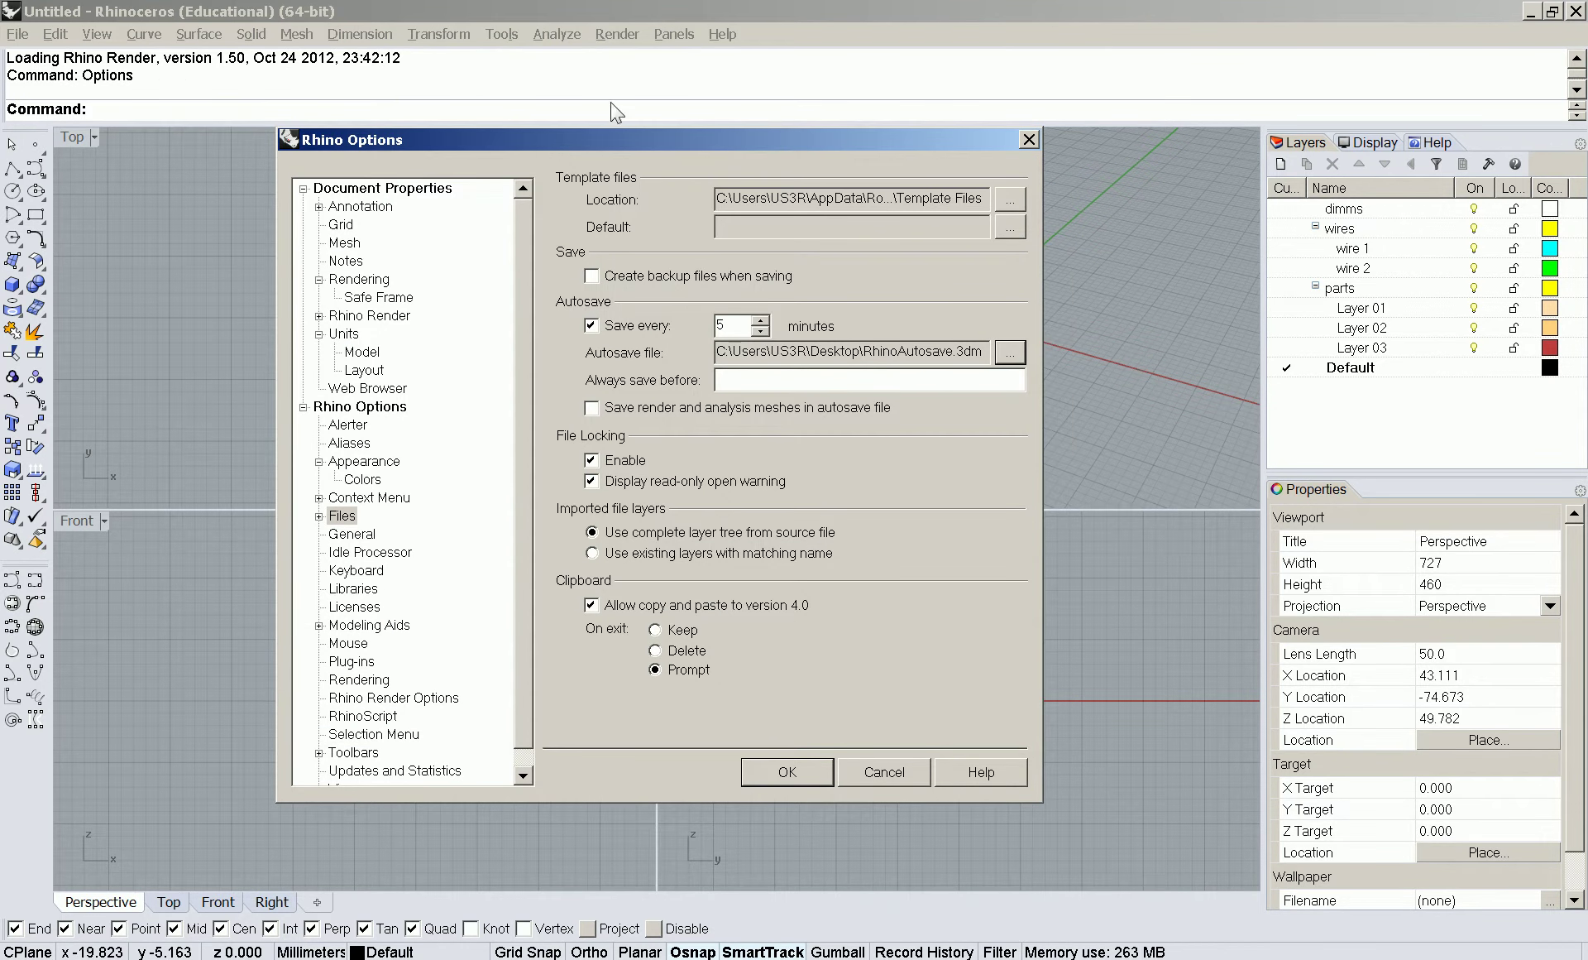
pyautogui.moveTo(692, 141); pyautogui.dragTo(833, 105)
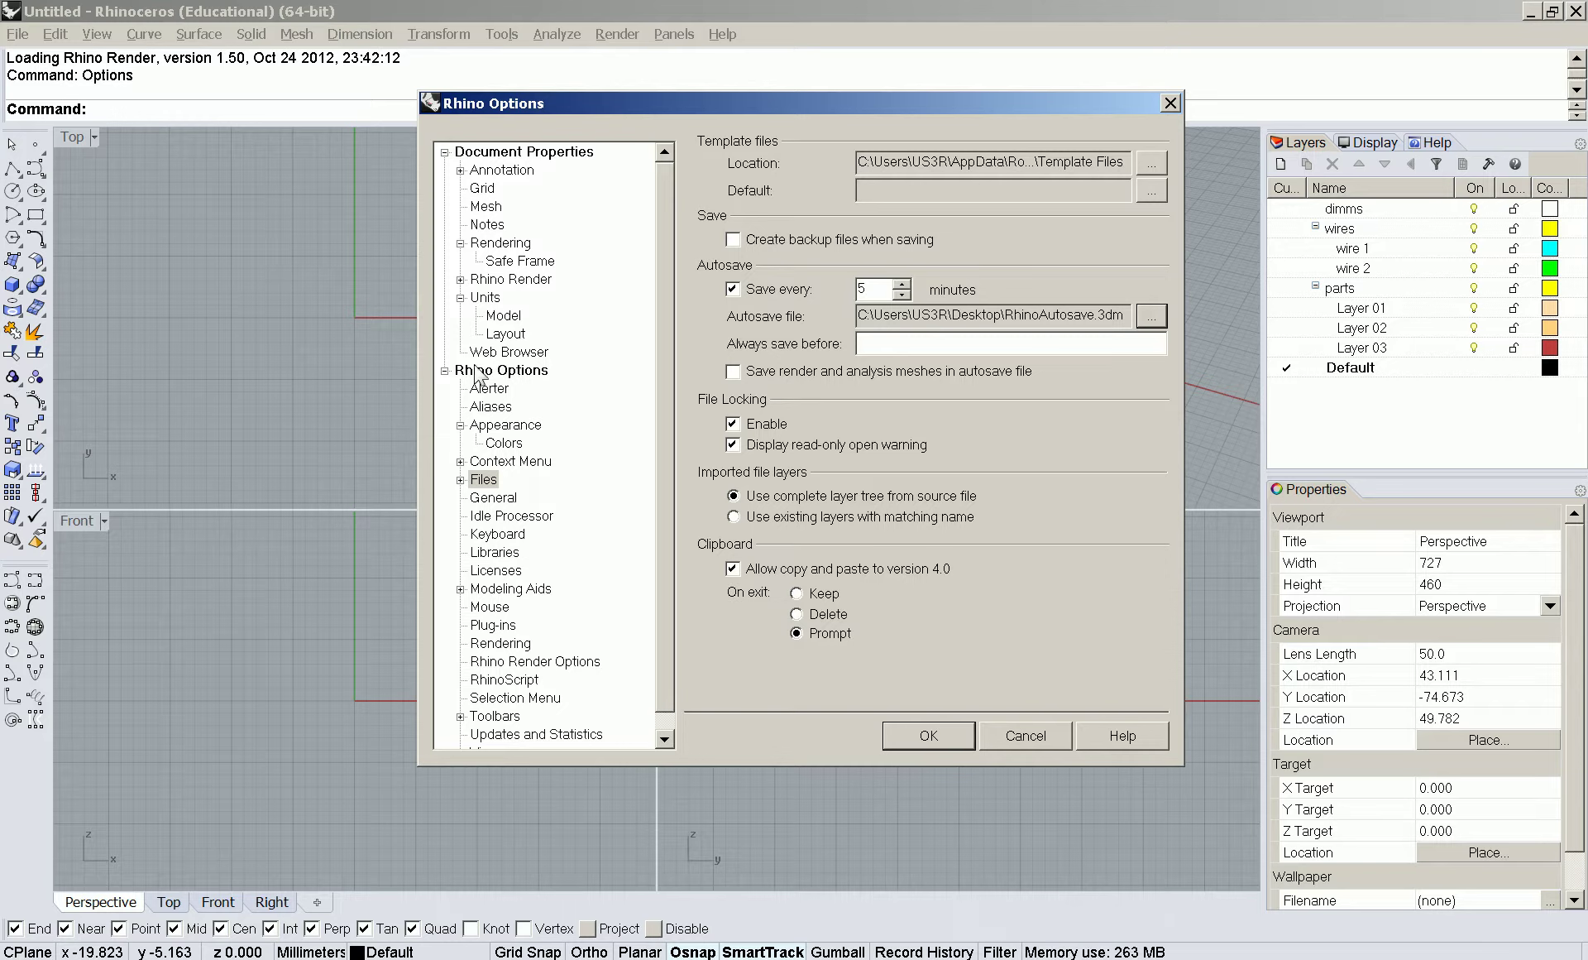
# - Set the minimum number of undos to 100 in the general options
pyautogui.click(461, 480)
pyautogui.click(523, 497)
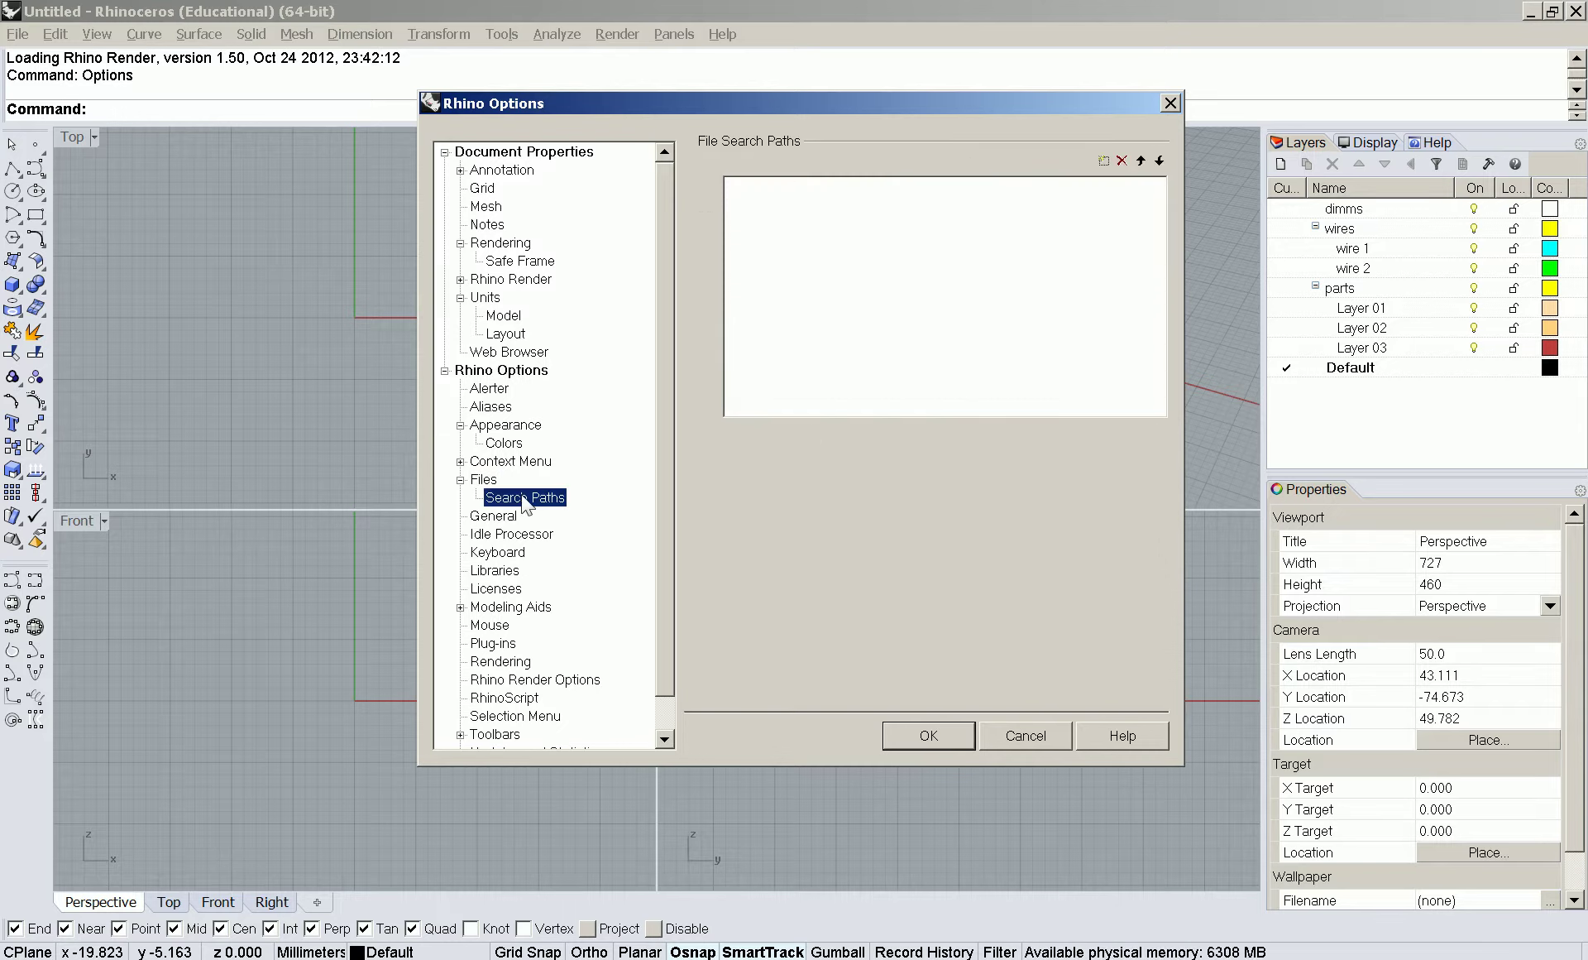
pyautogui.click(494, 516)
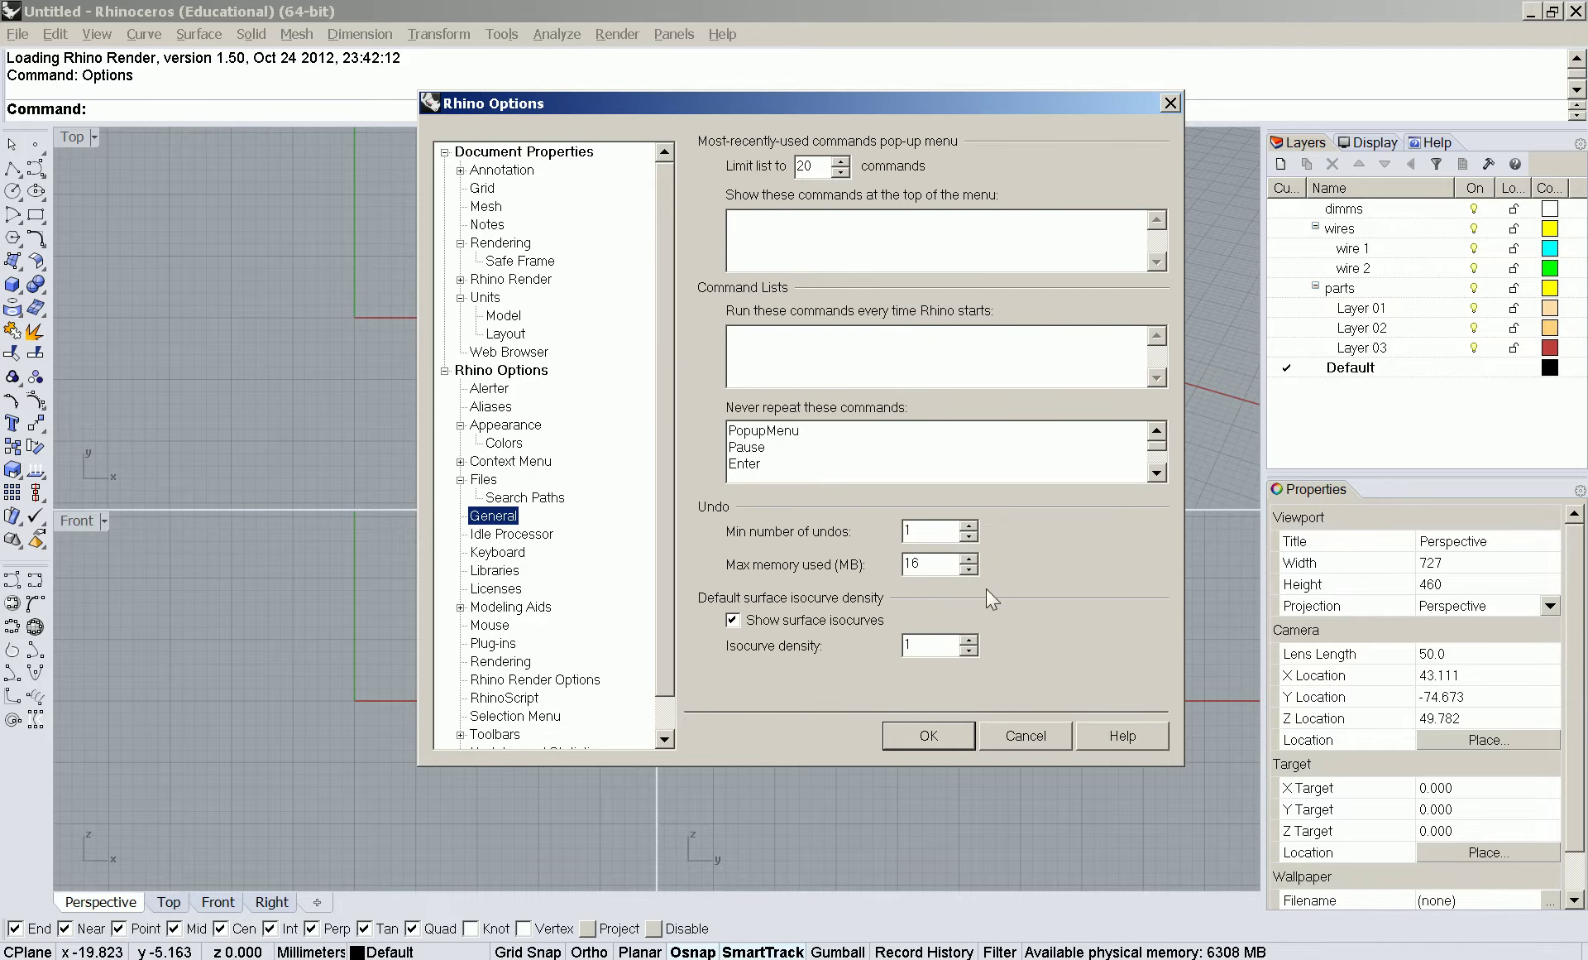
pyautogui.click(932, 536)
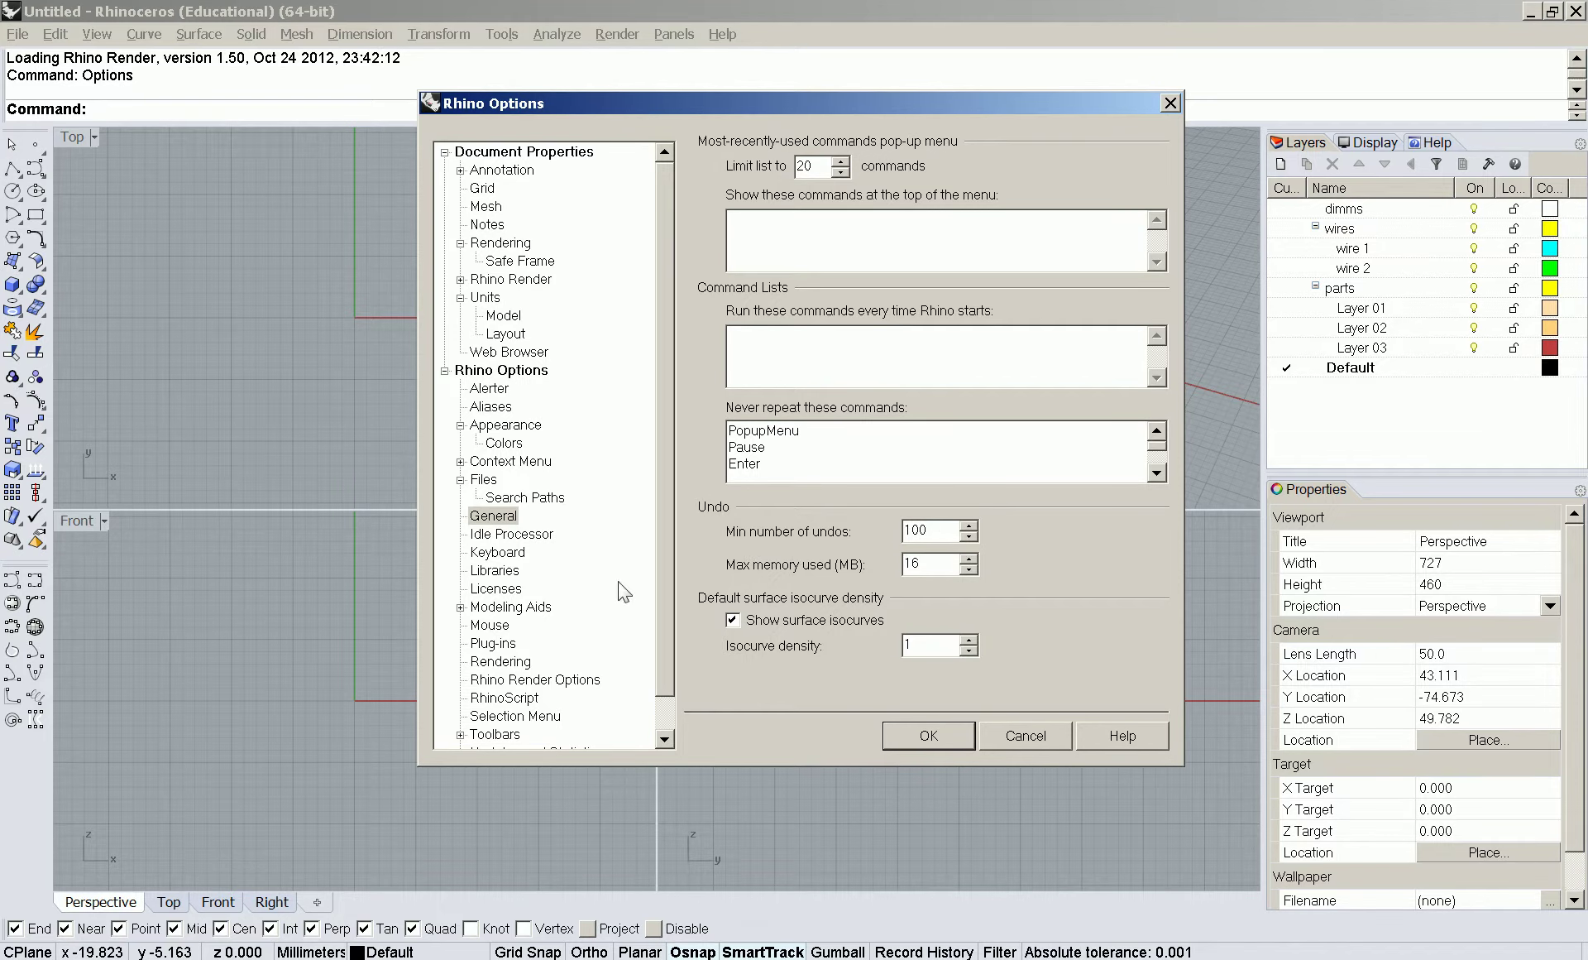
# - Replace the F12 keyboard shortcut's command macro with _options
pyautogui.click(526, 536)
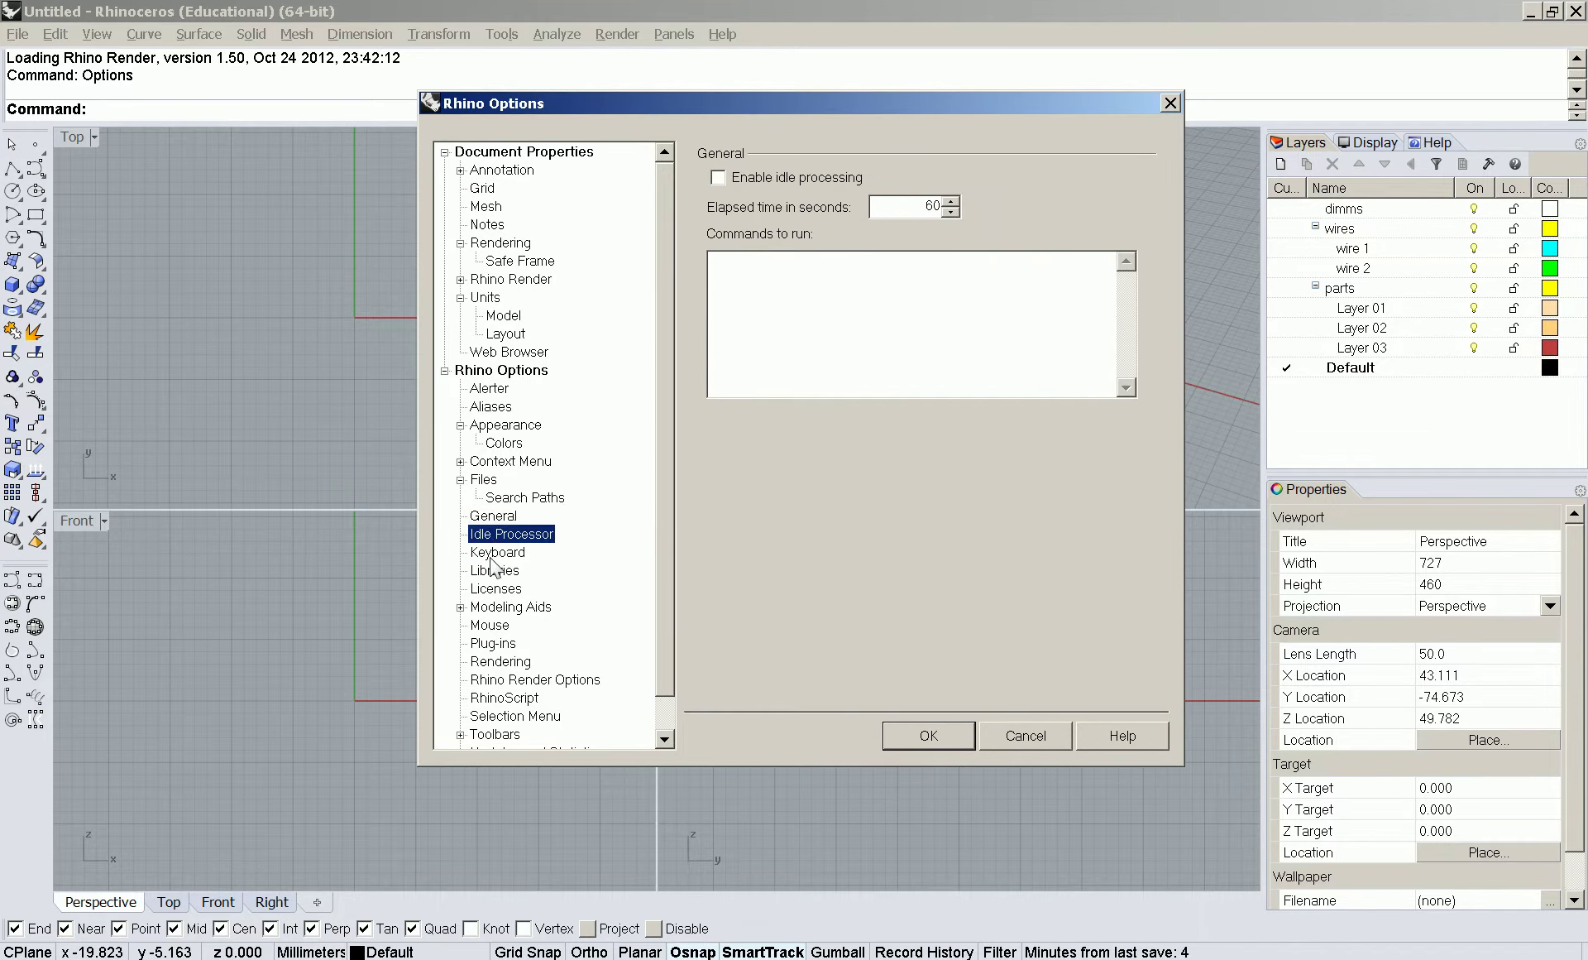
pyautogui.click(500, 553)
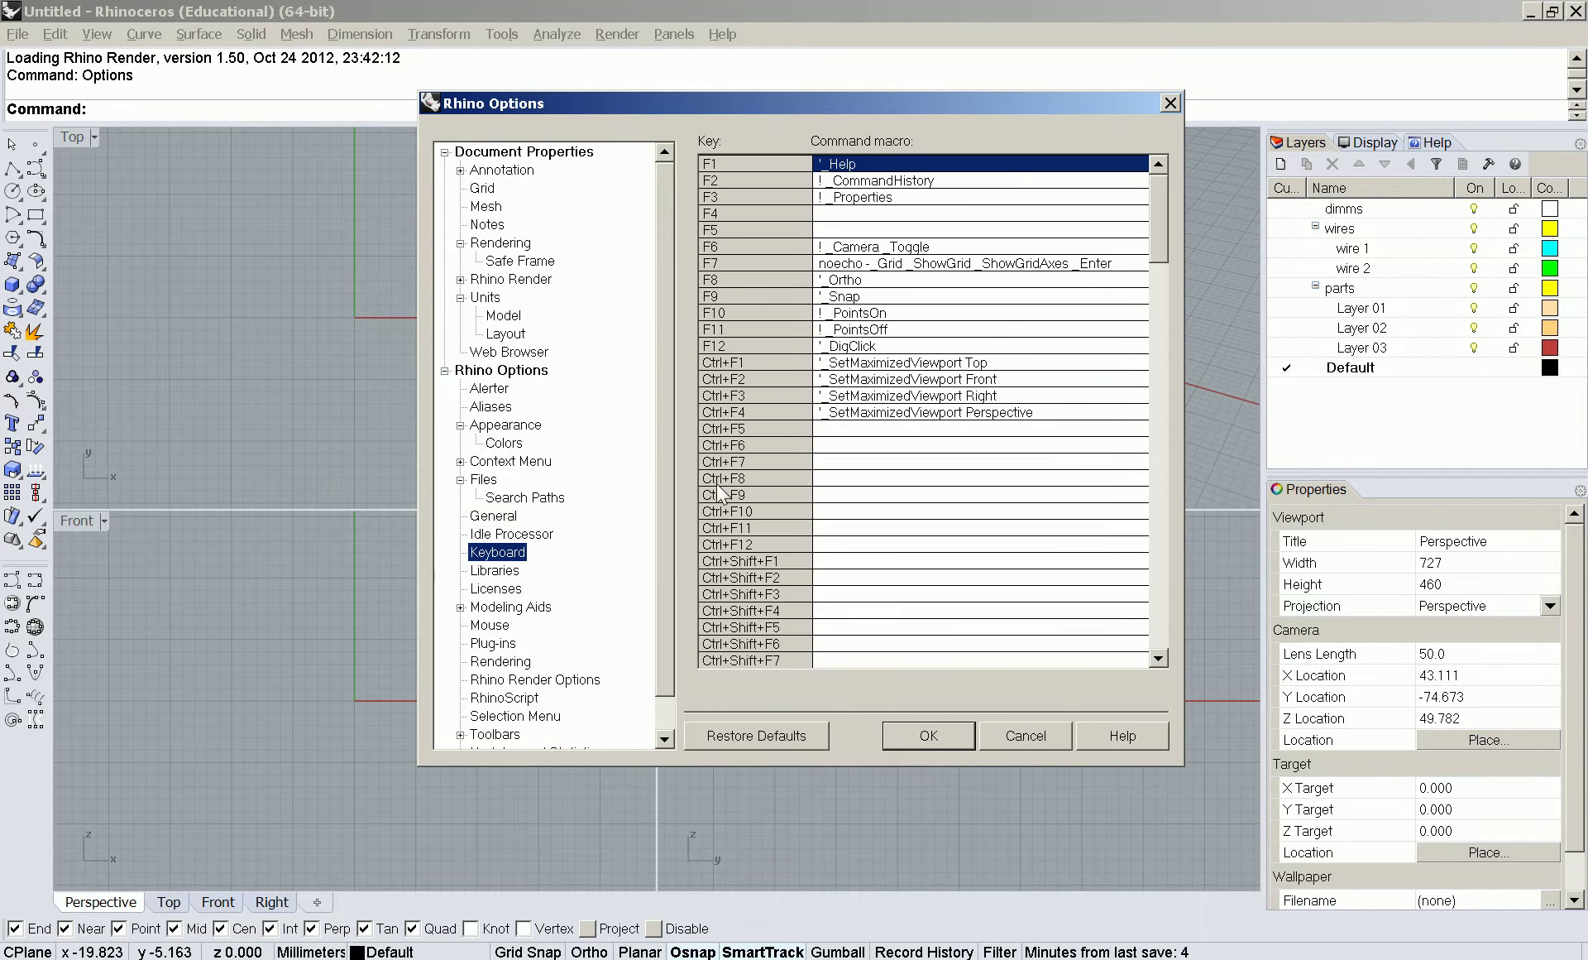
pyautogui.click(861, 346)
pyautogui.click(865, 344)
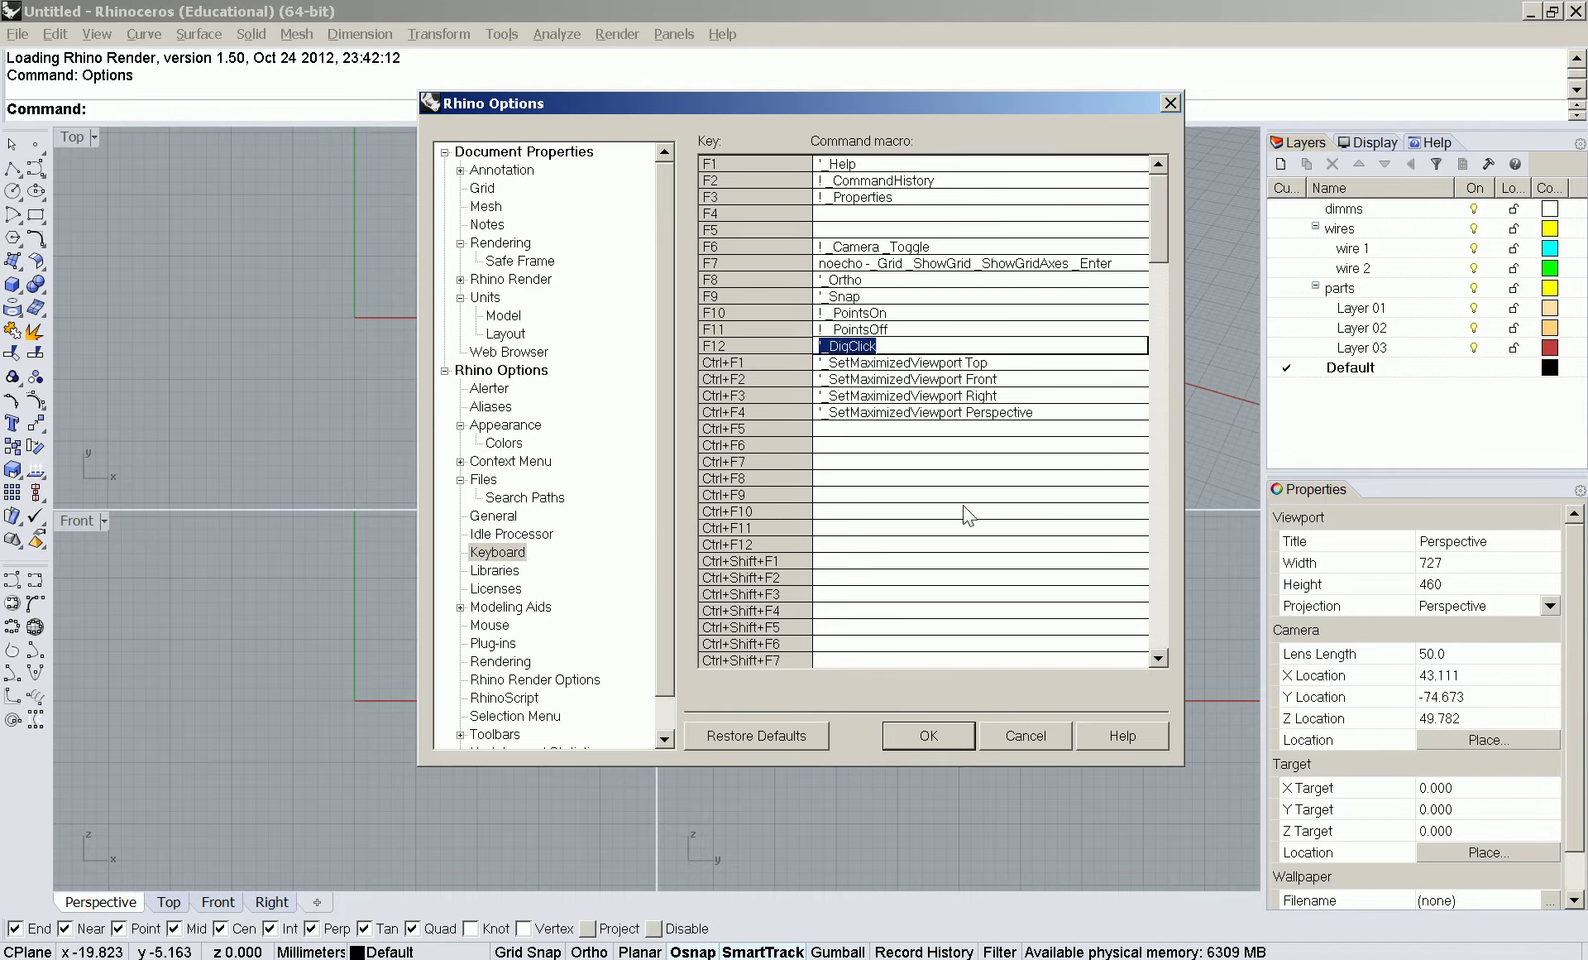
pyautogui.press('Delete')
pyautogui.write("'_options")
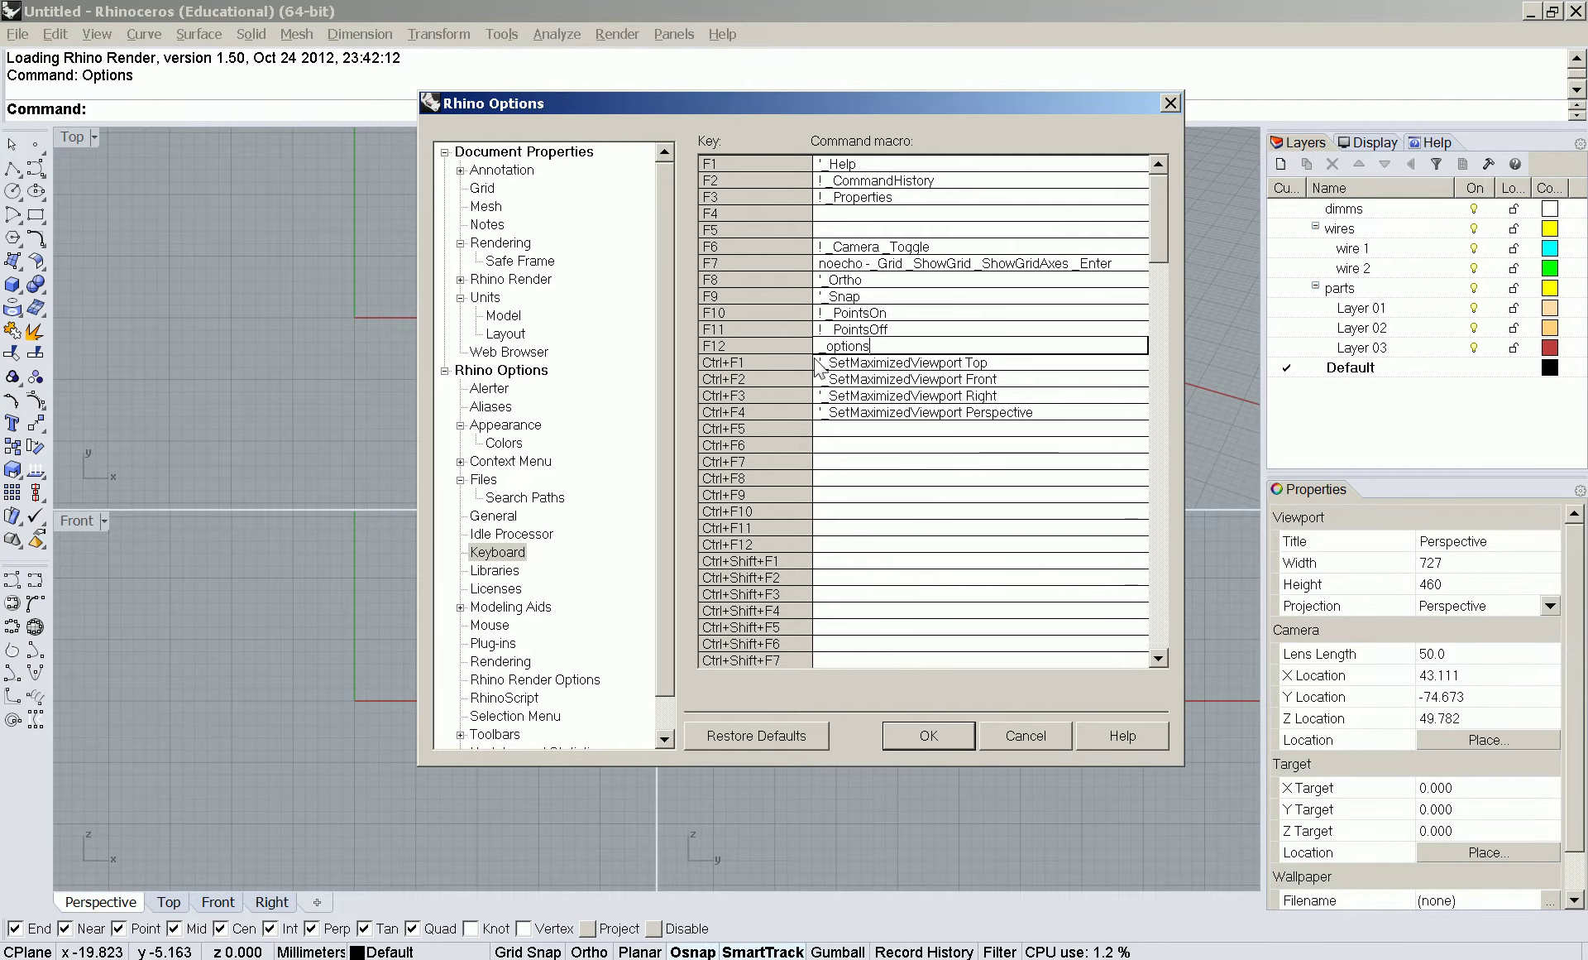
# - Set the ortho snap angle to 22.5 degrees in the modeling aids options
pyautogui.click(497, 572)
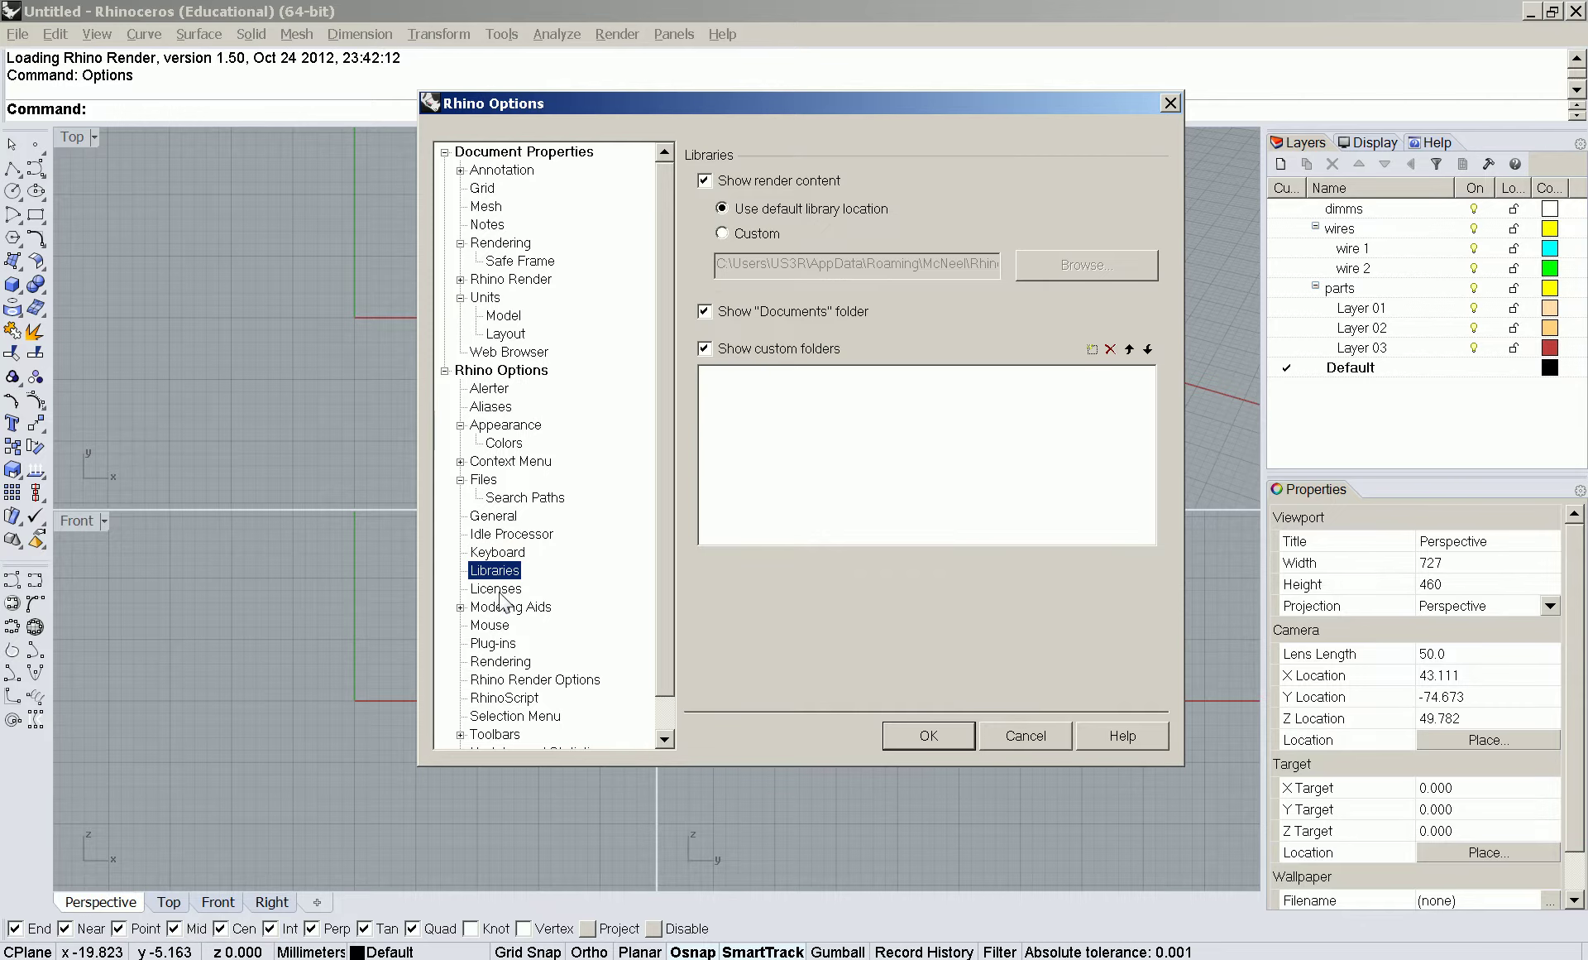
pyautogui.click(497, 588)
pyautogui.click(506, 606)
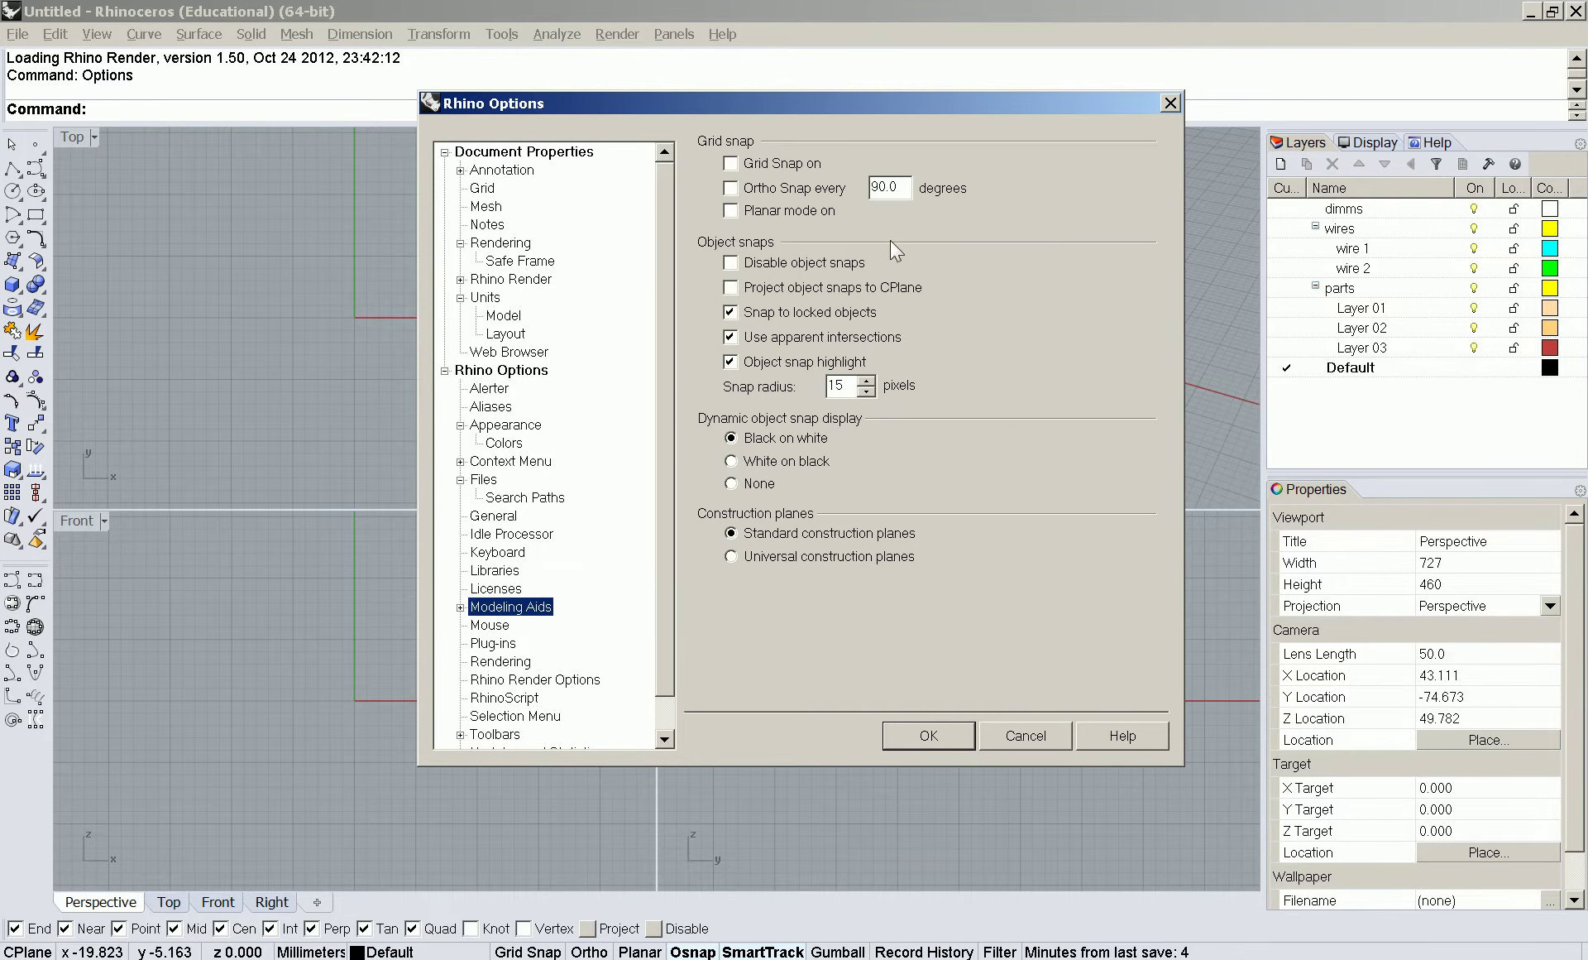
pyautogui.click(910, 187)
pyautogui.doubleClick(905, 185)
pyautogui.write('22.5')
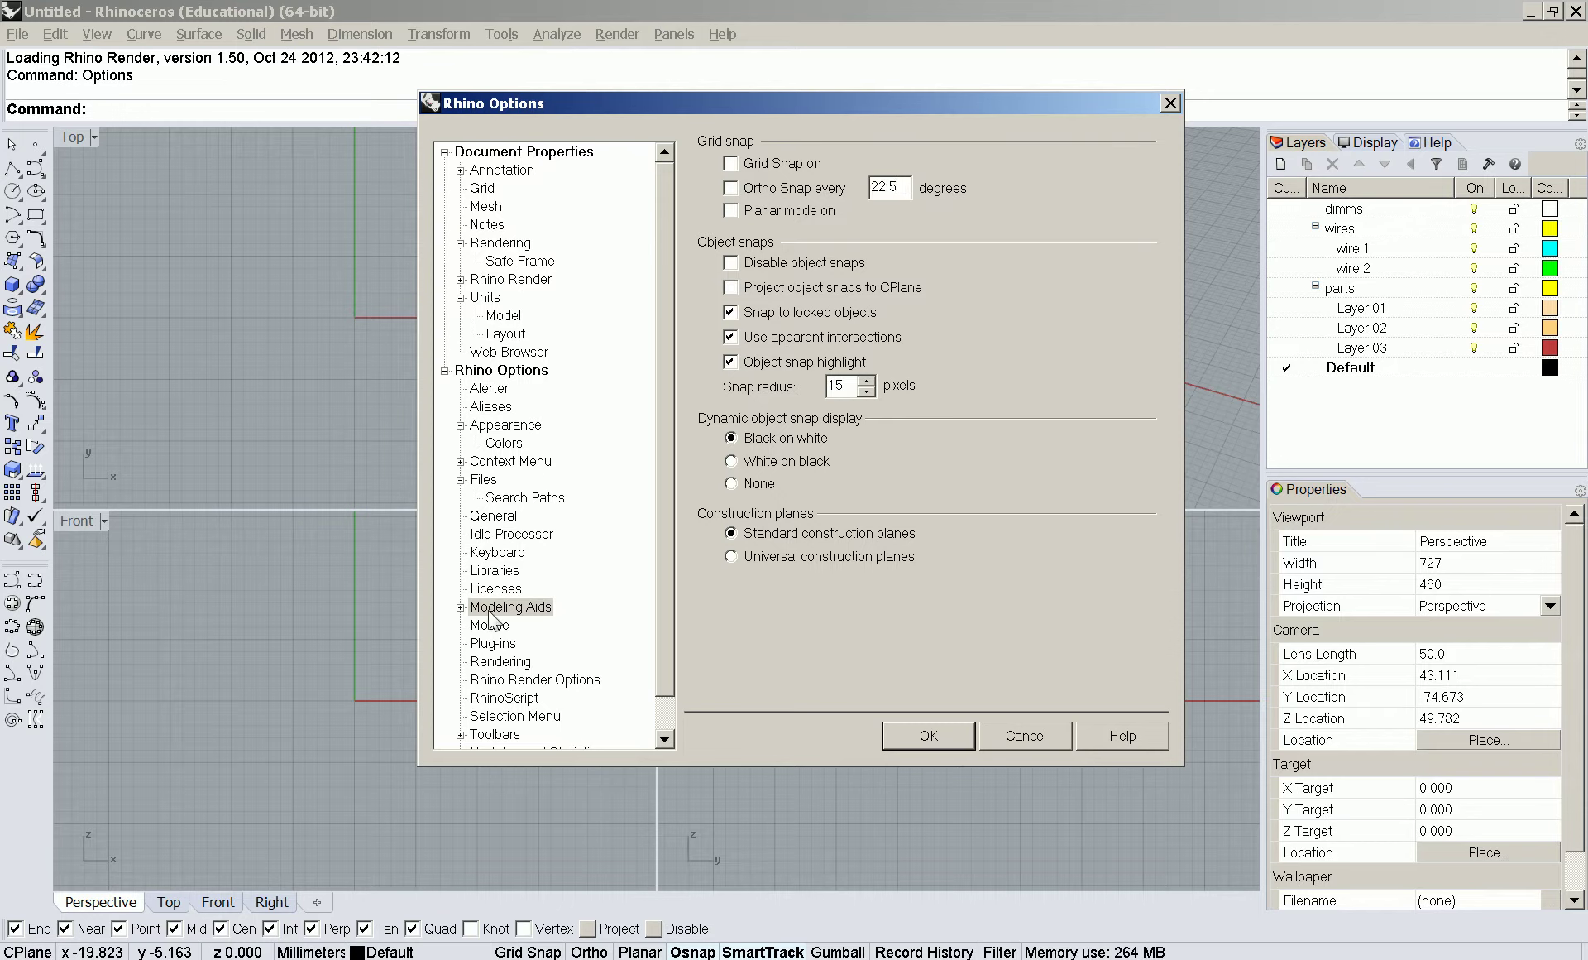
# - Disable SmartTrack in its modeling aids settings
pyautogui.click(460, 607)
pyautogui.click(500, 642)
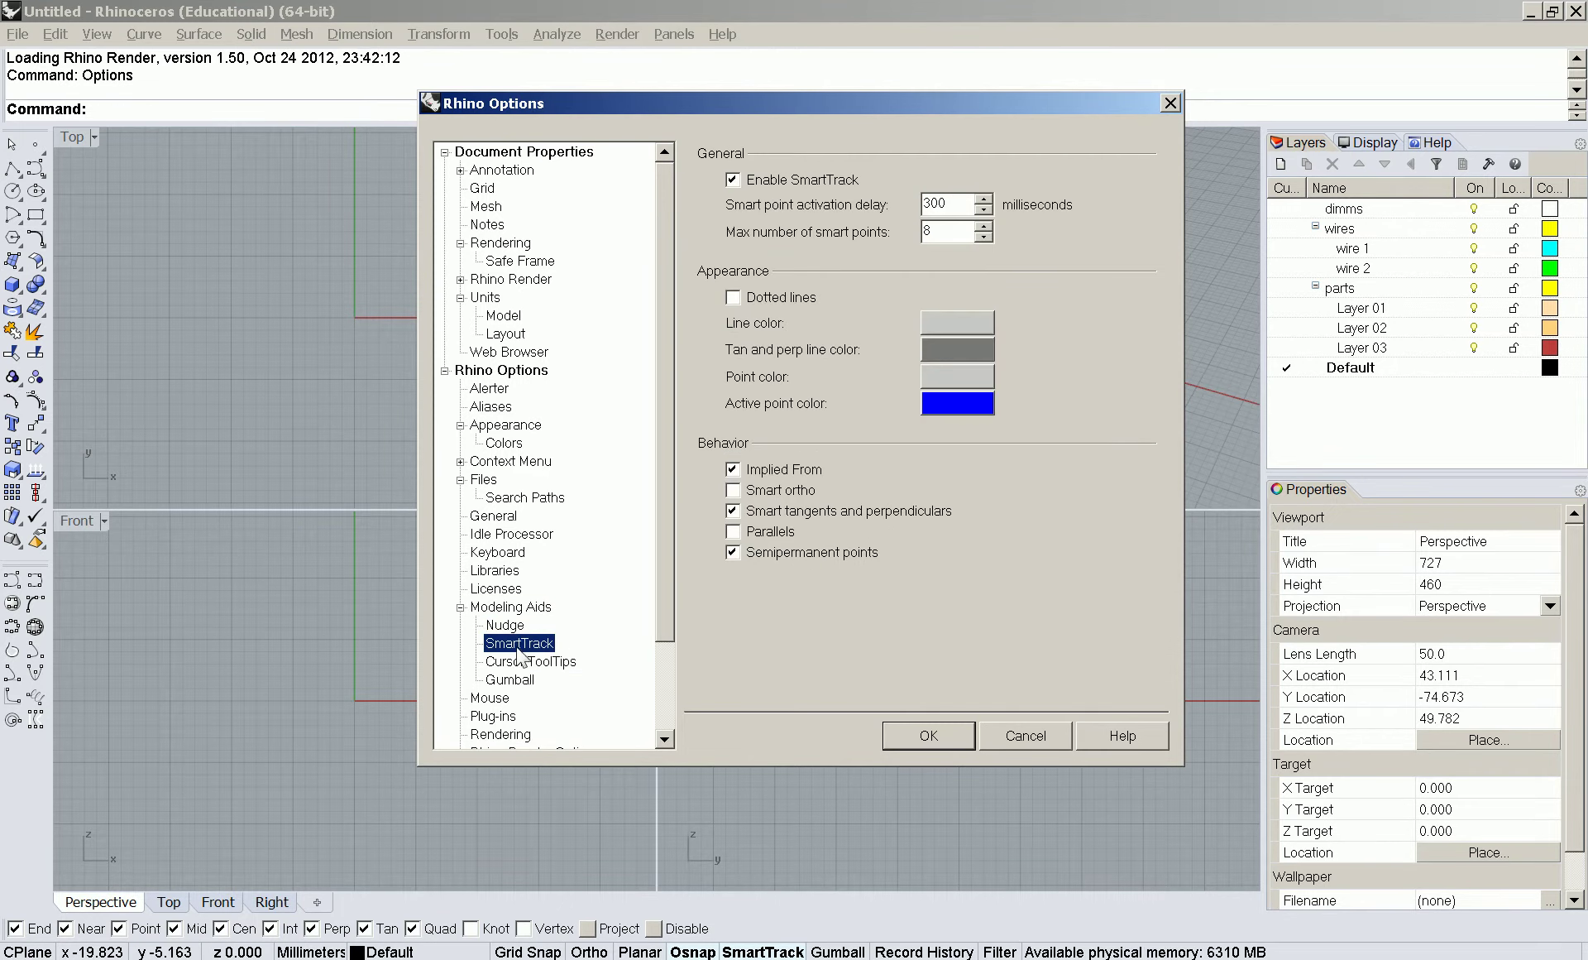
pyautogui.click(761, 181)
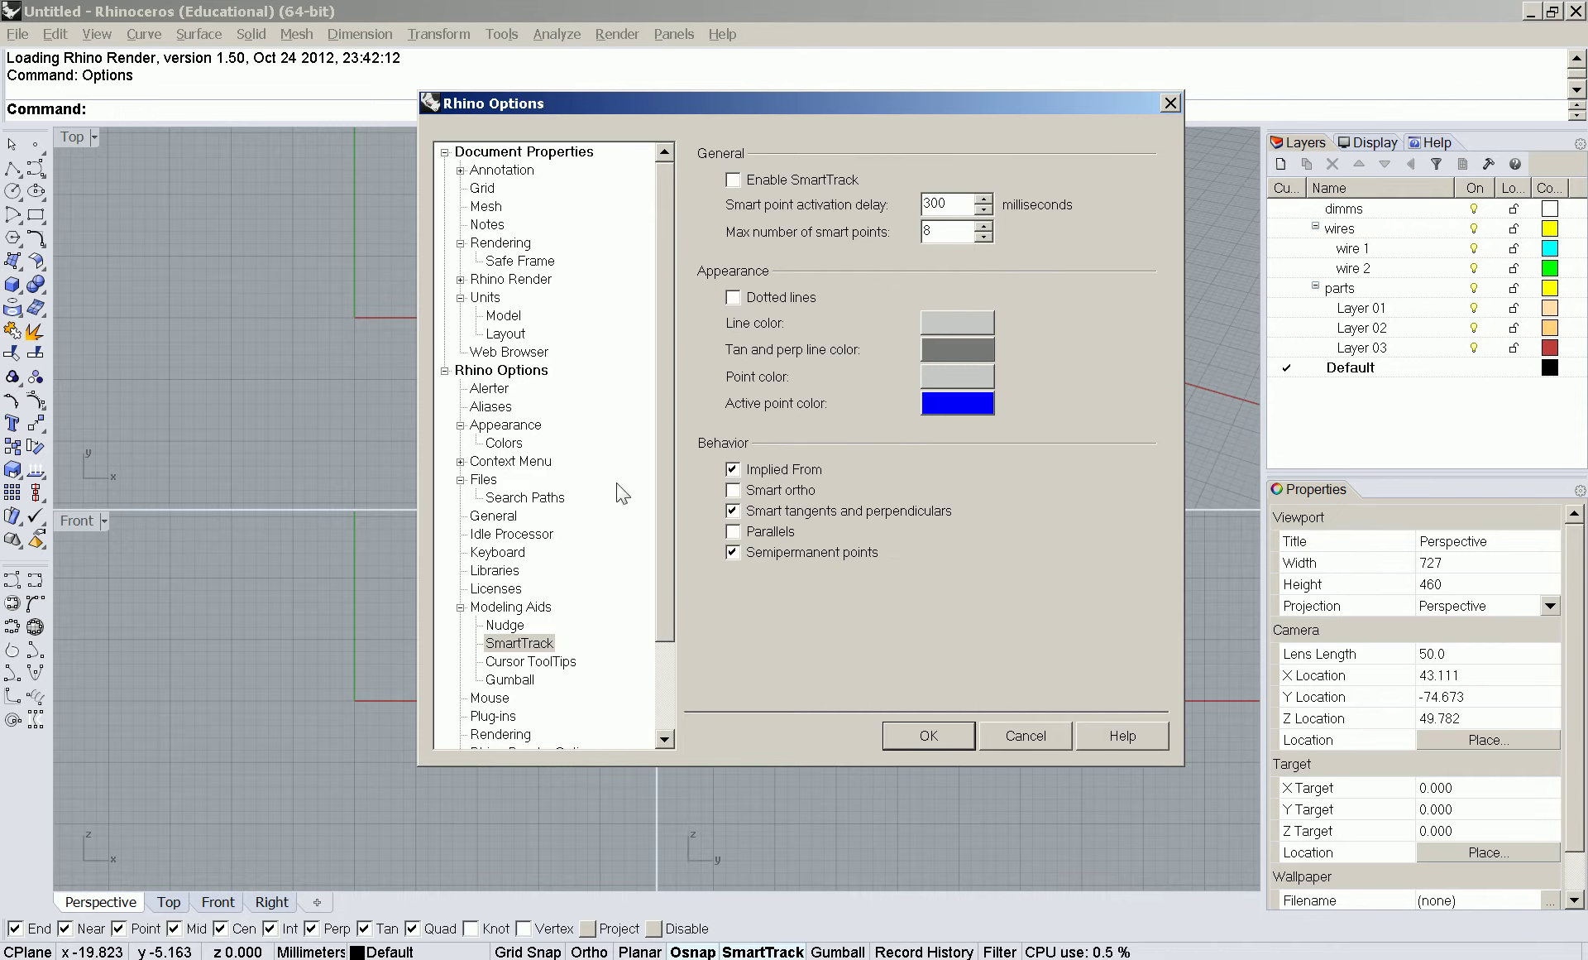
# - Enable cursor tooltips with the distance, point, relative point and angle, command prompt and autosuppress options switched on
pyautogui.click(530, 661)
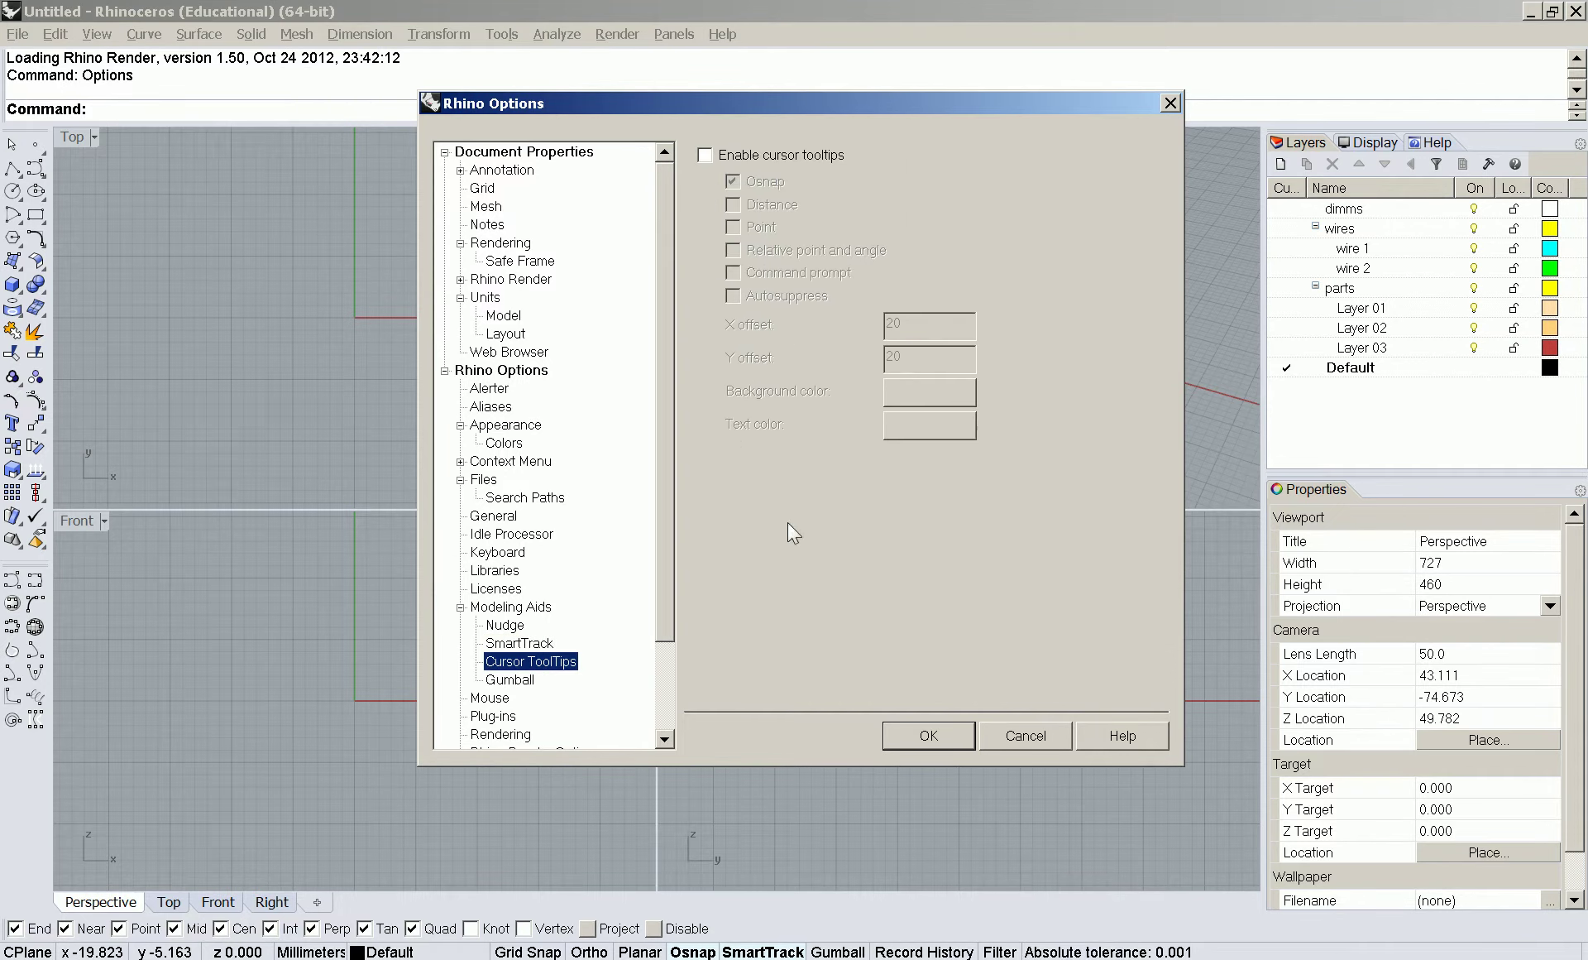
pyautogui.click(744, 155)
pyautogui.click(740, 206)
pyautogui.click(742, 228)
pyautogui.click(744, 269)
pyautogui.click(733, 250)
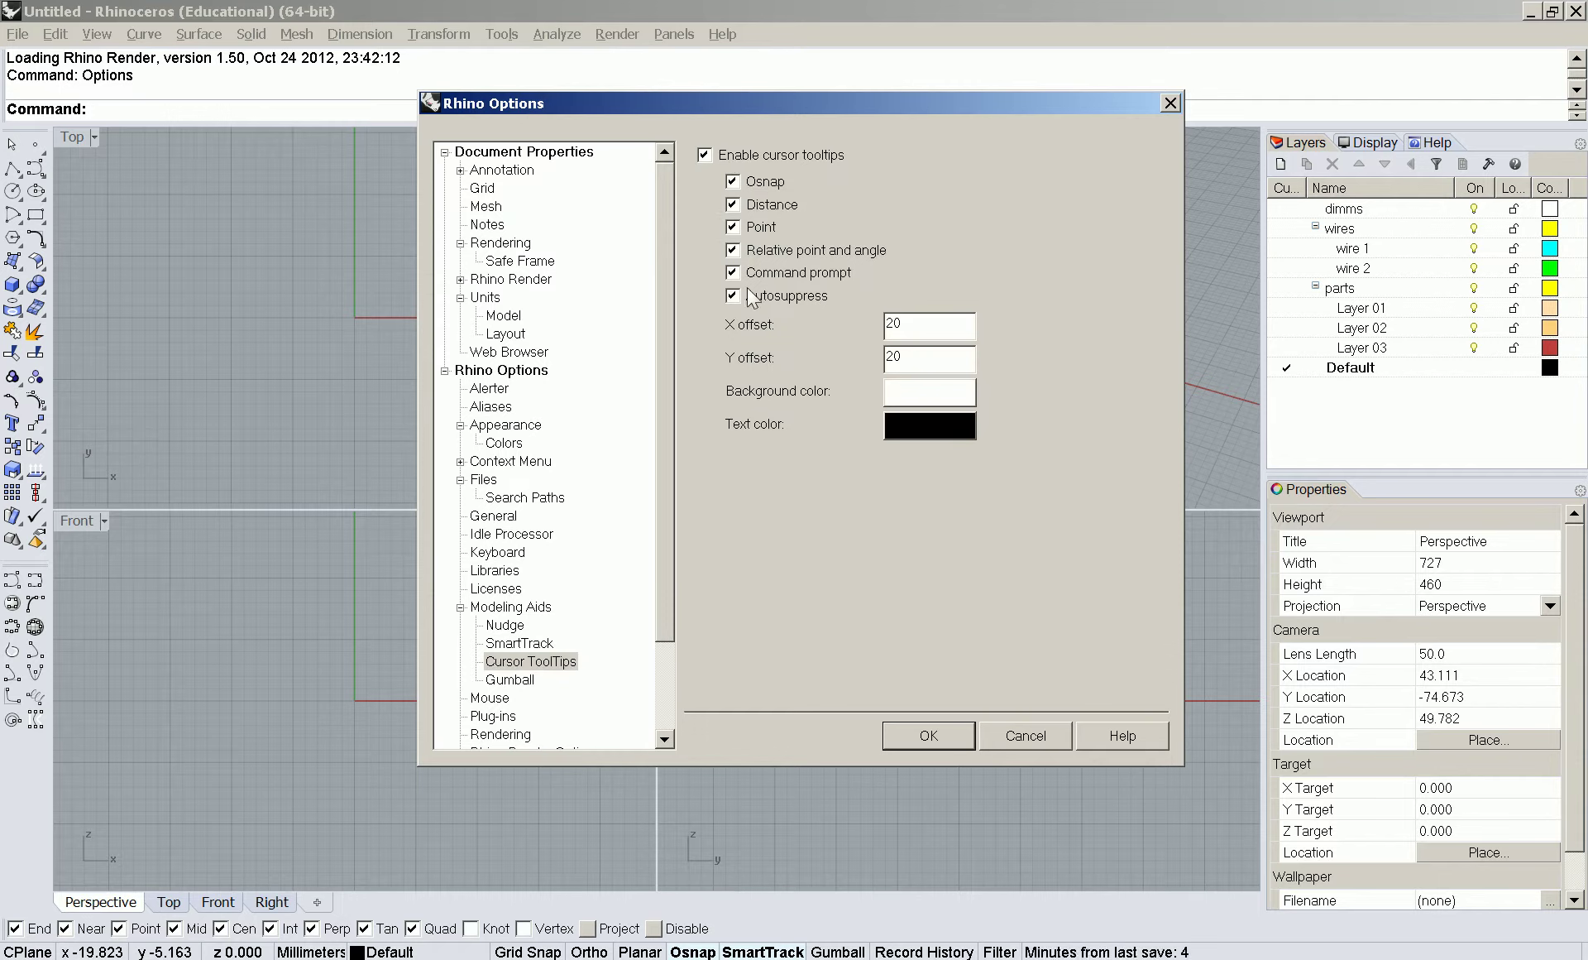
# - Review the Gumball, mouse, plug-ins, rendering, RhinoScript, selection menu and toolbar option pages, including toolbar size and styles
pyautogui.click(509, 680)
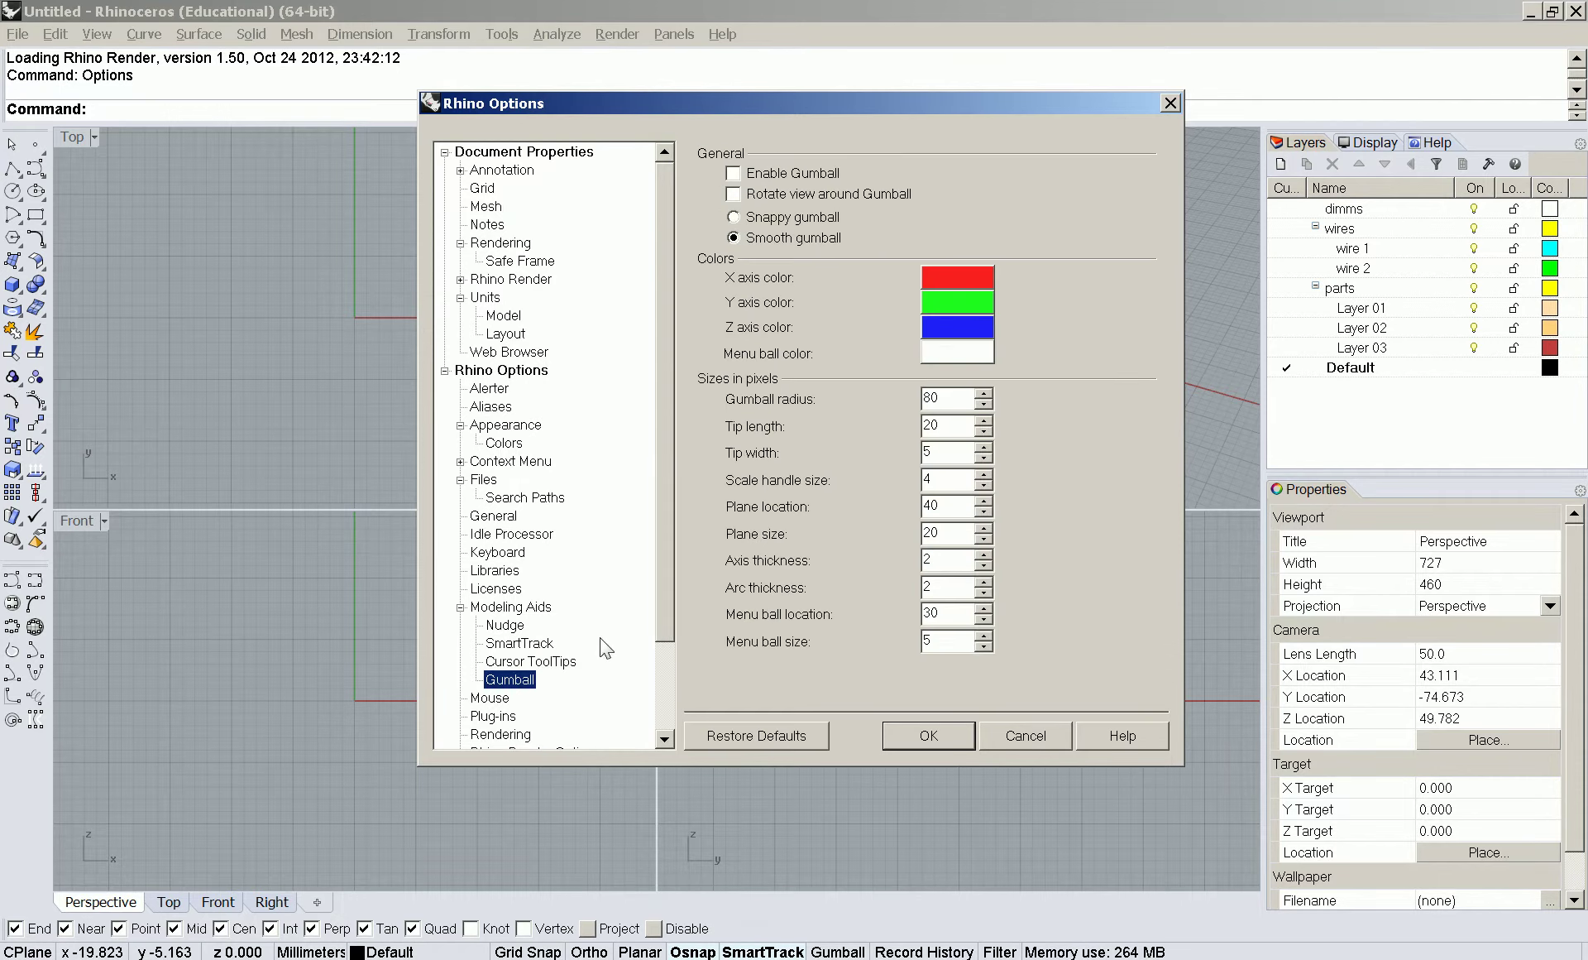
pyautogui.scroll(-2, 665, 611)
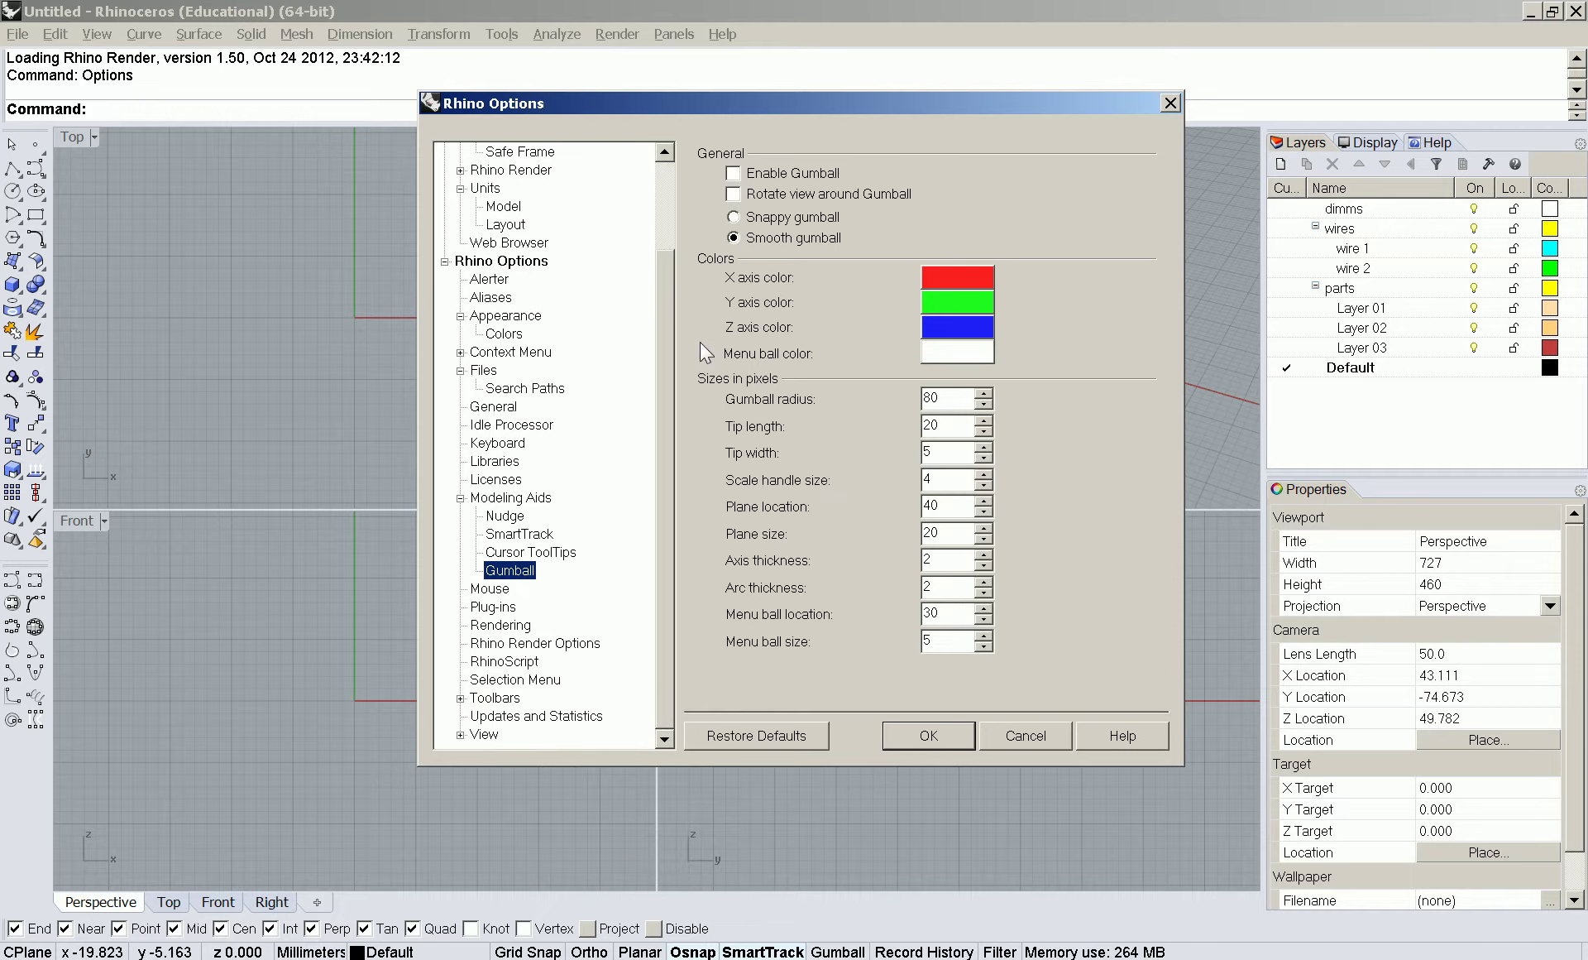
pyautogui.click(488, 589)
pyautogui.click(496, 608)
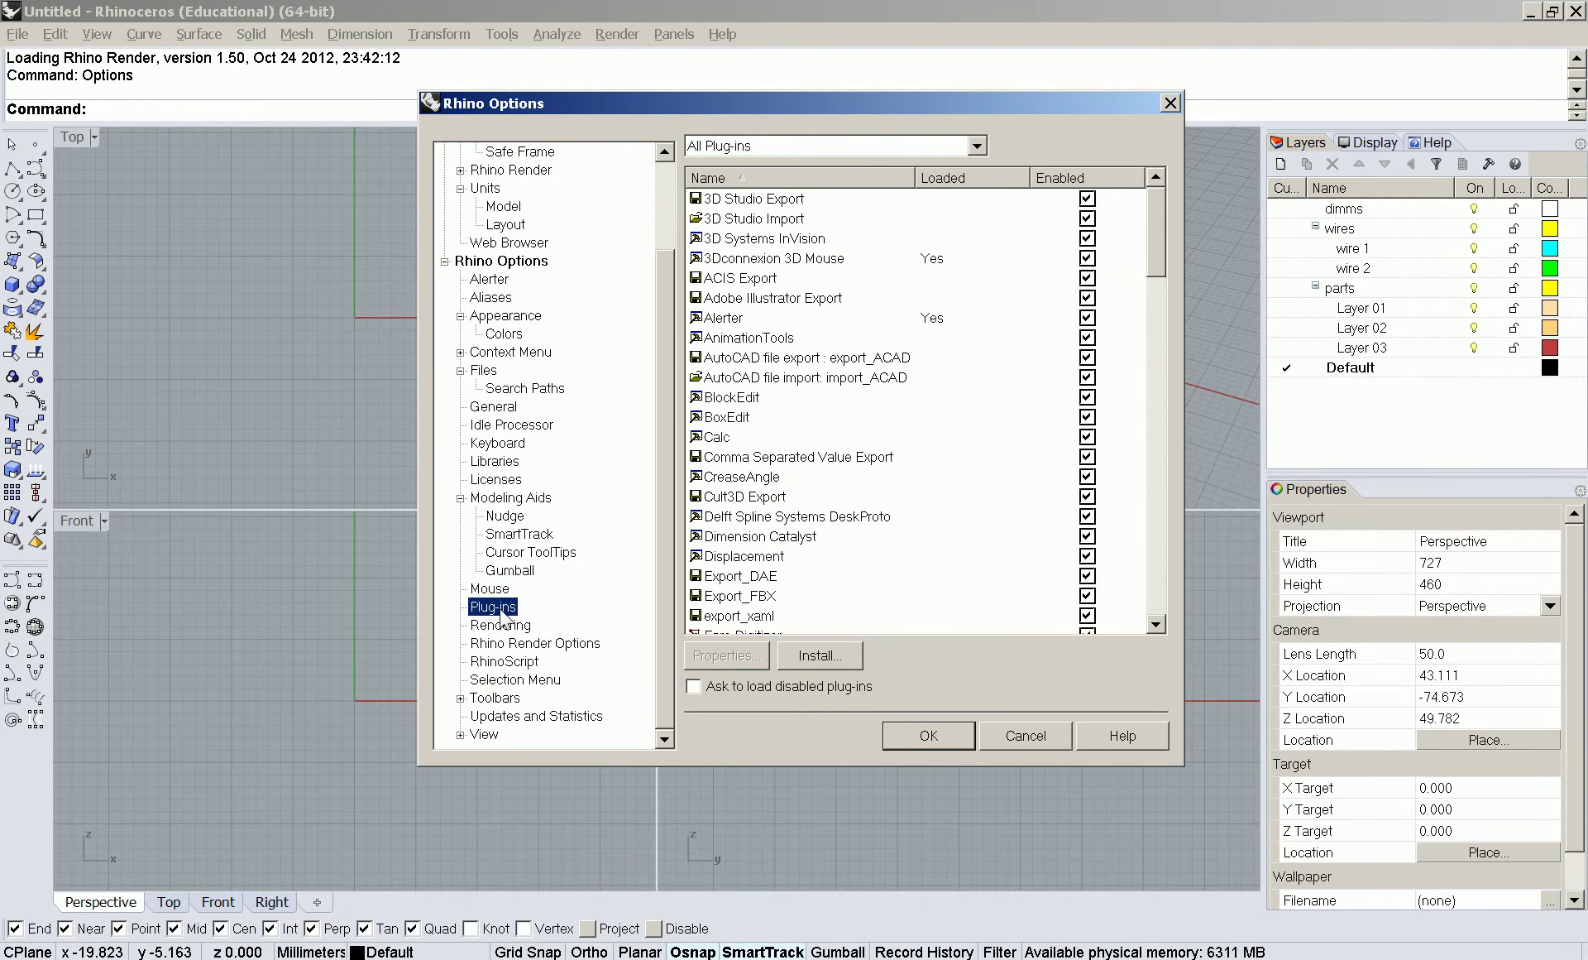
pyautogui.click(499, 626)
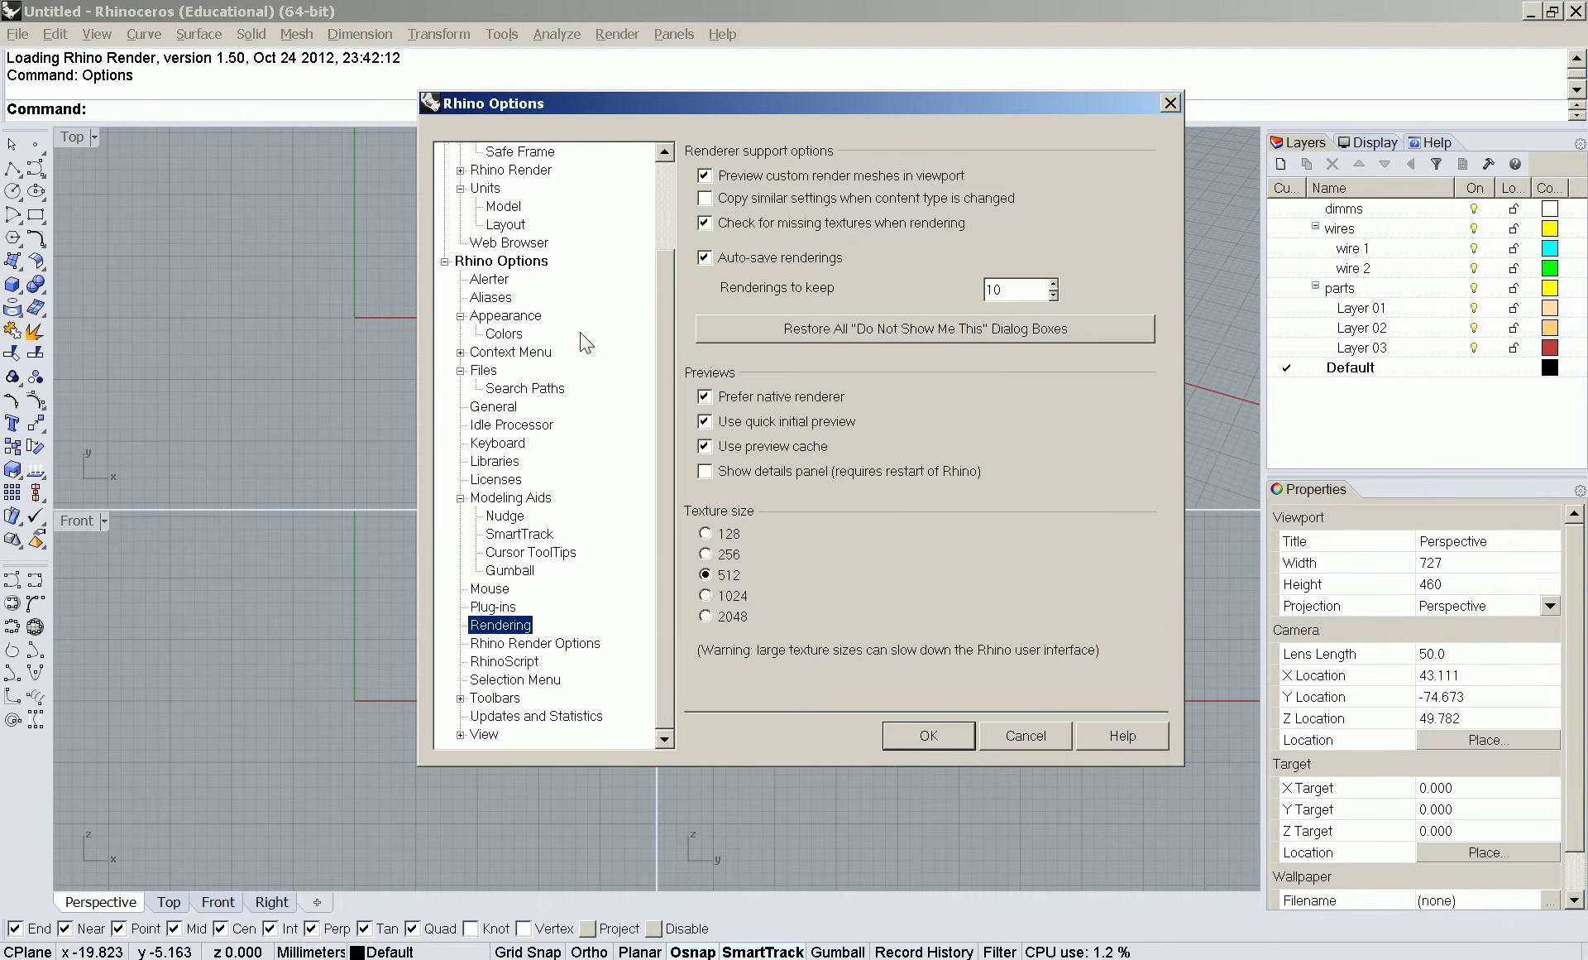
pyautogui.click(521, 644)
pyautogui.click(506, 662)
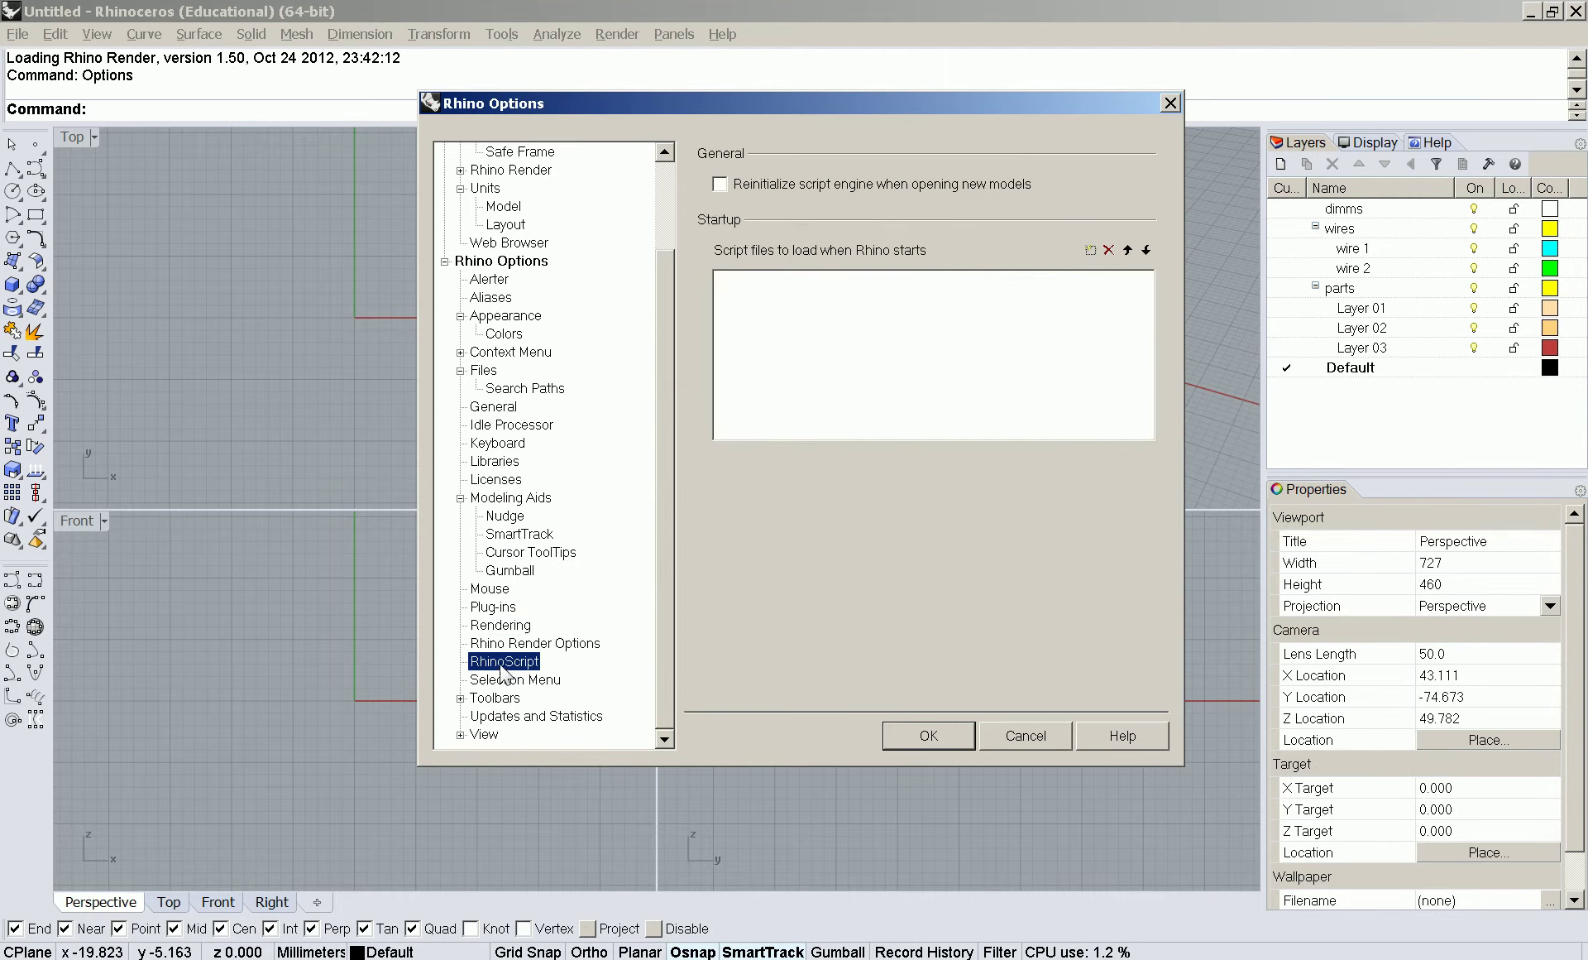
pyautogui.click(510, 681)
pyautogui.click(495, 699)
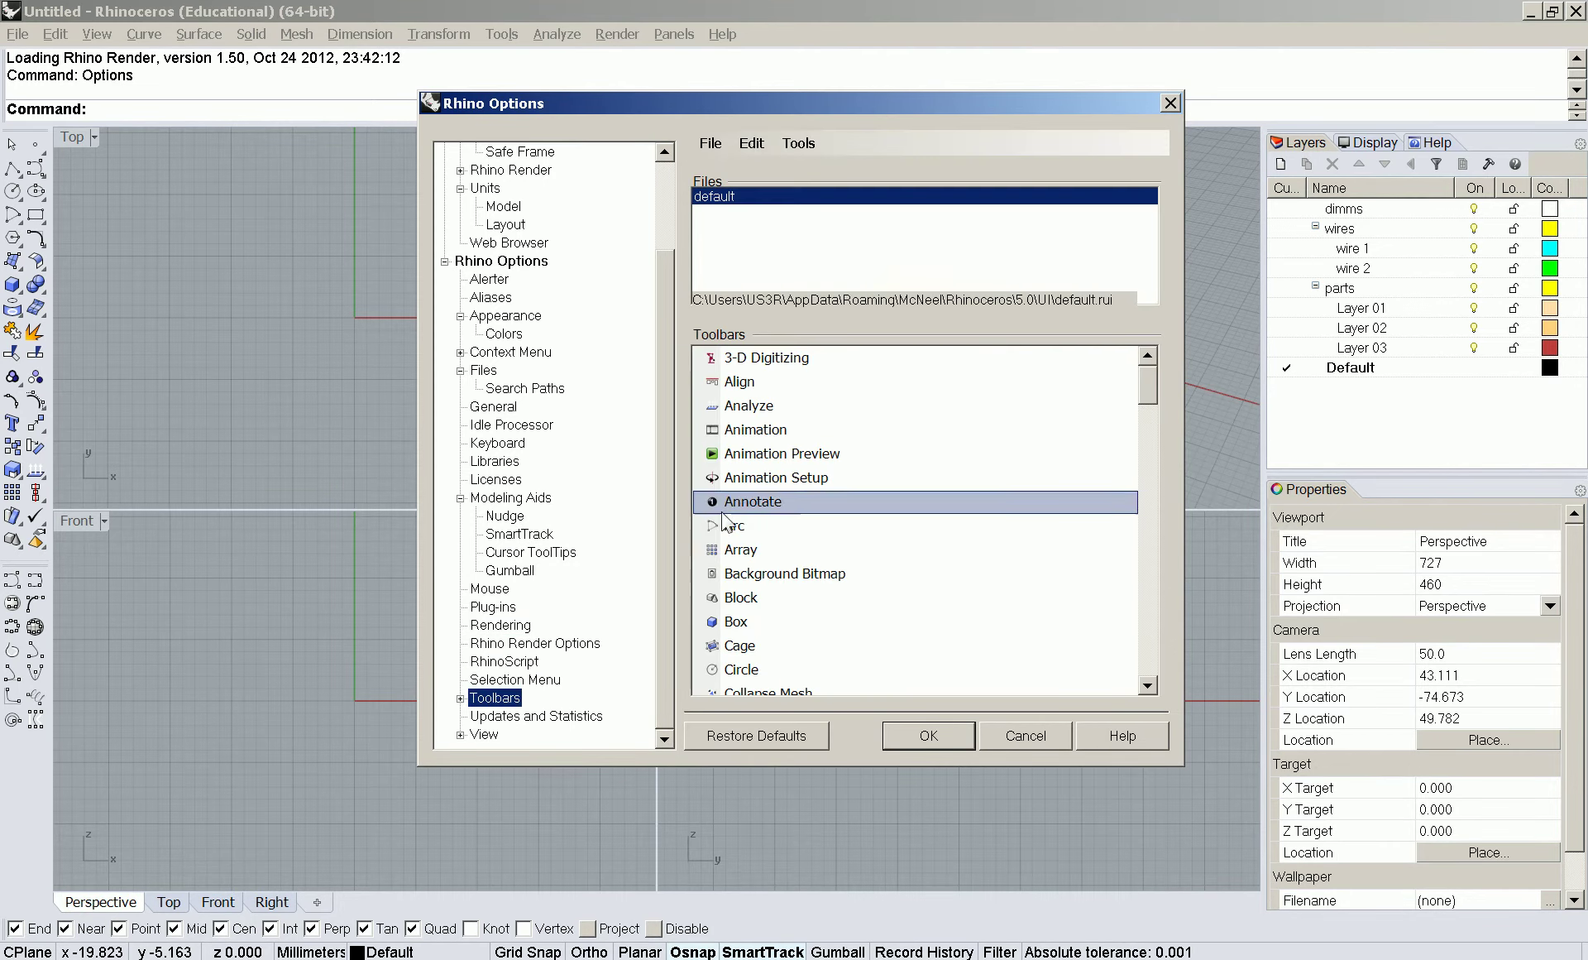
pyautogui.click(460, 698)
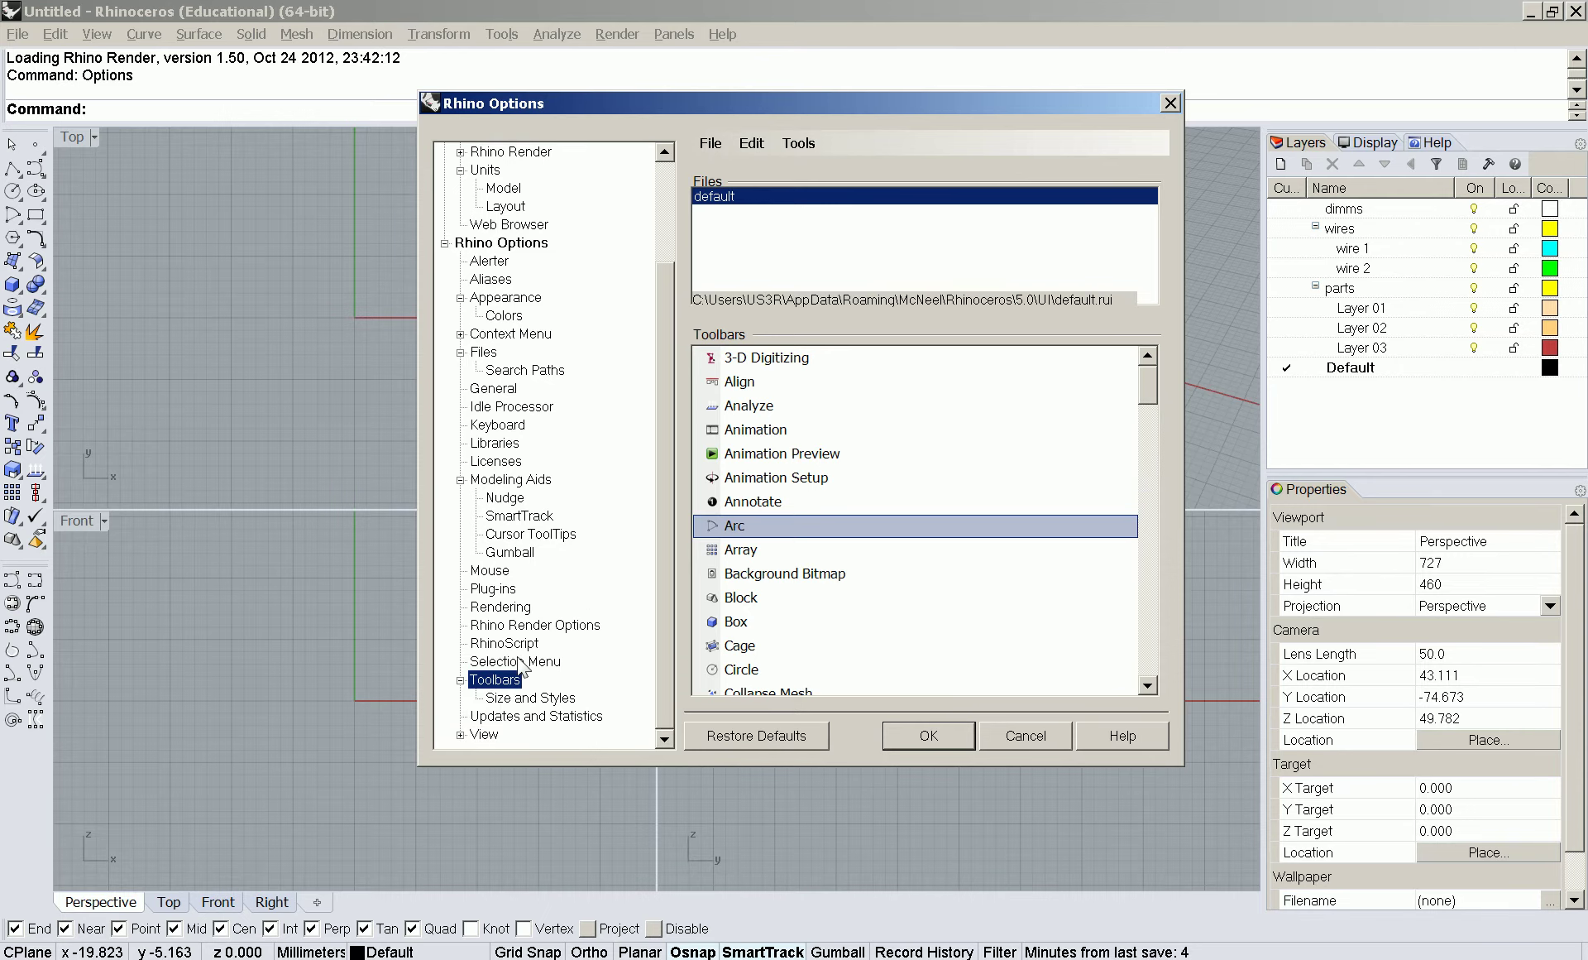
pyautogui.click(524, 713)
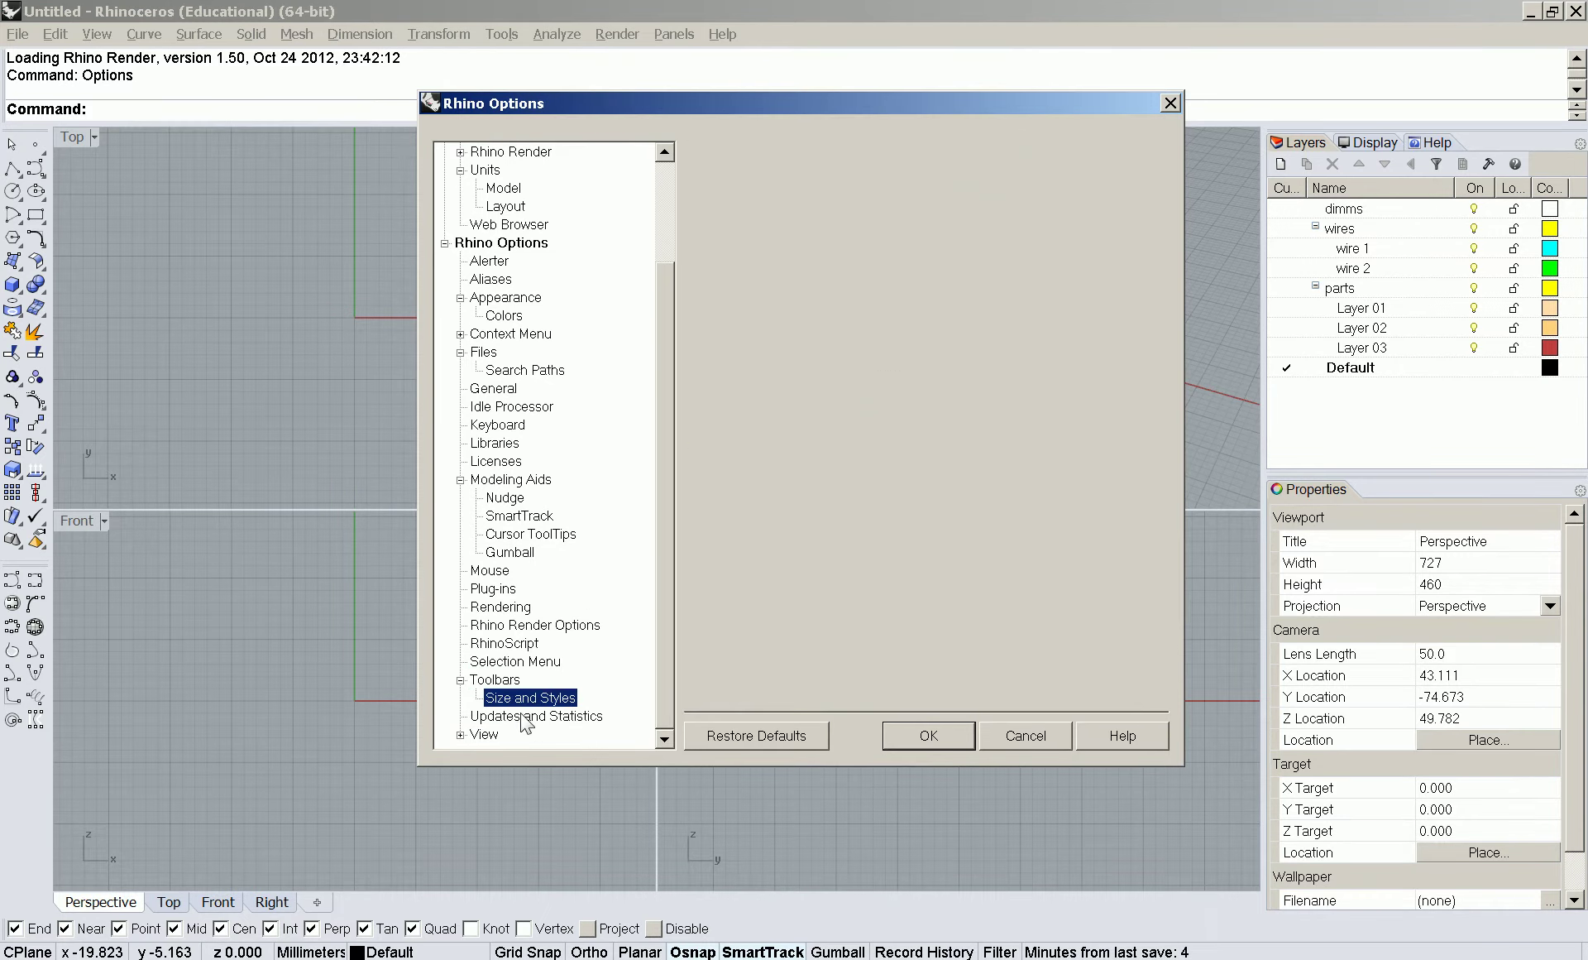
# - Enable single-click maximize in the viewport properties of the View options
pyautogui.click(482, 733)
pyautogui.click(460, 734)
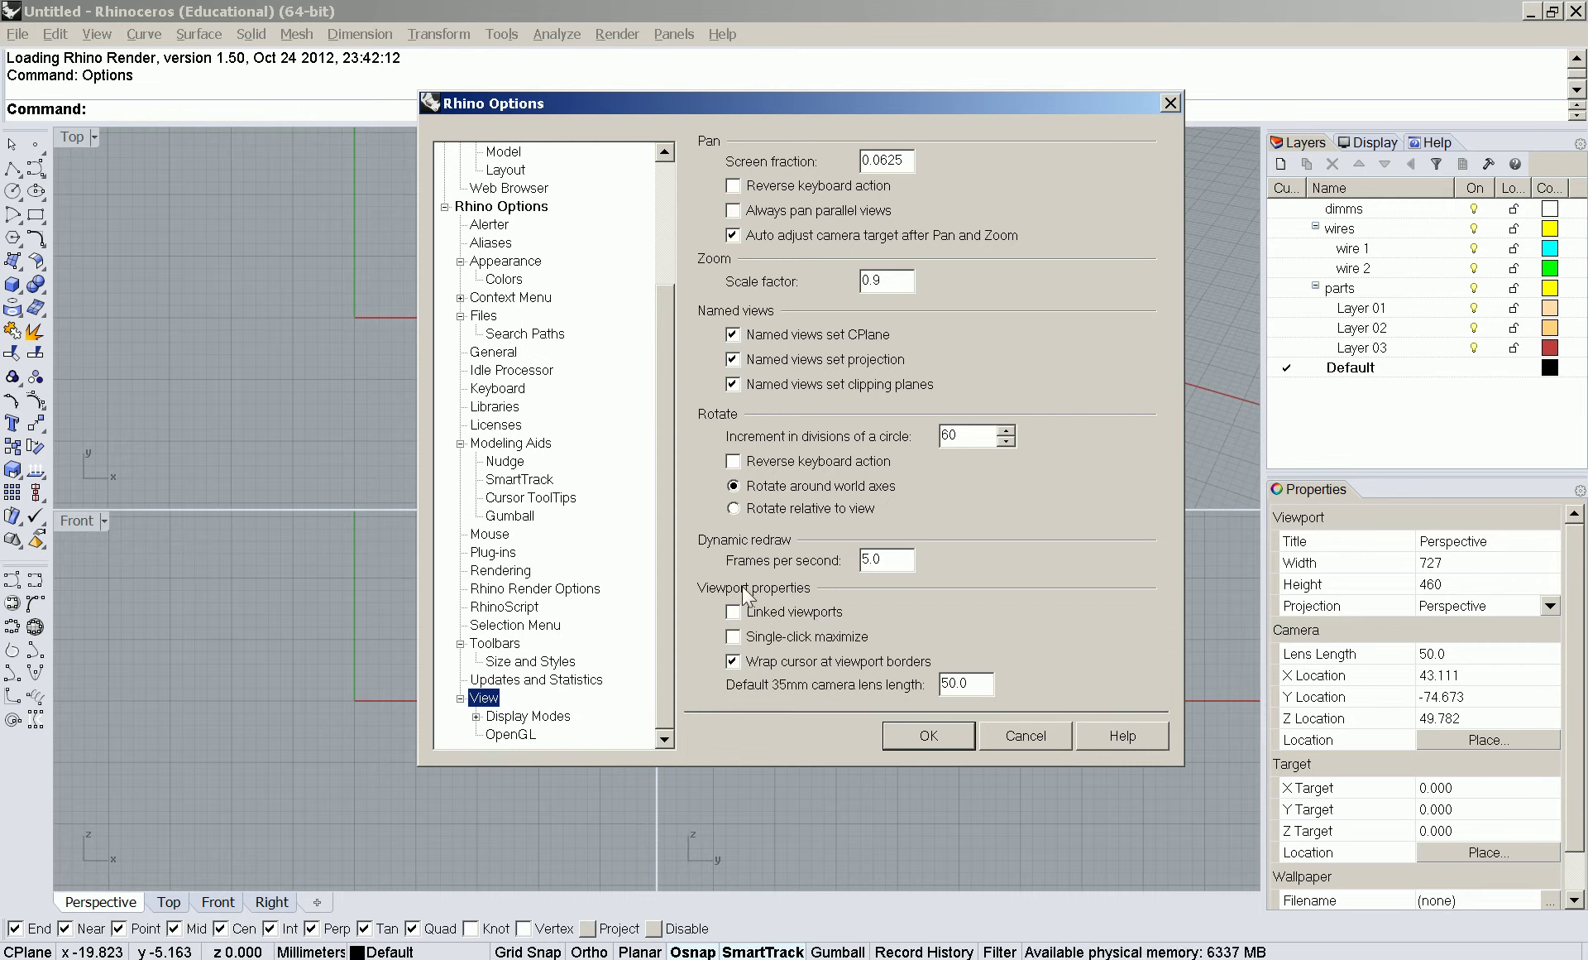
pyautogui.click(750, 637)
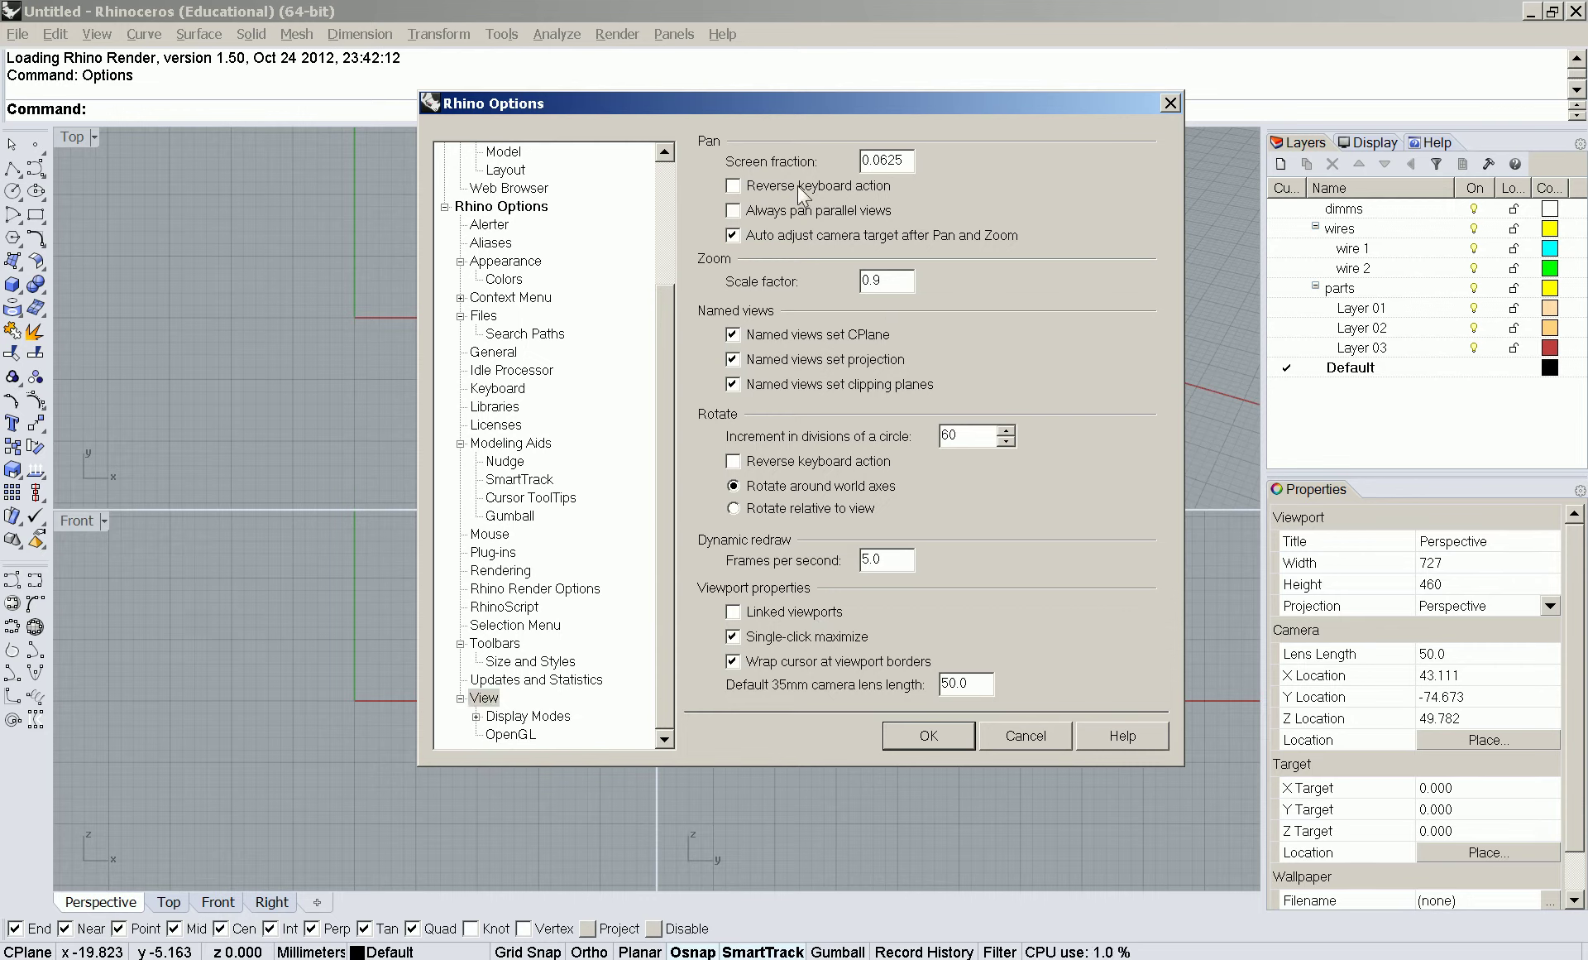
# - Turn off snapping to locked objects in the modeling aids options
pyautogui.click(482, 316)
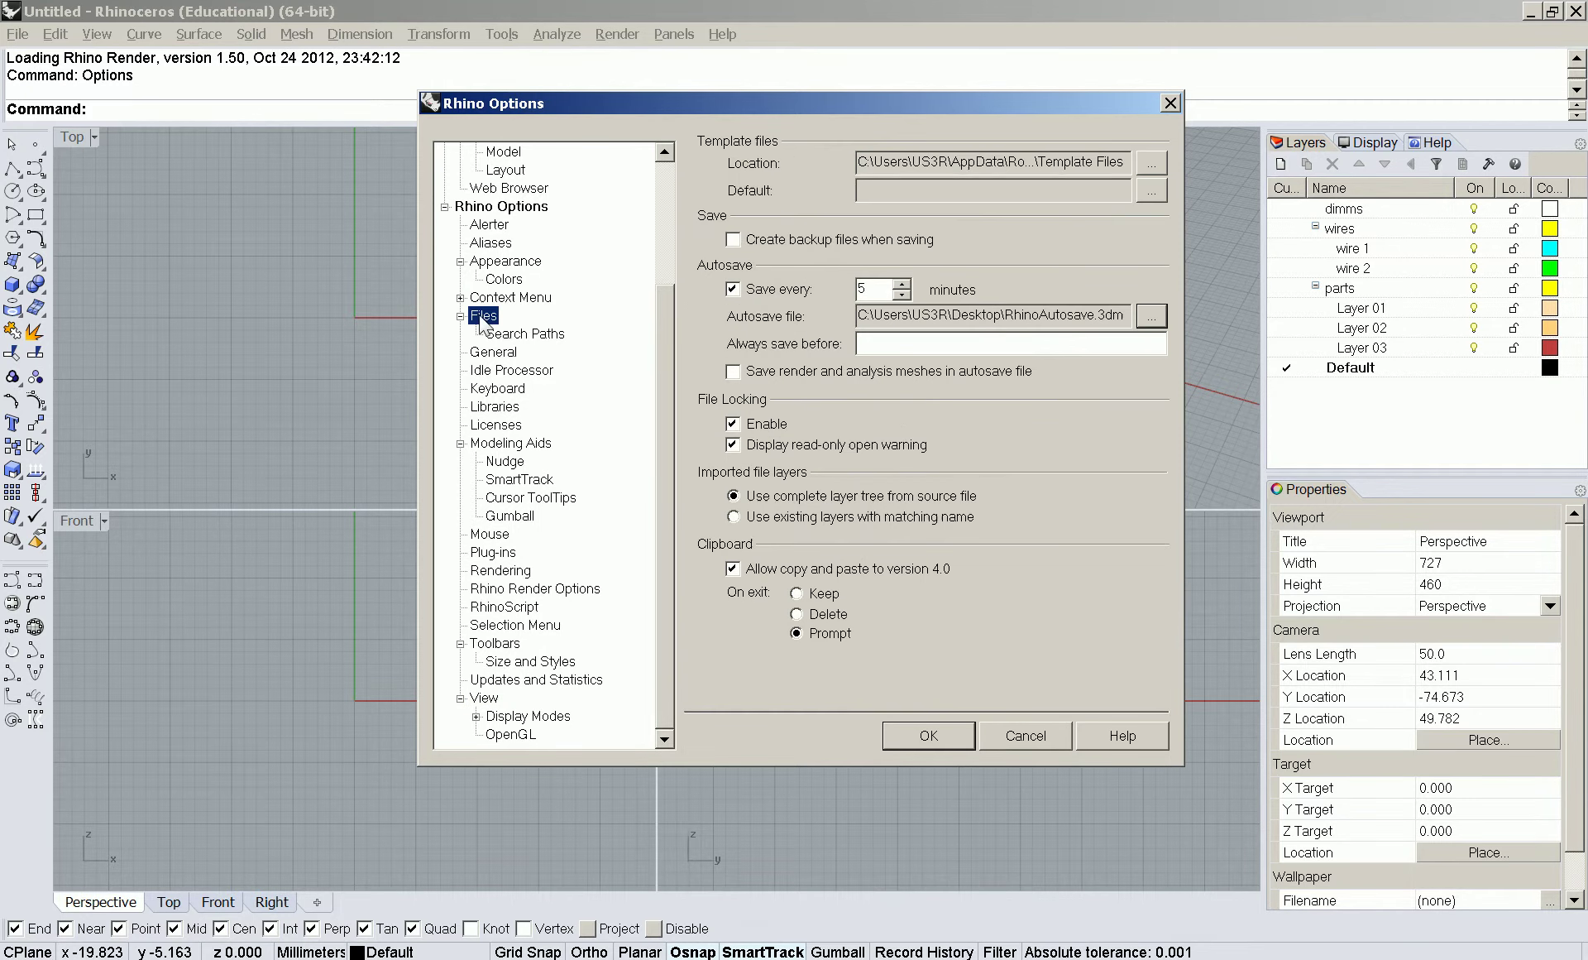
pyautogui.click(509, 443)
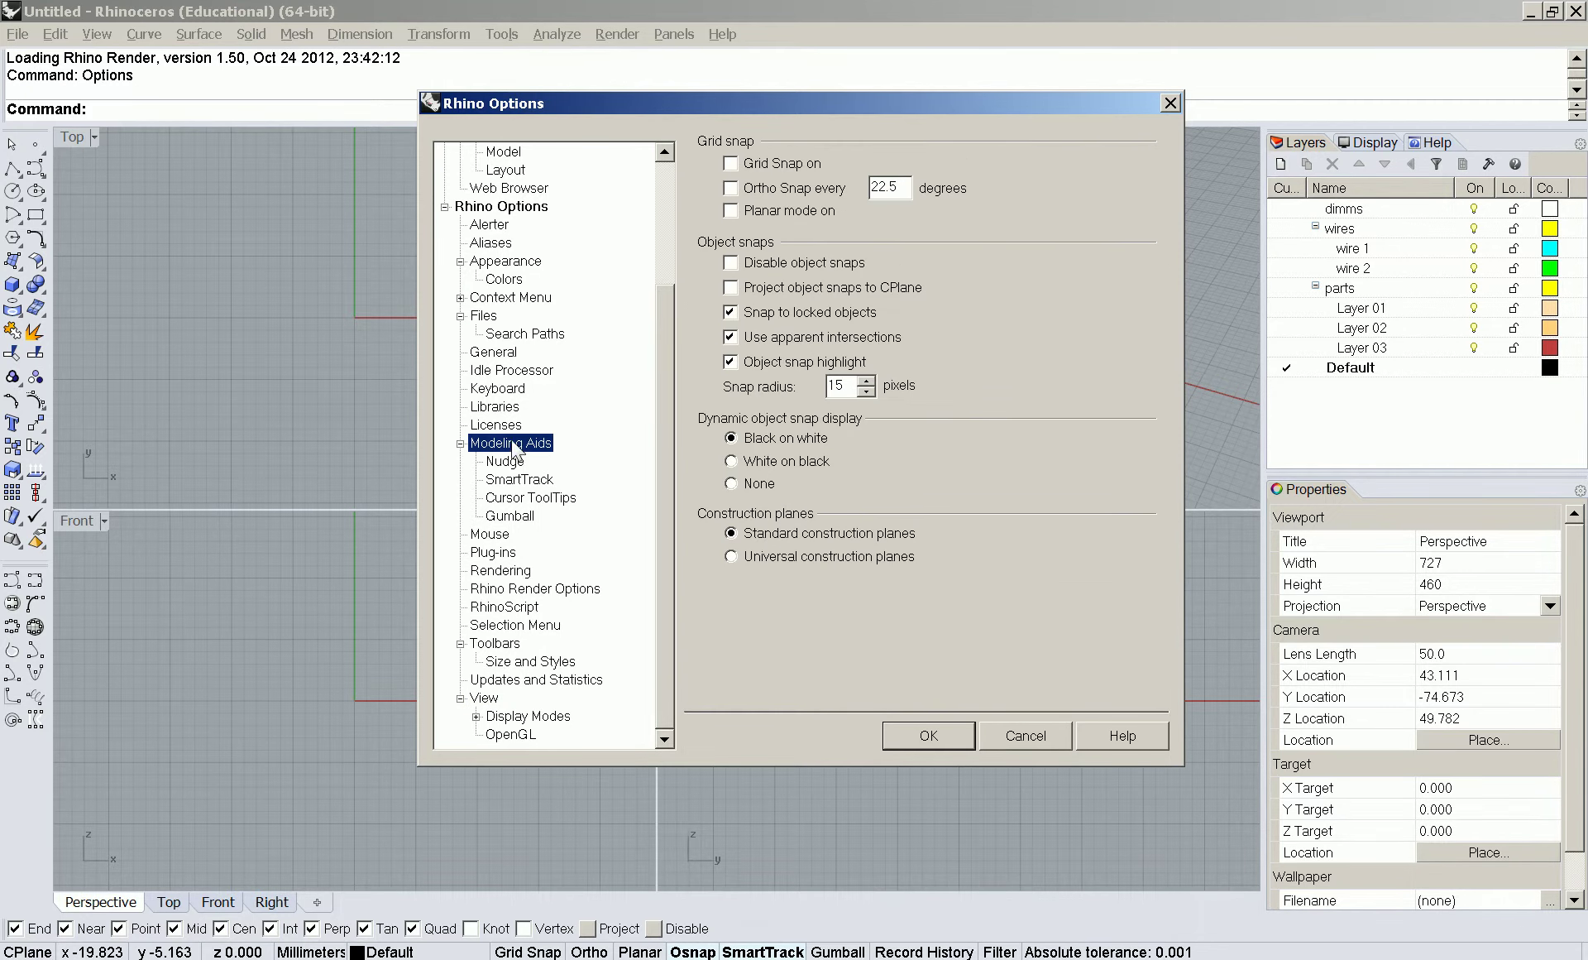
pyautogui.click(778, 313)
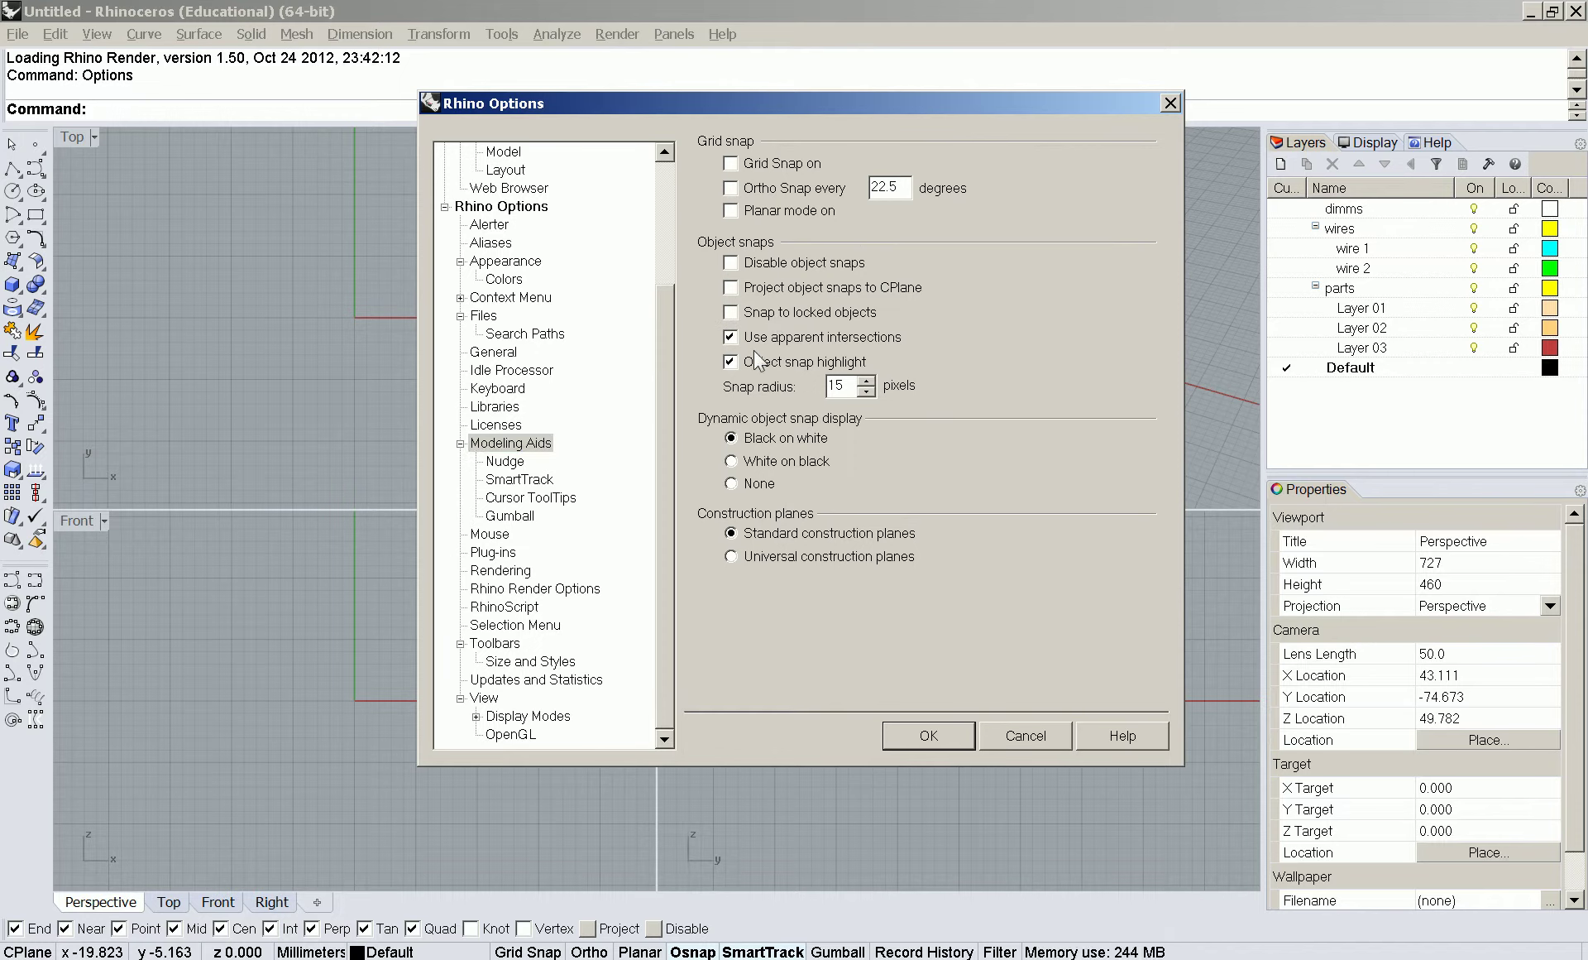
# - Set the surface edge thickness of the Wireframe display mode to 1 pixel
pyautogui.click(484, 699)
pyautogui.click(514, 713)
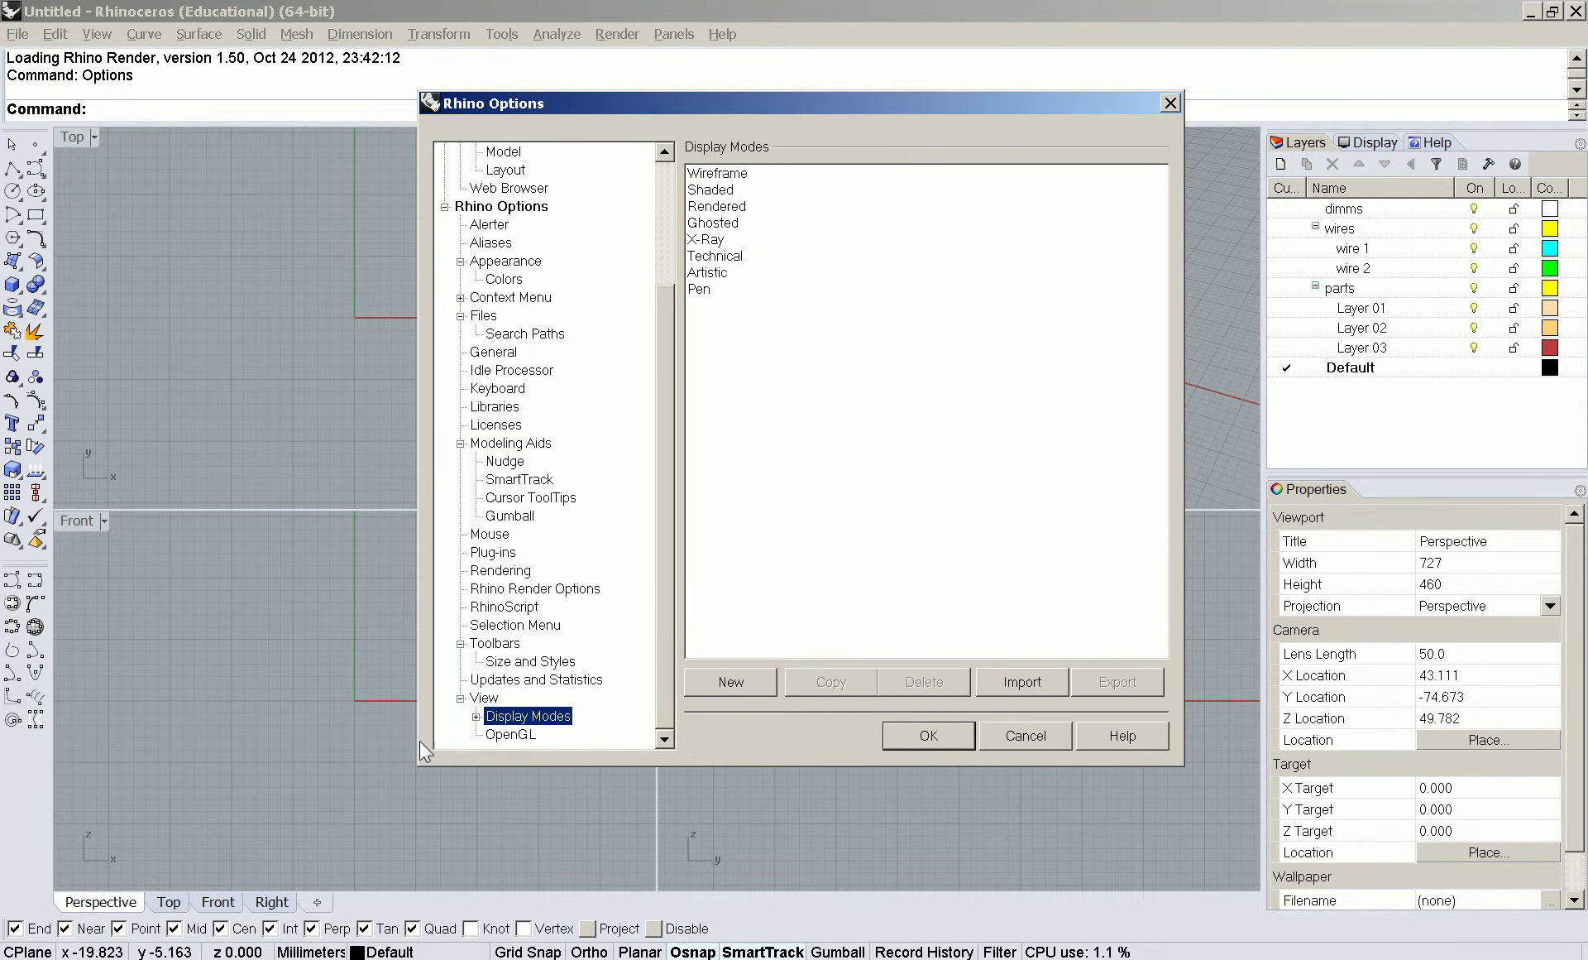
pyautogui.click(476, 717)
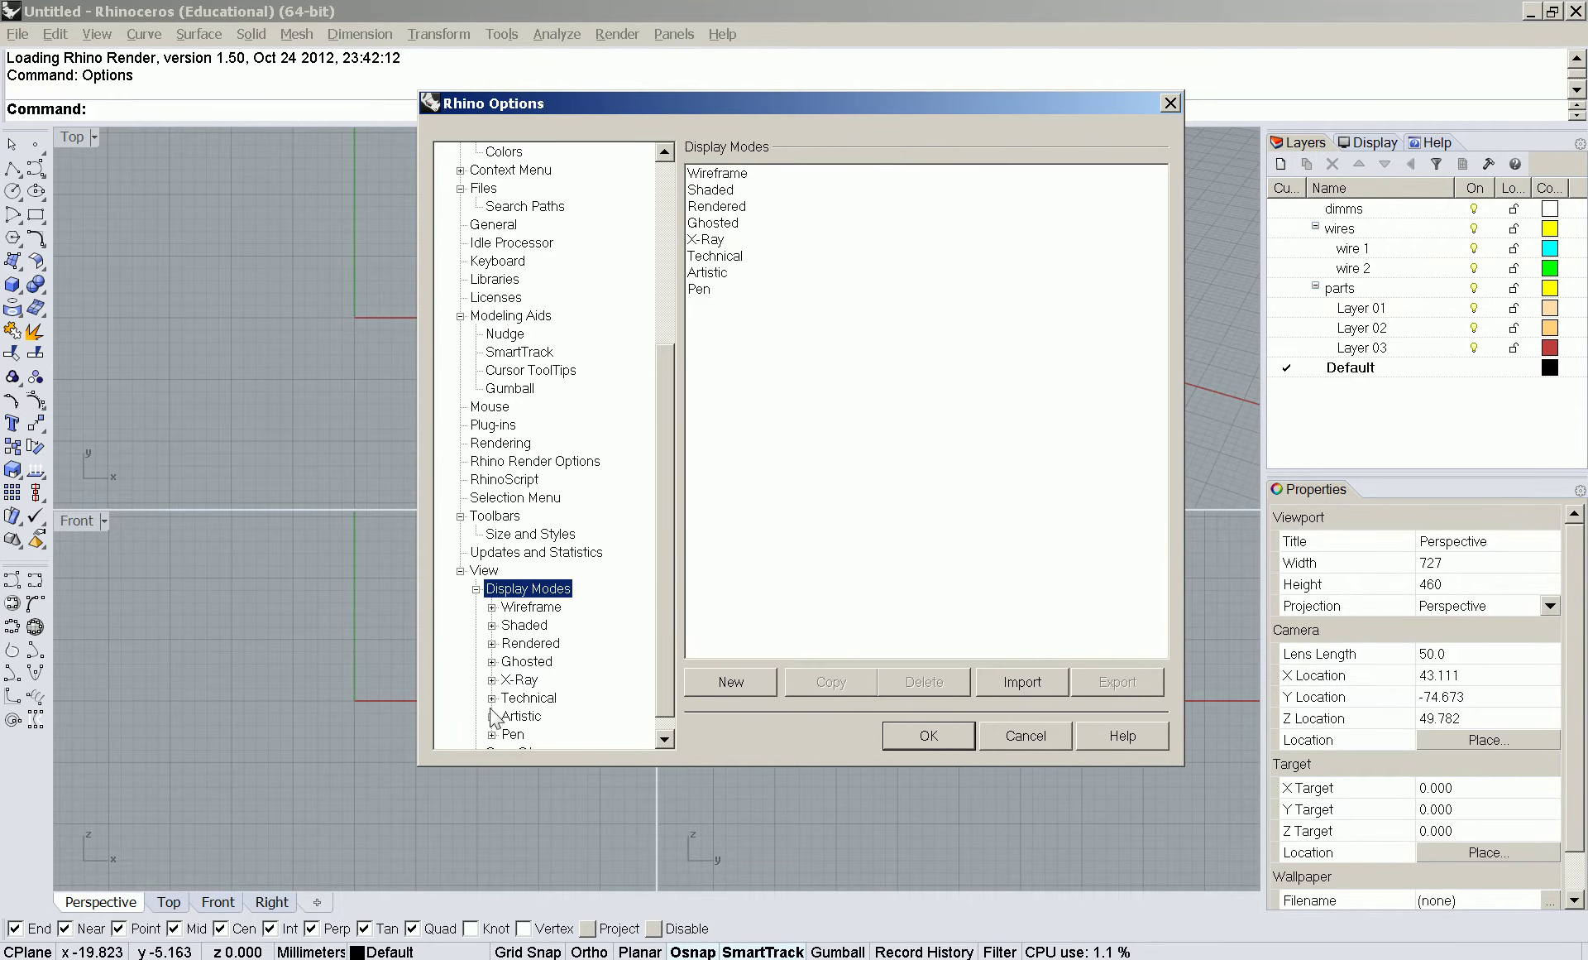
pyautogui.click(538, 606)
pyautogui.doubleClick(983, 497)
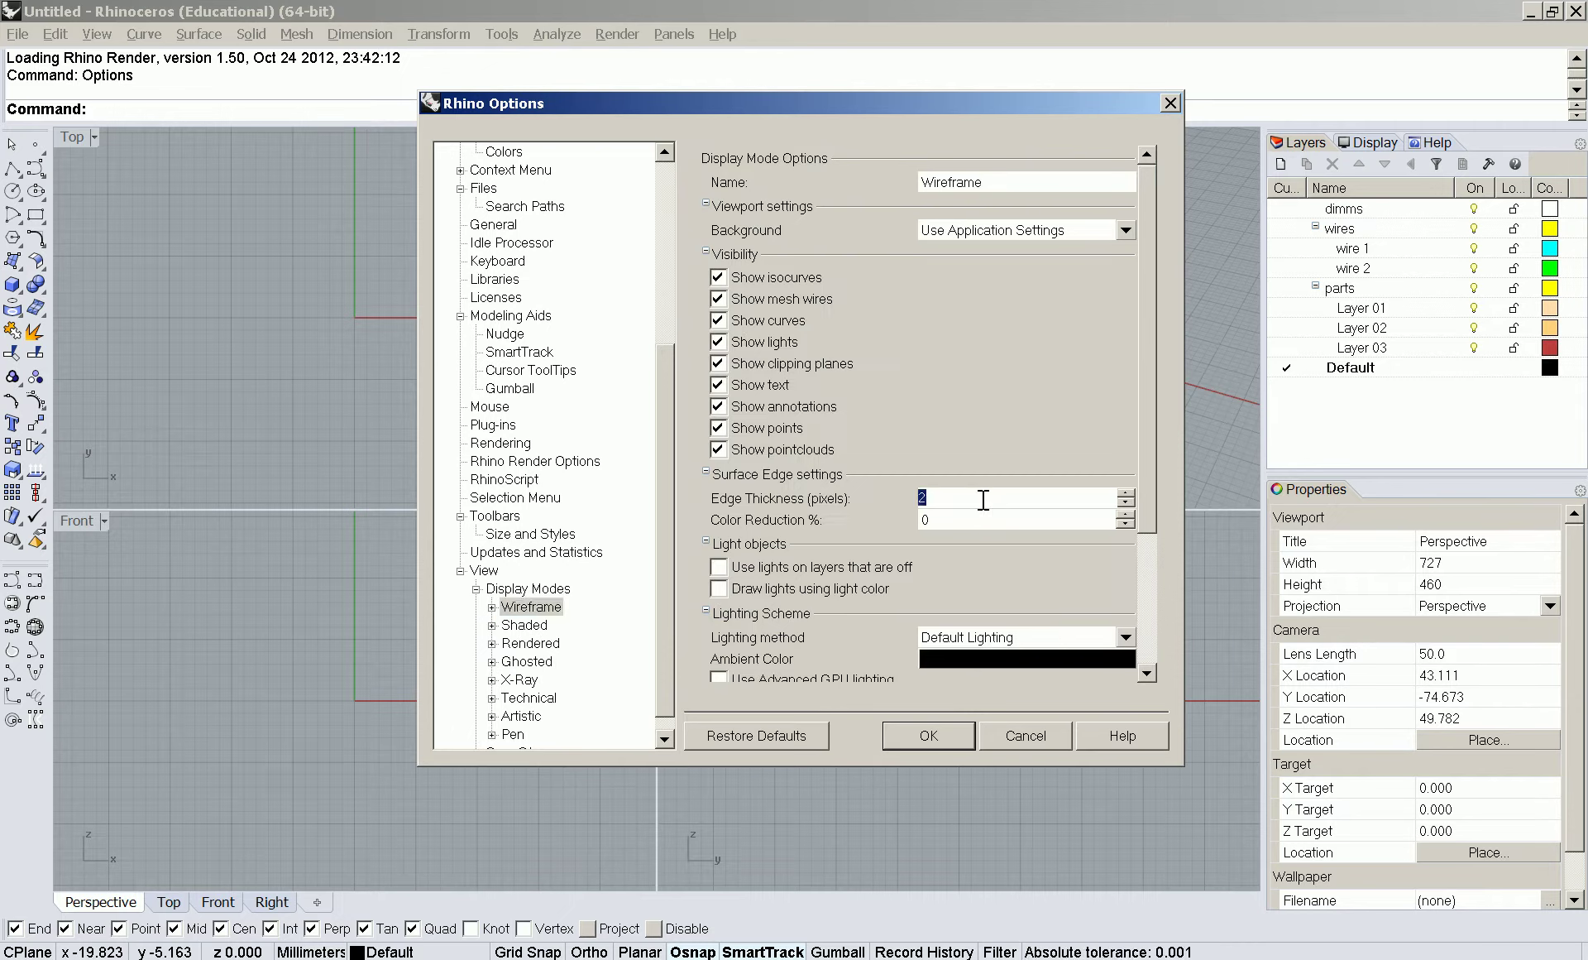
pyautogui.write('1')
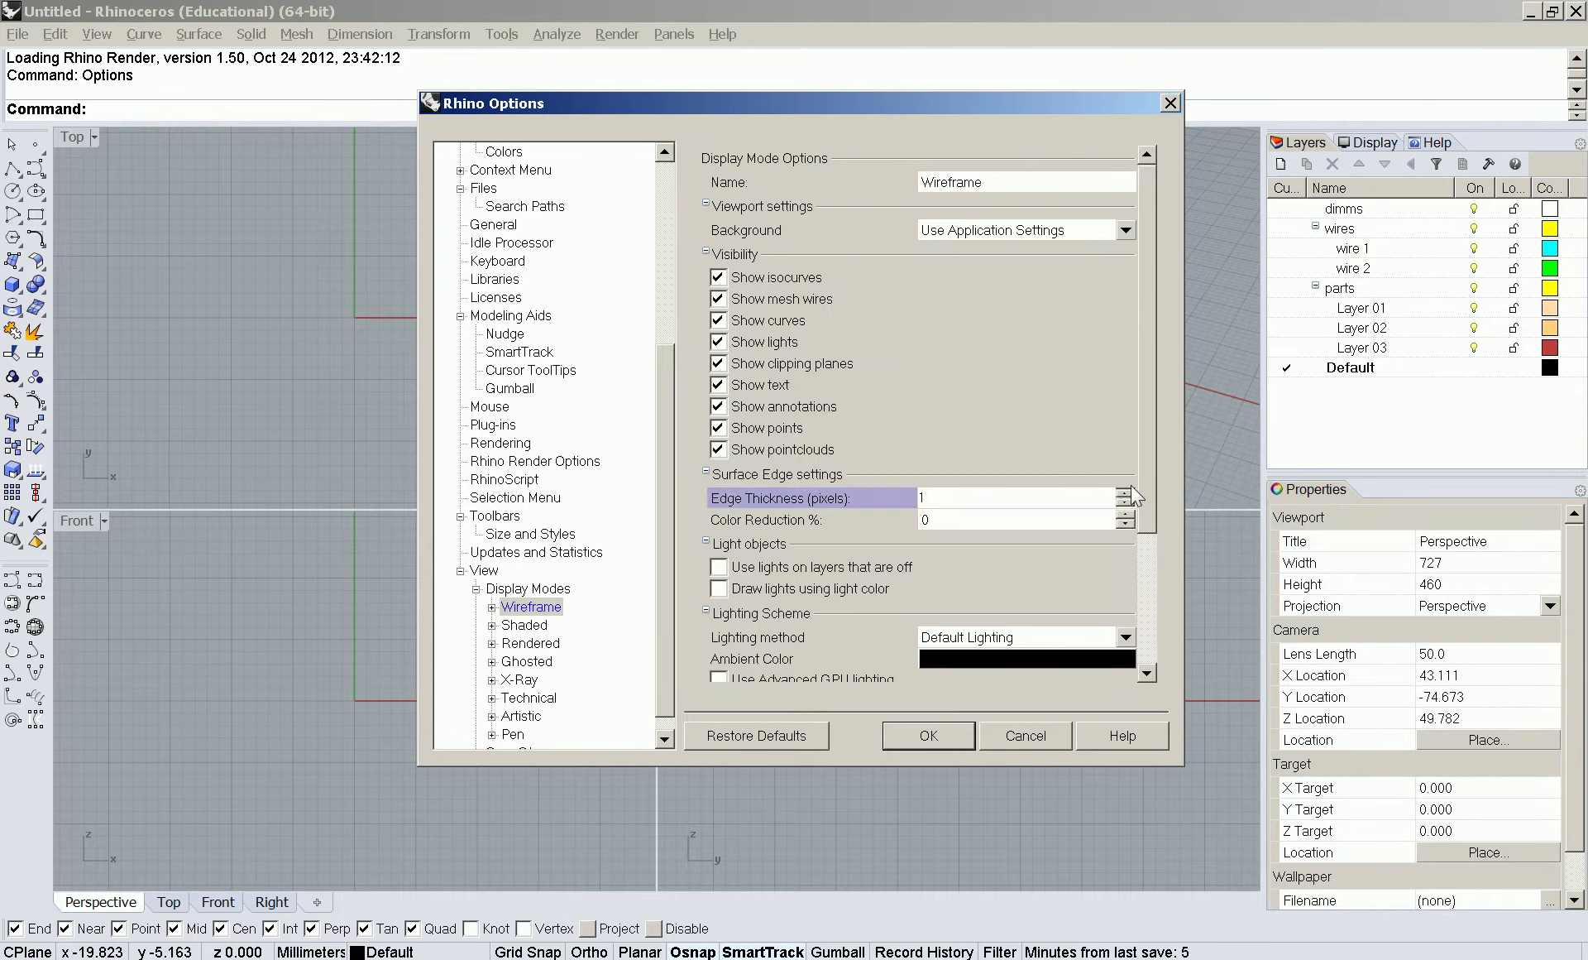
pyautogui.scroll(-3, 1134, 582)
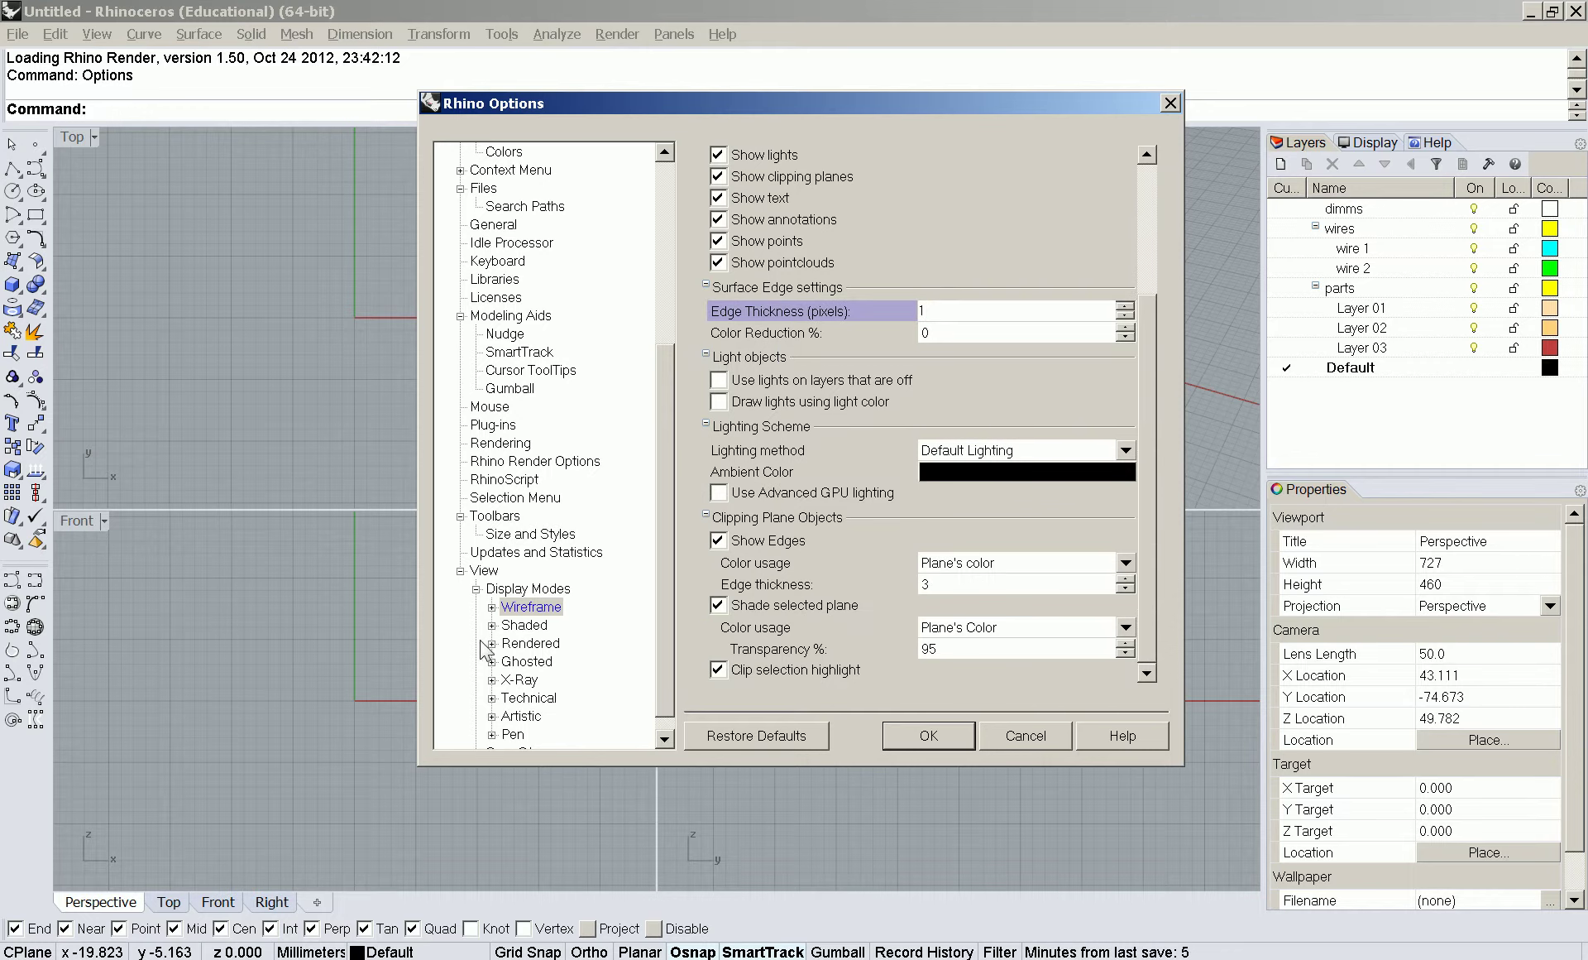
# - Set the Shaded display mode's backface settings to Custom Material for all backfaces
pyautogui.click(528, 627)
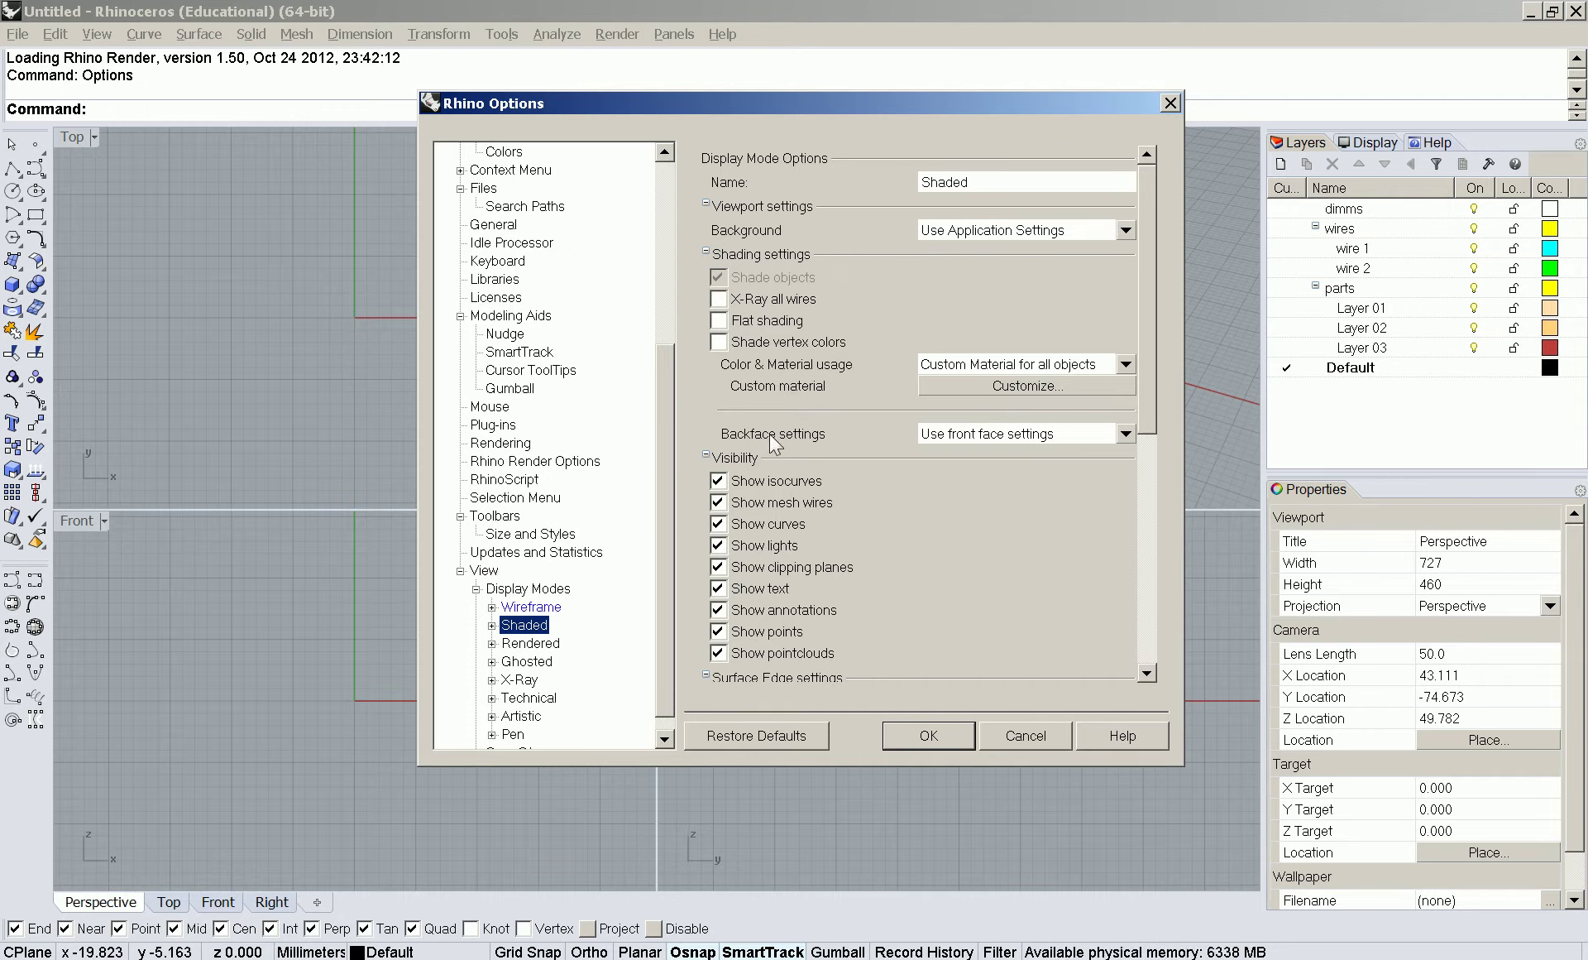
pyautogui.click(964, 435)
pyautogui.click(970, 535)
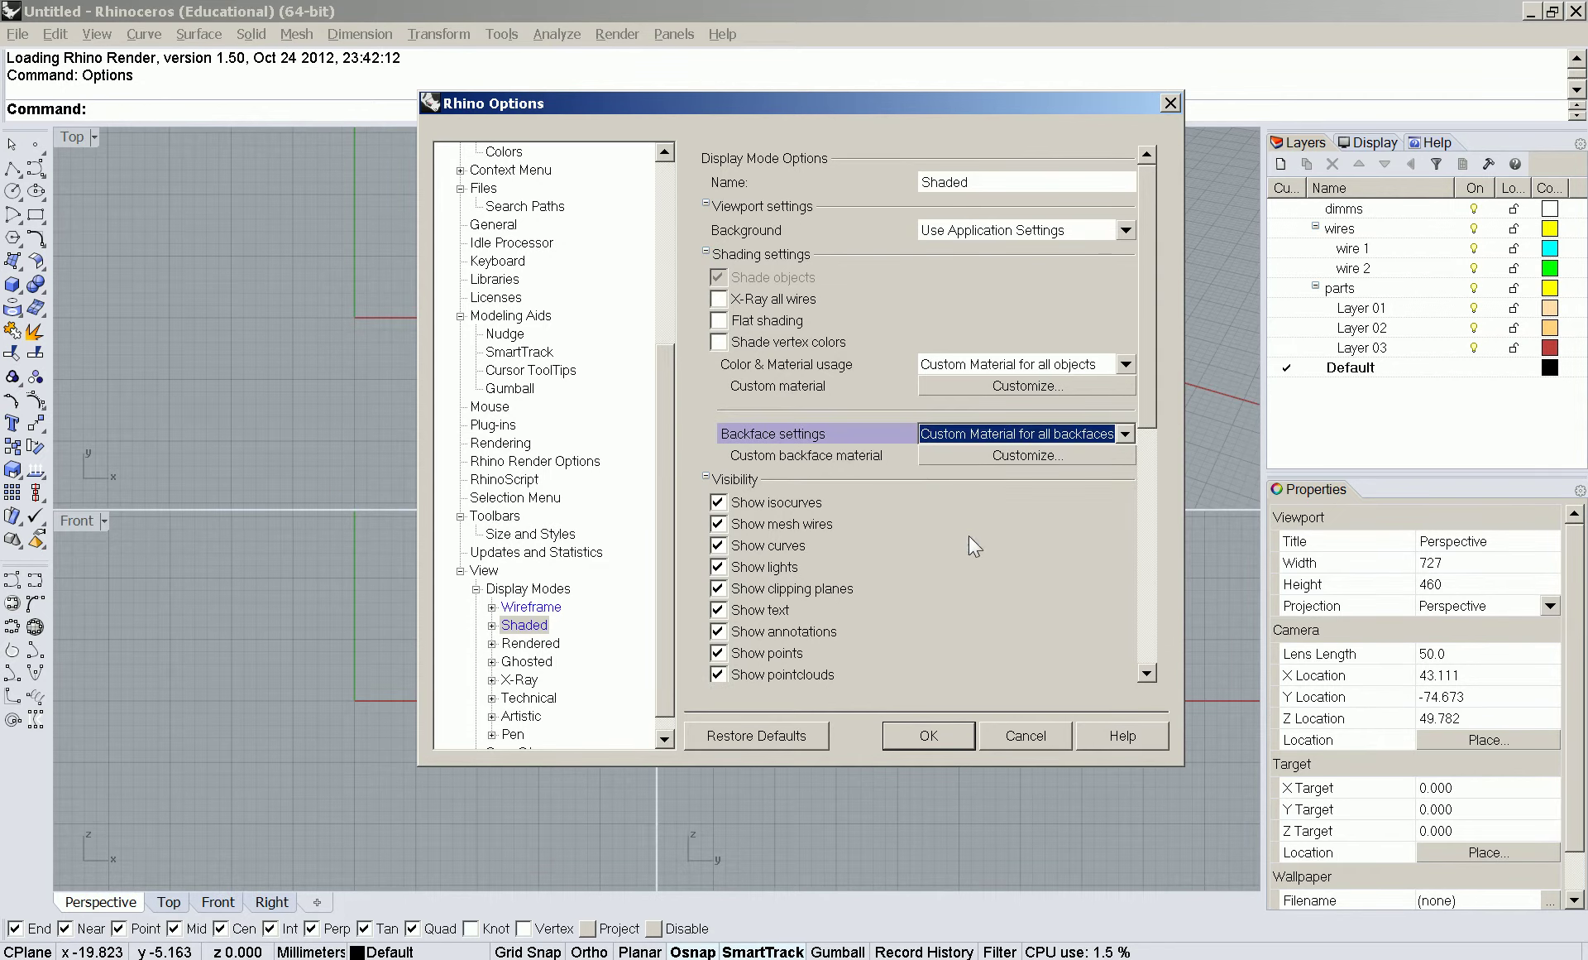
# - Customize the Shaded mode's backface material to override the object's color with SeaGreen
pyautogui.click(1027, 455)
pyautogui.click(669, 362)
pyautogui.click(916, 364)
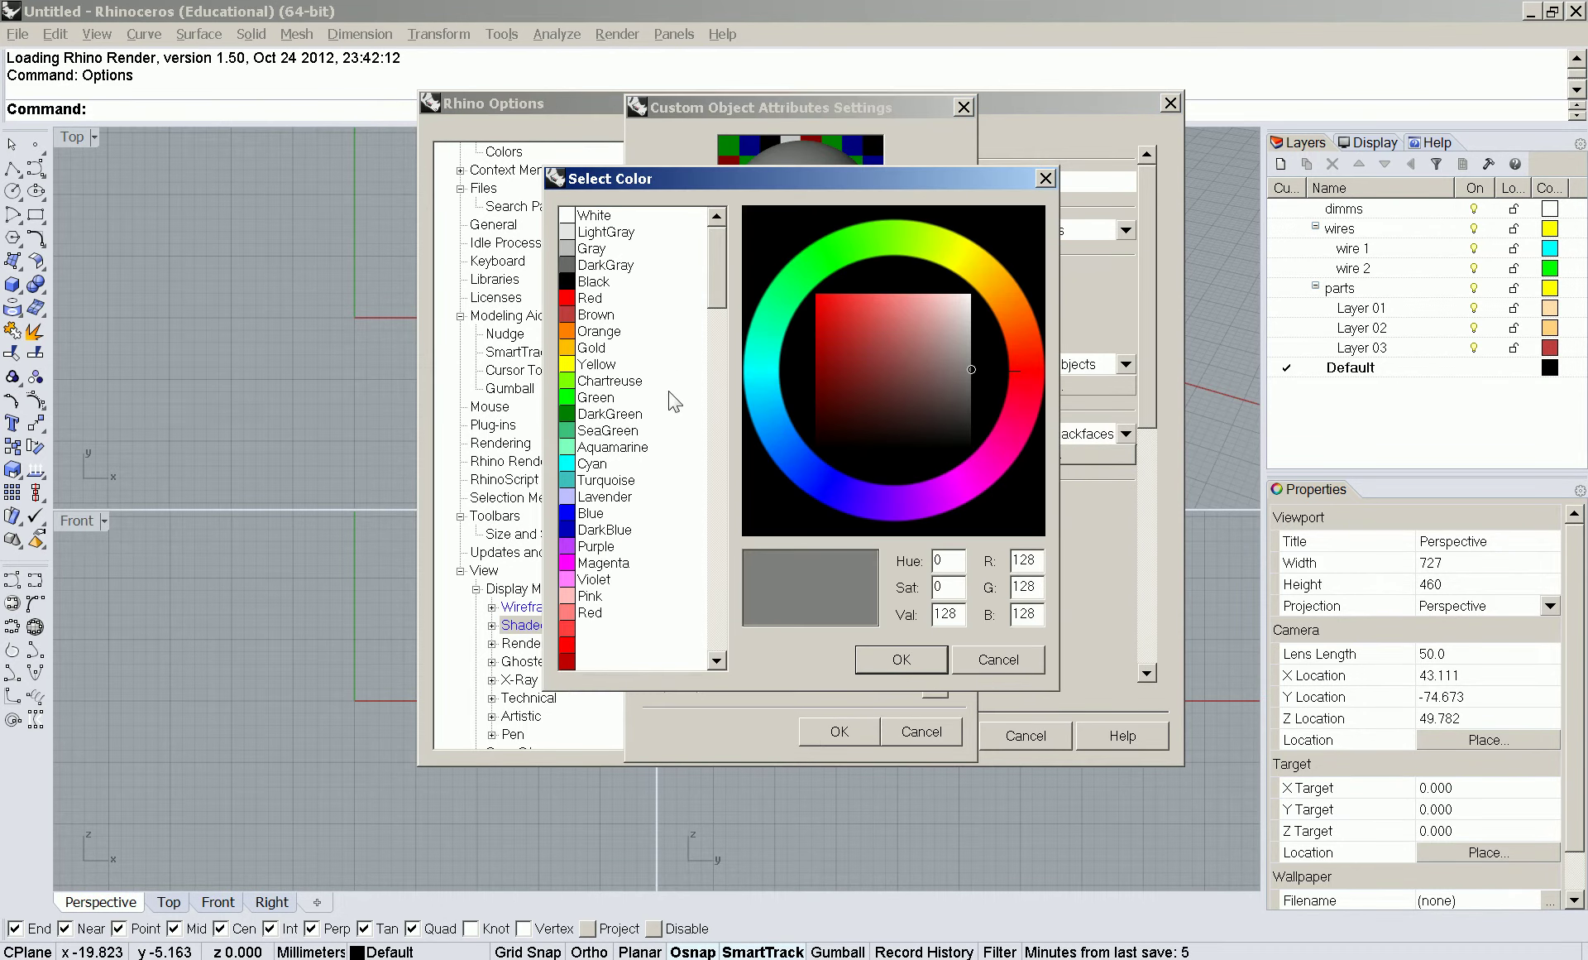
pyautogui.click(622, 434)
pyautogui.click(906, 659)
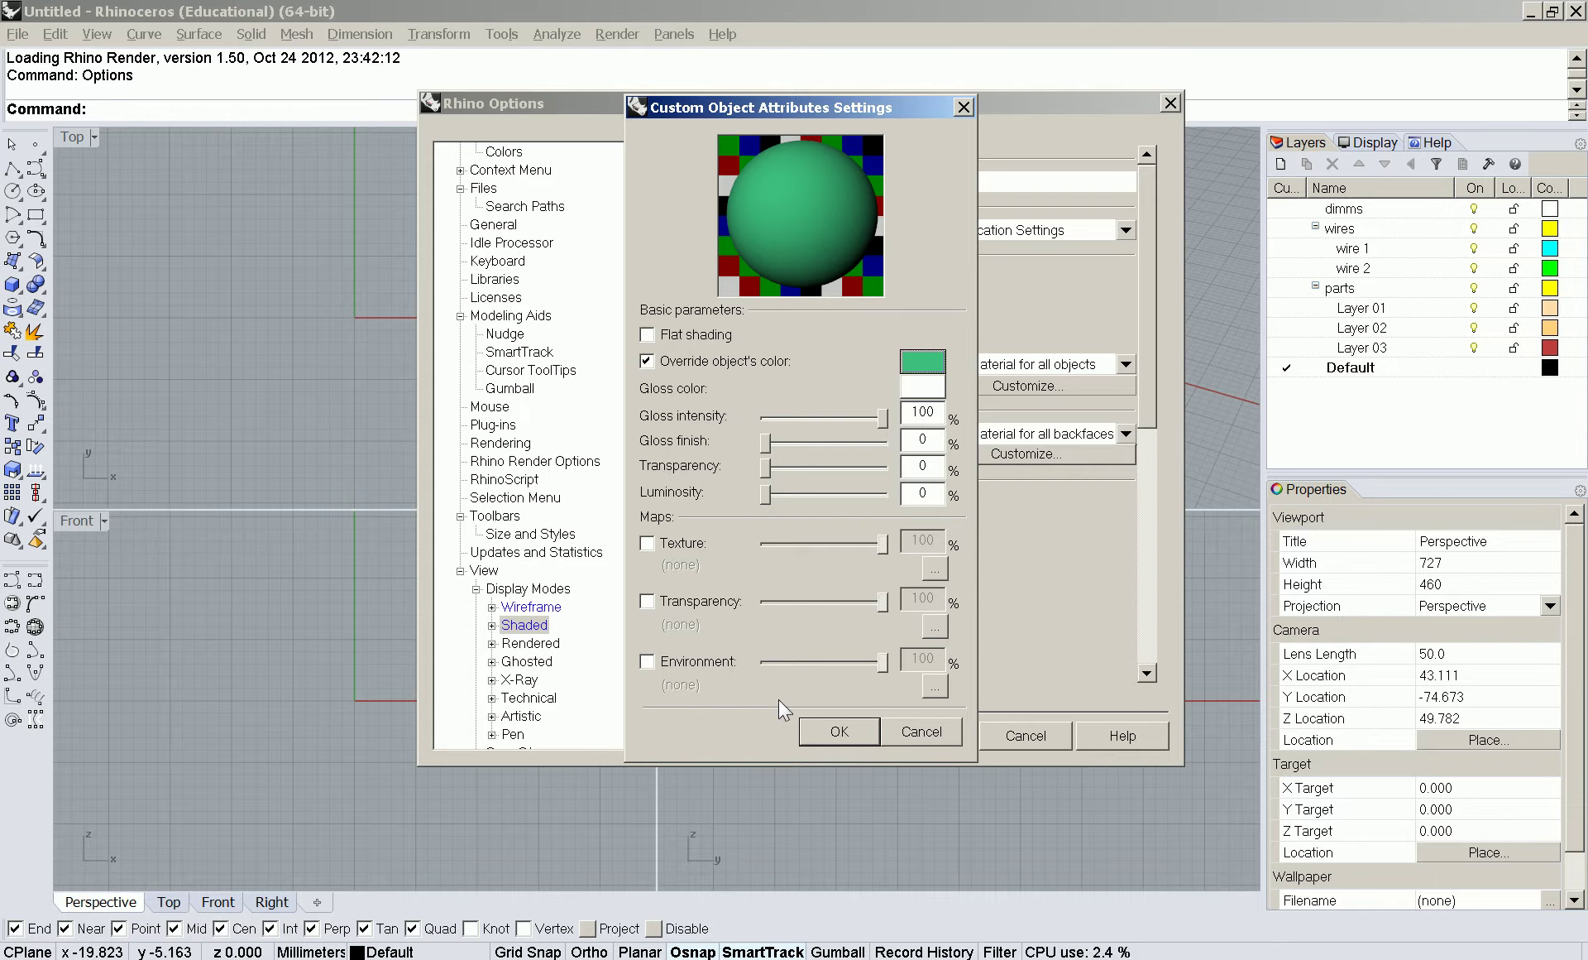
pyautogui.click(839, 732)
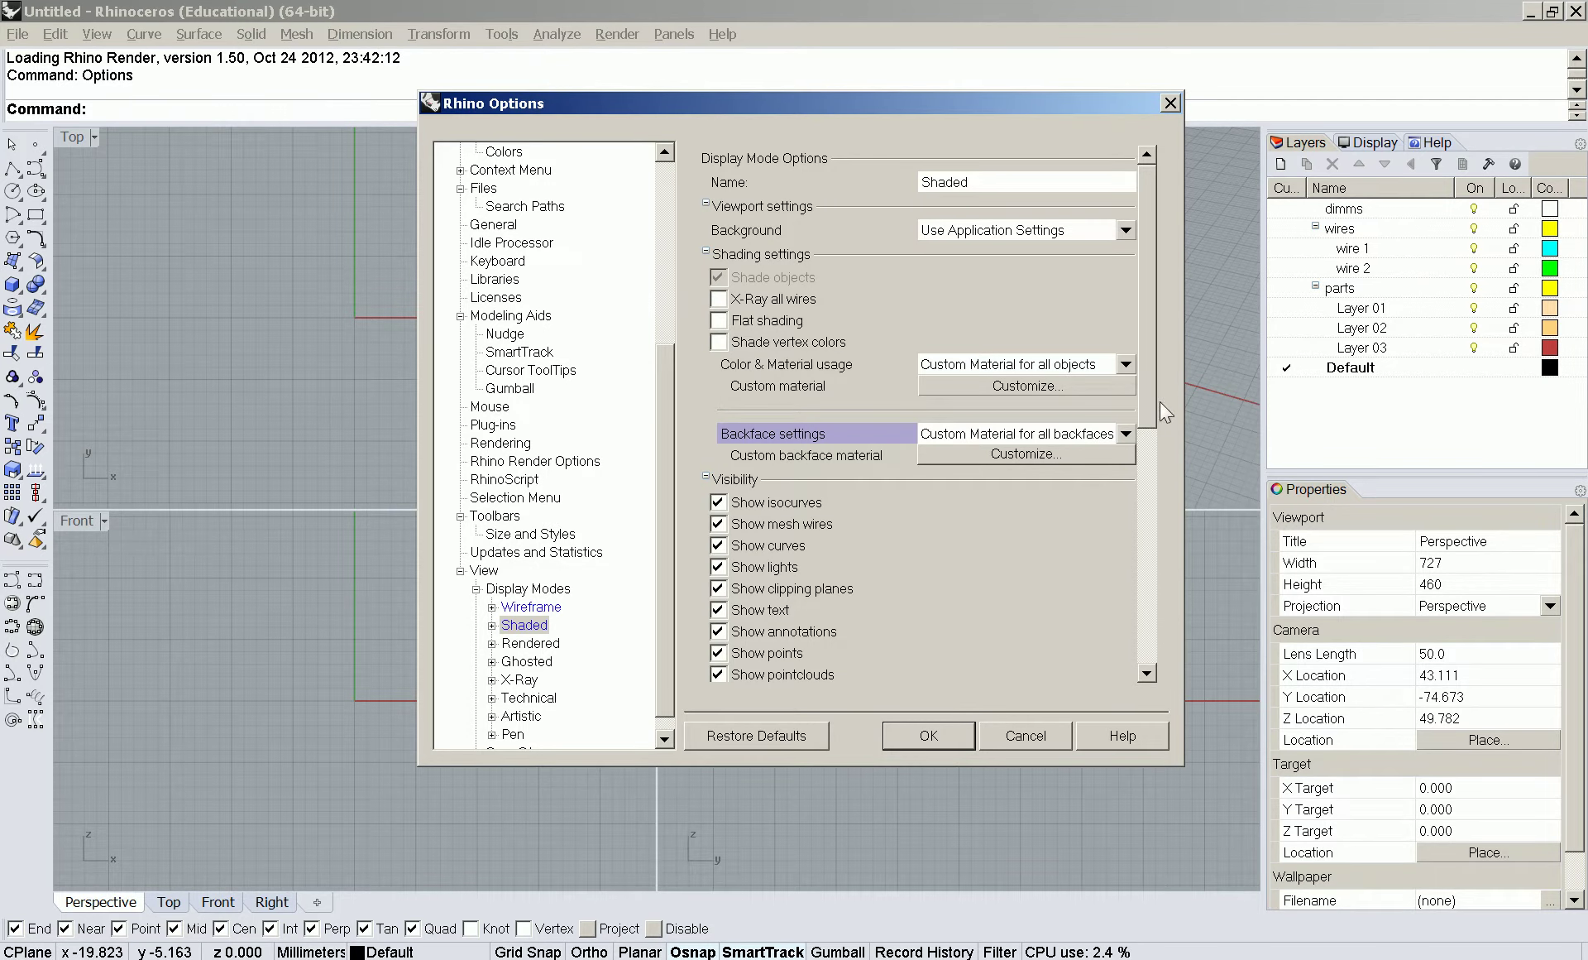
# - Set the surface edge thickness of the Shaded display mode to 1 pixel
pyautogui.moveTo(1146, 399); pyautogui.dragTo(1153, 511)
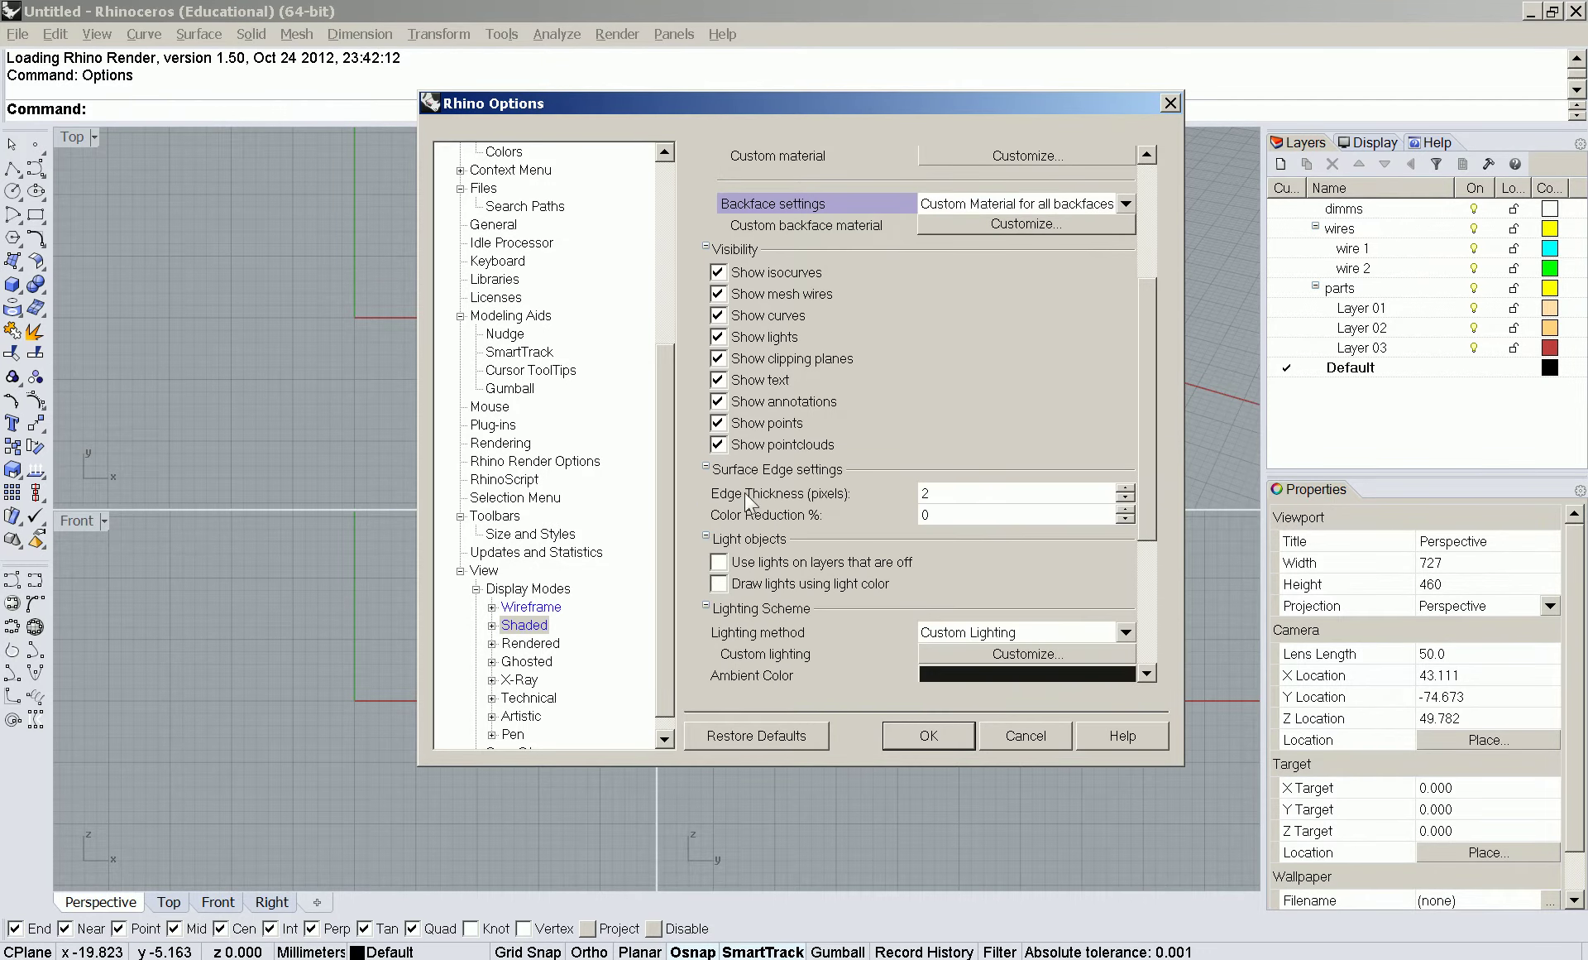
pyautogui.doubleClick(953, 494)
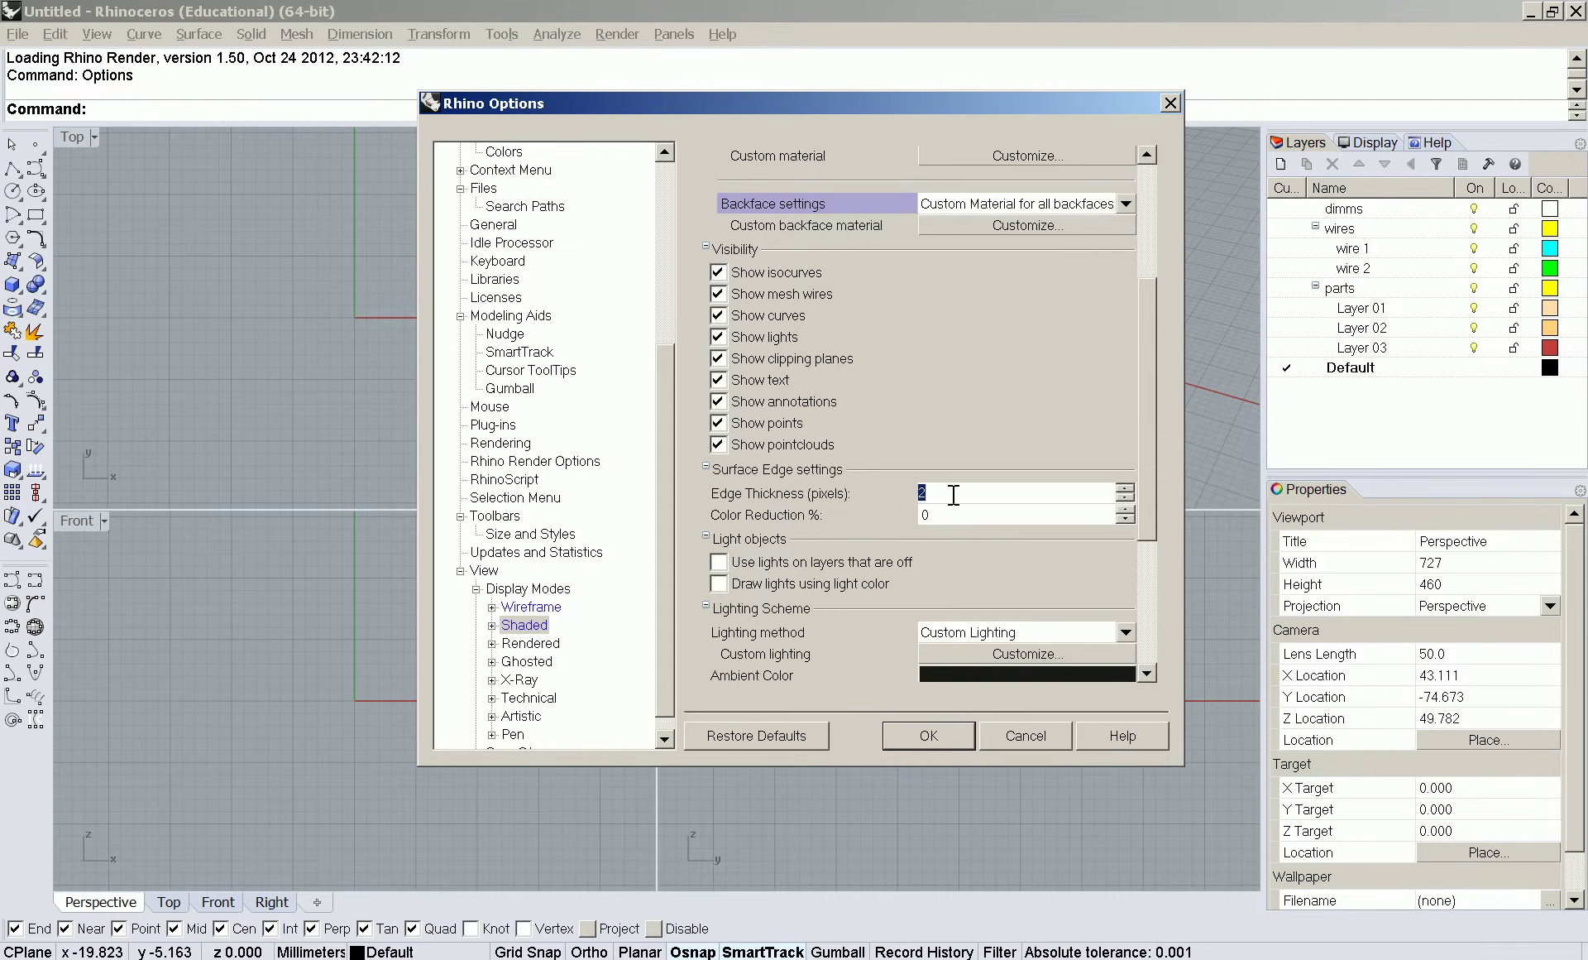
pyautogui.click(1126, 500)
pyautogui.moveTo(1151, 511); pyautogui.dragTo(1145, 625)
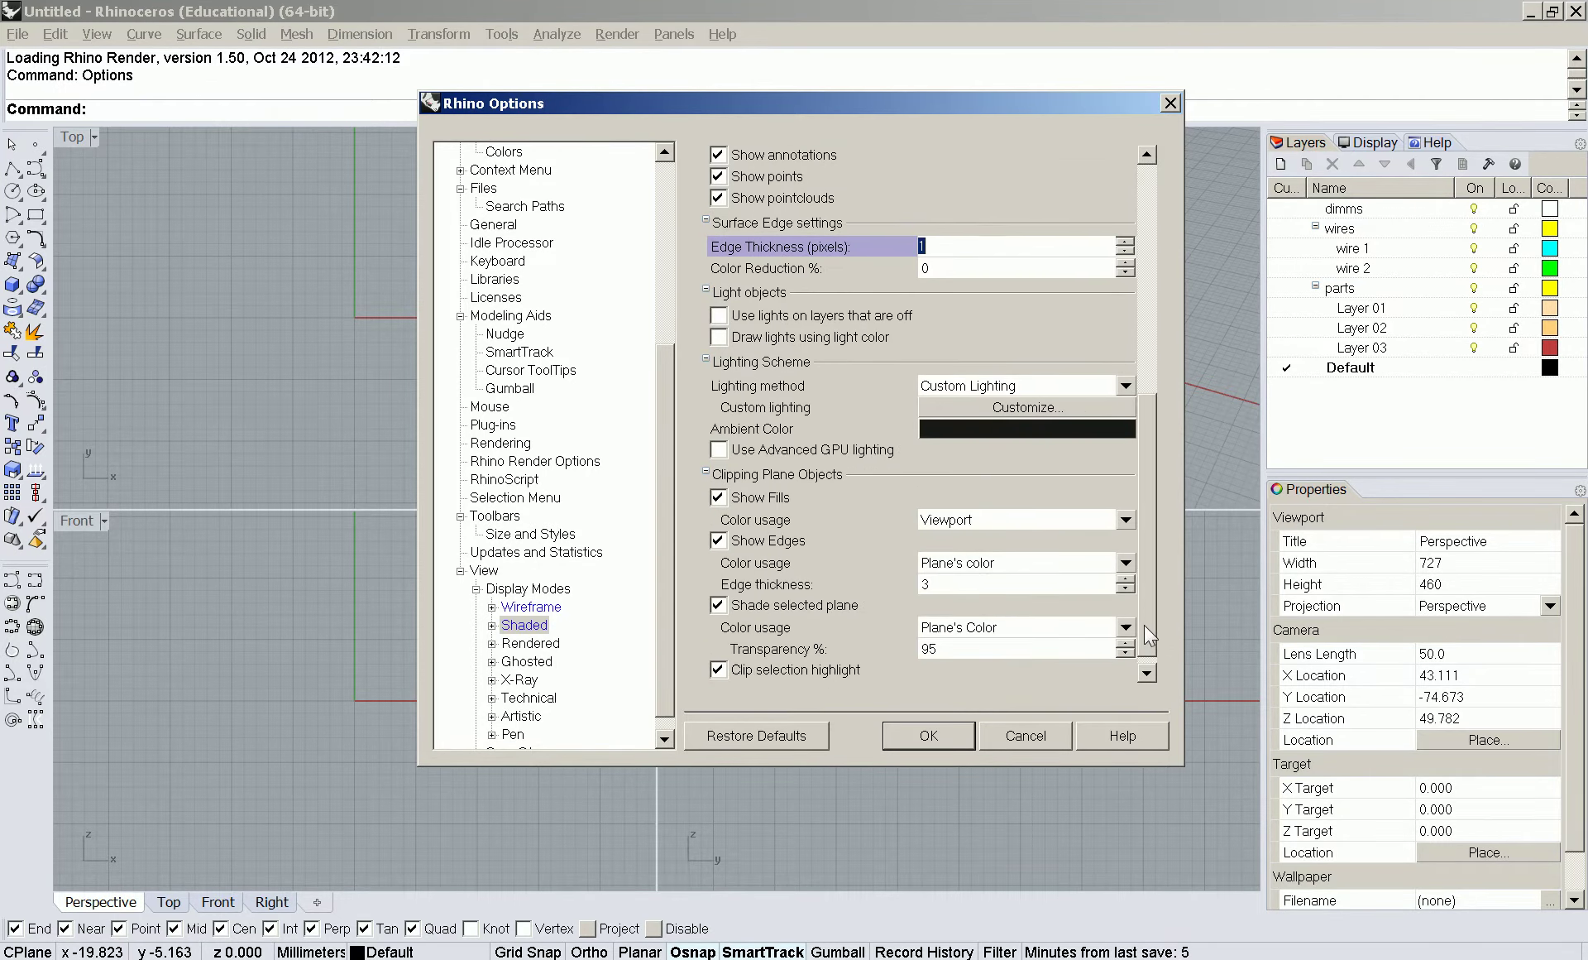
# - Set the edge color usage for surfaces in the Shaded display mode to Use single color for all edges
pyautogui.doubleClick(523, 626)
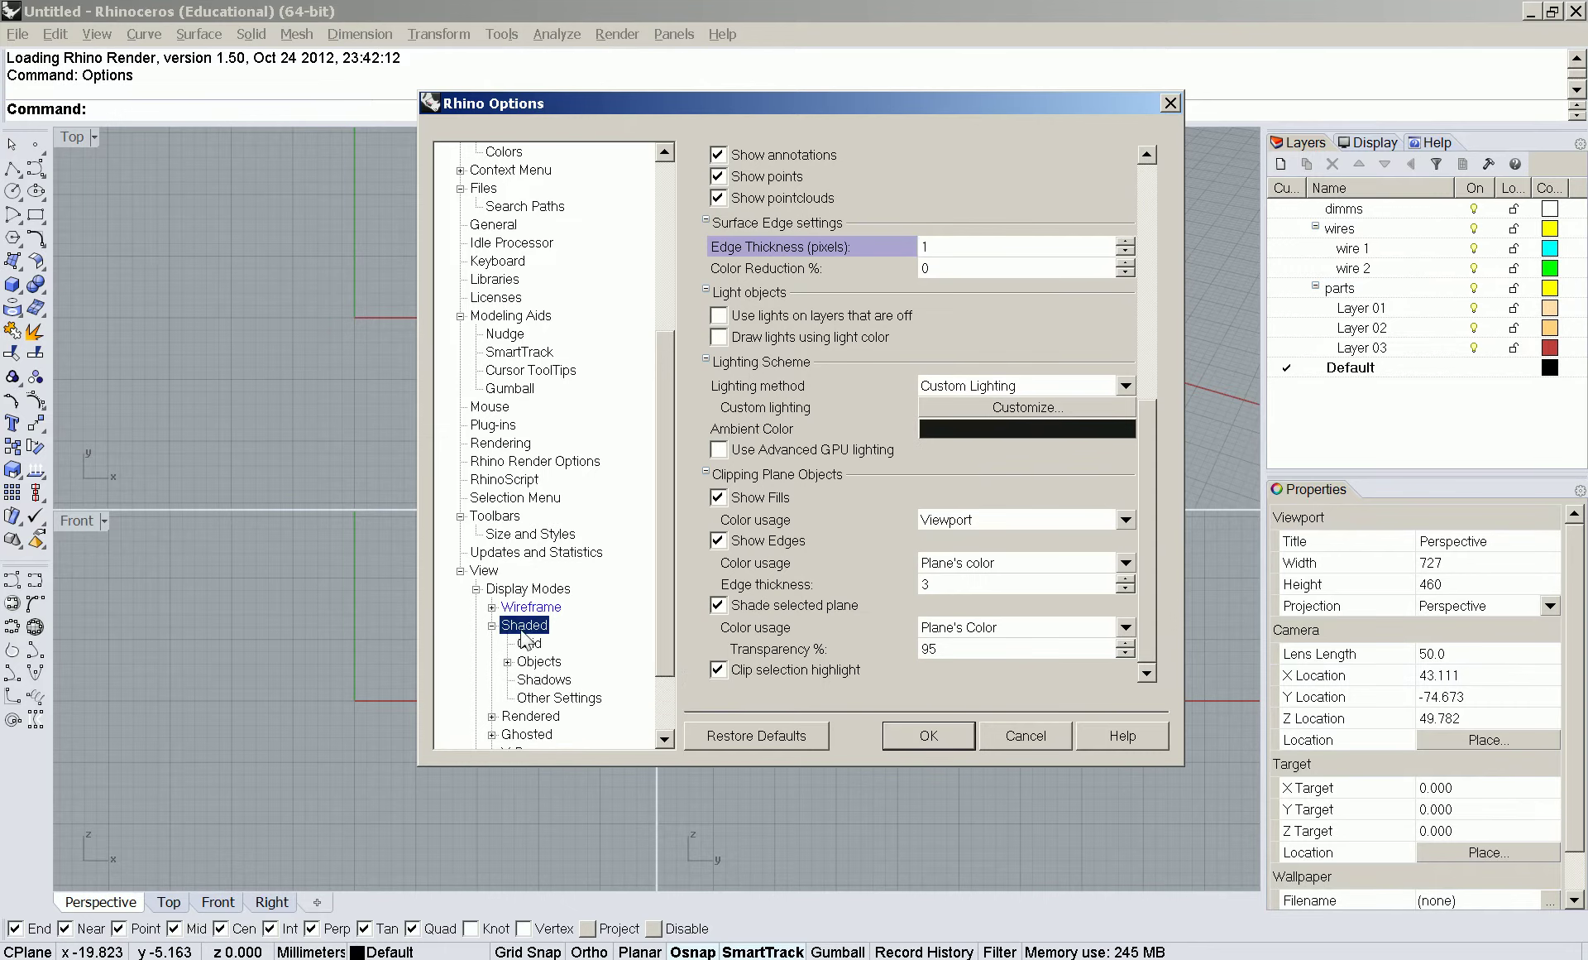
pyautogui.click(529, 643)
pyautogui.click(538, 662)
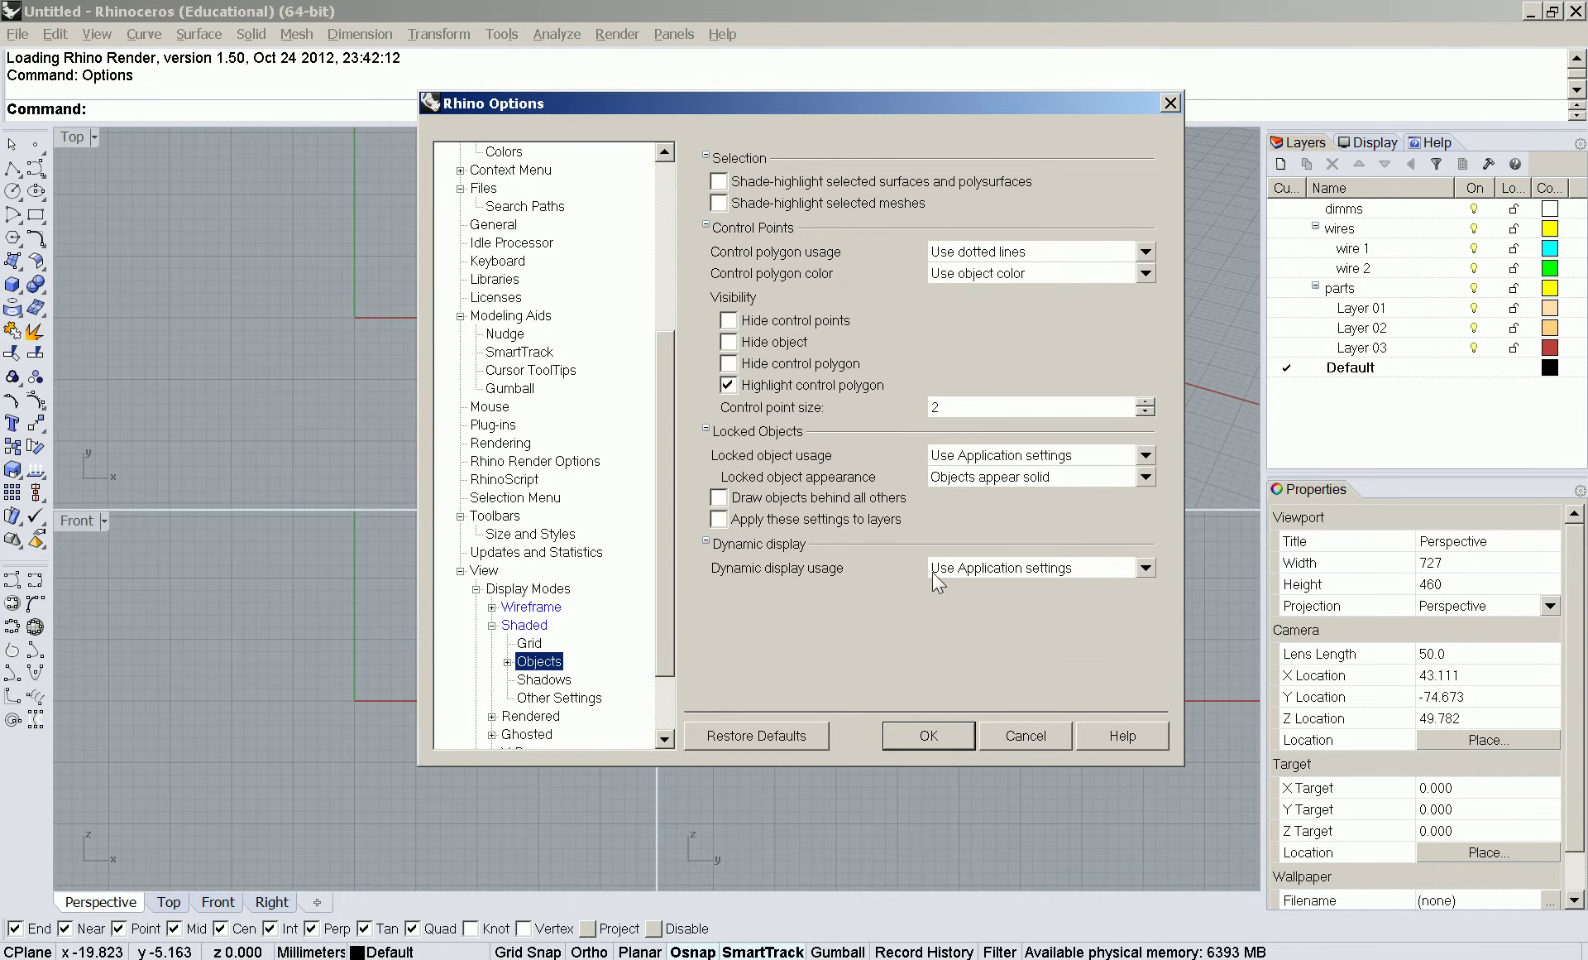
pyautogui.doubleClick(538, 662)
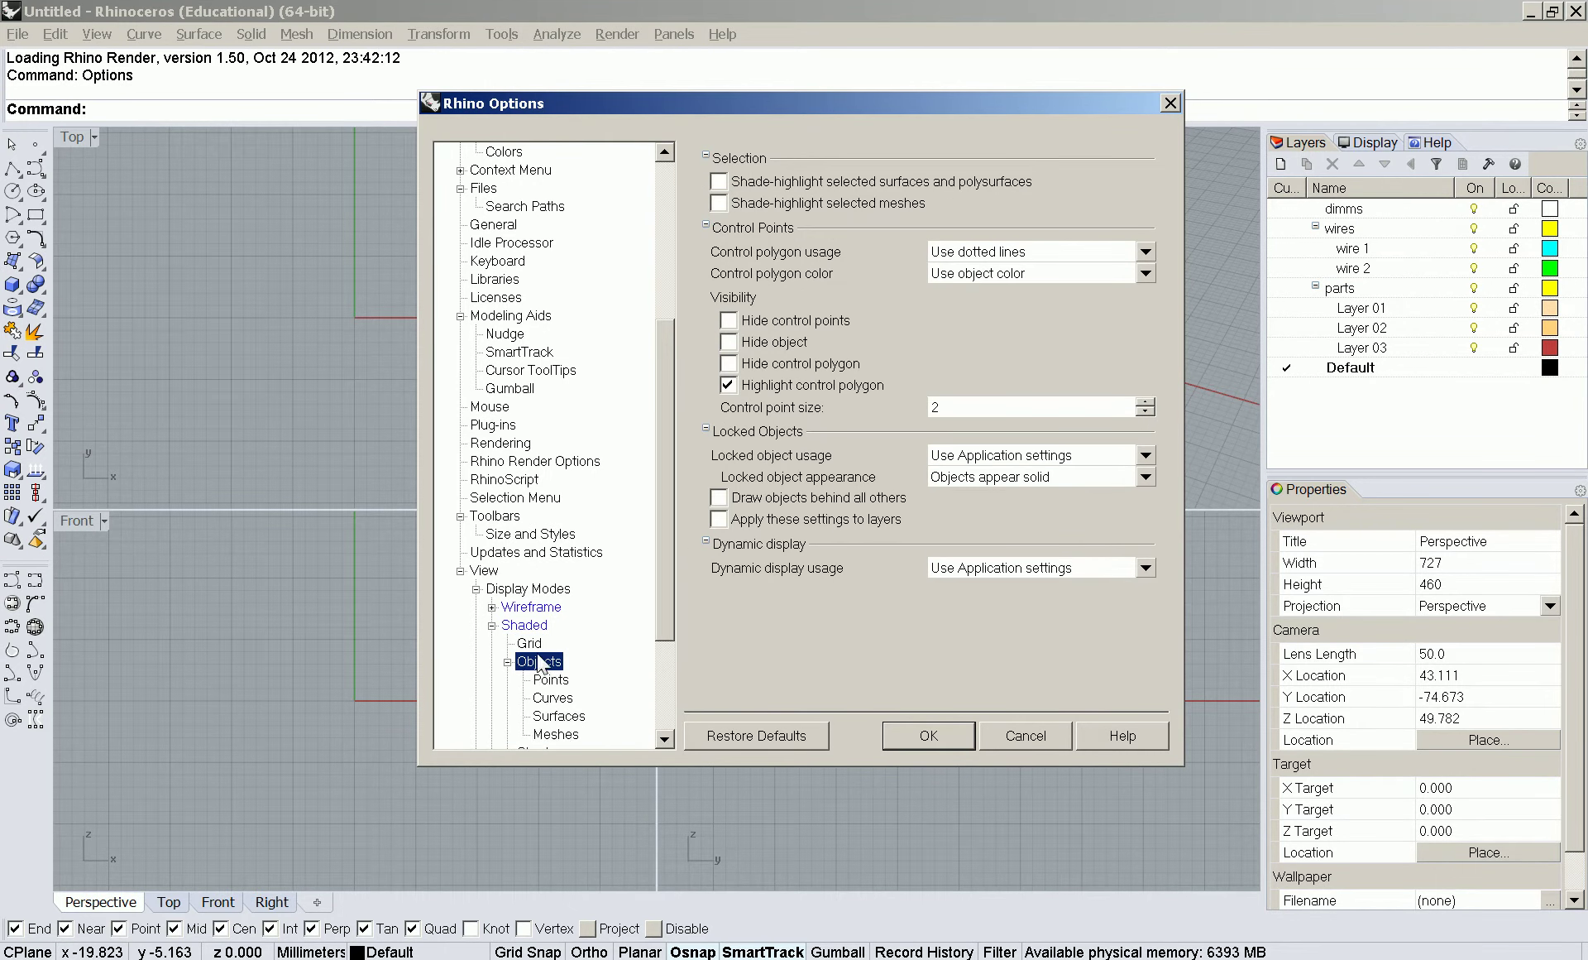
pyautogui.scroll(-2, 546, 635)
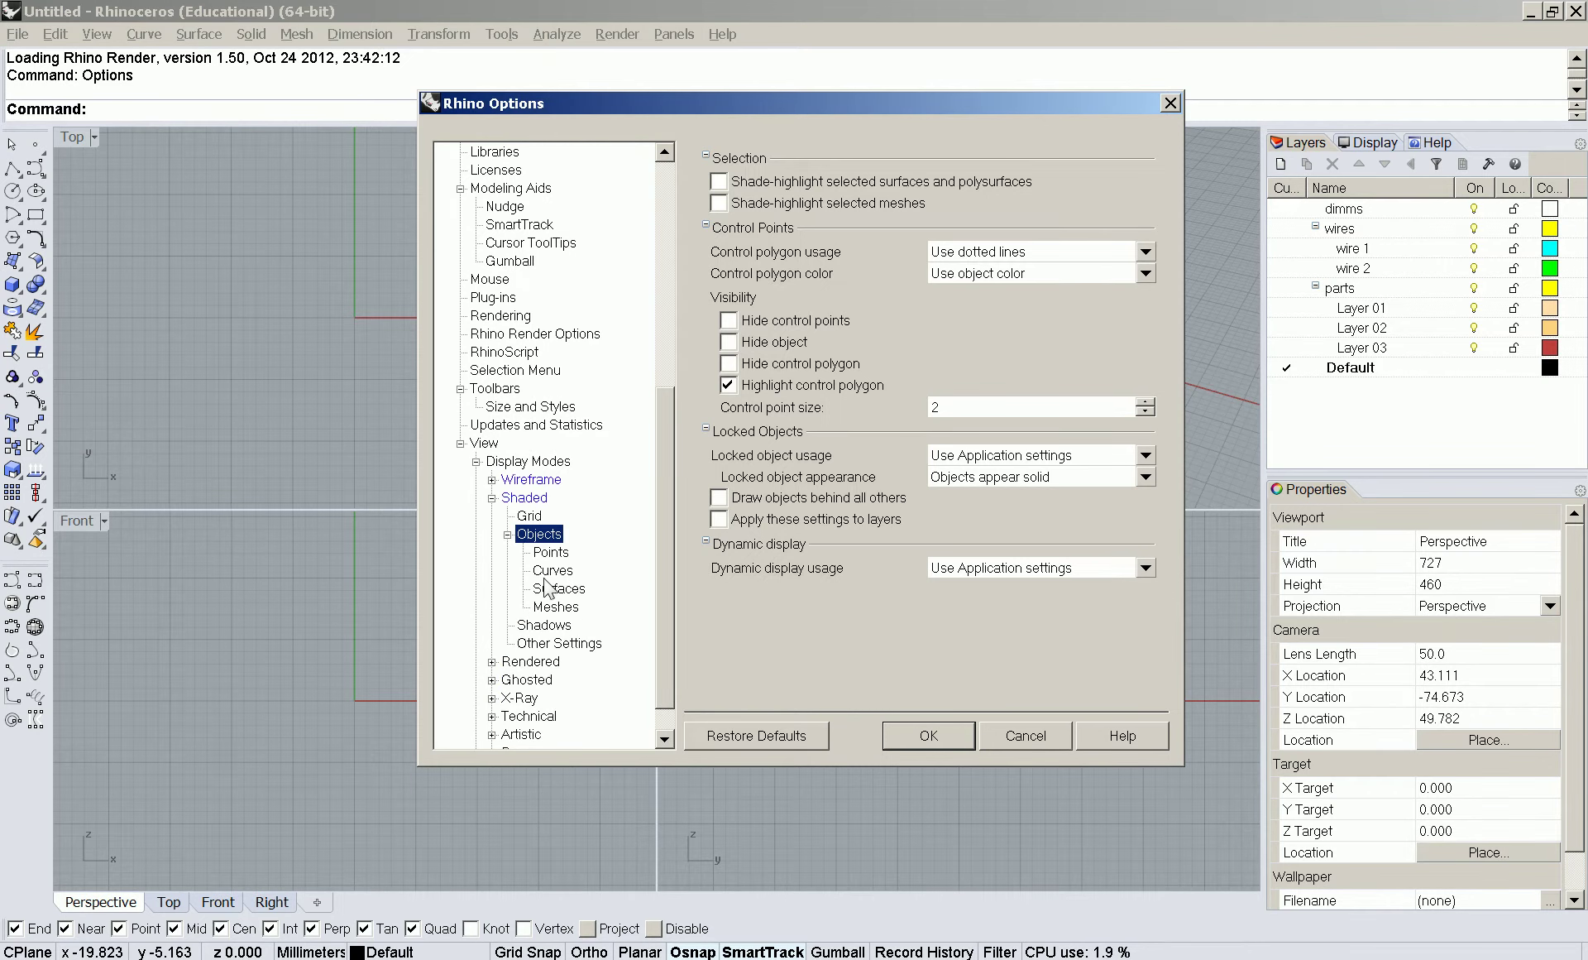
pyautogui.click(556, 588)
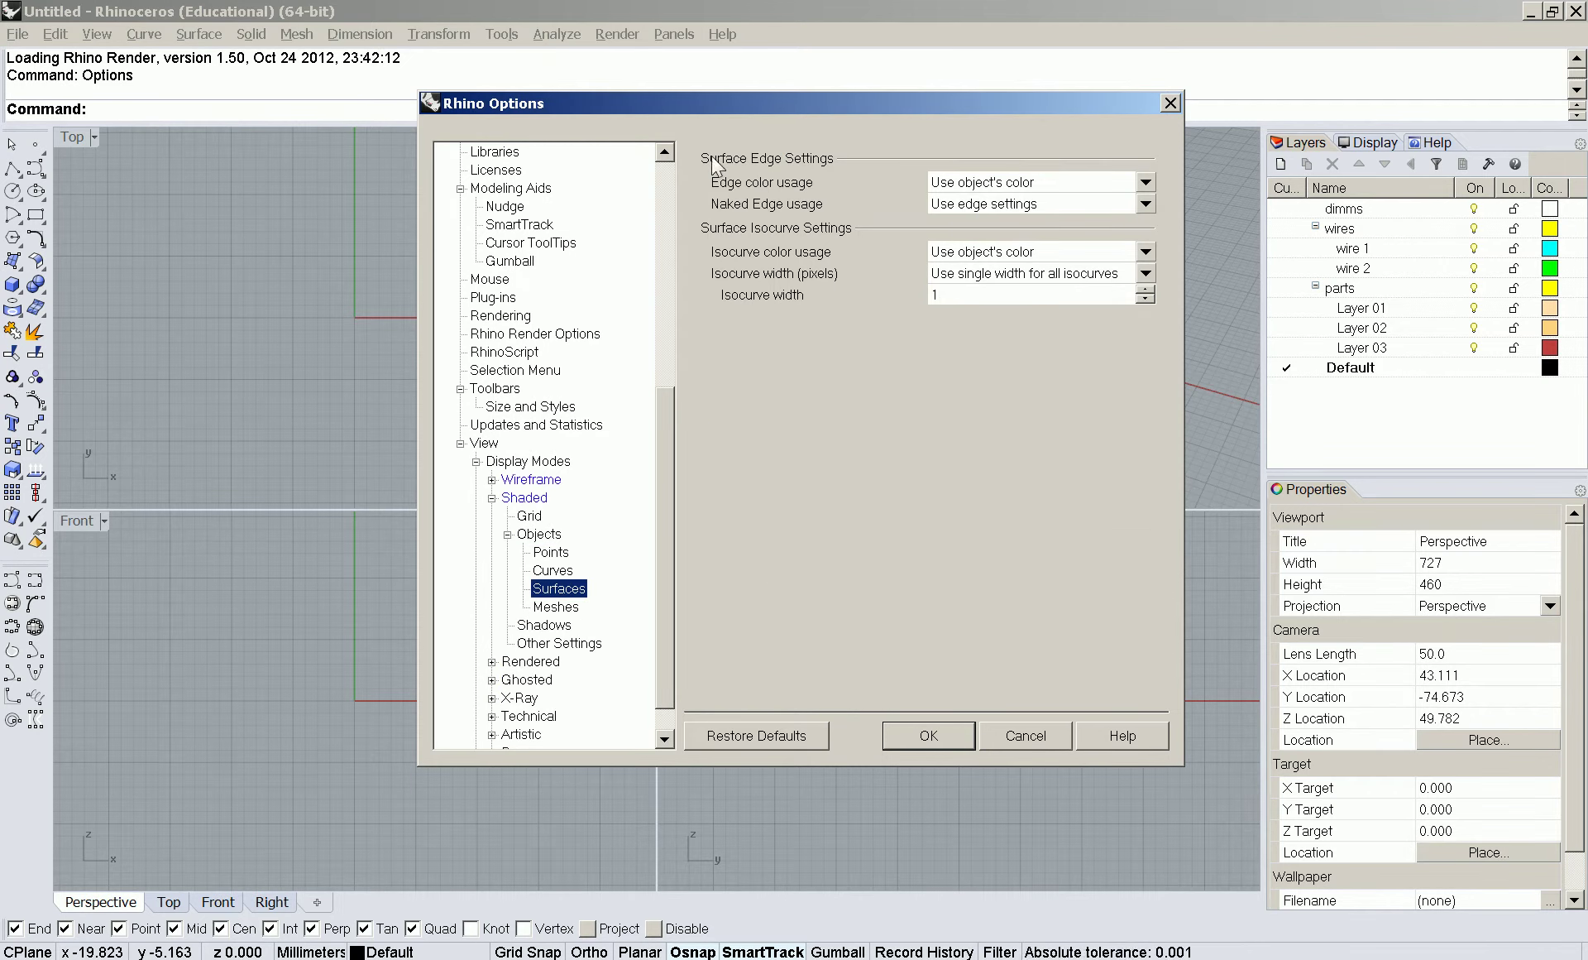
pyautogui.click(986, 183)
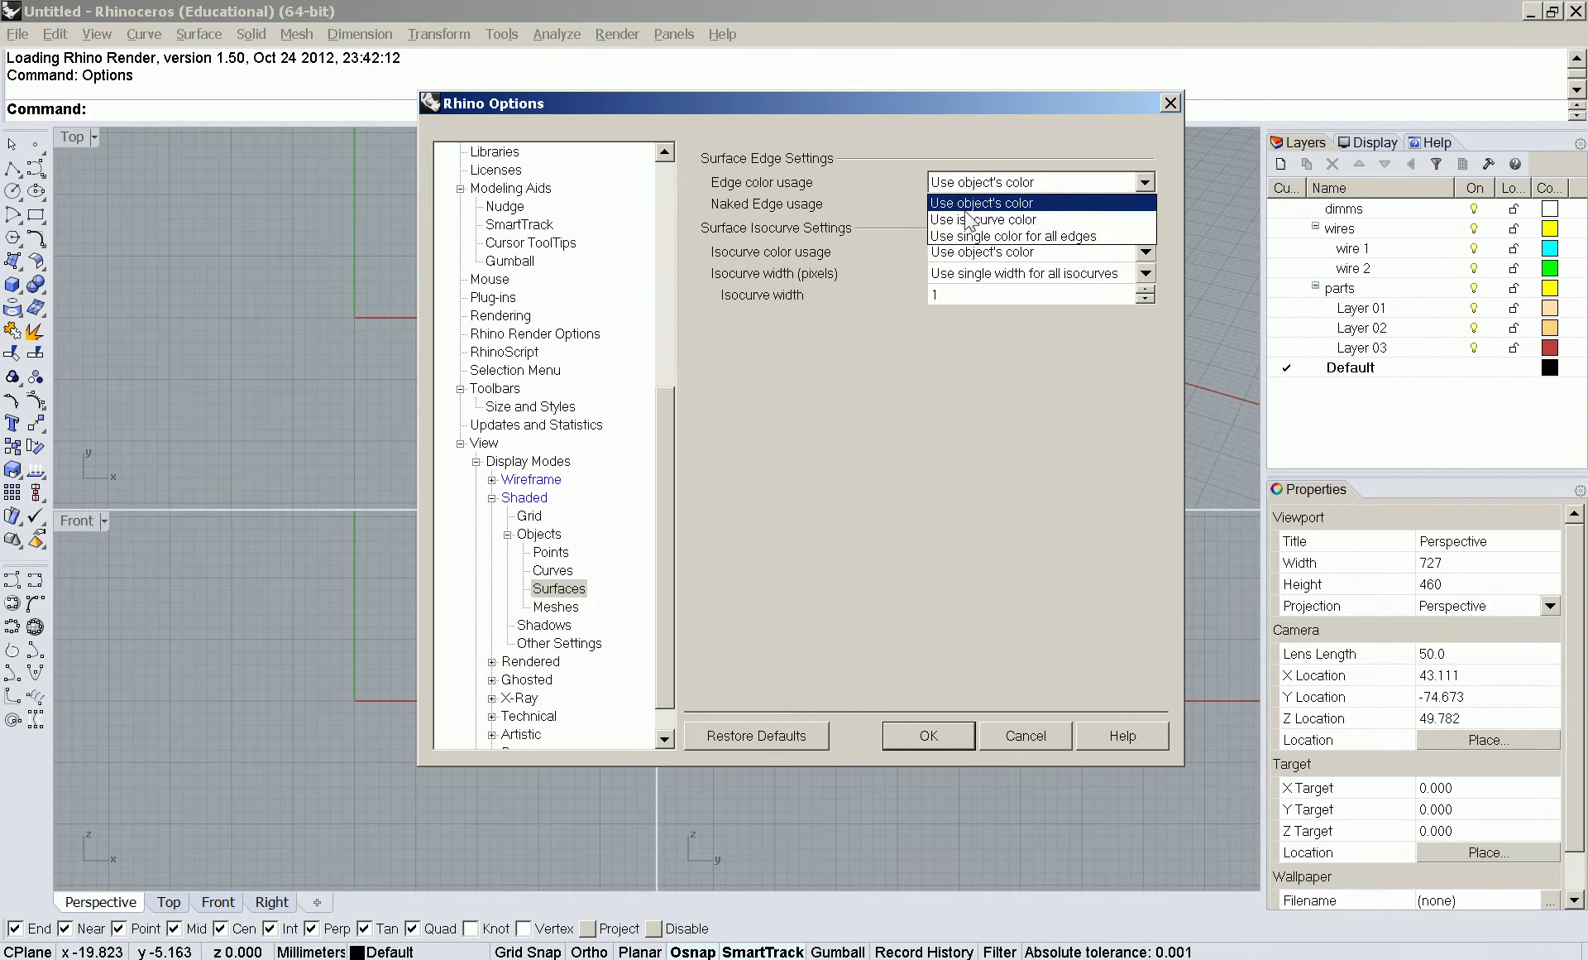
pyautogui.click(976, 220)
pyautogui.click(978, 184)
pyautogui.click(980, 235)
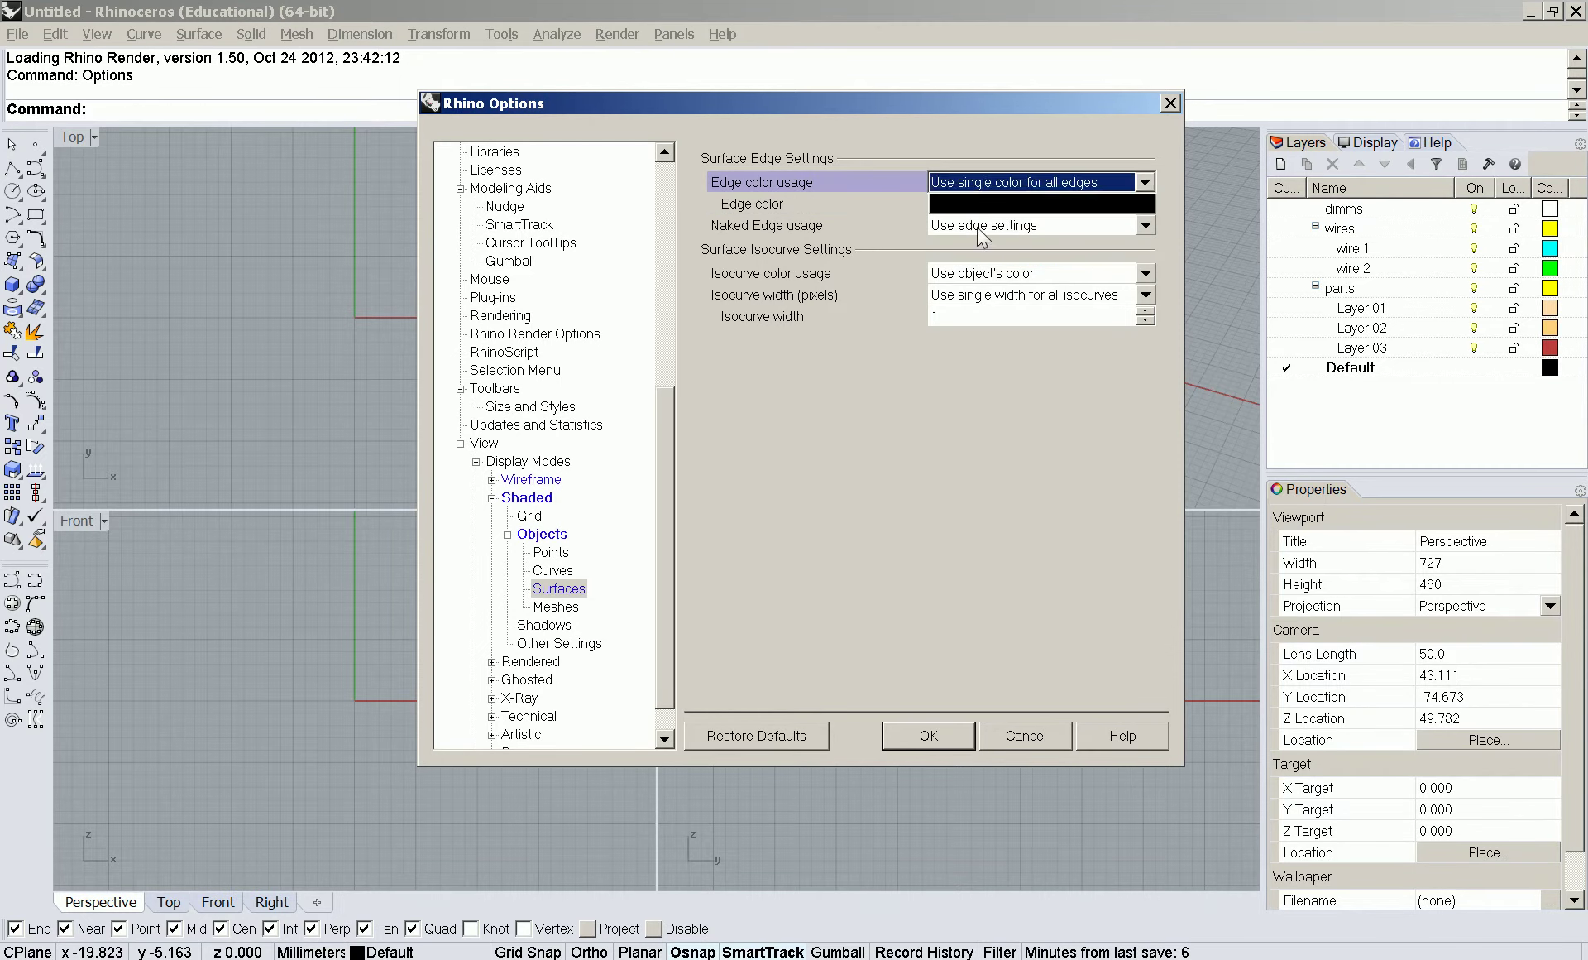
# - Change the single surface edge color of the Shaded display mode to dark gray
pyautogui.click(993, 204)
pyautogui.scroll(-20, 649, 509)
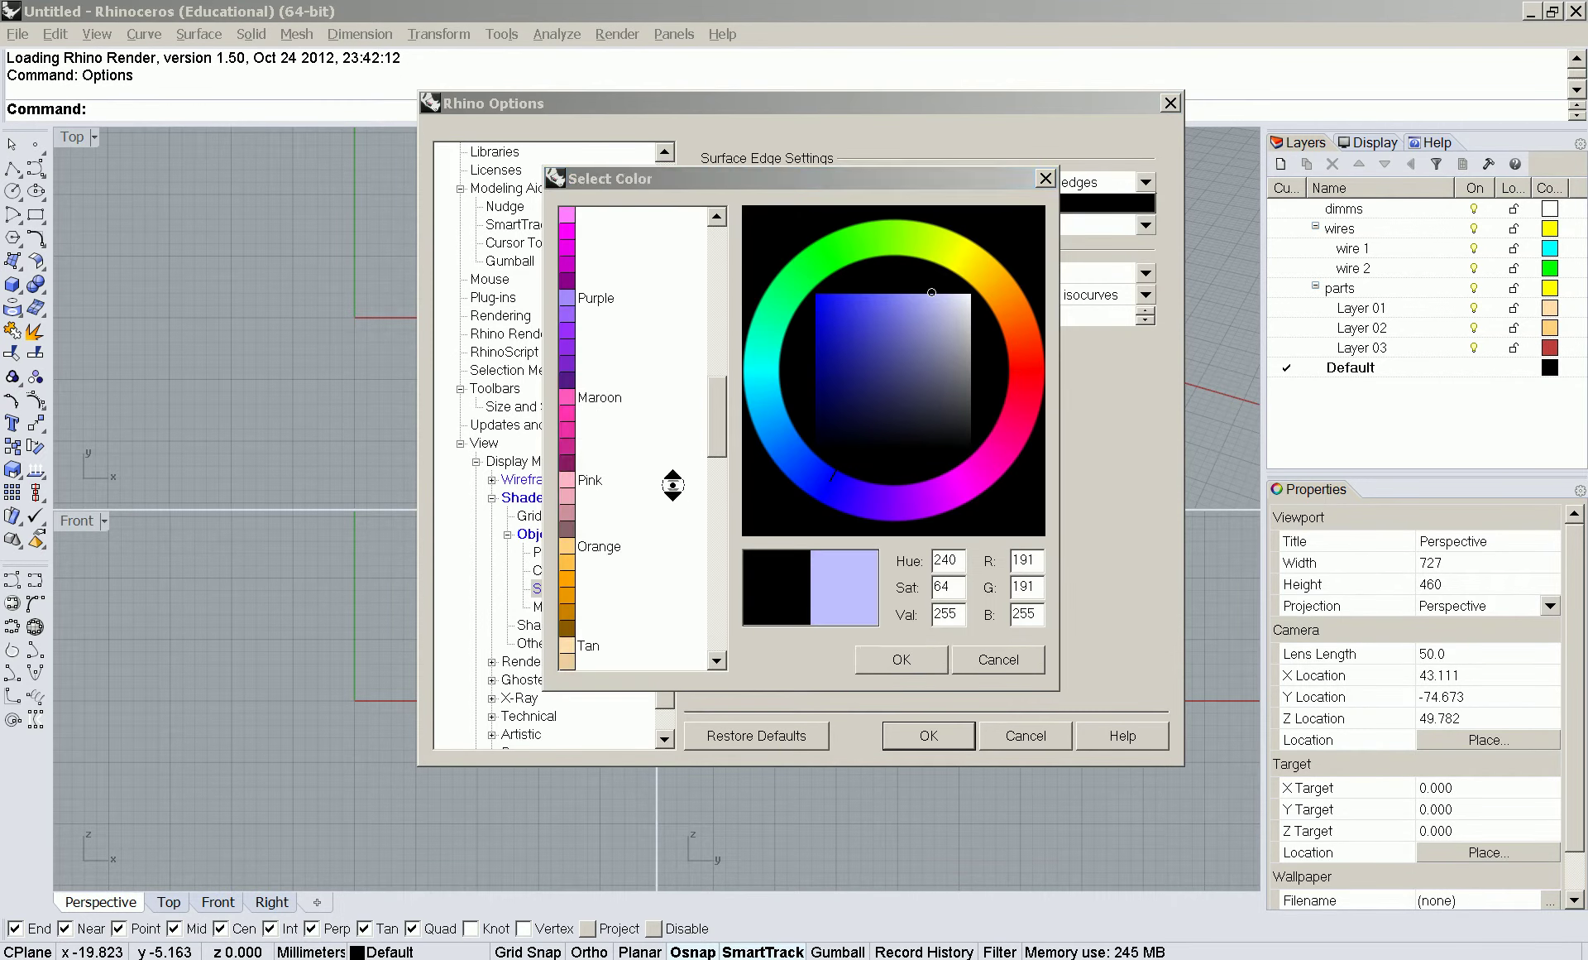
pyautogui.click(612, 579)
pyautogui.click(610, 589)
pyautogui.doubleClick(610, 589)
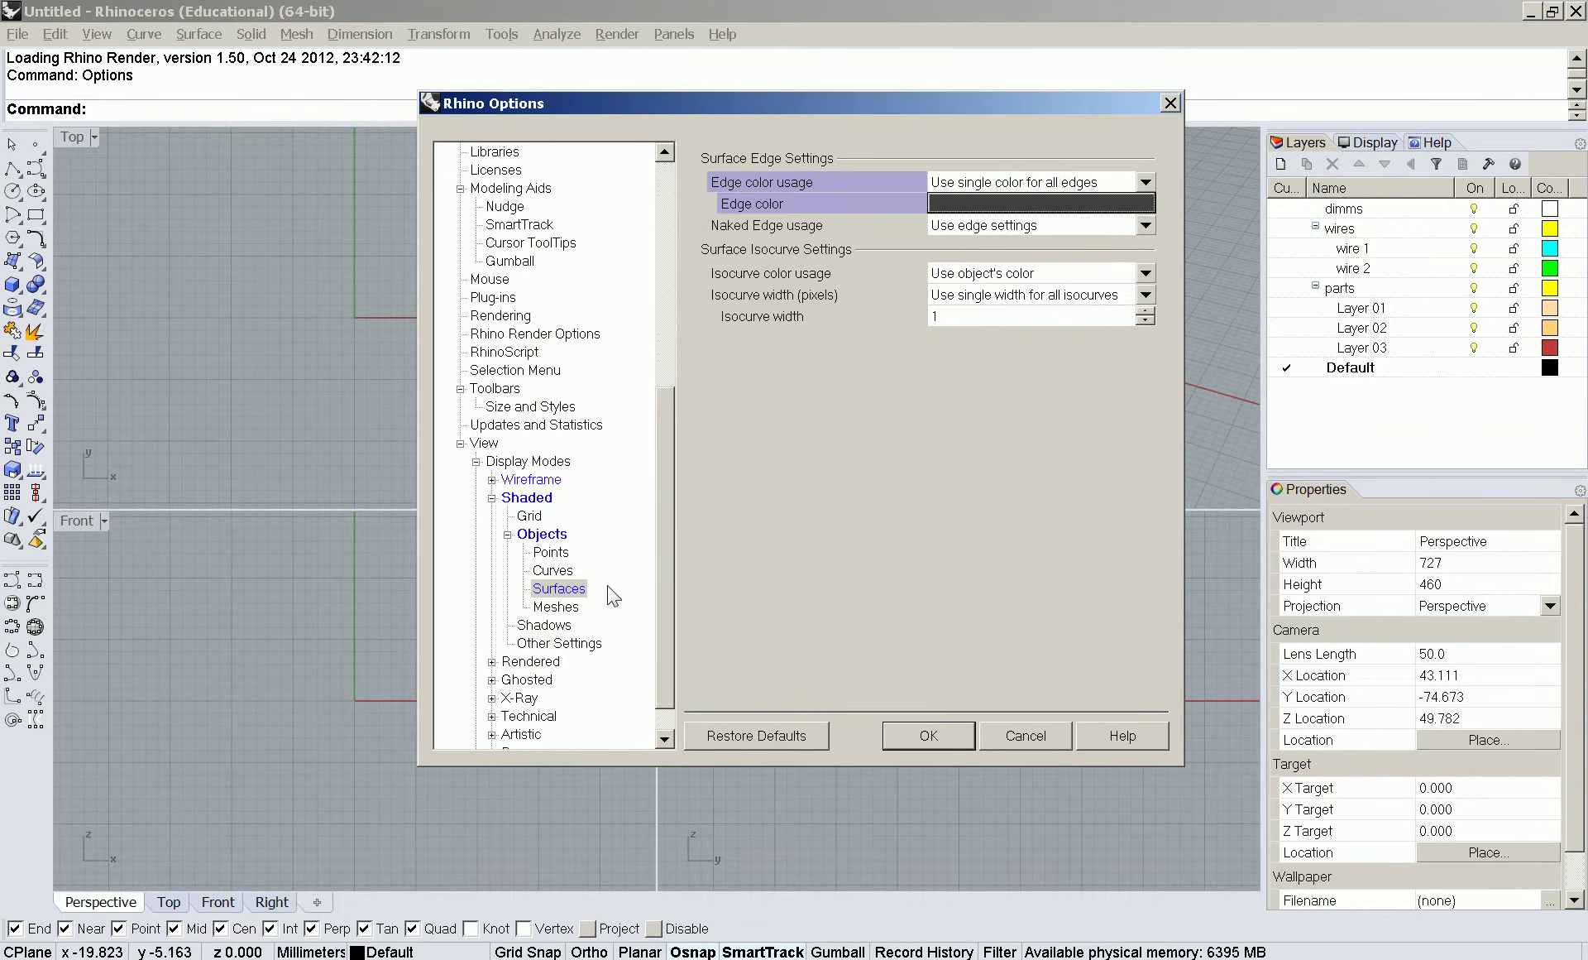
# - Set the isocurve color usage for surfaces in the Shaded display mode to Use single color for all isocurves
pyautogui.moveTo(757, 103); pyautogui.dragTo(625, 87)
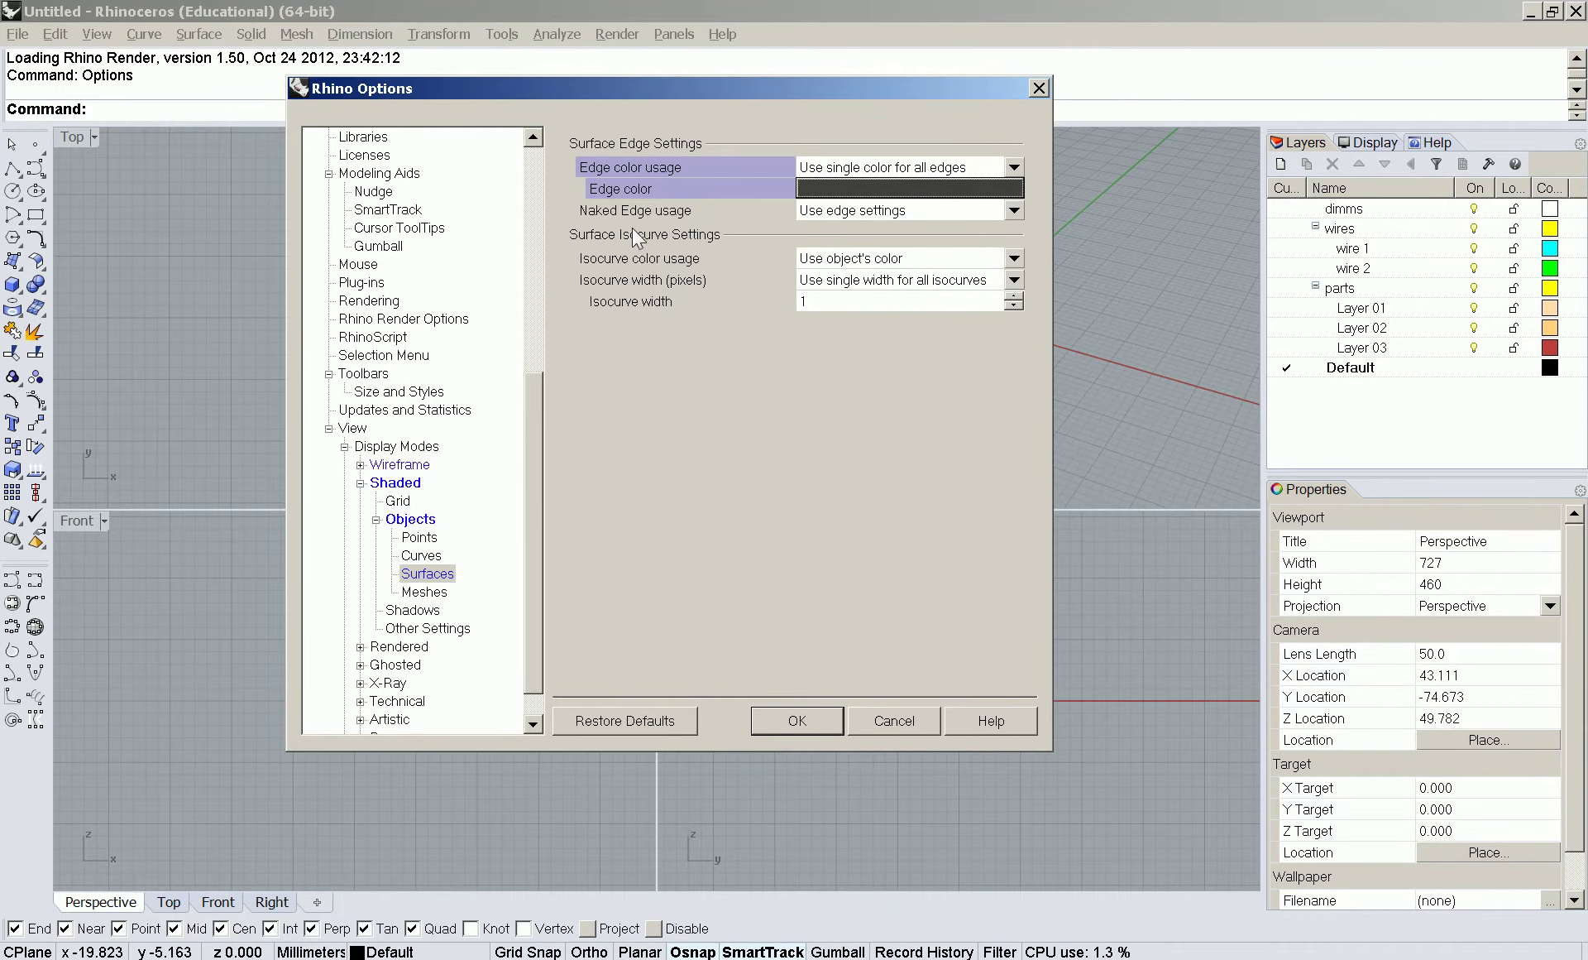
pyautogui.click(869, 260)
pyautogui.click(868, 298)
# - Change the single isocurve color of the Shaded display mode to dark gray and apply the options
pyautogui.click(869, 279)
pyautogui.click(521, 461)
pyautogui.scroll(-5, 512, 482)
pyautogui.scroll(-10, 510, 482)
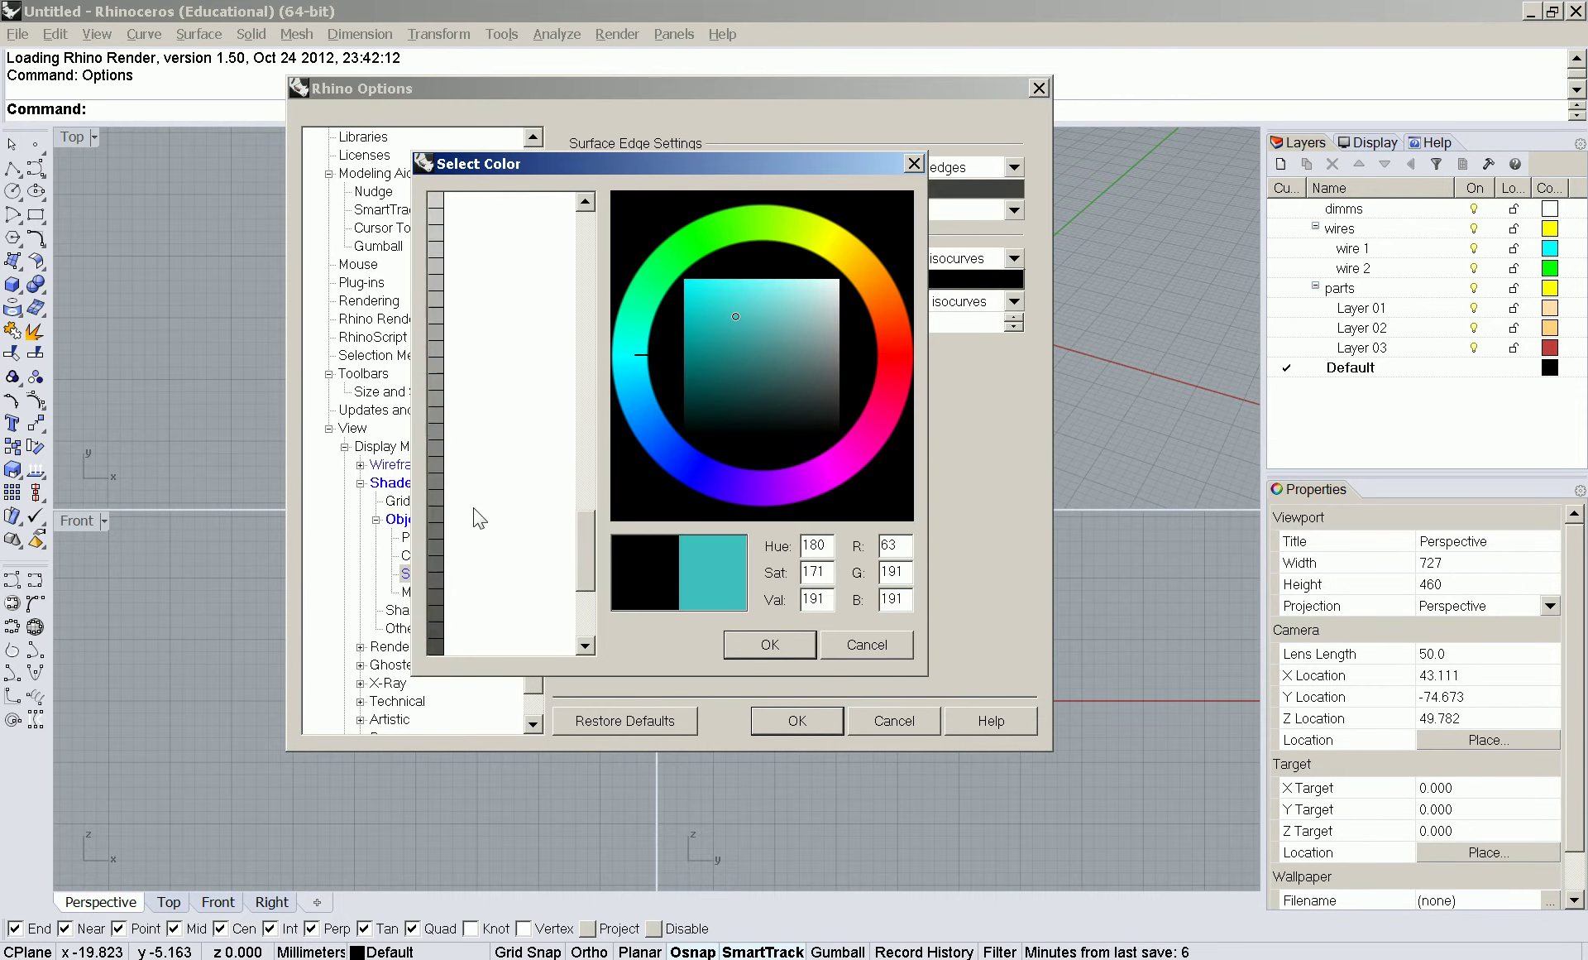
pyautogui.click(469, 544)
pyautogui.doubleClick(469, 546)
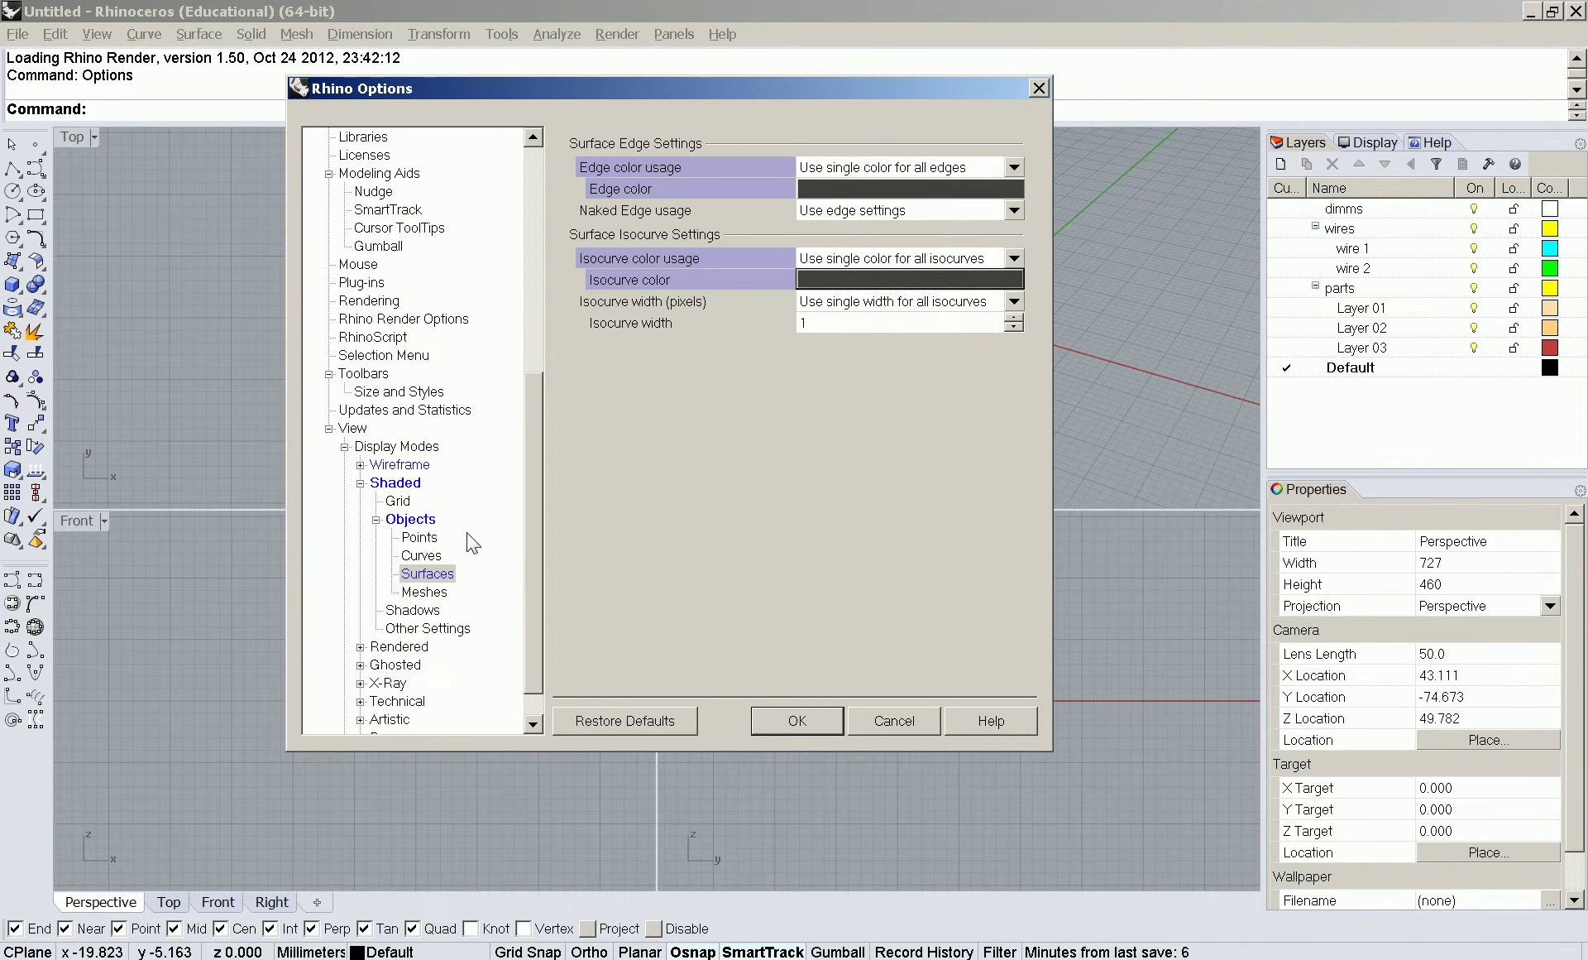
pyautogui.click(770, 717)
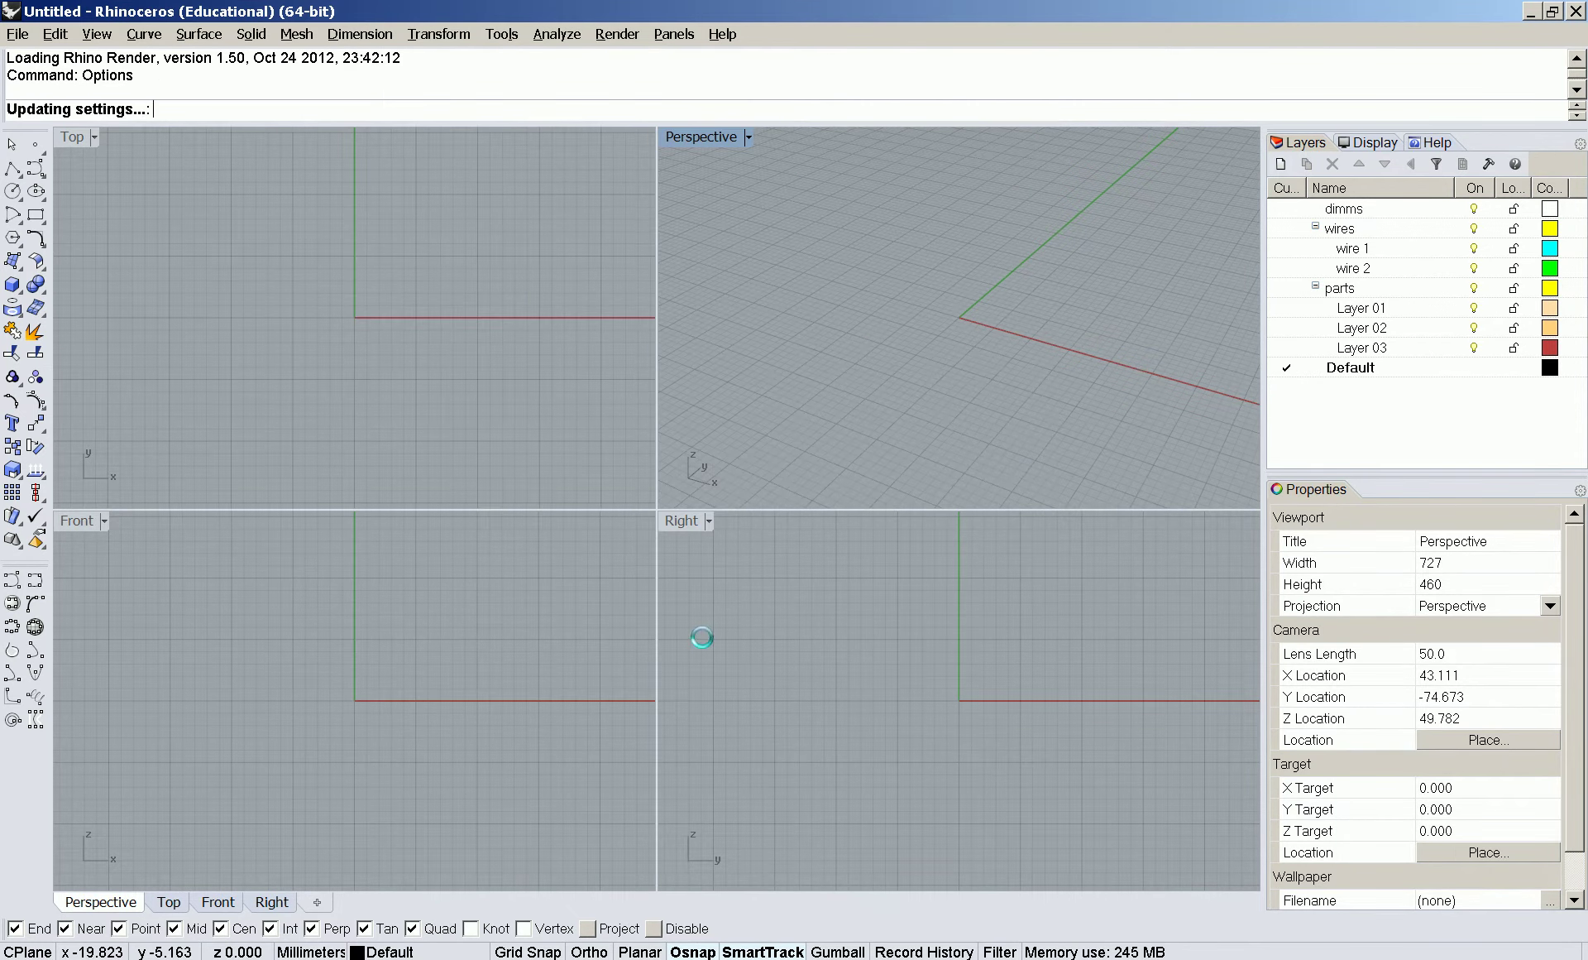
# - Create a test sphere by center and radius near the origin in the Perspective viewport
pyautogui.click(13, 283)
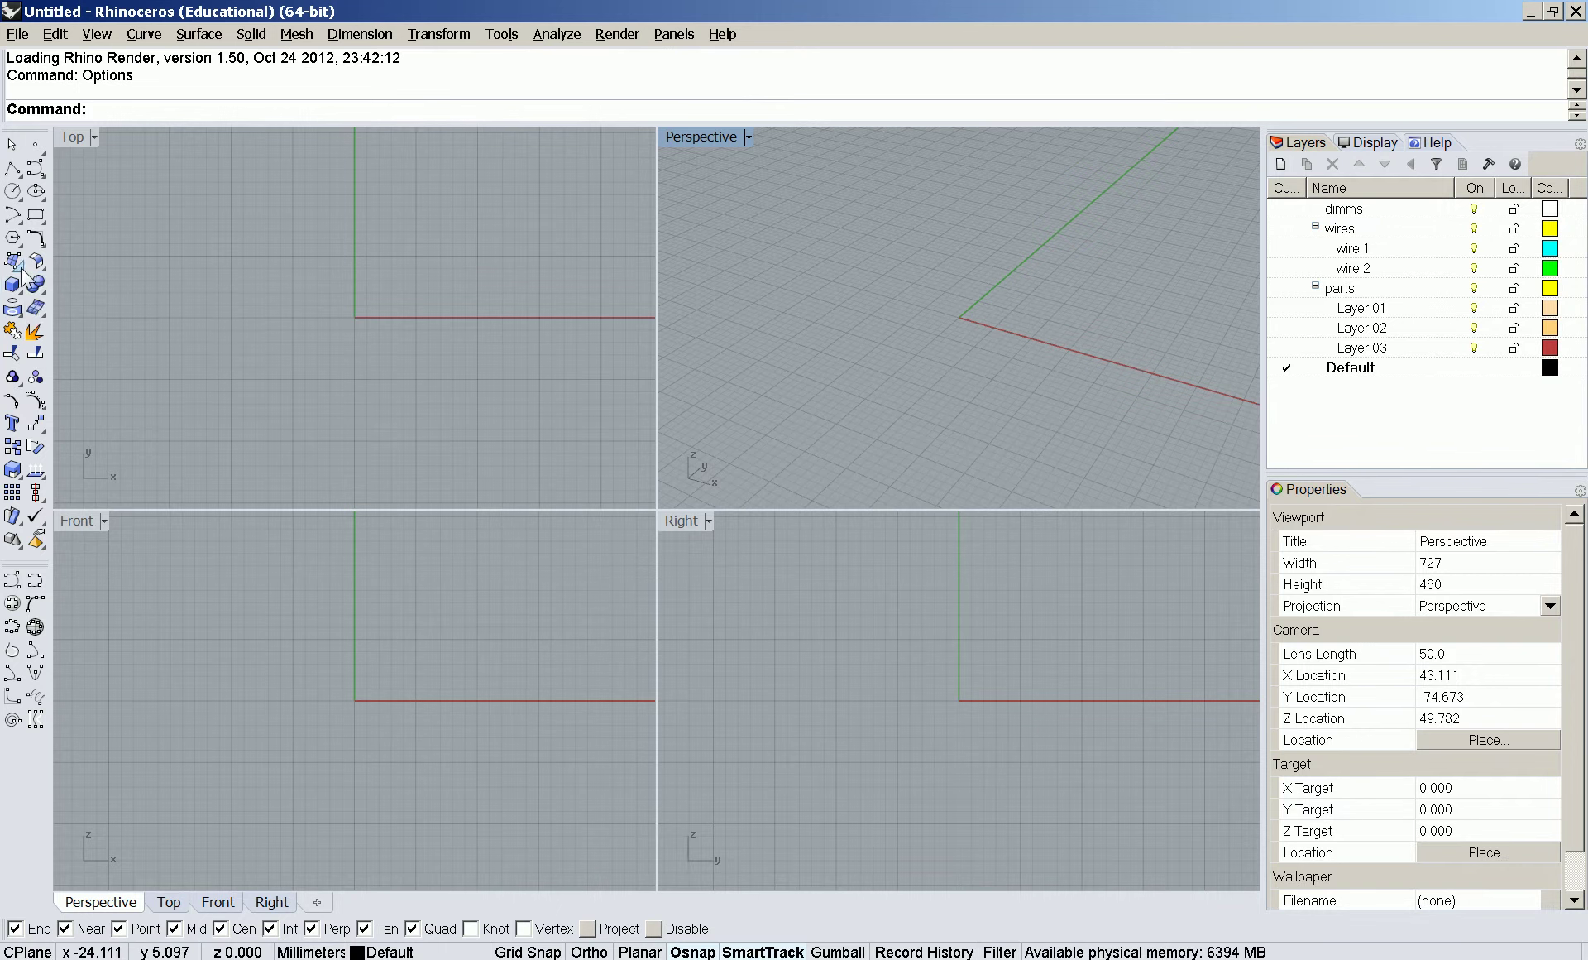
pyautogui.click(12, 288)
pyautogui.click(83, 298)
pyautogui.click(998, 399)
pyautogui.click(966, 447)
pyautogui.scroll(-5, 969, 296)
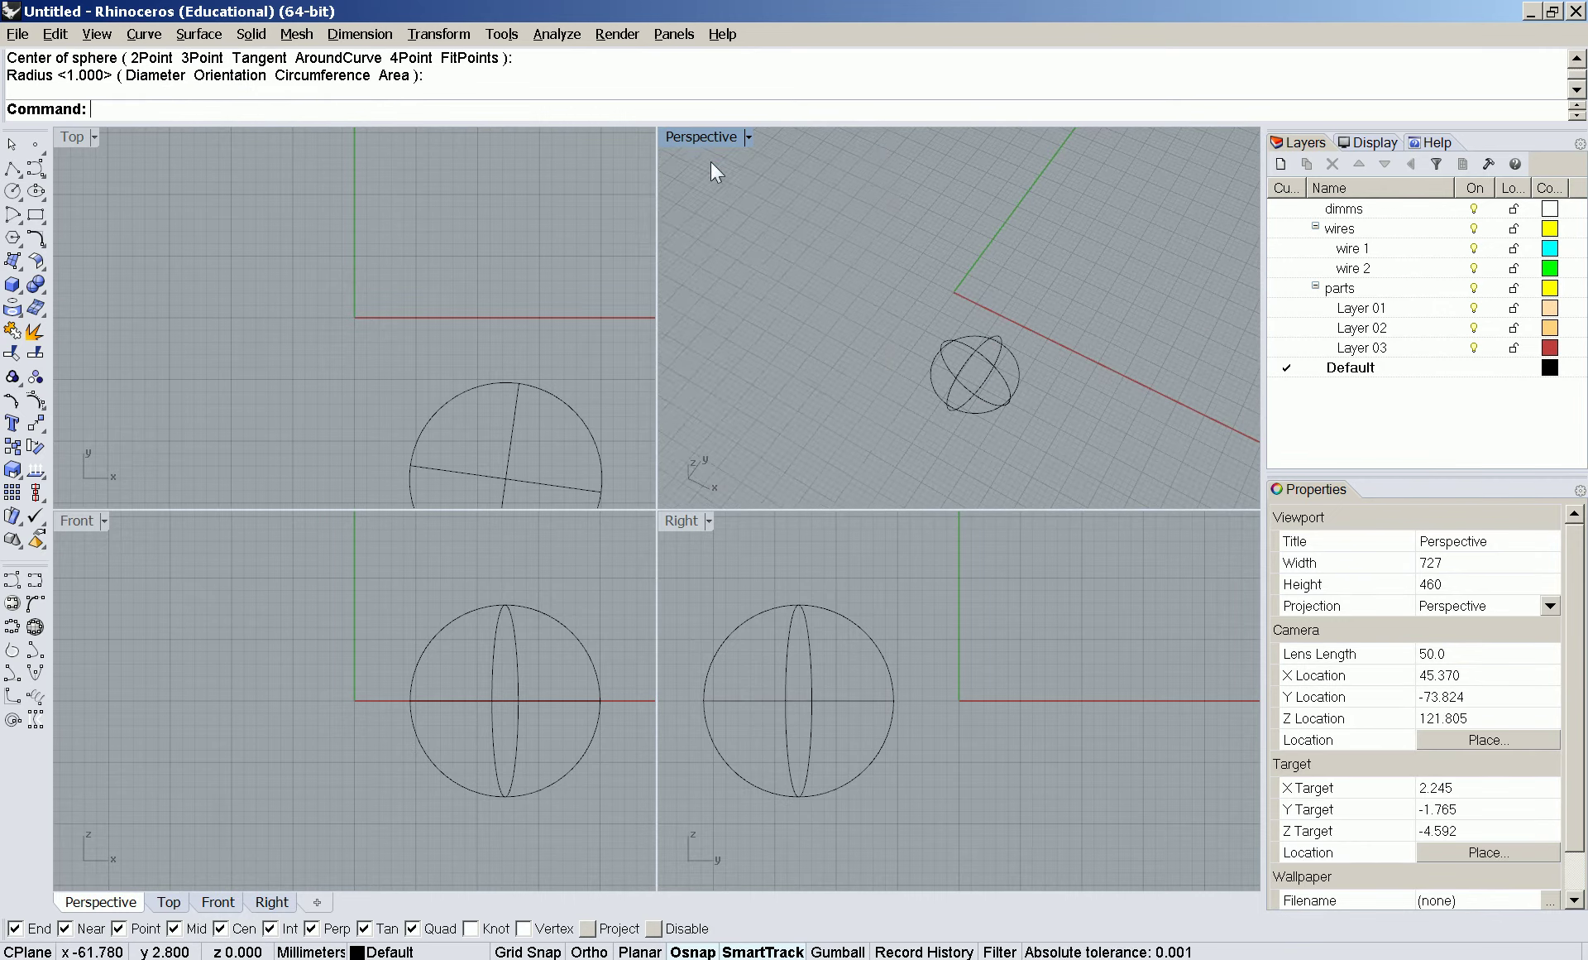
# - Set the Perspective viewport to the Shaded display mode and inspect the sphere's shading and isocurves
pyautogui.click(702, 136)
pyautogui.click(703, 211)
pyautogui.moveTo(1005, 383); pyautogui.dragTo(971, 349, button='right')
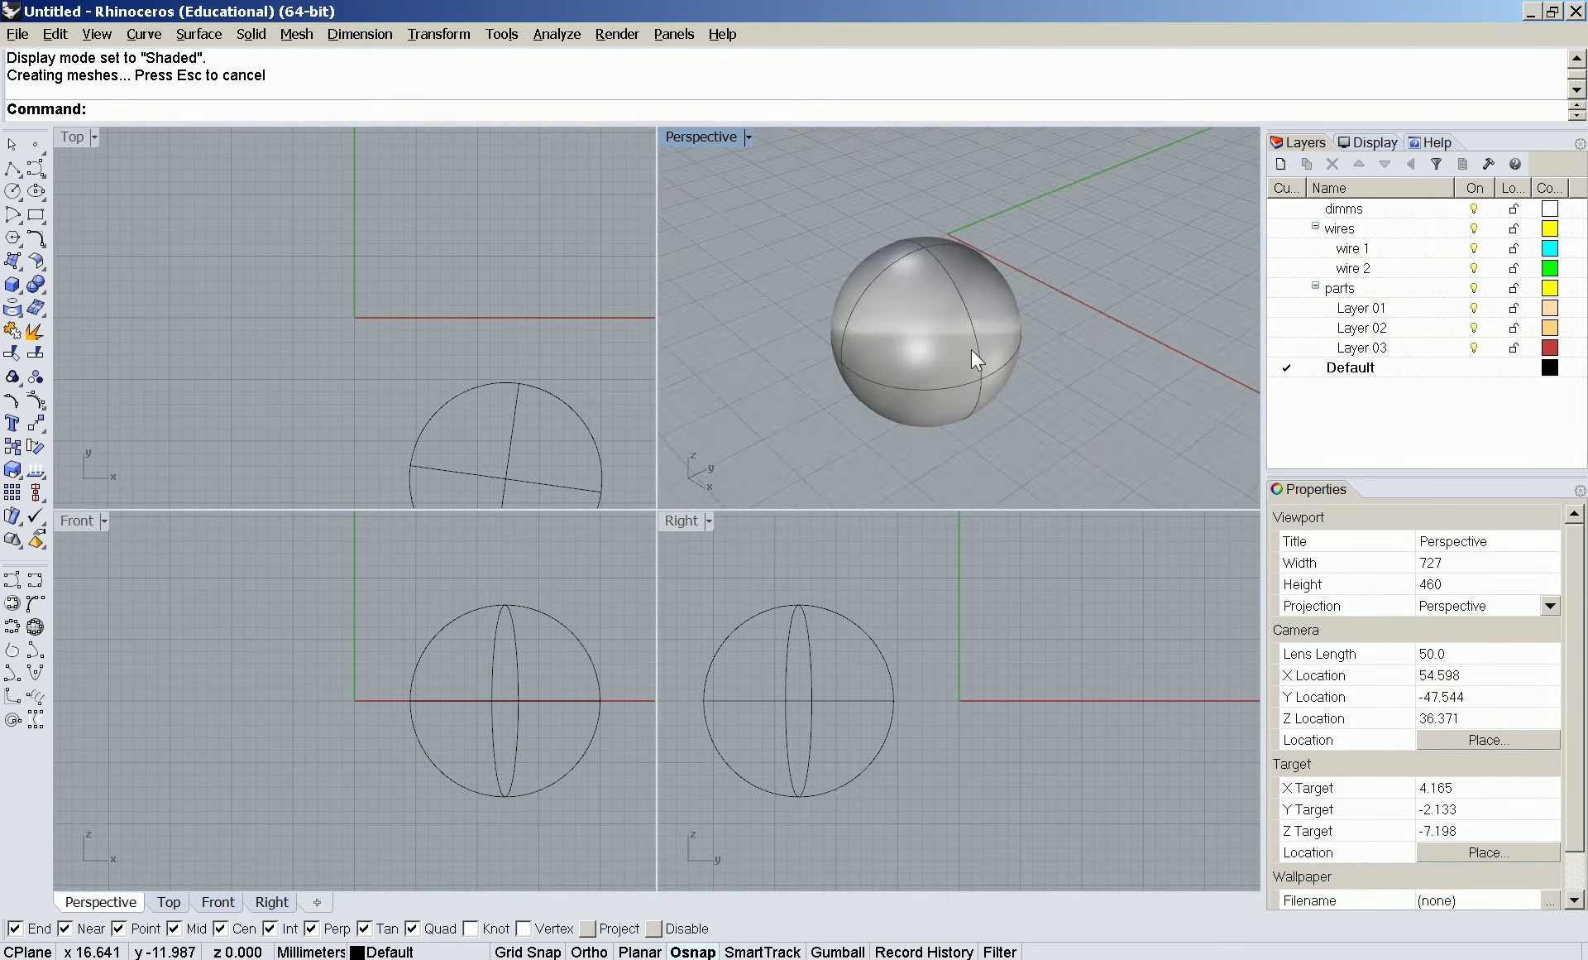
pyautogui.scroll(5, 931, 211)
pyautogui.scroll(-5, 931, 215)
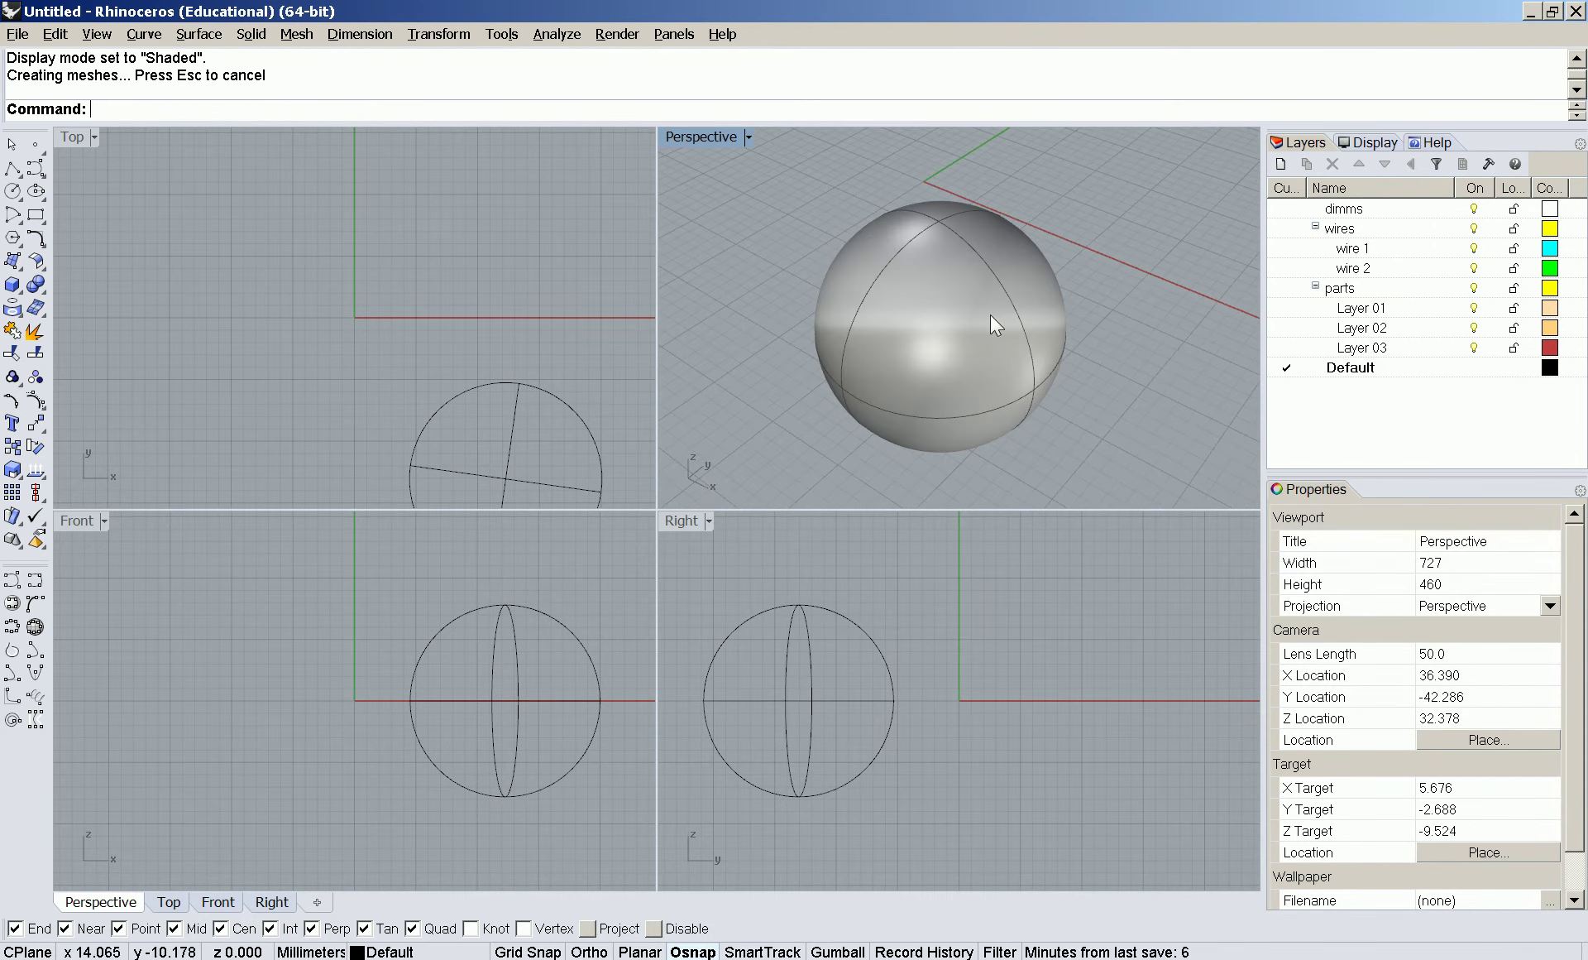
# - Move the sphere to Layer 03 and clear the selection
pyautogui.moveTo(1232, 239); pyautogui.dragTo(781, 400)
pyautogui.rightClick(1357, 347)
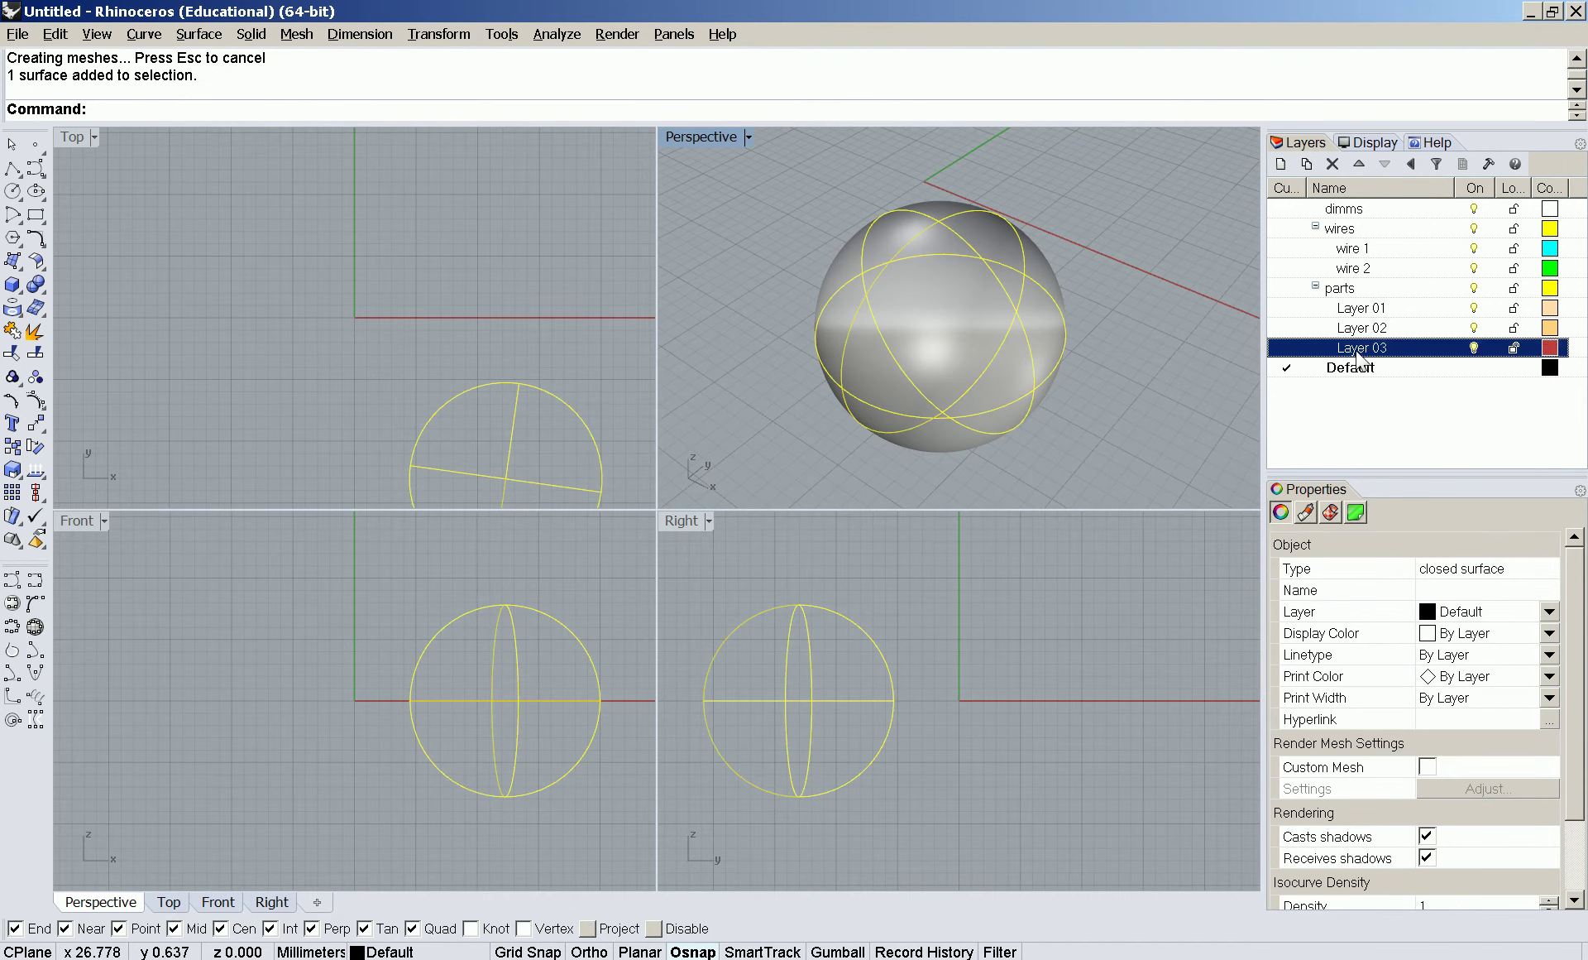
pyautogui.click(1417, 695)
pyautogui.press('Escape')
# - Inspect the sphere's shading in its layer color, then cut the sphere from the model
pyautogui.moveTo(1017, 414); pyautogui.dragTo(1055, 360, button='right')
pyautogui.moveTo(1010, 234); pyautogui.dragTo(994, 310, button='right')
pyautogui.click(981, 331)
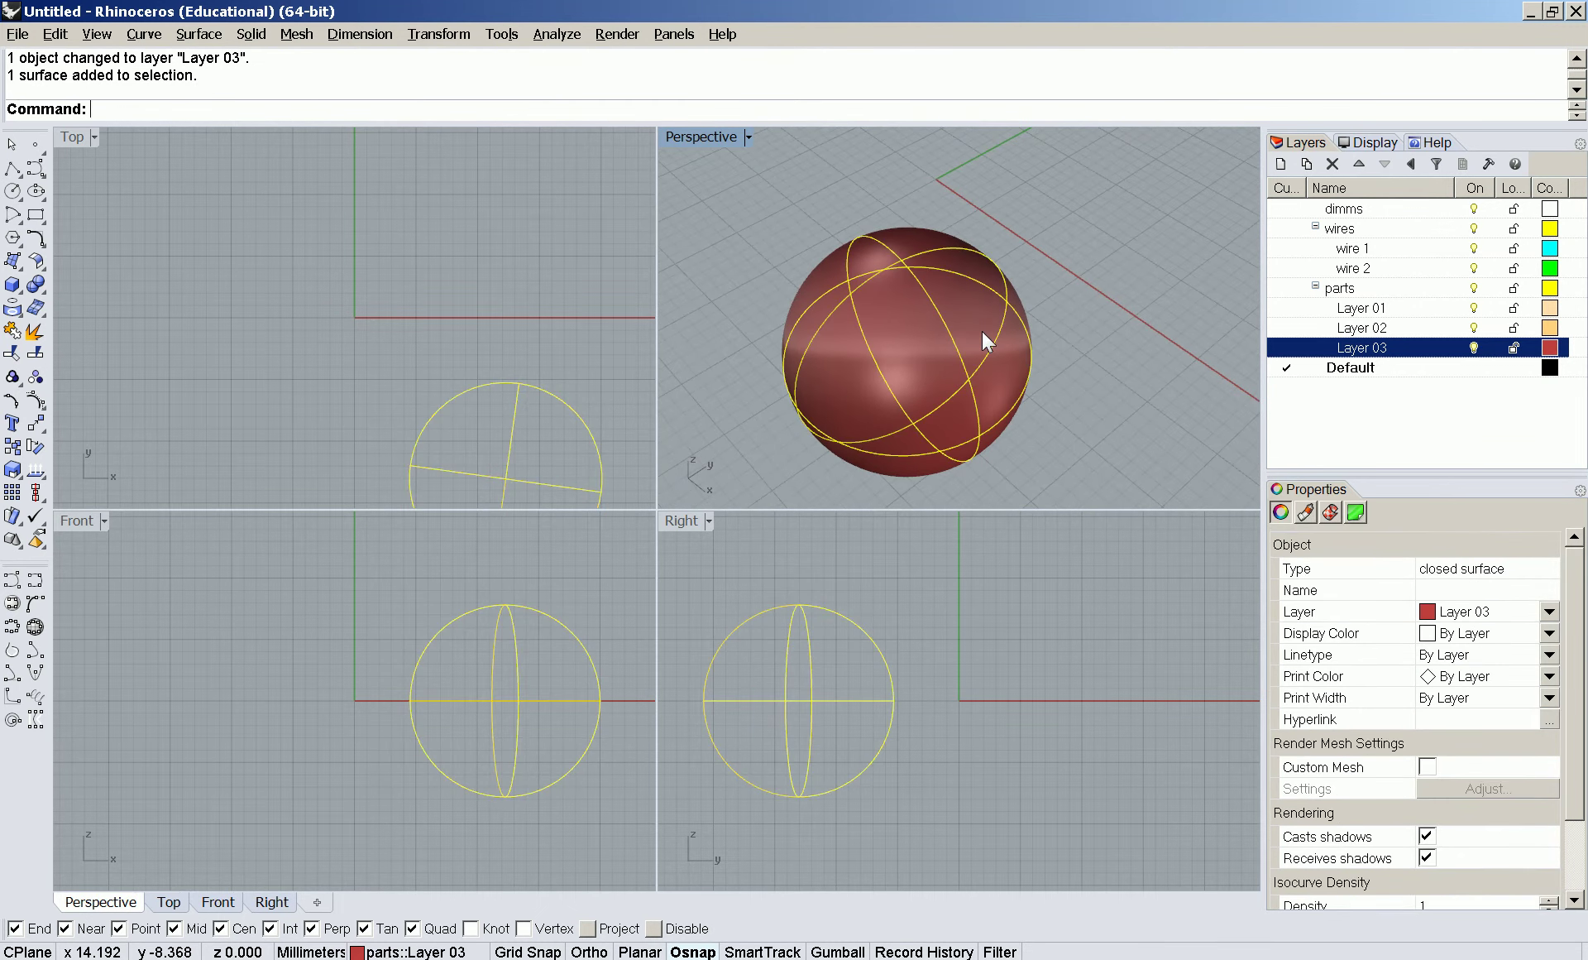
pyautogui.hotkey('ctrl', 'x')
# - Set the gloss intensity and gloss finish of the Shaded mode's custom object material to 0% and apply the options
pyautogui.hotkey('ctrl', 'shift', 'o')
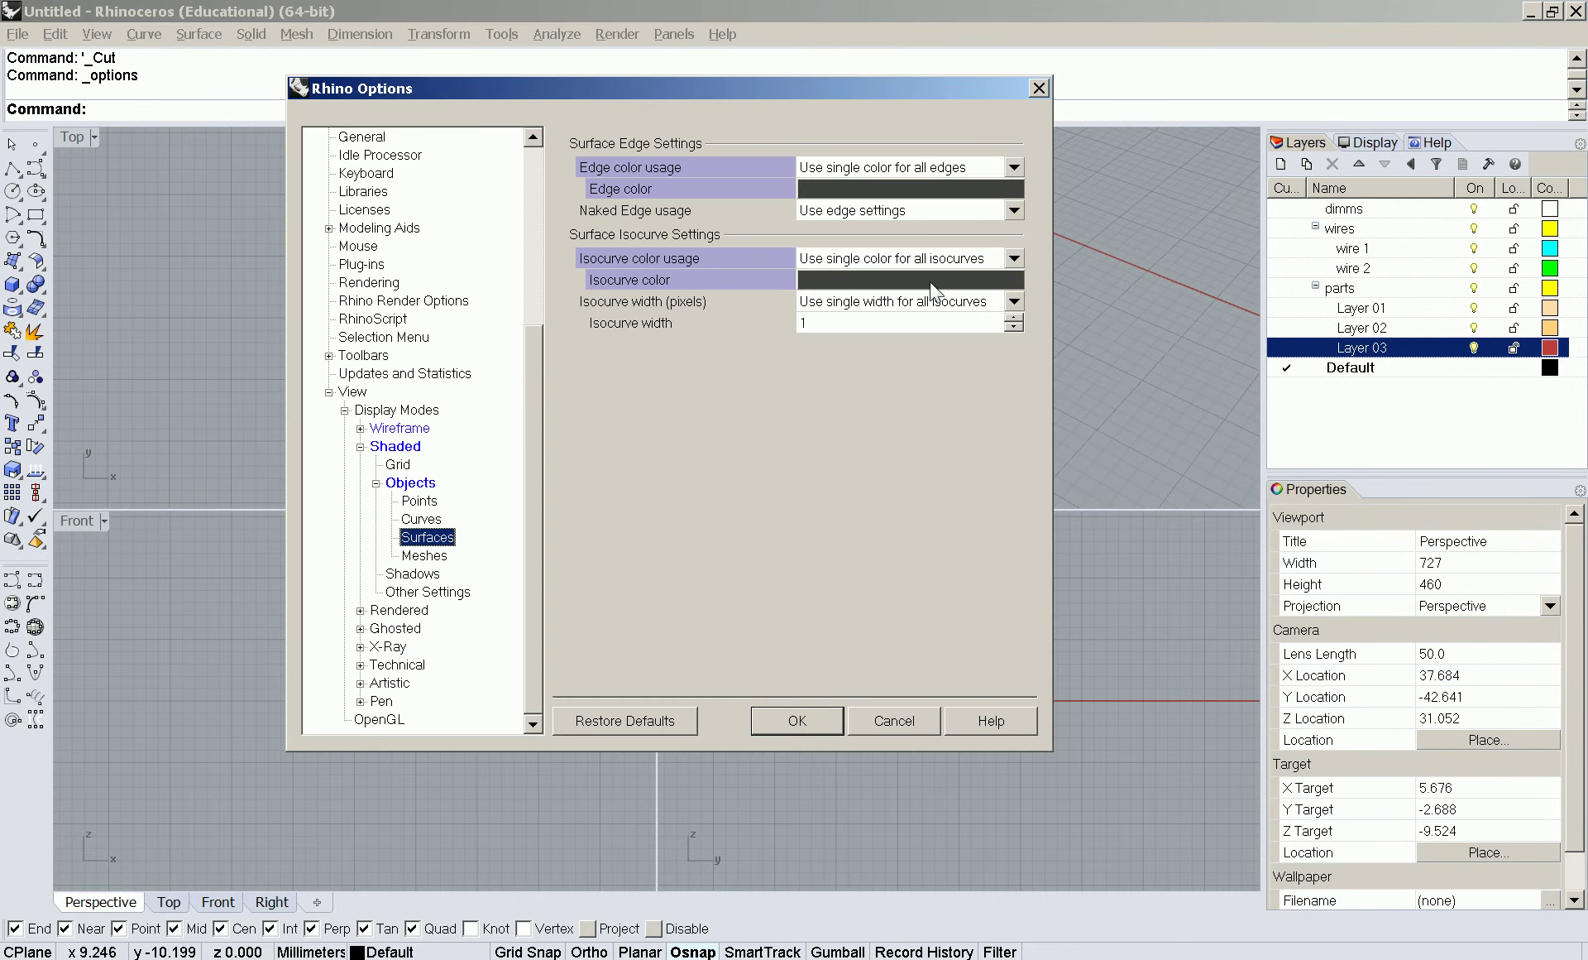
pyautogui.moveTo(451, 88); pyautogui.dragTo(543, 98)
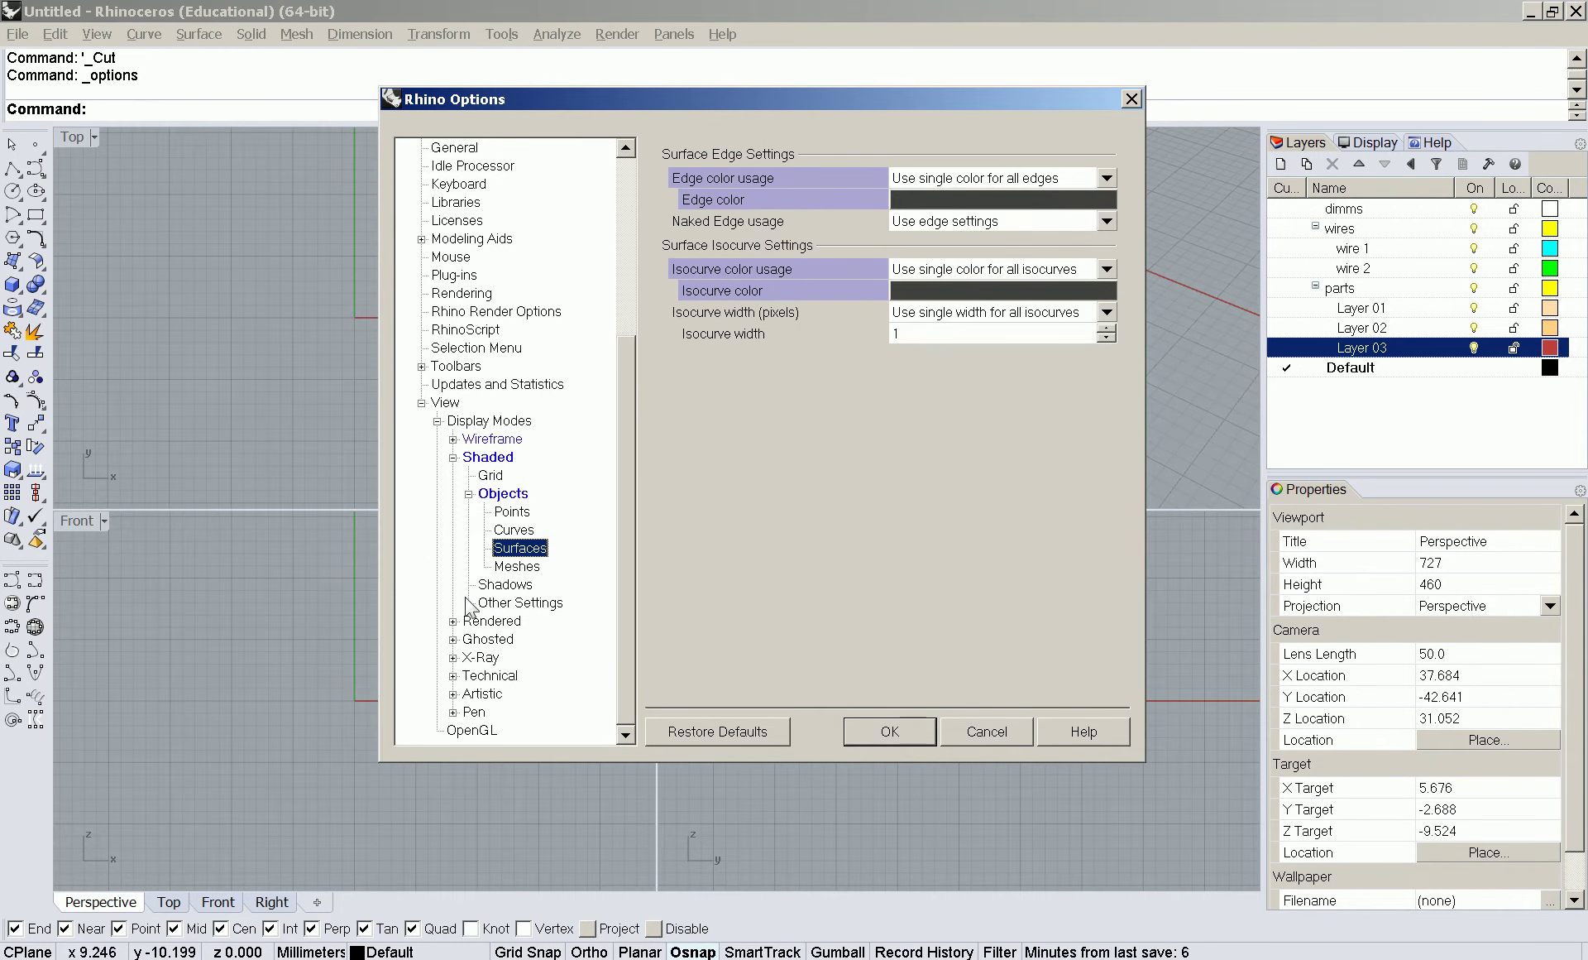
pyautogui.click(502, 495)
pyautogui.click(488, 457)
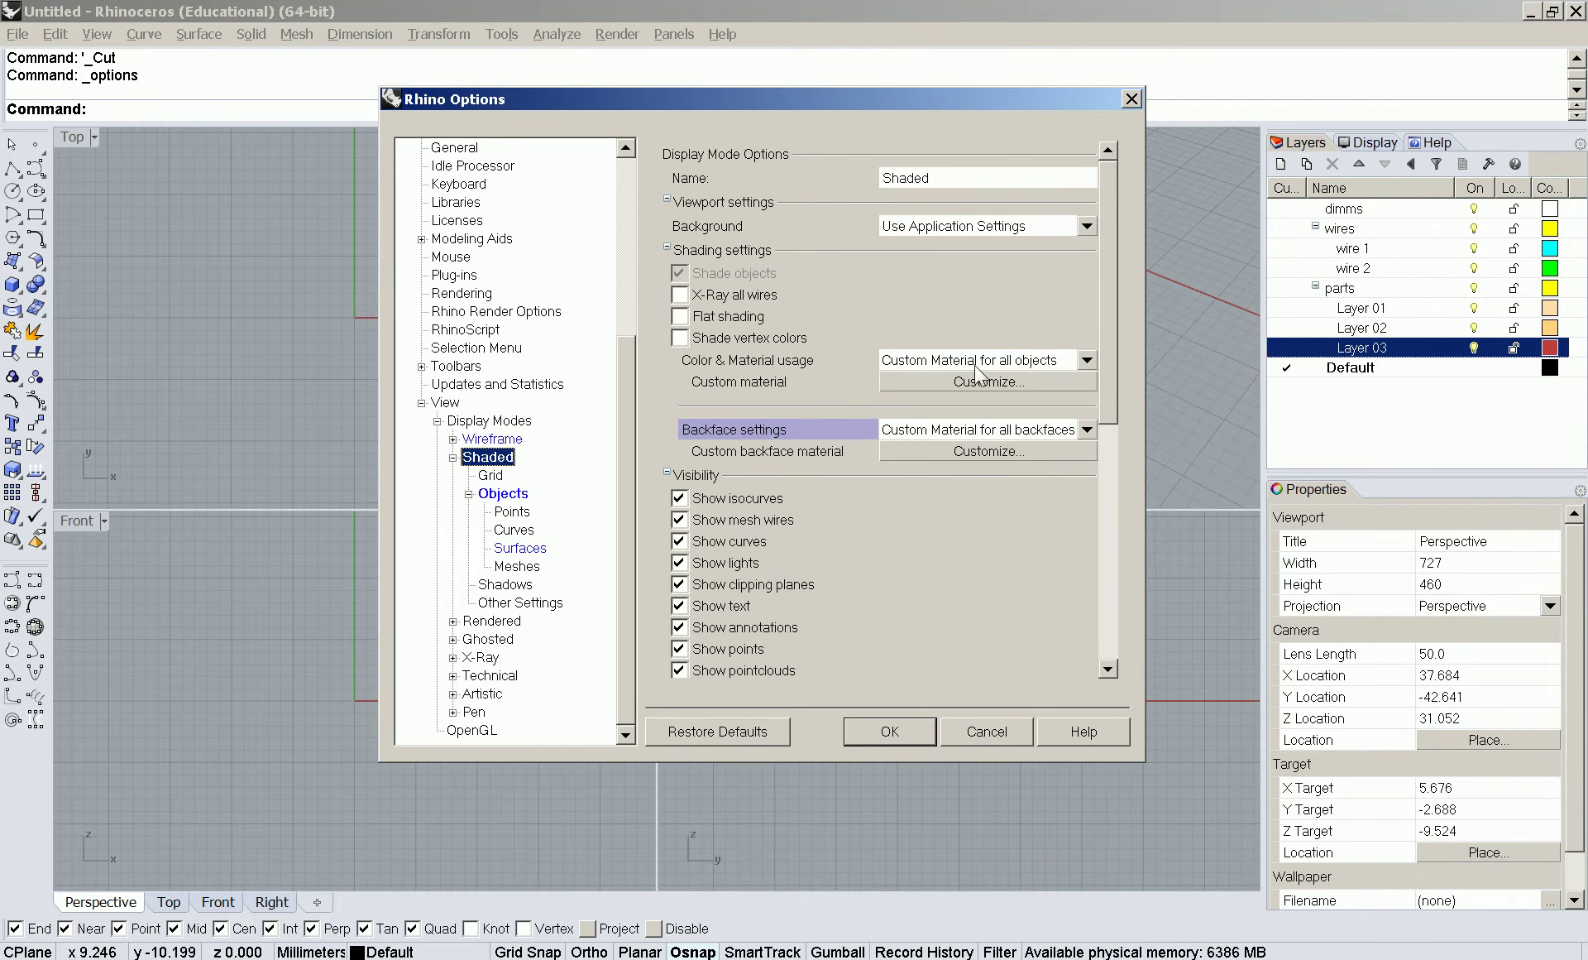
pyautogui.click(1057, 360)
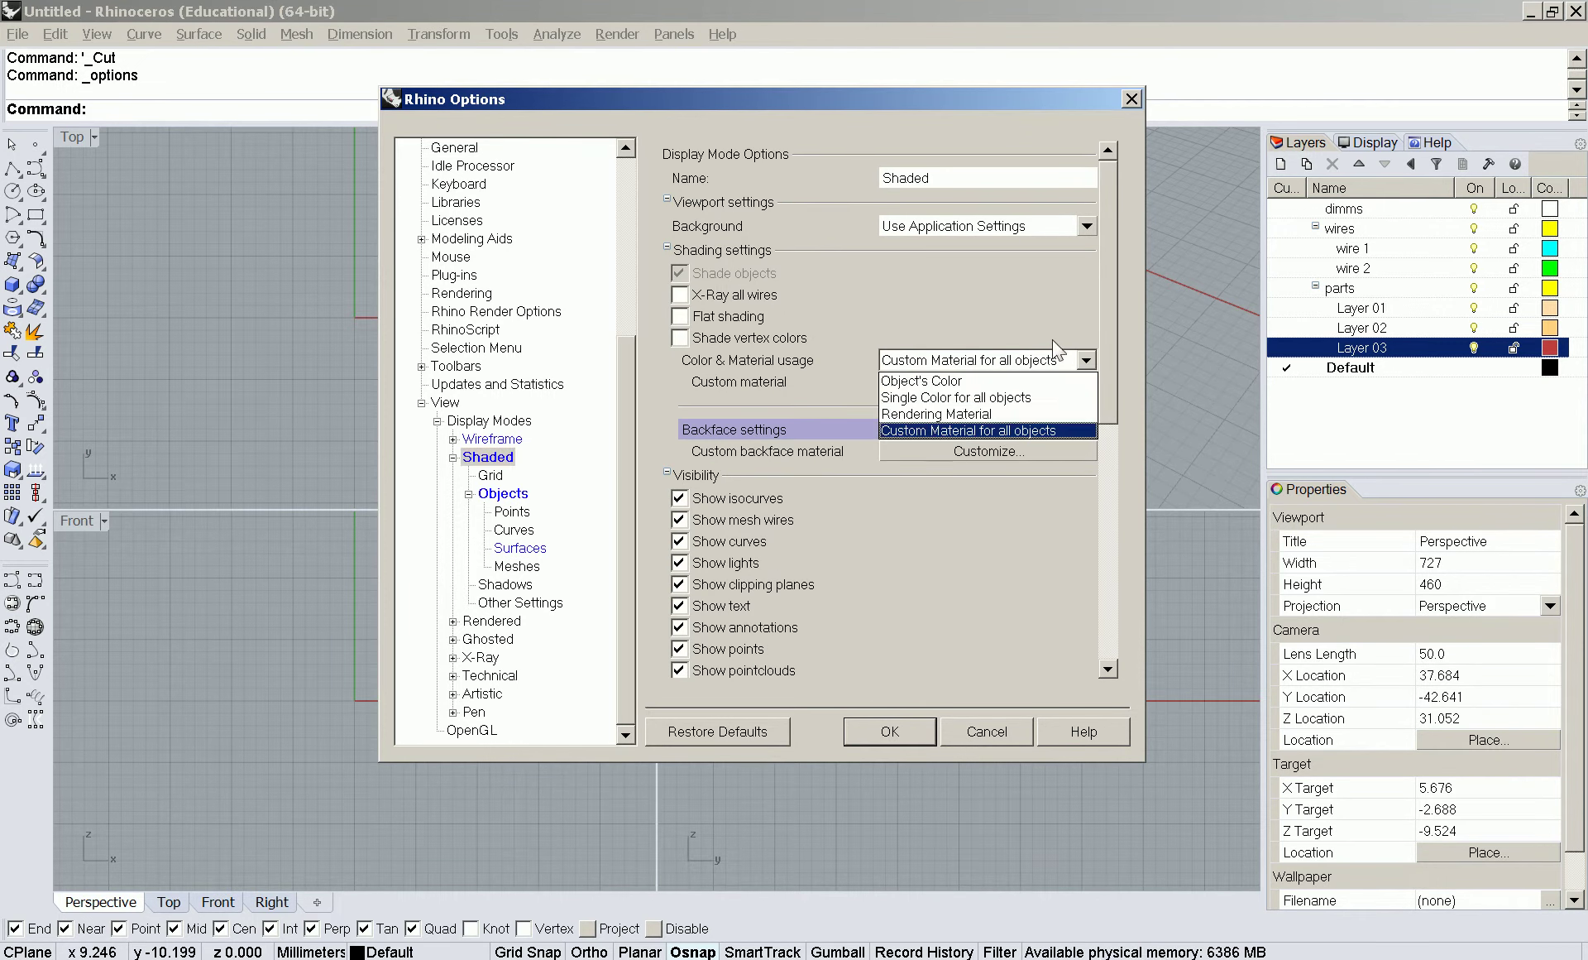
pyautogui.click(1018, 302)
pyautogui.click(1011, 383)
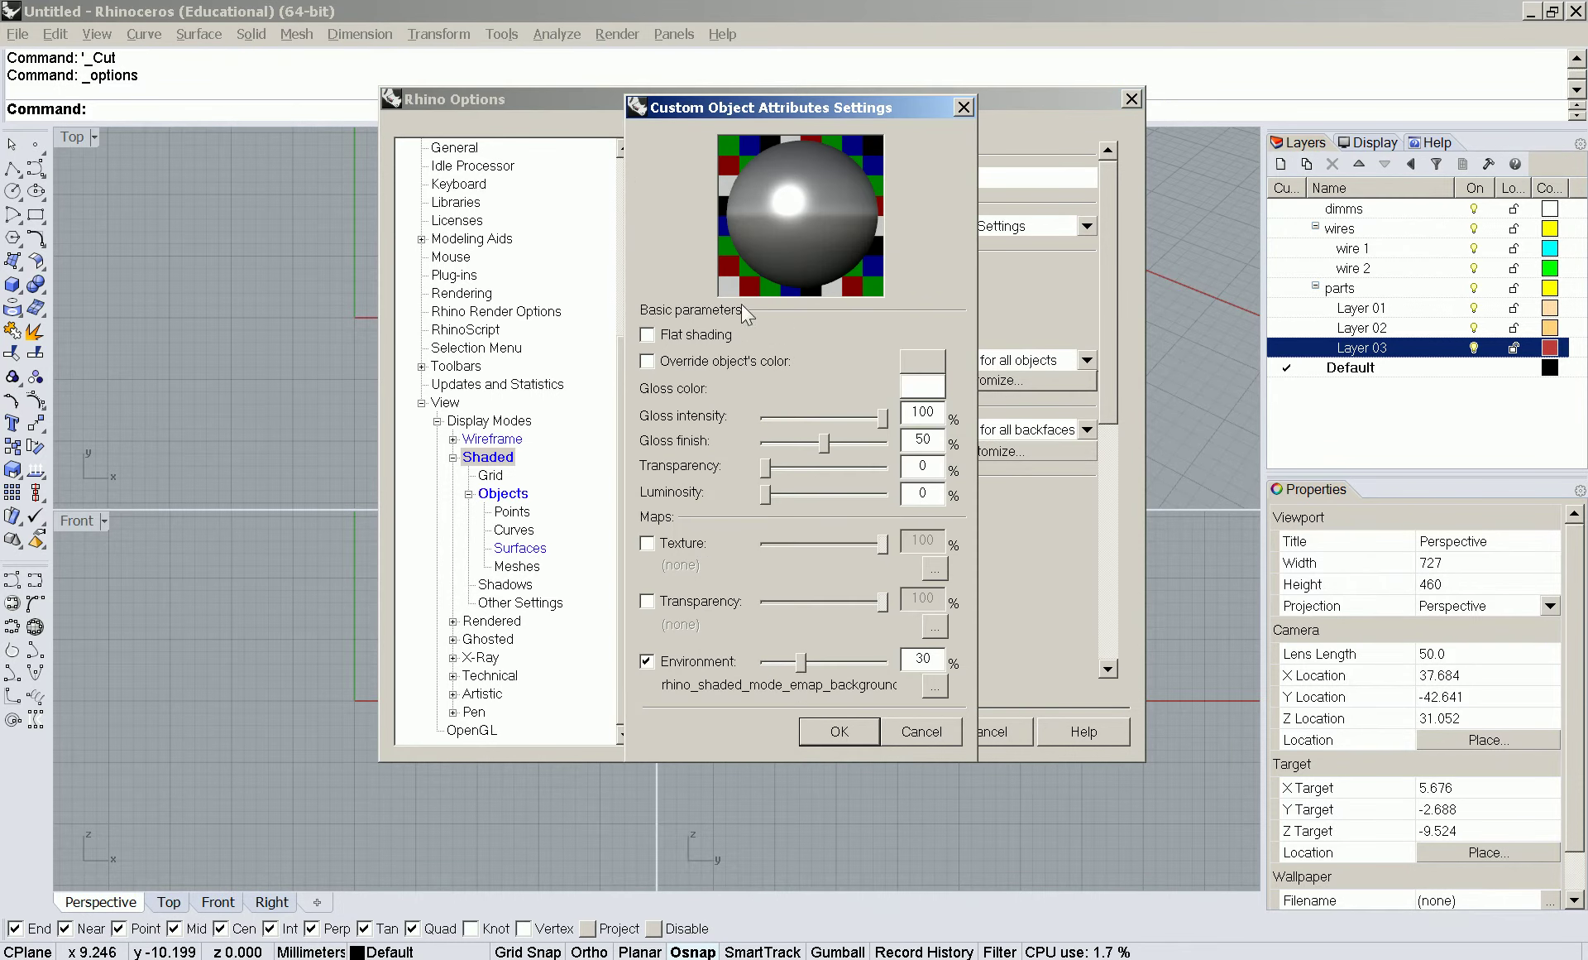
pyautogui.moveTo(824, 444); pyautogui.dragTo(691, 451)
pyautogui.moveTo(881, 418); pyautogui.dragTo(749, 420)
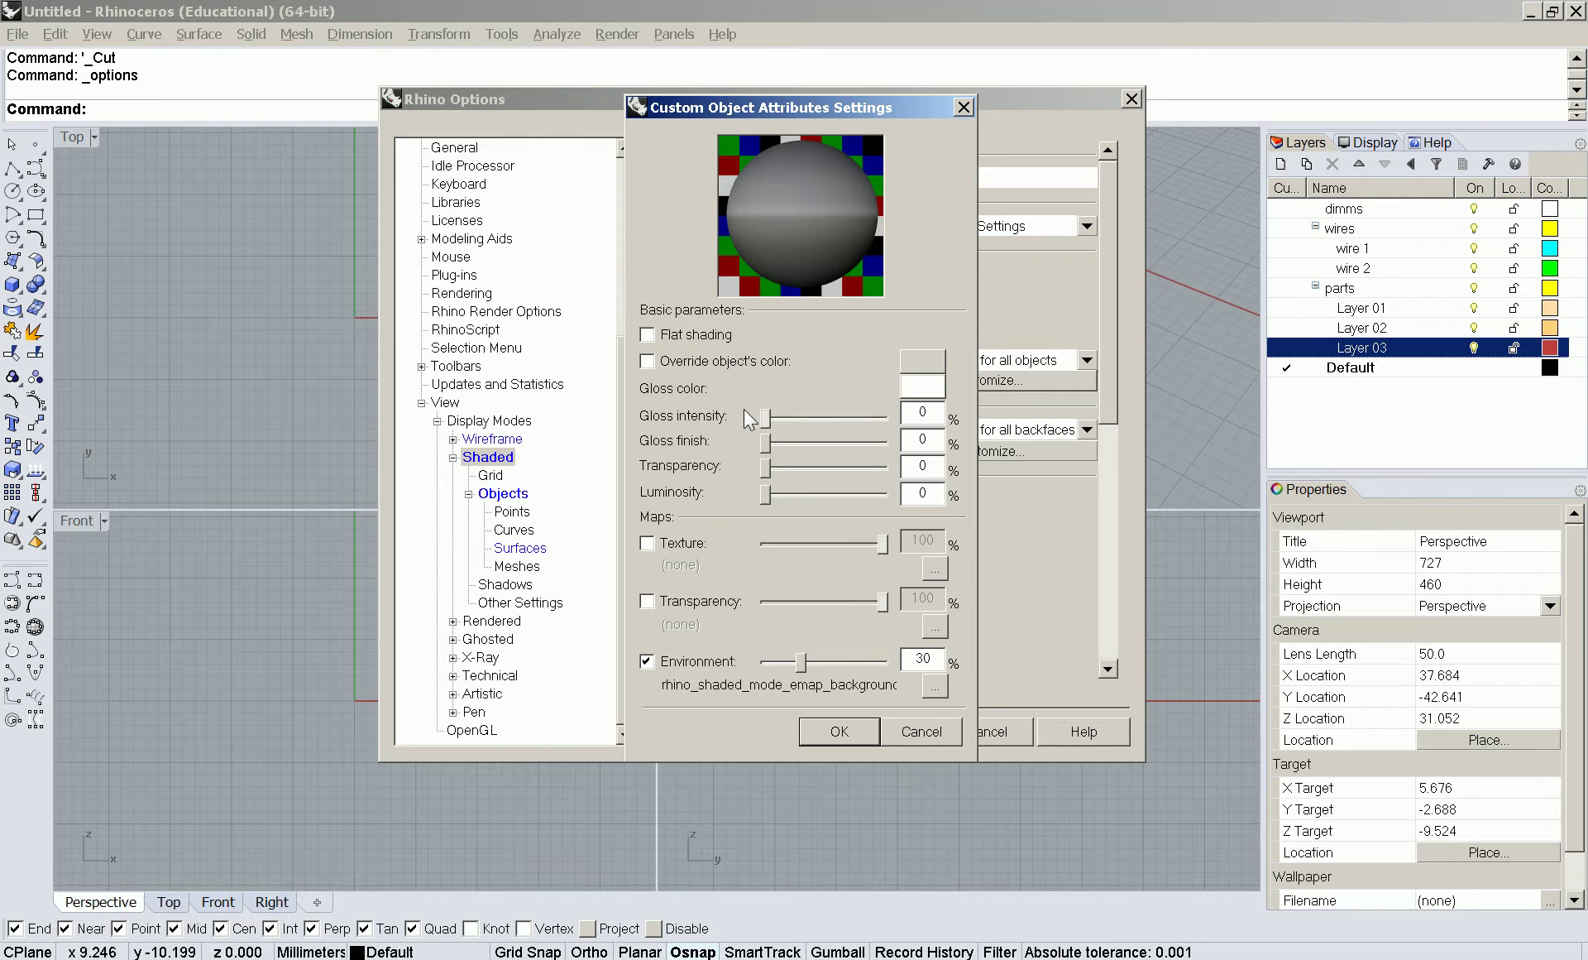
pyautogui.click(842, 730)
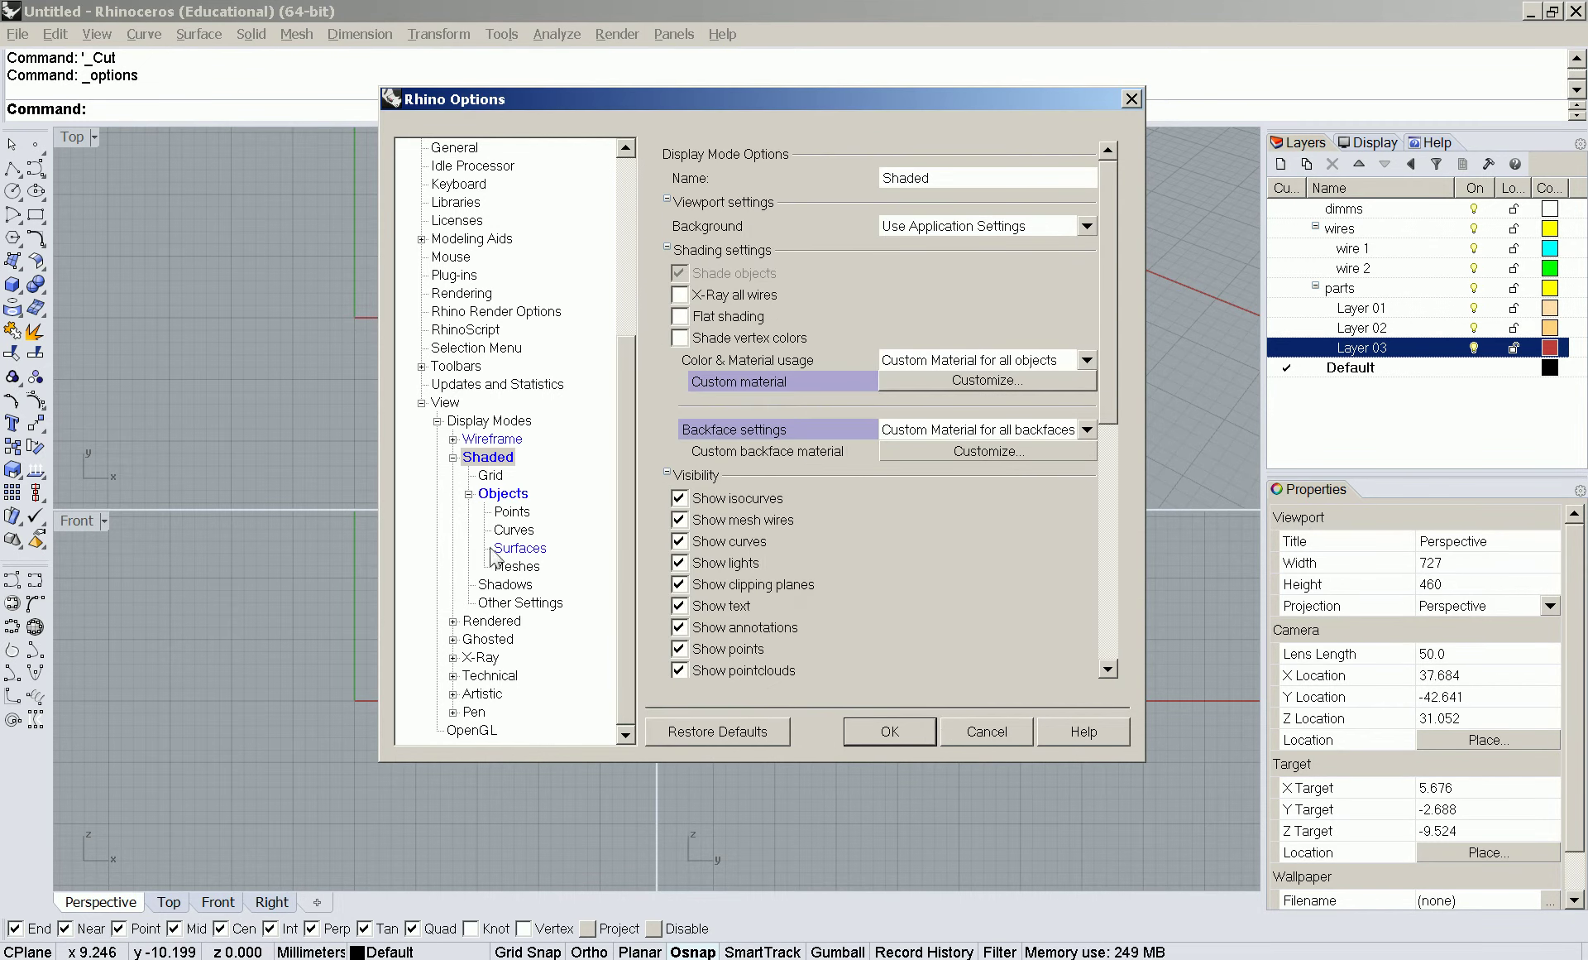
pyautogui.moveTo(1106, 424)
pyautogui.mouseDown()
pyautogui.moveTo(1109, 505)
pyautogui.moveTo(1116, 405)
pyautogui.mouseUp()
pyautogui.click(884, 731)
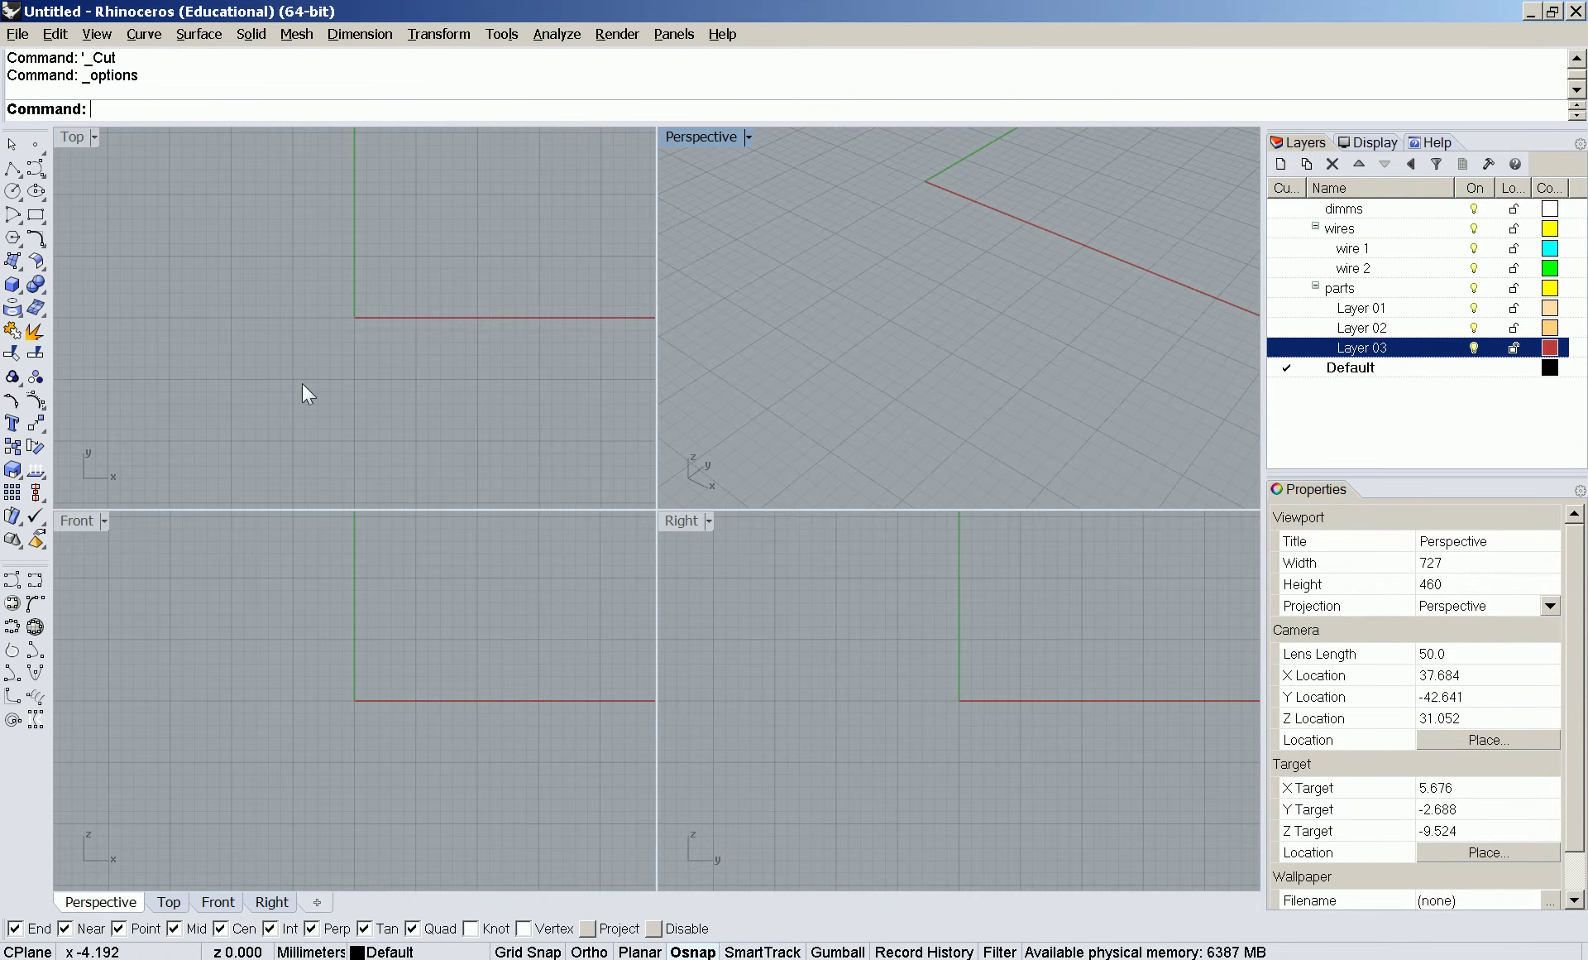
# - Set the gloss of the Ghosted display mode to 0 and change its transparency
pyautogui.rightClick(709, 315)
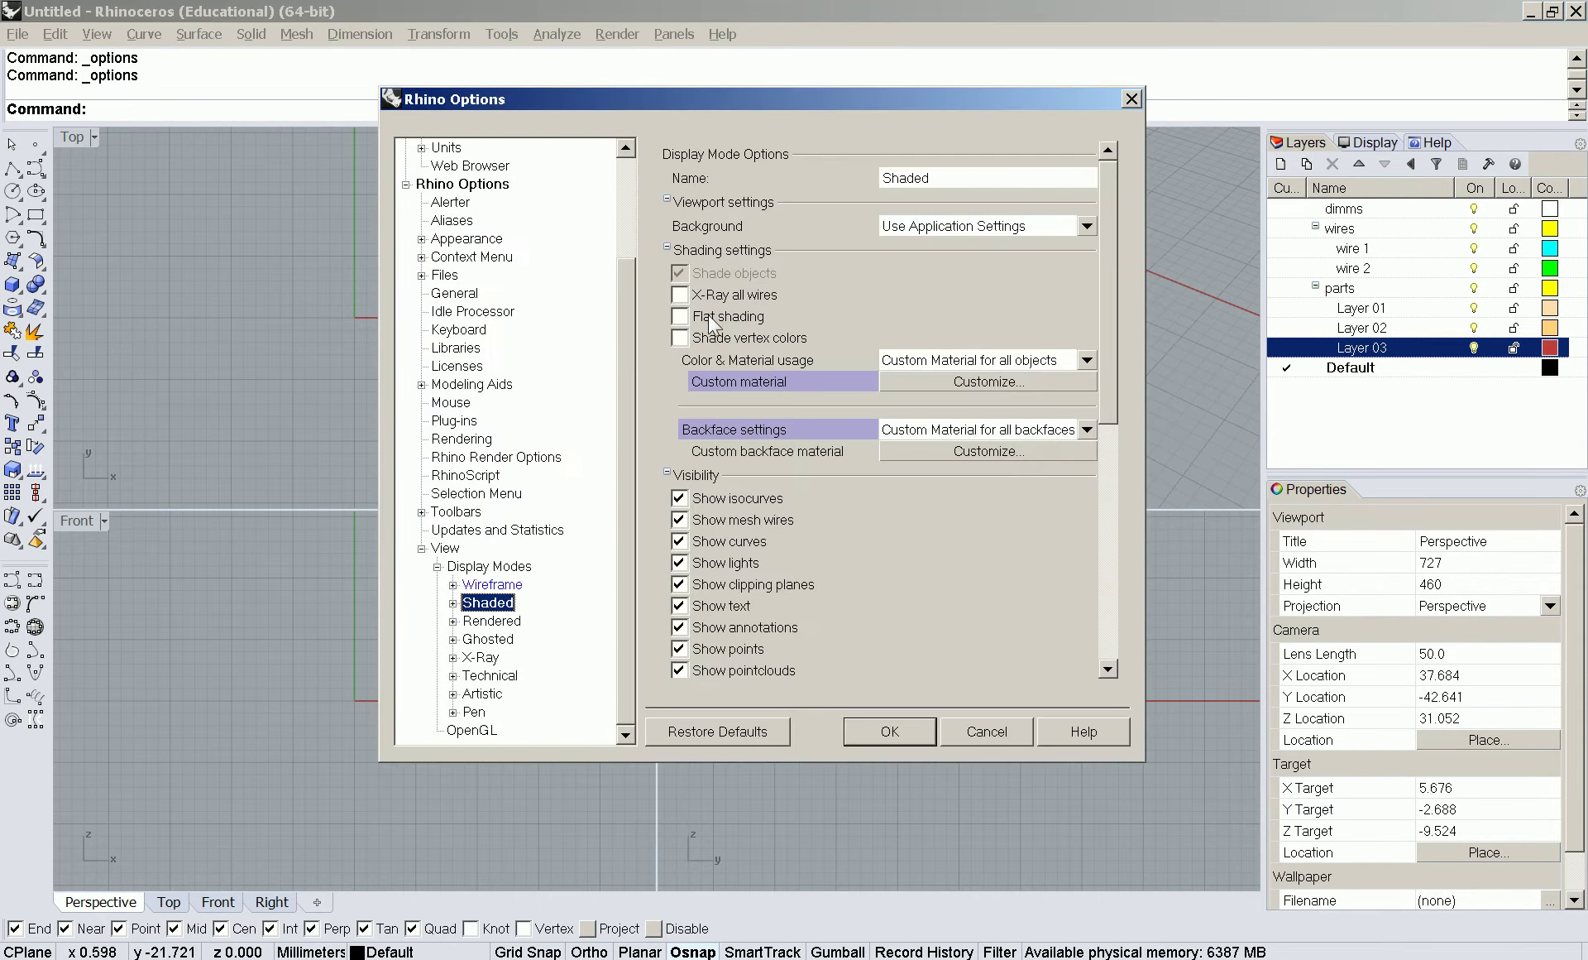
pyautogui.click(497, 620)
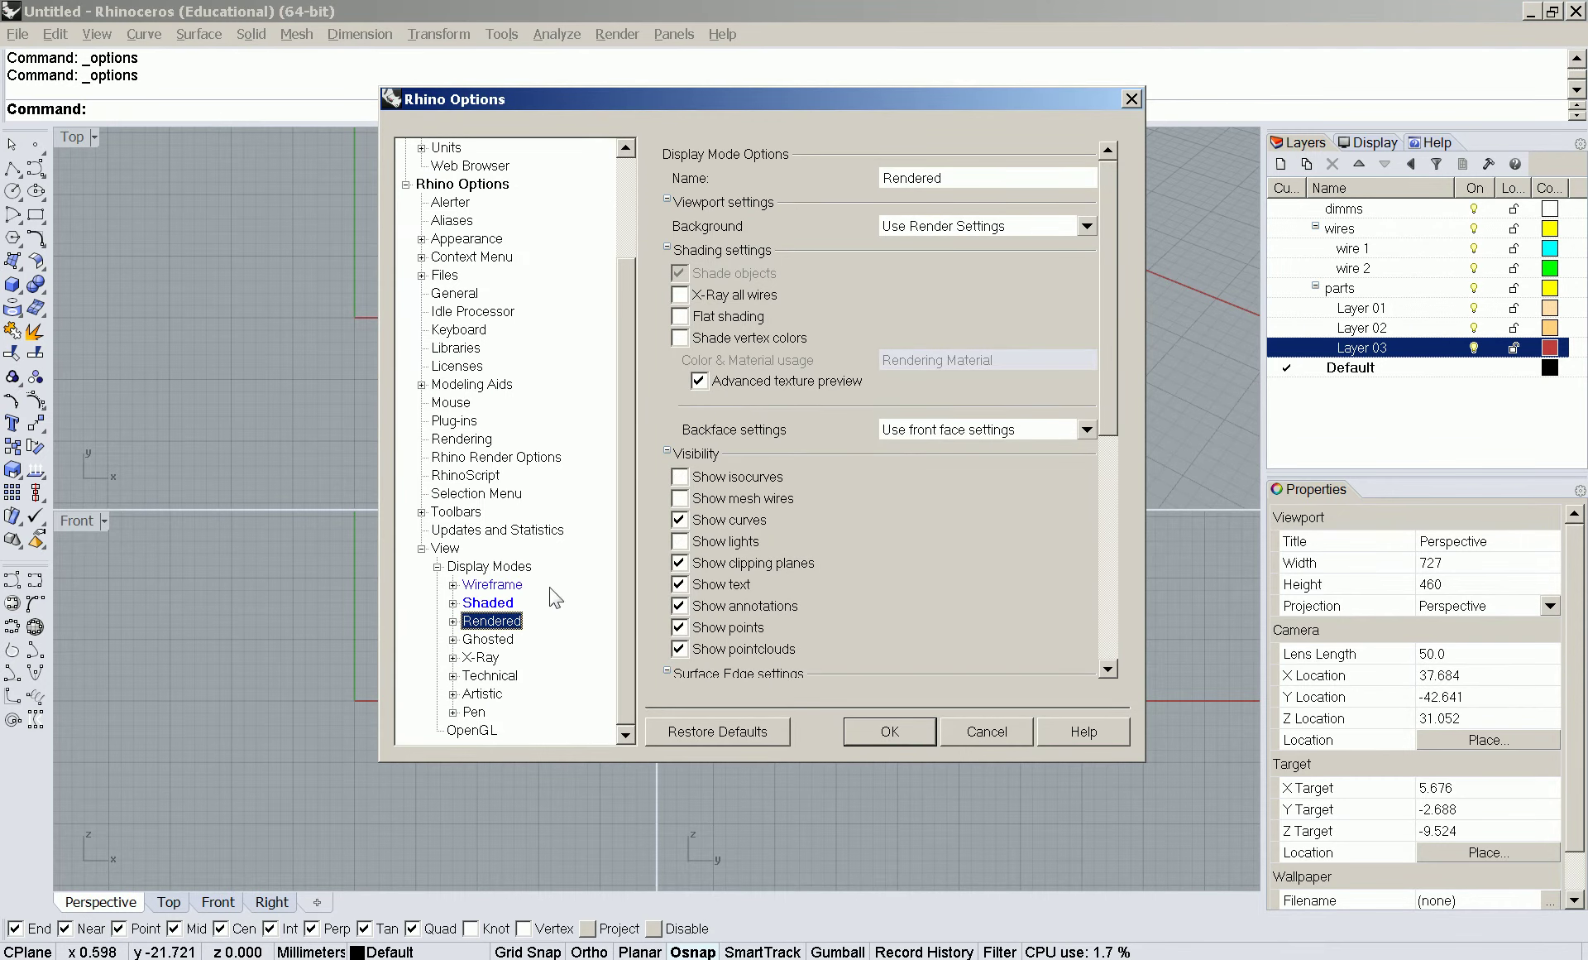
pyautogui.click(492, 640)
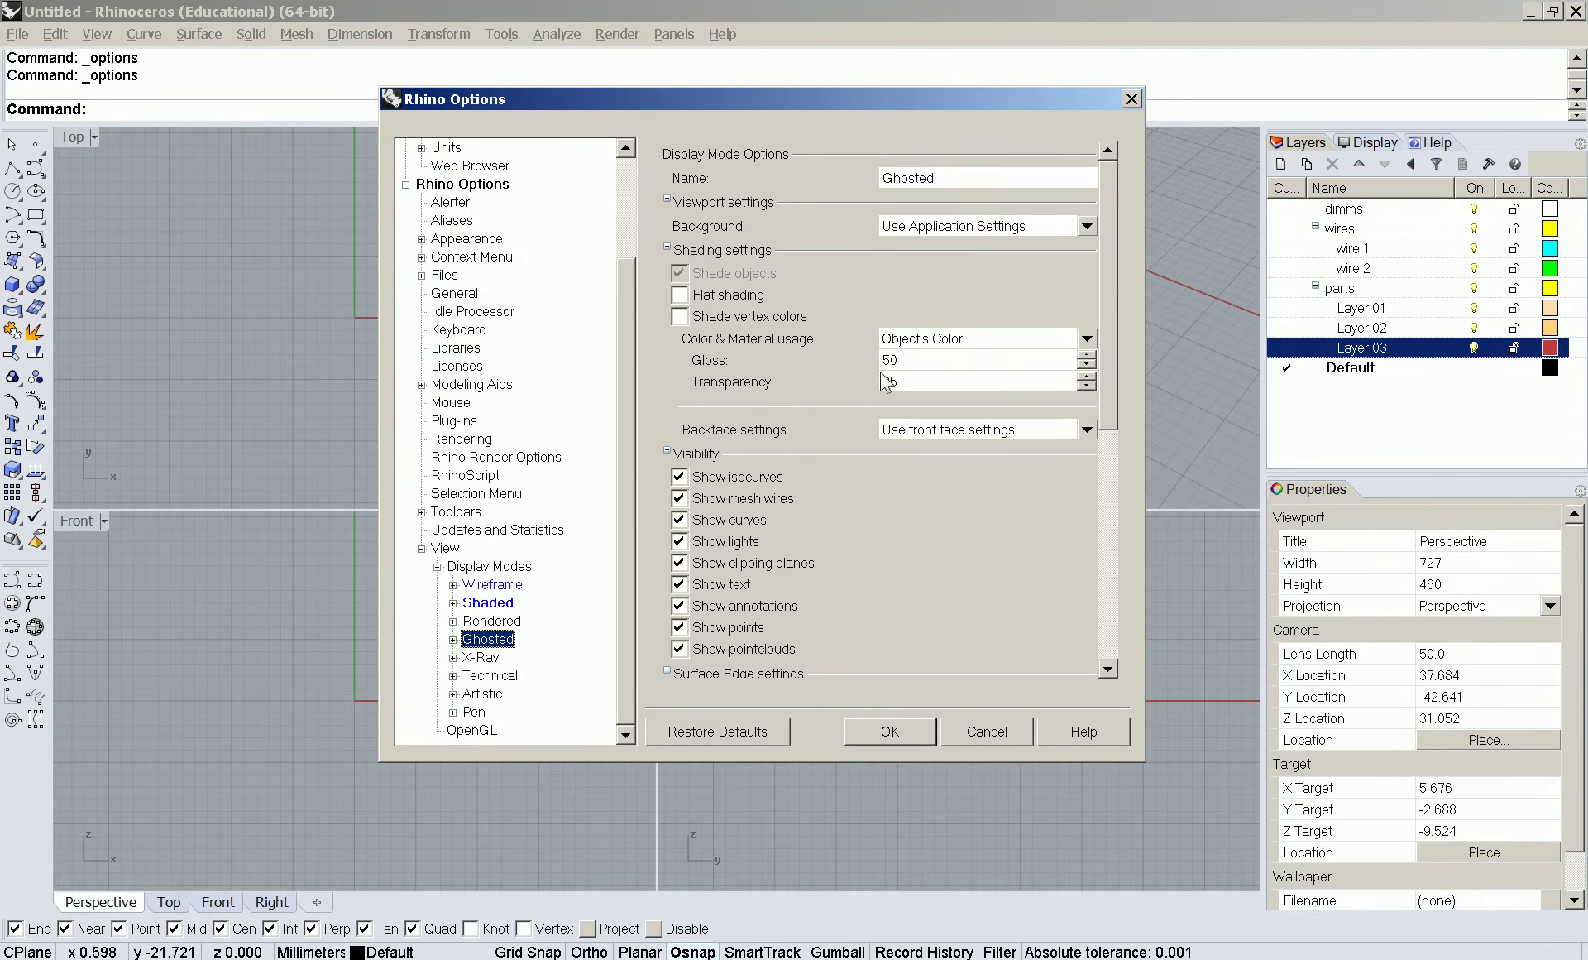
pyautogui.doubleClick(923, 360)
pyautogui.write('0')
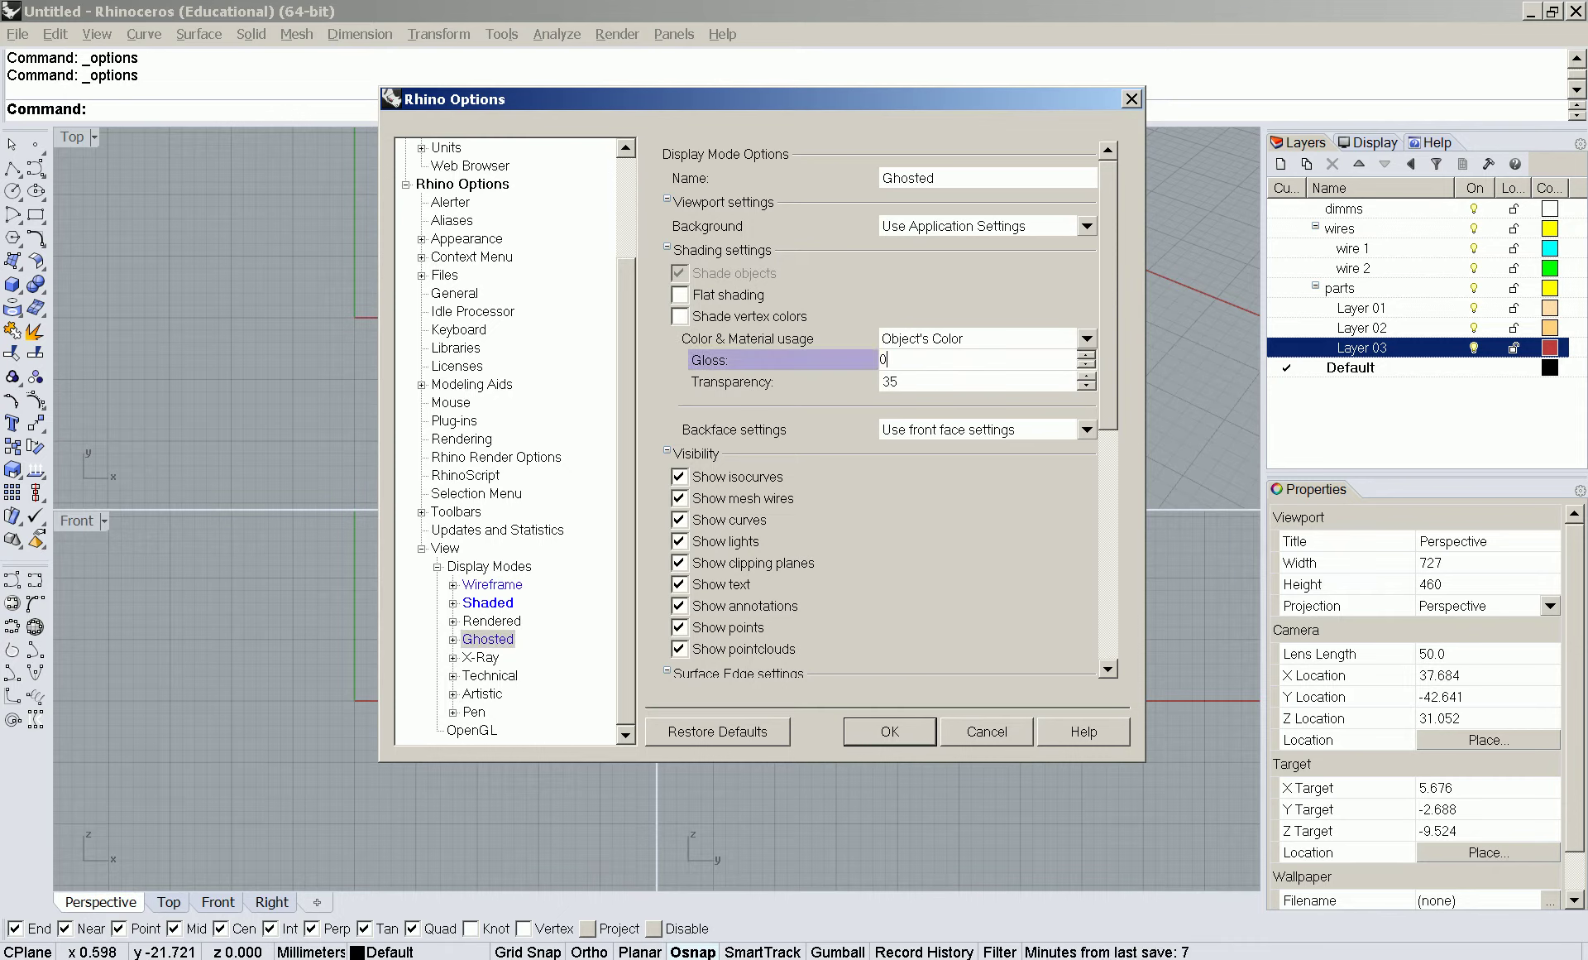
pyautogui.doubleClick(952, 381)
pyautogui.write('50')
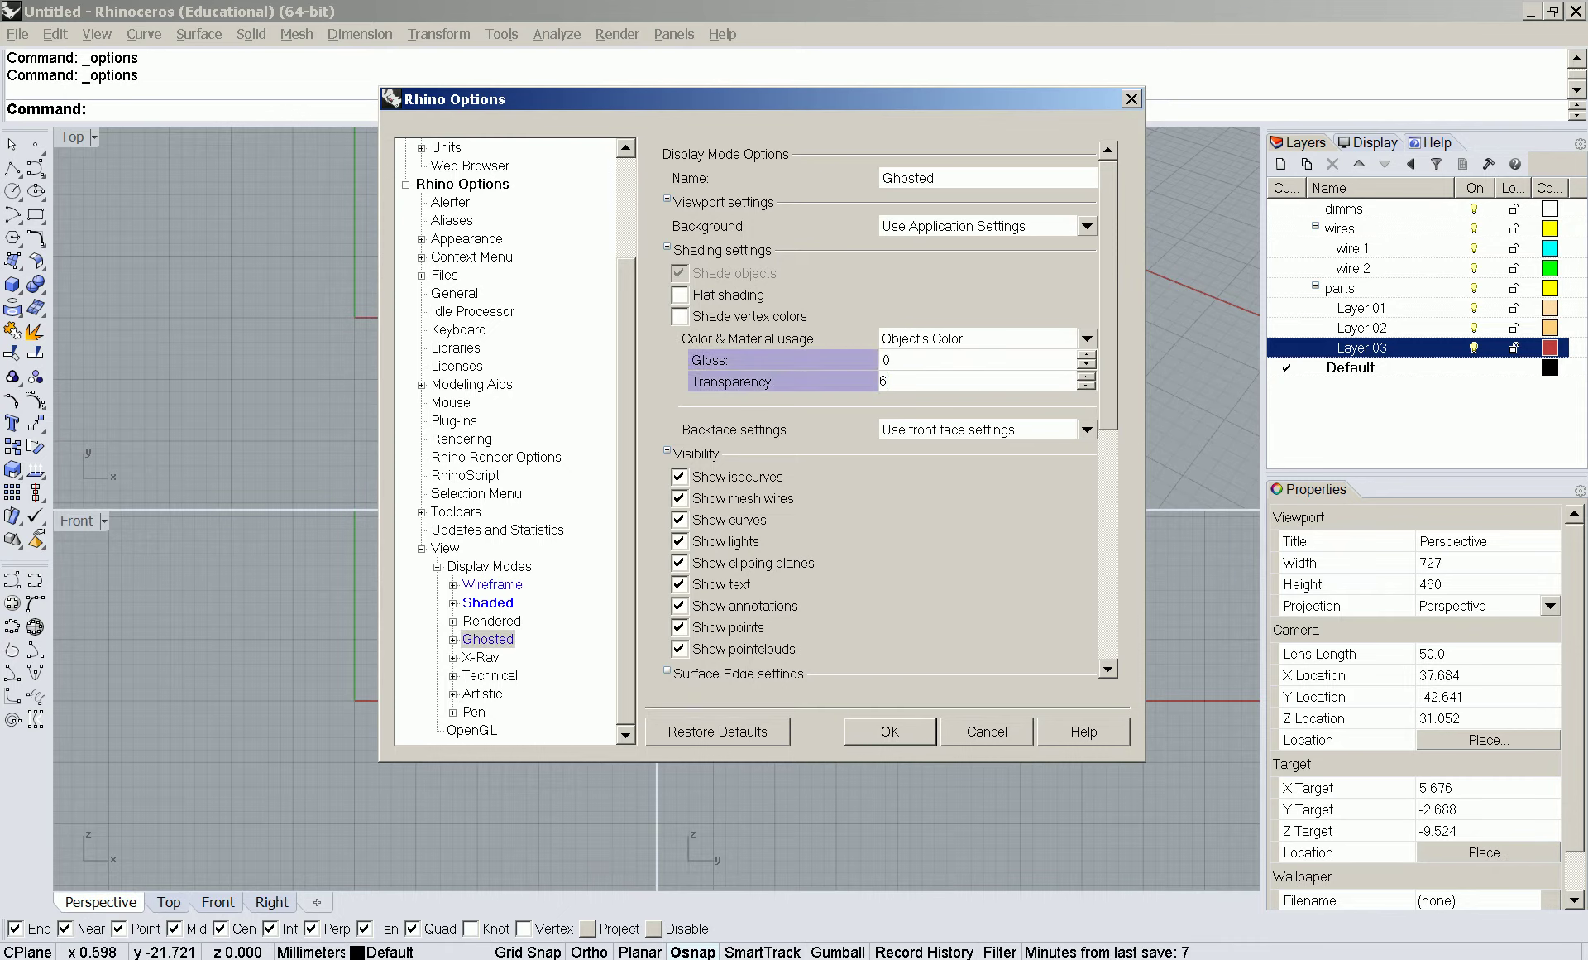
# - Set the surface edge thickness of the Ghosted display mode to 1 pixel
pyautogui.scroll(-4, 1105, 404)
pyautogui.doubleClick(943, 447)
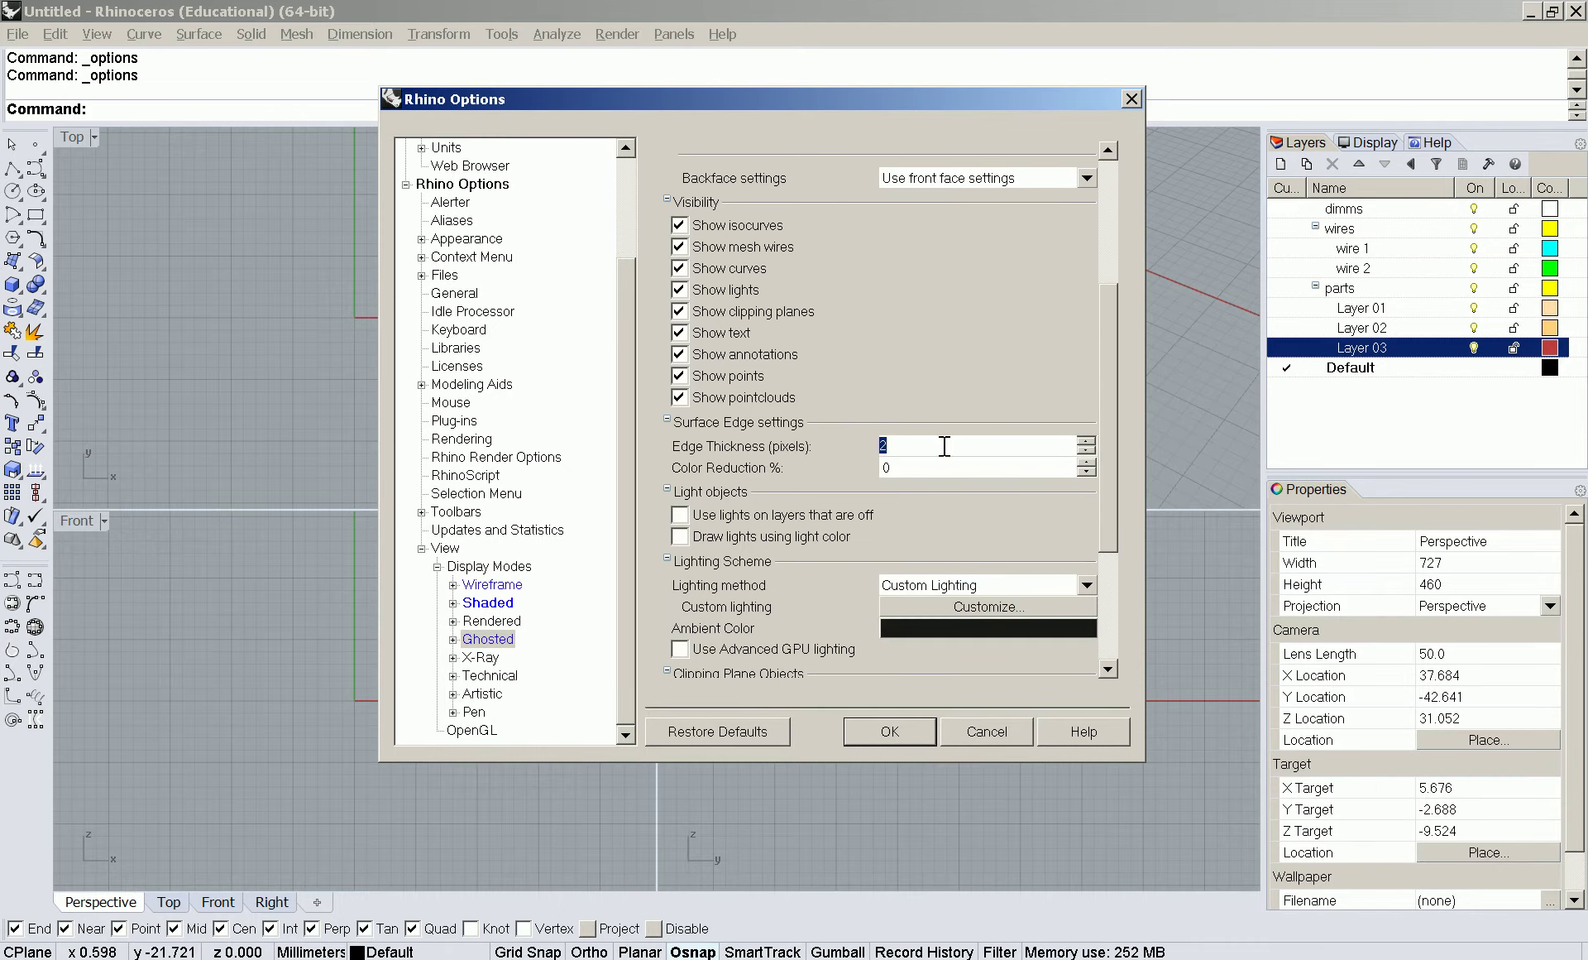
pyautogui.write('1')
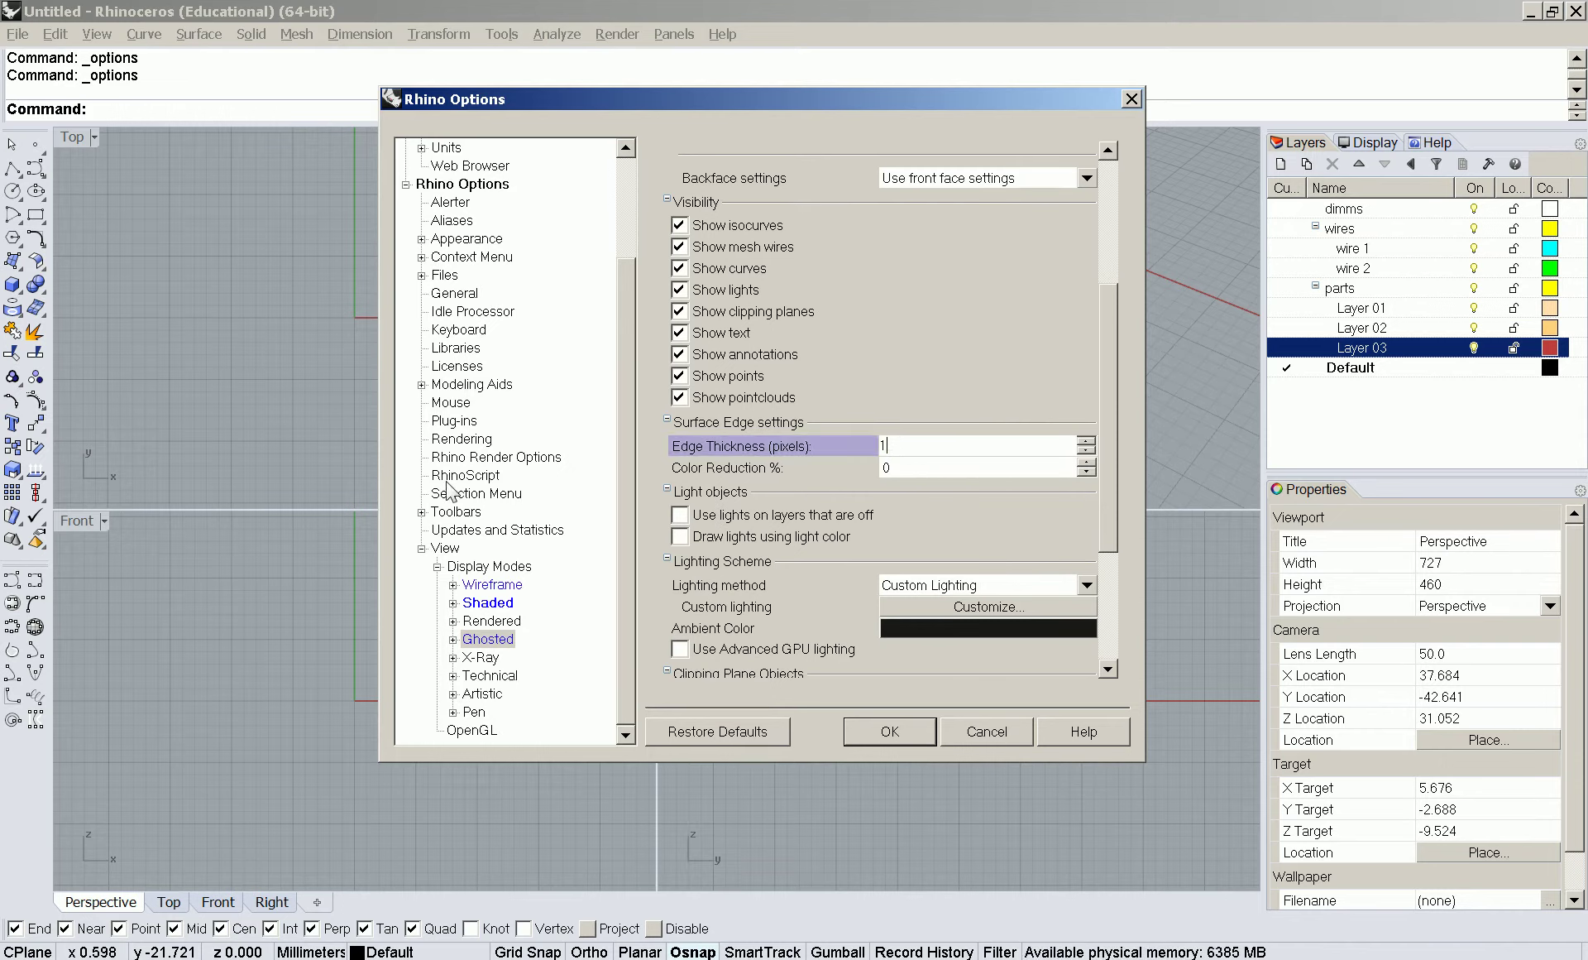
# - Replace the F1 keyboard shortcut's command macro with _selsrf
pyautogui.click(456, 329)
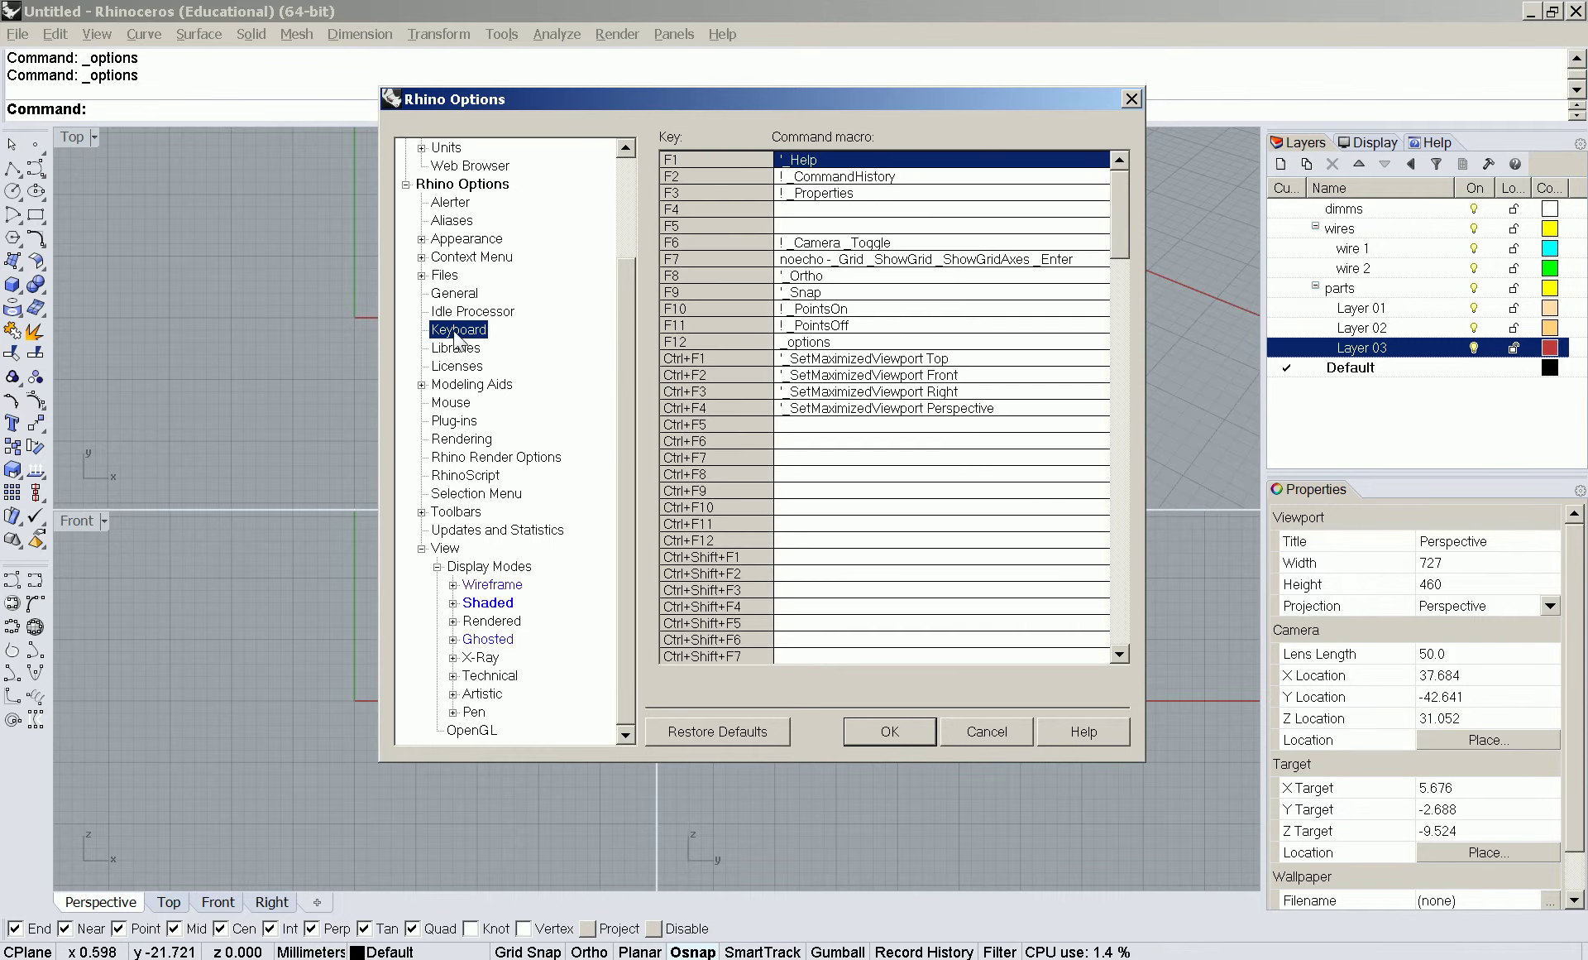
pyautogui.moveTo(902, 101); pyautogui.dragTo(981, 108)
pyautogui.click(910, 172)
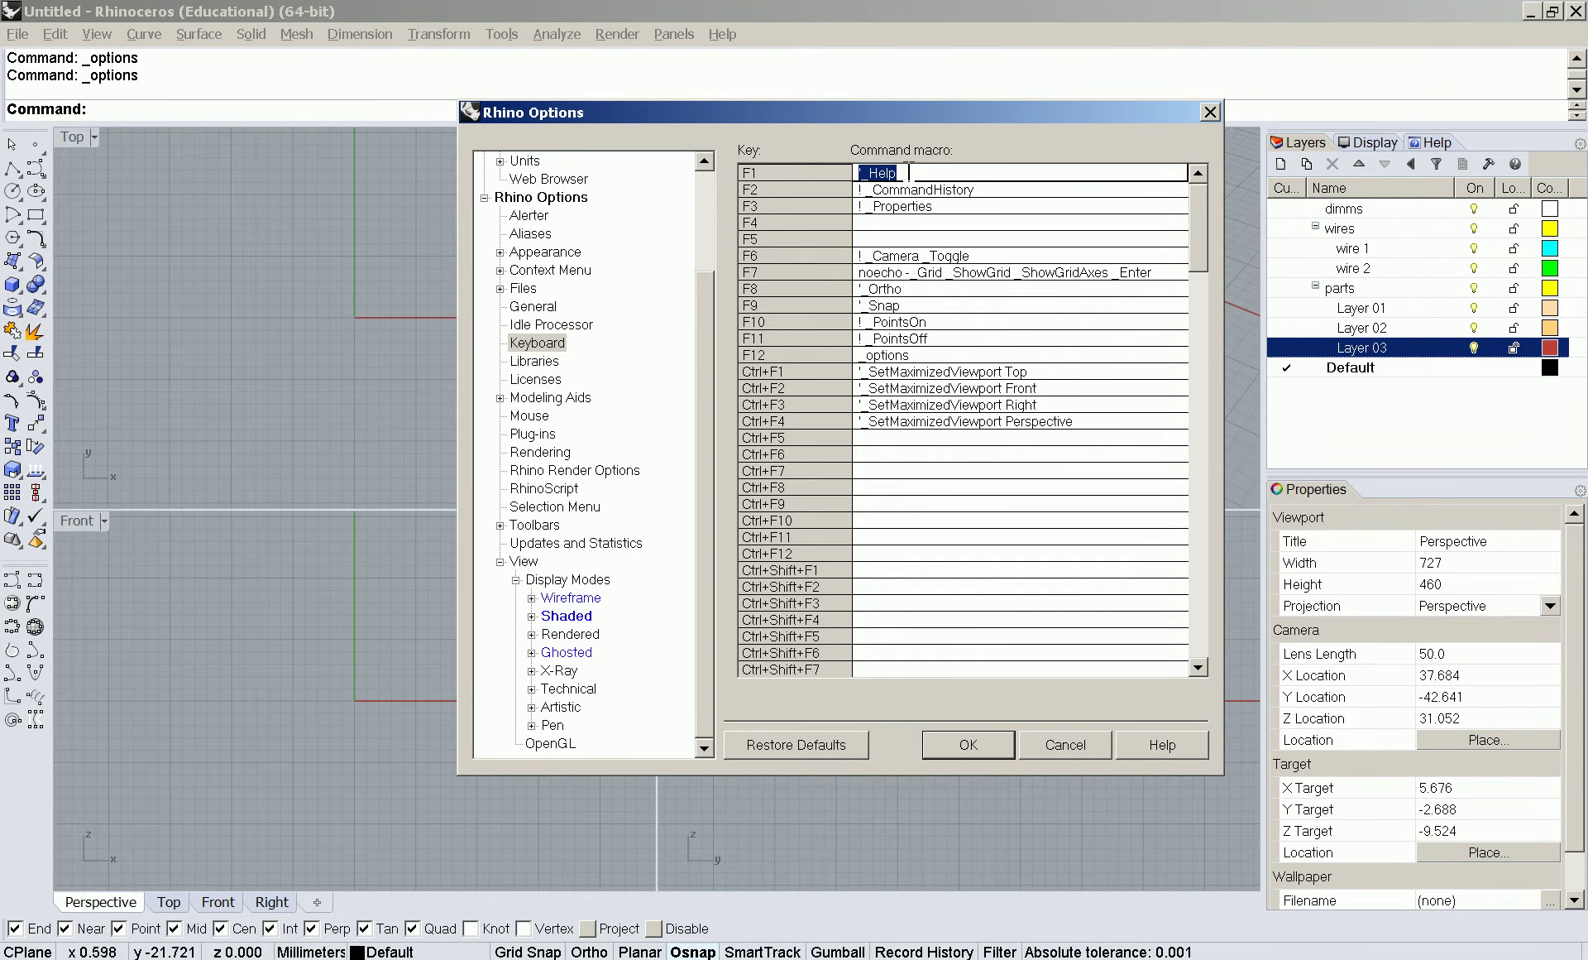
pyautogui.press('BackSpace')
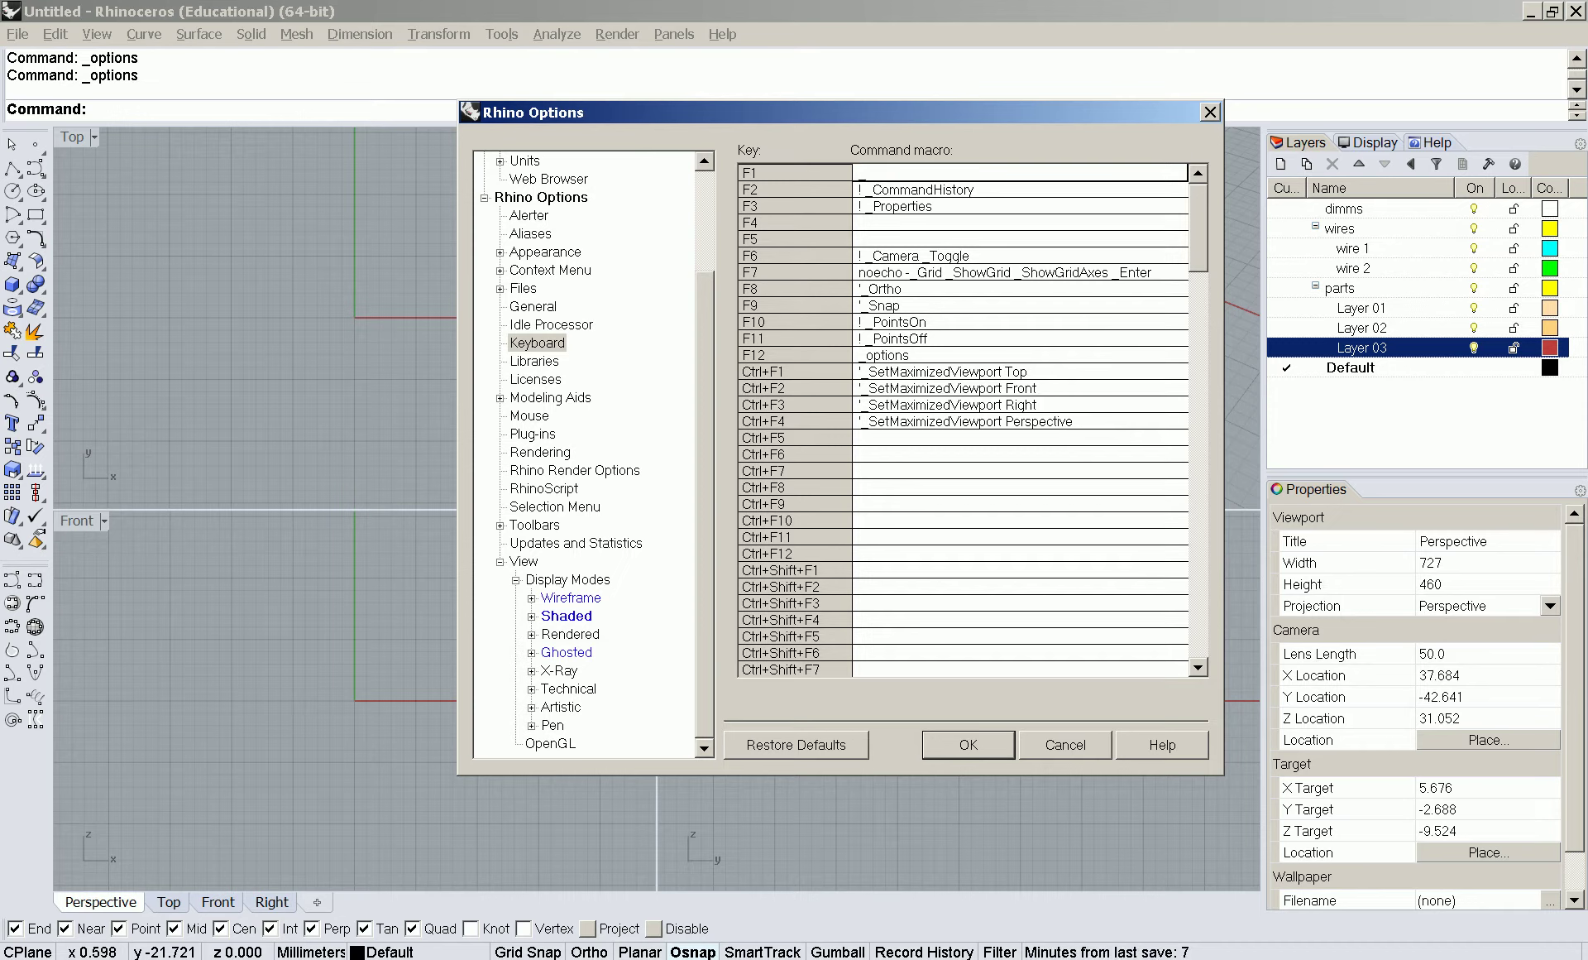
pyautogui.write('_selsrf')
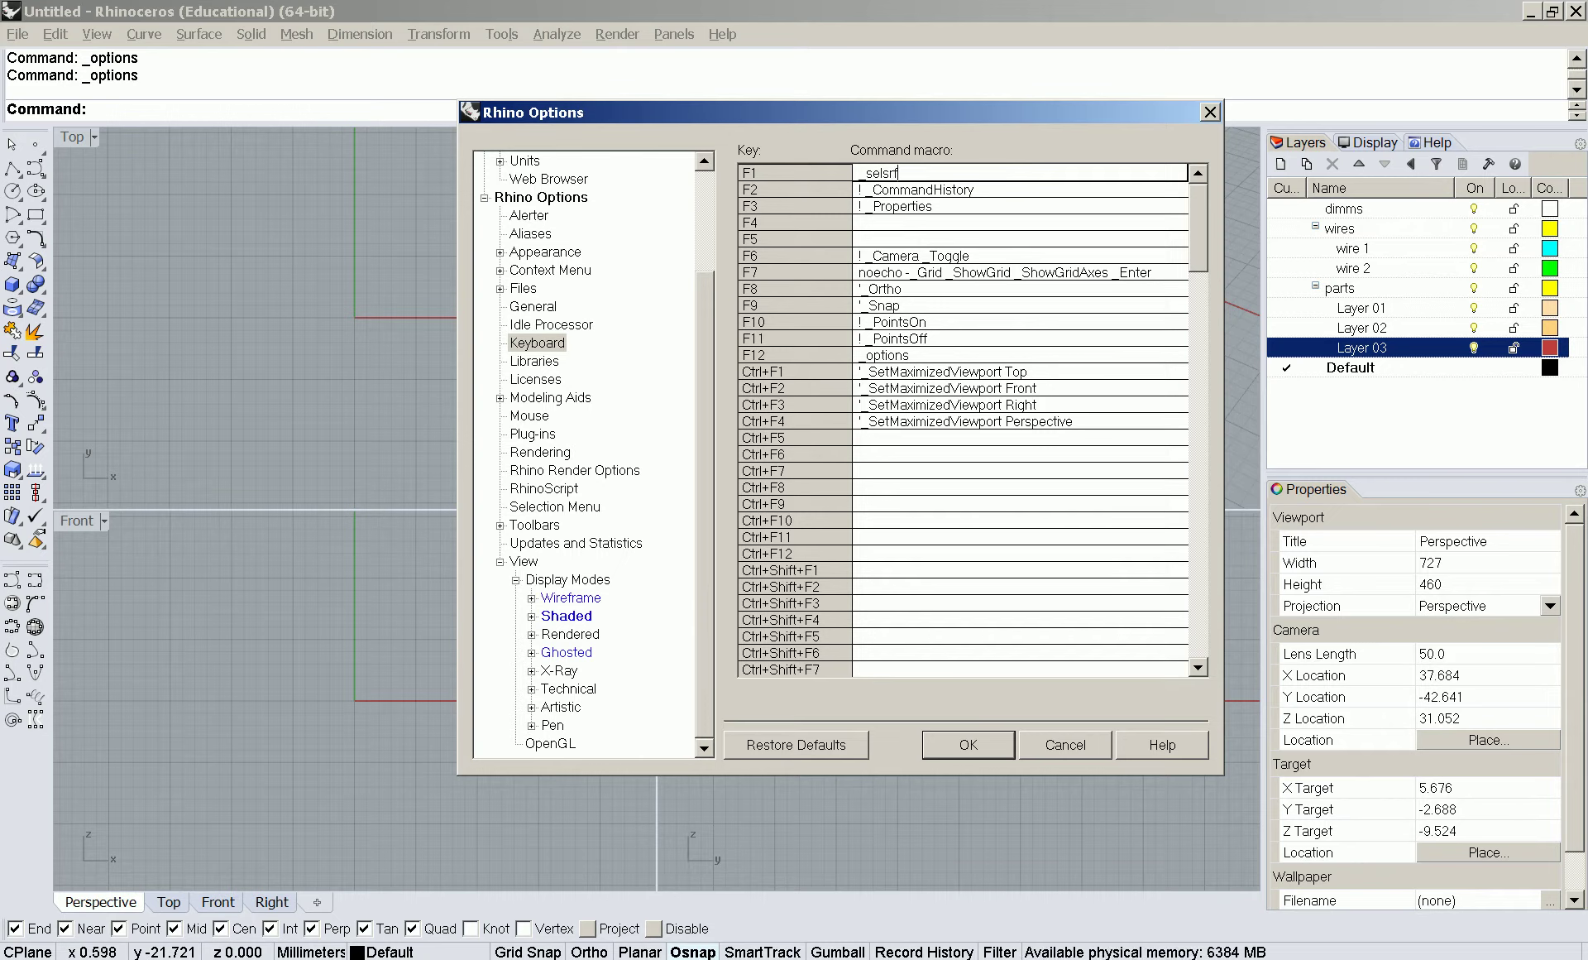
pyautogui.press('Return')
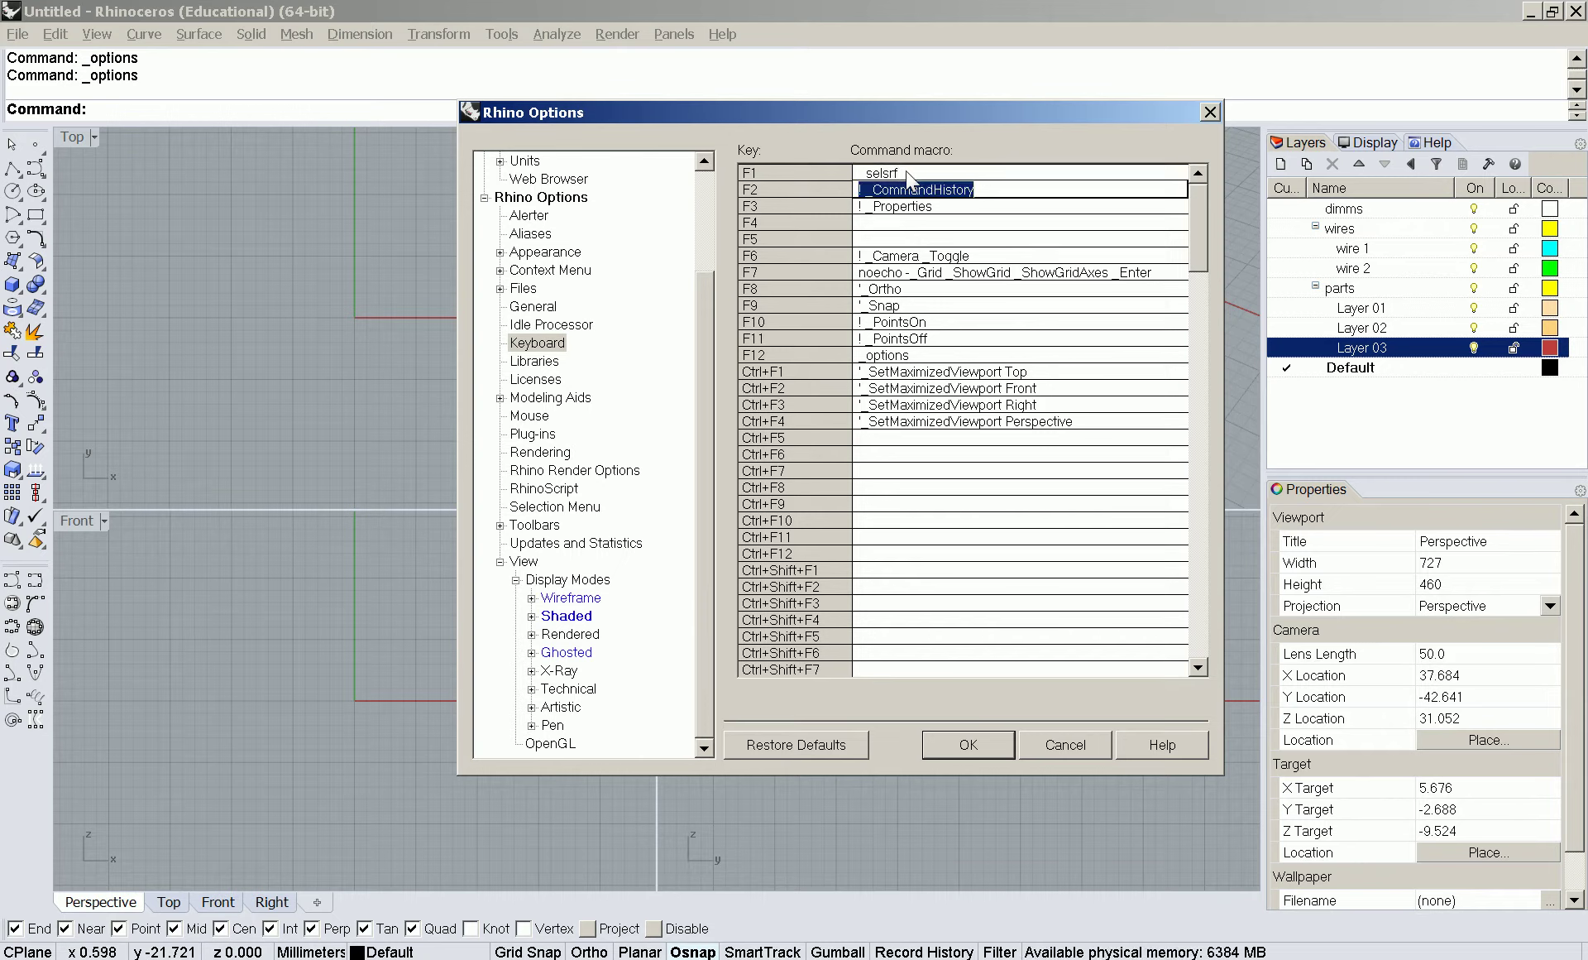
# - Replace the F2 keyboard shortcut's command macro with _rotate
pyautogui.press('BackSpace')
pyautogui.write('_rotate')
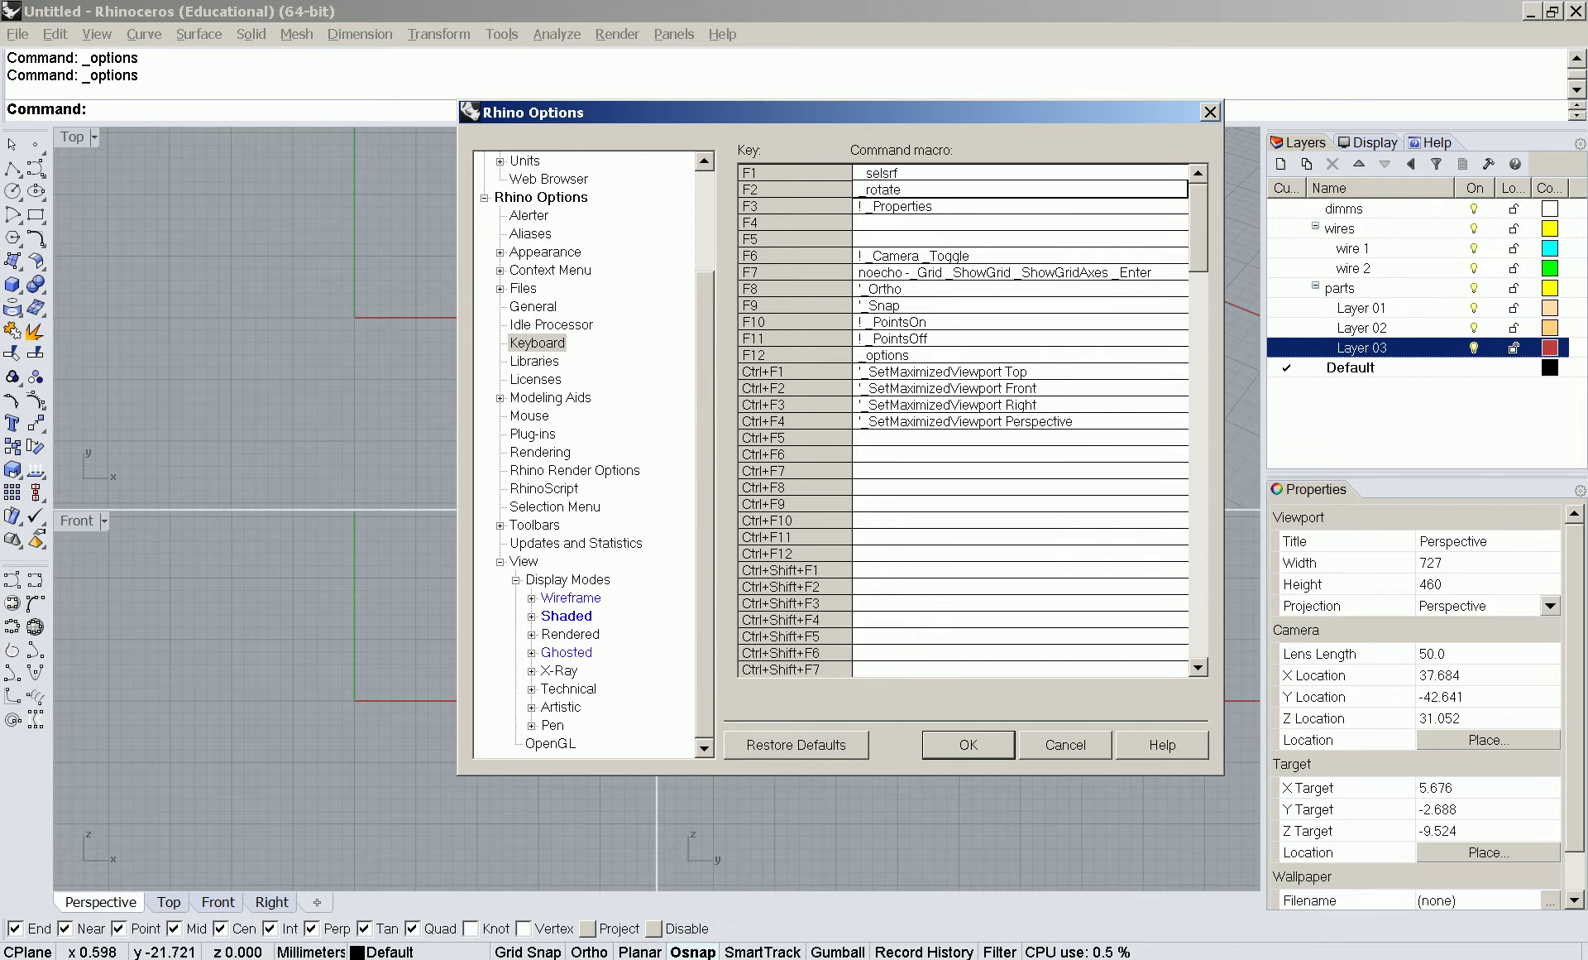
pyautogui.press('Return')
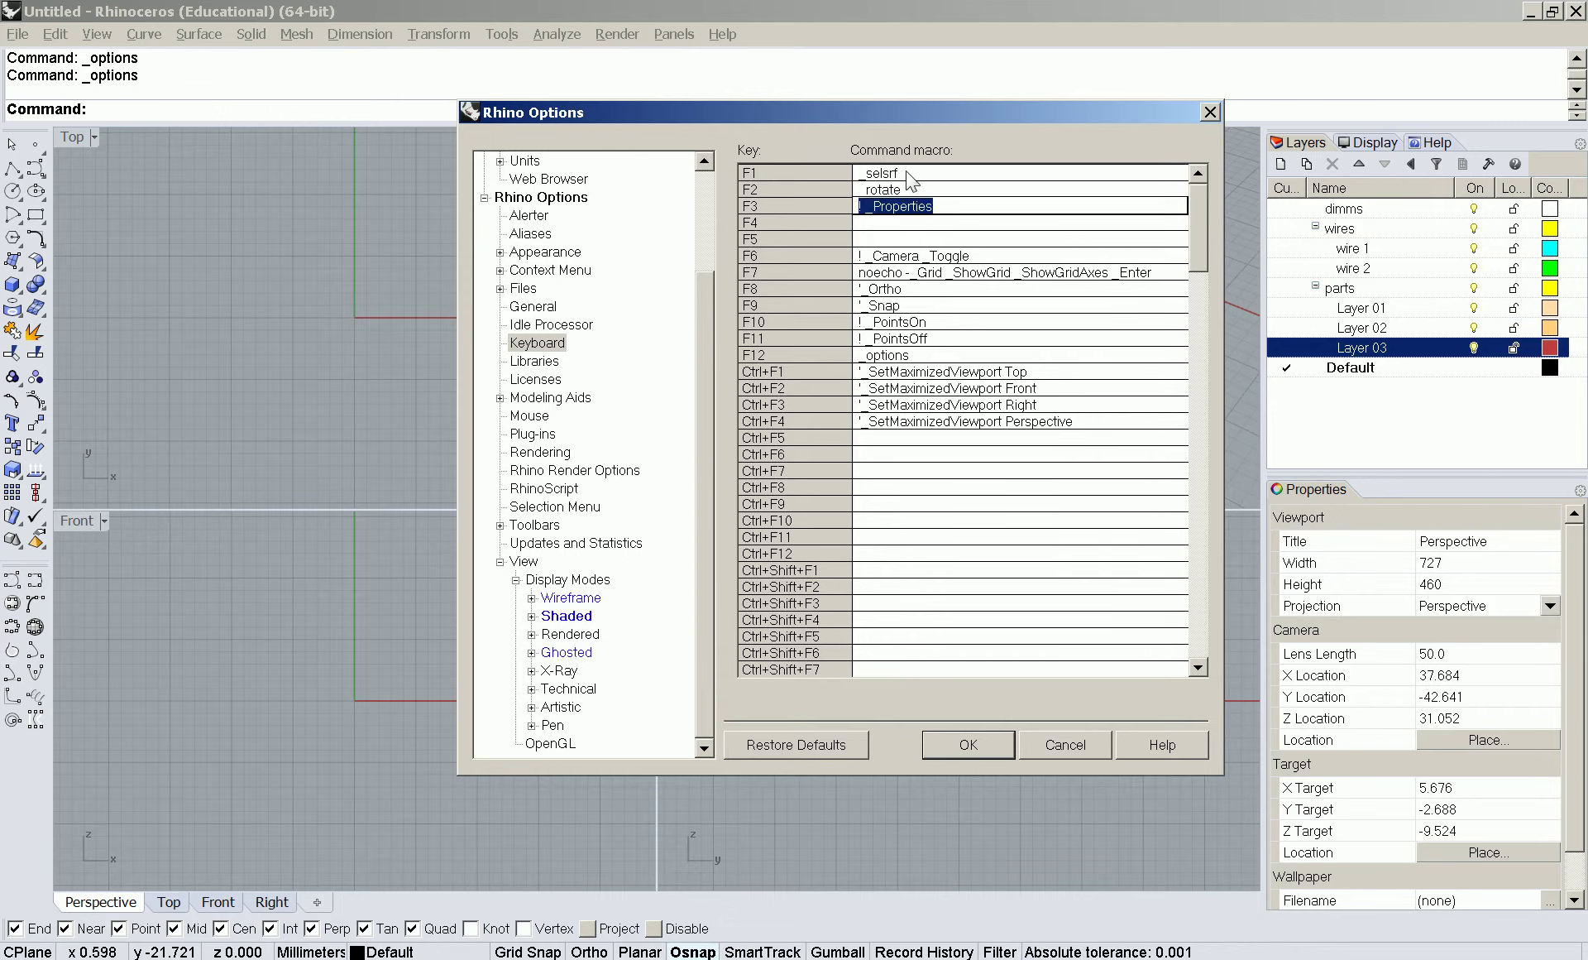
# - Replace the F3 keyboard shortcut's command macro with _selpolysrf
pyautogui.write('_')
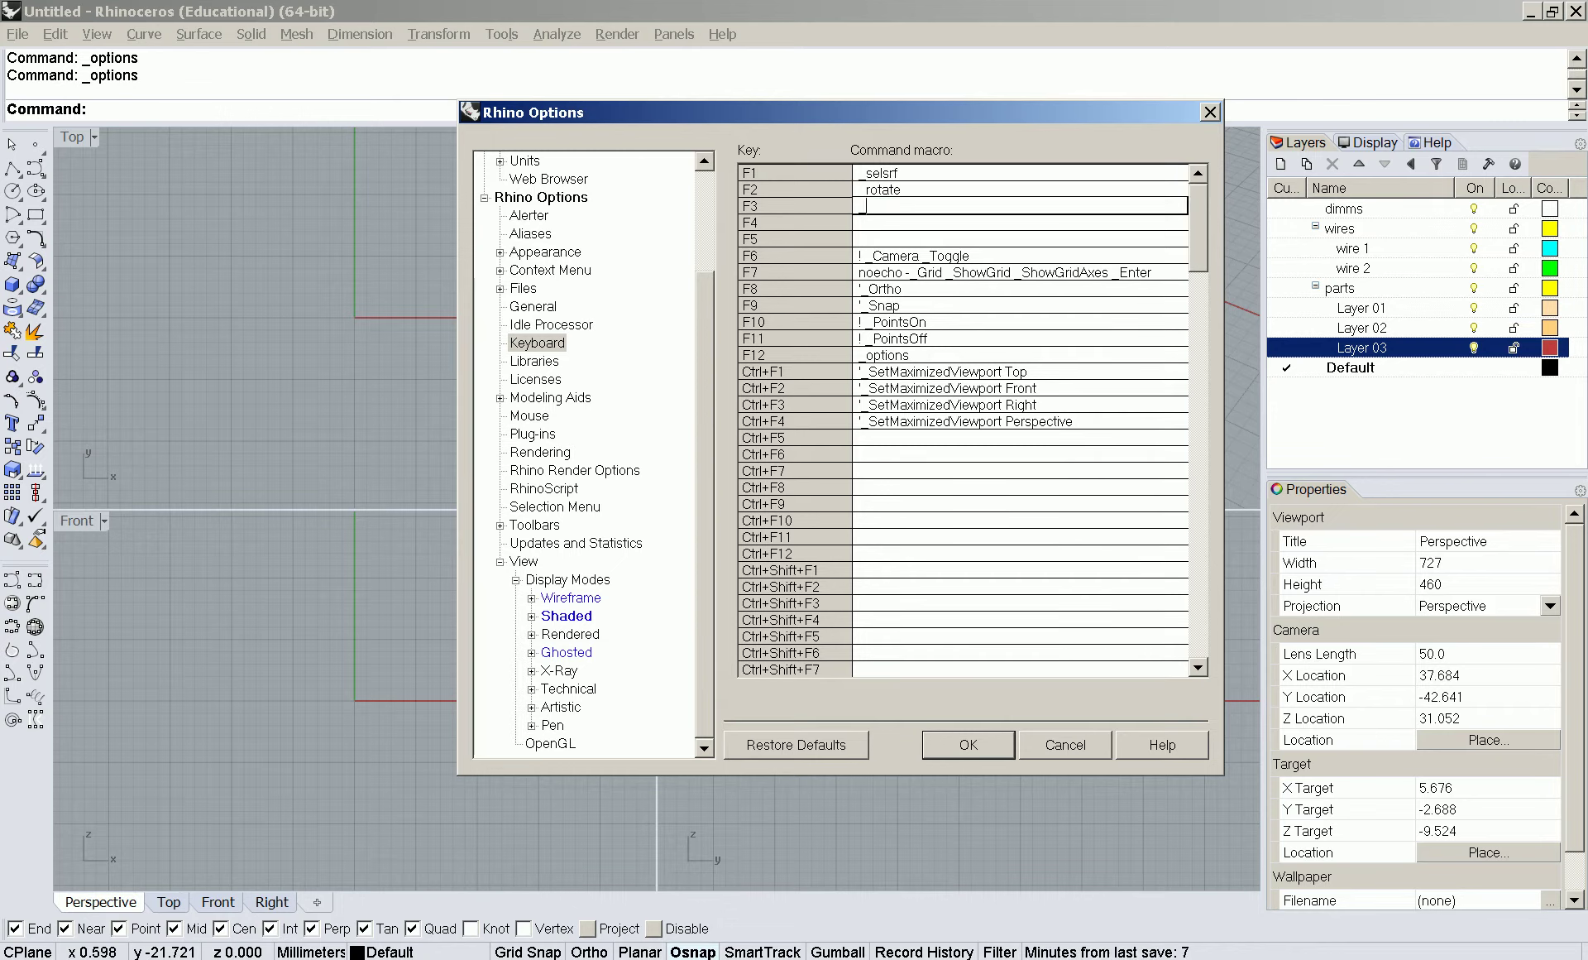
pyautogui.write('selpolysrf')
pyautogui.click(909, 173)
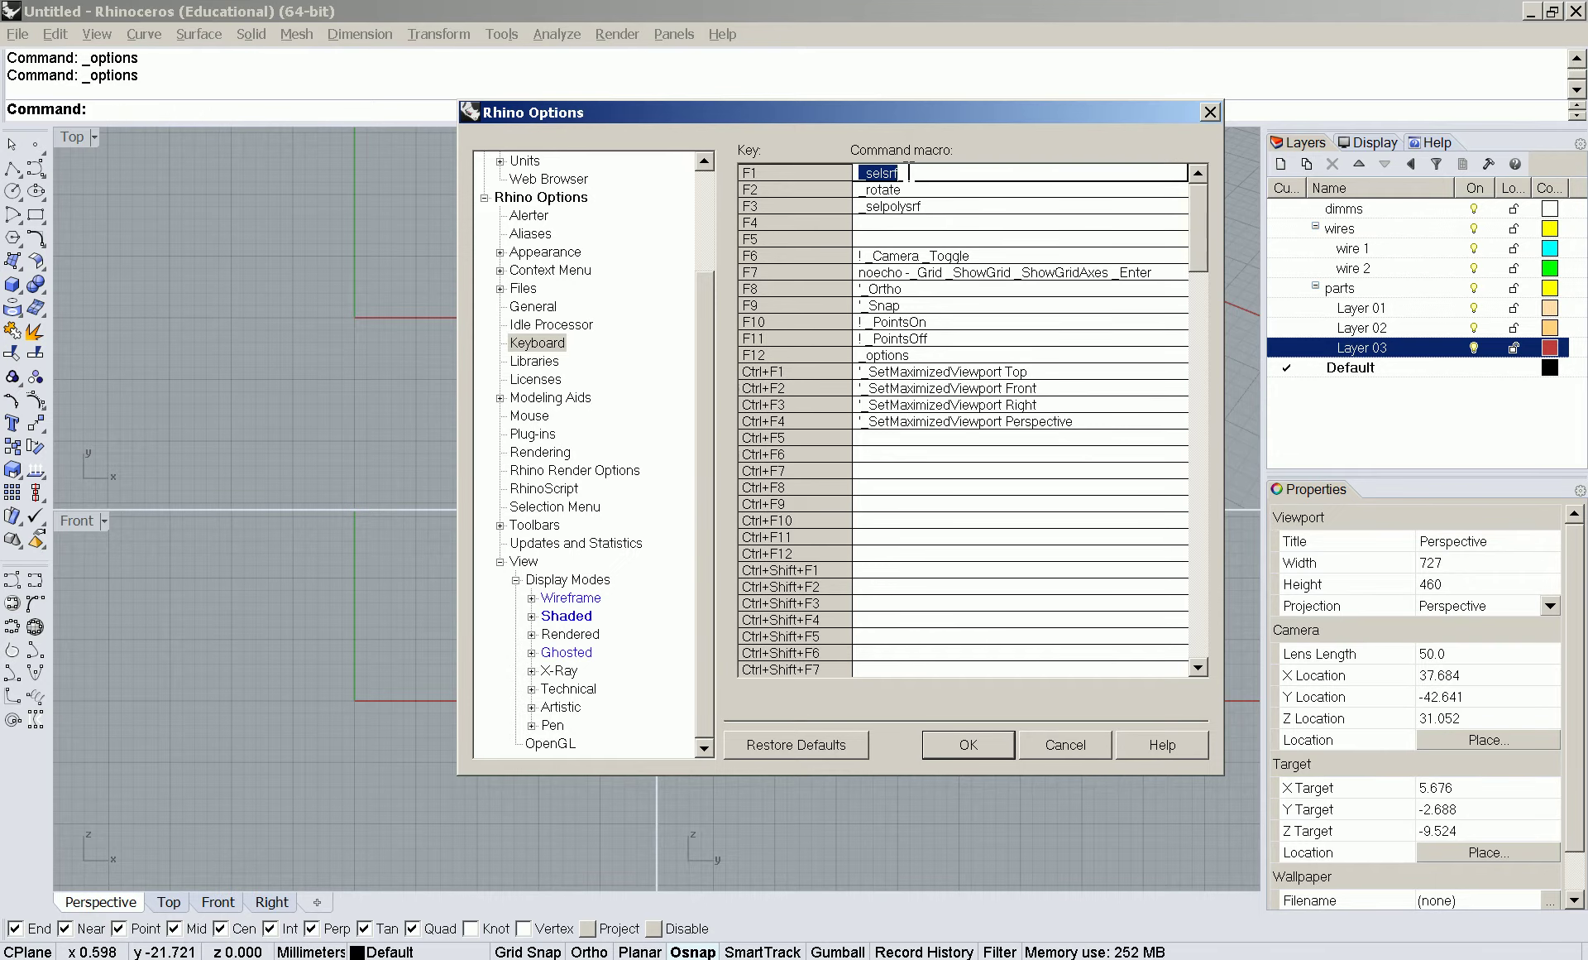
pyautogui.press('Down')
pyautogui.press('Down')
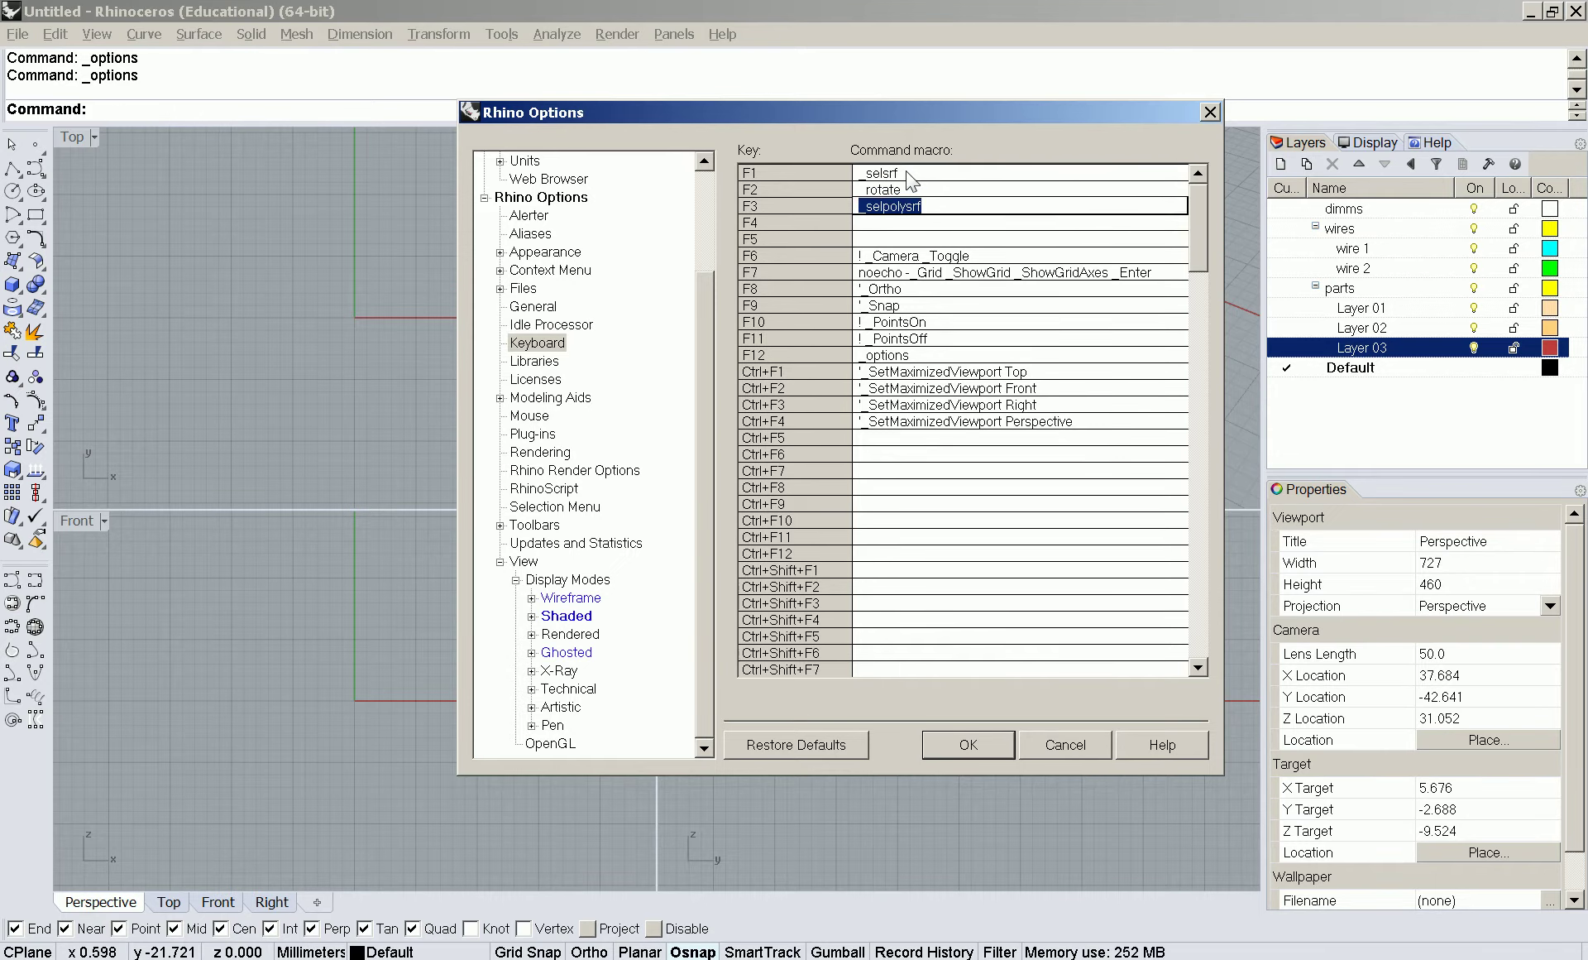
# - Set the F4 keyboard shortcut's command macro to 0,0,0 and the F5 shortcut's macro to _mirror
pyautogui.press('Down')
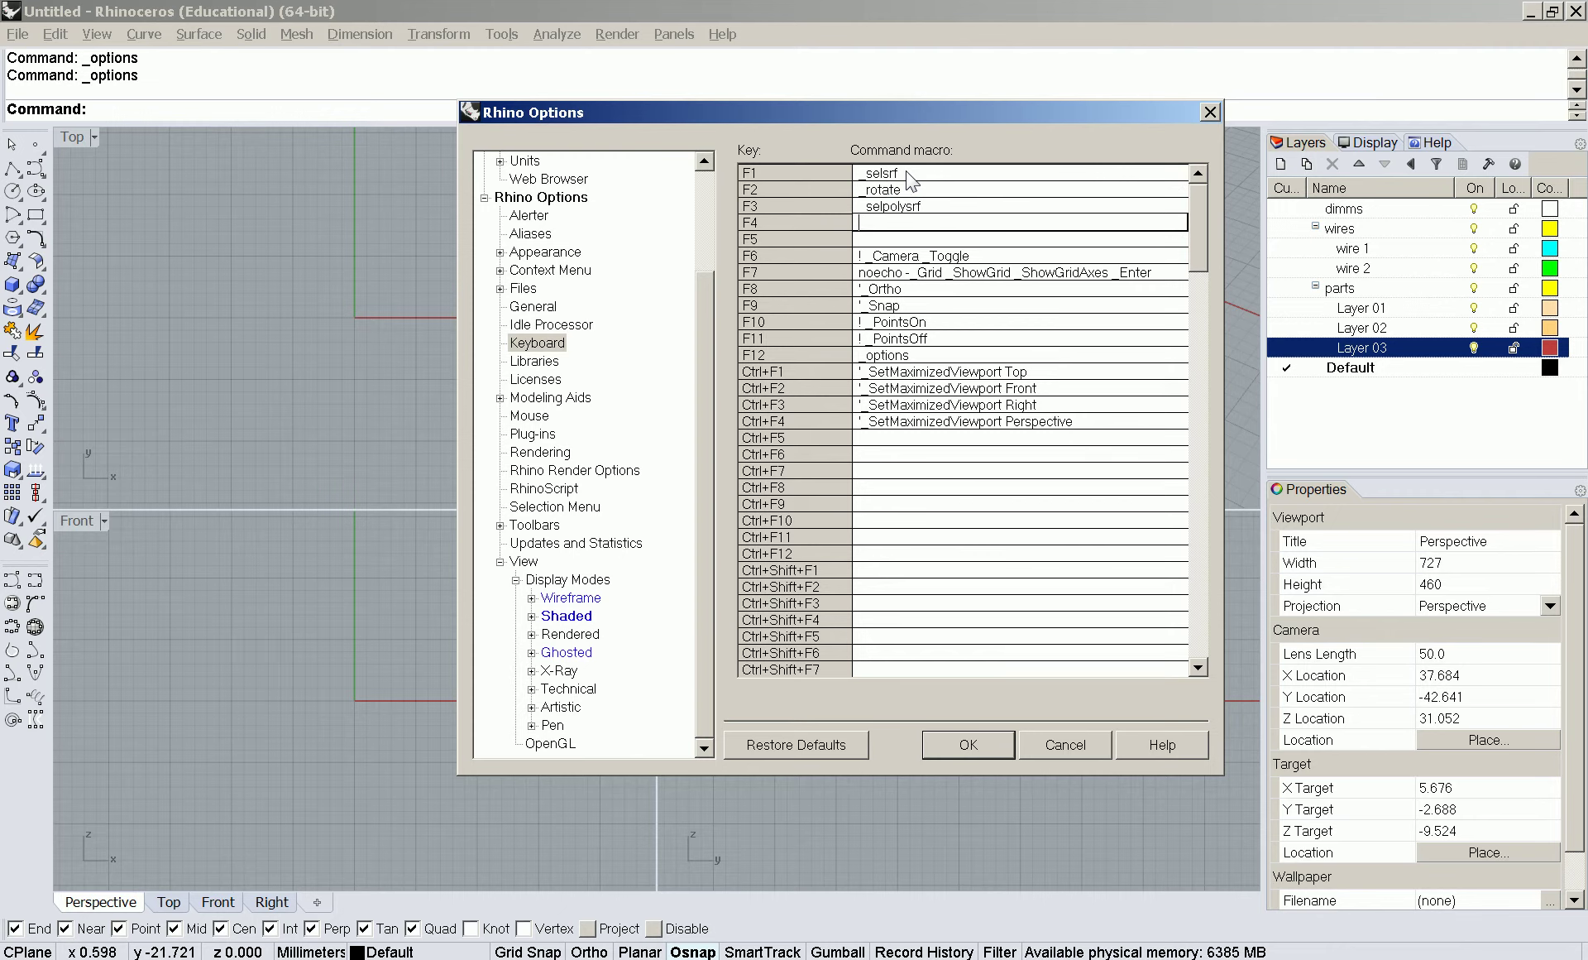
pyautogui.write('0,0,0')
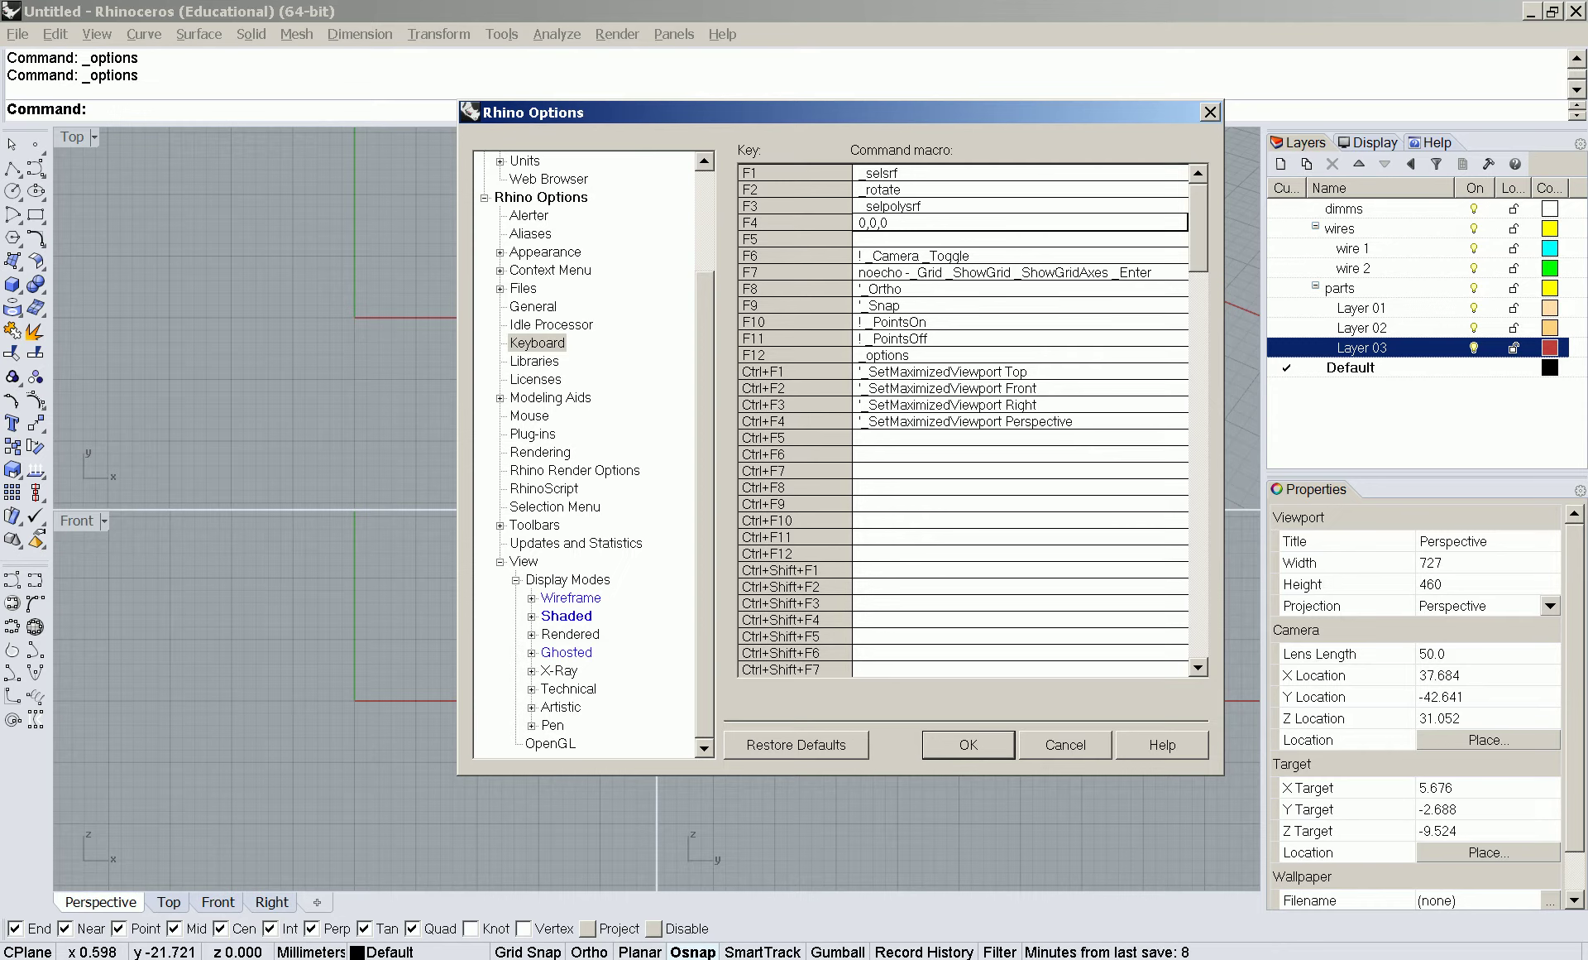
pyautogui.click(1018, 239)
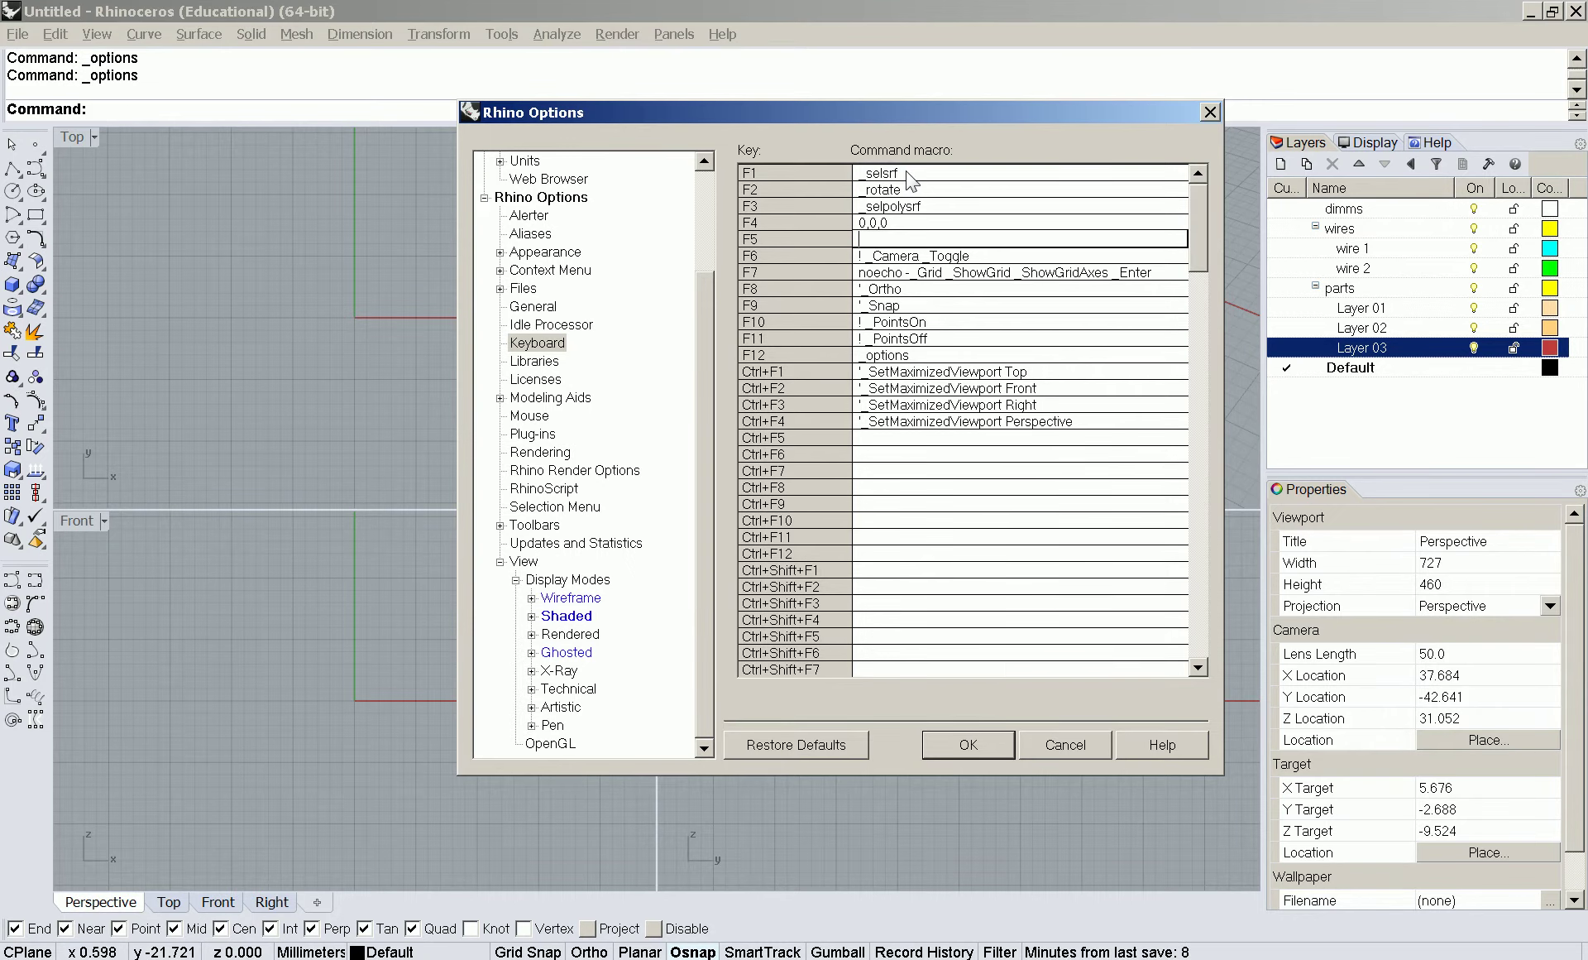
pyautogui.write('_mirror')
# - Replace the F6 keyboard shortcut's command macro with _move and the F7 shortcut's macro with _copy
pyautogui.press('Return')
pyautogui.write('_move')
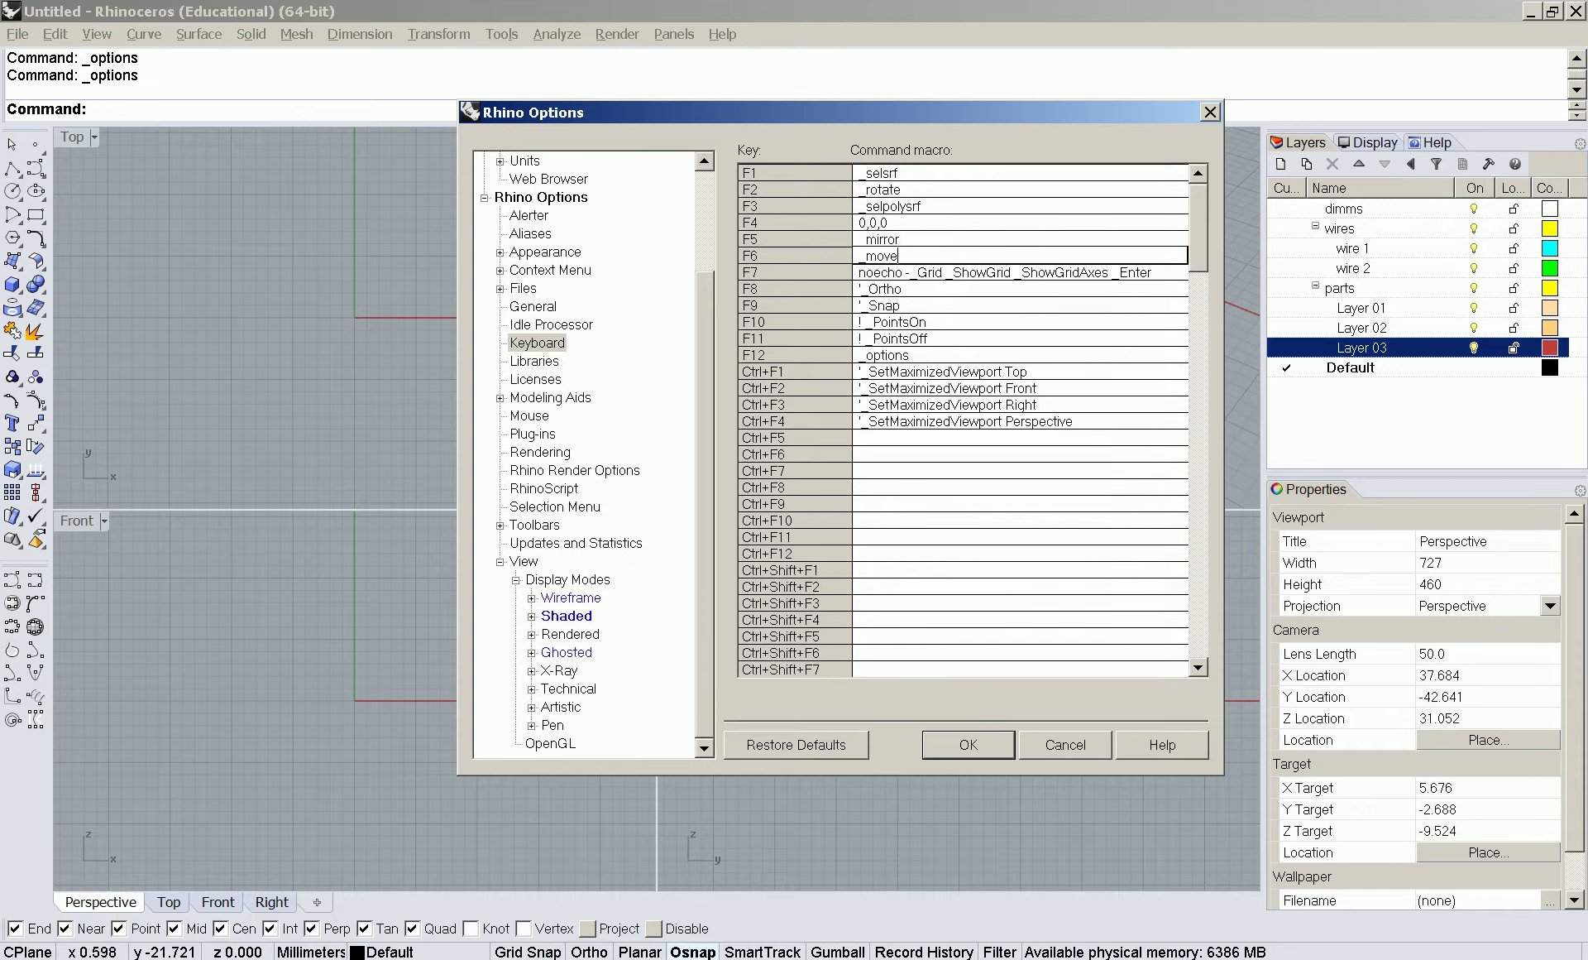
pyautogui.press('Return')
pyautogui.write('_copy')
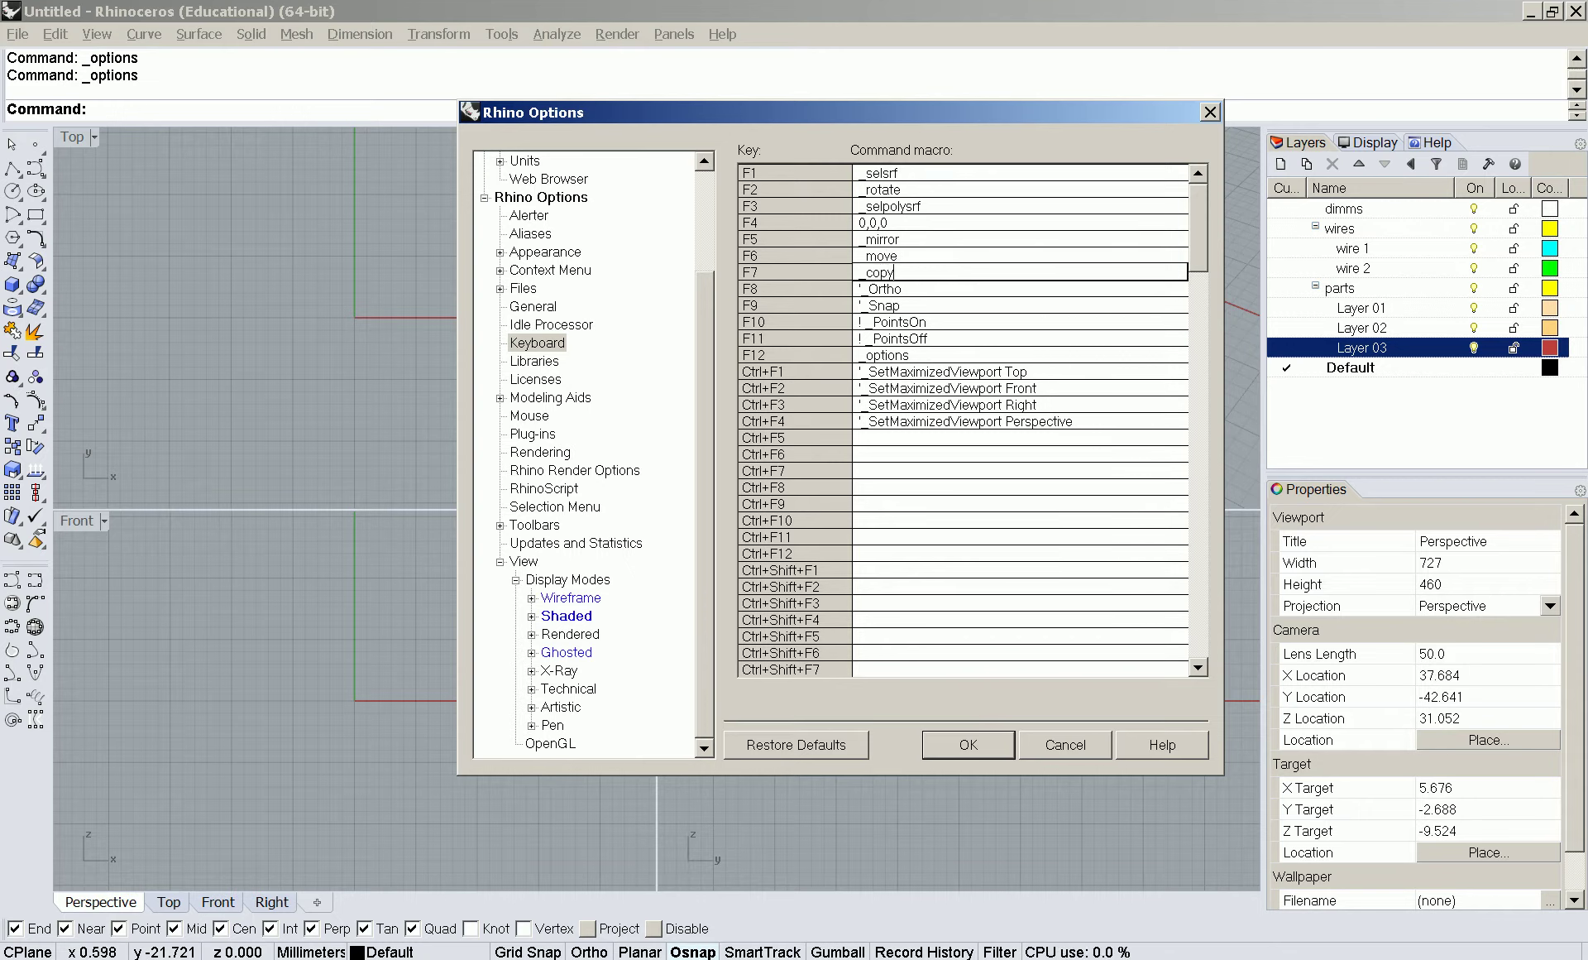
# - Replace the command macros of both the F8 and F9 keyboard shortcuts with 0
pyautogui.press('Return')
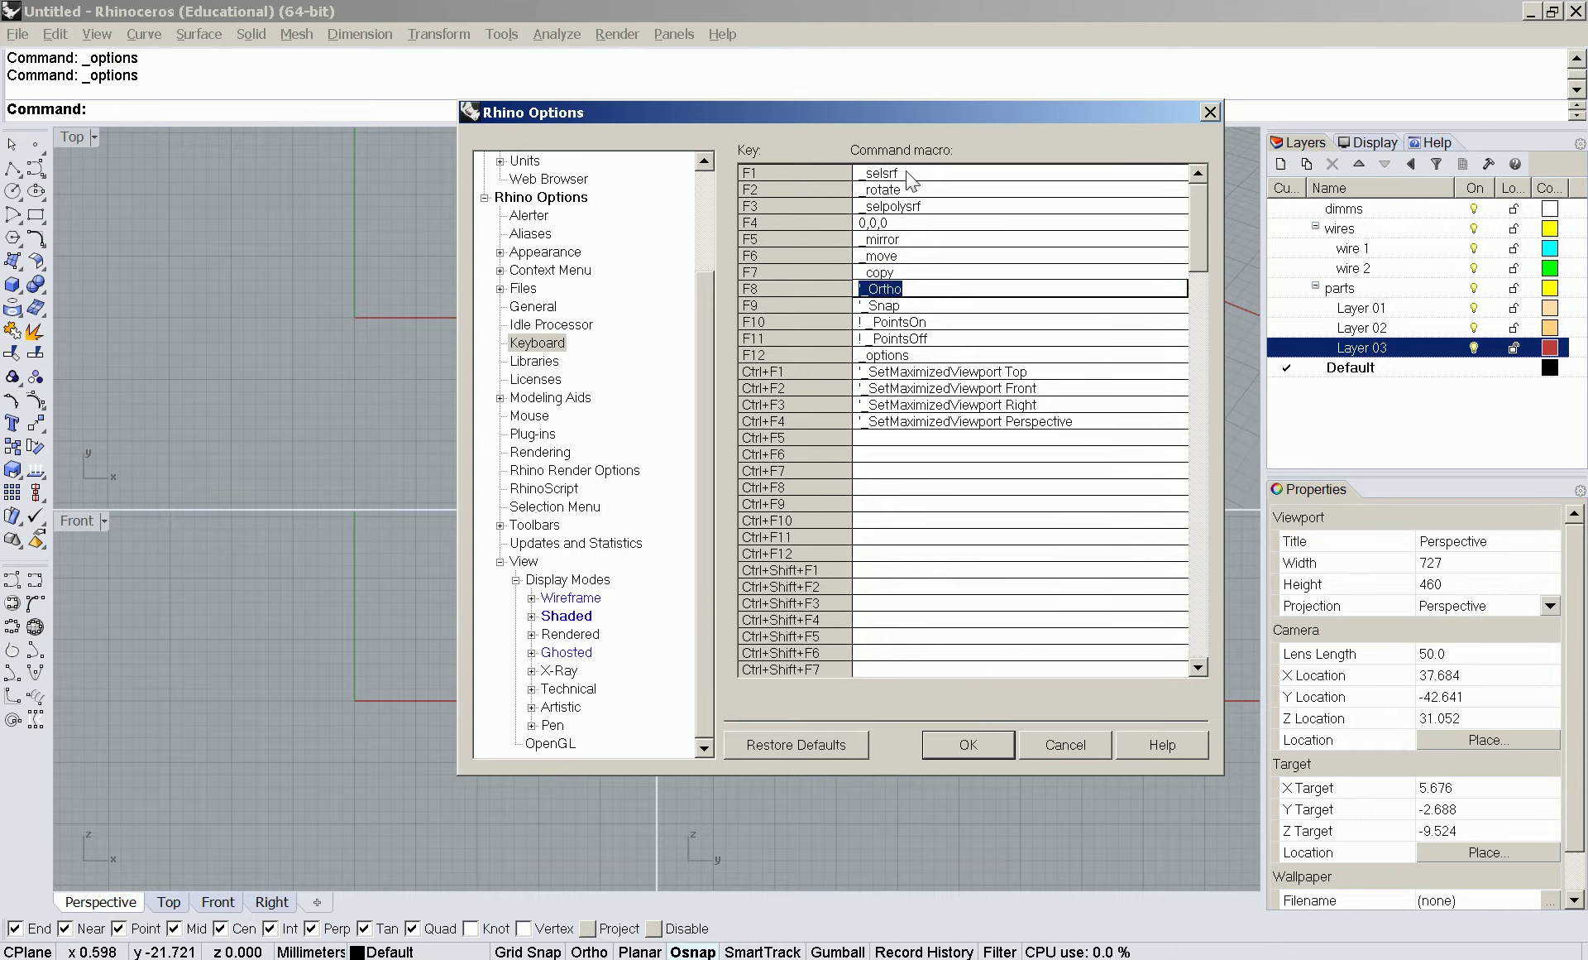
pyautogui.write('0')
pyautogui.press('Return')
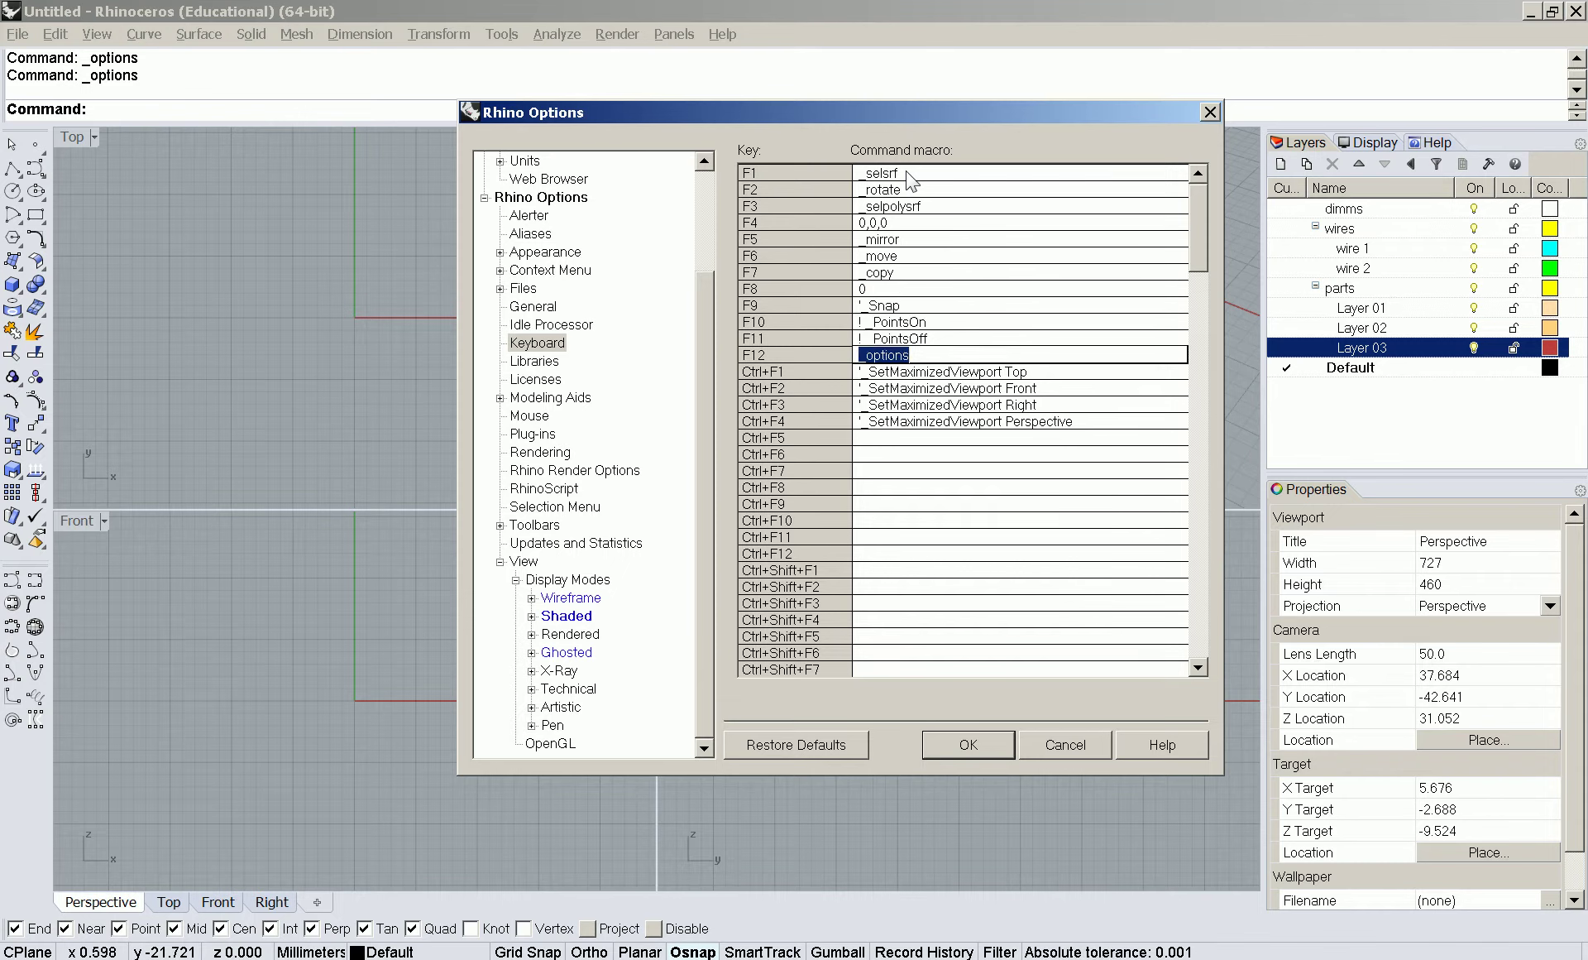
pyautogui.press('Up')
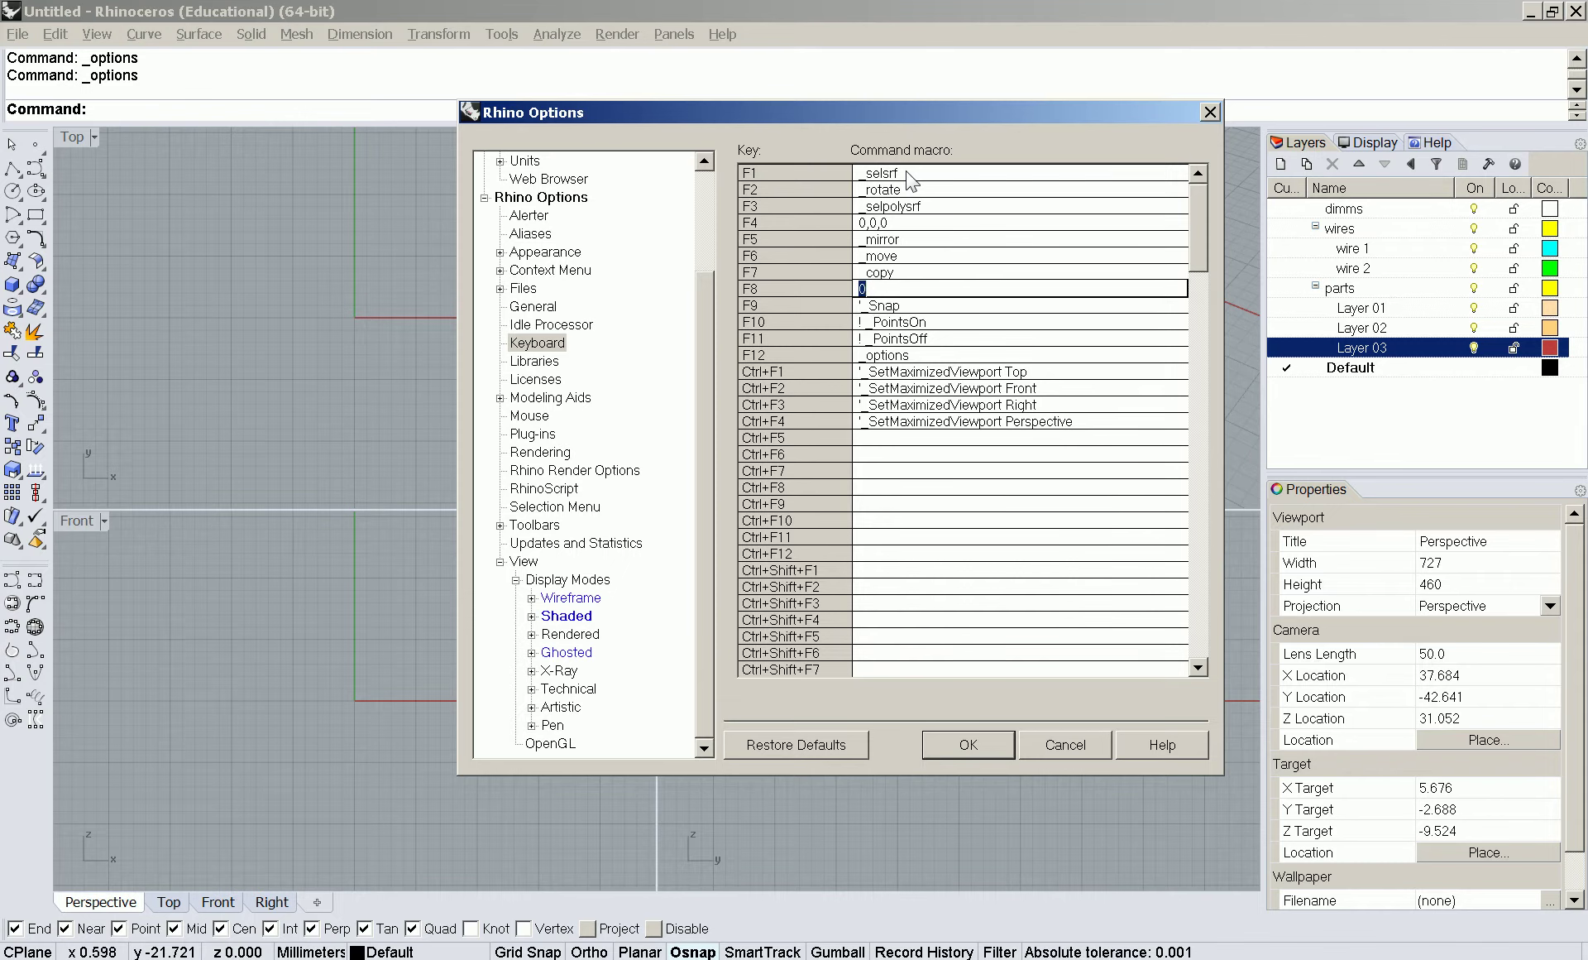
pyautogui.press('Down')
pyautogui.write('0')
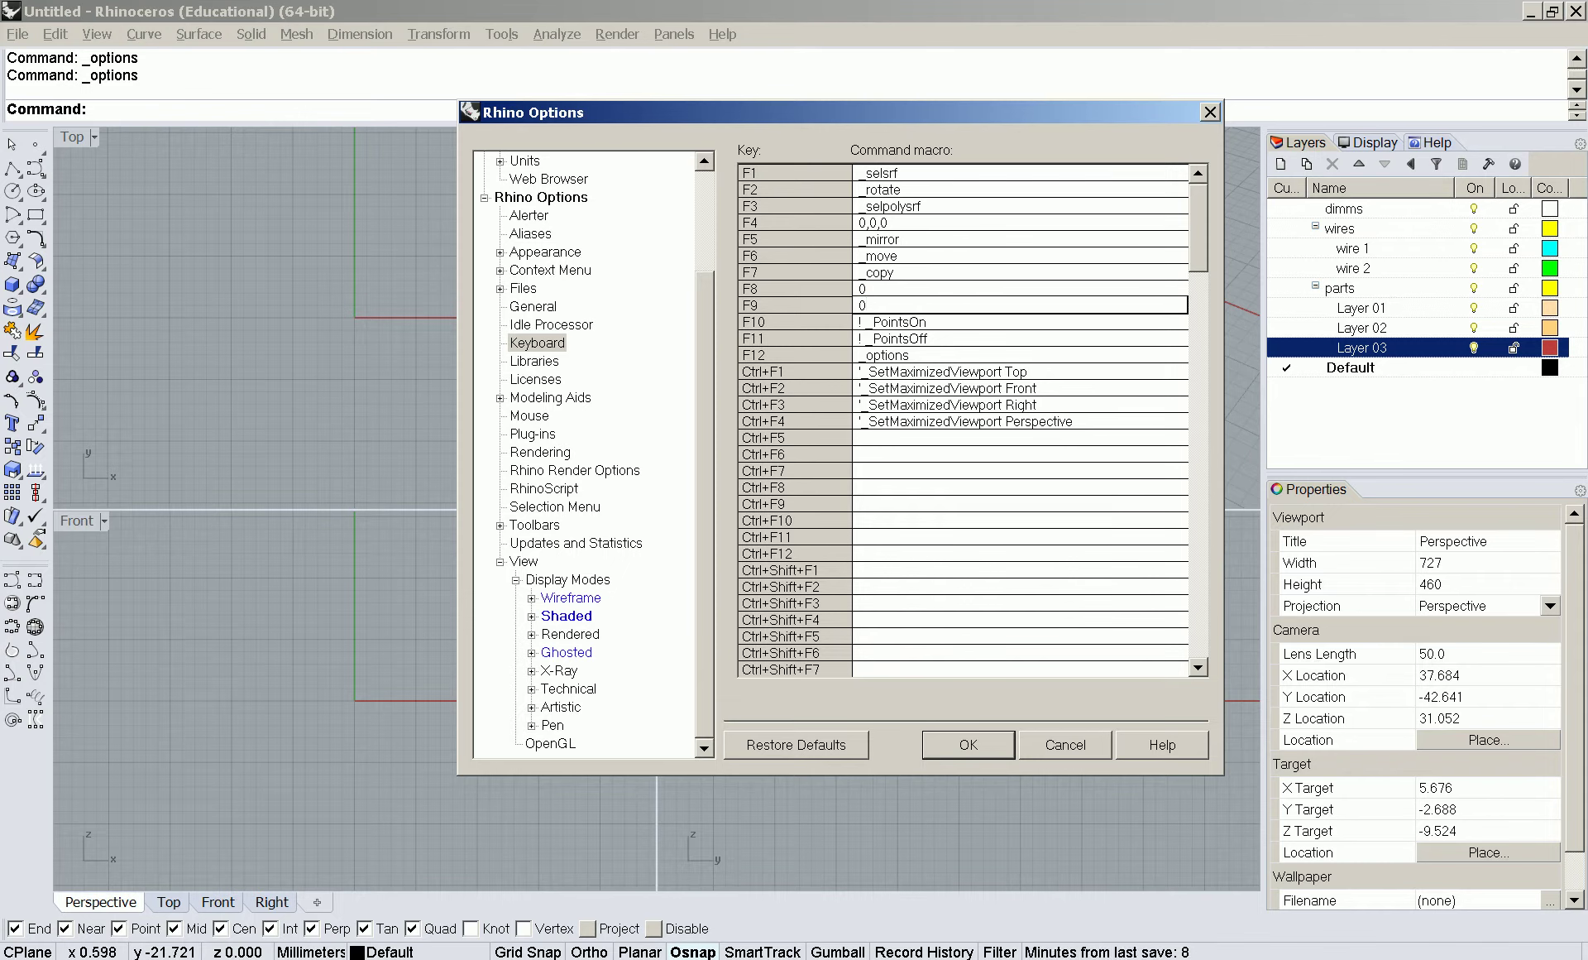
pyautogui.press('Up')
pyautogui.press('Down')
pyautogui.press('Up')
pyautogui.press('Down')
pyautogui.press('Up')
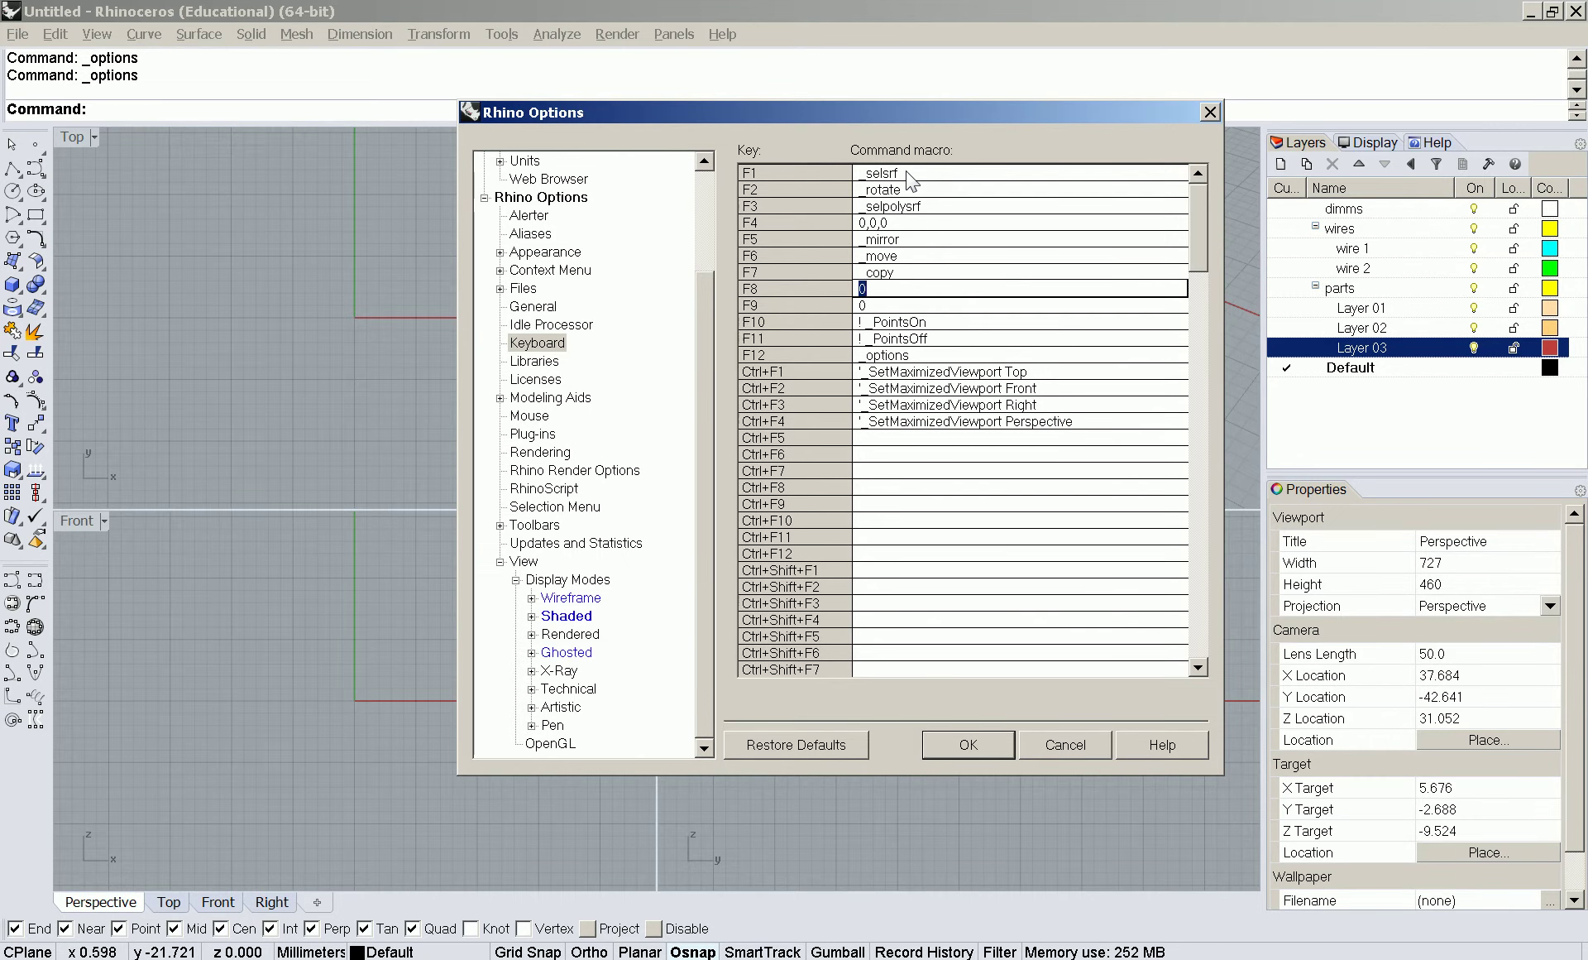
# - Replace the Ctrl+B keyboard shortcut's command macro with _booleansplit
pyautogui.press('Up')
pyautogui.press('Up')
pyautogui.press('Up')
pyautogui.press('Up')
pyautogui.press('Up')
pyautogui.press('Up')
pyautogui.press('Up')
pyautogui.press('Down')
pyautogui.press('Down')
pyautogui.press('Down')
pyautogui.press('Down')
pyautogui.press('Down')
pyautogui.press('Down')
pyautogui.press('Down')
pyautogui.press('Down')
pyautogui.press('Down')
pyautogui.press('Down')
pyautogui.press('Down')
pyautogui.press('Down')
pyautogui.press('Down')
pyautogui.press('Down')
pyautogui.press('Down')
pyautogui.press('Down')
pyautogui.press('Down')
pyautogui.press('Down')
pyautogui.press('Down')
pyautogui.press('Down')
pyautogui.press('Down')
pyautogui.press('Down')
pyautogui.press('Down')
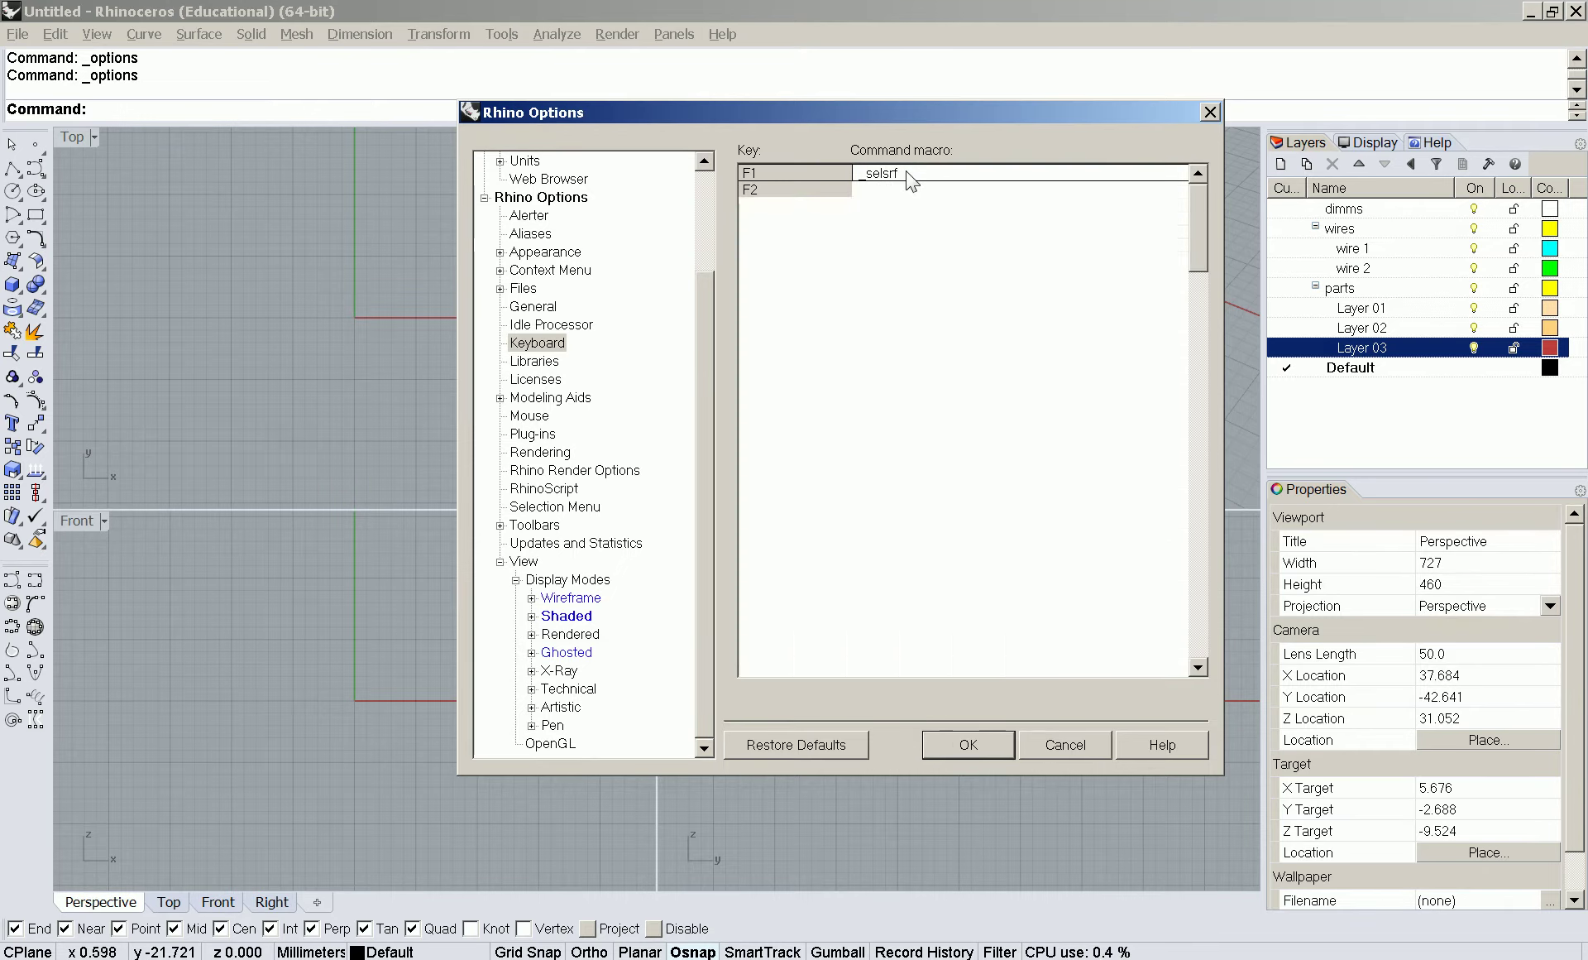
pyautogui.press('Down')
pyautogui.press('Down')
pyautogui.press('Down')
pyautogui.press('Down')
pyautogui.press('Down')
pyautogui.press('Down')
pyautogui.press('Down')
pyautogui.press('Down')
pyautogui.press('Down')
pyautogui.press('Down')
pyautogui.press('Down')
pyautogui.press('Down')
pyautogui.press('Down')
pyautogui.press('Down')
pyautogui.press('Down')
pyautogui.press('Down')
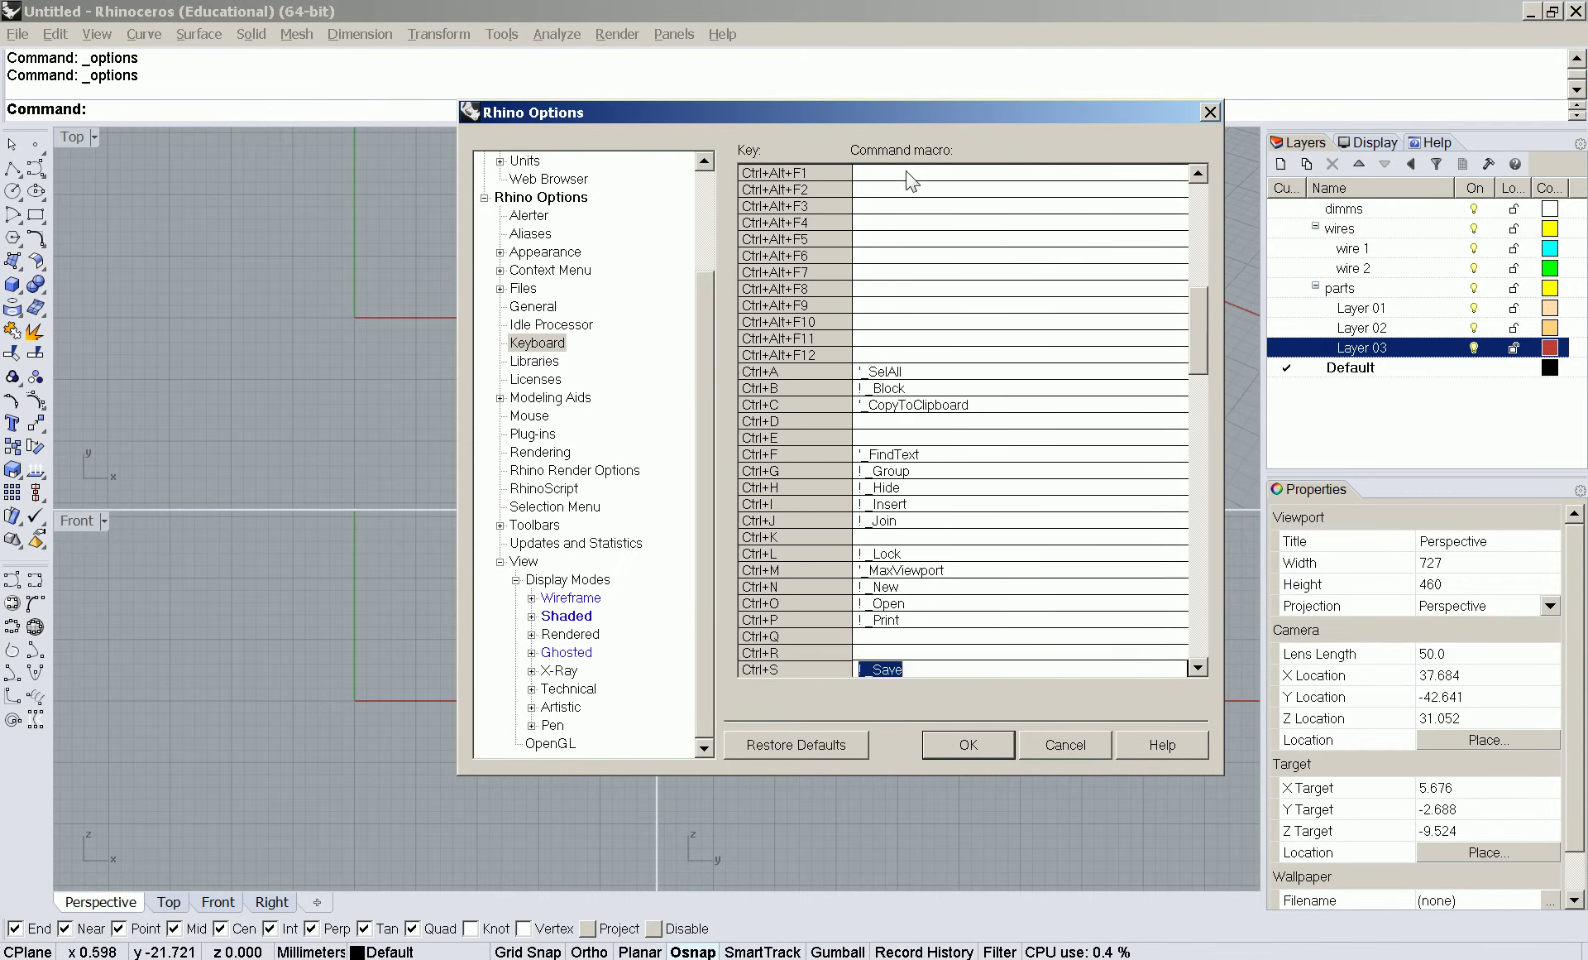
pyautogui.press('Up')
pyautogui.press('Up')
pyautogui.press('Up')
pyautogui.press('Up')
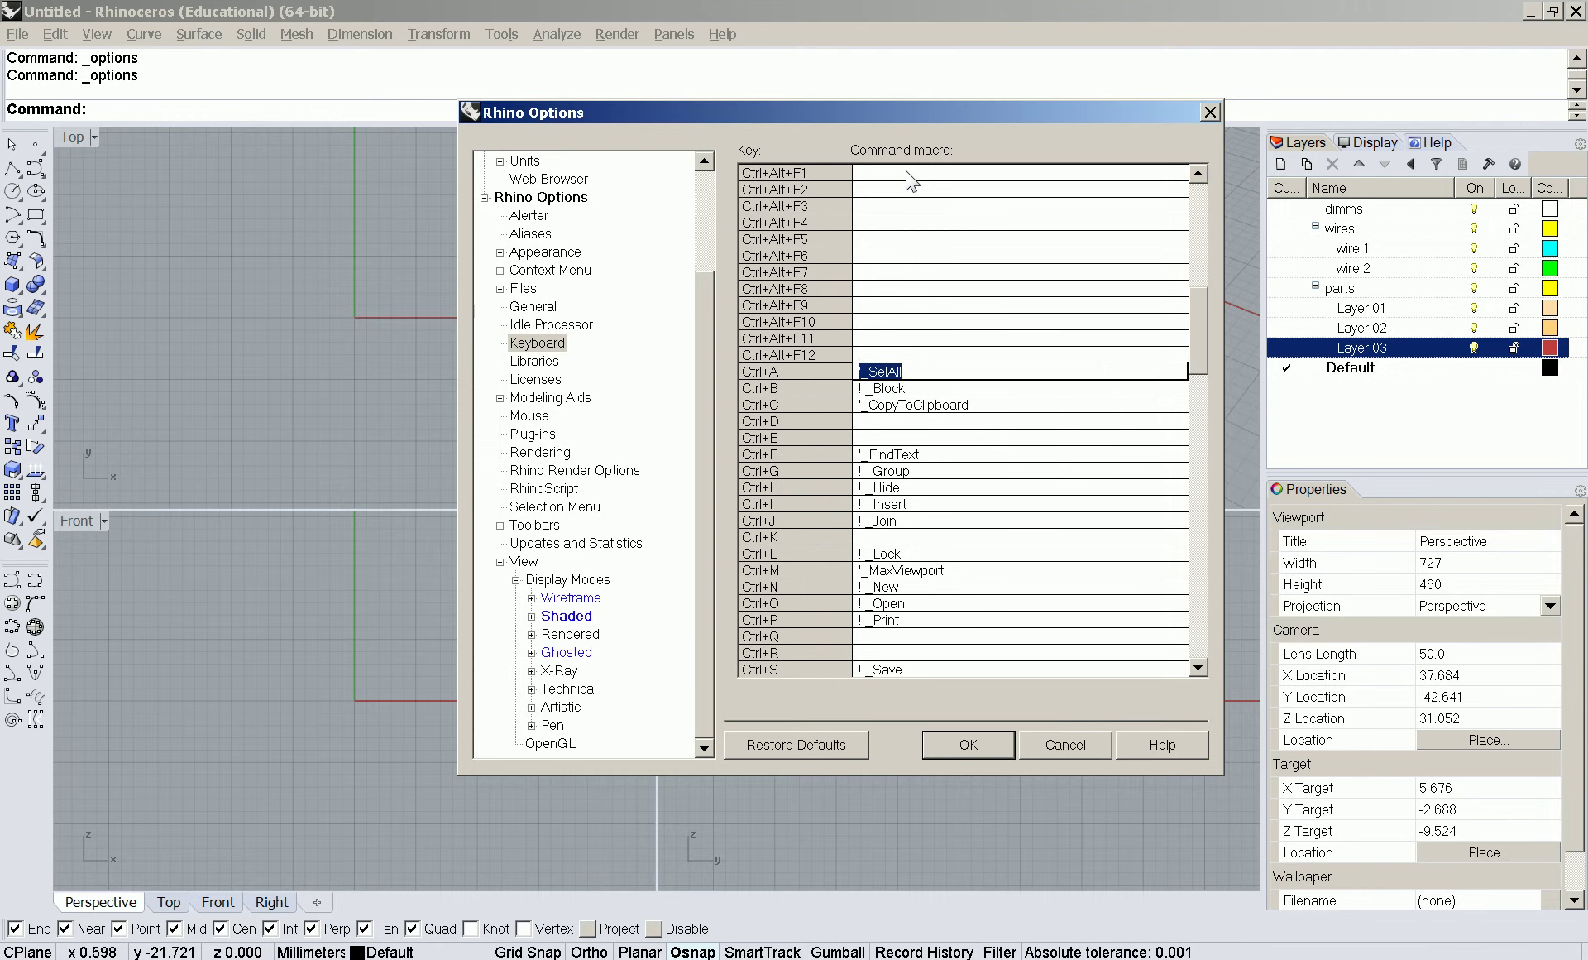
pyautogui.press('Down')
pyautogui.press('Down')
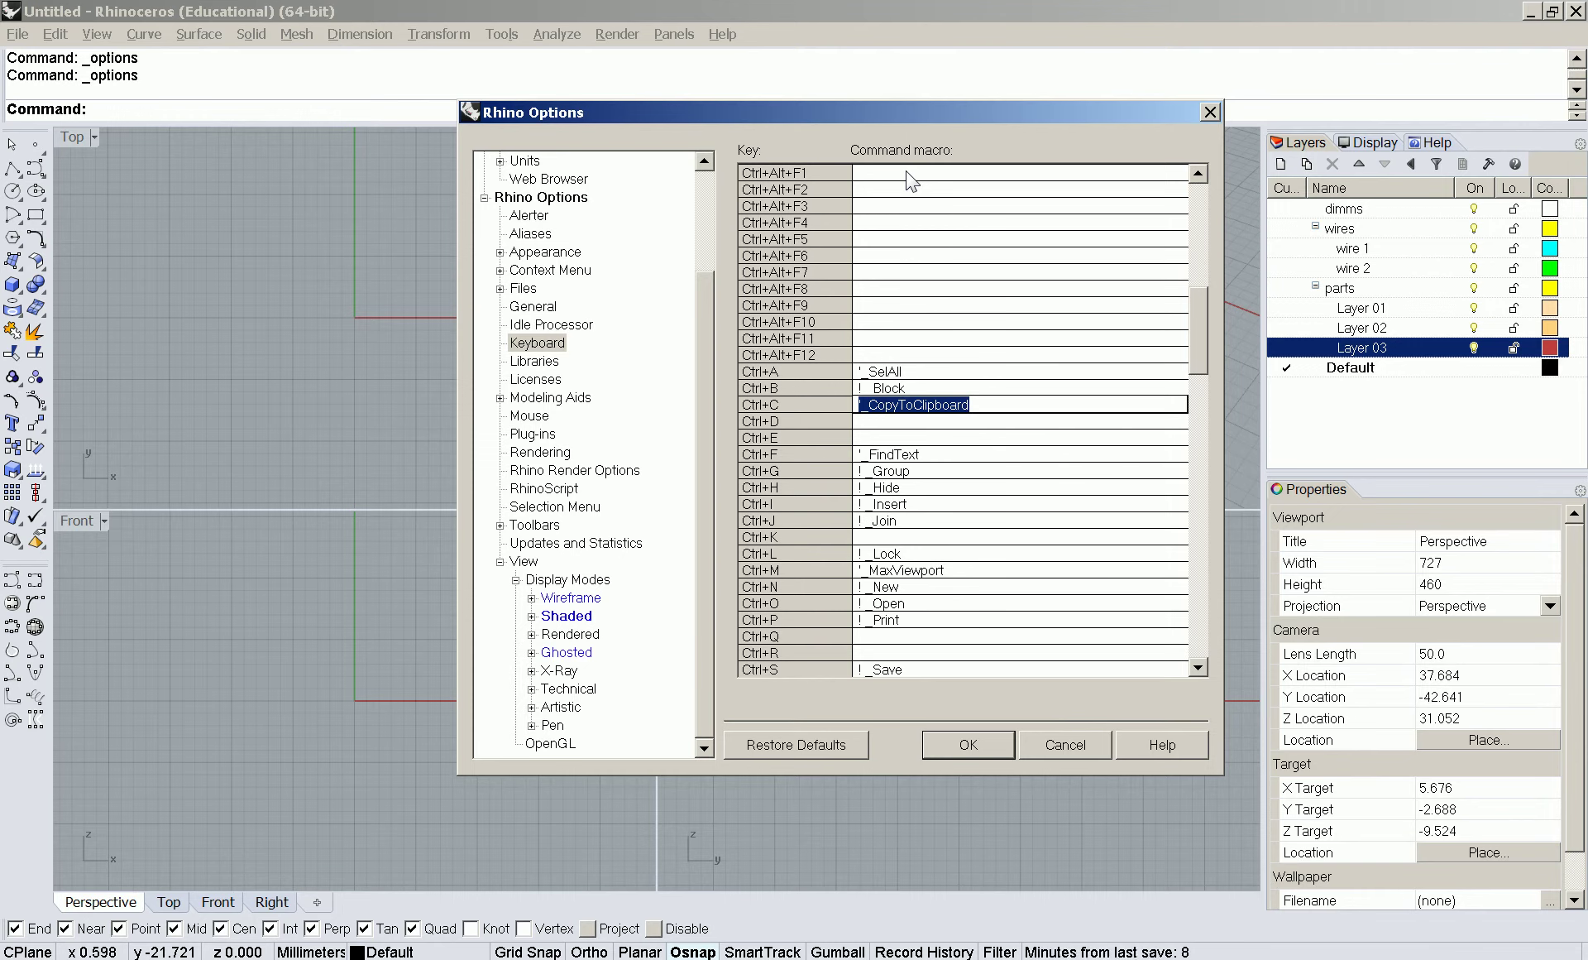
pyautogui.press('Up')
pyautogui.press('Delete')
pyautogui.write('_boolean')
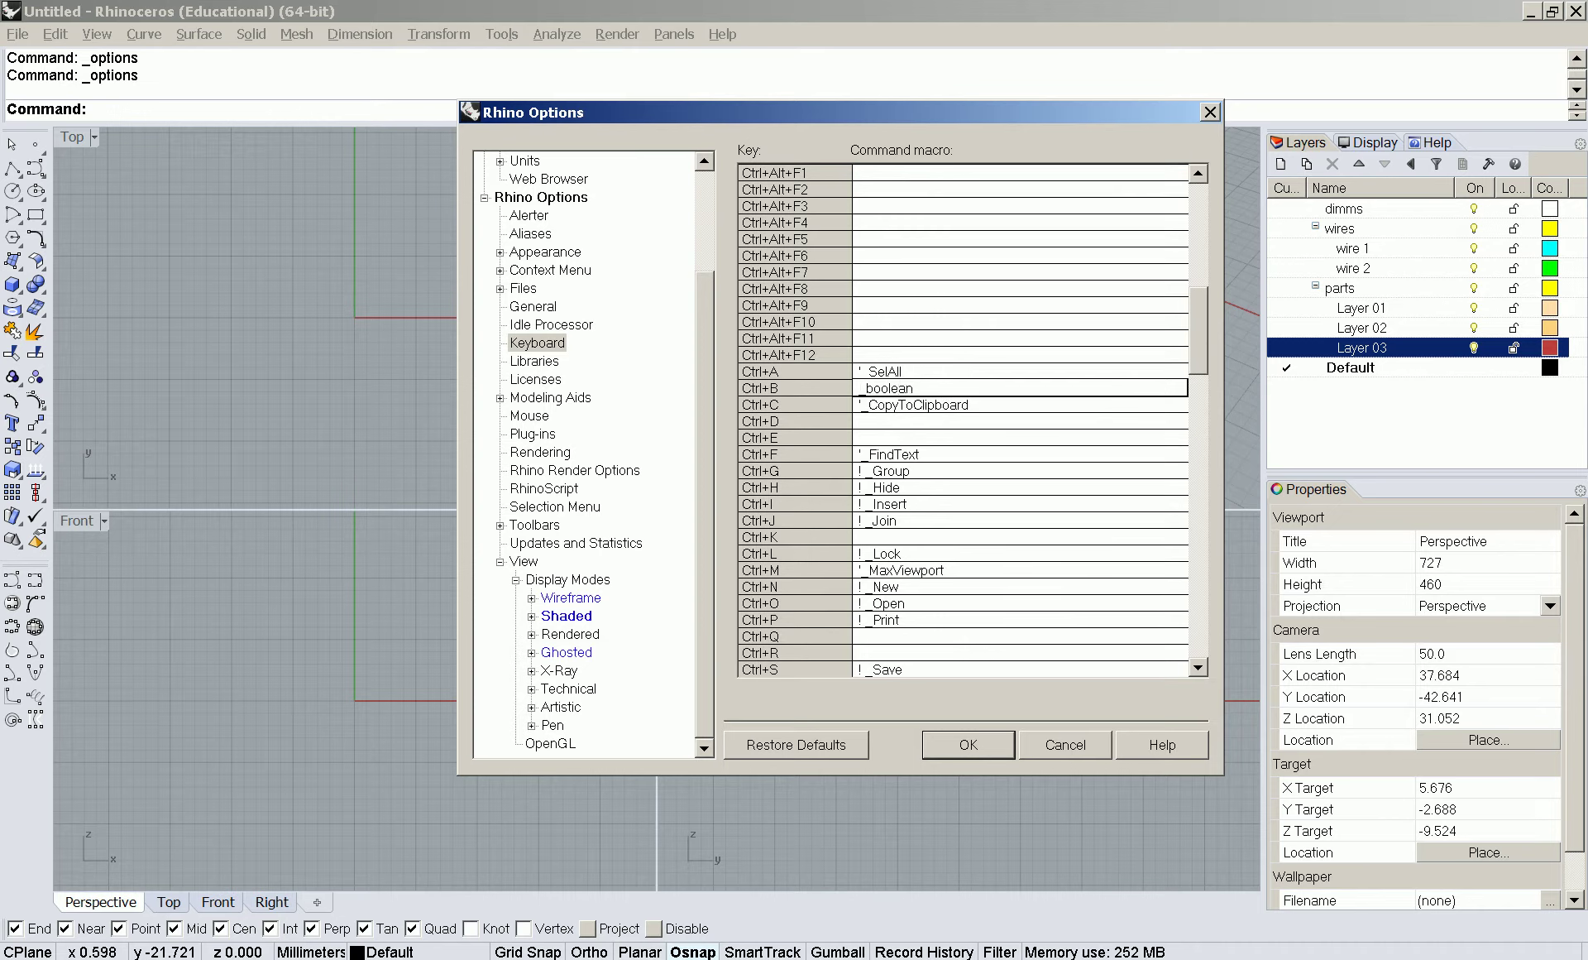
pyautogui.write('split')
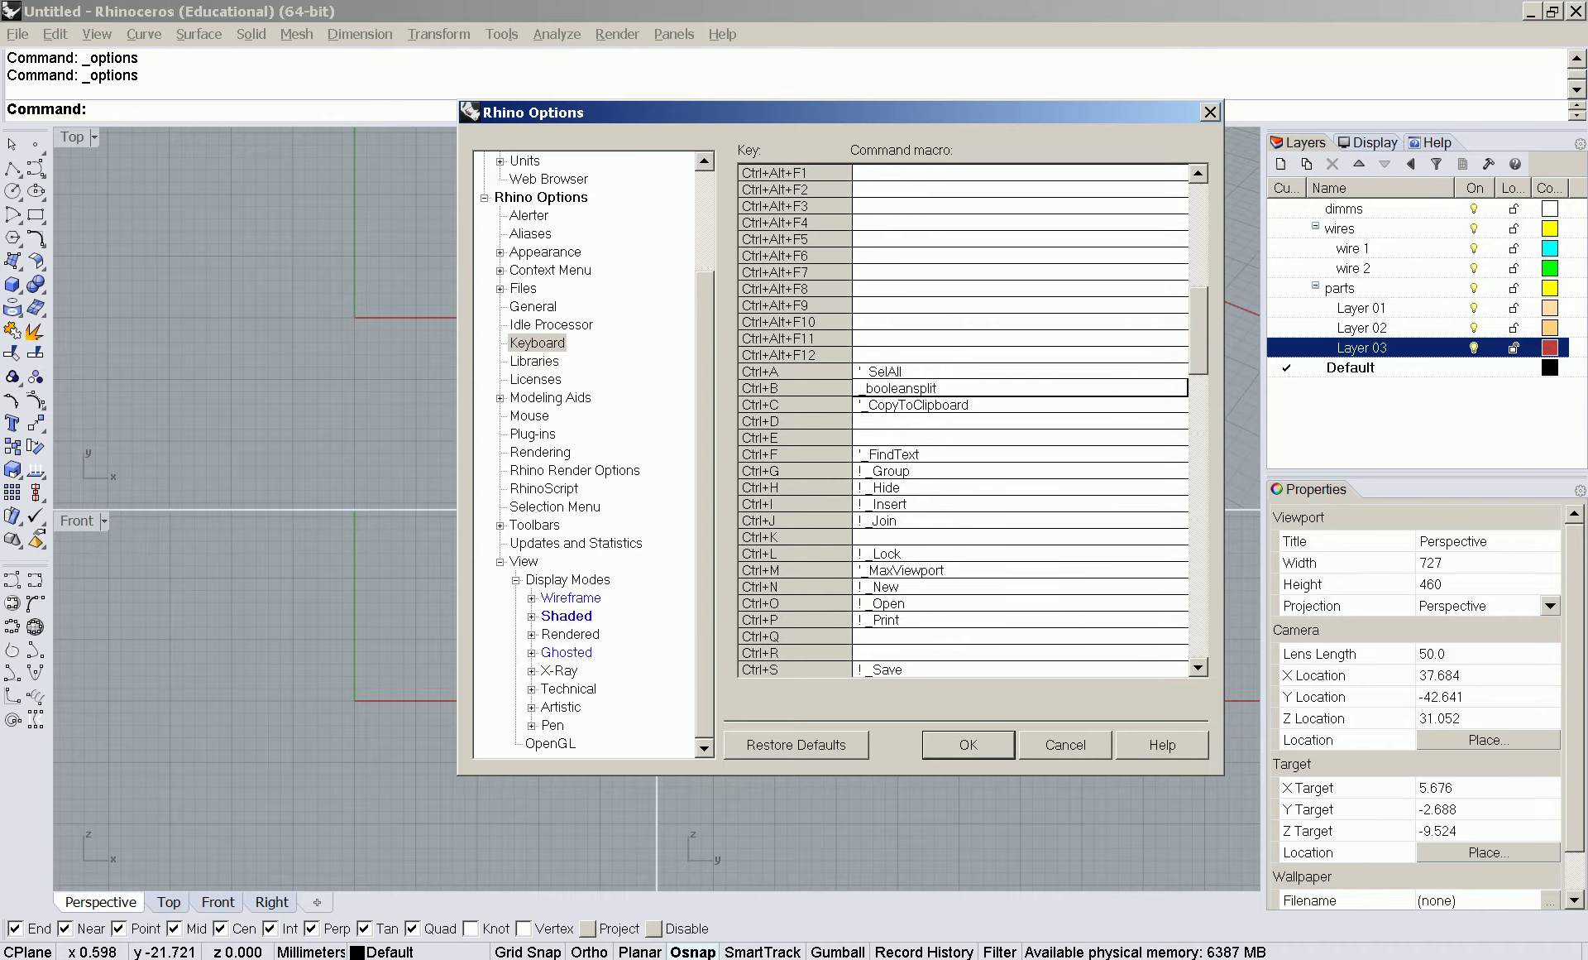
# - Set the Ctrl+C keyboard shortcut's command macro to _cap and the Ctrl+D shortcut's macro to _booleandifference
pyautogui.press('Return')
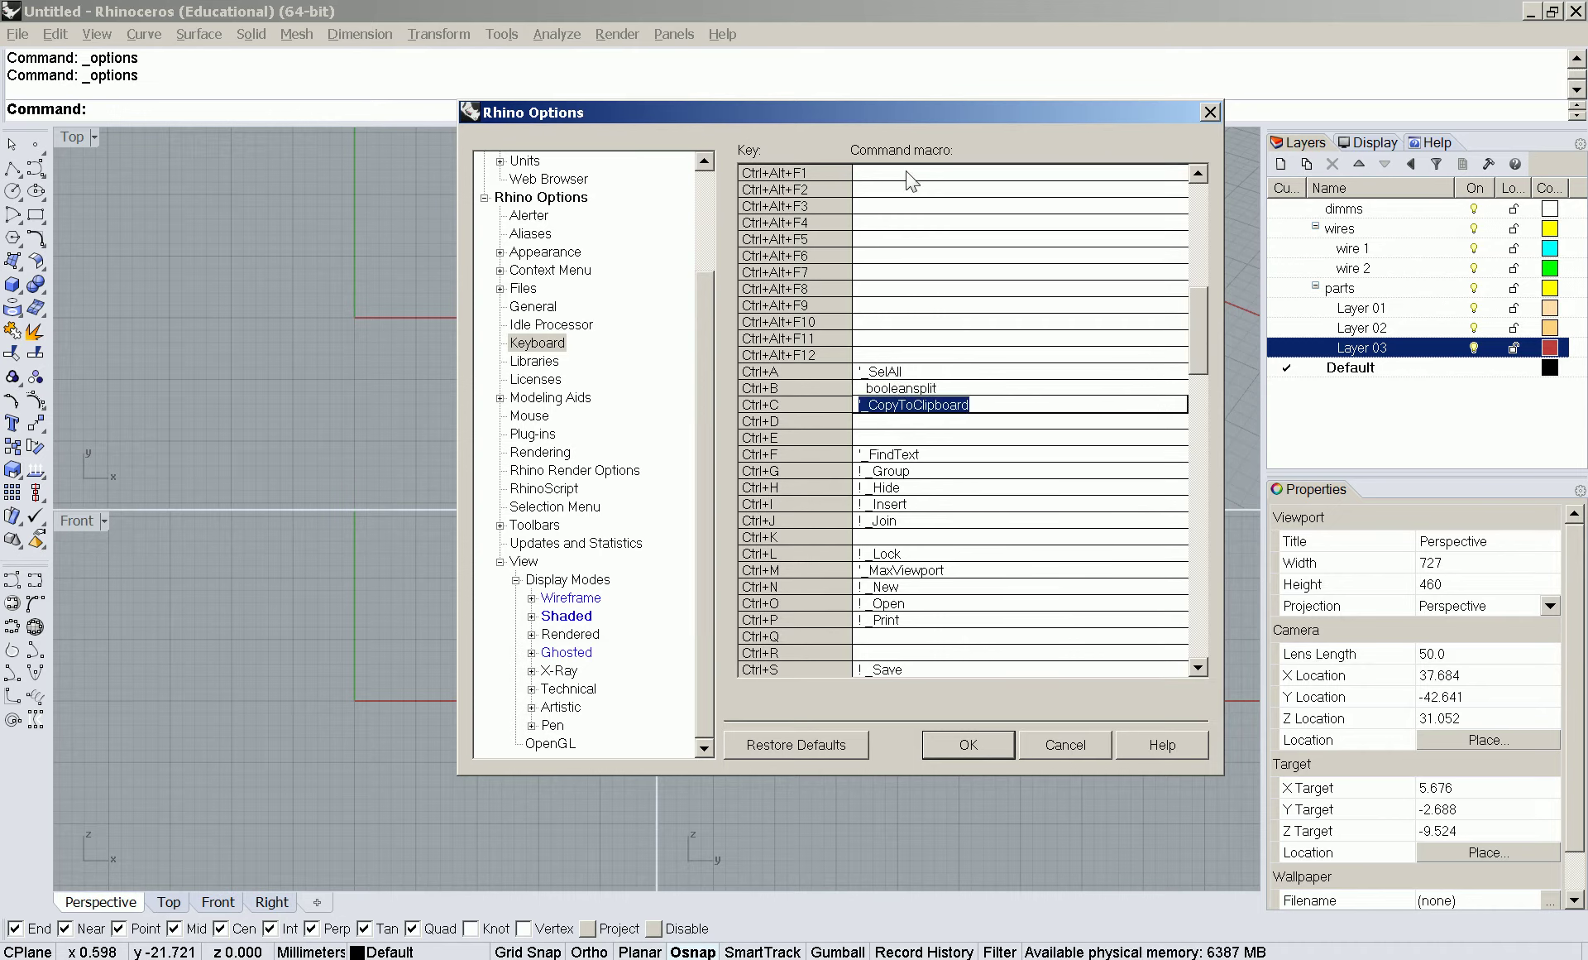
pyautogui.write('_cap')
pyautogui.press('Return')
pyautogui.write('_booleandifference')
# - Set the Ctrl+E keyboard shortcut's command macro to _extrudecrv and the Ctrl+F shortcut's macro to _filletedge
pyautogui.press('Return')
pyautogui.write('_extrudecrv')
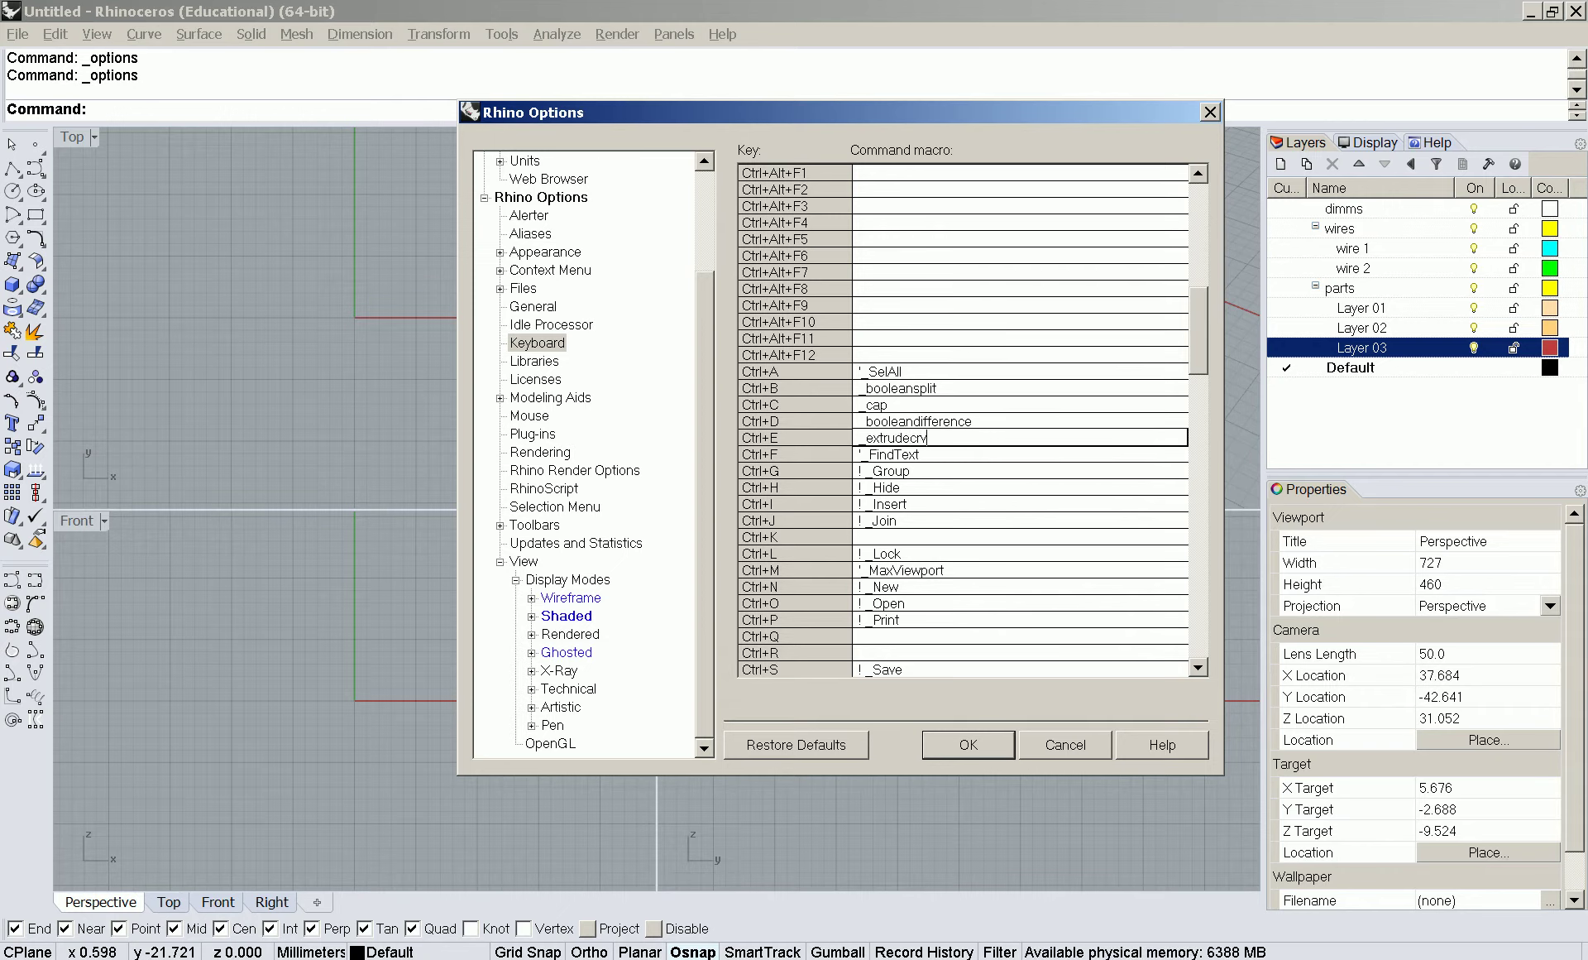
pyautogui.press('Return')
pyautogui.write('_')
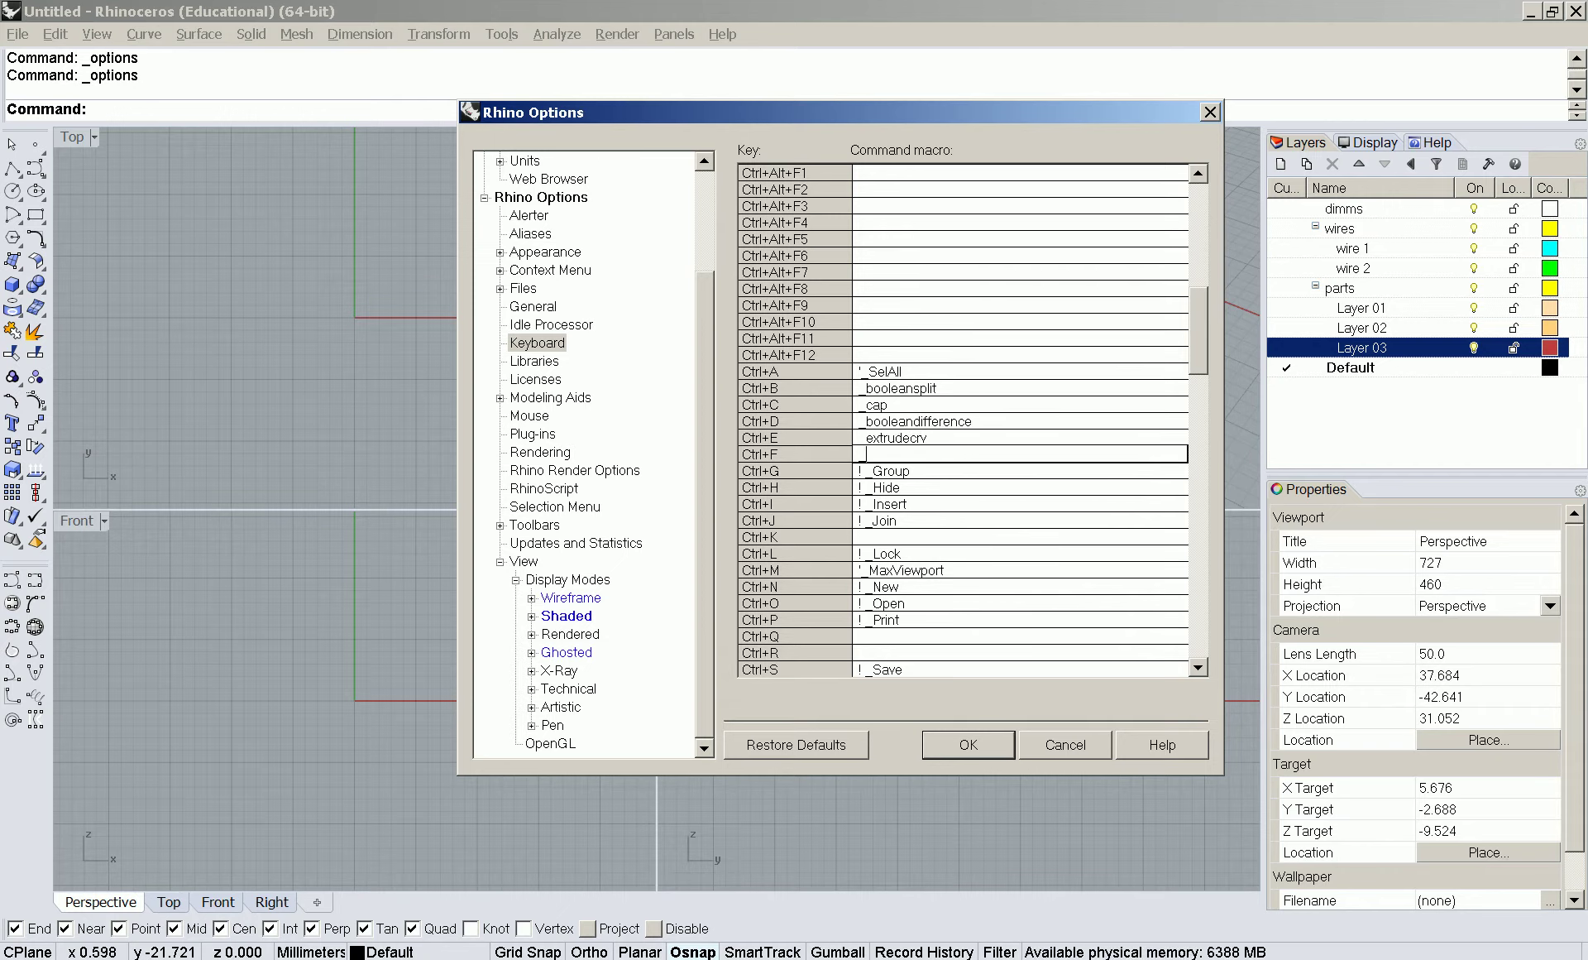
pyautogui.write('fille')
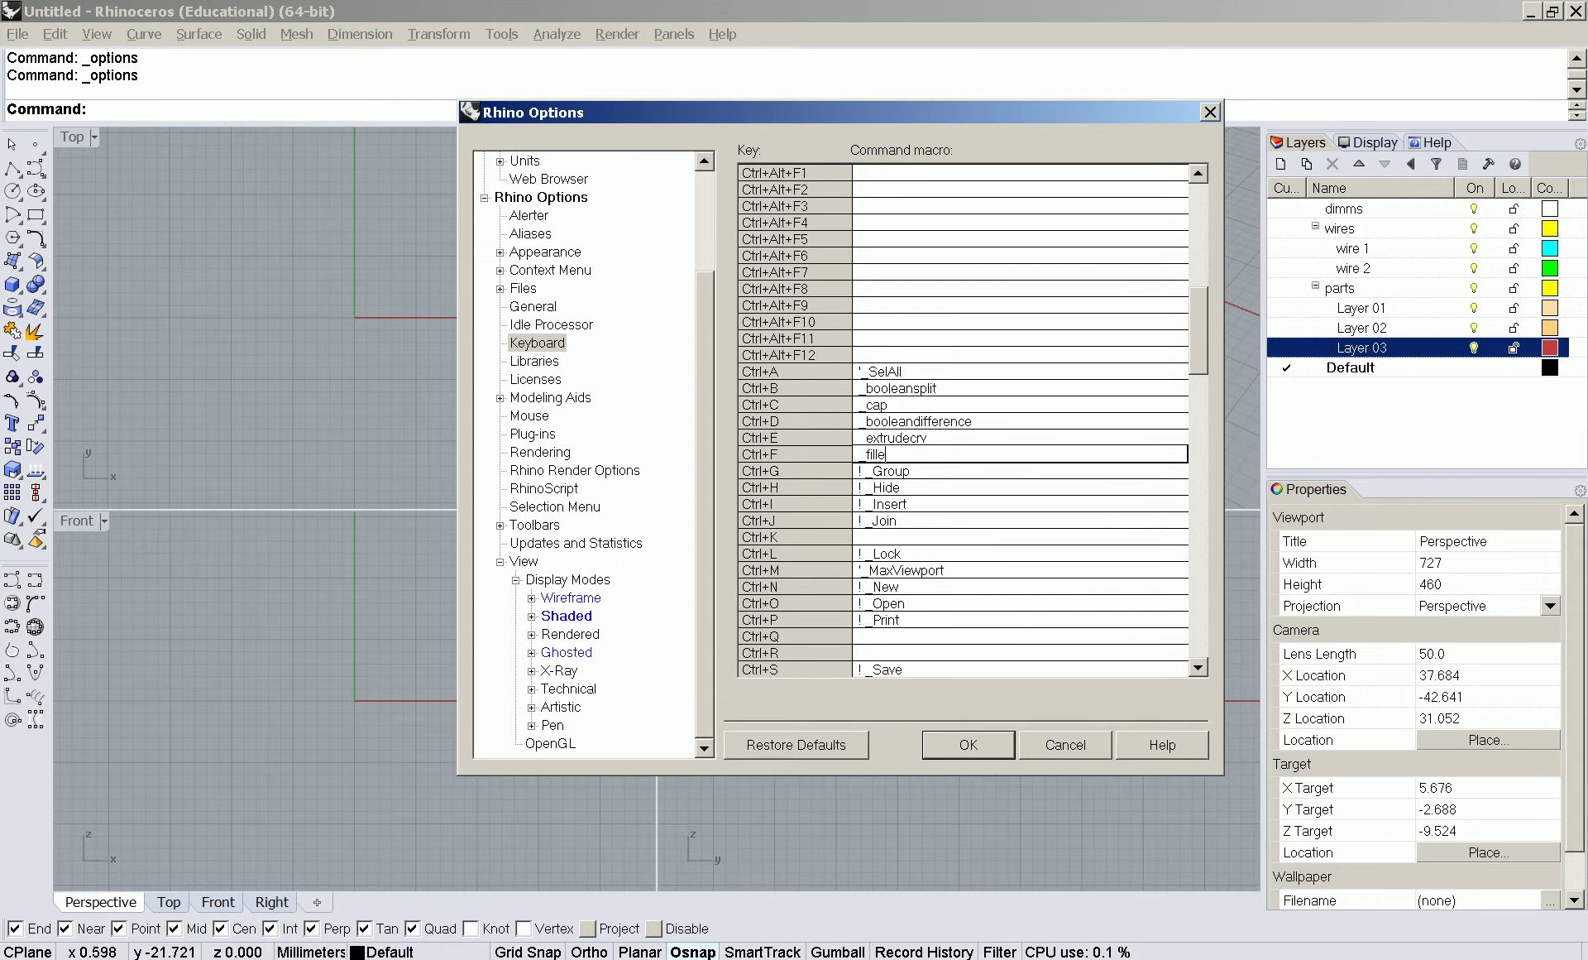
pyautogui.write('tedge')
# - Assign the command macro _quit to the empty Ctrl+Q keyboard shortcut
pyautogui.press('Return')
pyautogui.press('Return')
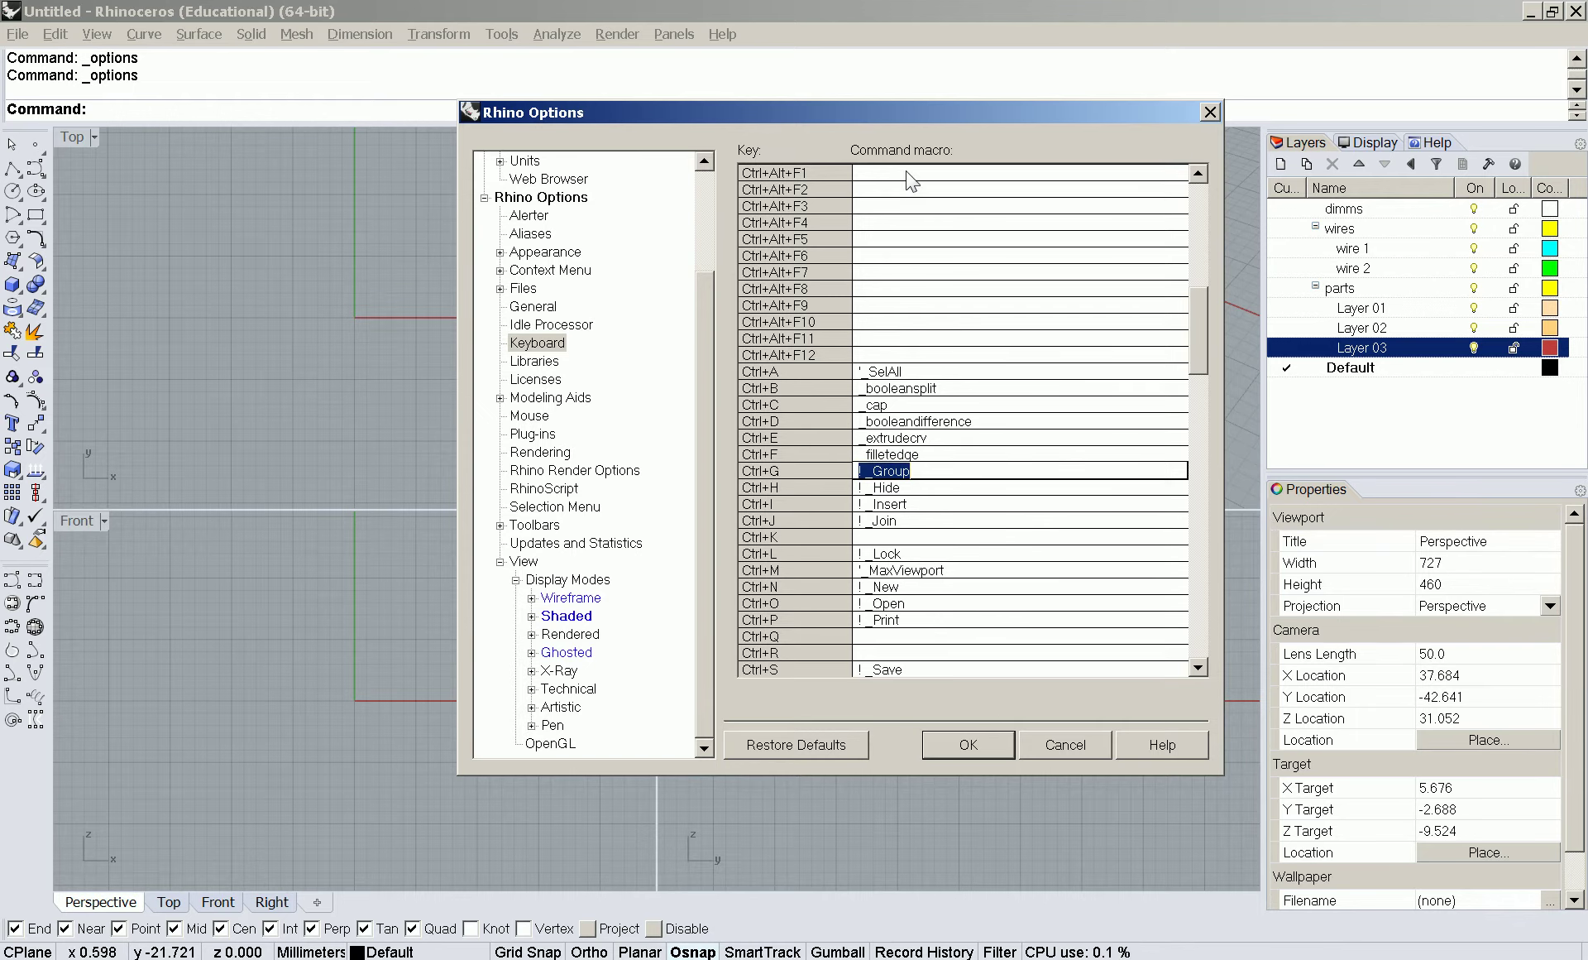
pyautogui.press('Return')
pyautogui.press('Return')
pyautogui.press('Return')
pyautogui.press('Return')
pyautogui.press('Return')
pyautogui.press('Return')
pyautogui.press('Return')
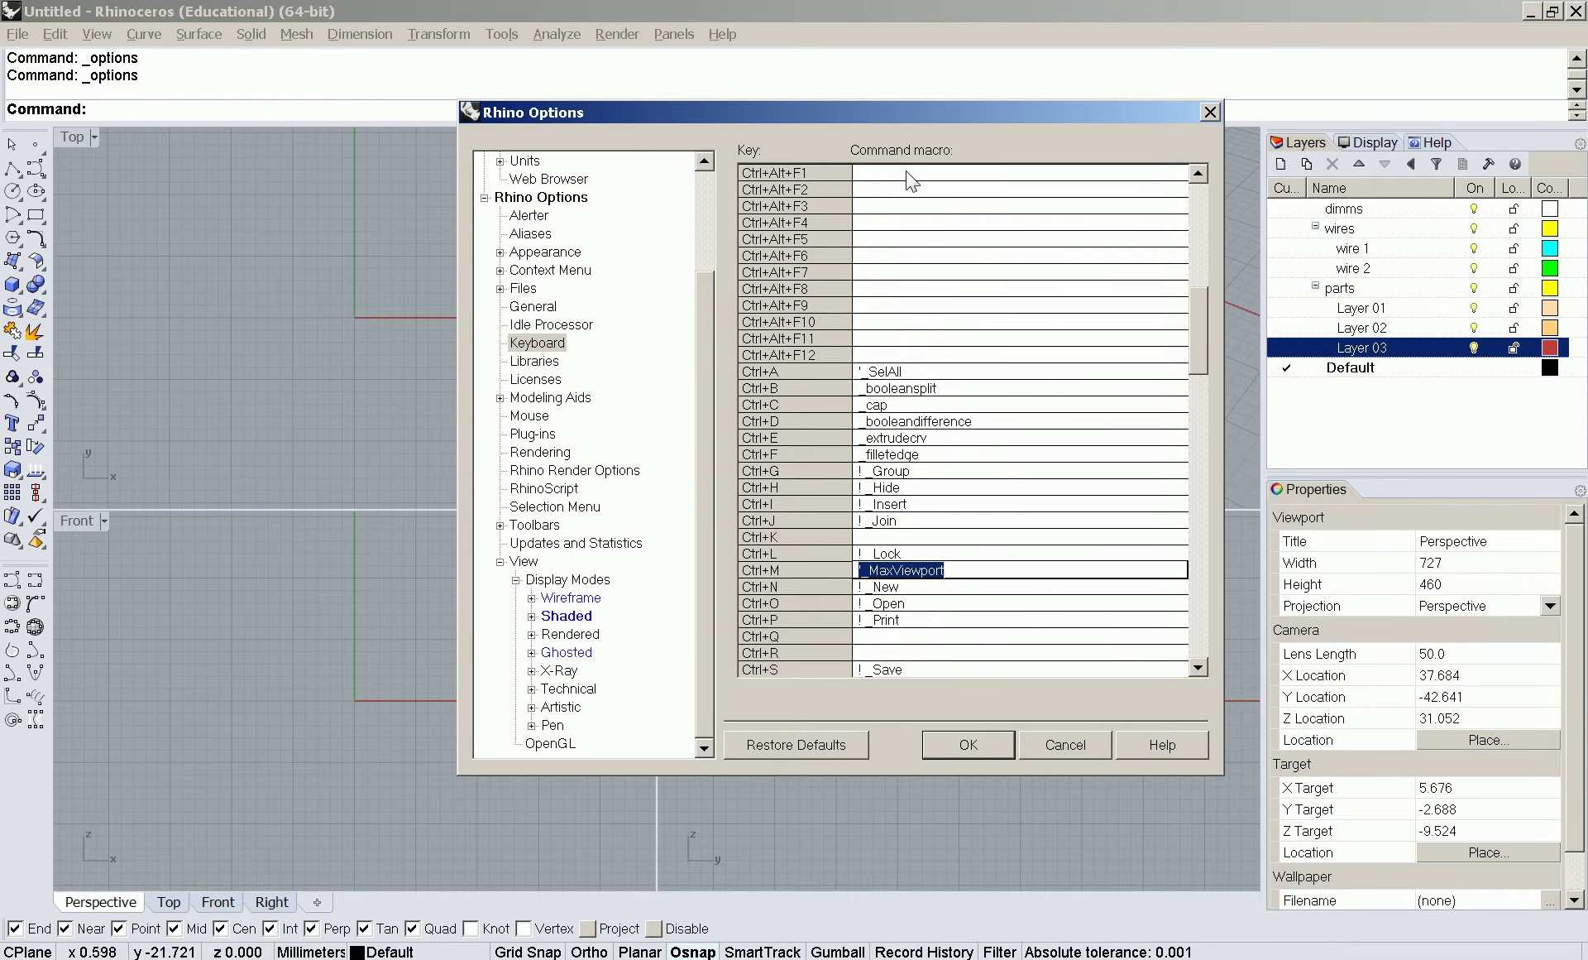
pyautogui.press('Return')
pyautogui.press('Return')
pyautogui.press('Return')
pyautogui.press('Return')
pyautogui.press('Return')
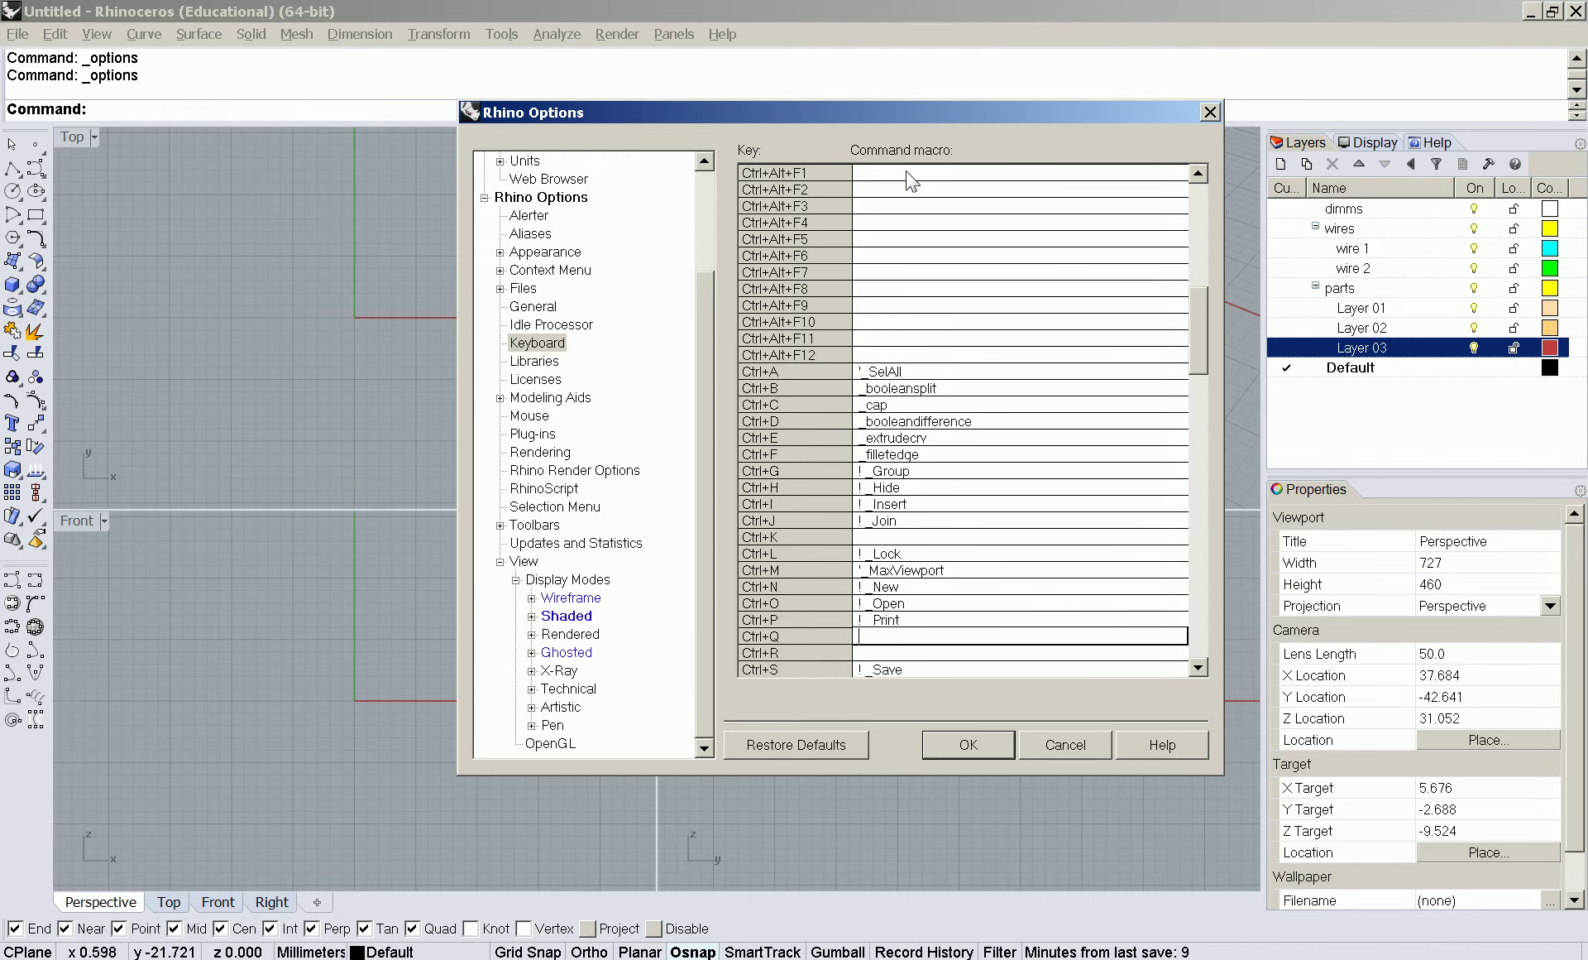
pyautogui.press('Return')
pyautogui.press('Up')
pyautogui.press('Up')
pyautogui.press('Up')
pyautogui.press('Up')
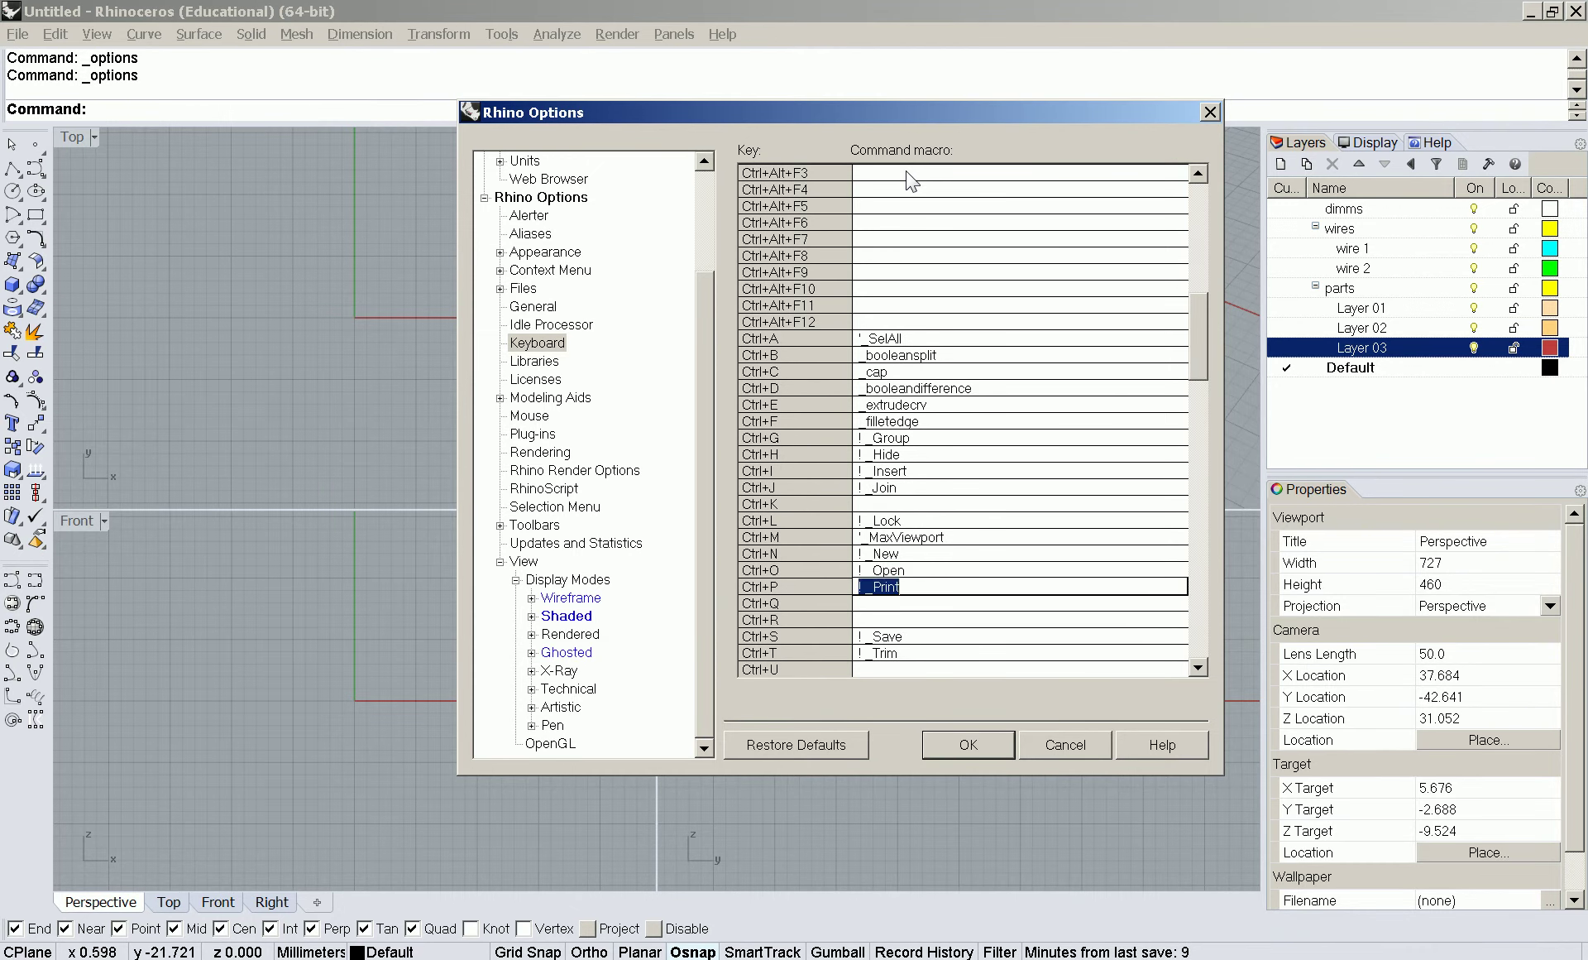
pyautogui.write('_quit')
# - Set the Ctrl+R keyboard shortcut's command macro to _sweep1 and the Ctrl+S shortcut's macro to _split
pyautogui.press('Return')
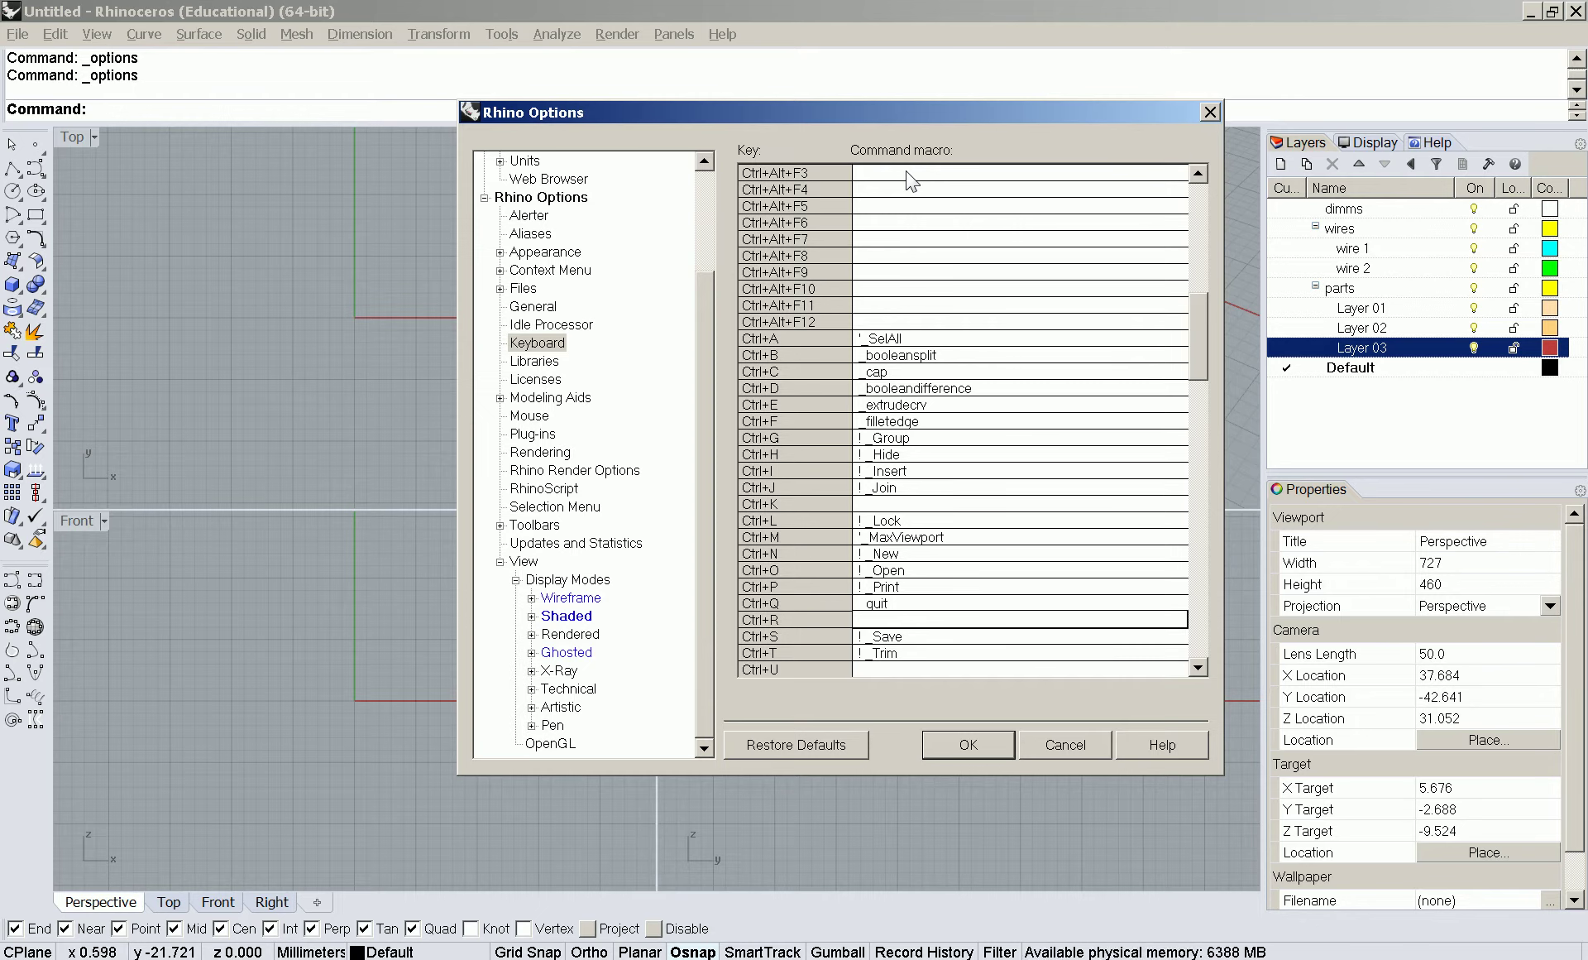
pyautogui.write('_sweep1')
pyautogui.press('Return')
pyautogui.write('_')
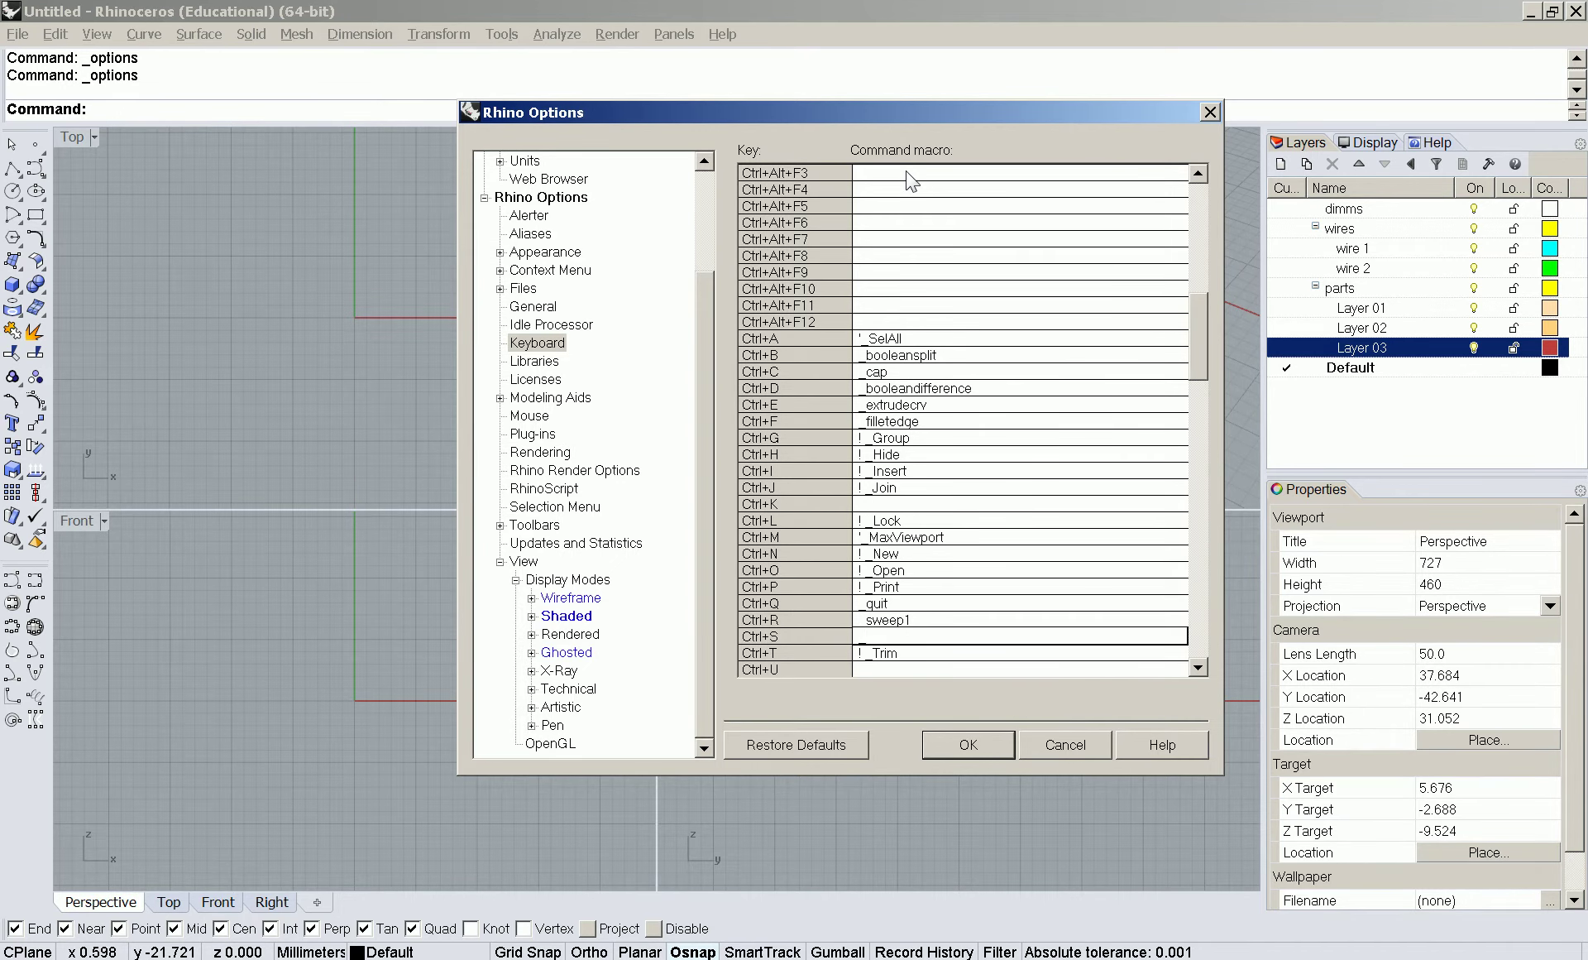
pyautogui.write('split')
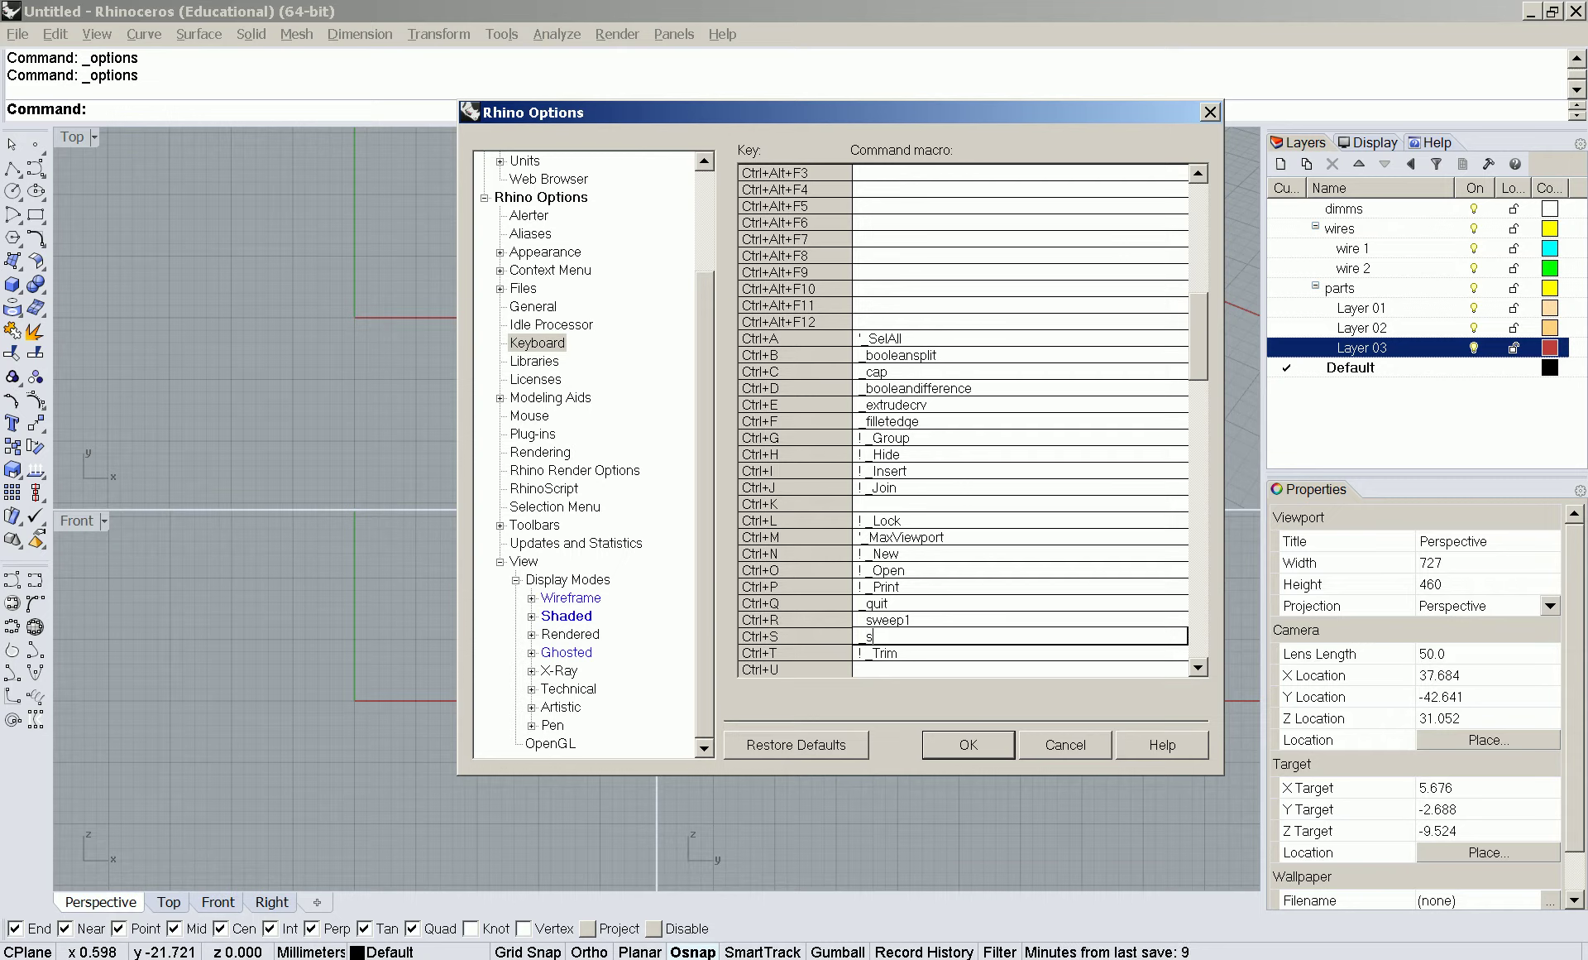
# - Replace the Ctrl+X keyboard shortcut's command macro with _delete
pyautogui.press('Down')
pyautogui.press('Down')
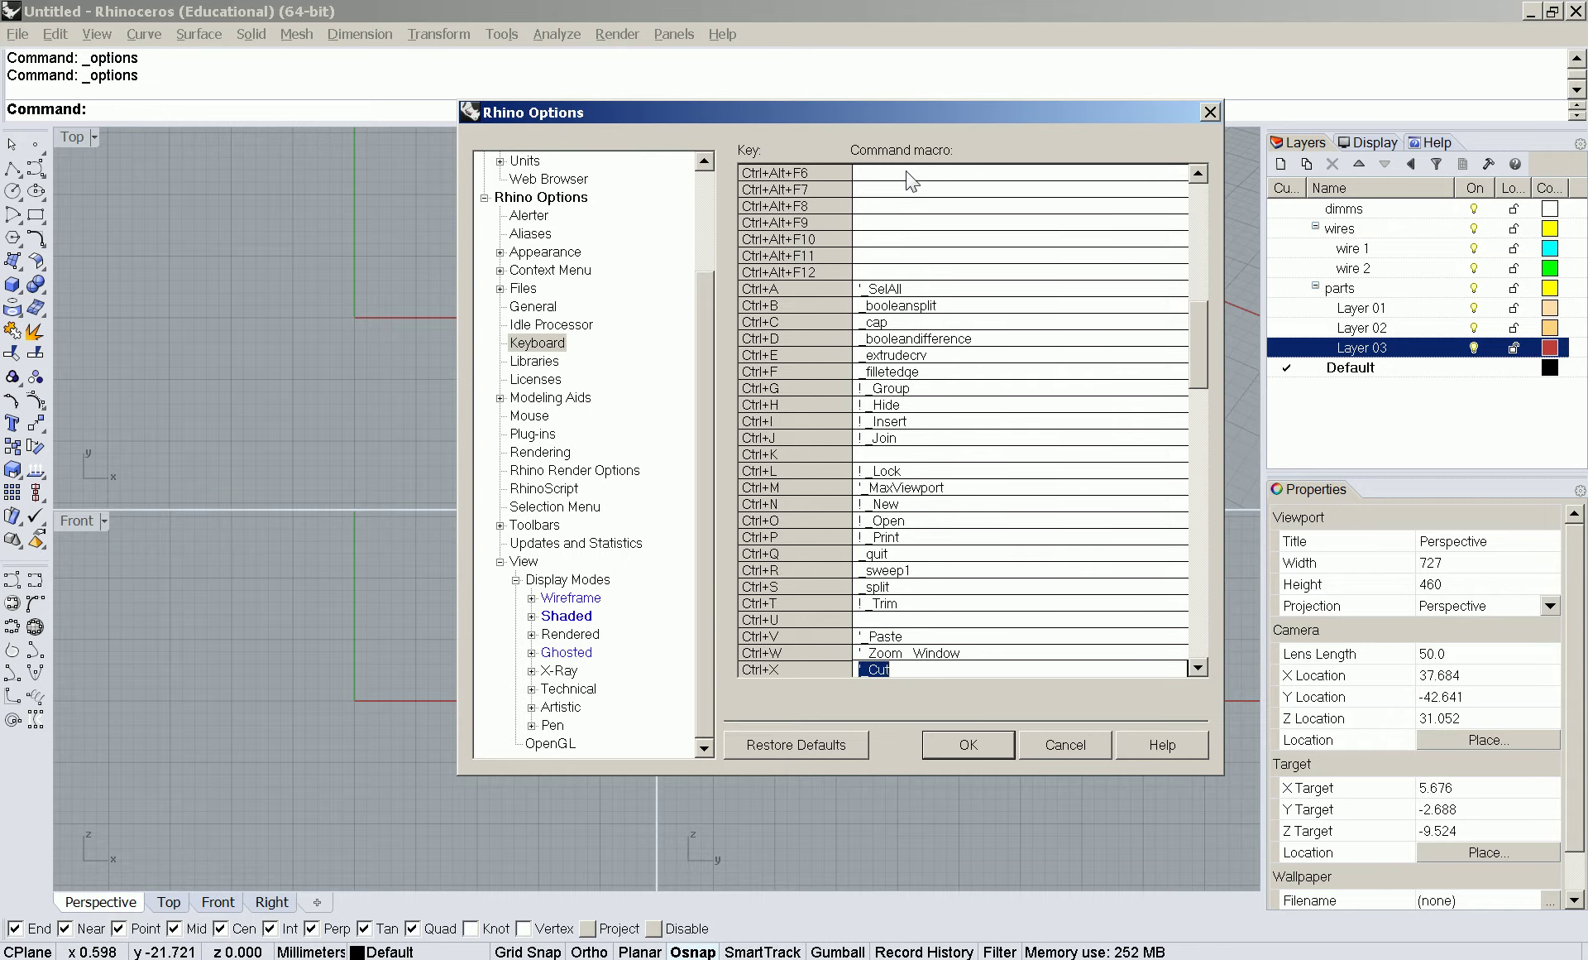
pyautogui.press('Down')
pyautogui.press('Down')
pyautogui.press('Down')
pyautogui.press('Down')
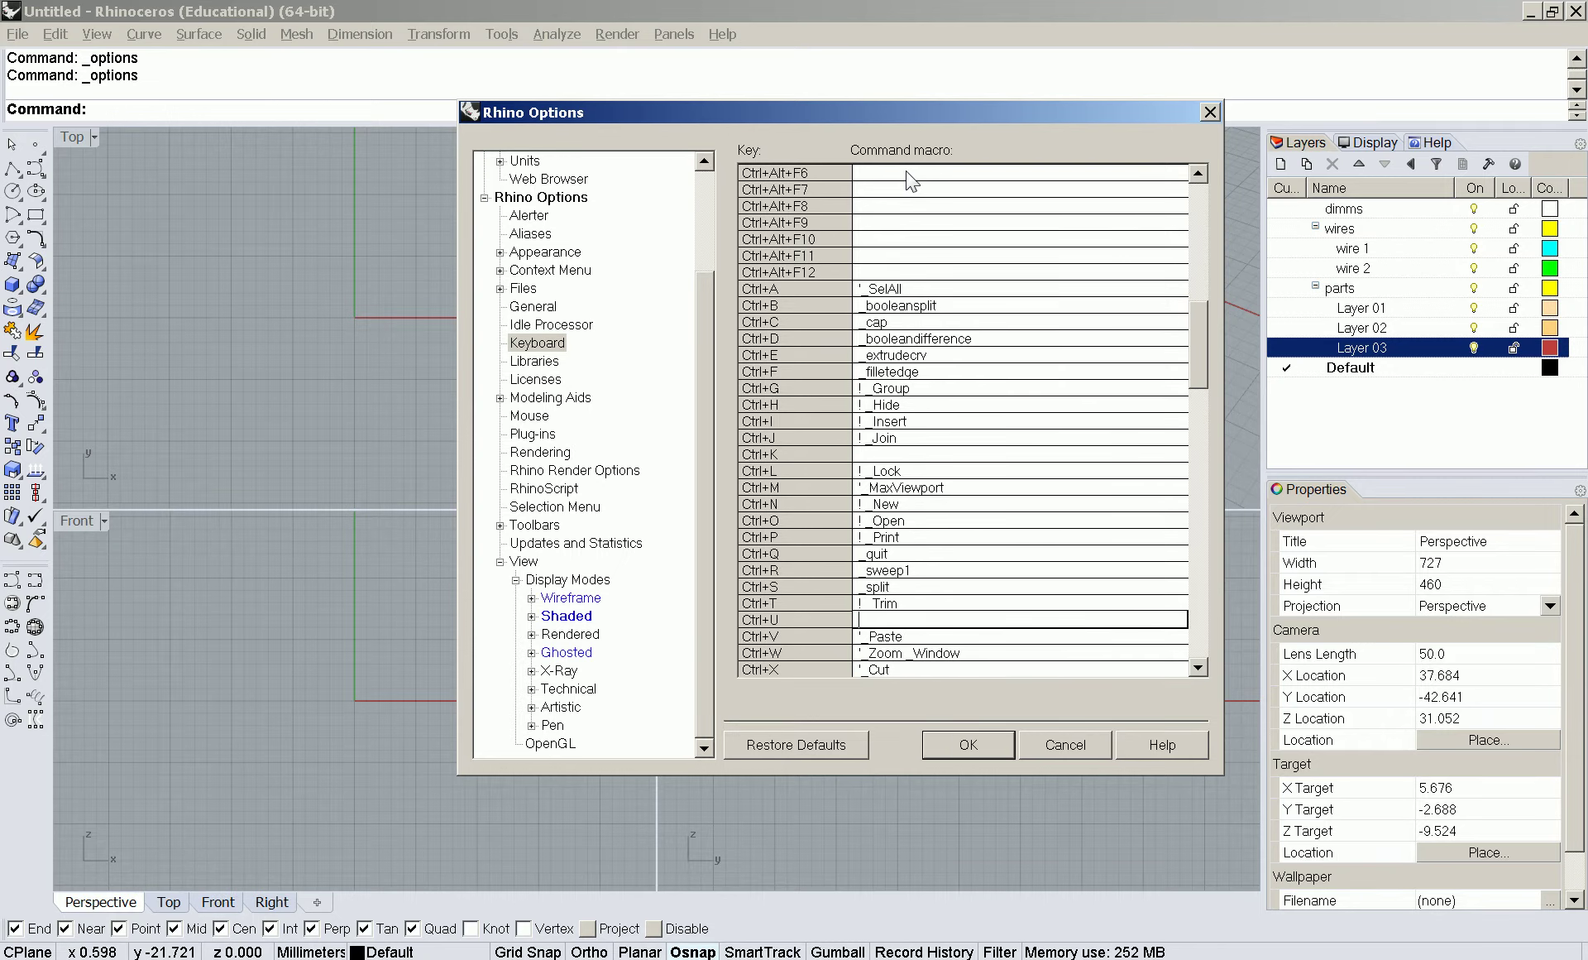
pyautogui.press('Up')
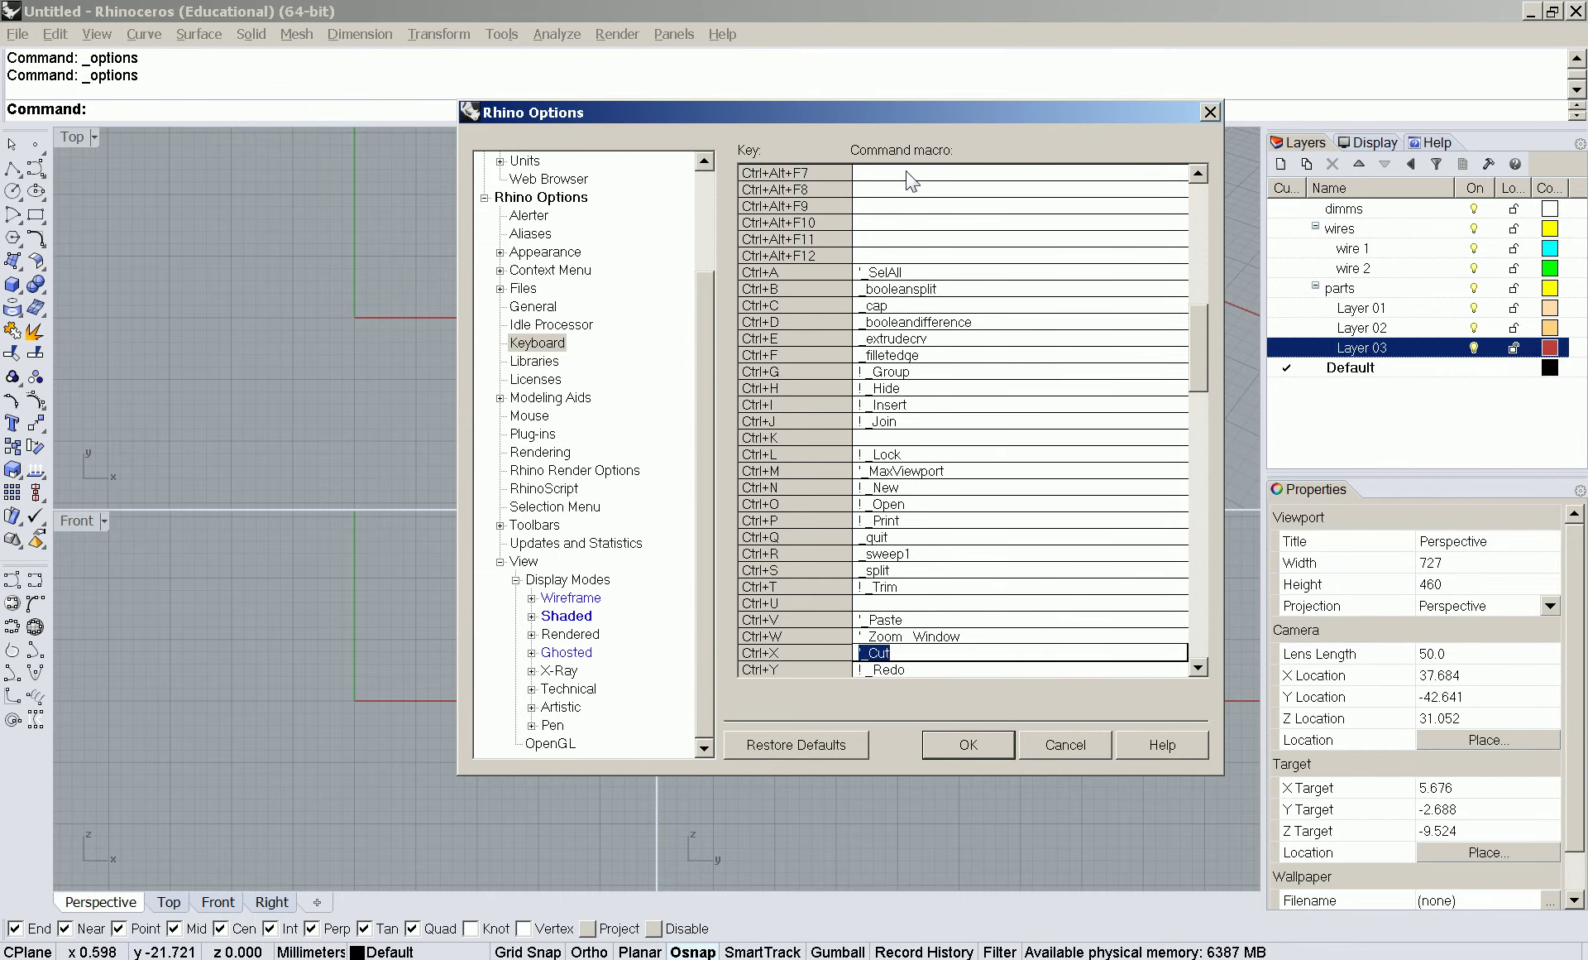
pyautogui.press('Up')
pyautogui.press('Up')
pyautogui.press('Down')
pyautogui.press('Down')
pyautogui.write('_delete')
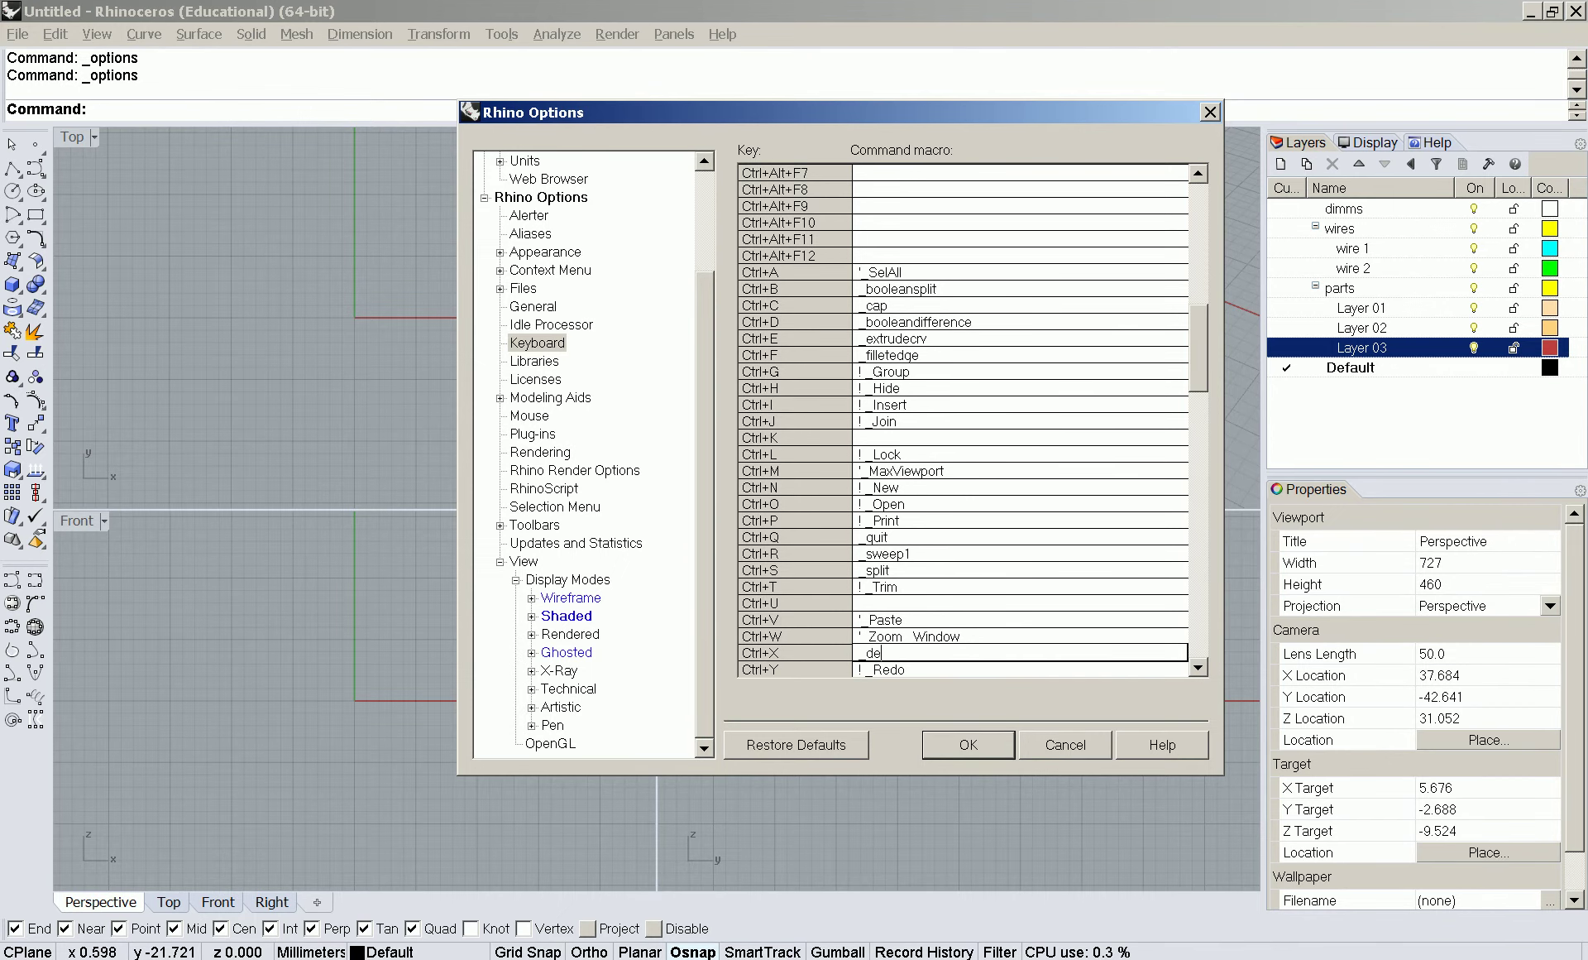
# - Replace the Ctrl+W keyboard shortcut's command macro with _lock
pyautogui.press('Down')
pyautogui.press('Down')
pyautogui.press('Down')
pyautogui.press('Down')
pyautogui.press('Up')
pyautogui.press('Up')
pyautogui.press('Up')
pyautogui.press('Up')
pyautogui.press('Up')
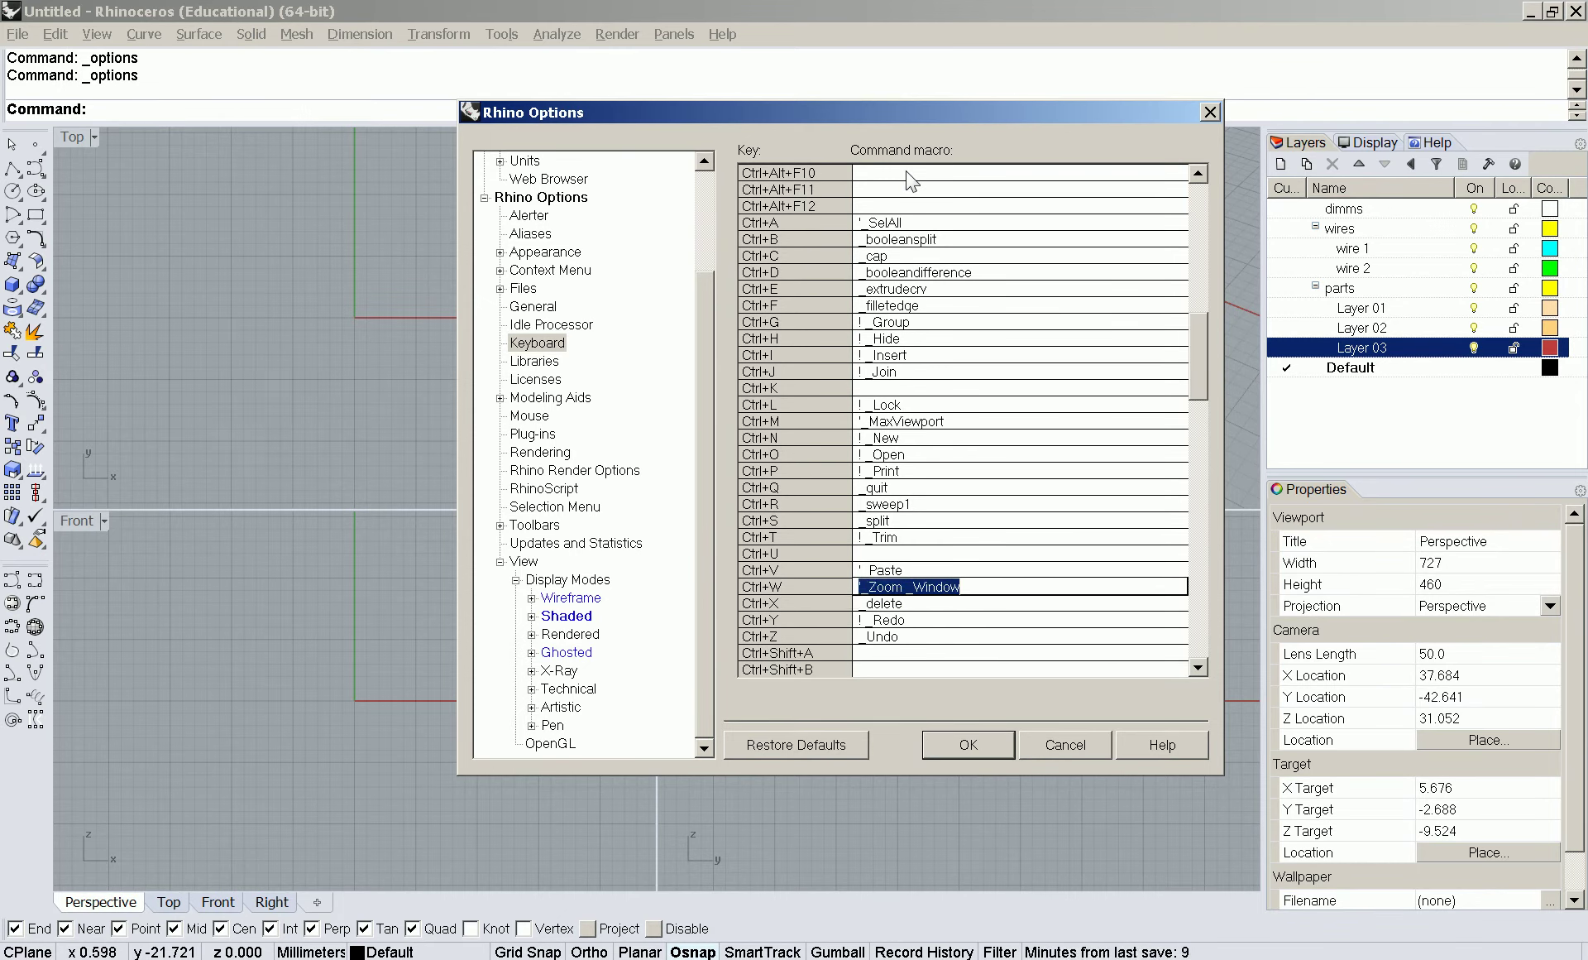
pyautogui.write('_lock')
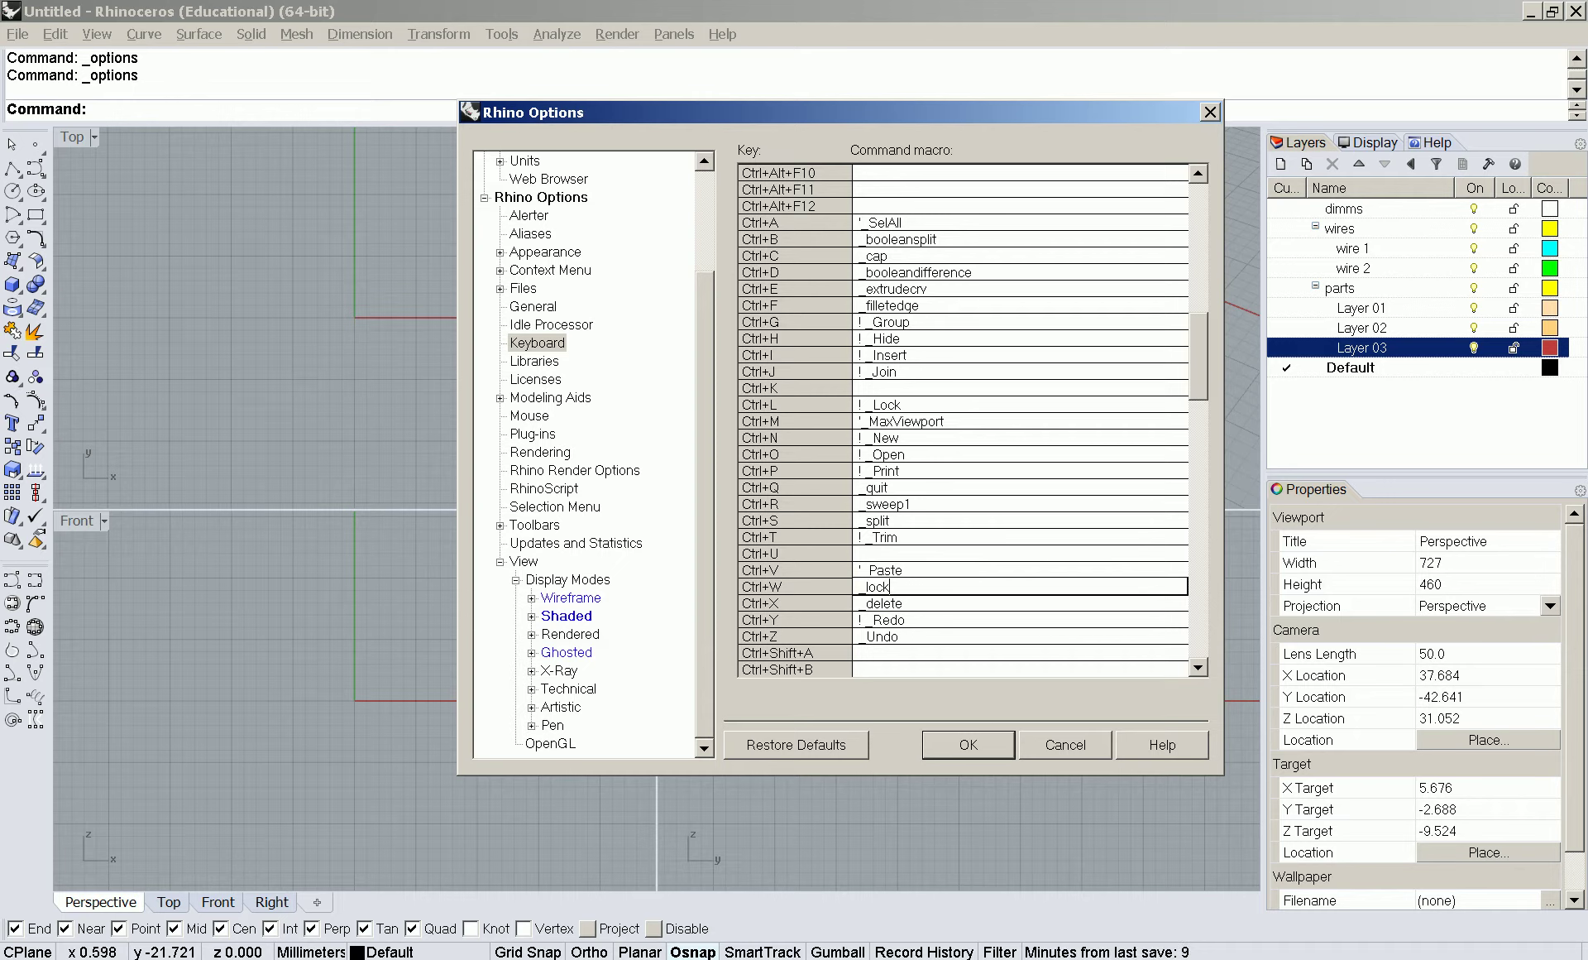
# - Assign the command macro _arraypolar to the empty Ctrl+Shift+A keyboard shortcut
pyautogui.press('Down')
pyautogui.press('Down')
pyautogui.press('Down')
pyautogui.press('Down')
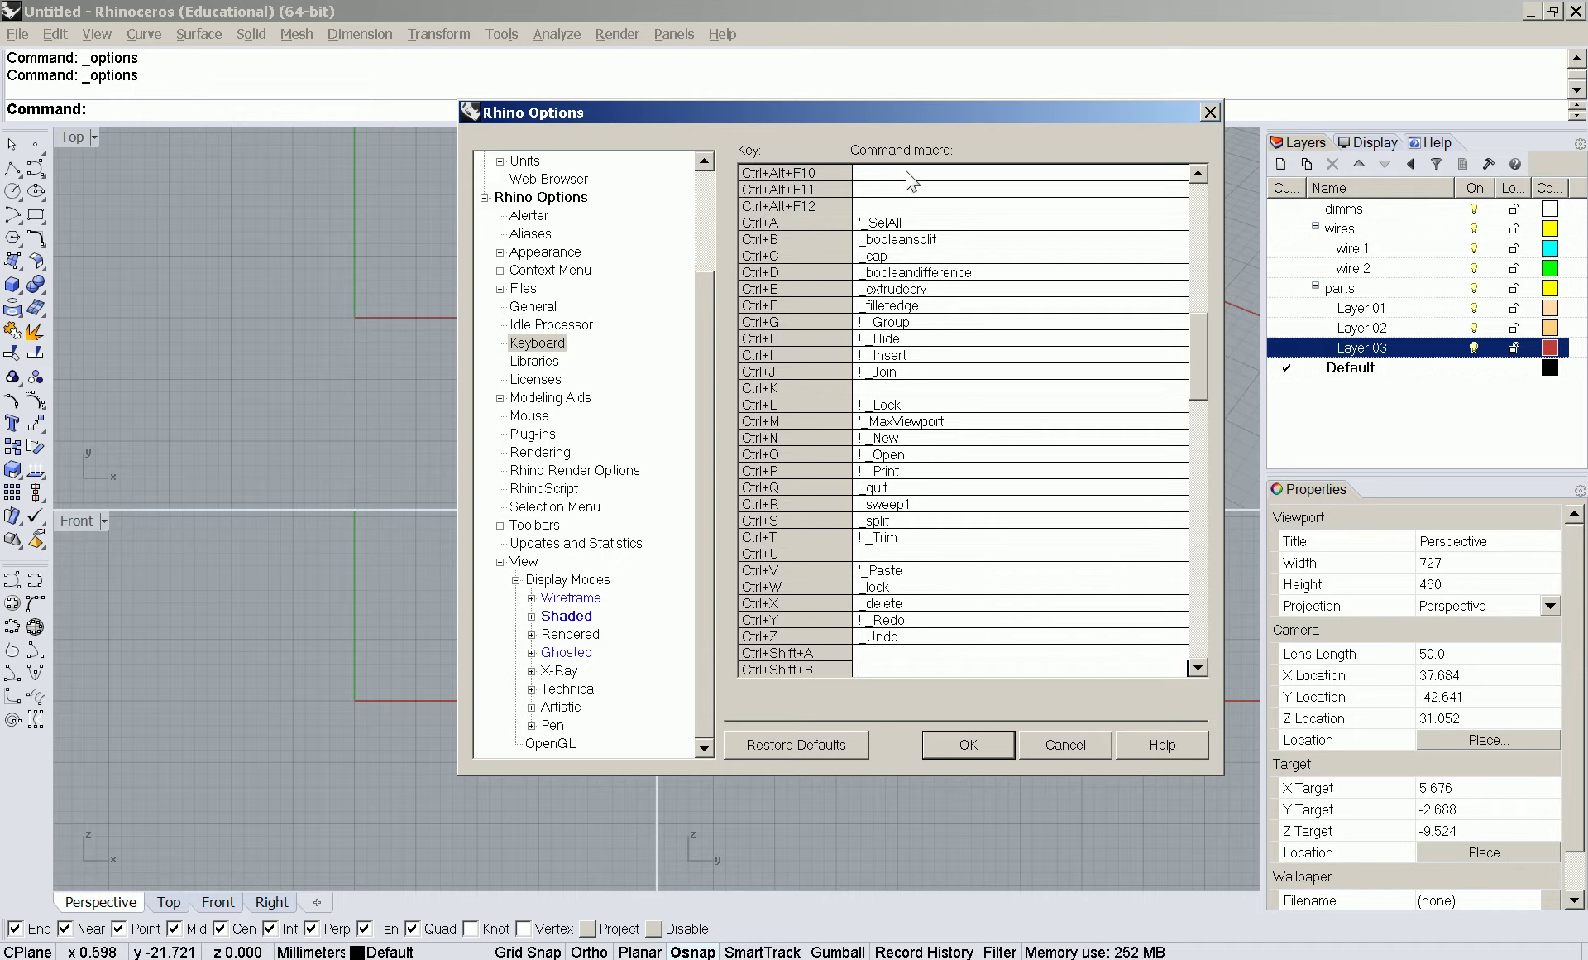
pyautogui.write('_arraypolar')
# - Assign the command macro _networksrf to the Ctrl+Shift+C keyboard shortcut and accept the options
pyautogui.press('Down')
pyautogui.press('Down')
pyautogui.press('Down')
pyautogui.press('Down')
pyautogui.press('Up')
pyautogui.press('Up')
pyautogui.write('_networkc')
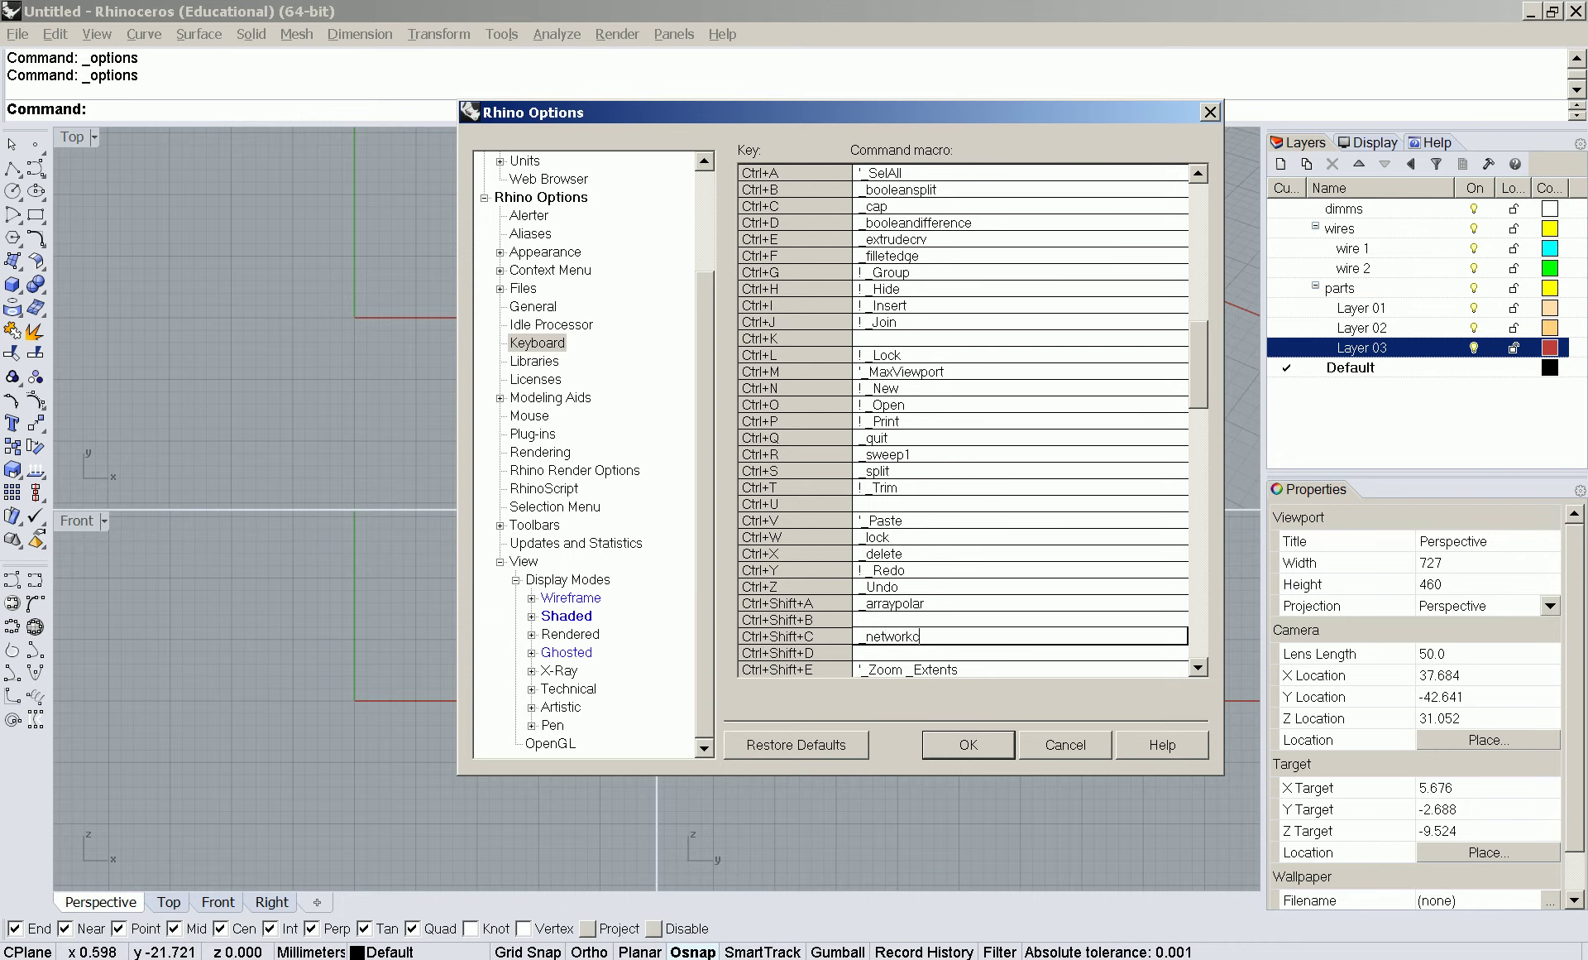
pyautogui.press('BackSpace')
pyautogui.press('BackSpace')
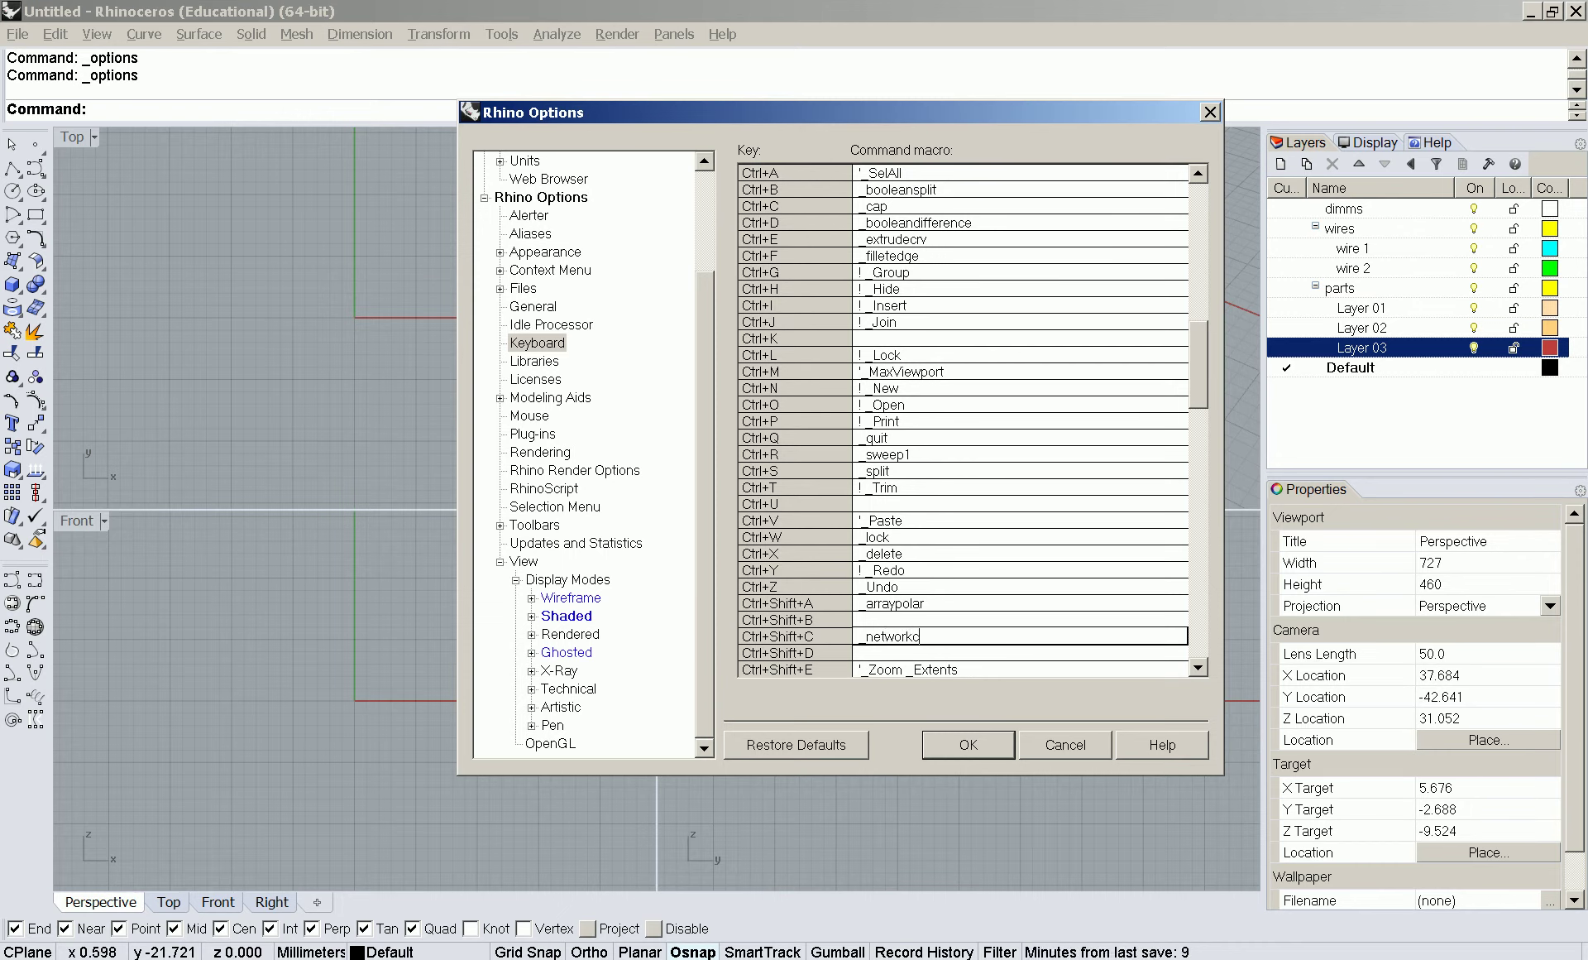
pyautogui.write('ksrf')
pyautogui.press('Return')
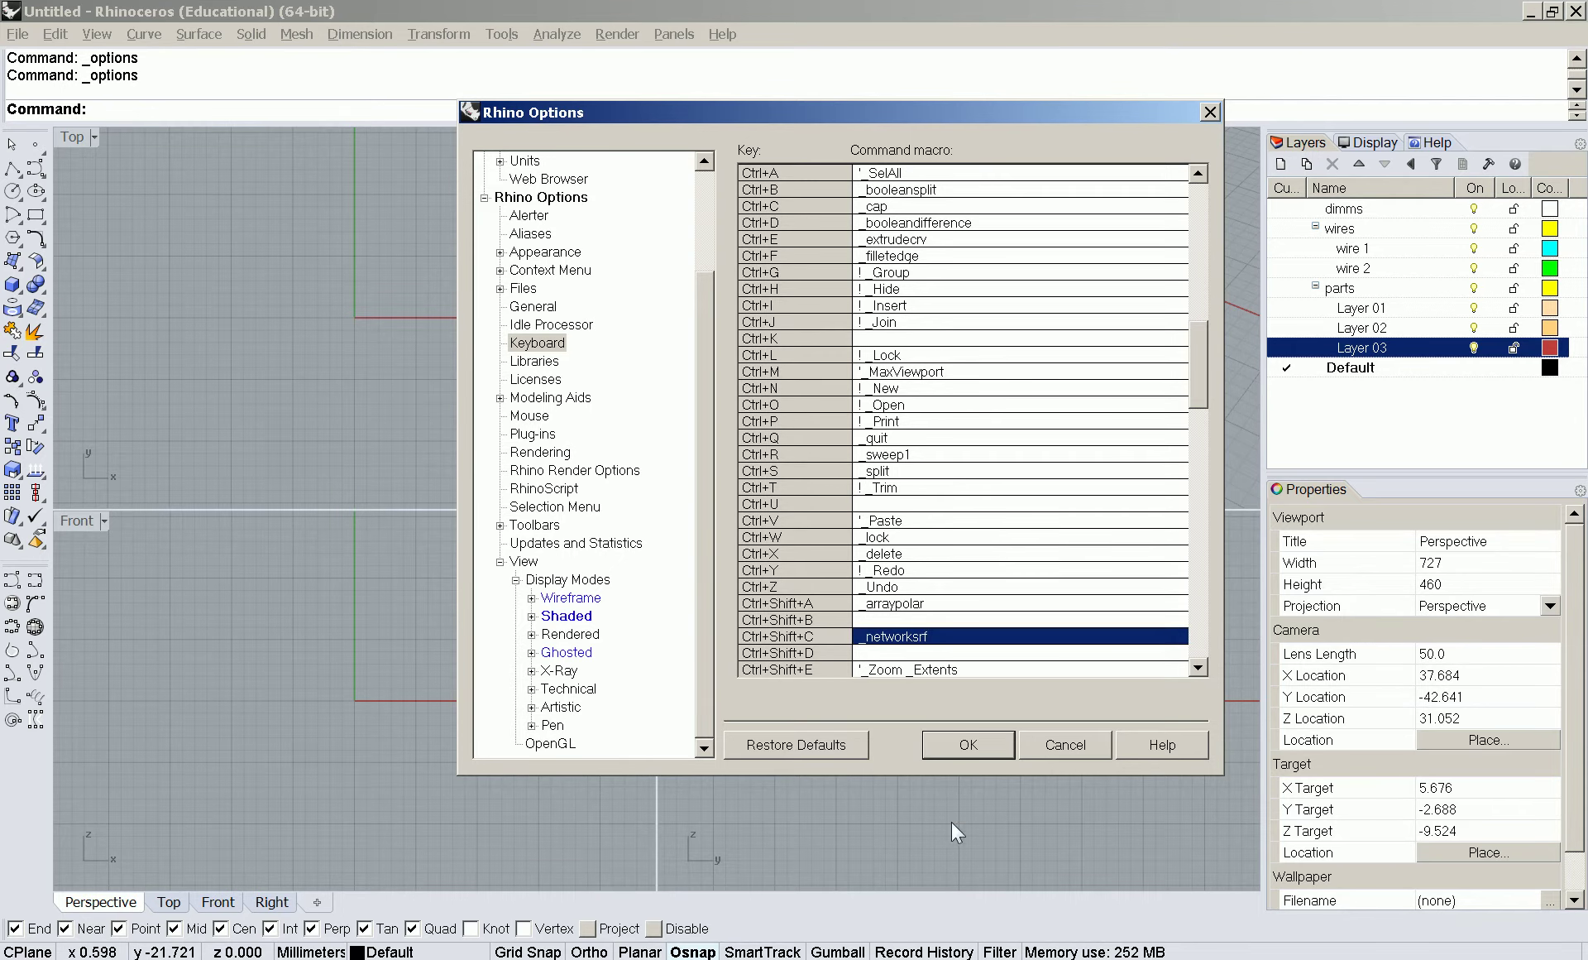
pyautogui.click(968, 744)
# - Test the Ctrl+Shift+C shortcut by starting the network surface command, and cancel it without selecting curves
pyautogui.hotkey('ctrl', 'shift', 'c')
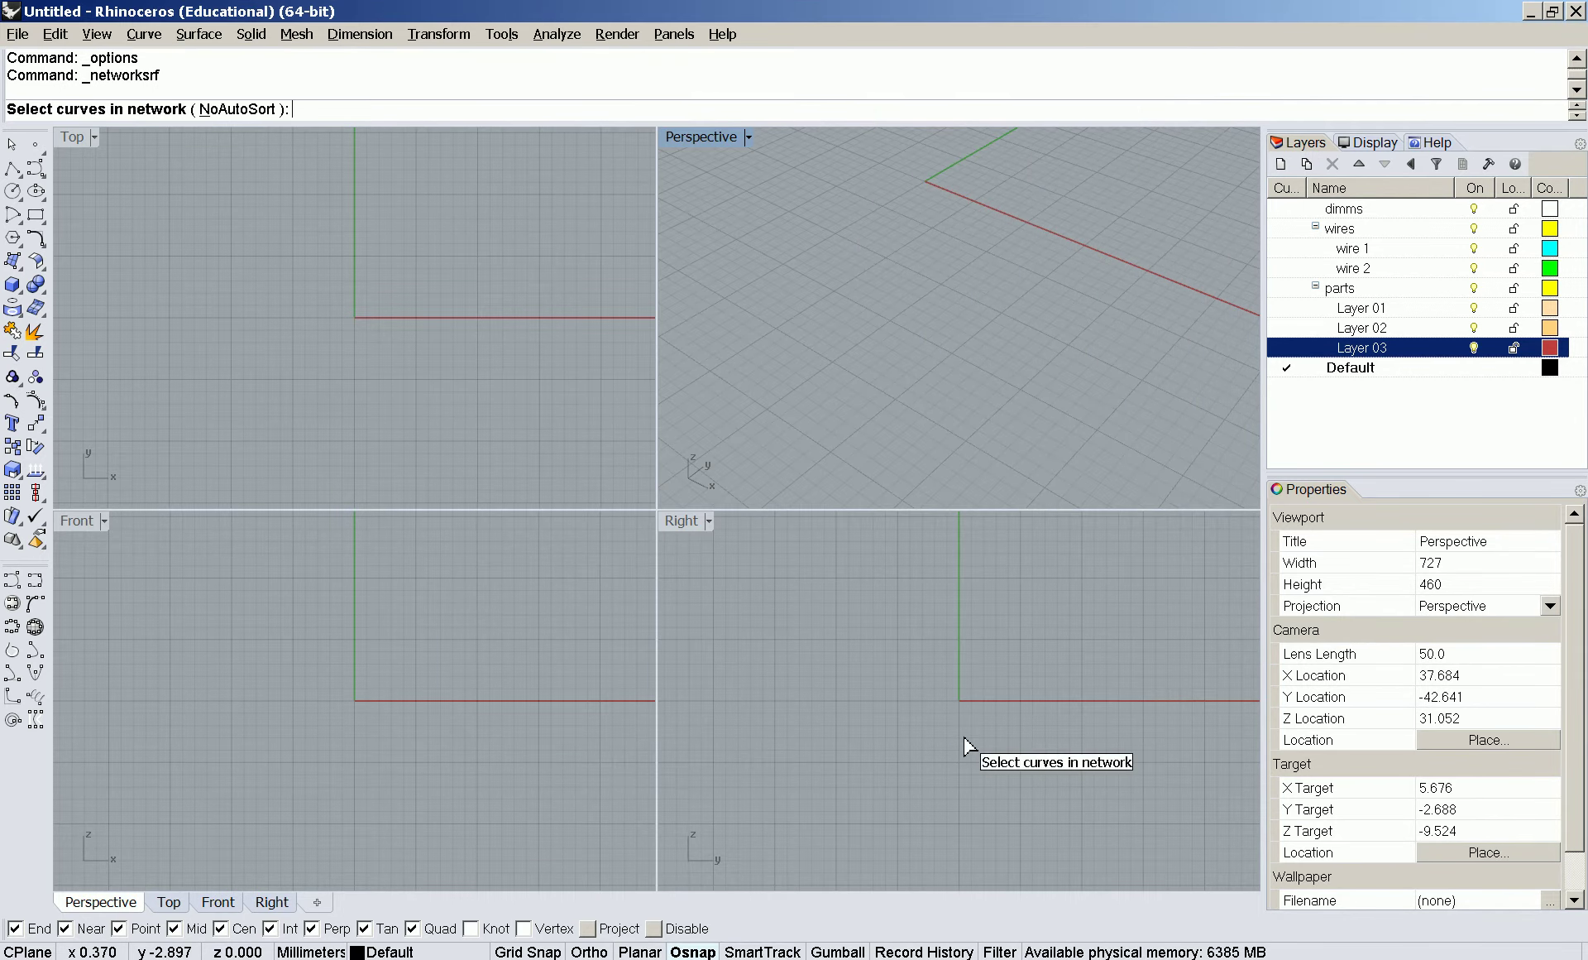
pyautogui.press('Escape')
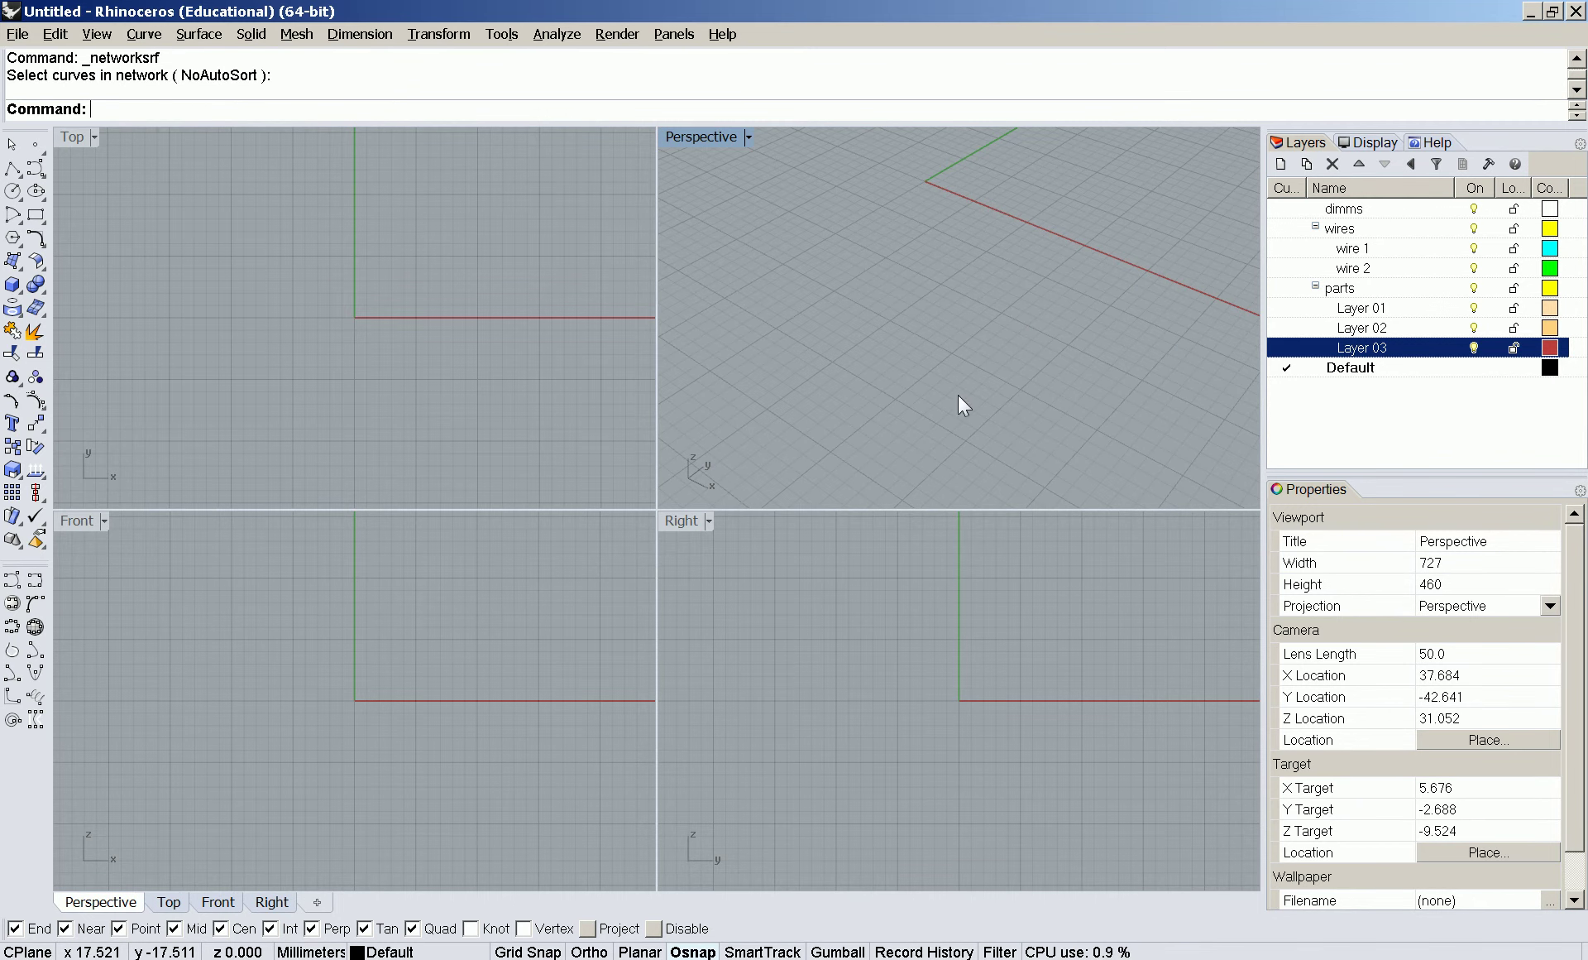
# - Reopen the keyboard shortcut options and go to the empty Ctrl+Shift+D entry
pyautogui.click(914, 584)
pyautogui.scroll(-5, 918, 594)
pyautogui.scroll(-15, 916, 592)
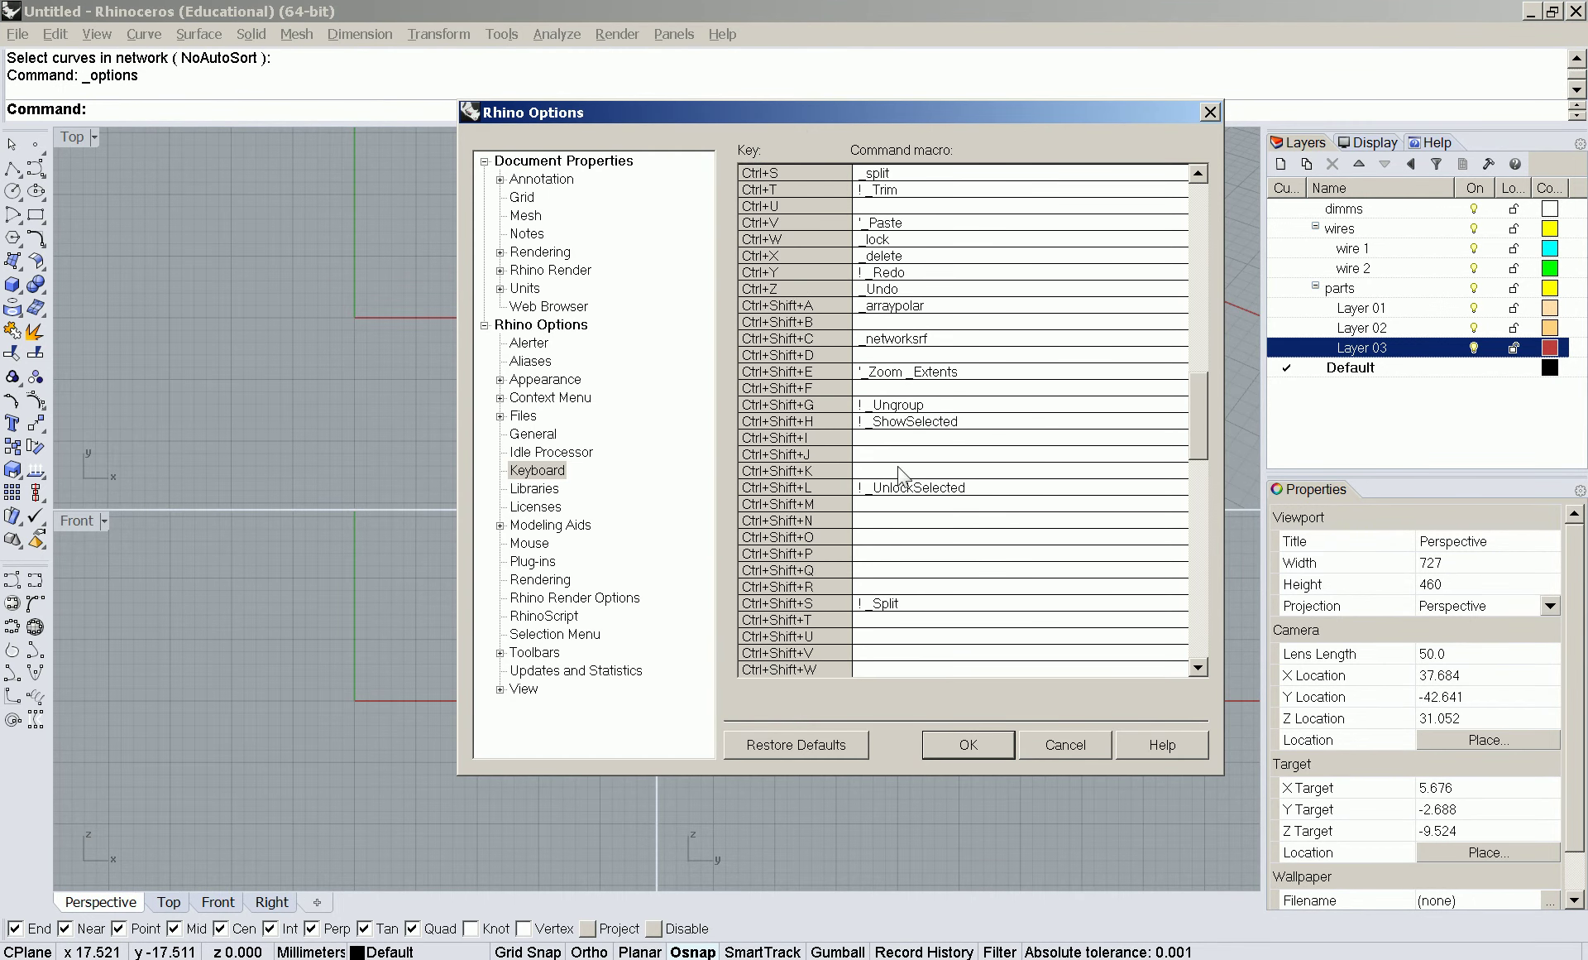
pyautogui.click(903, 340)
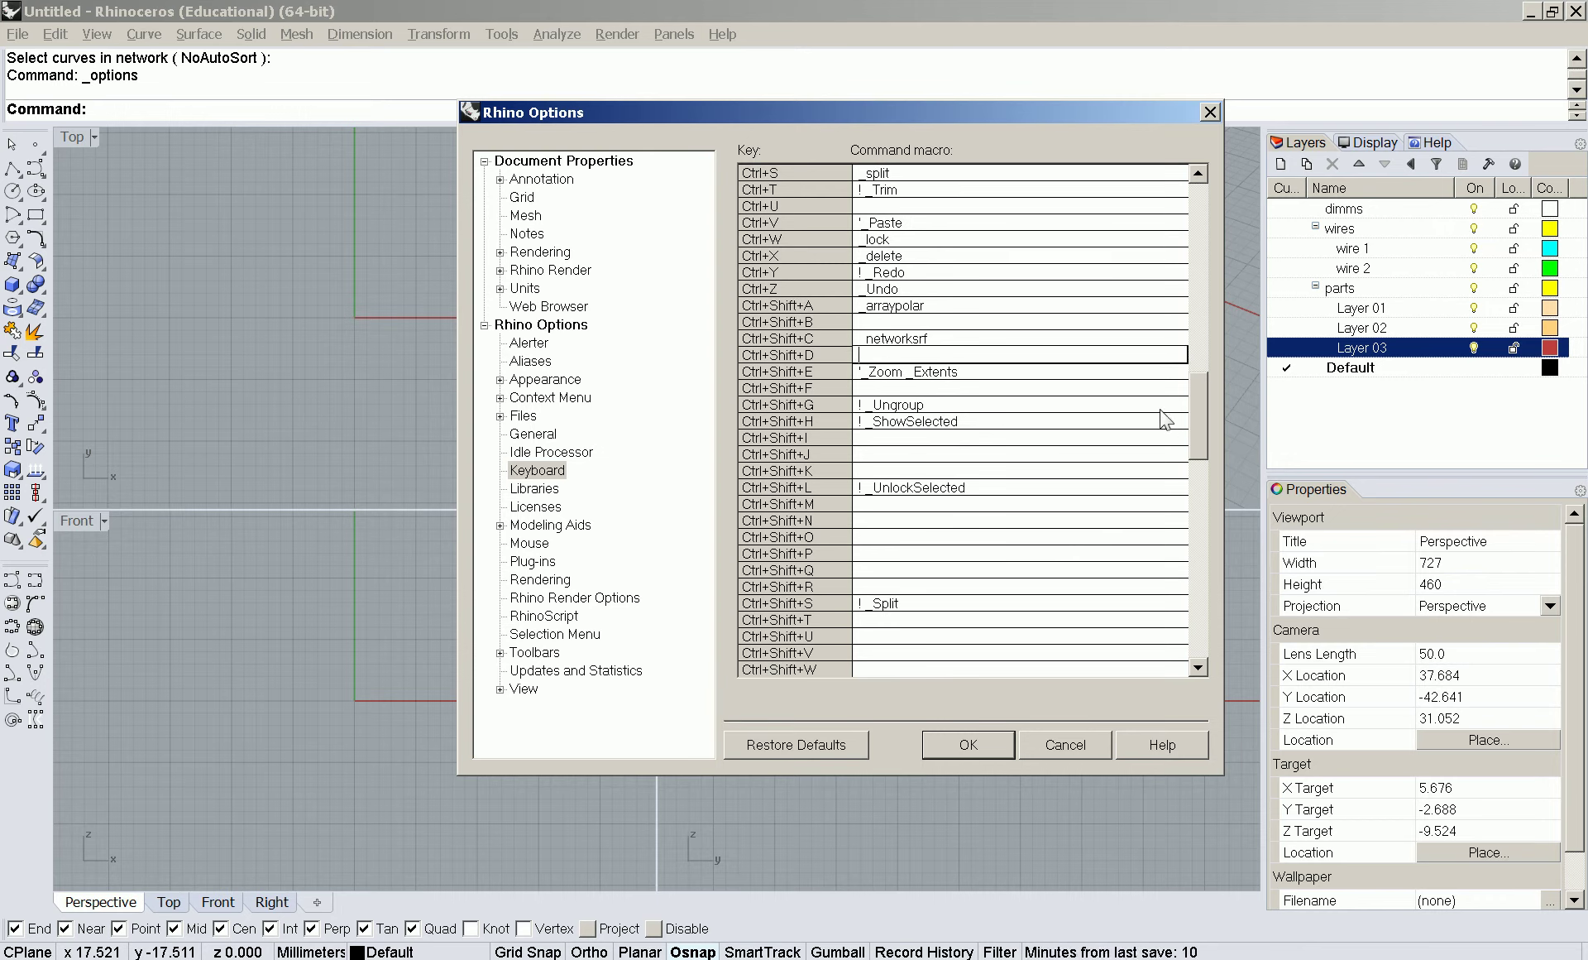
pyautogui.press('Up')
pyautogui.press('Up')
pyautogui.press('Up')
pyautogui.press('Up')
pyautogui.press('Up')
pyautogui.press('Up')
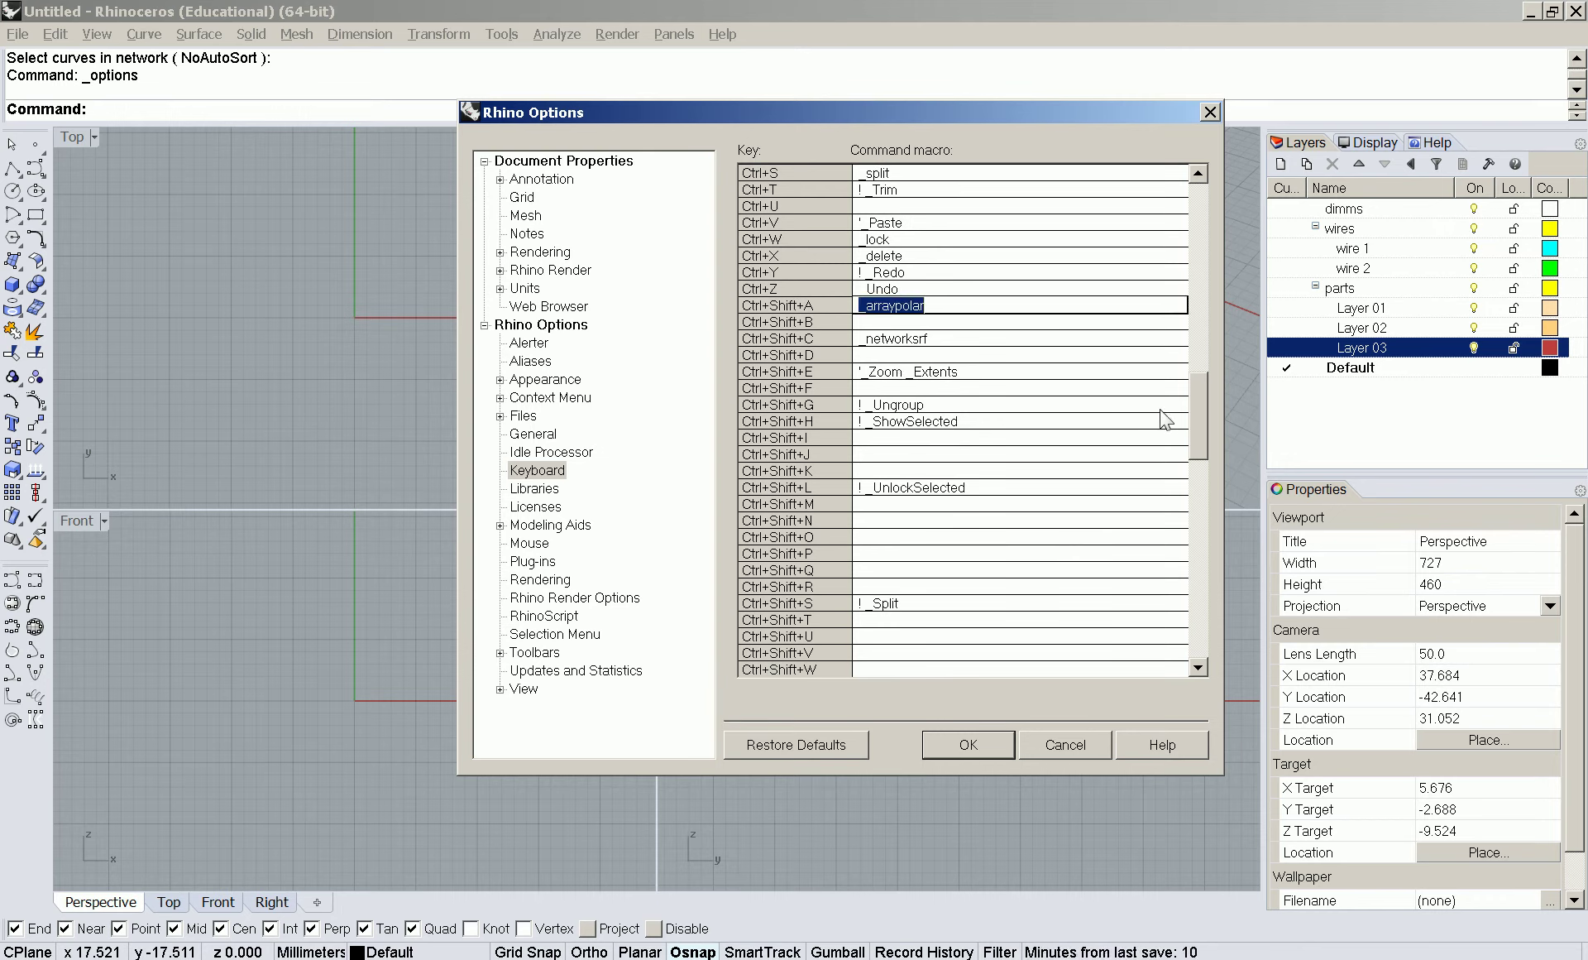
pyautogui.press('Down')
pyautogui.press('Down')
pyautogui.press('Down')
pyautogui.press('Down')
pyautogui.press('Down')
pyautogui.press('Down')
pyautogui.press('Down')
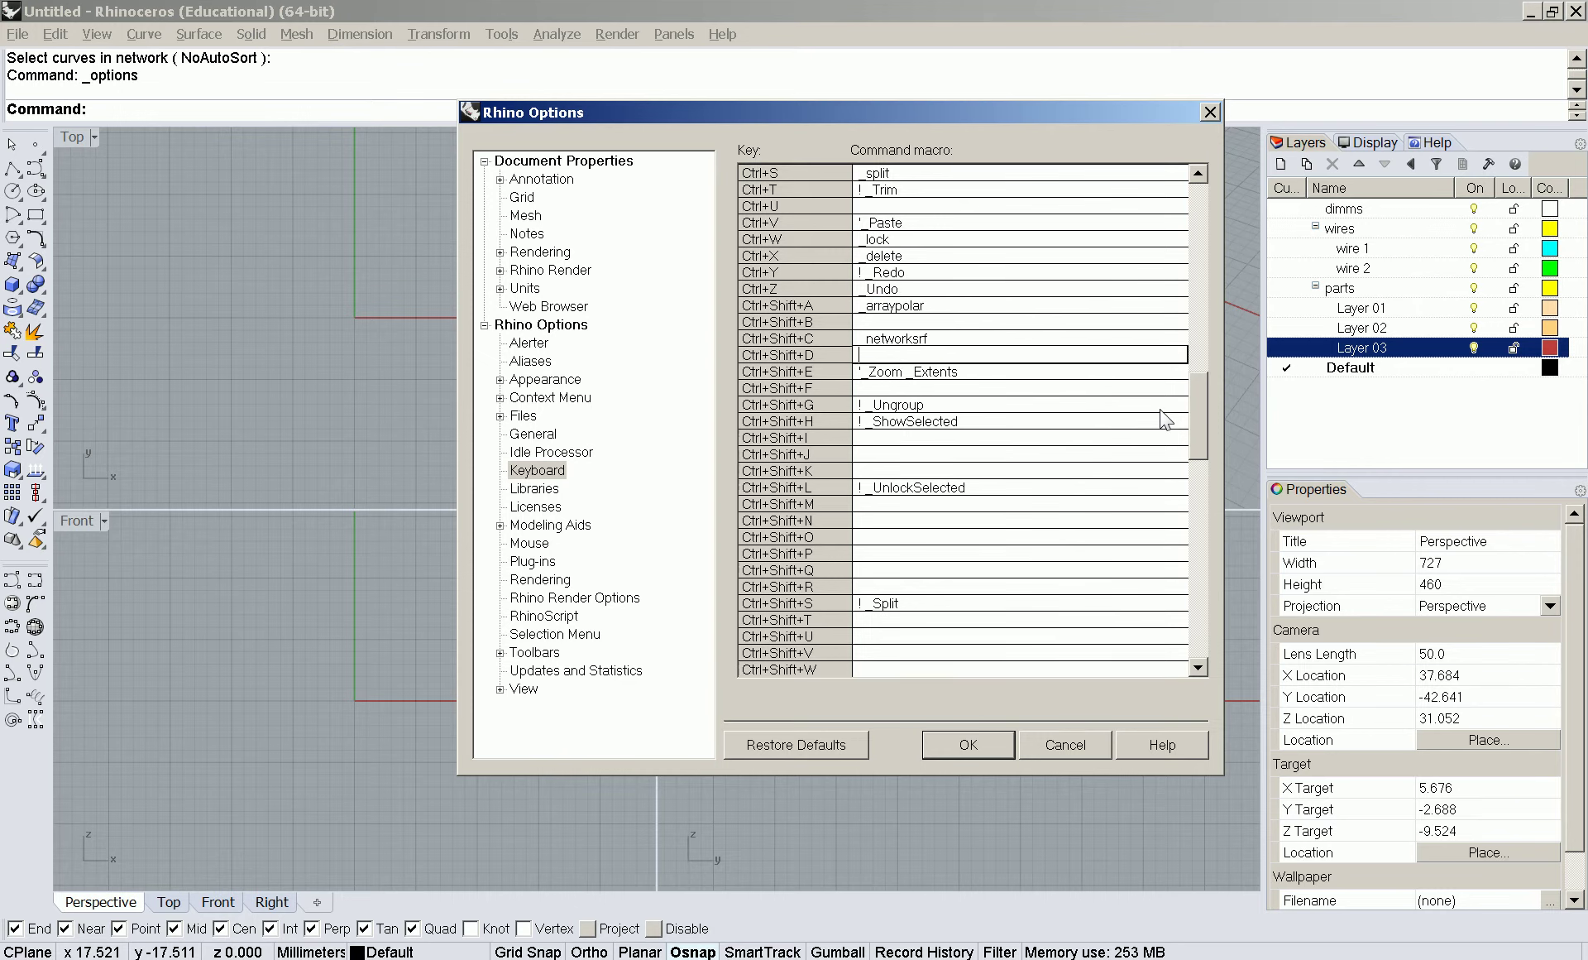
pyautogui.write('_')
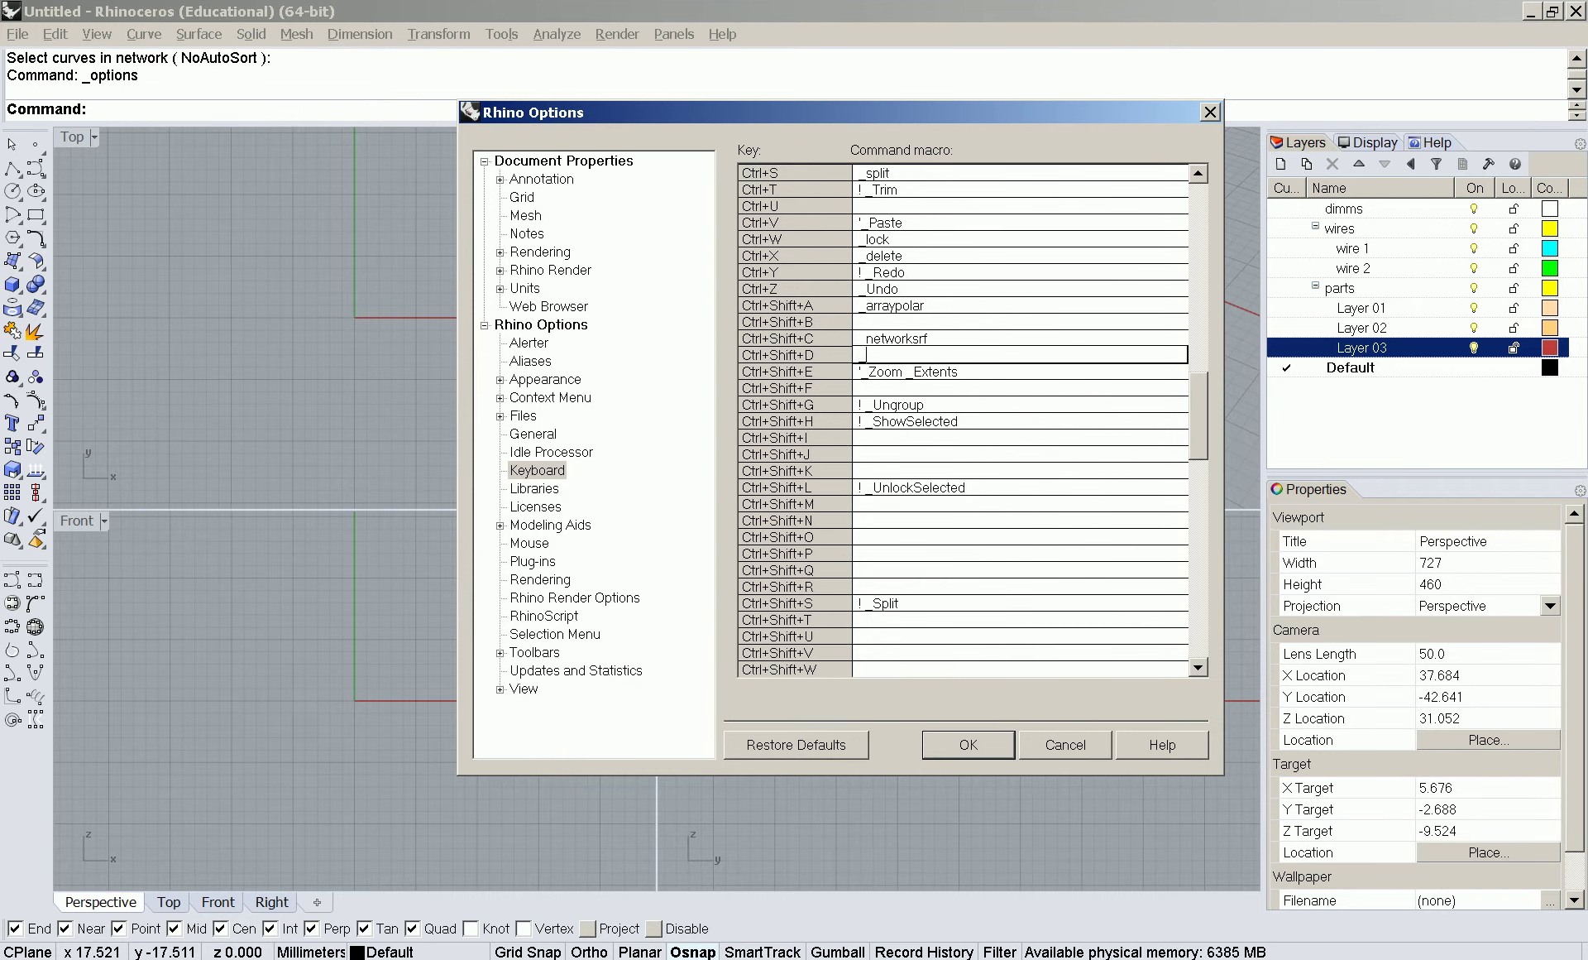
pyautogui.press('BackSpace')
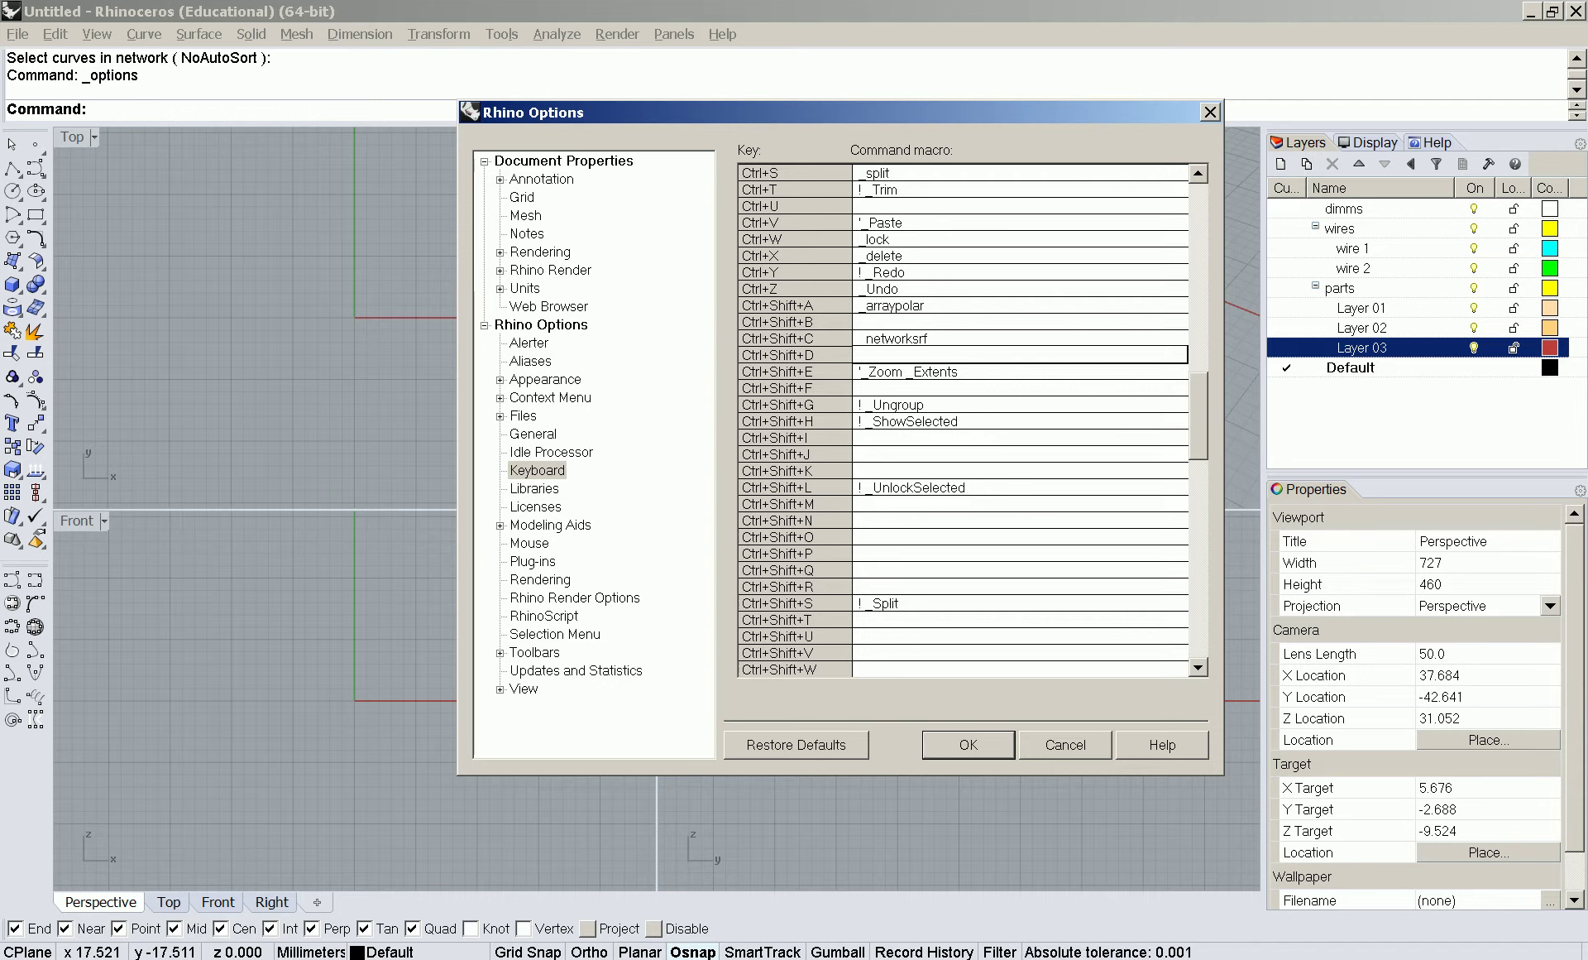
pyautogui.write('!')
pyautogui.press('BackSpace')
pyautogui.press('BackSpace')
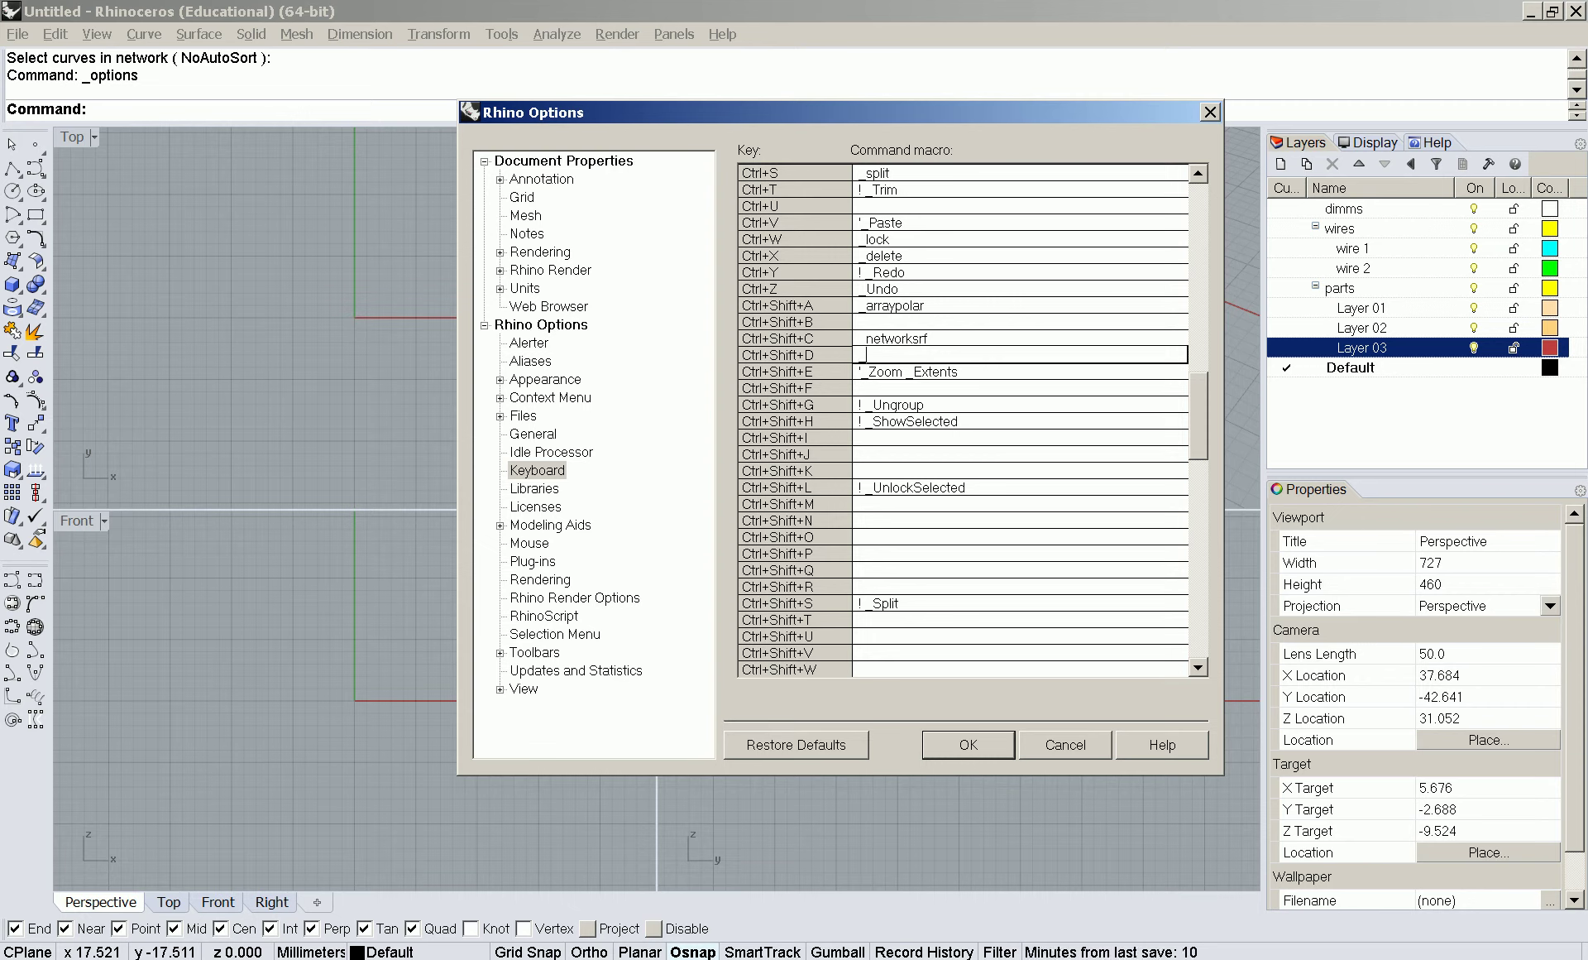
# - Assign the command macro _distance to the Ctrl+Shift+D shortcut and _fillet to Ctrl+Shift+F
pyautogui.write('_distance')
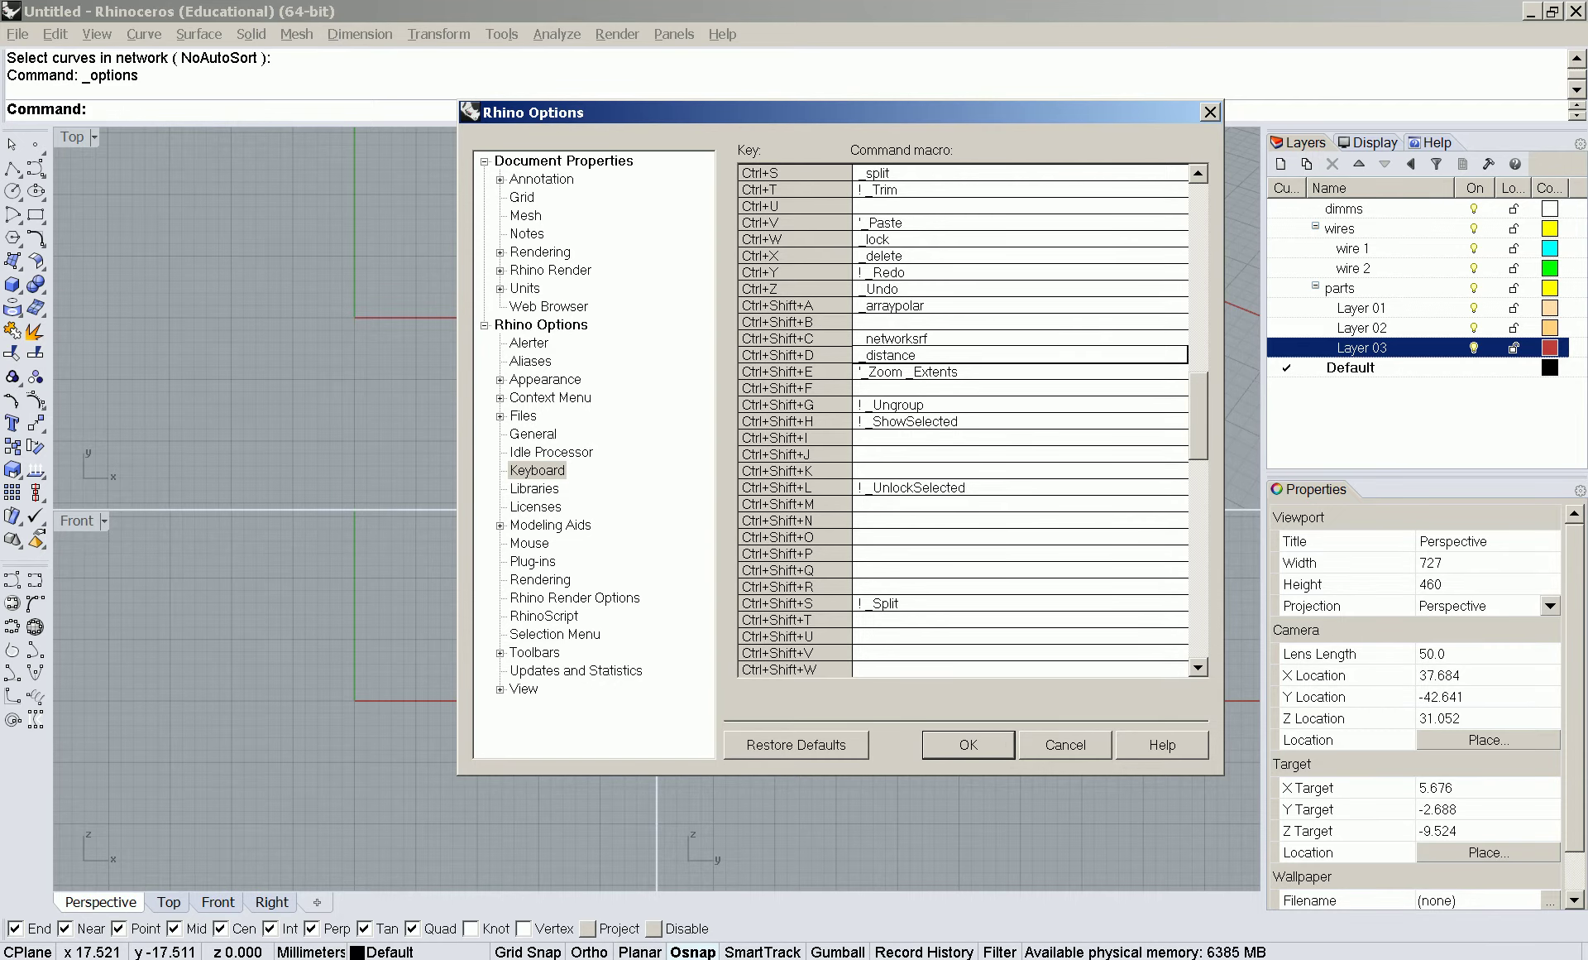
pyautogui.press('Down')
pyautogui.write('_')
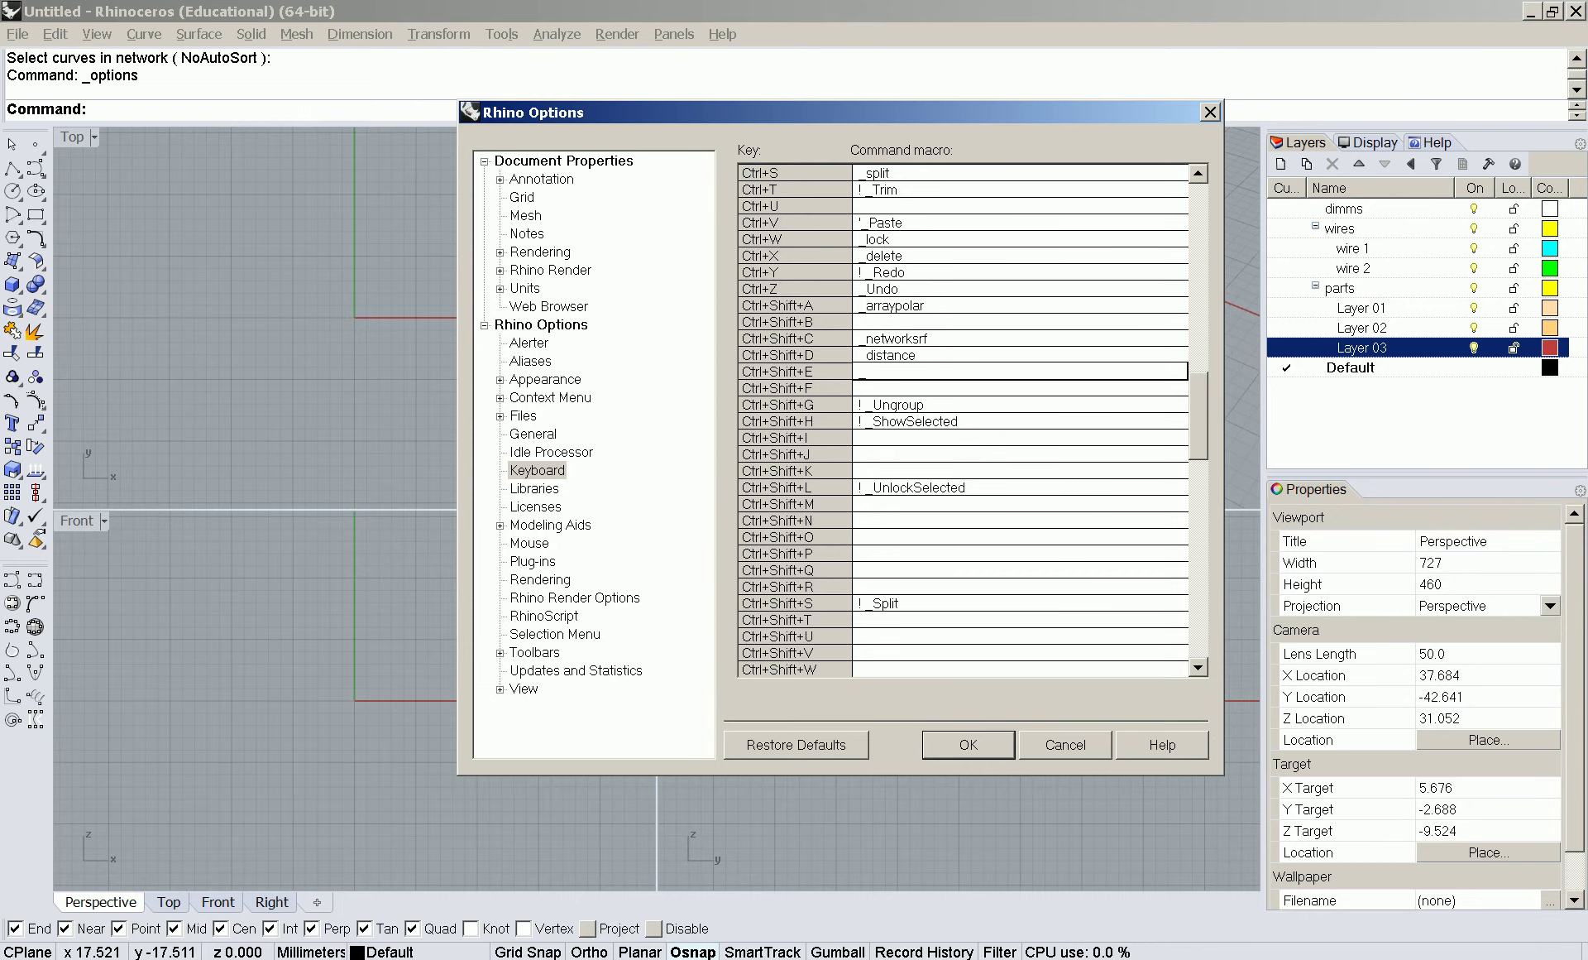
pyautogui.press('Return')
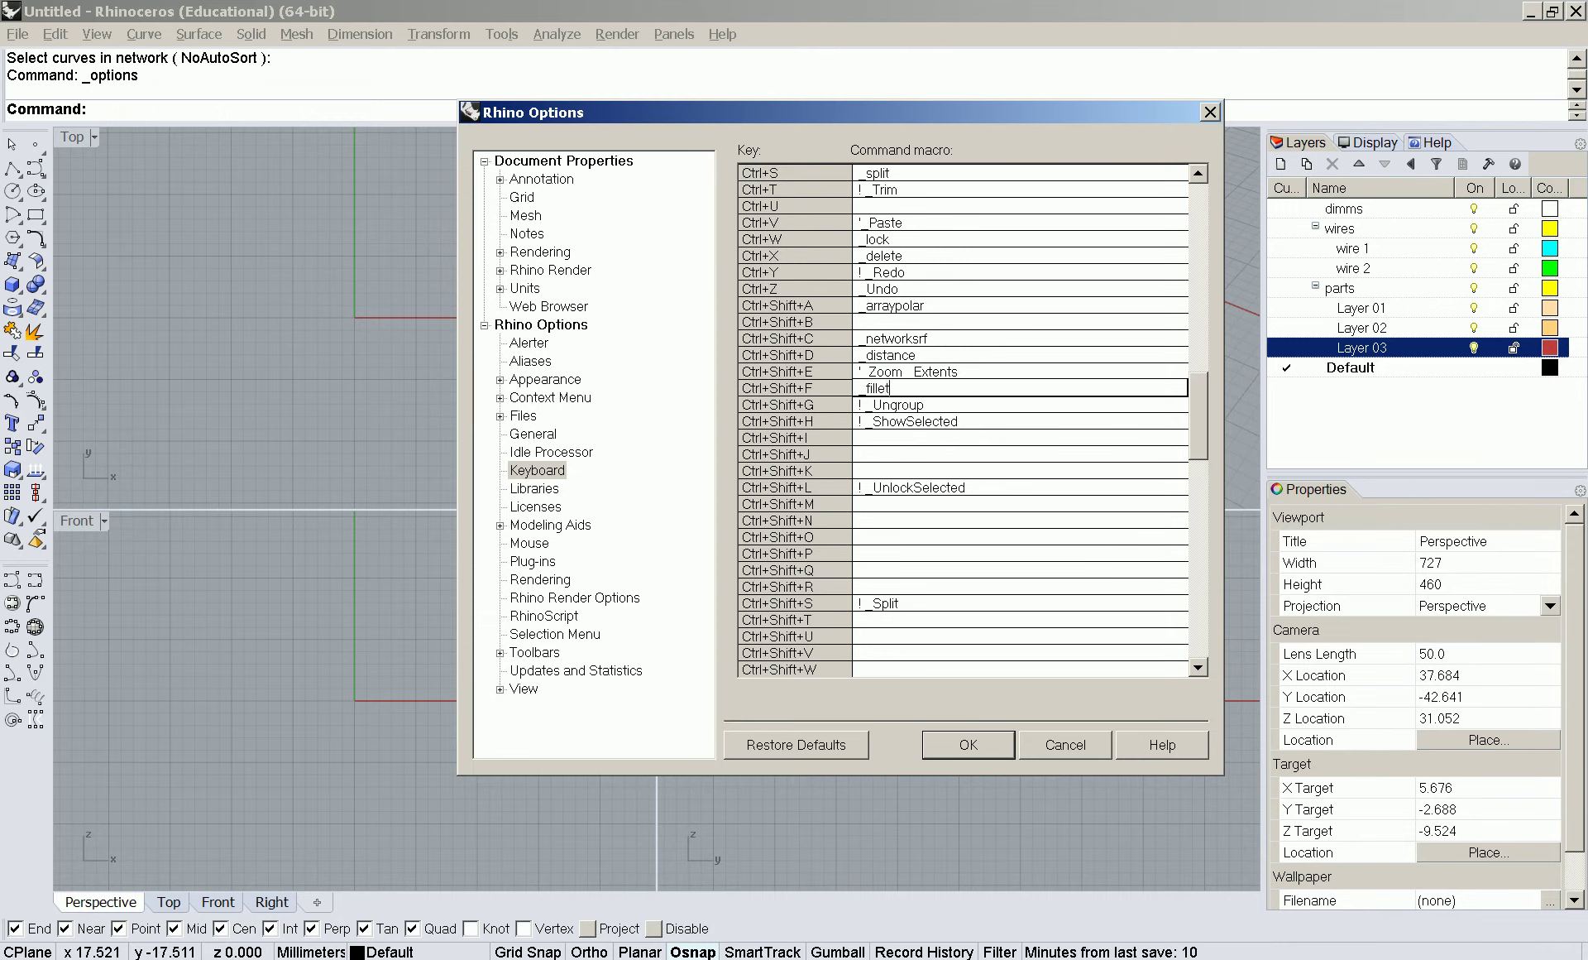
pyautogui.click(1163, 408)
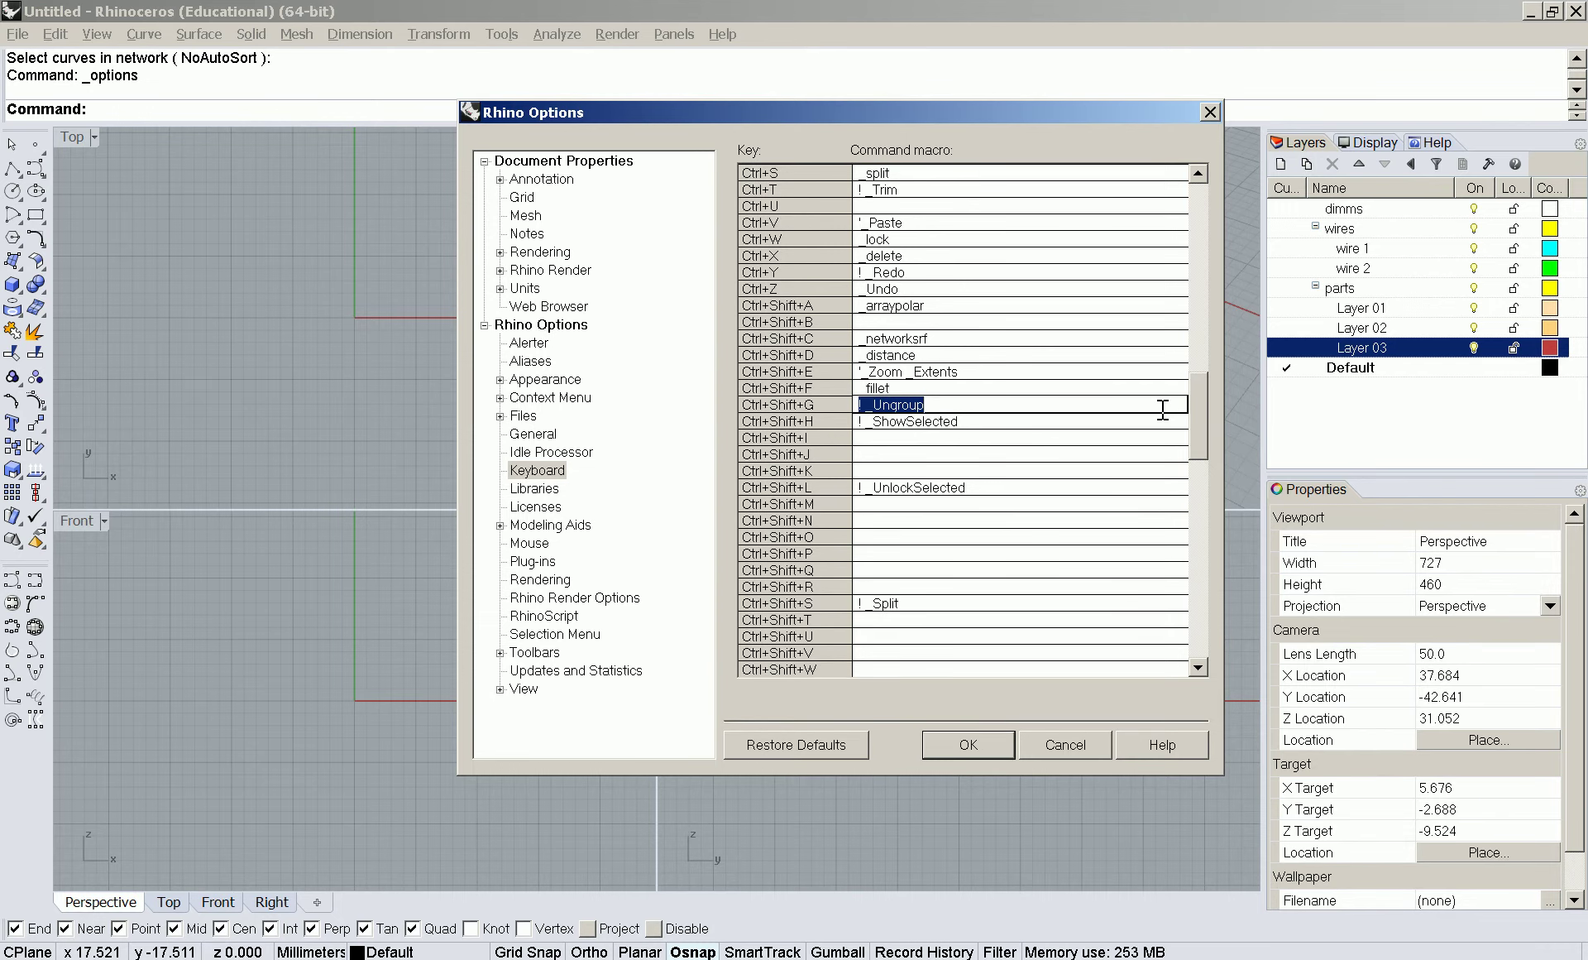
# - Assign the command macro _import to the empty Ctrl+Shift+I keyboard shortcut
pyautogui.press('Return')
pyautogui.press('Return')
pyautogui.write('_')
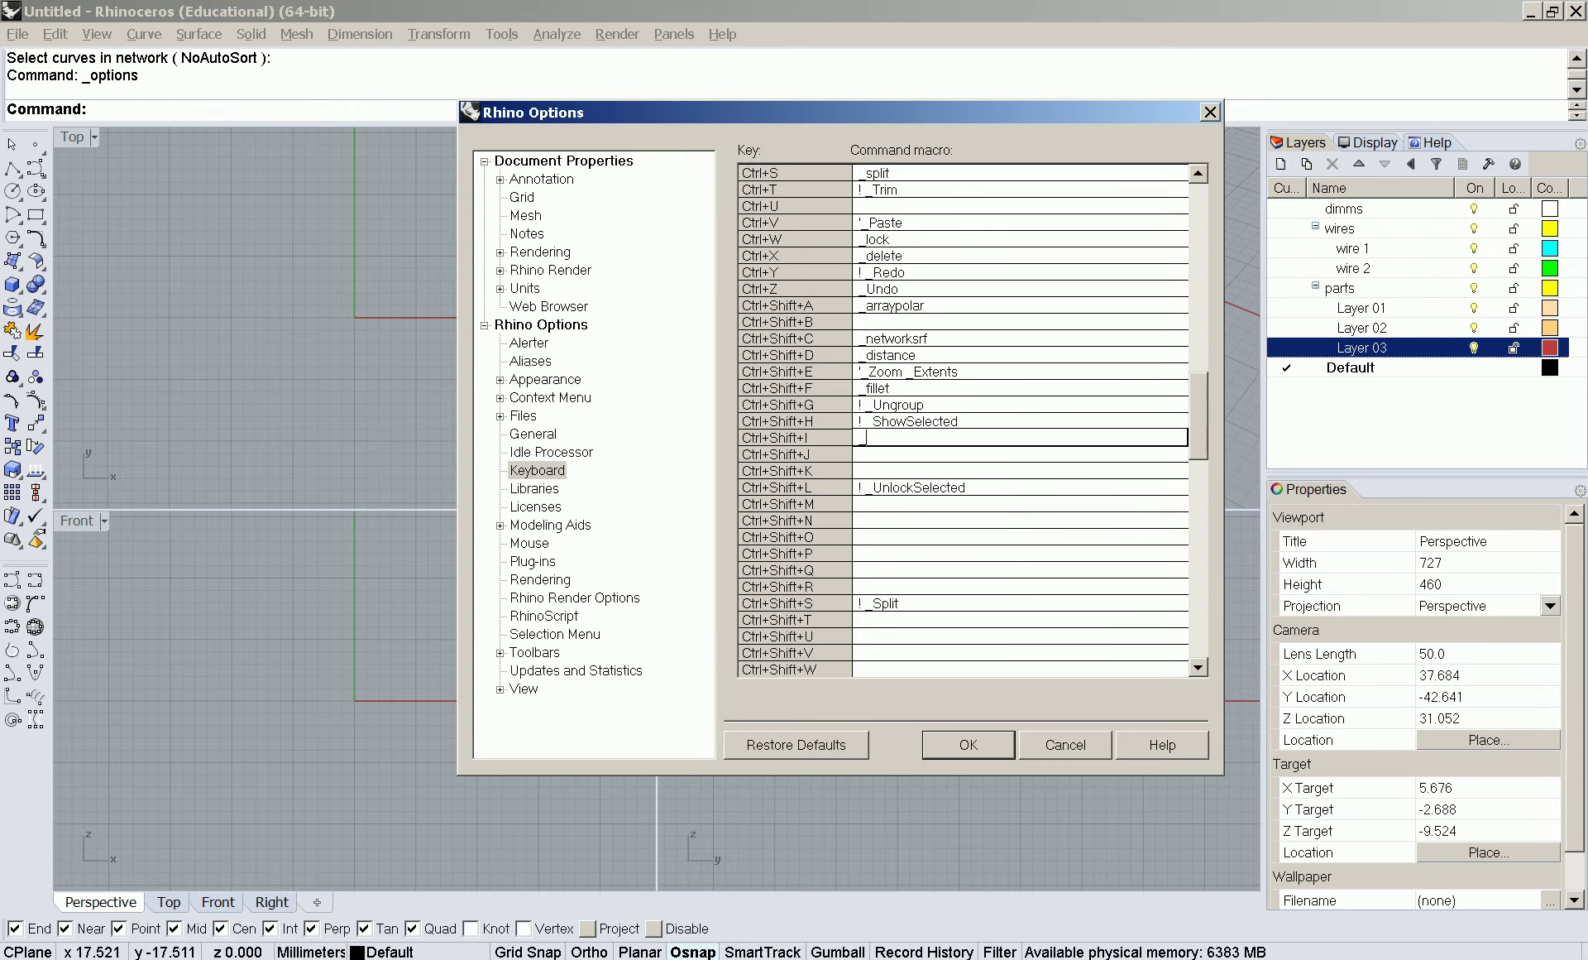
pyautogui.write('import')
pyautogui.press('Return')
# - Assign the command macro _orientonsrf to the empty Ctrl+Shift+O keyboard shortcut
pyautogui.press('Return')
pyautogui.press('Return')
pyautogui.press('Return')
pyautogui.press('Return')
pyautogui.press('Return')
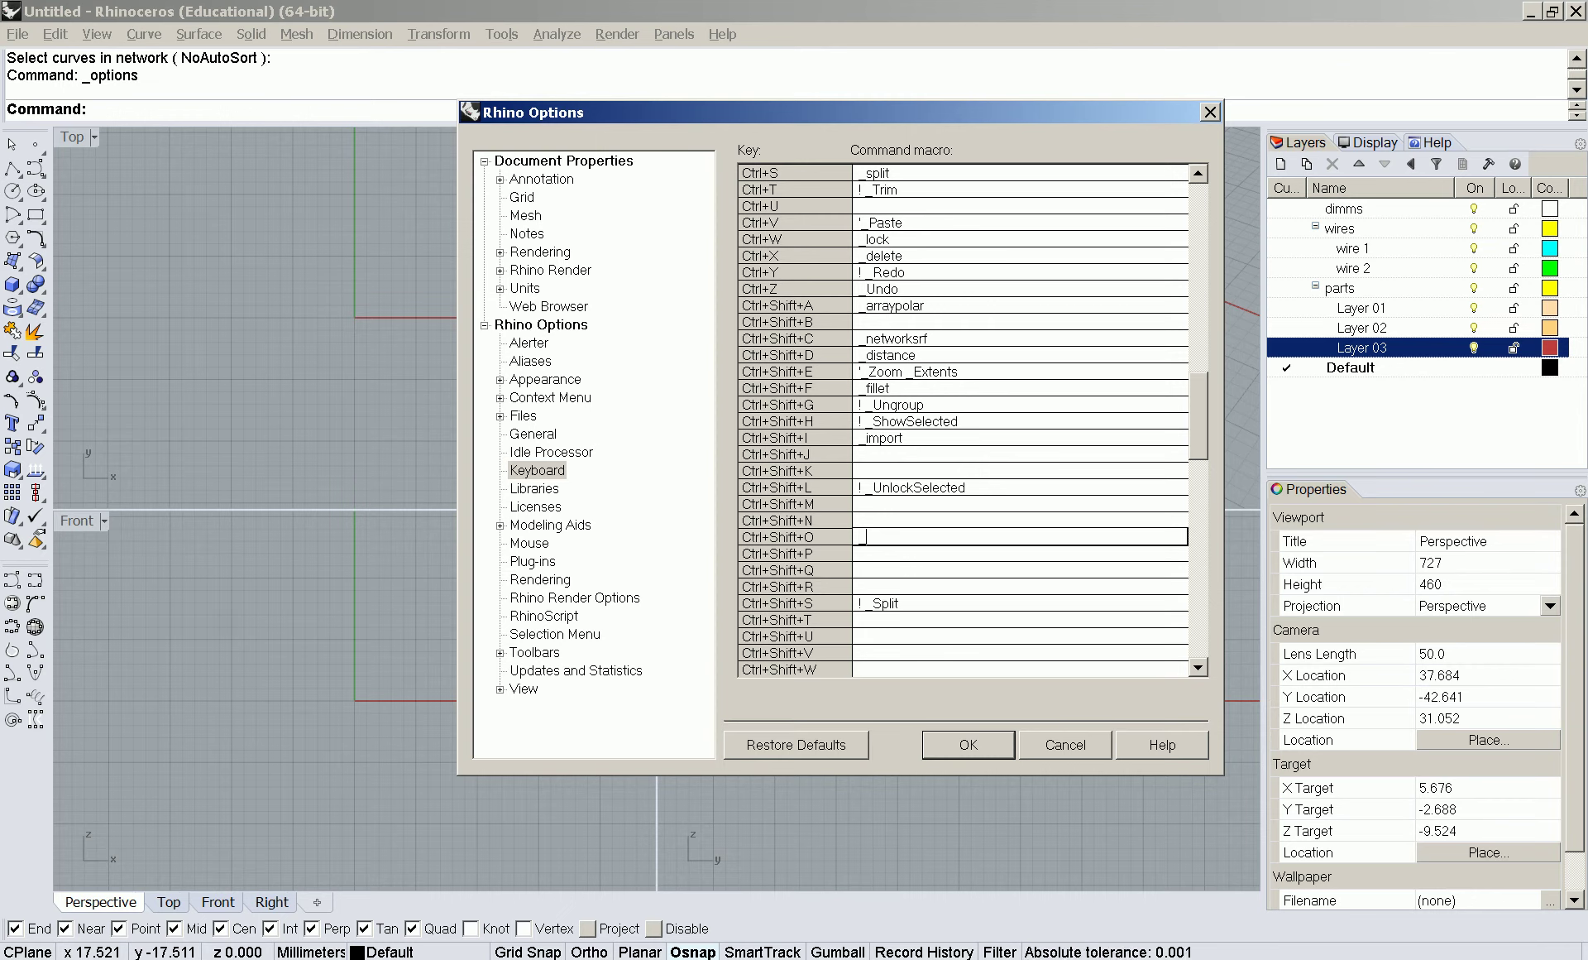
pyautogui.write('_orientonsr')
# - Assign _sweep2 to the Ctrl+Shift+R keyboard shortcut and replace the Ctrl+Shift+S macro with _saveas
pyautogui.press('Return')
pyautogui.press('Return')
pyautogui.press('Return')
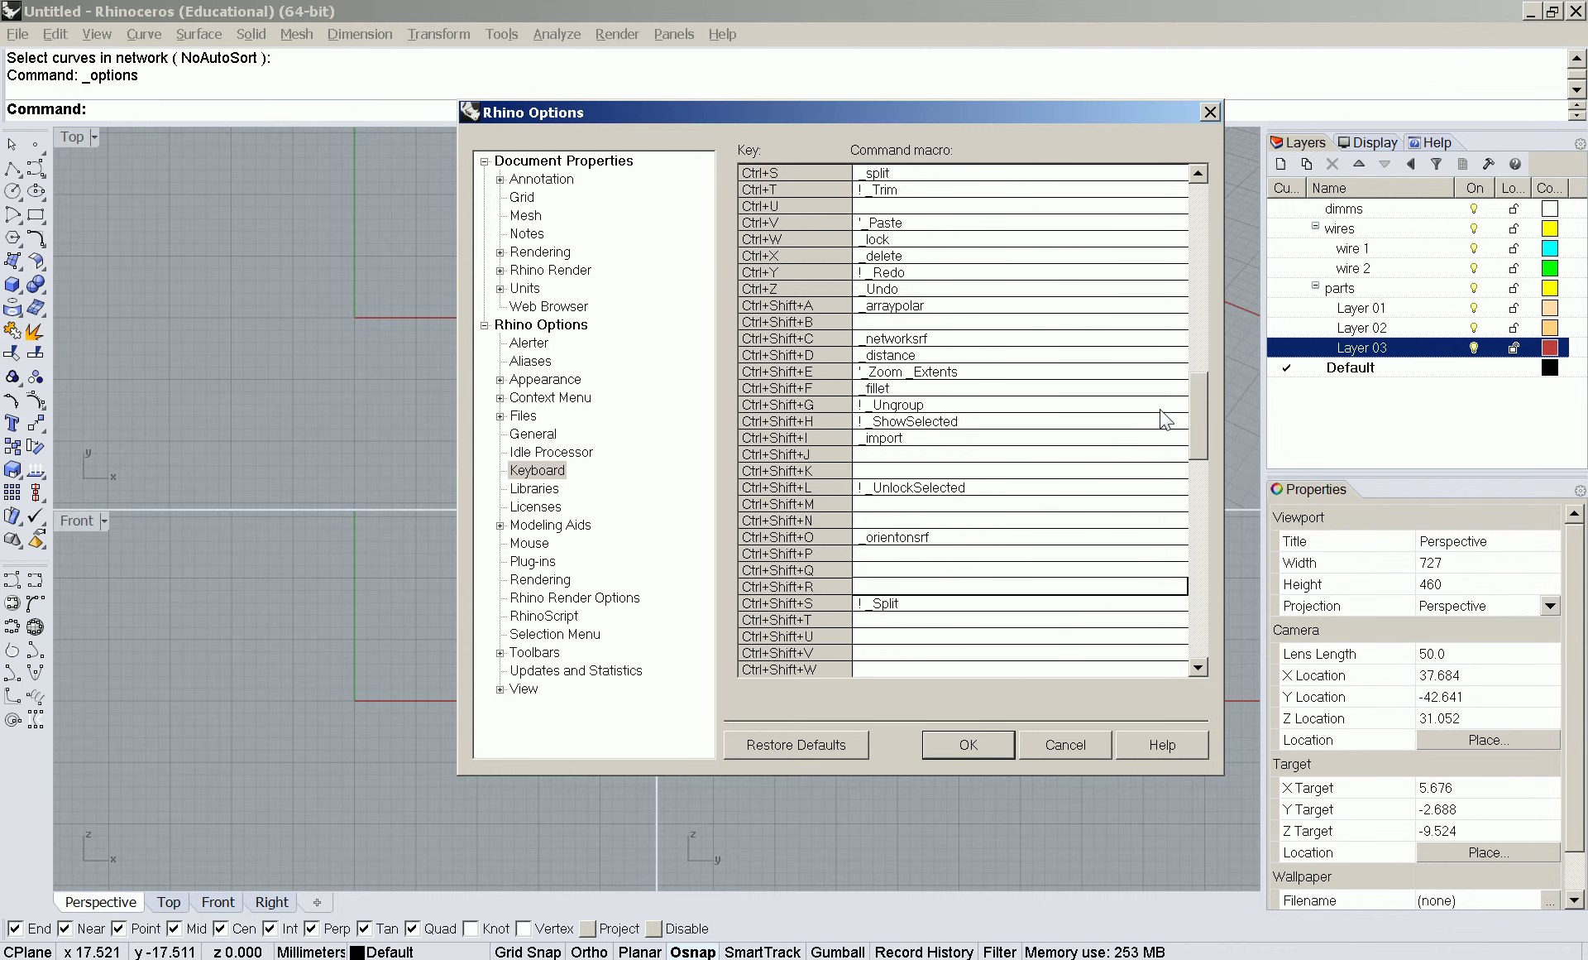
pyautogui.write('_sweep2')
pyautogui.press('Return')
pyautogui.write('_')
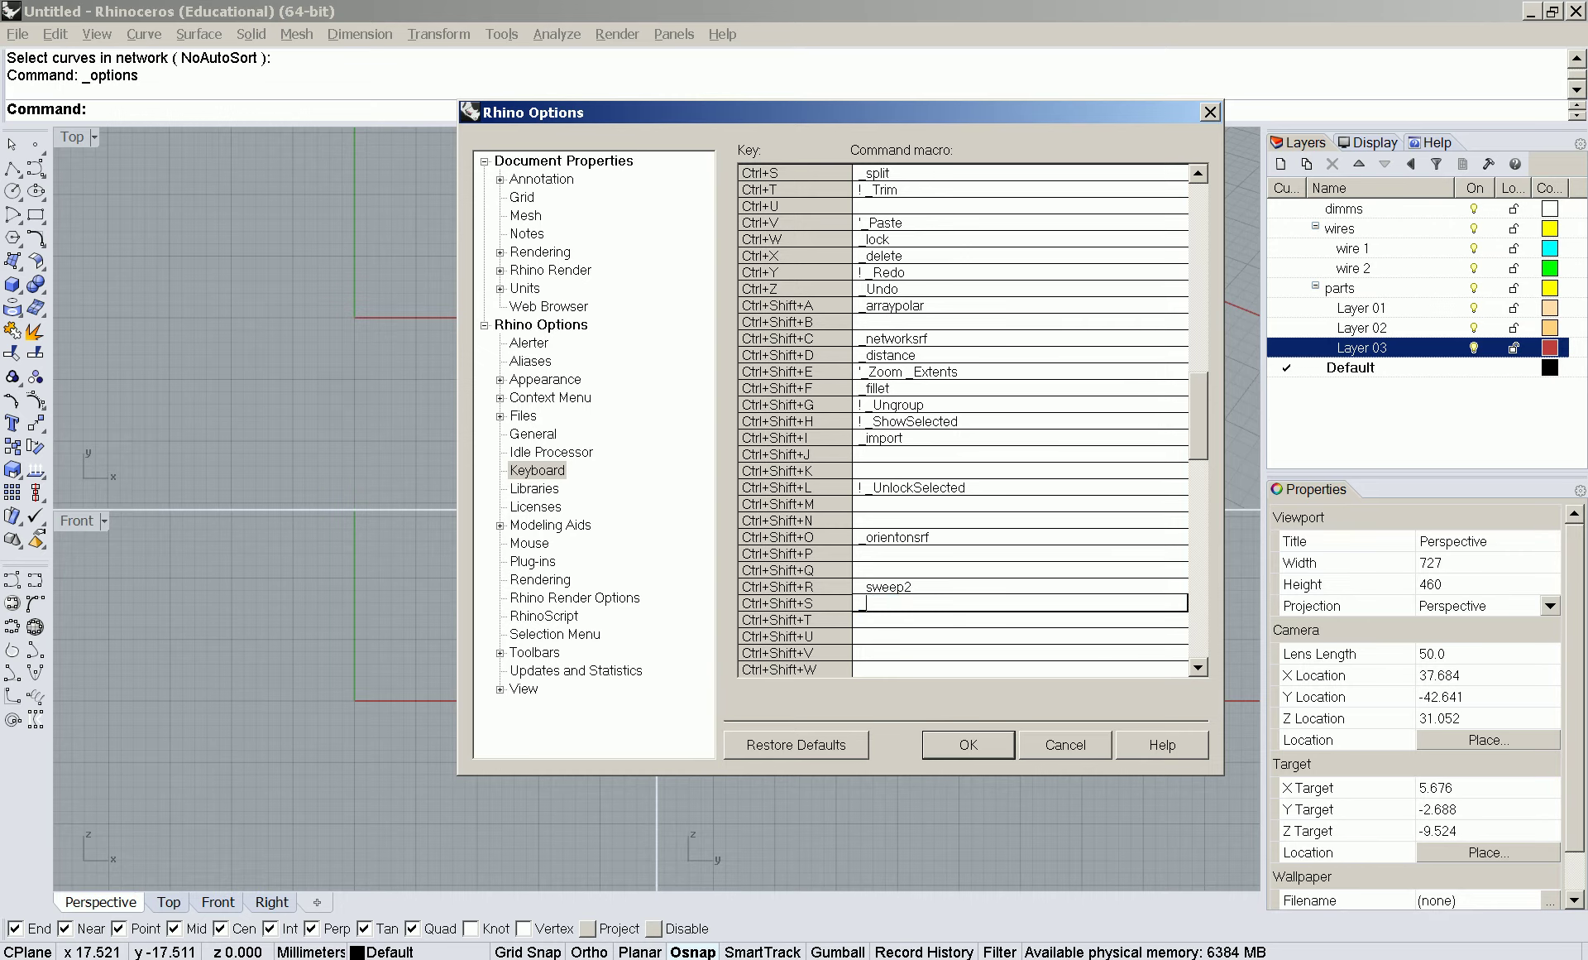
# - Assign the command macro _unlock to the empty Ctrl+Shift+W keyboard shortcut
pyautogui.press('Return')
pyautogui.press('Return')
pyautogui.press('Return')
pyautogui.press('Return')
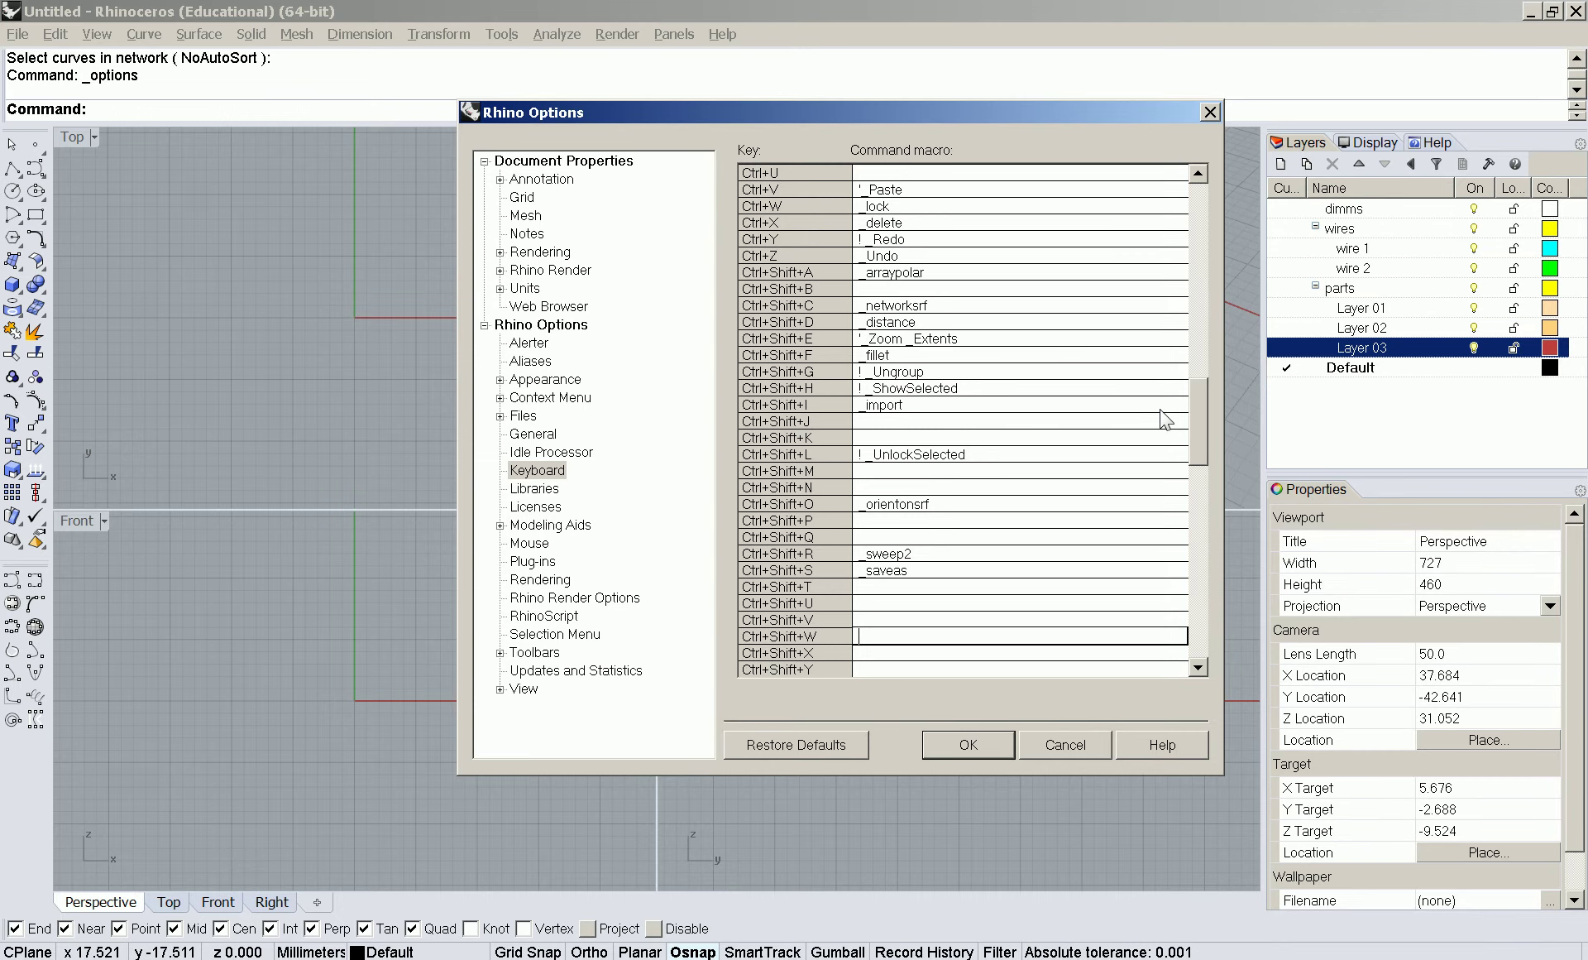
pyautogui.write('_i')
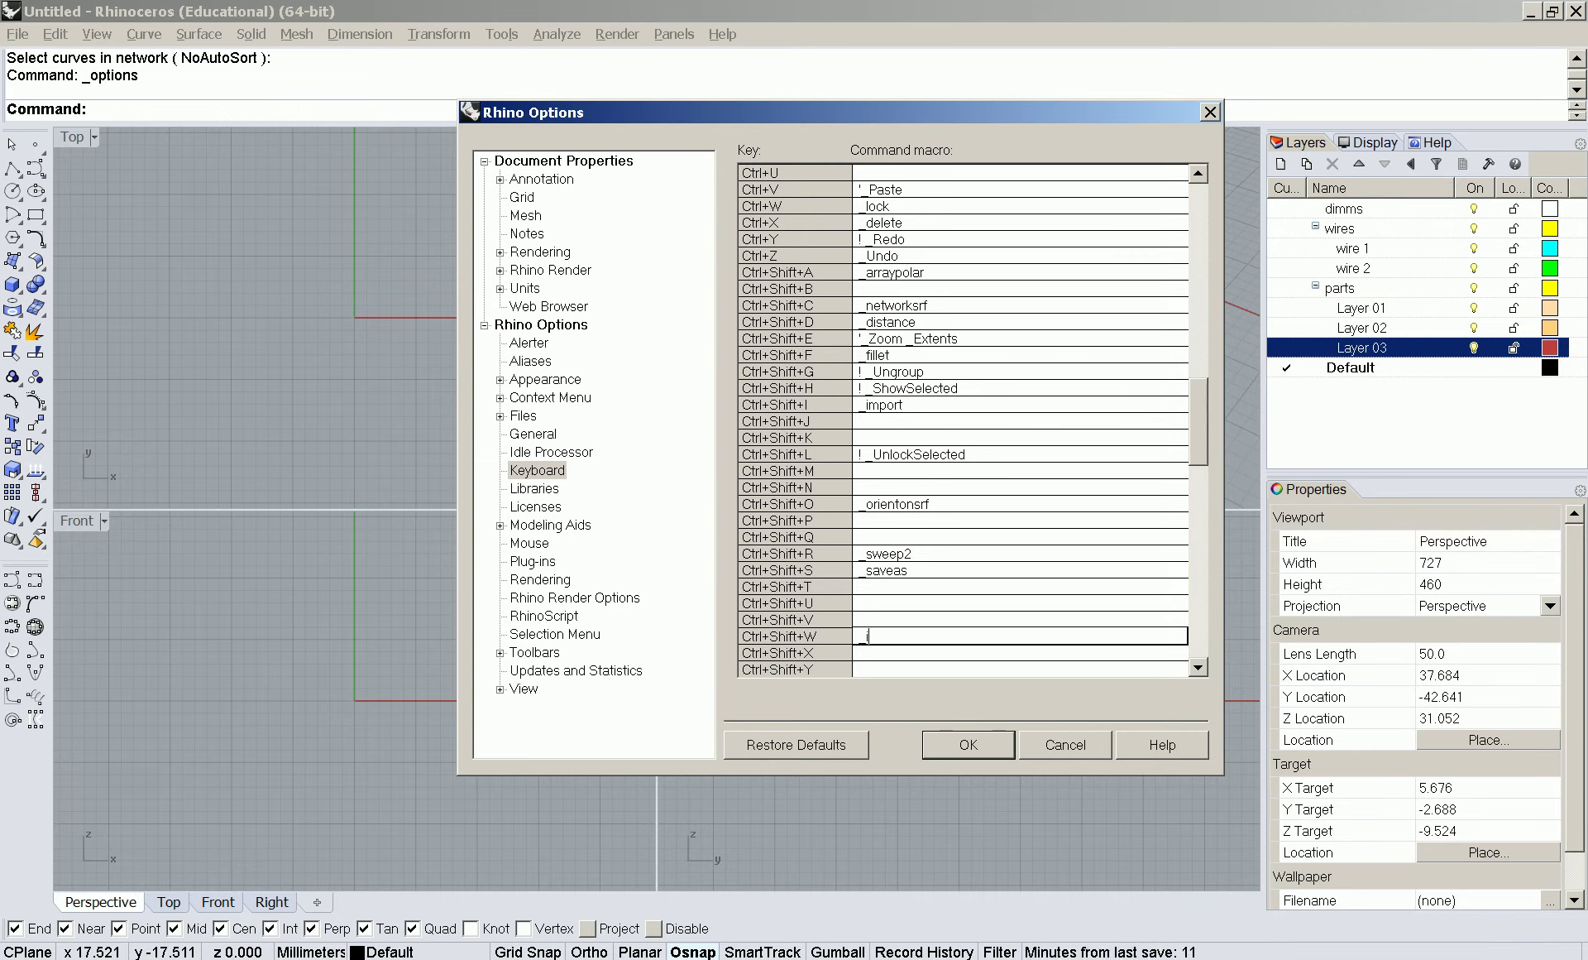
pyautogui.write('_unlock')
# - Assign the command macro _loft to the empty Ctrl+Shift+Z keyboard shortcut
pyautogui.press('Down')
pyautogui.press('Down')
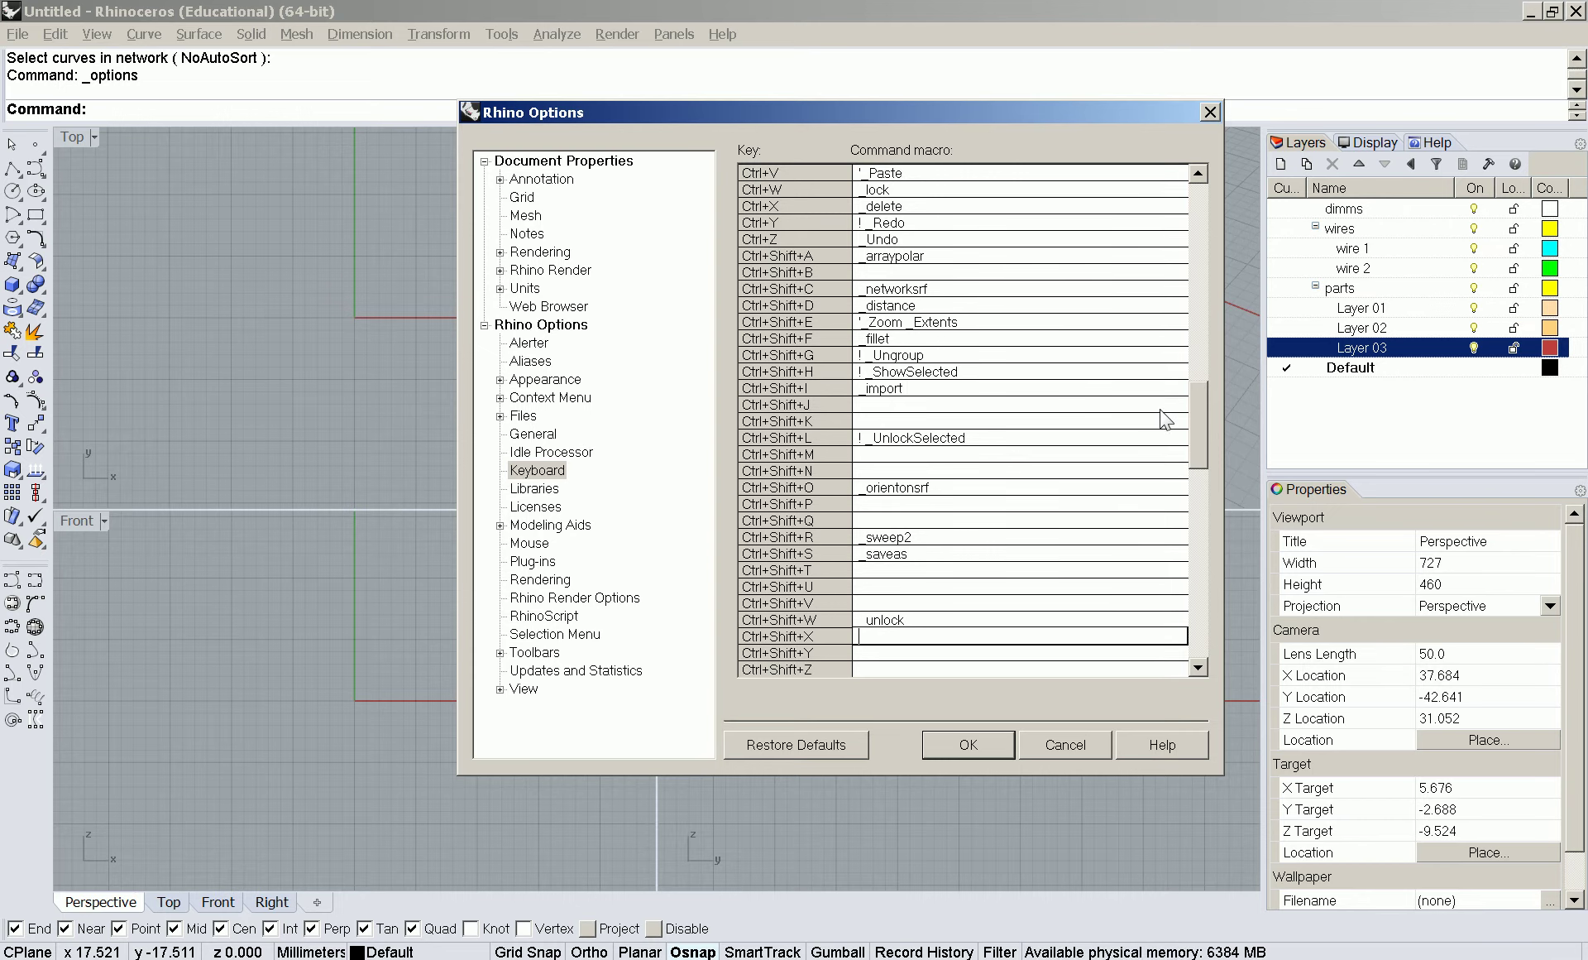
pyautogui.scroll(-1, 1166, 420)
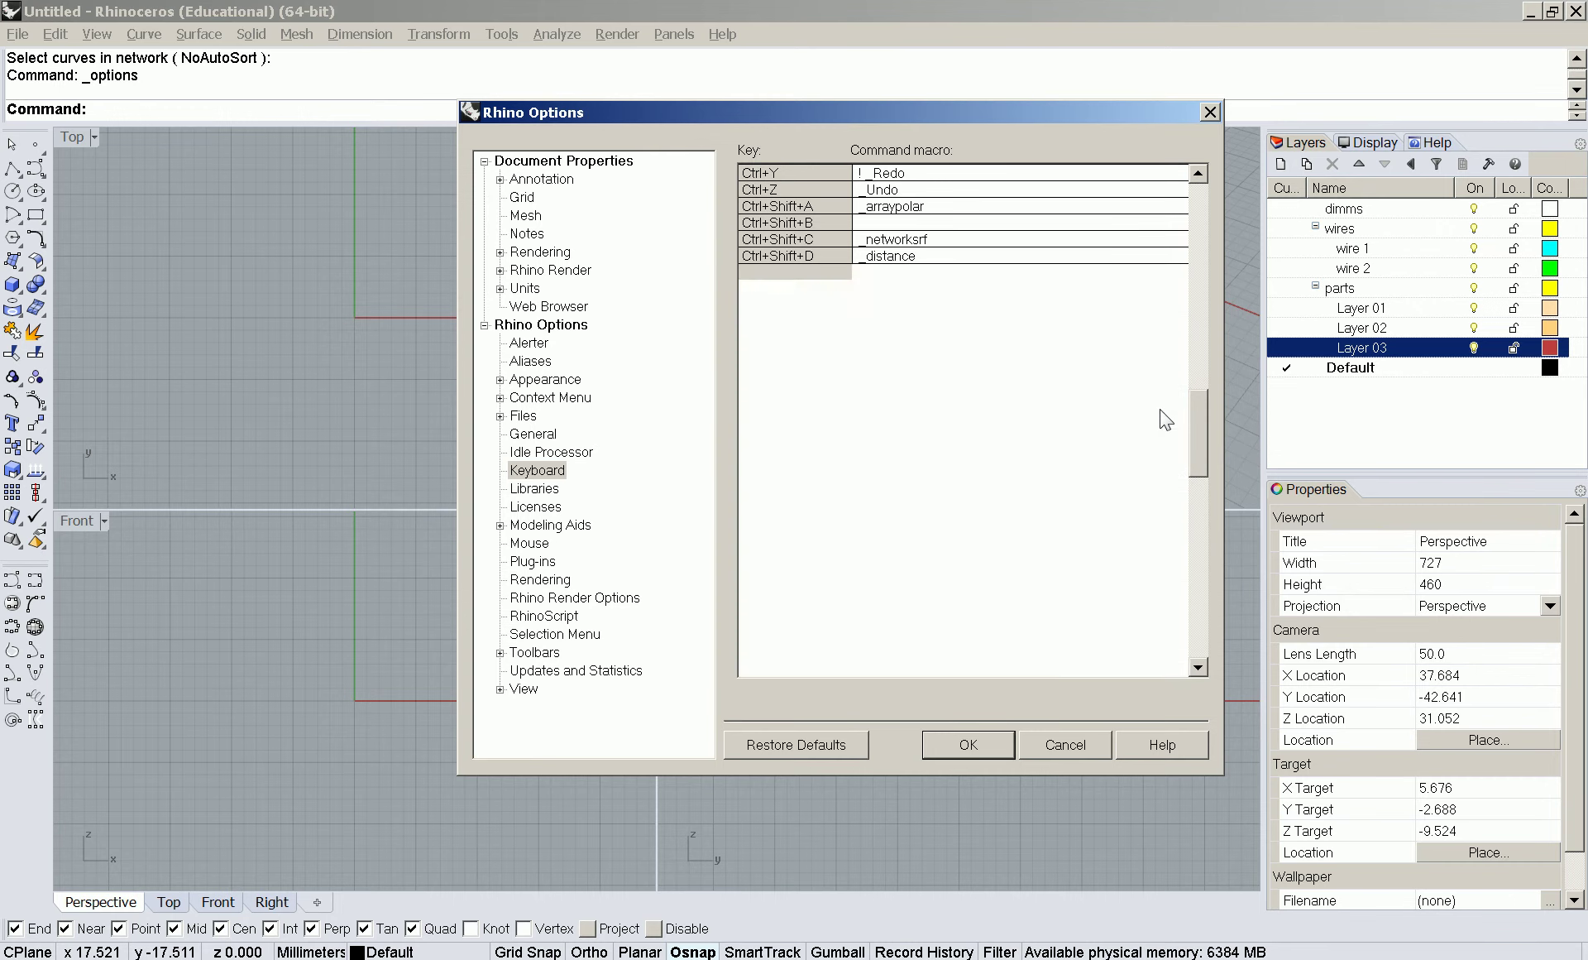
pyautogui.press('Up')
pyautogui.press('Up')
pyautogui.press('Up')
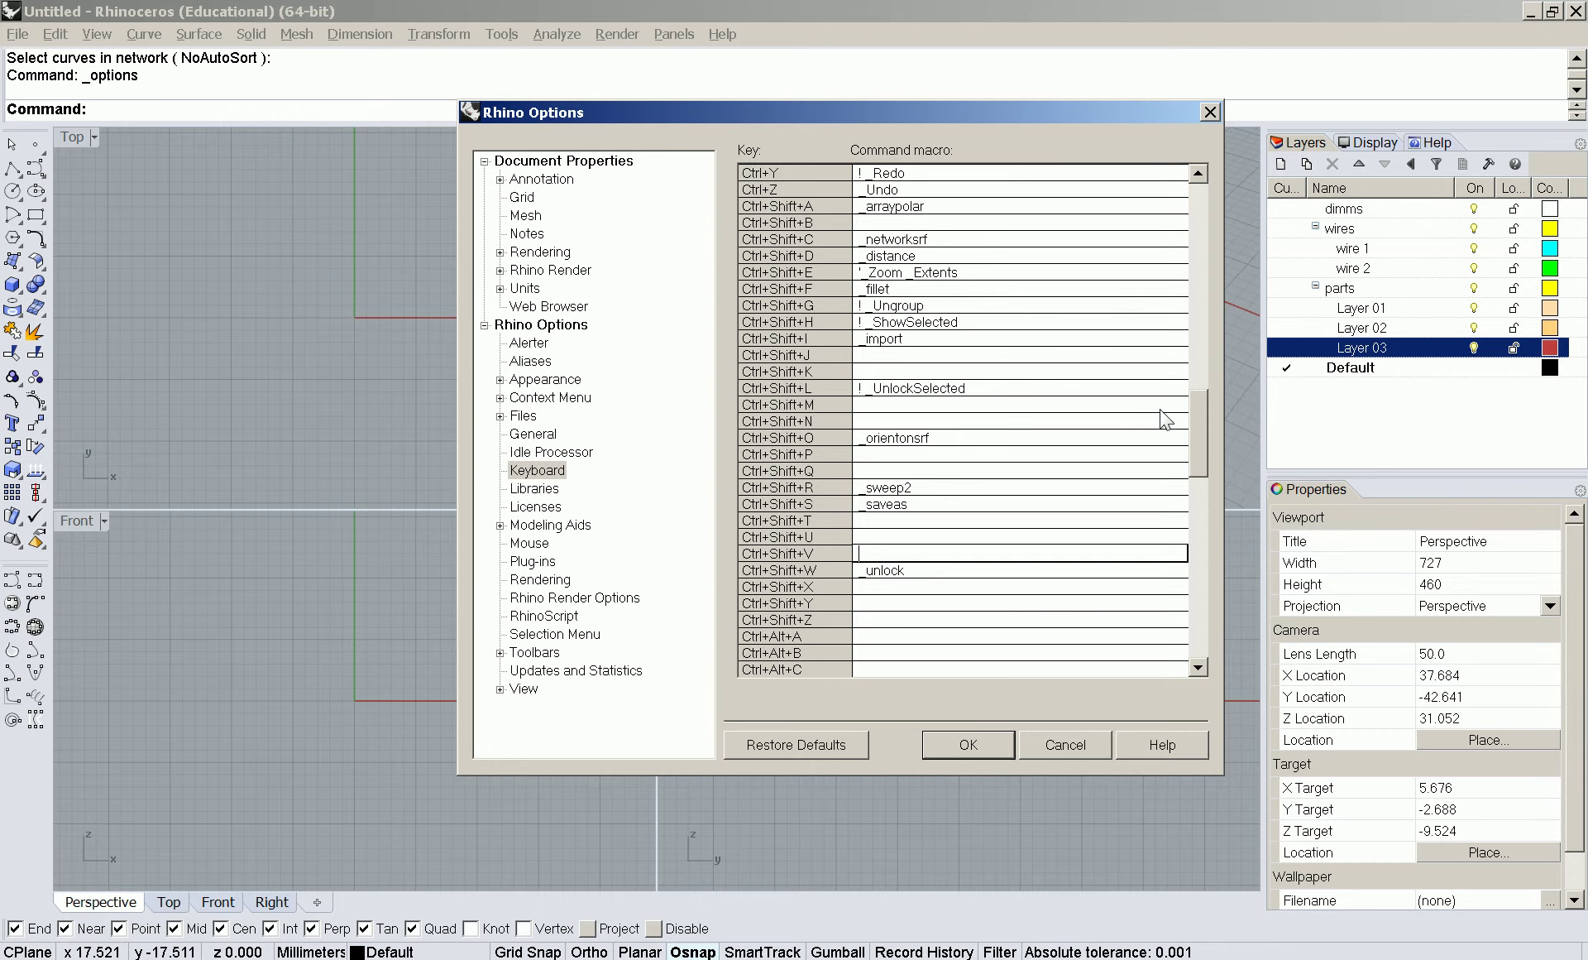
pyautogui.press('Down')
pyautogui.press('Down')
pyautogui.press('Down')
pyautogui.press('Down')
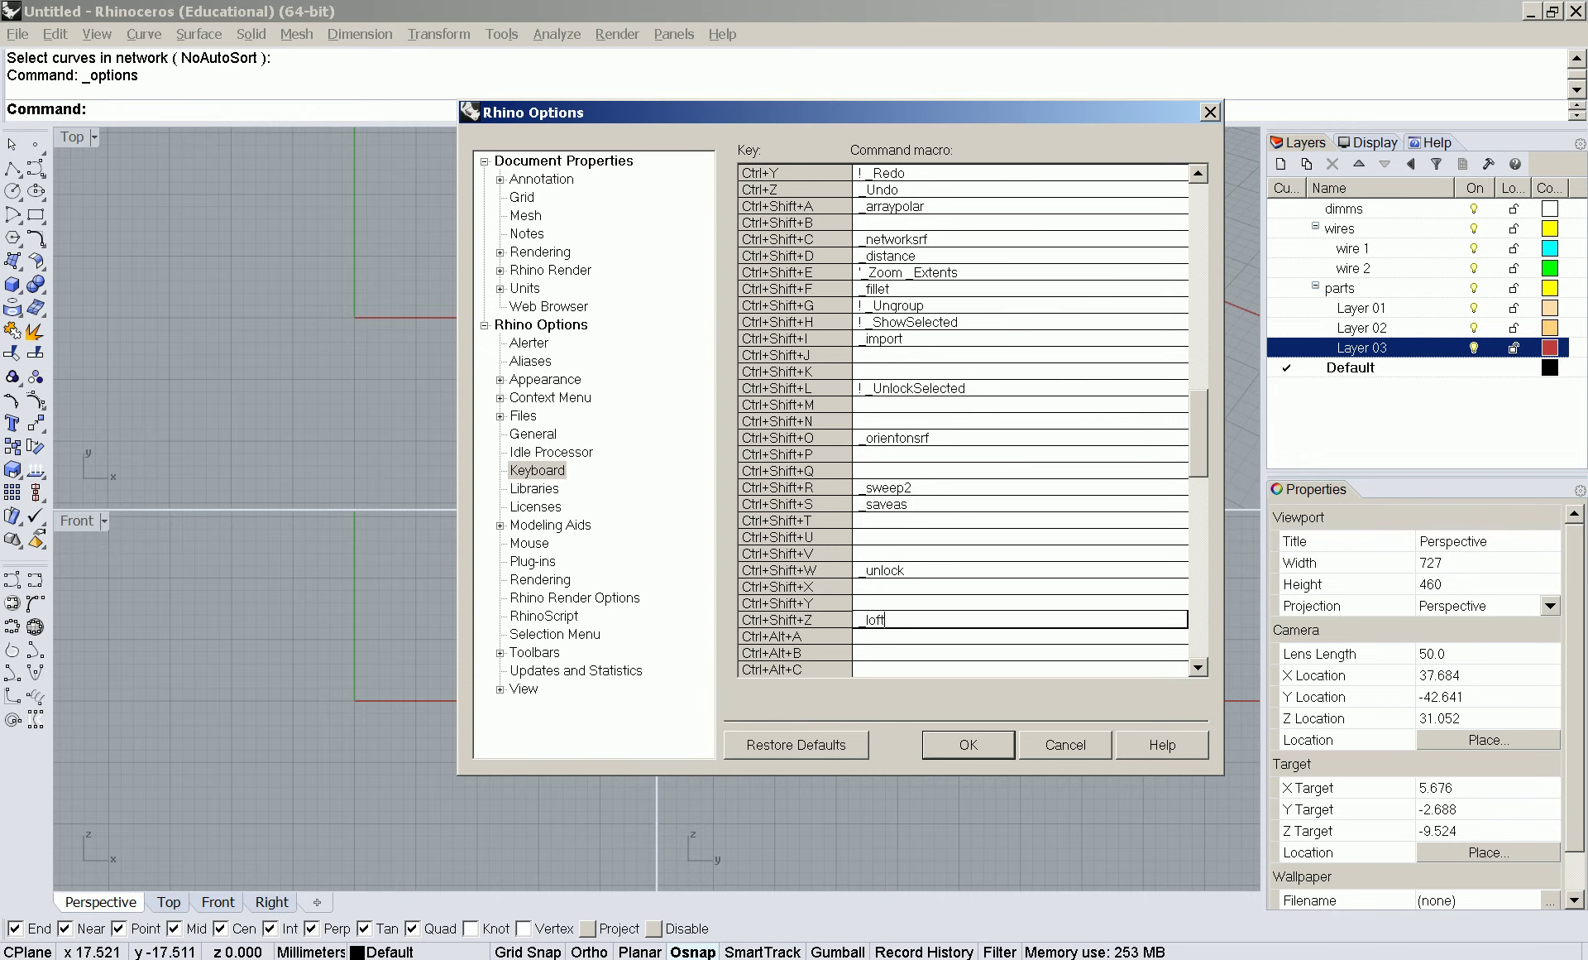
# - Assign the command macro _arraycrv to the empty Ctrl+Alt+A keyboard shortcut
pyautogui.press('Down')
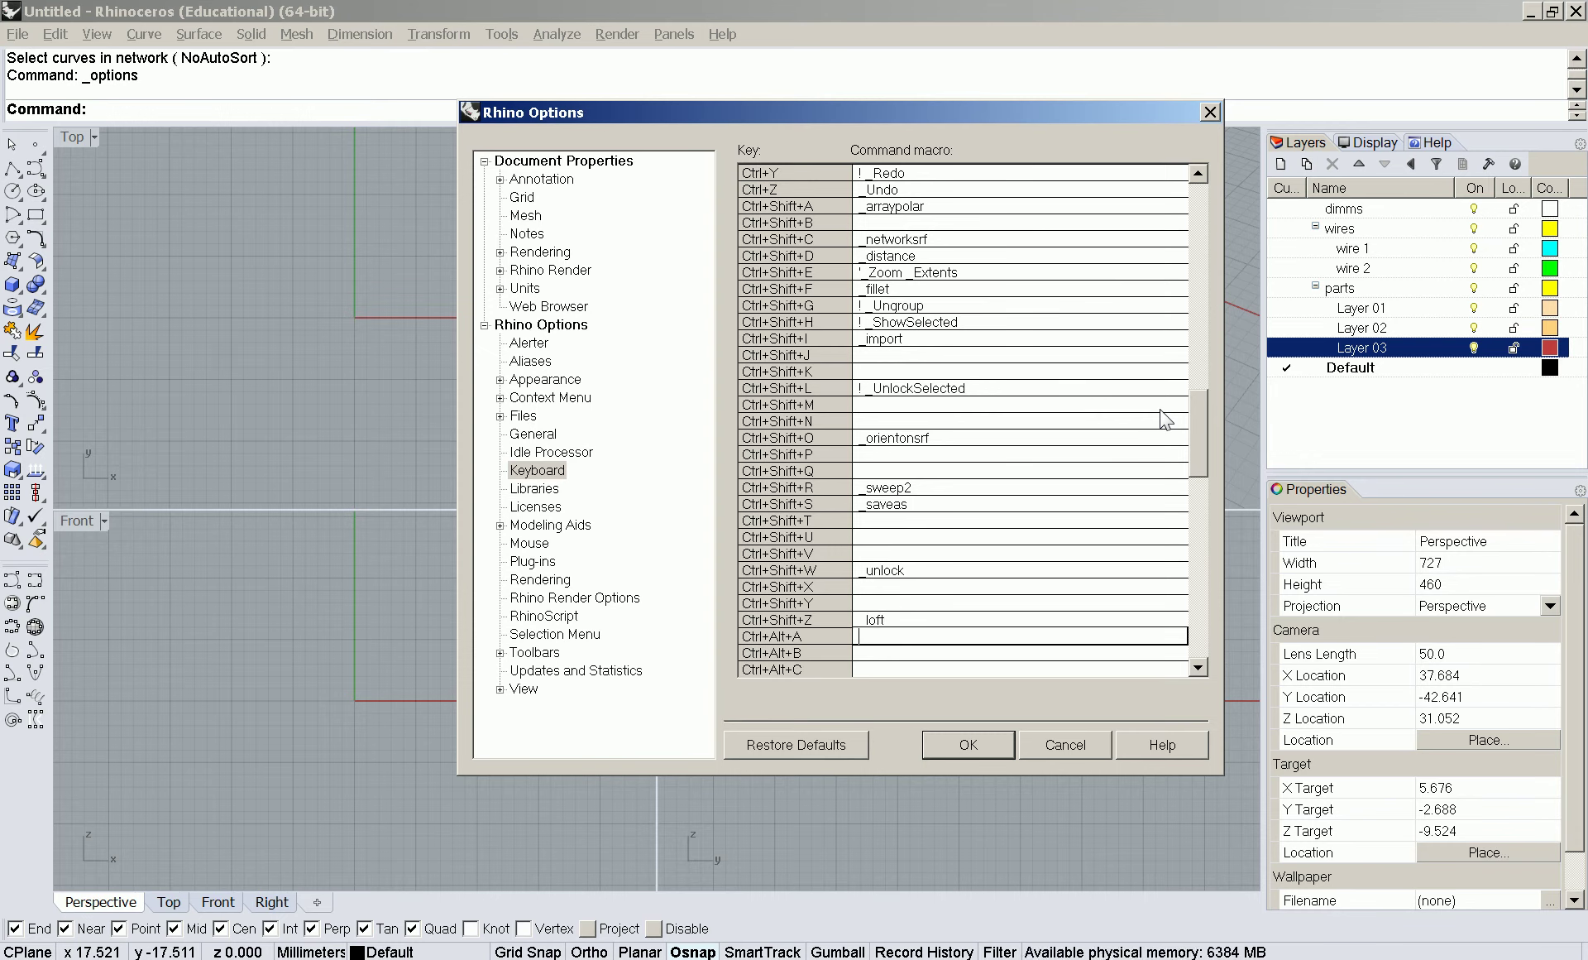
pyautogui.write('_arra')
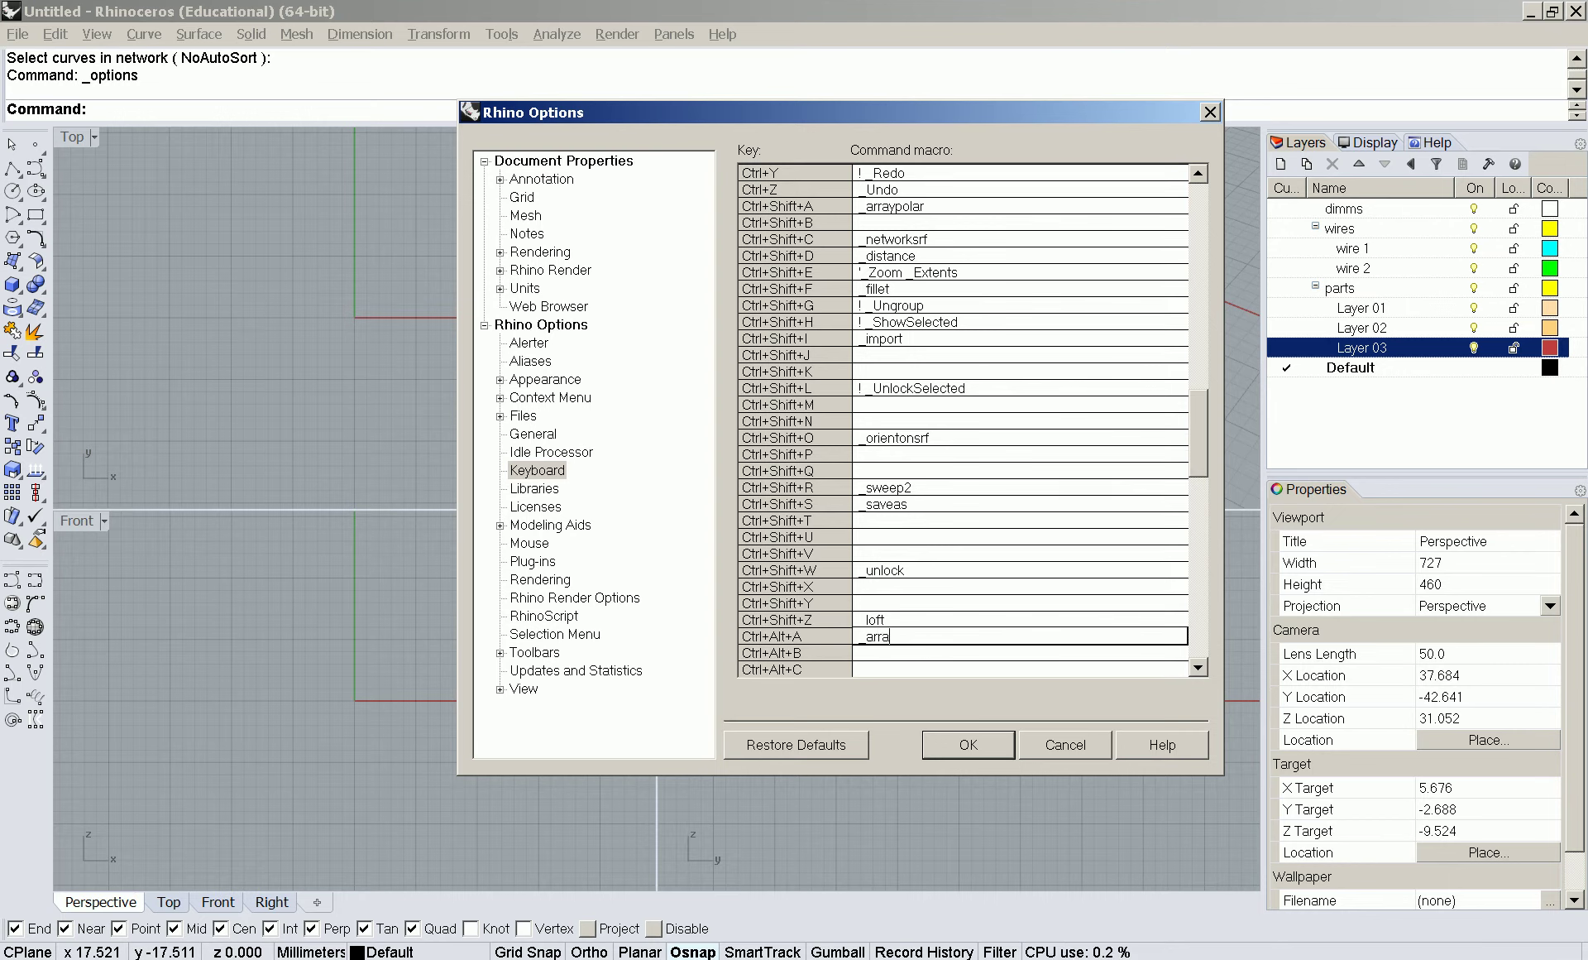
pyautogui.press('Down')
# - Assign the command macro _export to the empty Ctrl+Alt+E keyboard shortcut
pyautogui.press('Down')
pyautogui.press('Down')
pyautogui.press('Down')
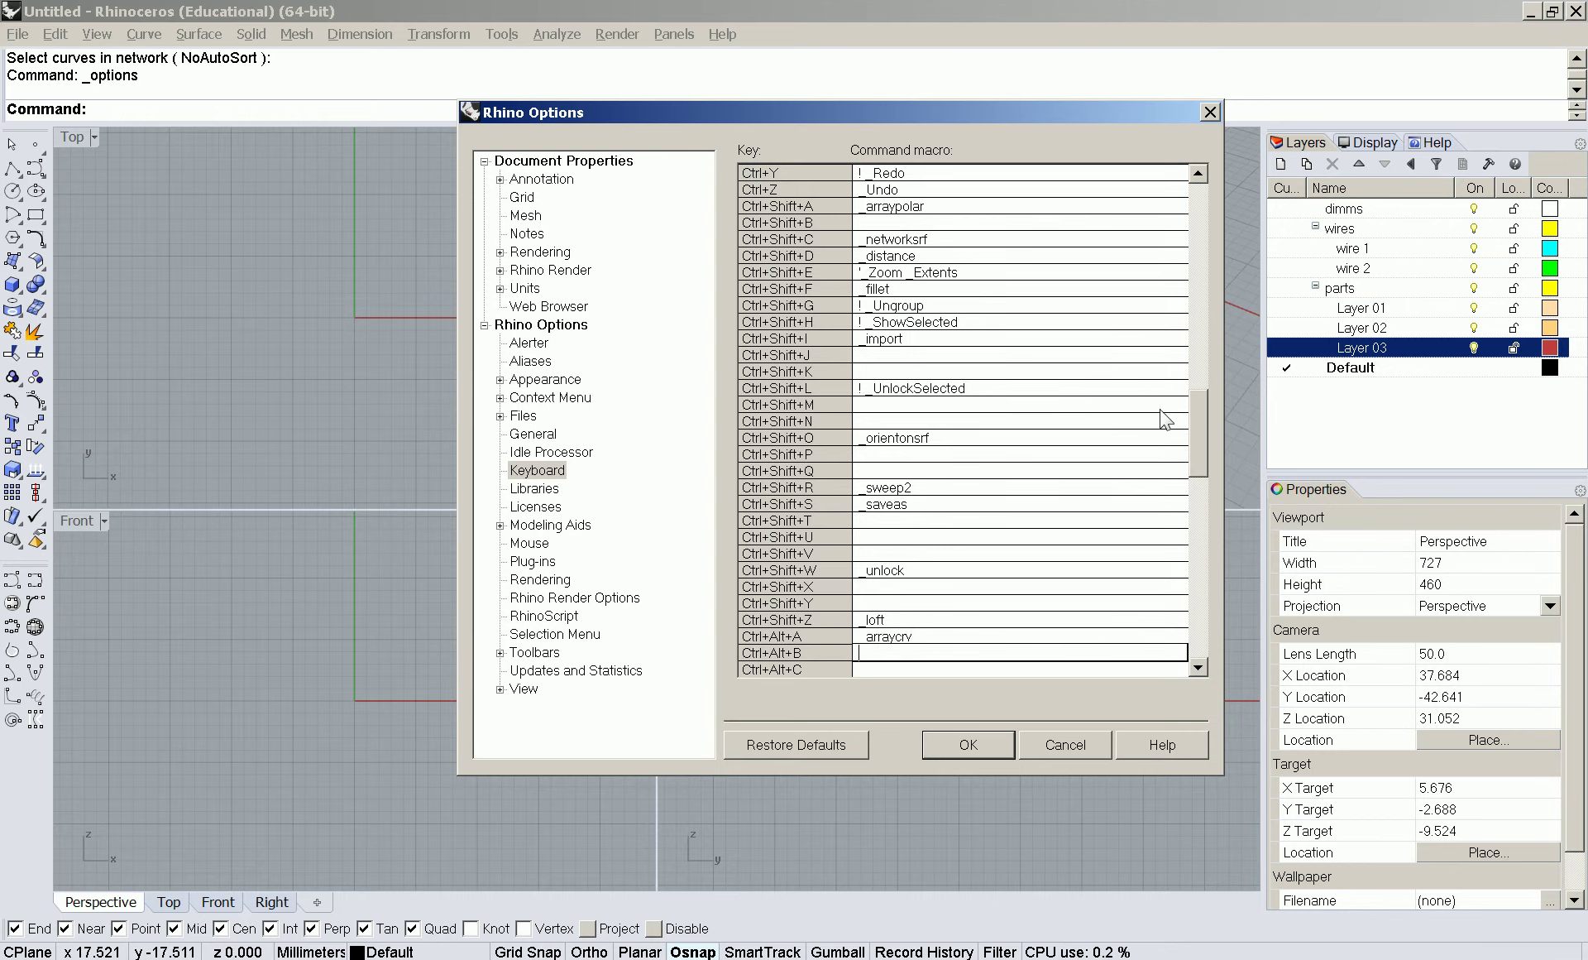
pyautogui.write('_')
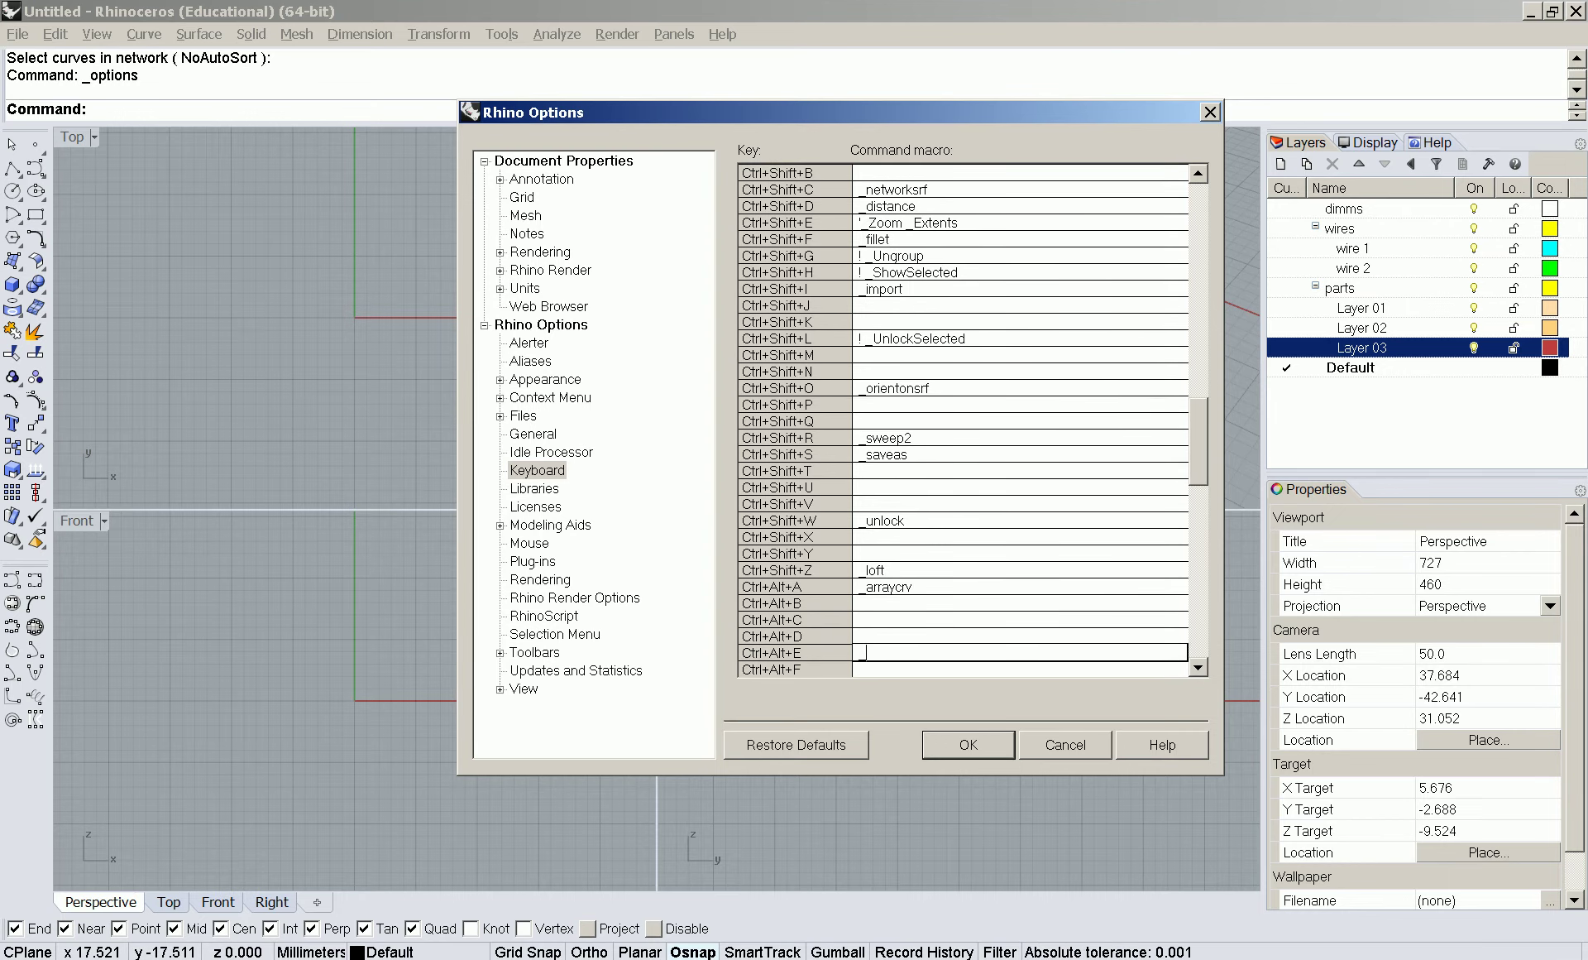
pyautogui.write('export')
# - Replace the Ctrl+Alt+R keyboard shortcut's command macro with _rebuild
pyautogui.press('Down')
pyautogui.press('Down')
pyautogui.press('Down')
pyautogui.press('Down')
pyautogui.press('Down')
pyautogui.press('Down')
pyautogui.press('Down')
pyautogui.press('Down')
pyautogui.press('Down')
pyautogui.press('Down')
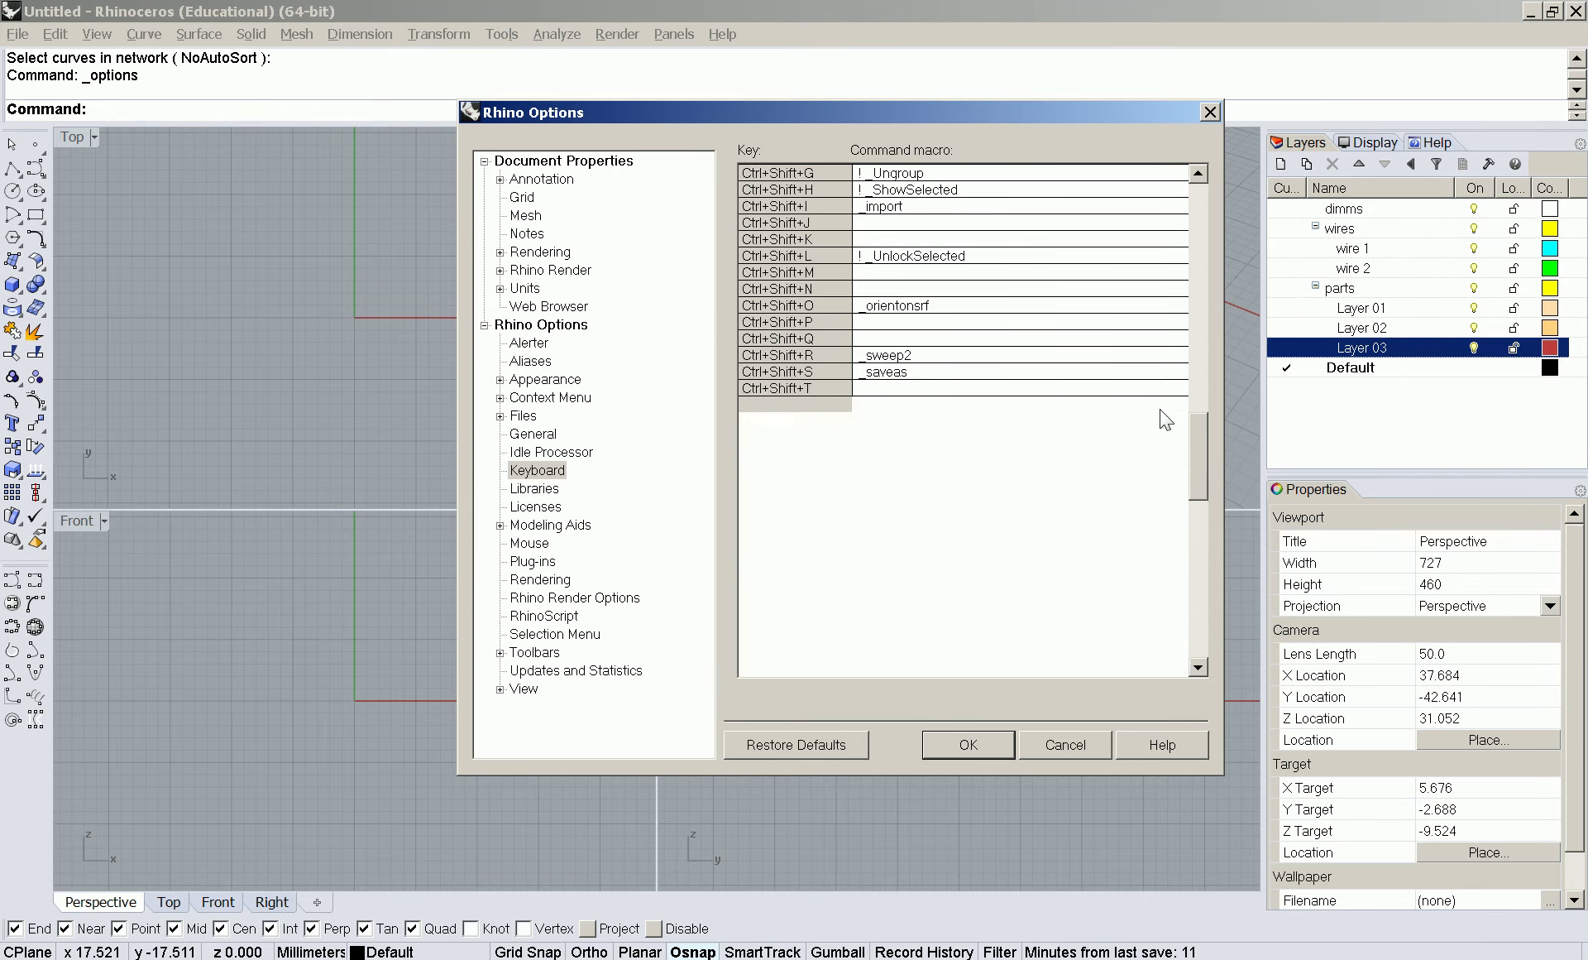
pyautogui.press('Down')
pyautogui.press('Down')
pyautogui.press('Down')
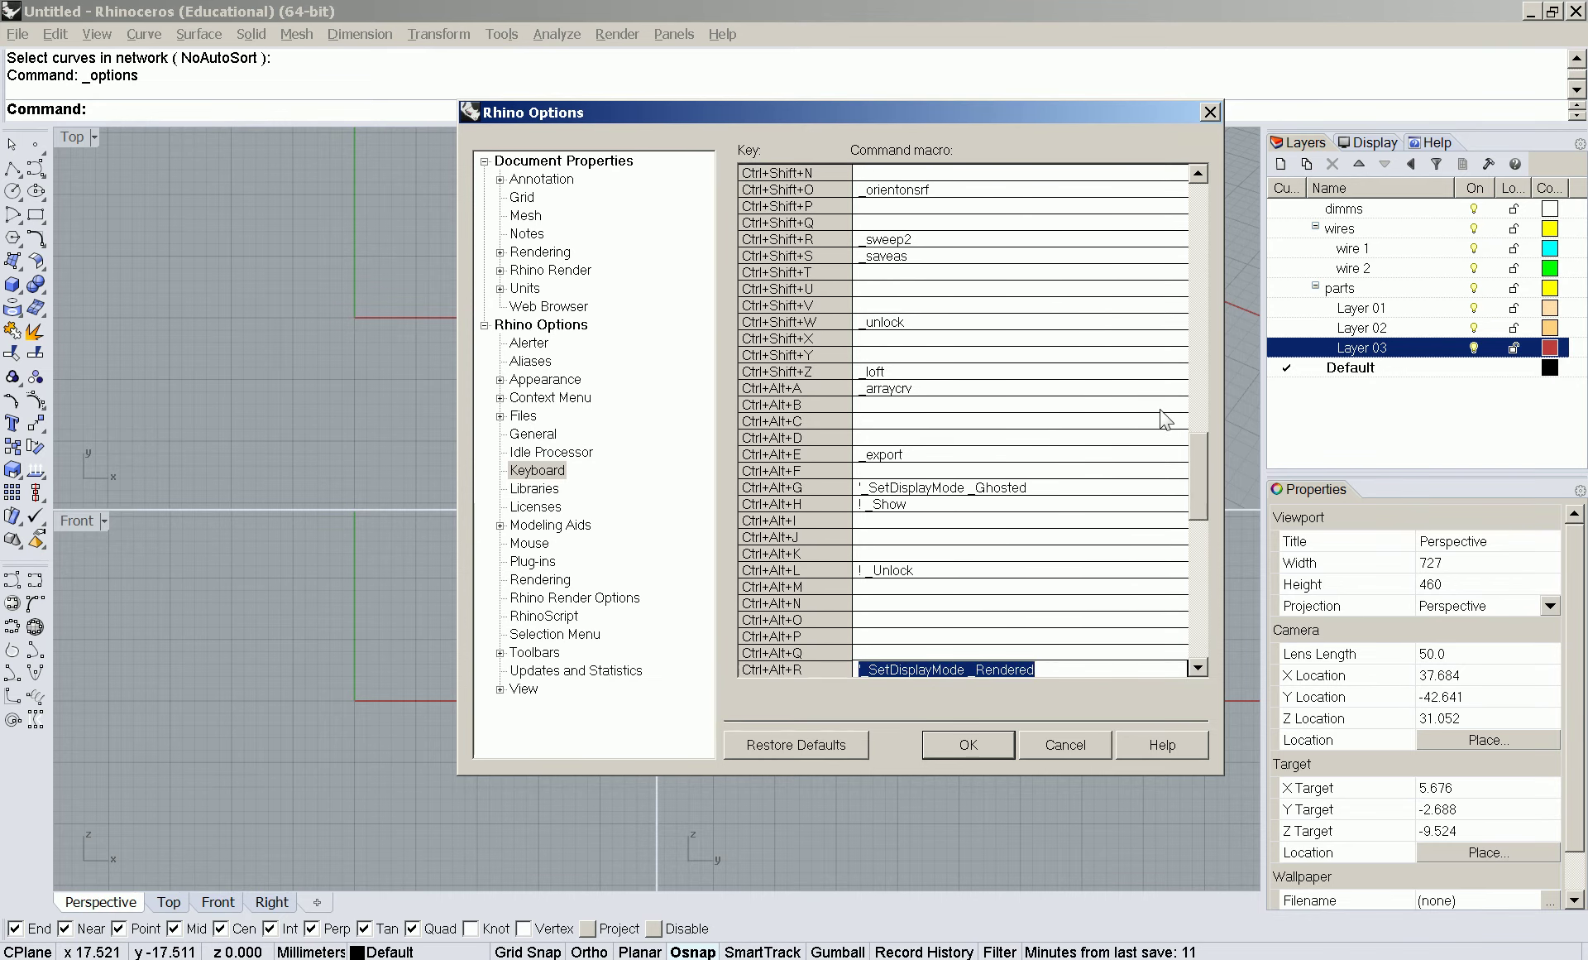
pyautogui.press('Up')
pyautogui.press('Up')
pyautogui.press('Down')
pyautogui.press('Down')
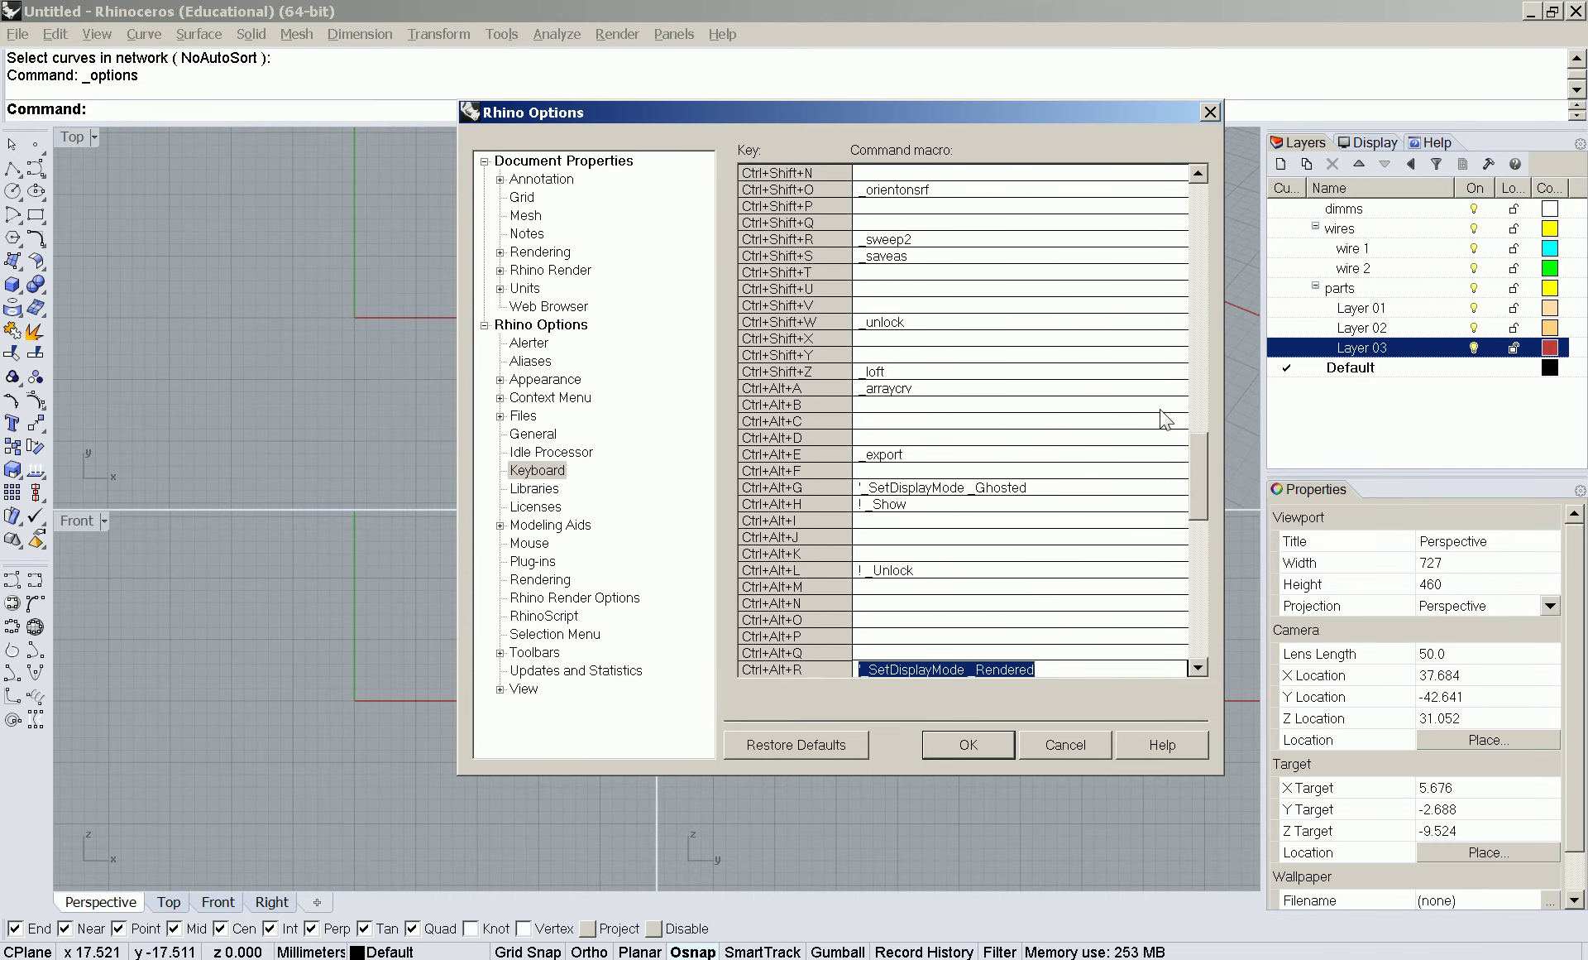
pyautogui.press('Delete')
pyautogui.write('_rebuild')
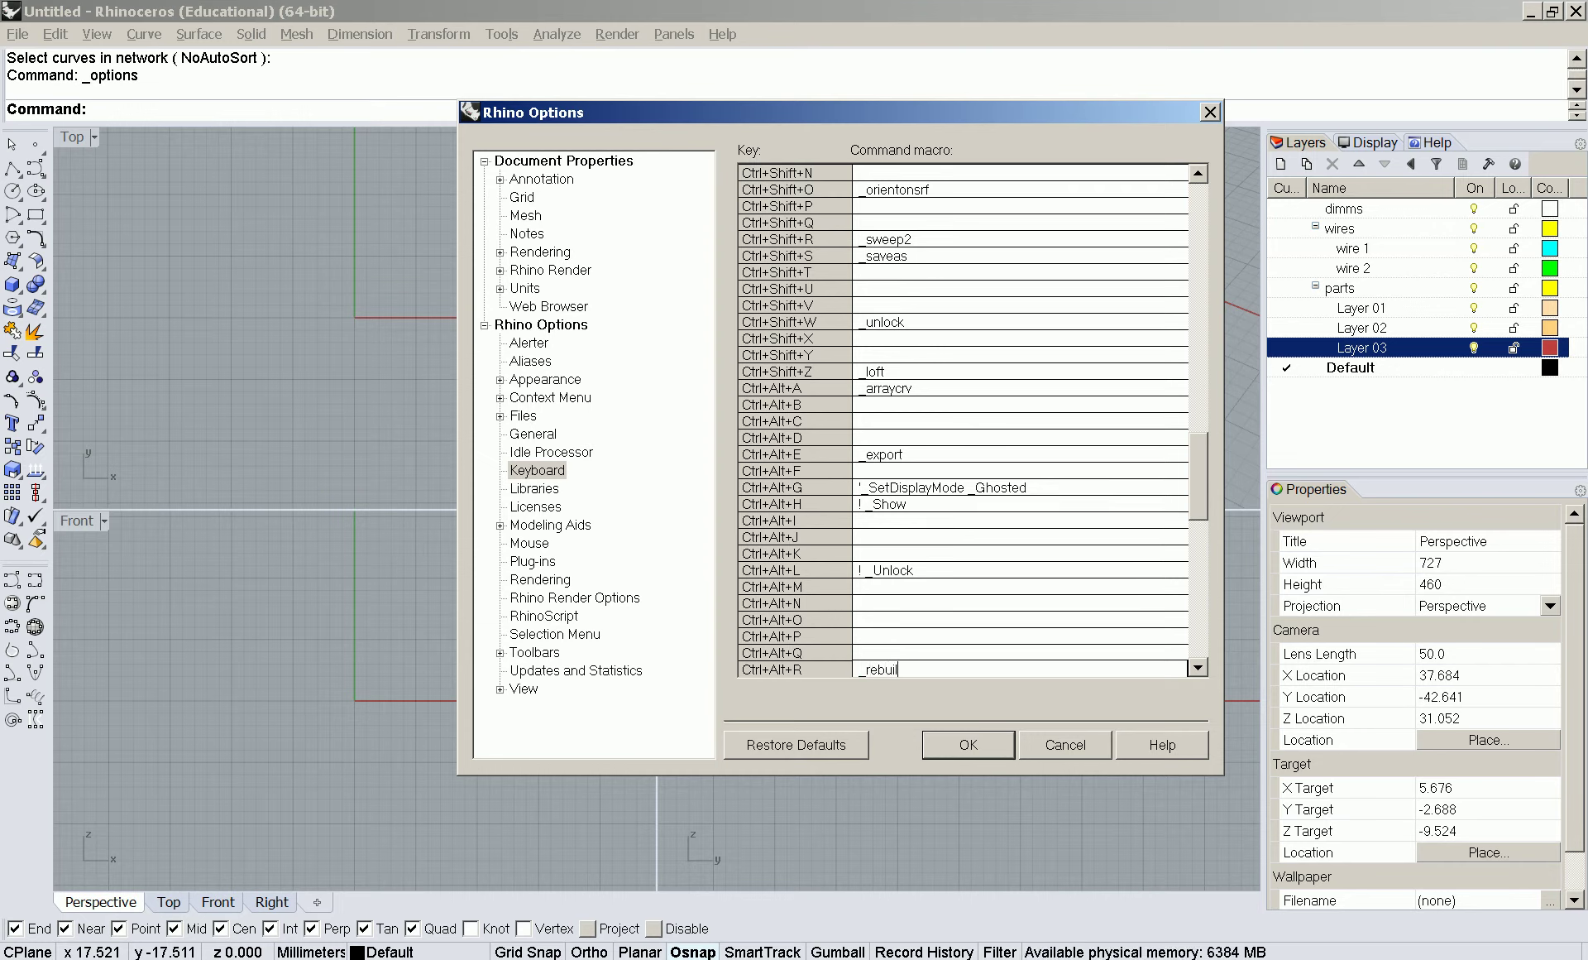
pyautogui.press('Down')
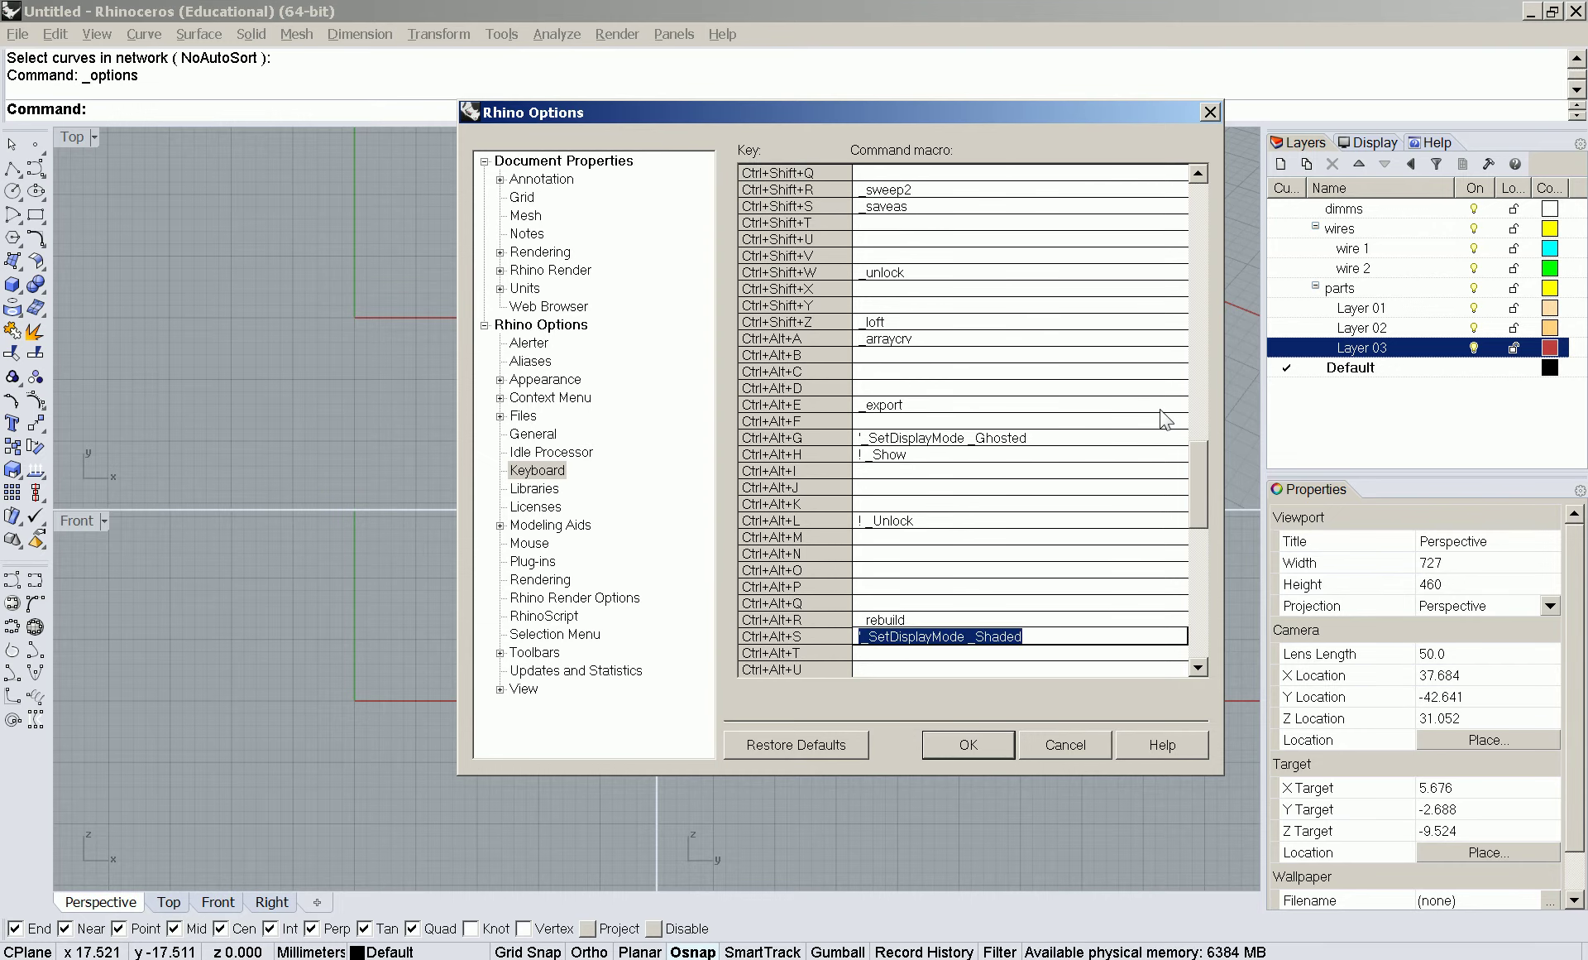
# - Assign the command macro _save to the empty Ctrl+0 keyboard shortcut
pyautogui.press('Down')
pyautogui.press('Down')
pyautogui.press('Down')
pyautogui.press('Down')
pyautogui.press('Down')
pyautogui.press('Down')
pyautogui.press('Down')
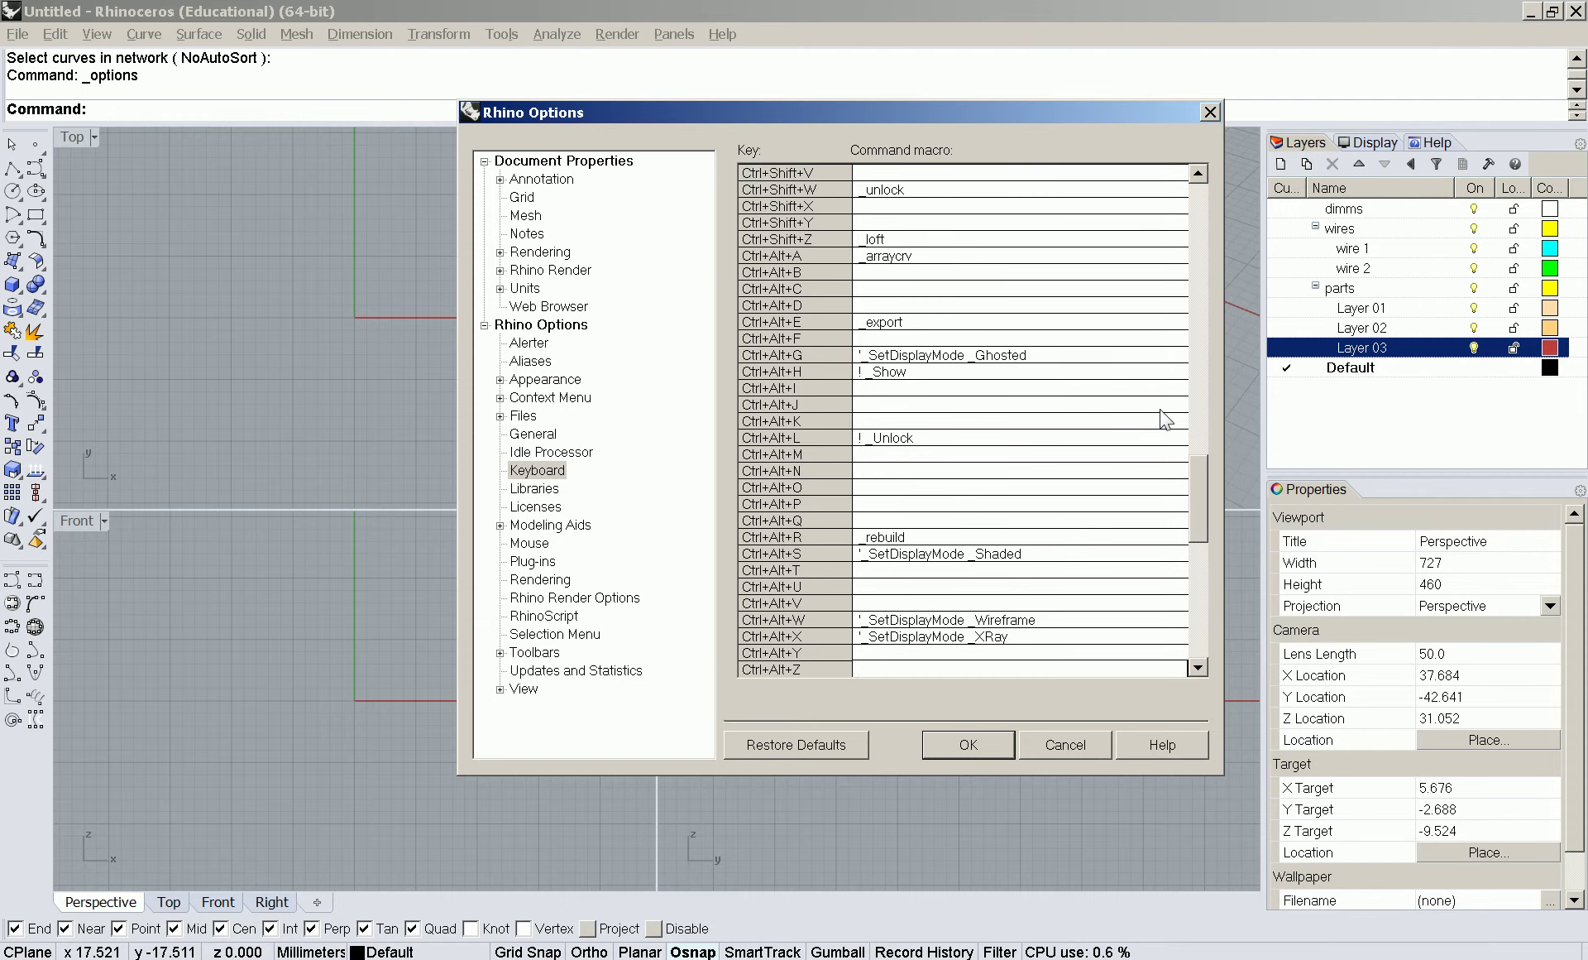
pyautogui.press('Down')
pyautogui.press('Down')
pyautogui.write('_')
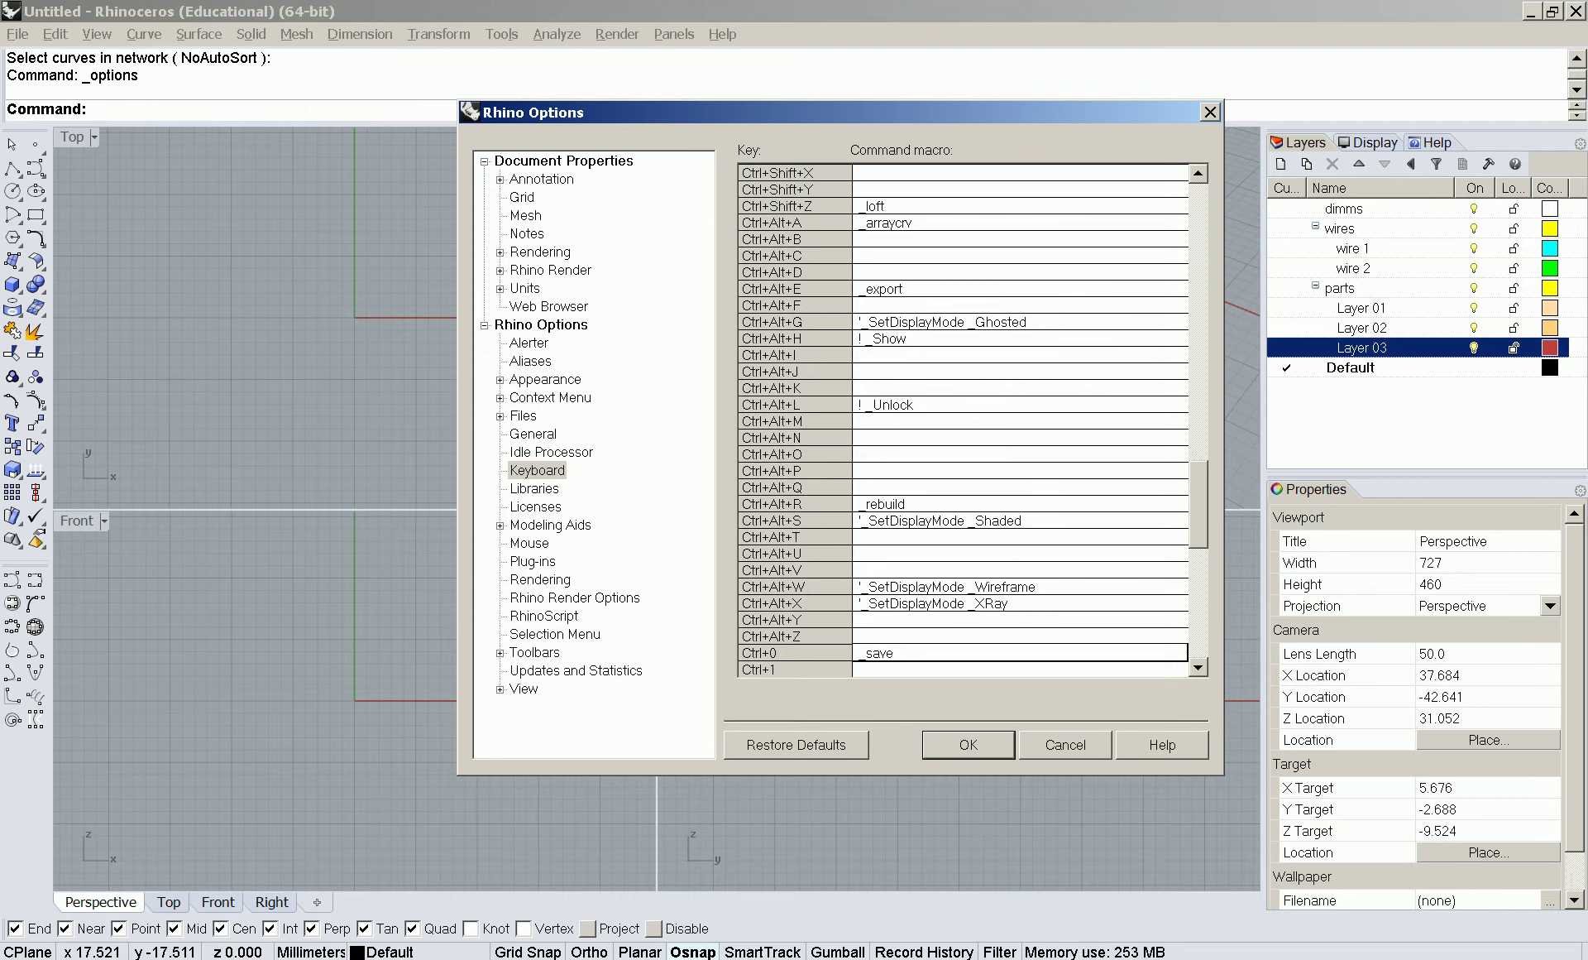
pyautogui.press('Return')
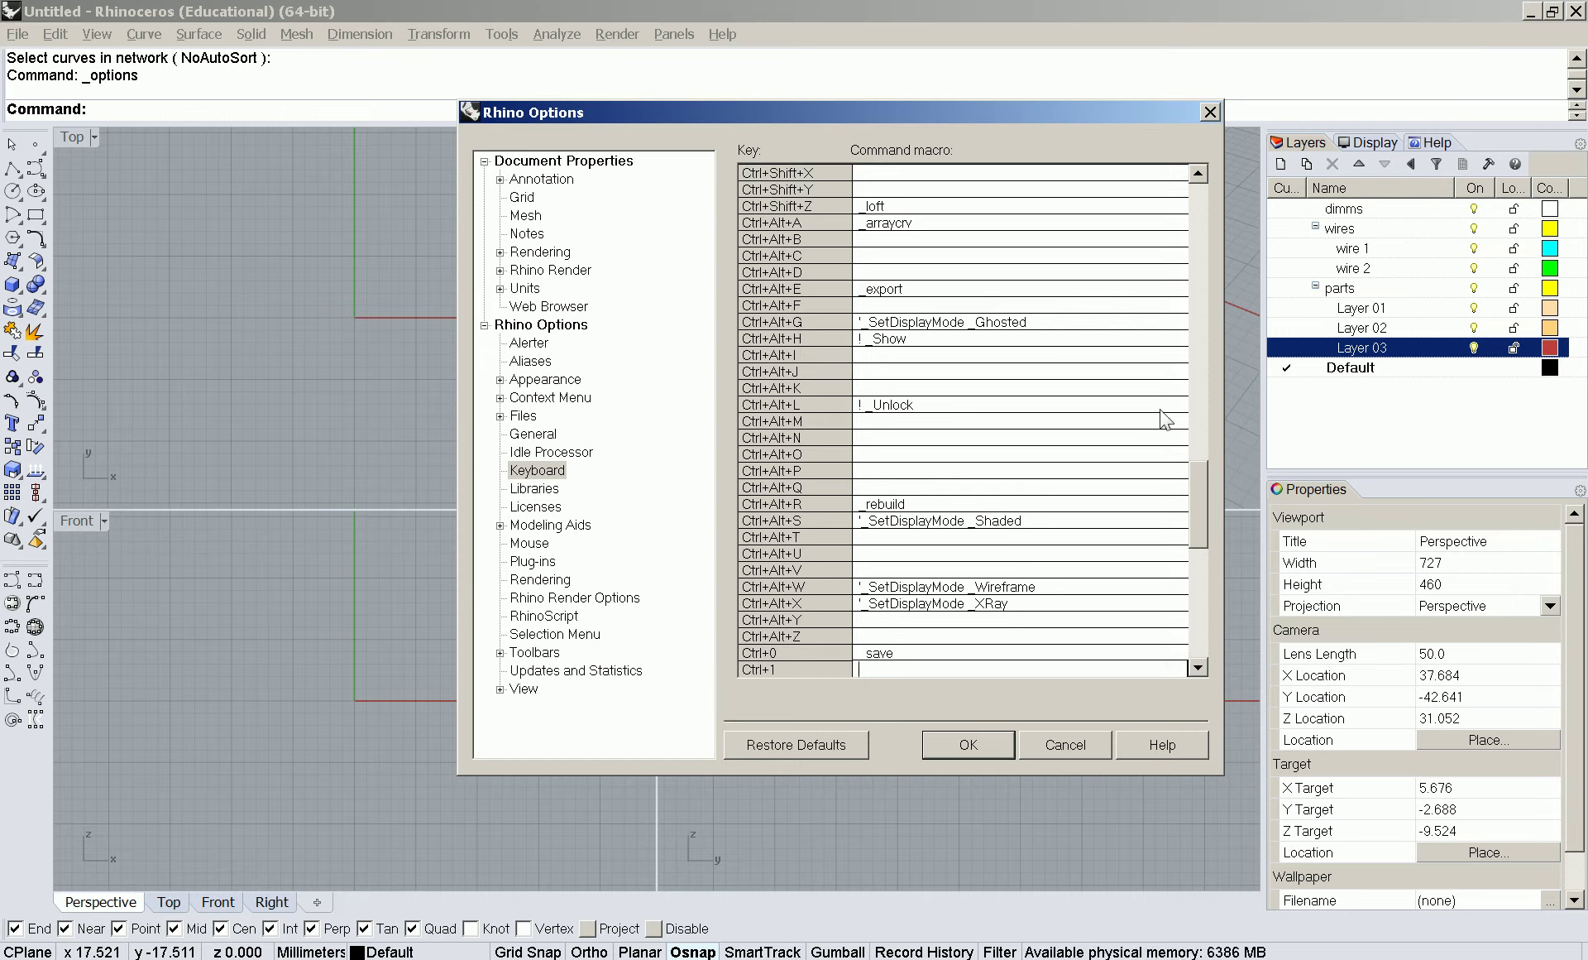
# - Assign the command macros _scale1d, _scale2d and _scale3d to the Ctrl+1, Ctrl+2 and Ctrl+3 keyboard shortcuts respectively
pyautogui.write('_sc')
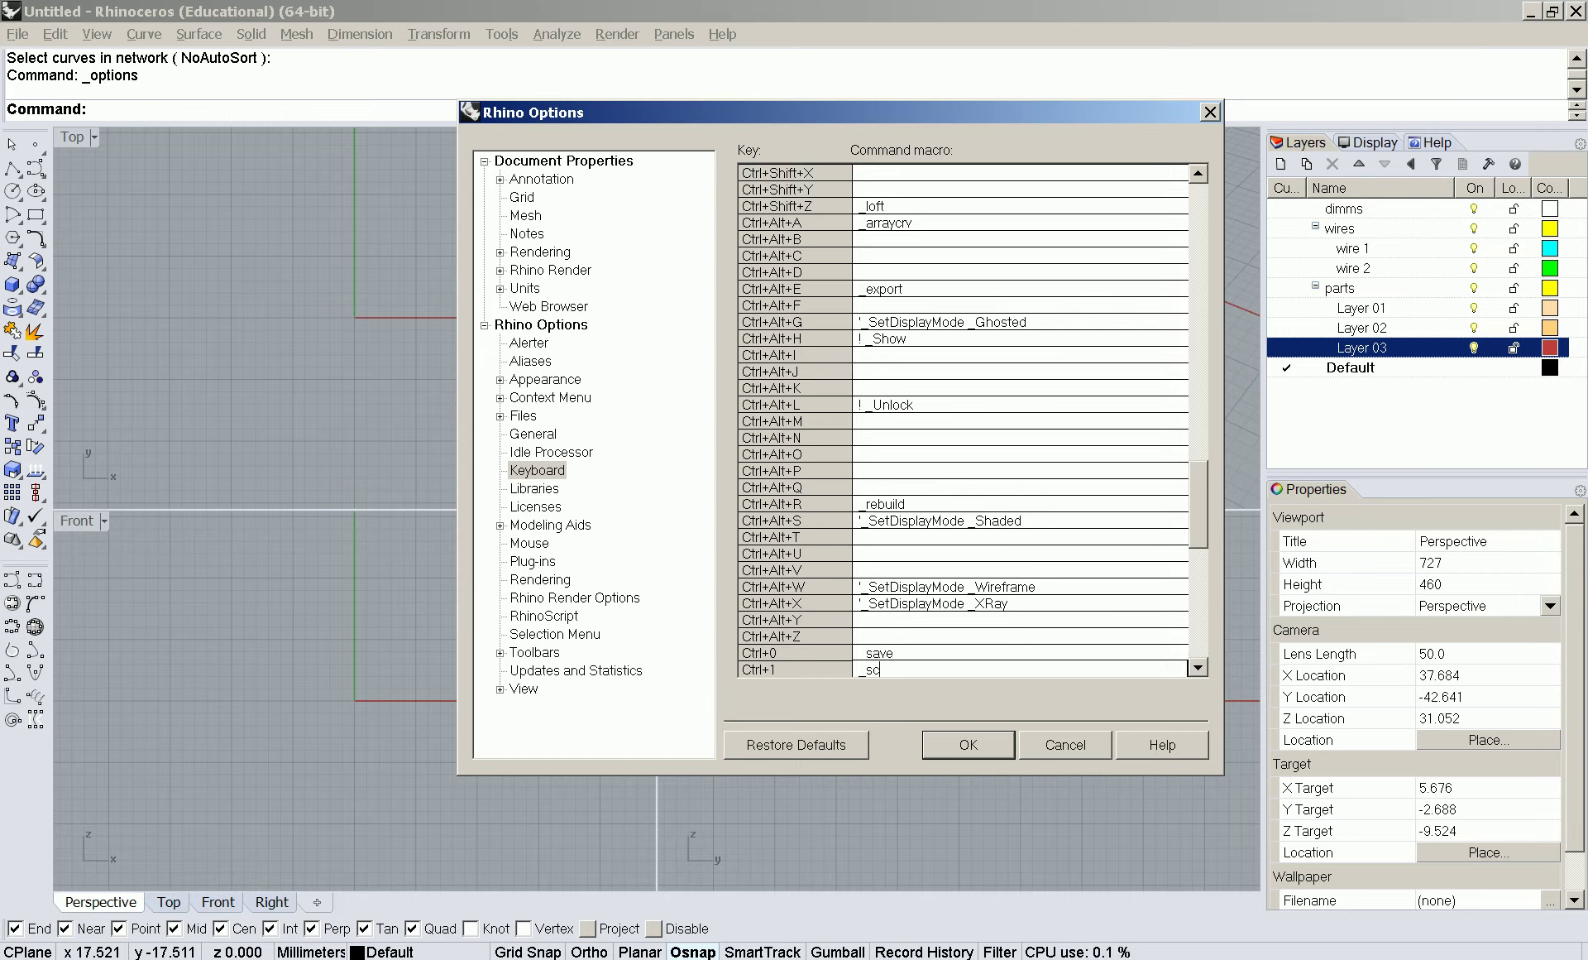
pyautogui.write('ale1d')
pyautogui.press('Return')
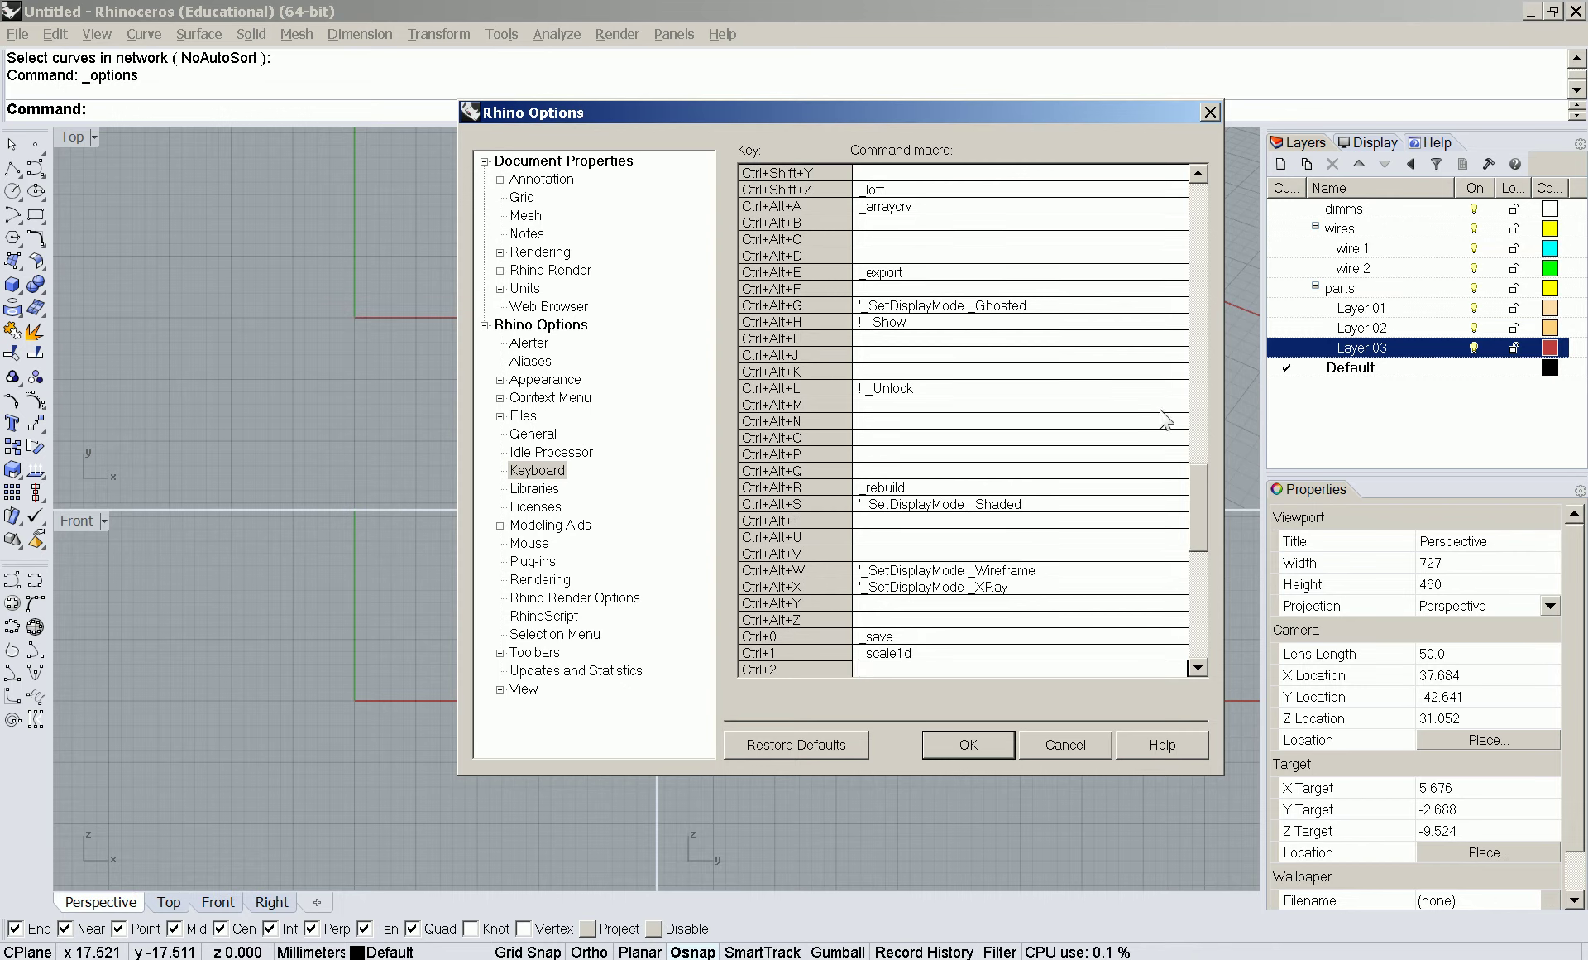
pyautogui.write('_scale2d')
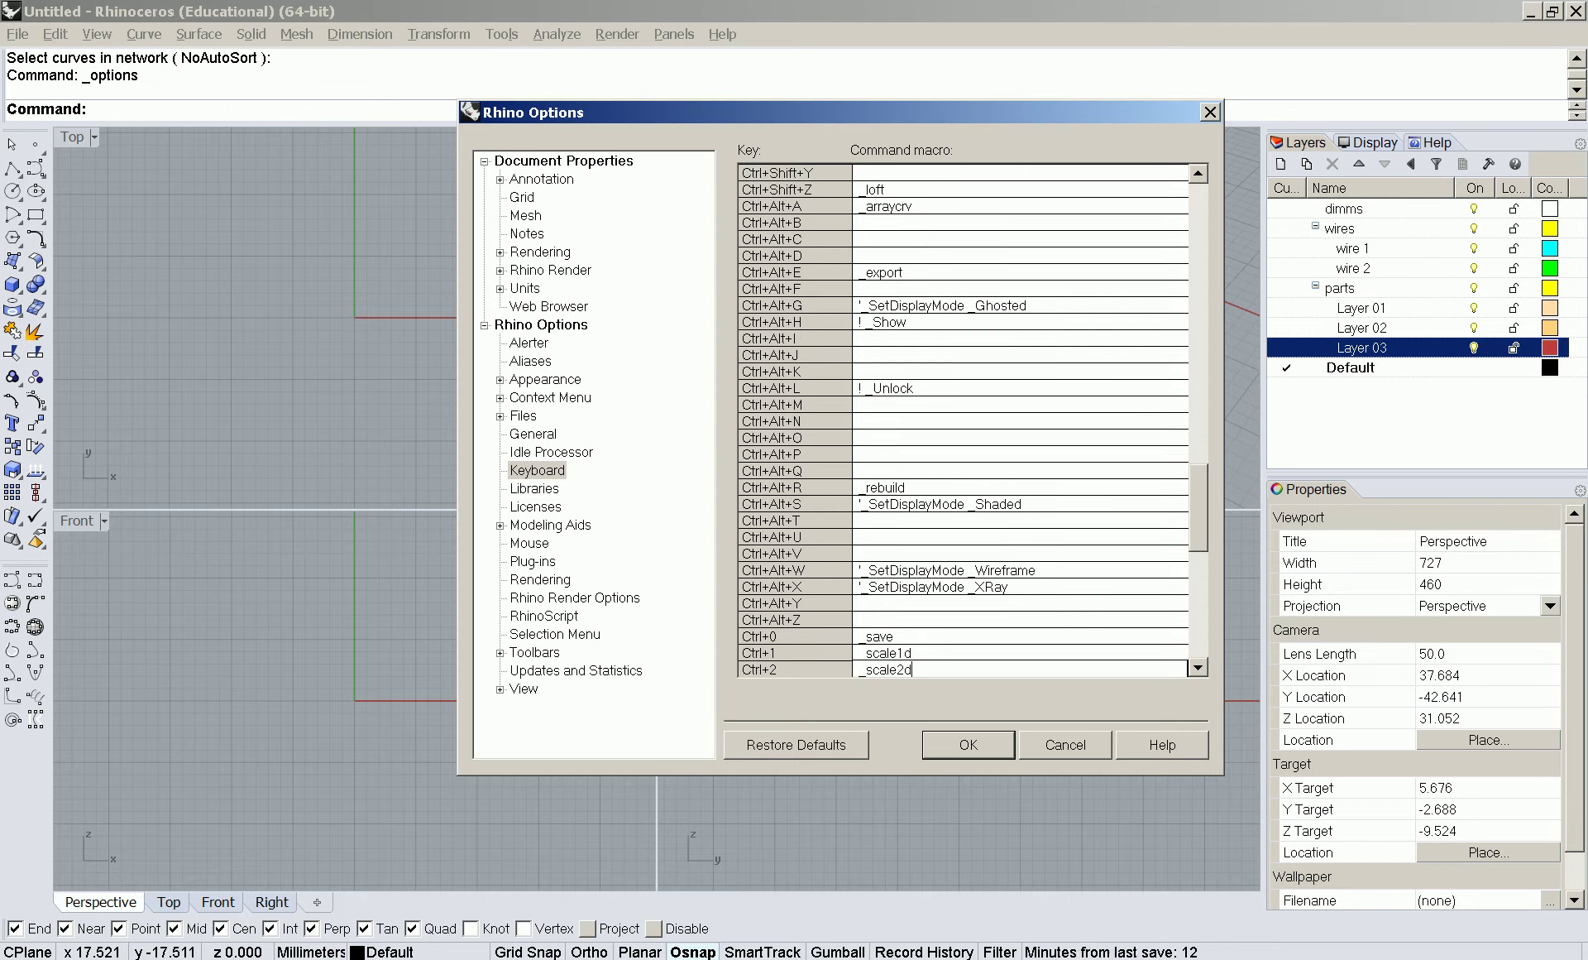
pyautogui.press('Return')
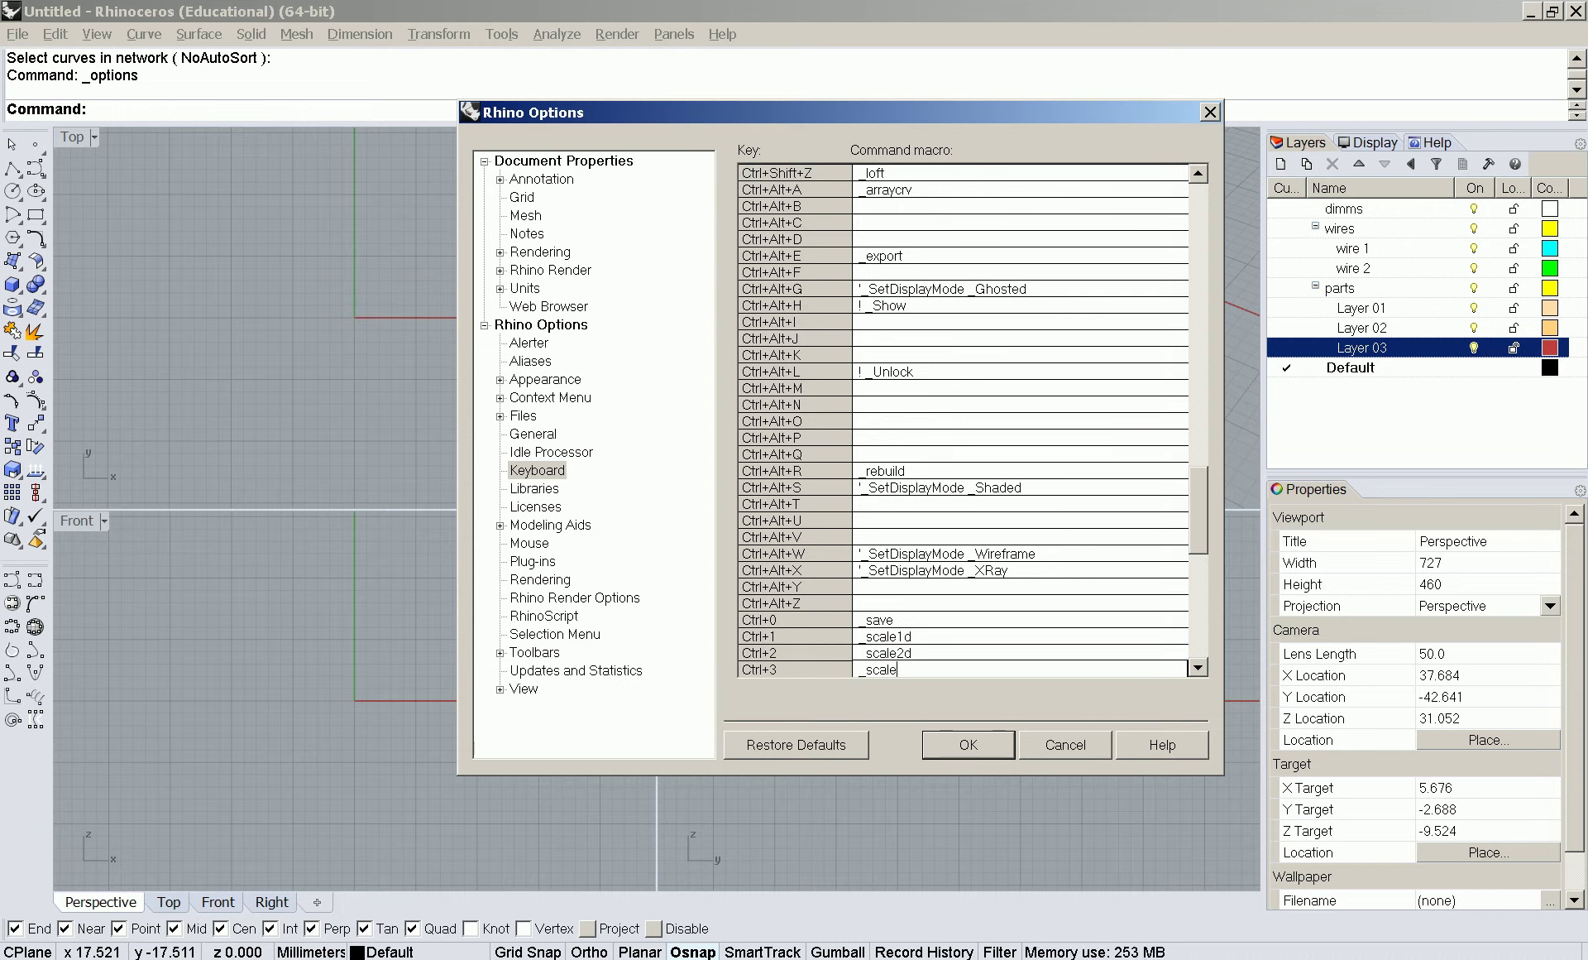
pyautogui.write('_scale3d')
pyautogui.press('Return')
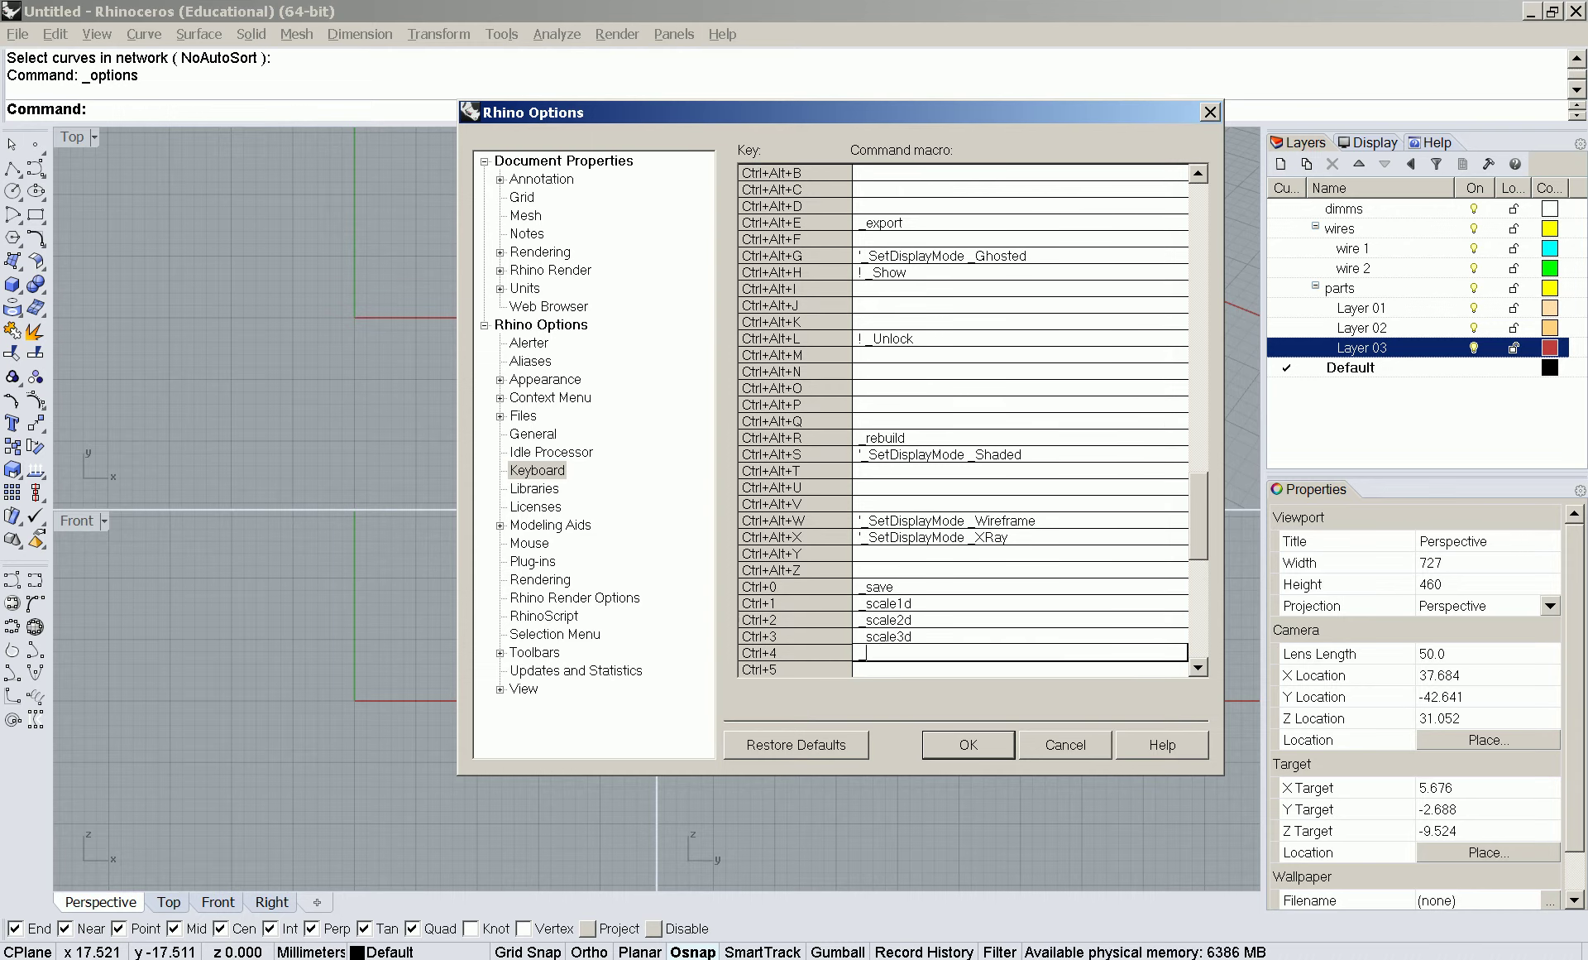
# - Assign the command macro _calc to the Ctrl+4 keyboard shortcut and apply the options
pyautogui.press('Return')
pyautogui.press('Return')
pyautogui.press('Return')
pyautogui.press('Return')
pyautogui.press('Return')
pyautogui.press('Return')
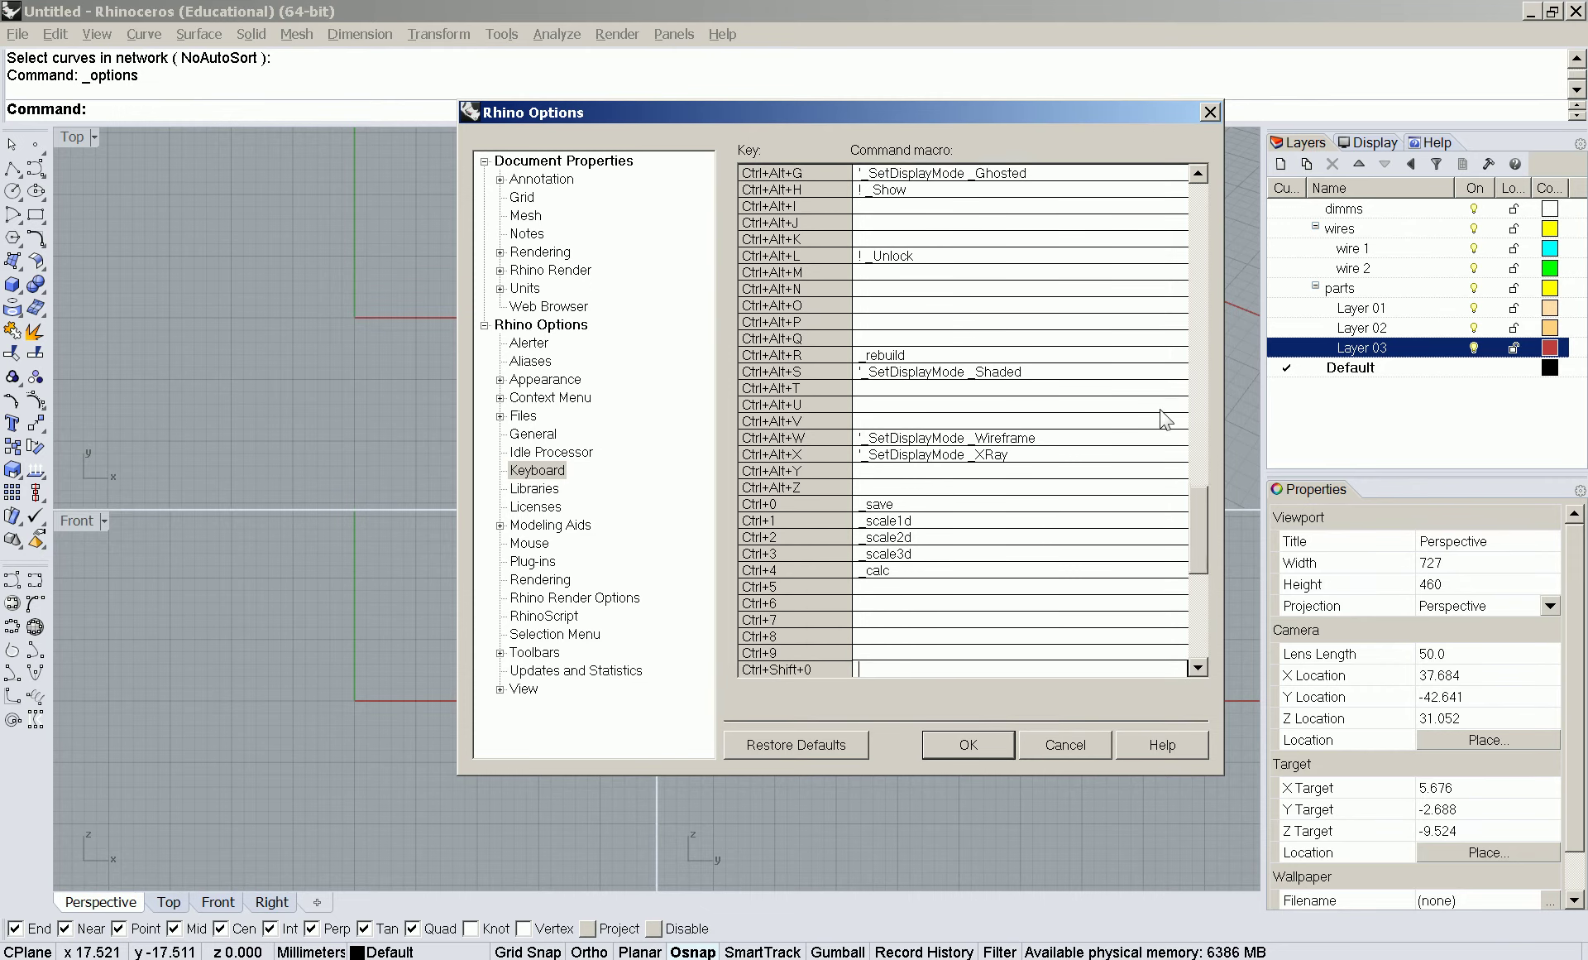
pyautogui.press('Up')
pyautogui.press('Up')
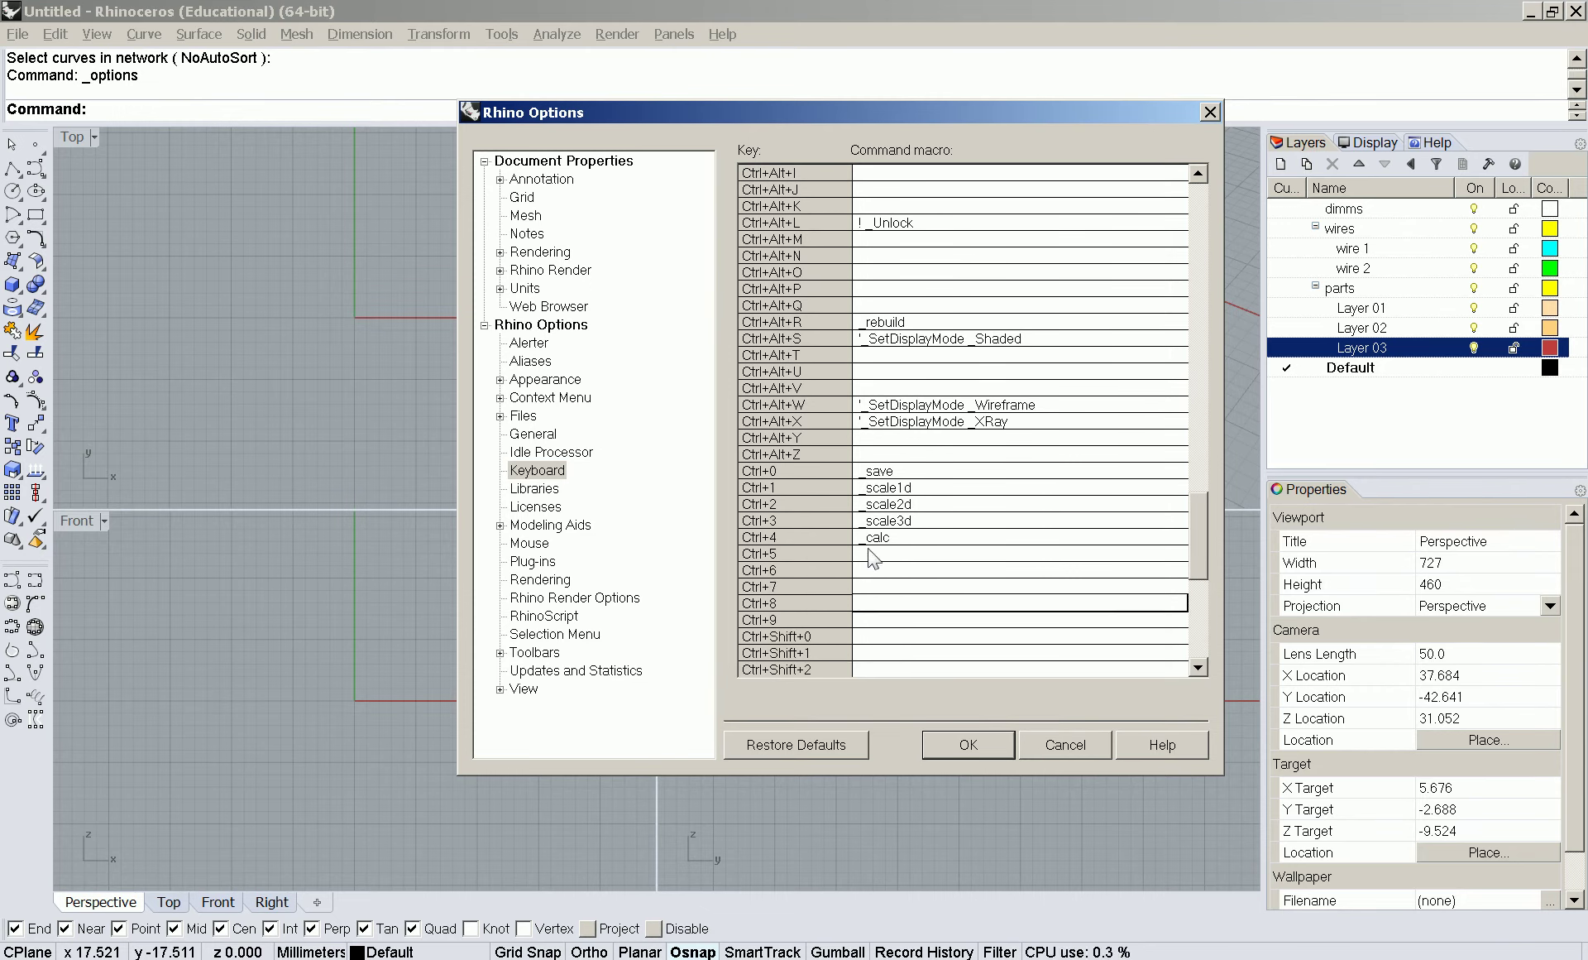
pyautogui.scroll(2, 916, 425)
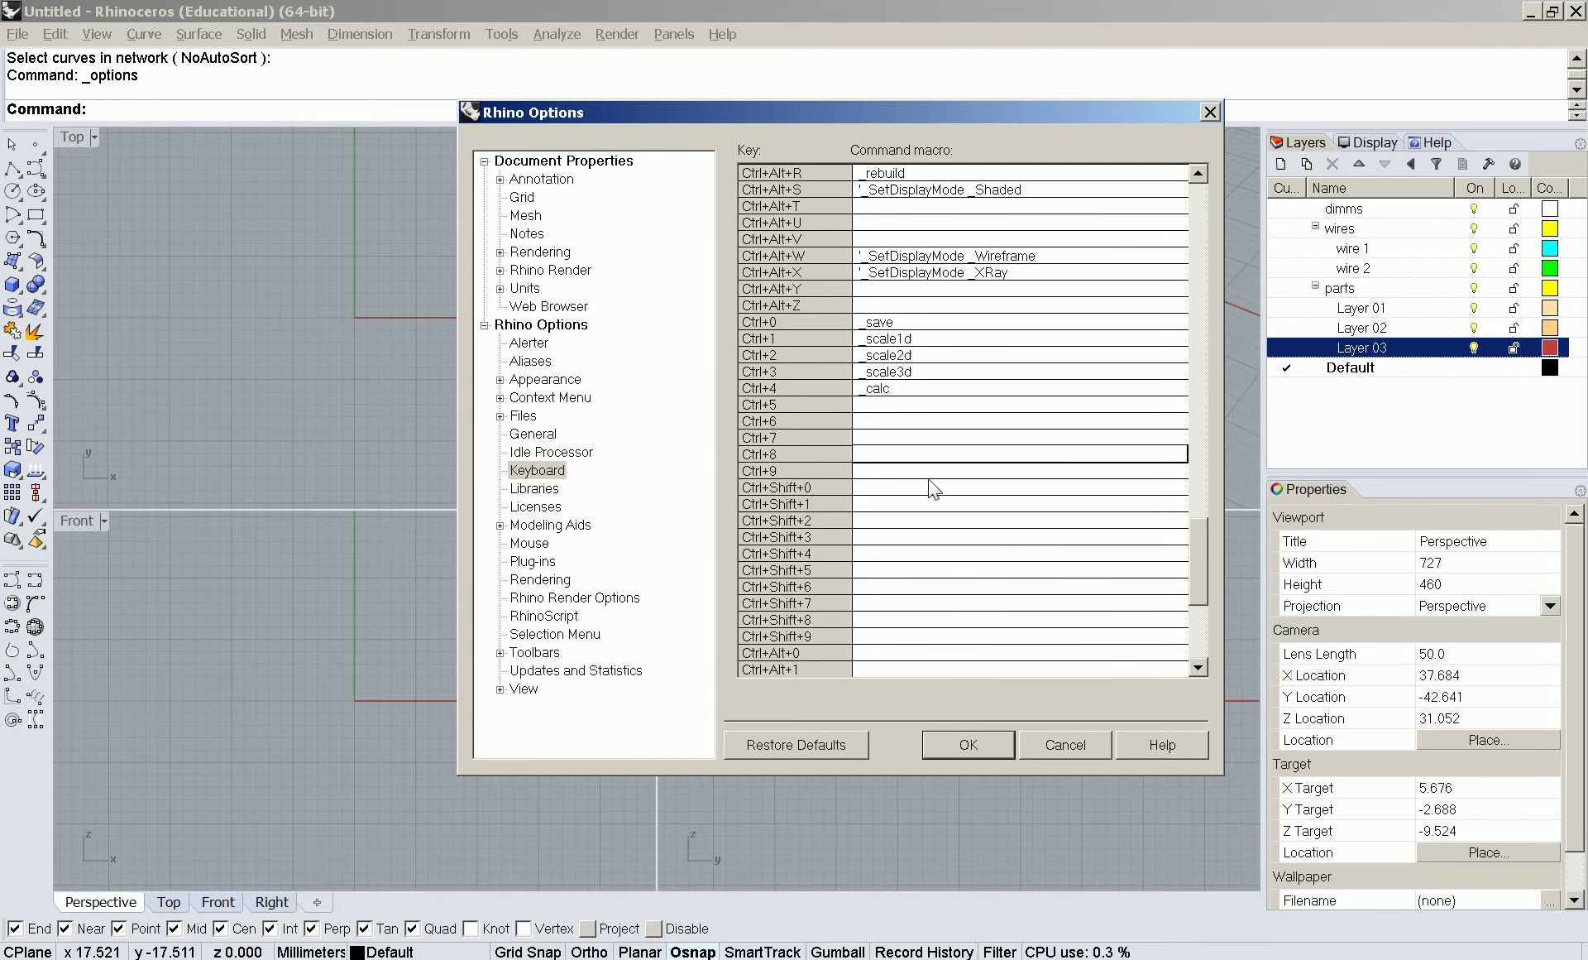
pyautogui.click(970, 744)
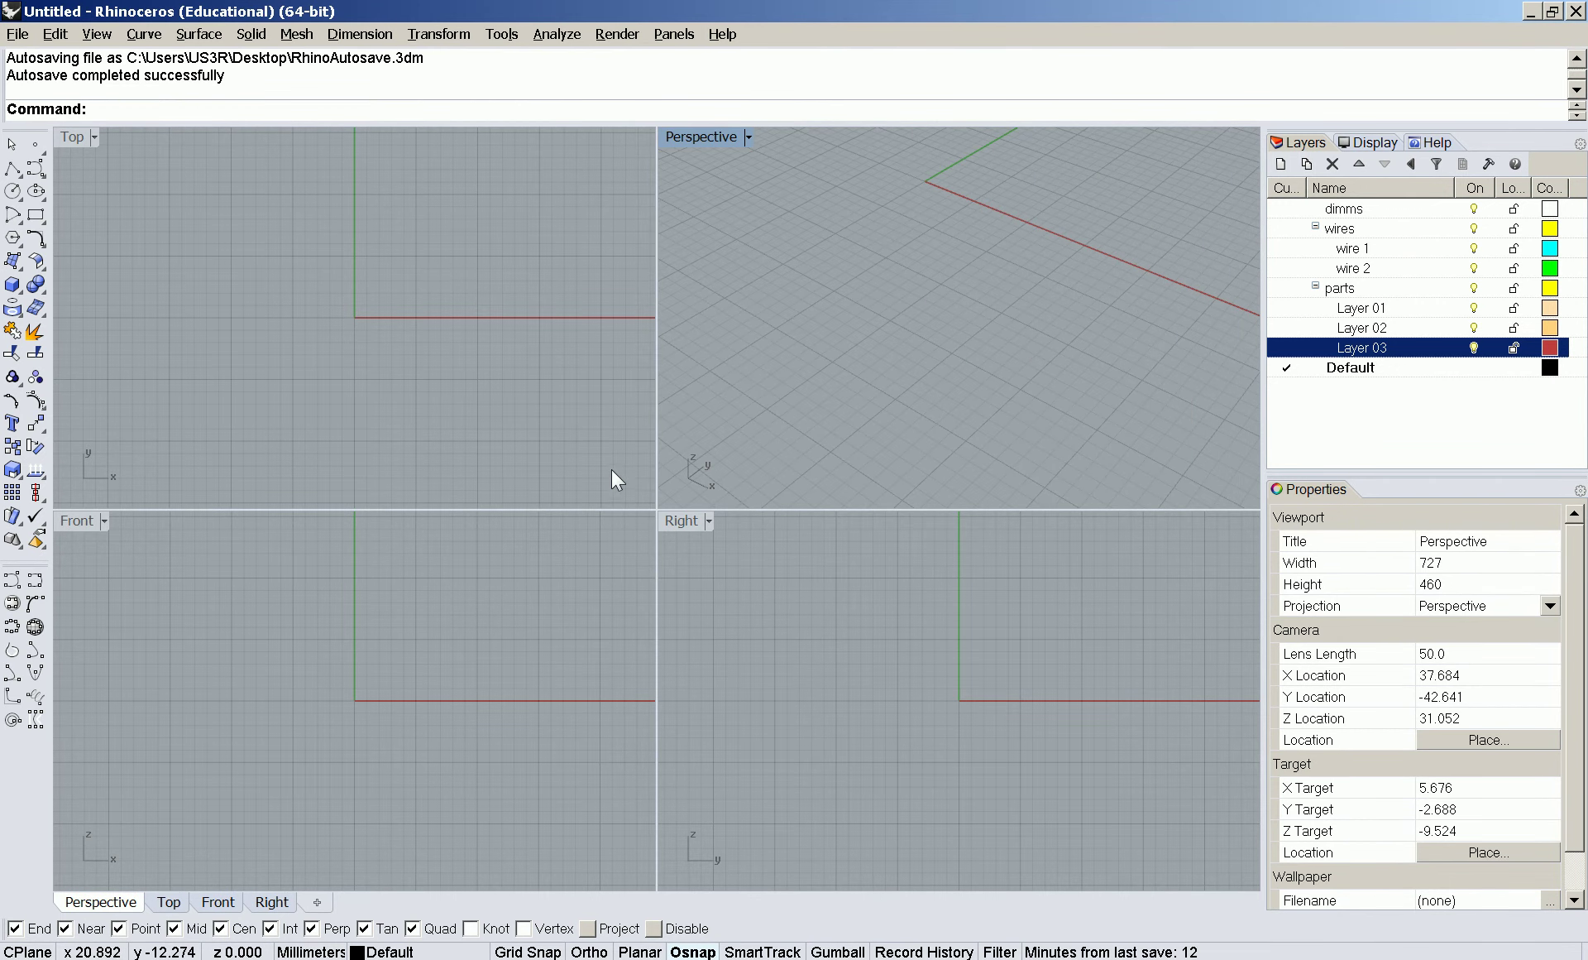
# - Run the SelPolysrf command through its custom shortcut and restore the default four-viewport layout
pyautogui.hotkey('ctrl', 'alt', 'p')
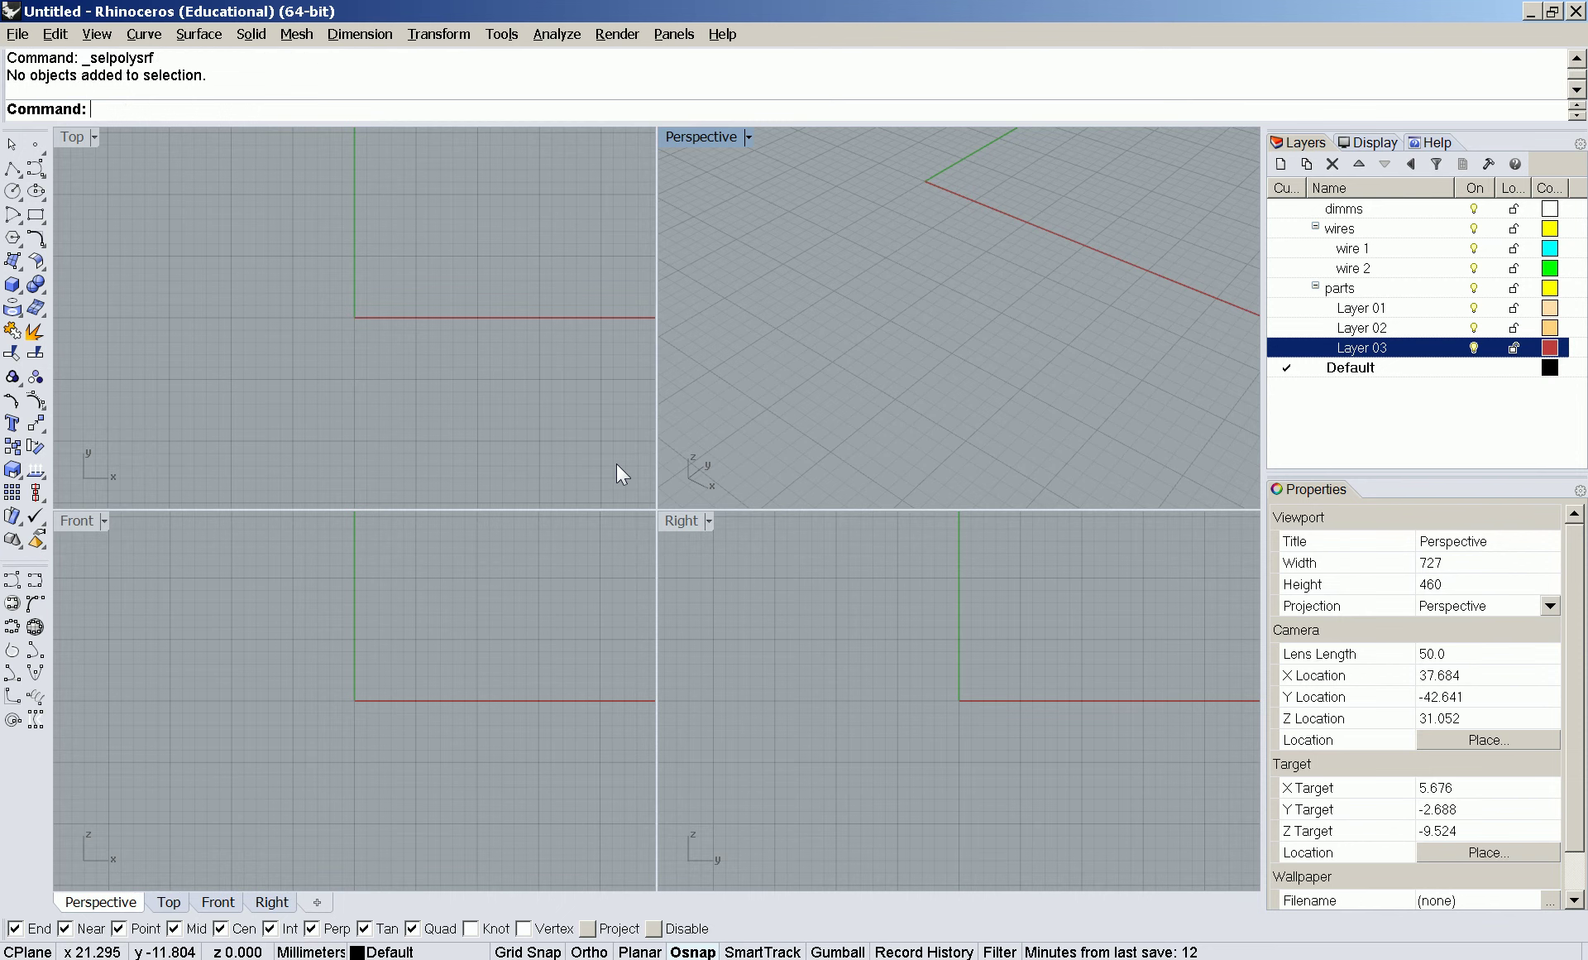
pyautogui.scroll(-4, 910, 389)
pyautogui.moveTo(905, 384)
pyautogui.mouseDown(button='right')
pyautogui.moveTo(901, 354)
pyautogui.moveTo(877, 404)
pyautogui.moveTo(971, 372)
pyautogui.moveTo(887, 406)
pyautogui.mouseUp(button='right')
pyautogui.middleClick(887, 405)
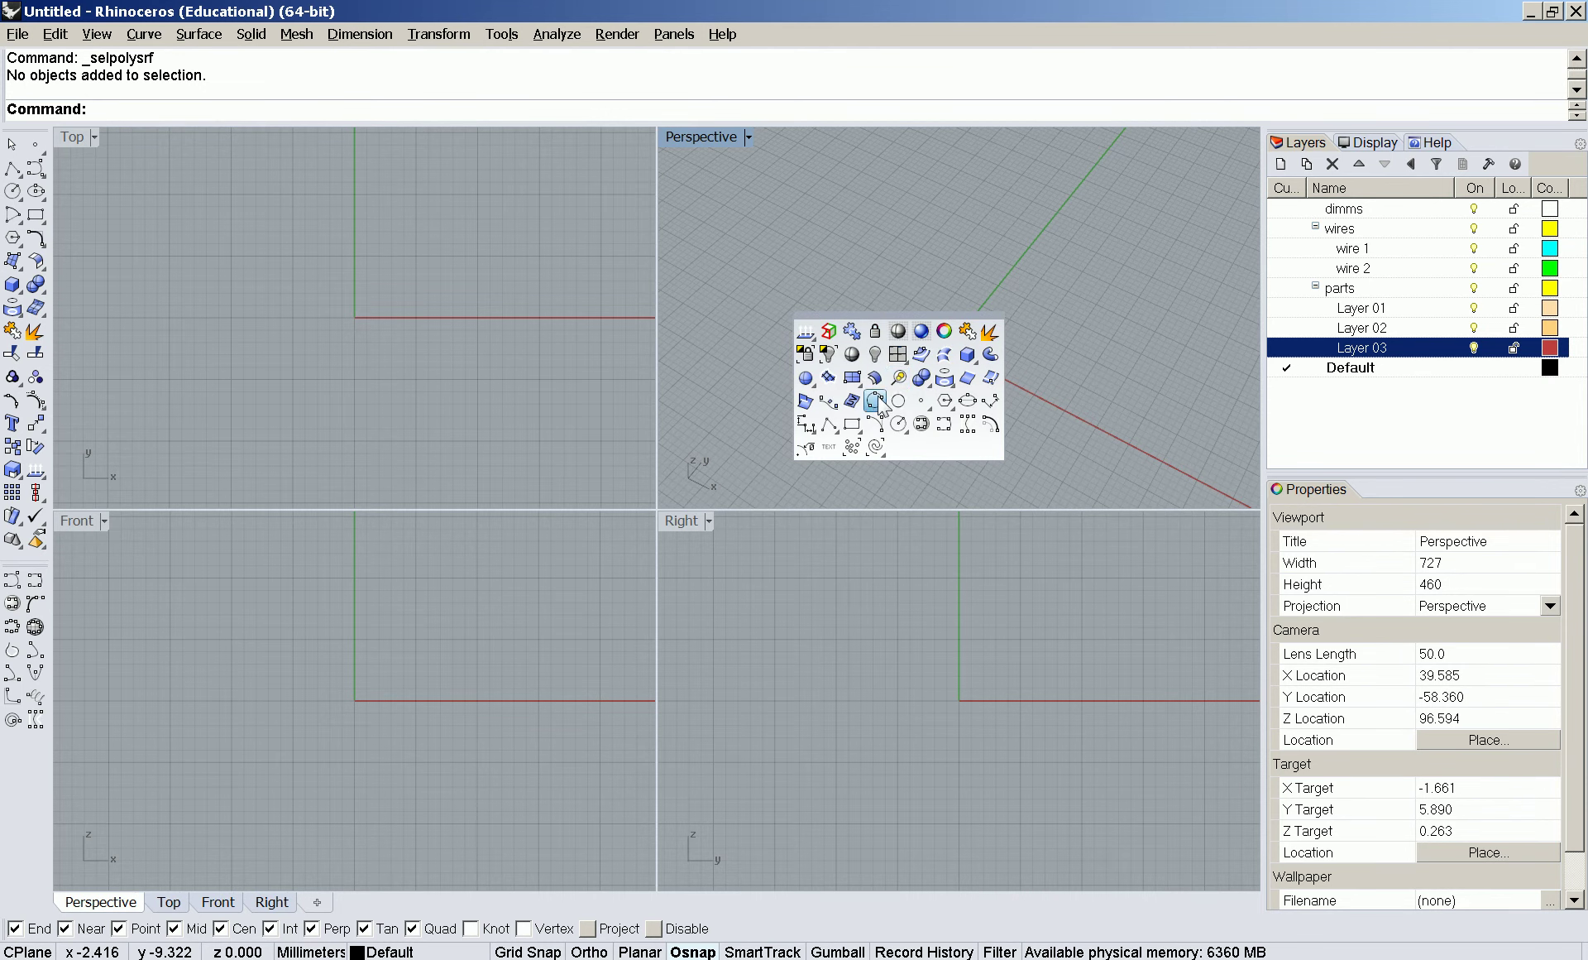
pyautogui.click(897, 356)
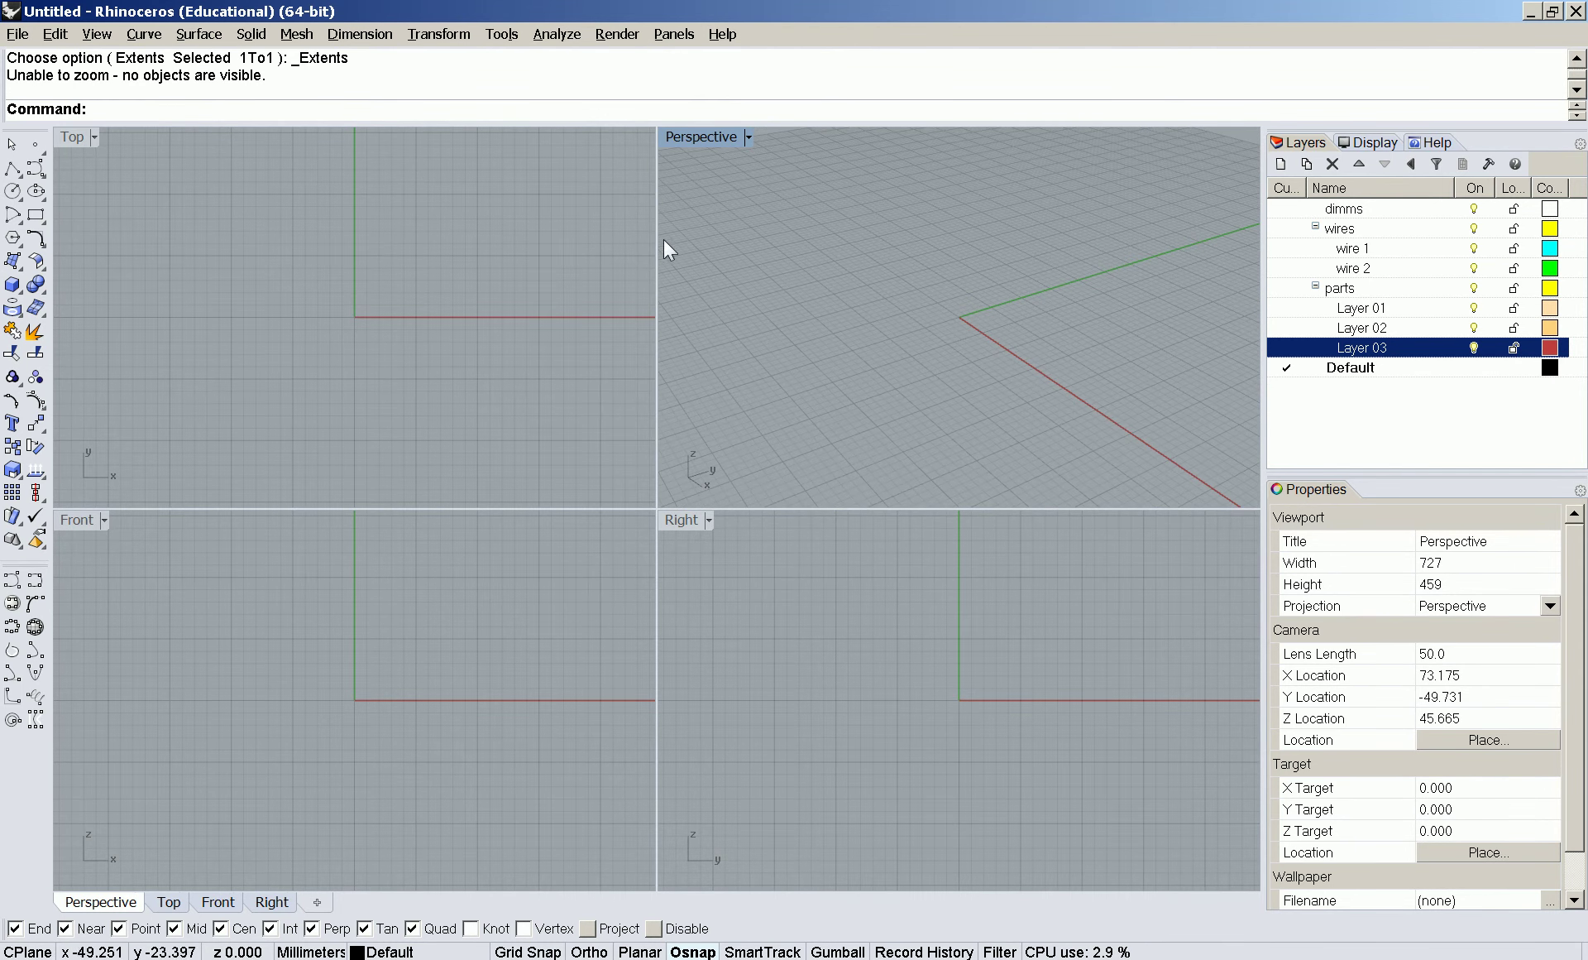
# - Create a sphere centred at 0,0,0 with its radius point at about -6.6,-6.6 in the Perspective view
pyautogui.middleClick(453, 328)
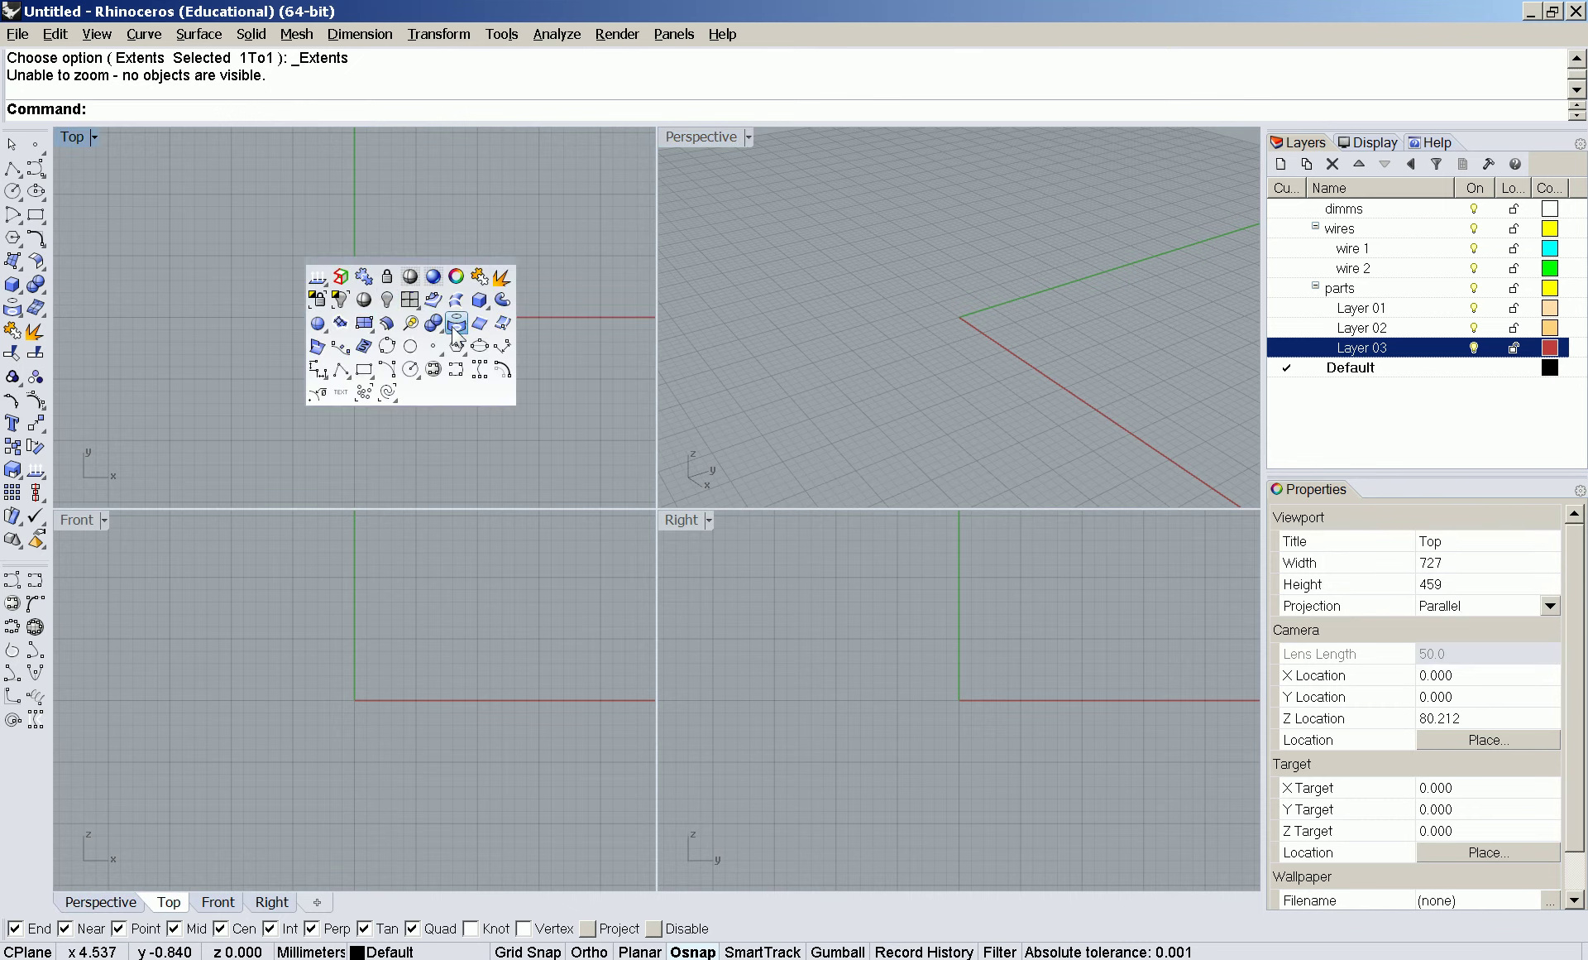
pyautogui.click(453, 329)
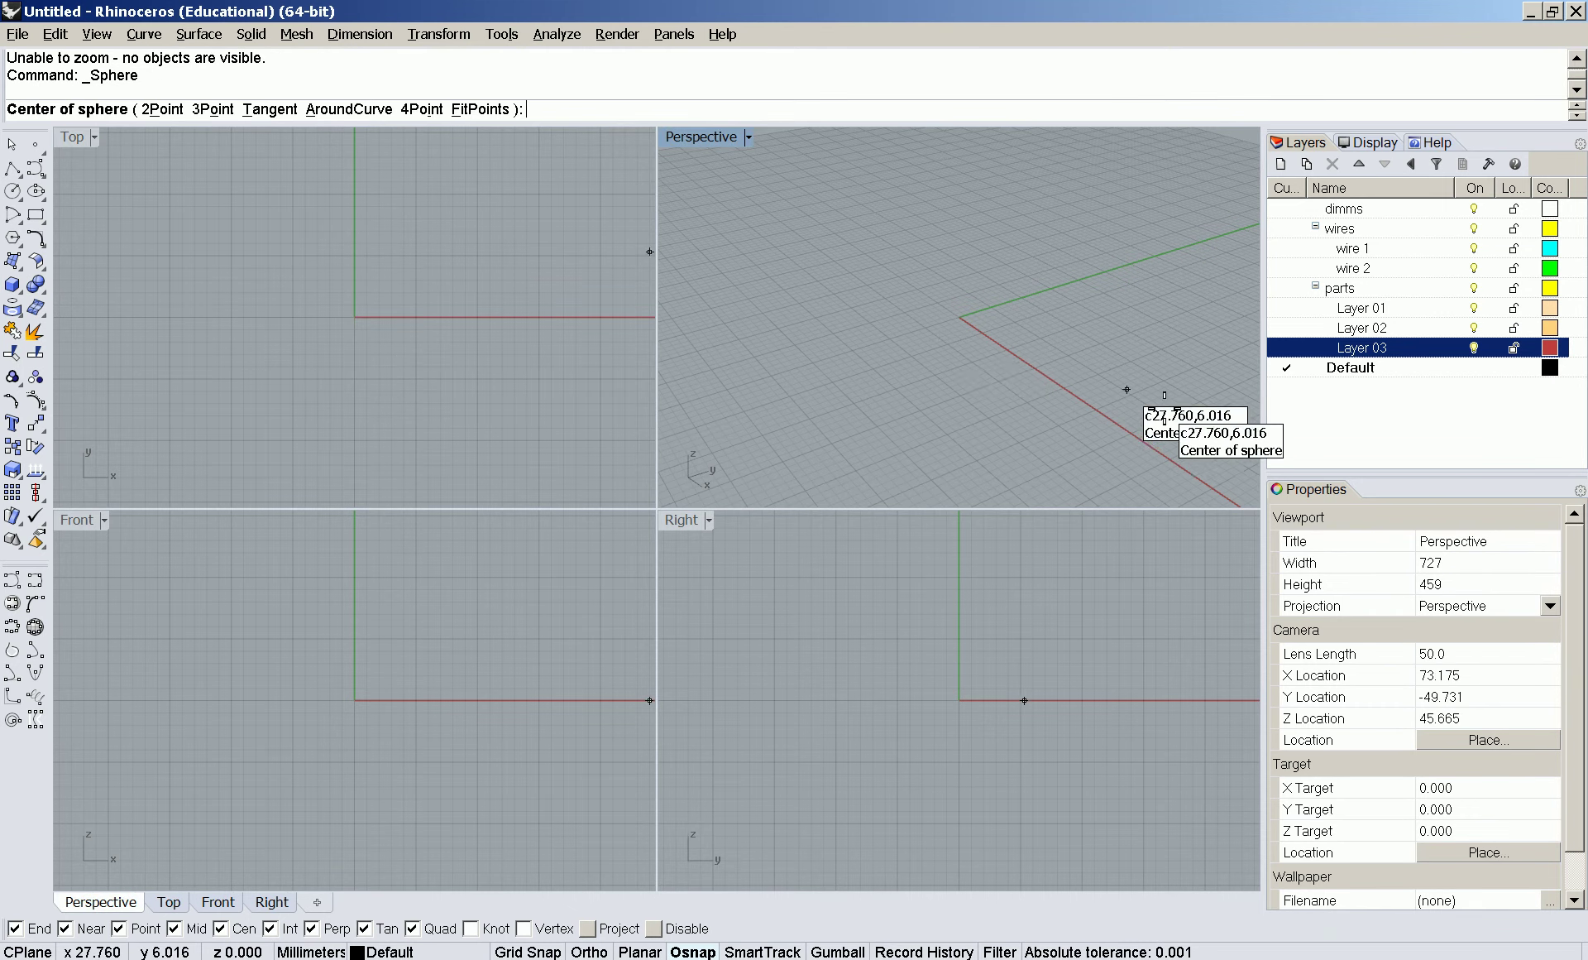
pyautogui.moveTo(890, 400); pyautogui.dragTo(1021, 447, button='right')
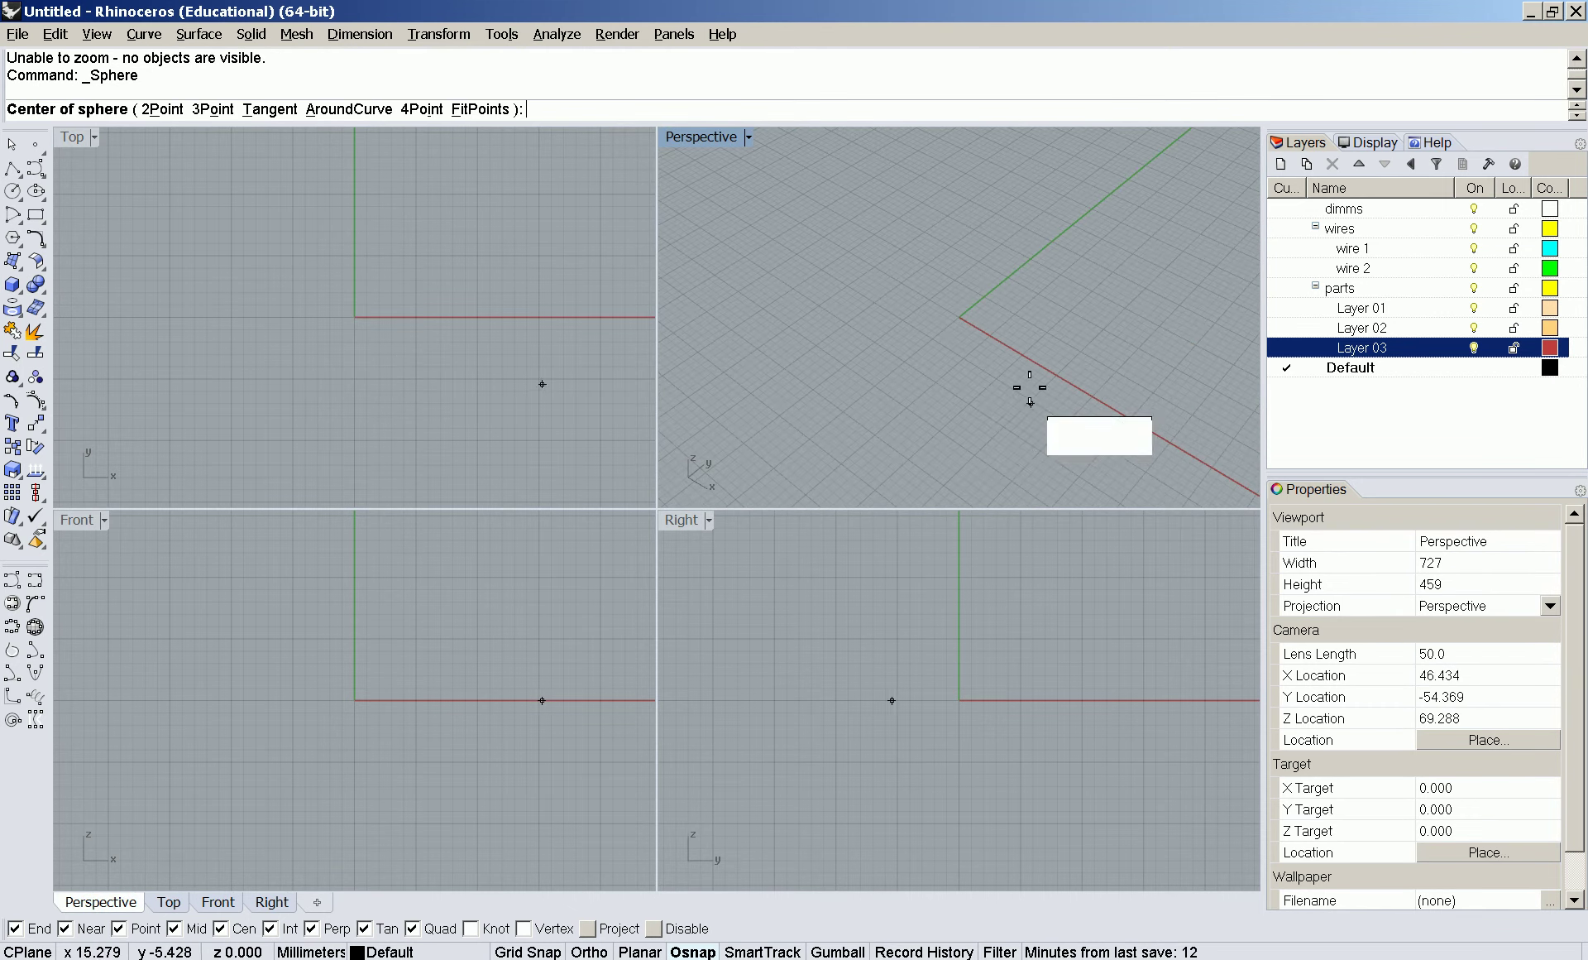
pyautogui.write('0,0,0')
pyautogui.press('Return')
pyautogui.click(885, 324)
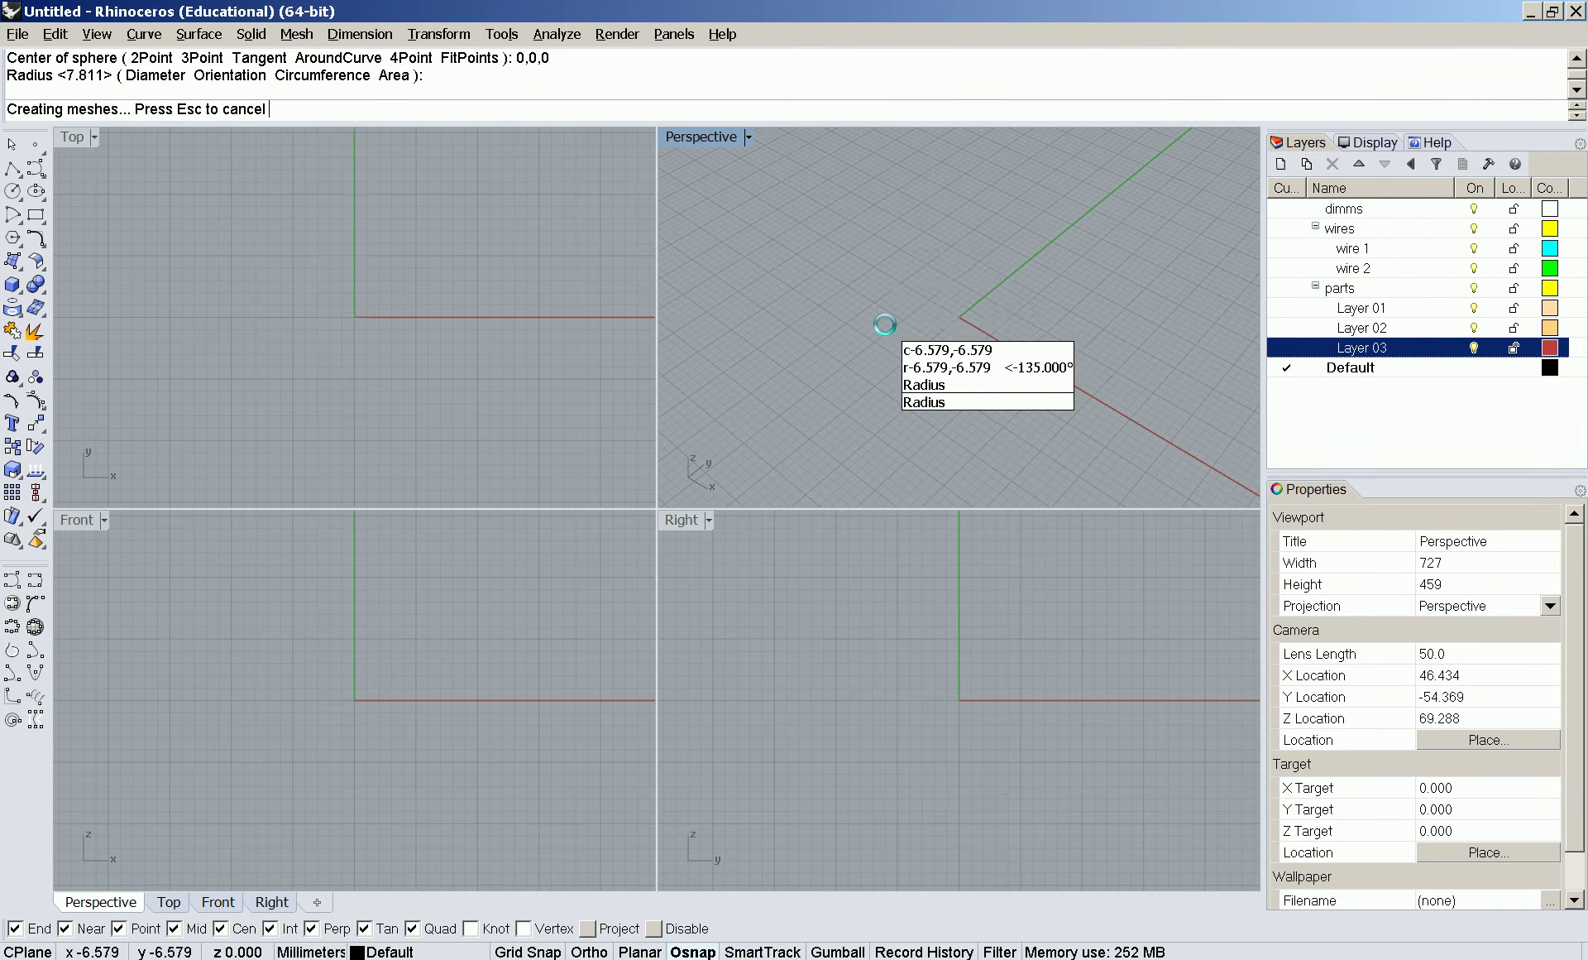
# - Move the sphere away from the origin along the negative X direction in the Top view
pyautogui.scroll(-6, 253, 280)
pyautogui.moveTo(334, 268); pyautogui.dragTo(352, 339, button='right')
pyautogui.moveTo(251, 458); pyautogui.dragTo(439, 310)
pyautogui.scroll(-5, 438, 316)
pyautogui.moveTo(410, 382); pyautogui.dragTo(280, 381)
pyautogui.scroll(-2, 346, 380)
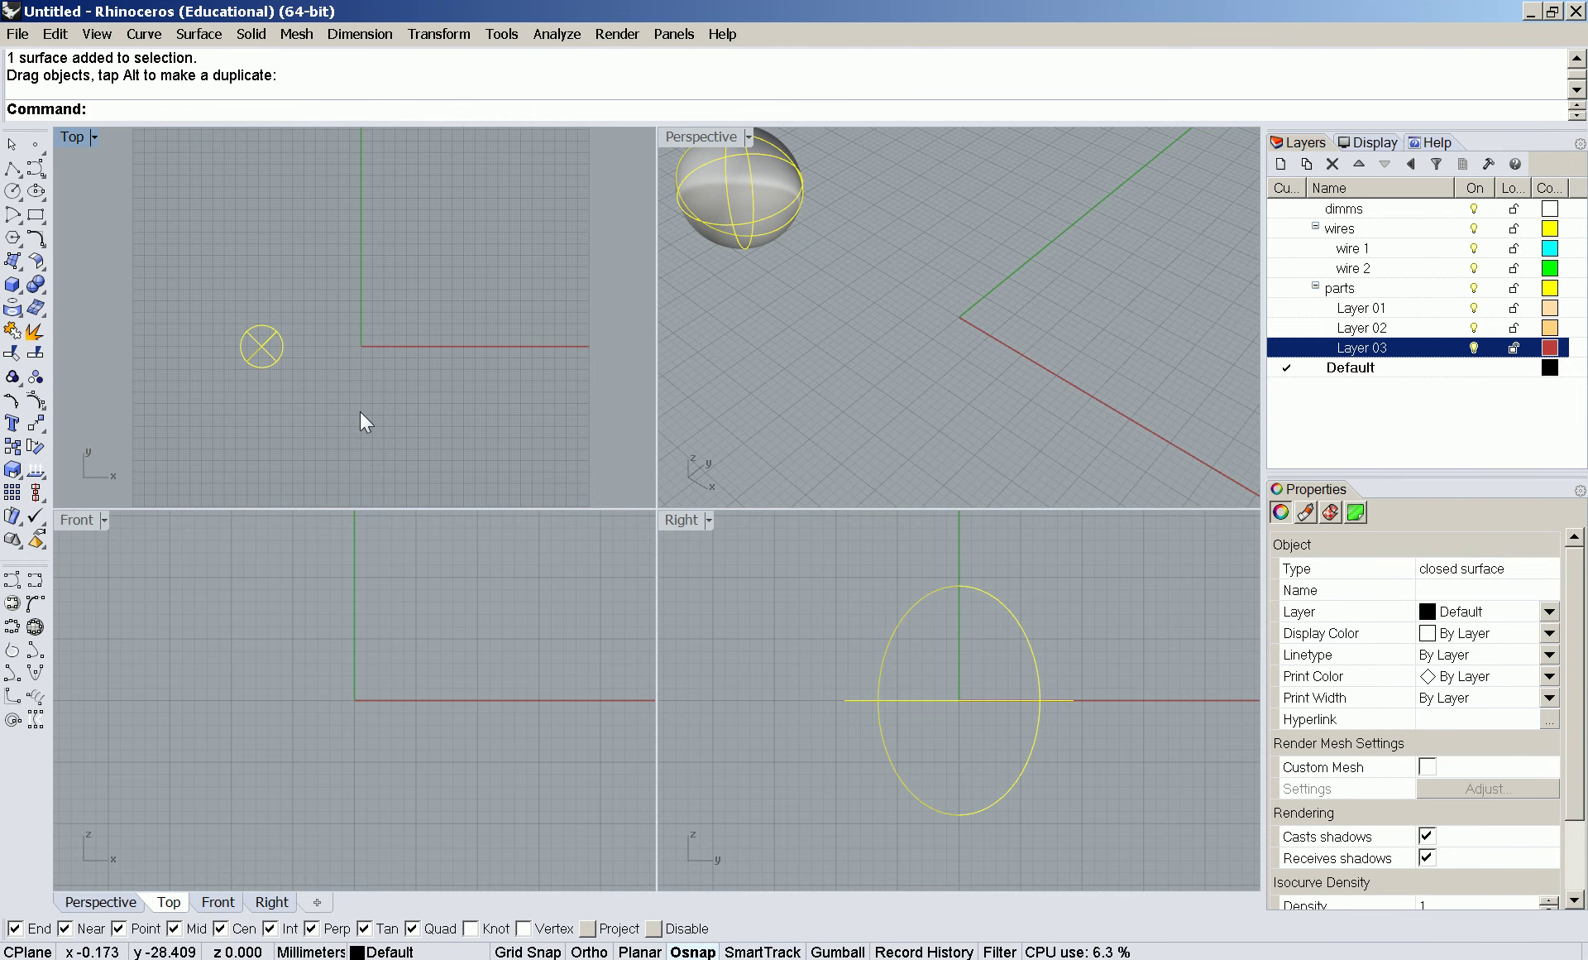
# - Try to rotate the sphere about 0,0,0 in the Top view
pyautogui.write('rotate')
pyautogui.press('Return')
pyautogui.write('0,0,0')
pyautogui.press('Return')
pyautogui.click(321, 248)
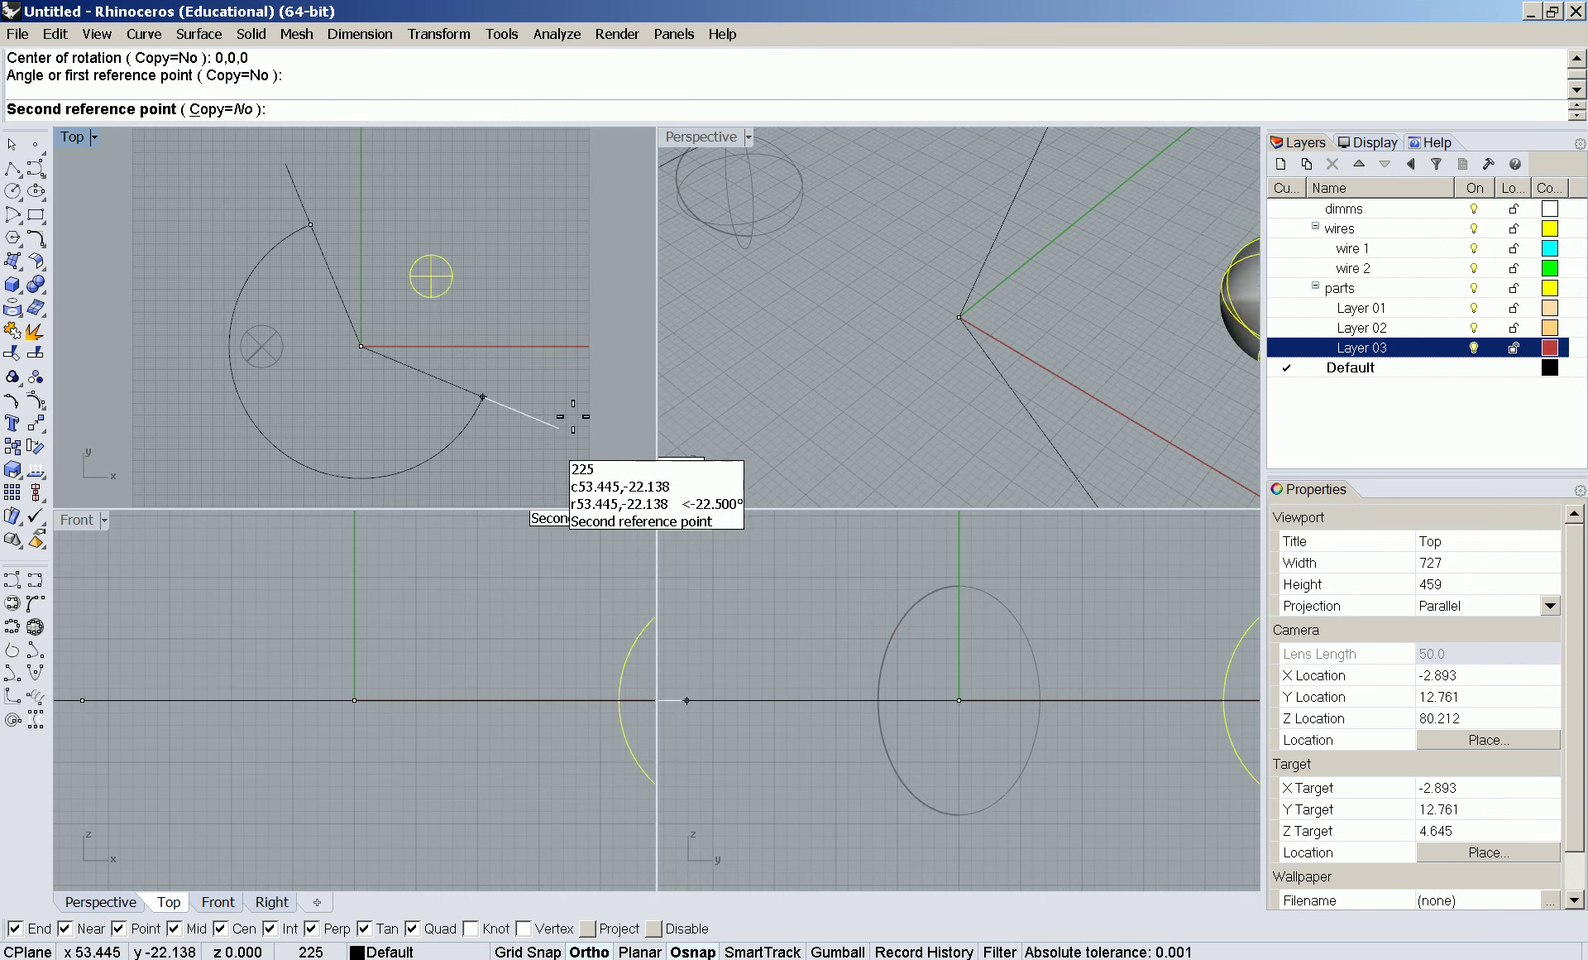
pyautogui.press('Escape')
pyautogui.moveTo(369, 370); pyautogui.dragTo(351, 362, button='right')
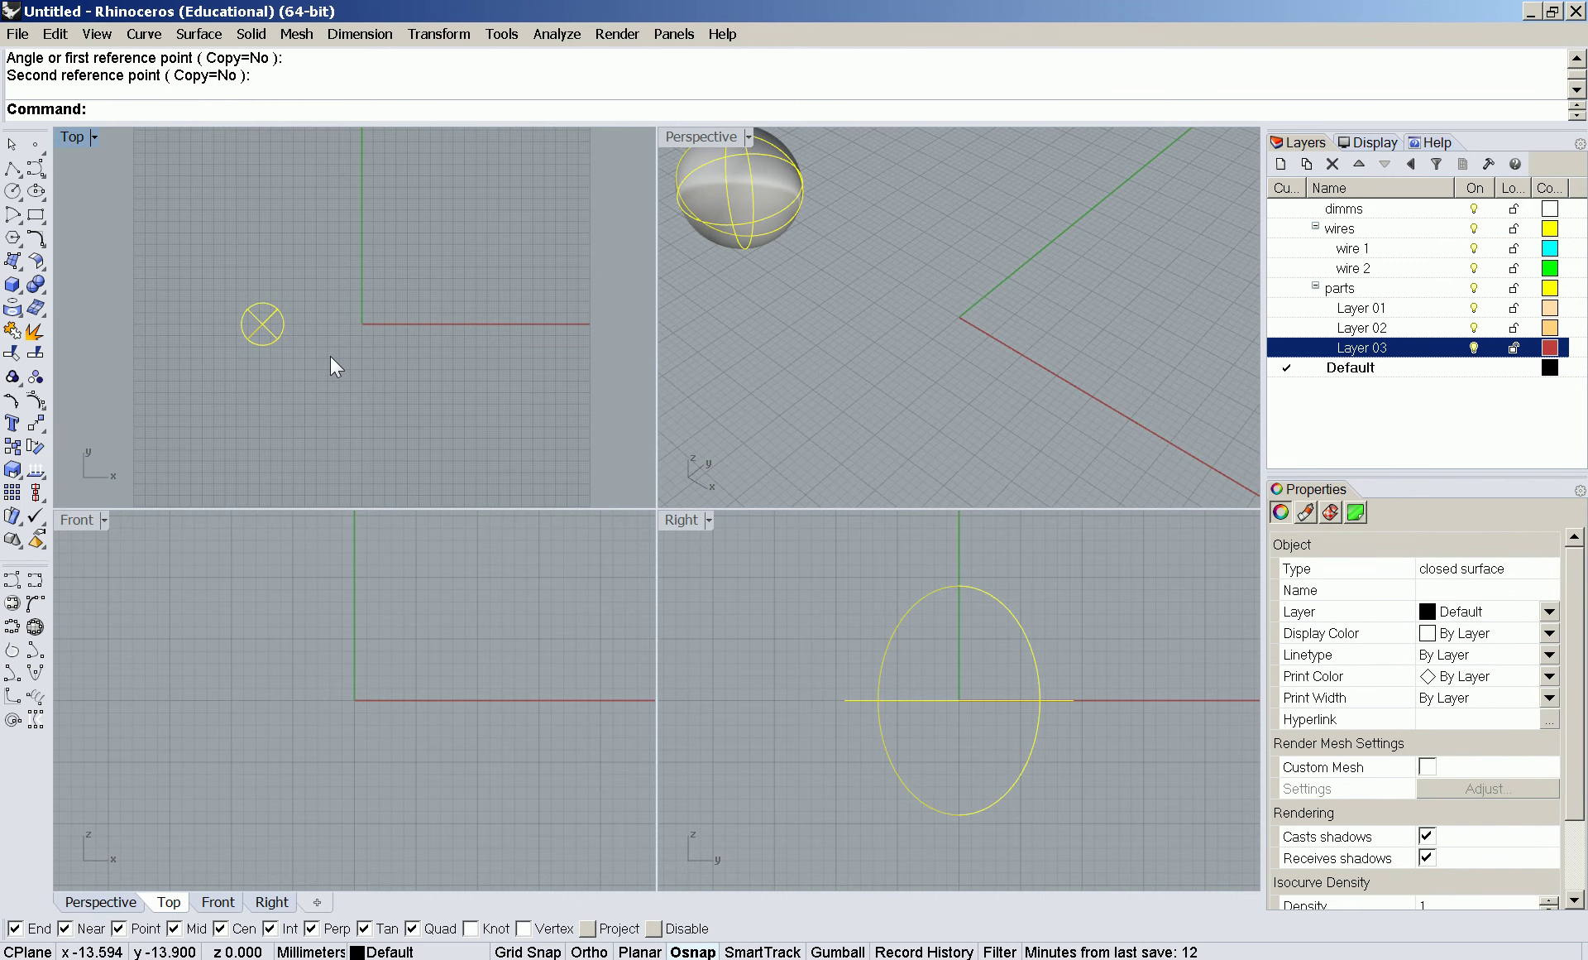
# - Mirror a copy of the sphere across the Y axis through 0,0,0
pyautogui.write('mirror')
pyautogui.press('Return')
pyautogui.click(361, 324)
pyautogui.click(361, 207)
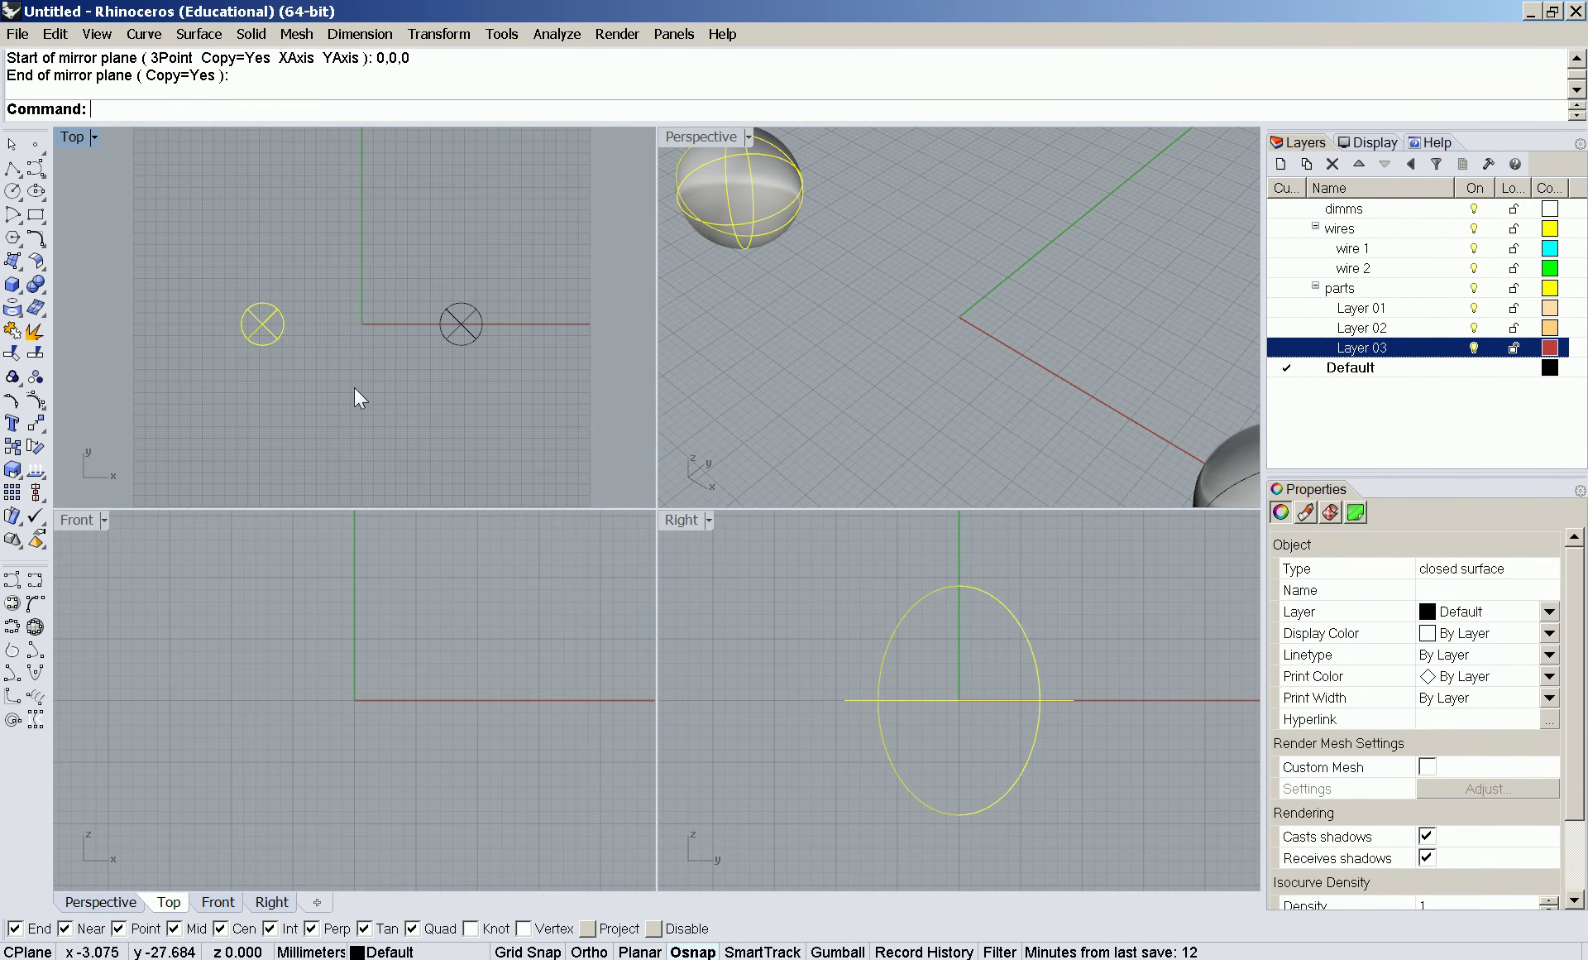
# - Try to move both spheres using 0,0,0 as the base point
pyautogui.click(378, 392)
pyautogui.hotkey('ctrl', 'a')
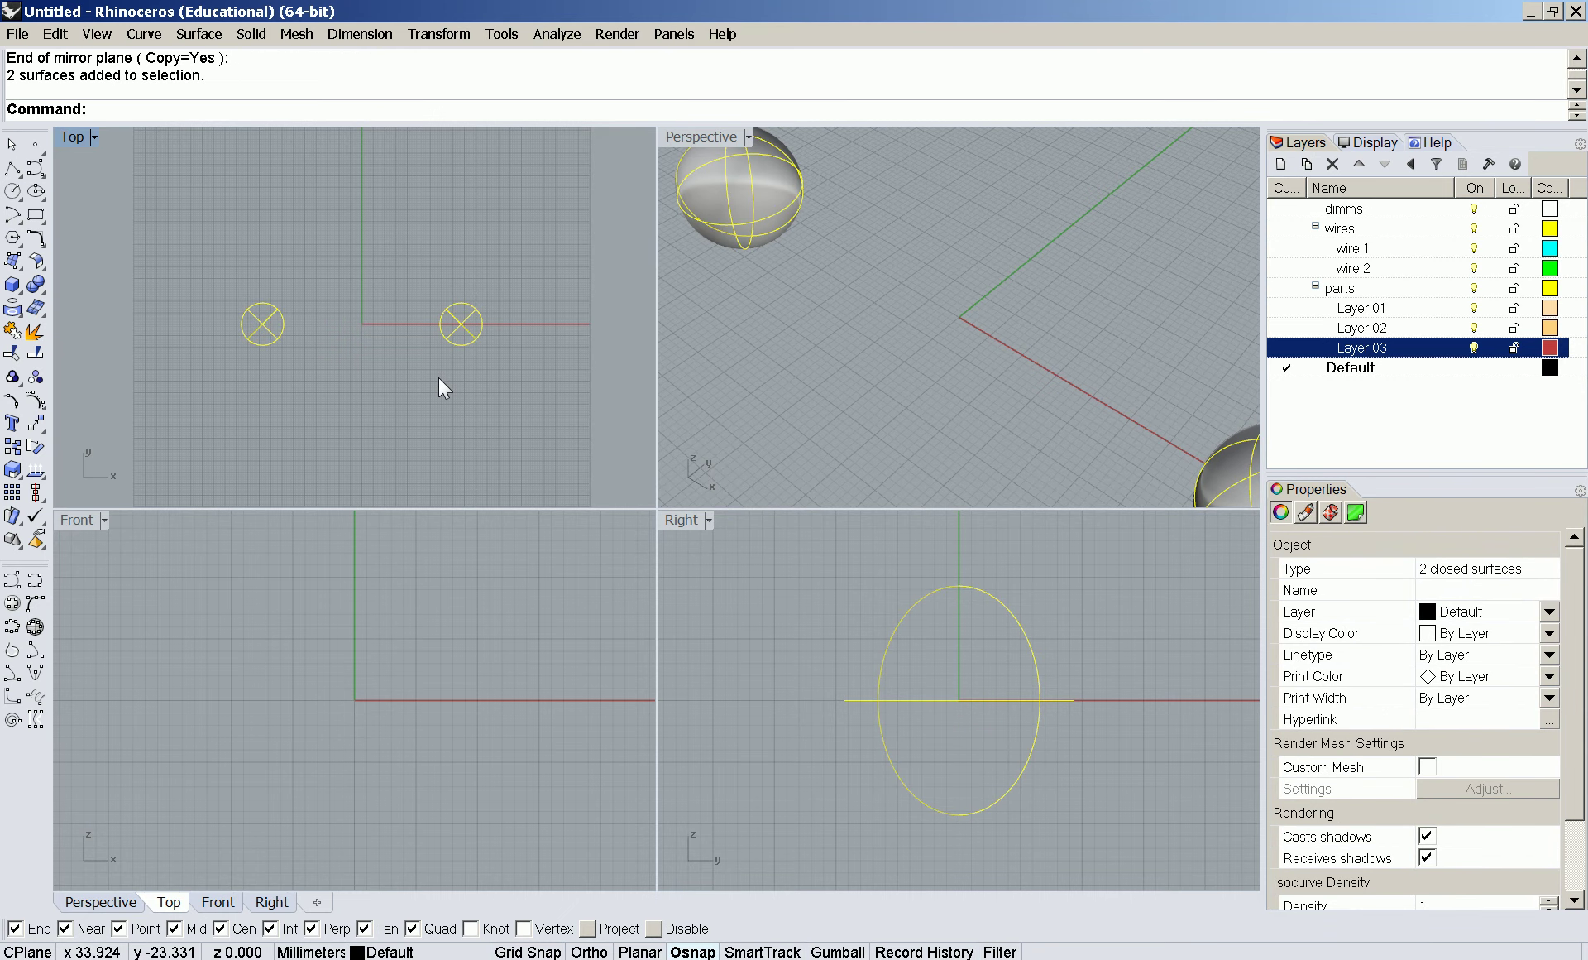
pyautogui.write('_move')
pyautogui.press('Return')
pyautogui.write('0,0,0')
pyautogui.press('Return')
pyautogui.scroll(-2, 346, 389)
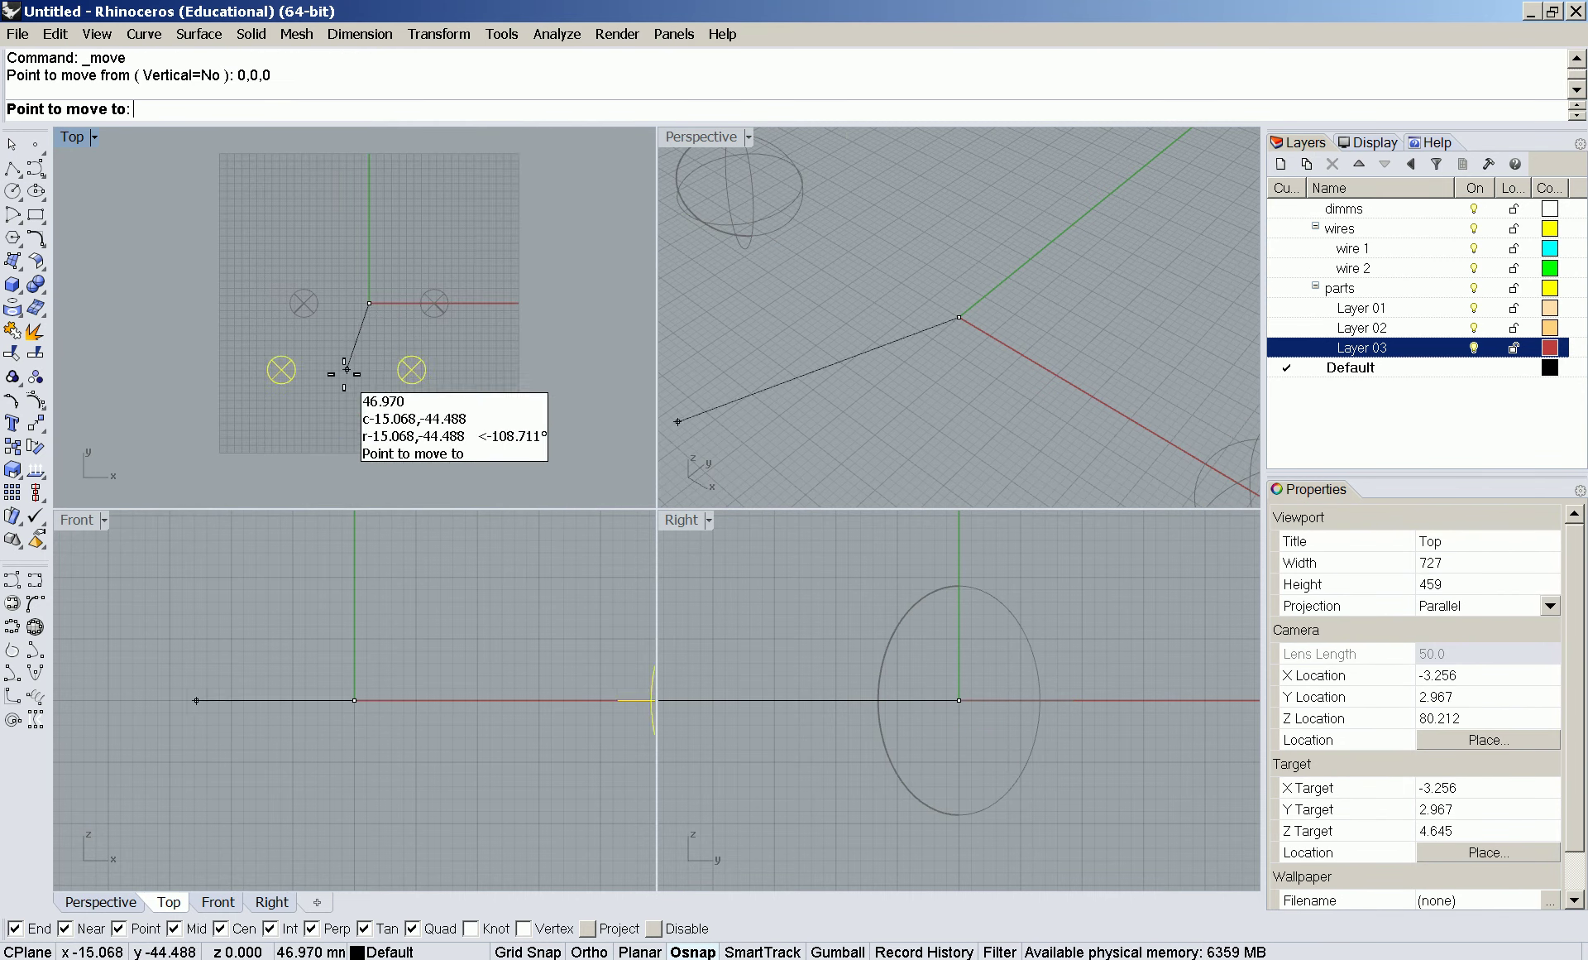
pyautogui.scroll(2, 364, 389)
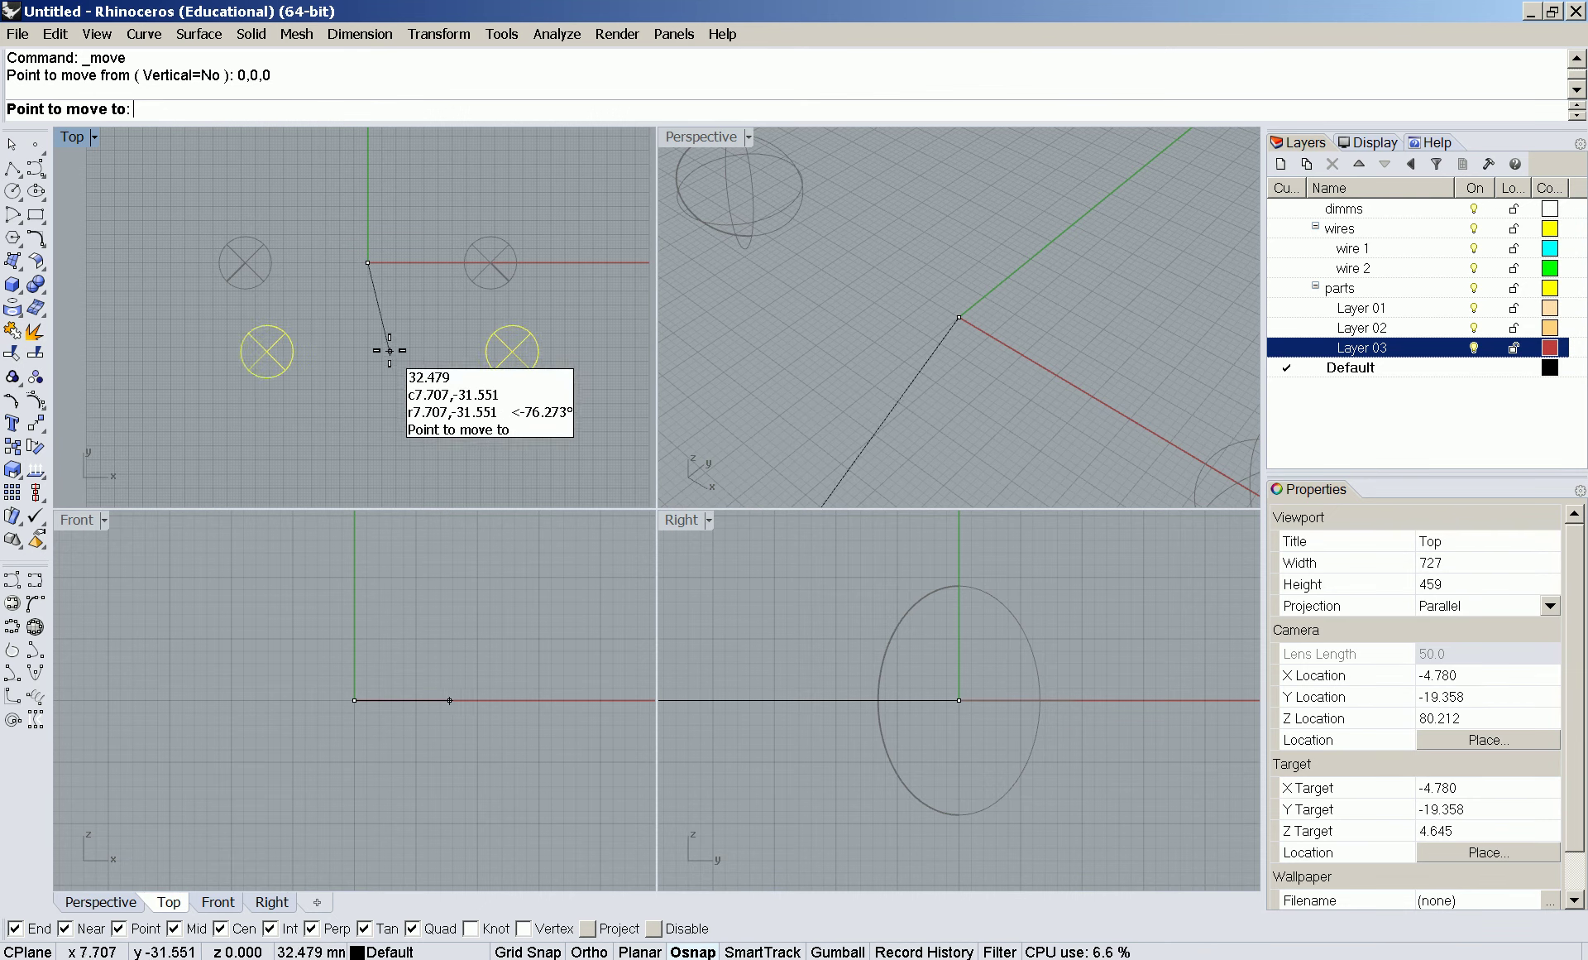
pyautogui.press('Escape')
# - Try to copy both spheres using 0,0,0 as the base point
pyautogui.write('_copy')
pyautogui.press('Return')
pyautogui.write('0,0,0')
pyautogui.press('Return')
pyautogui.scroll(-2, 395, 289)
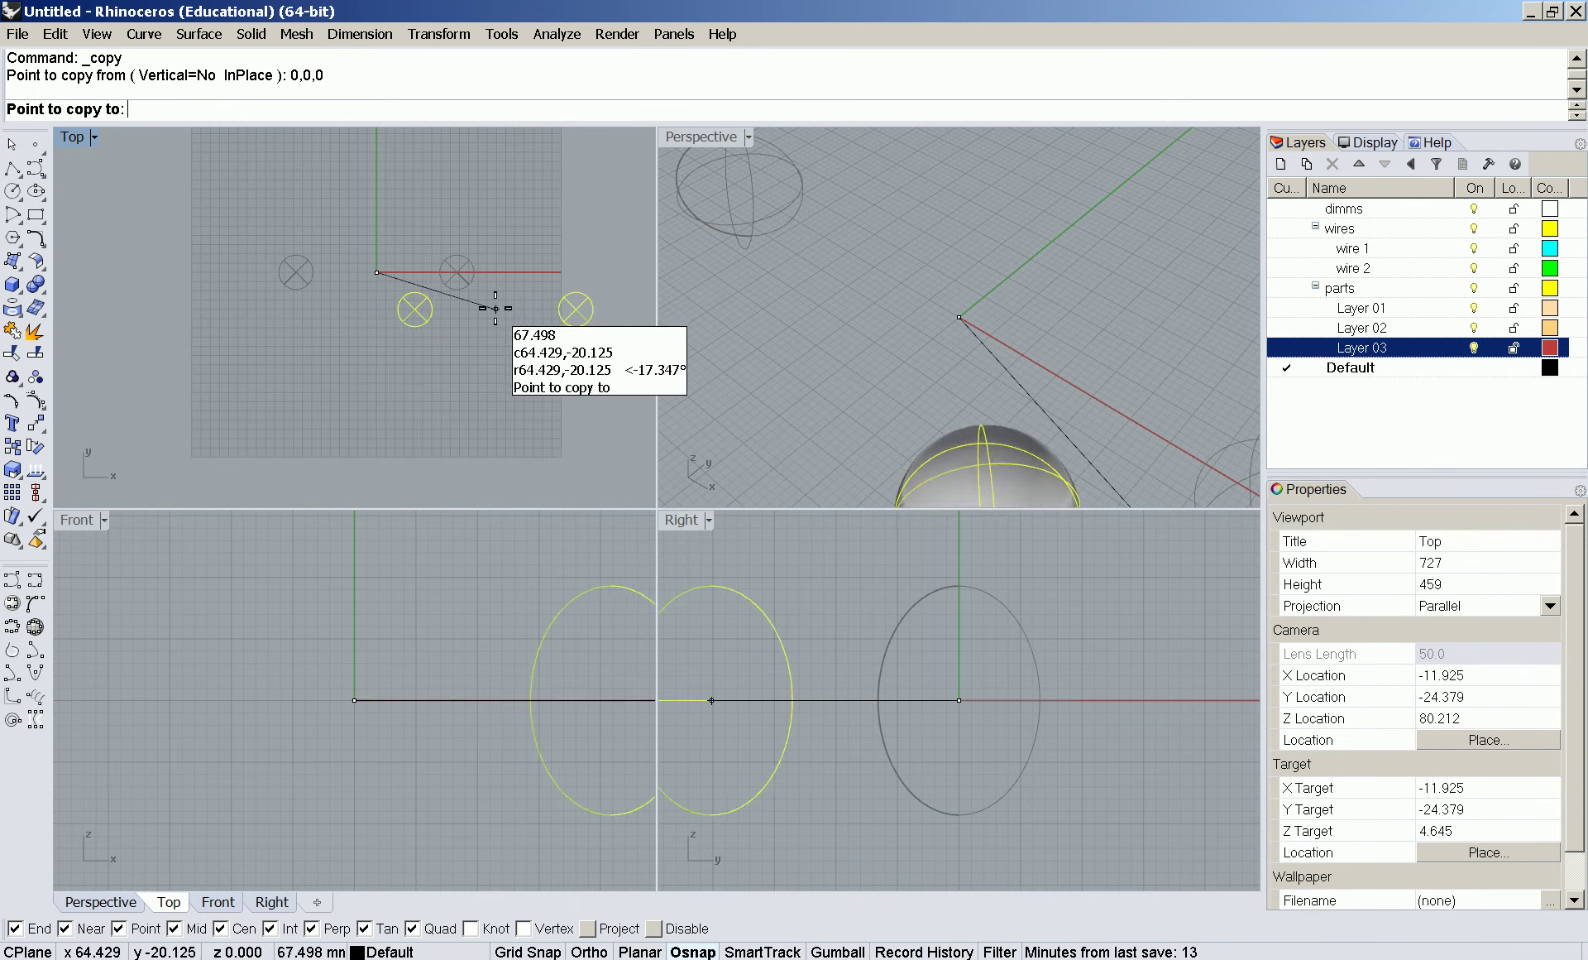
pyautogui.press('Escape')
pyautogui.scroll(2, 340, 414)
pyautogui.moveTo(340, 414); pyautogui.dragTo(315, 352, button='right')
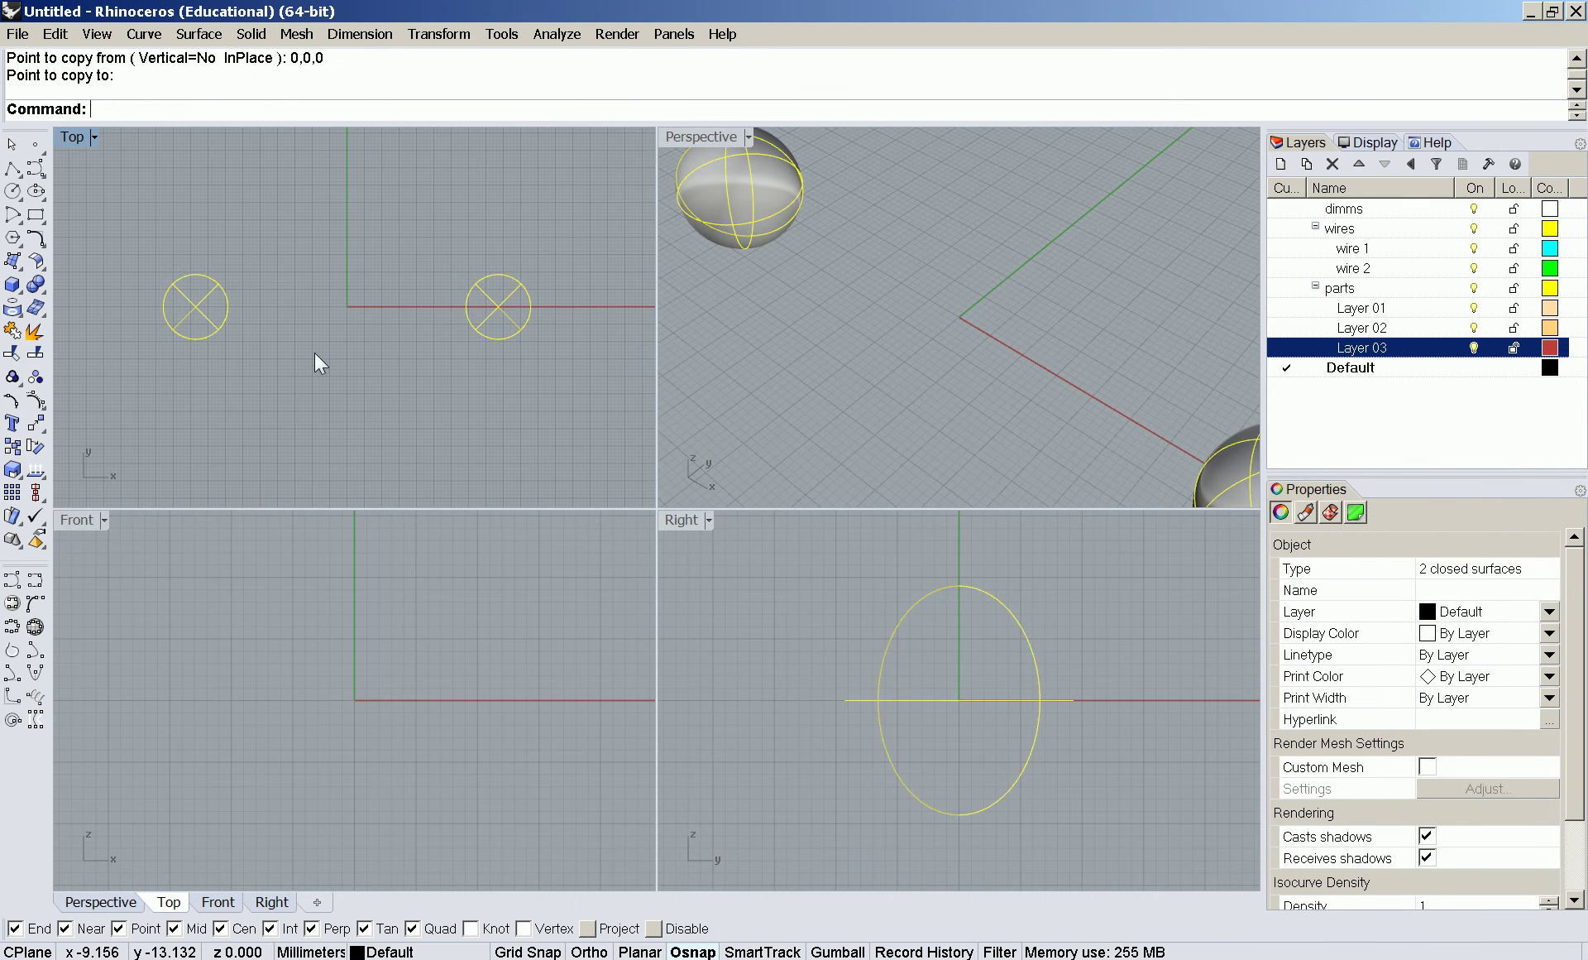
# - Try to rotate both spheres about 0,0,0 with Ortho on, and delete them
pyautogui.write('ro')
pyautogui.press('Return')
pyautogui.write('0')
pyautogui.press('Return')
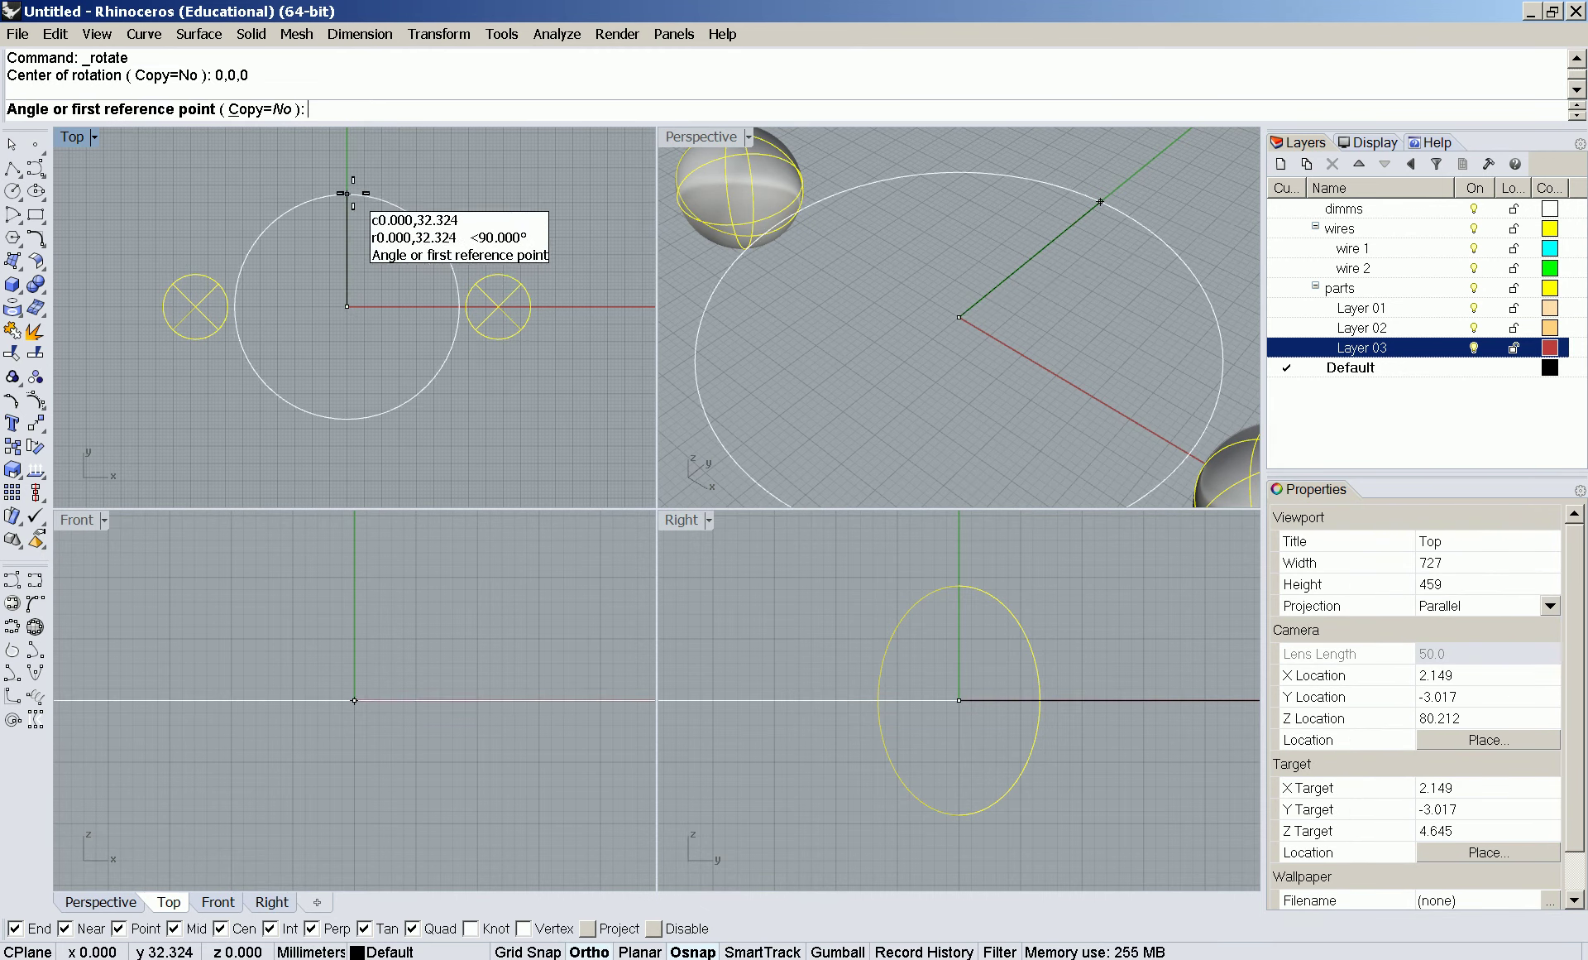
pyautogui.click(347, 197)
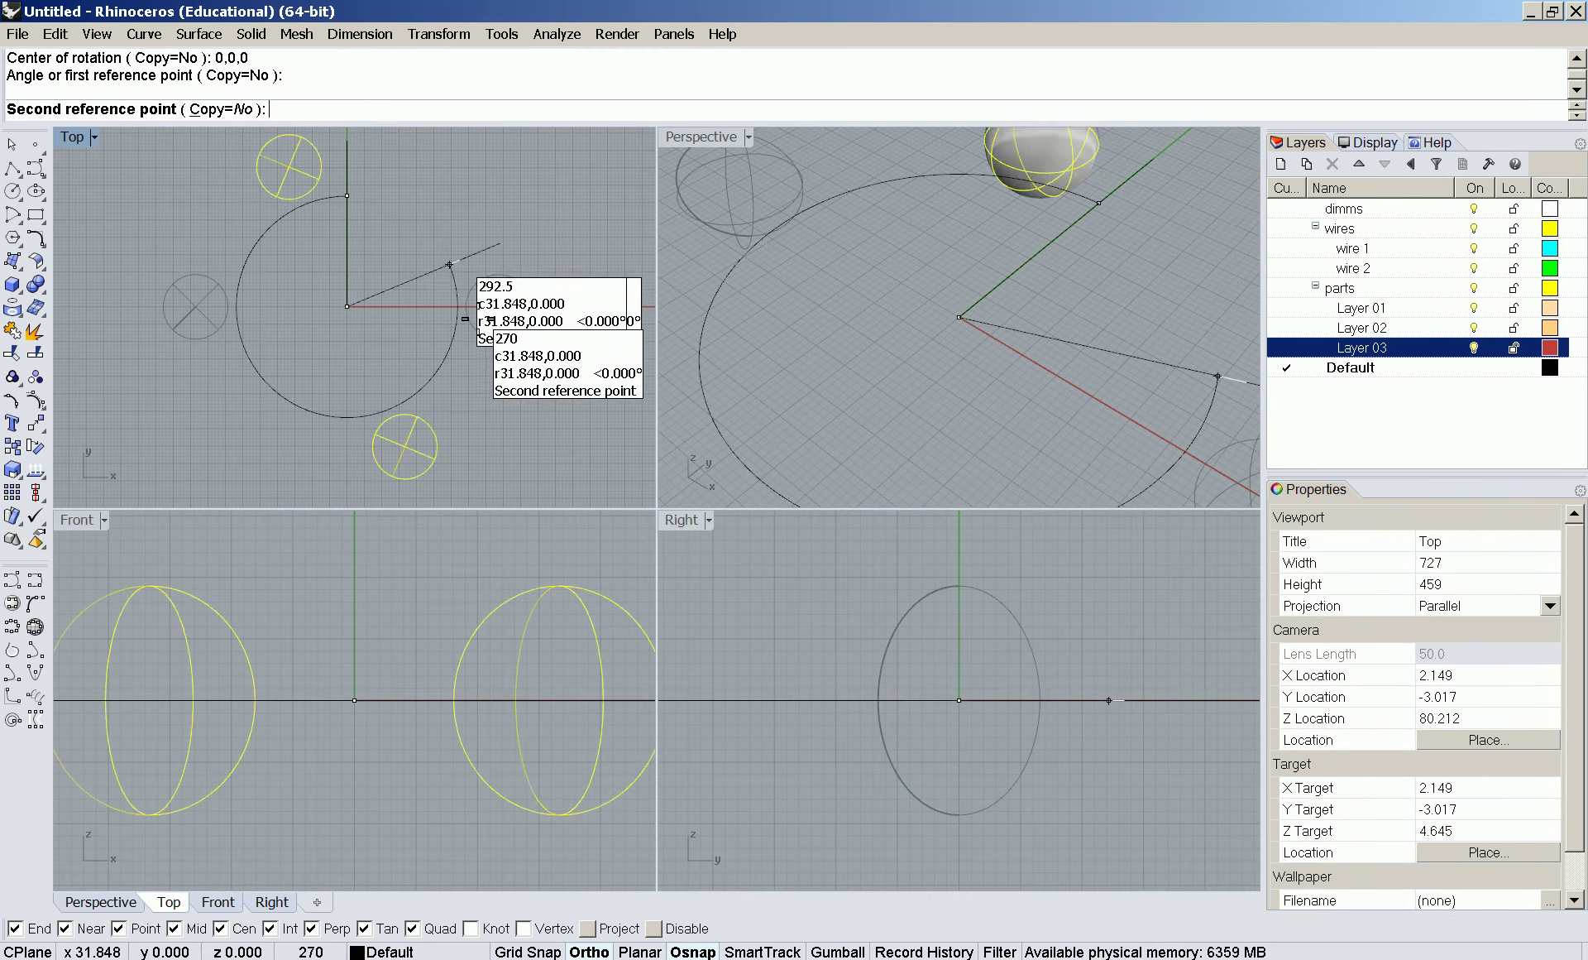
pyautogui.click(356, 308)
pyautogui.scroll(-2, 410, 383)
pyautogui.press('Delete')
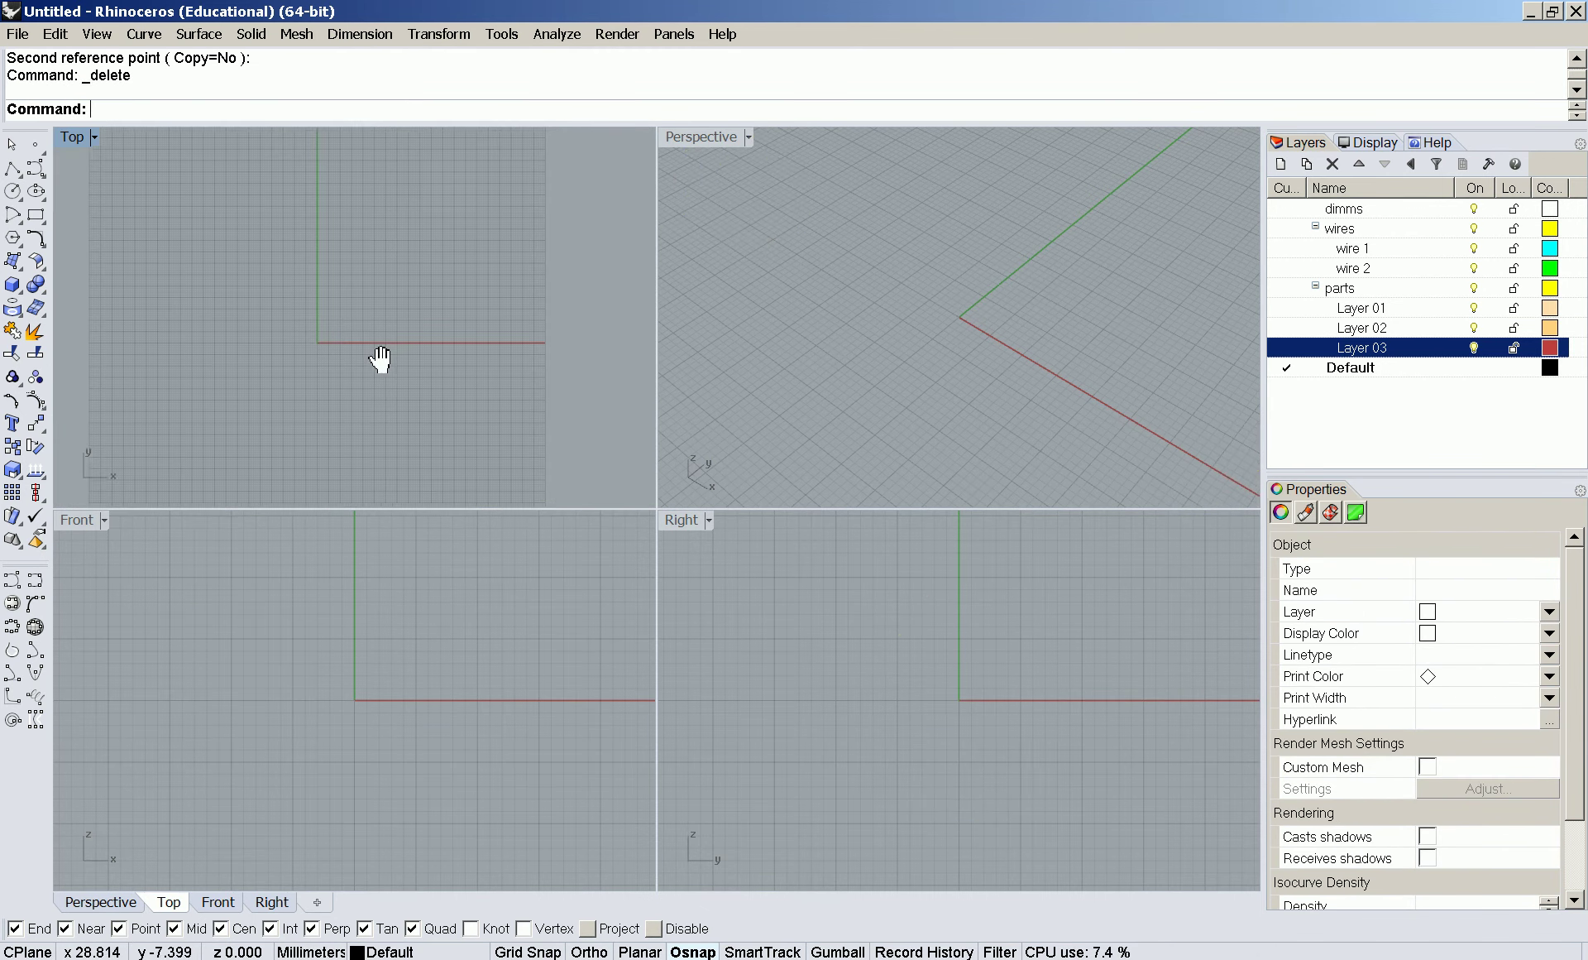
# - Float the Popup toolbar over the viewports and detach the Analyze toolbar into the Top viewport beside it
pyautogui.middleClick(477, 365)
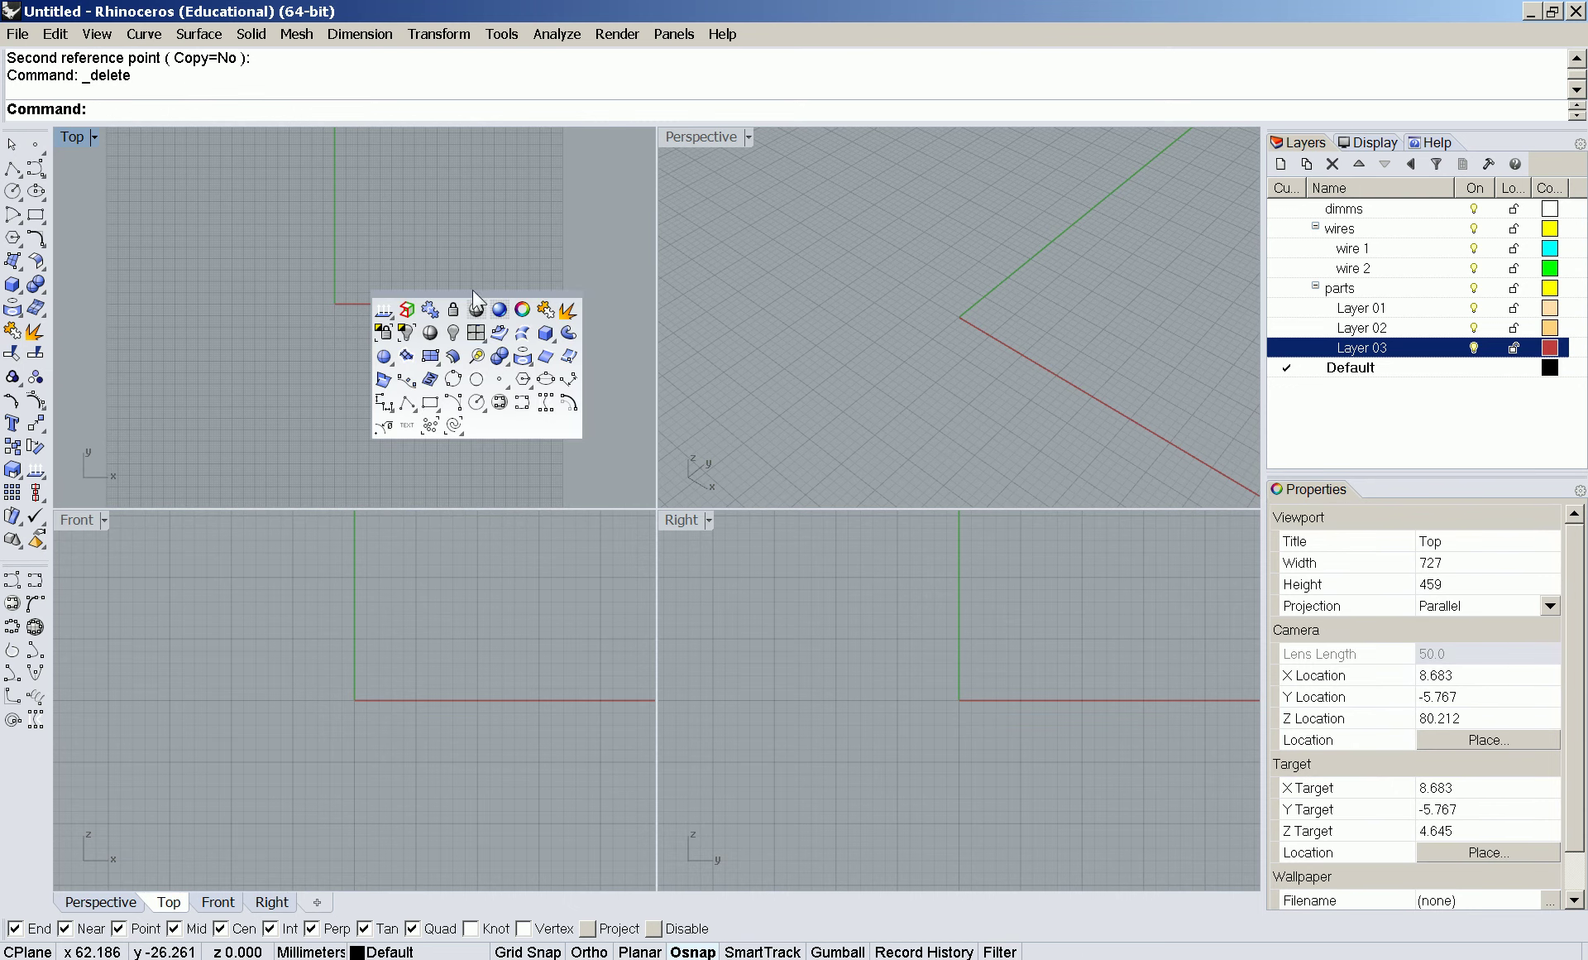
pyautogui.moveTo(477, 306); pyautogui.dragTo(728, 383)
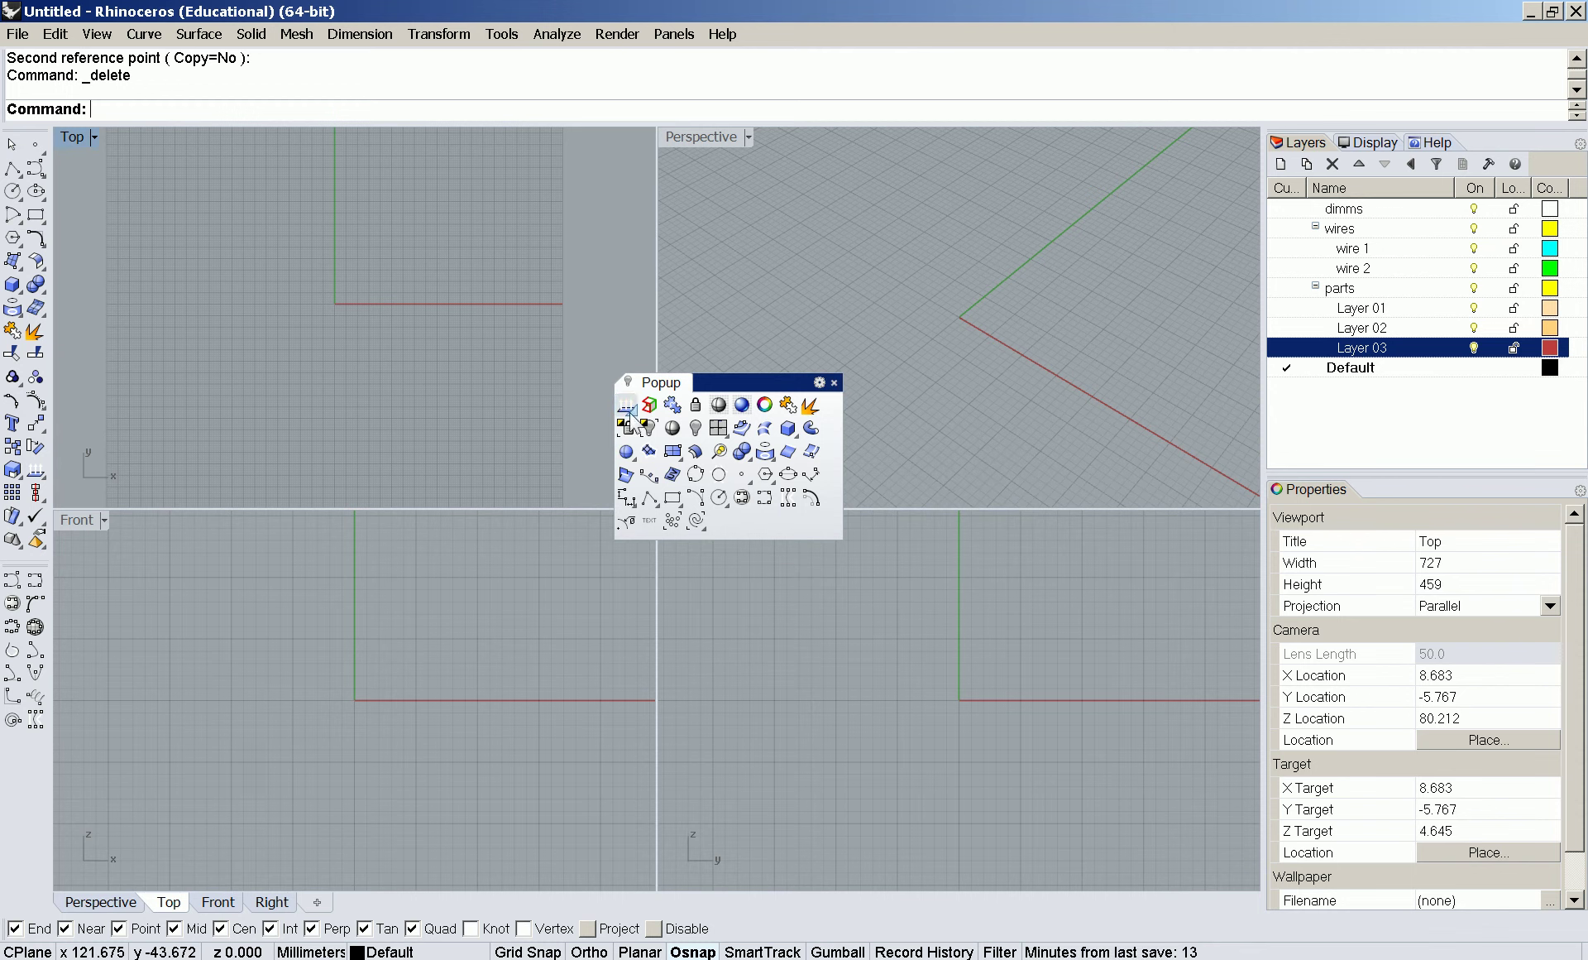
pyautogui.moveTo(774, 381); pyautogui.dragTo(769, 334)
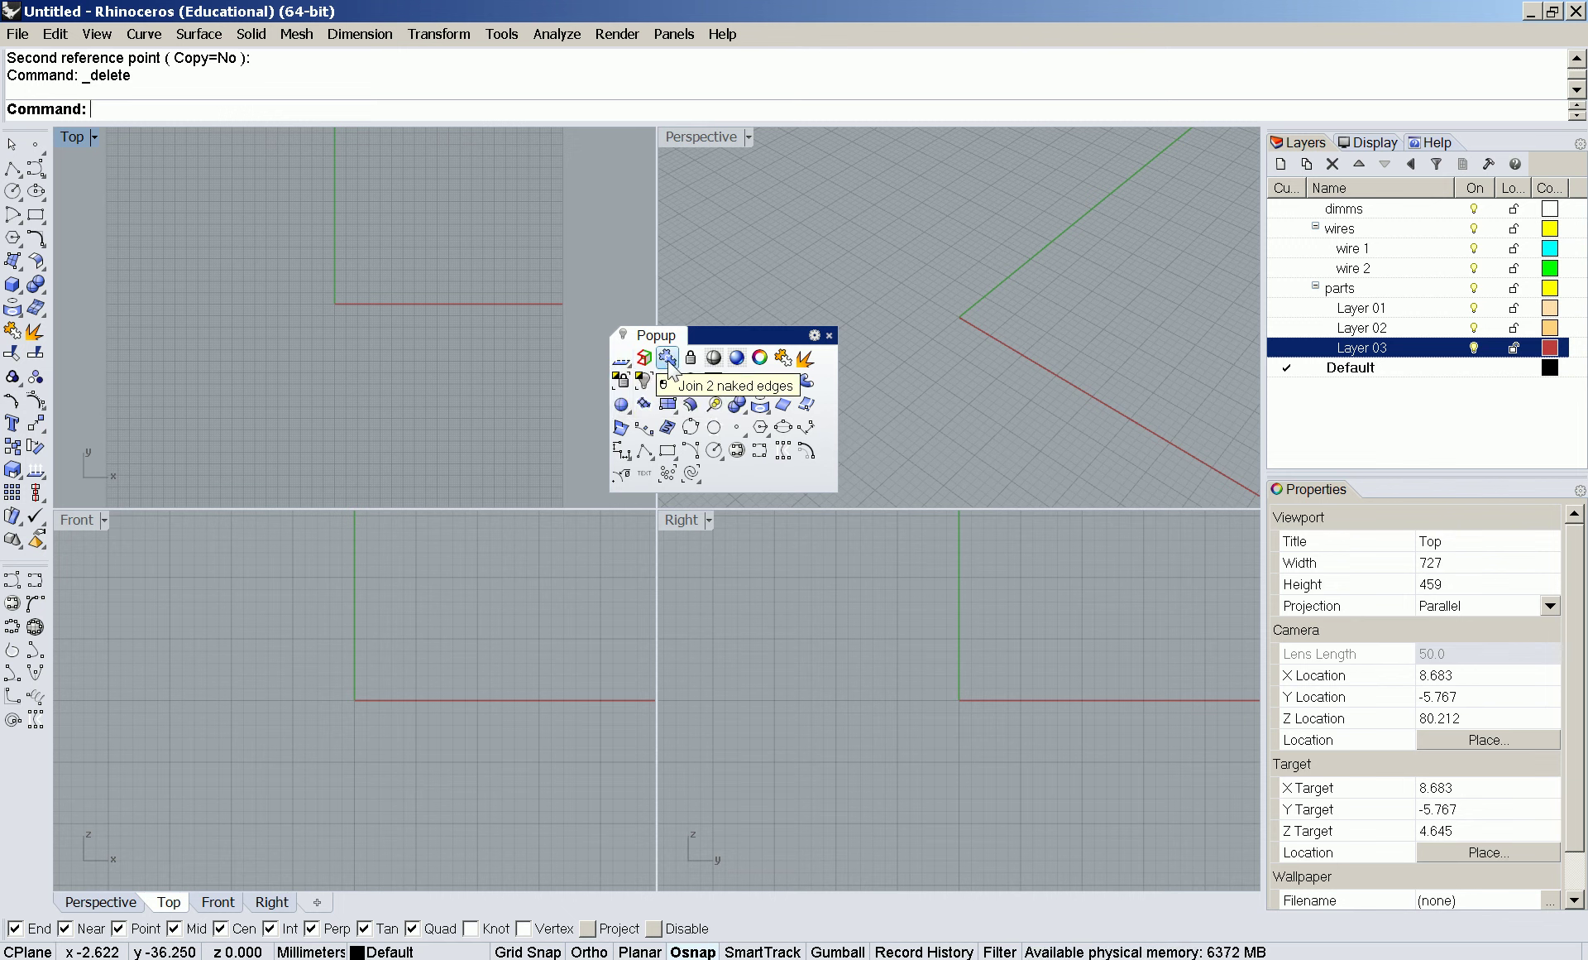
pyautogui.click(37, 470)
pyautogui.moveTo(101, 464); pyautogui.dragTo(349, 354)
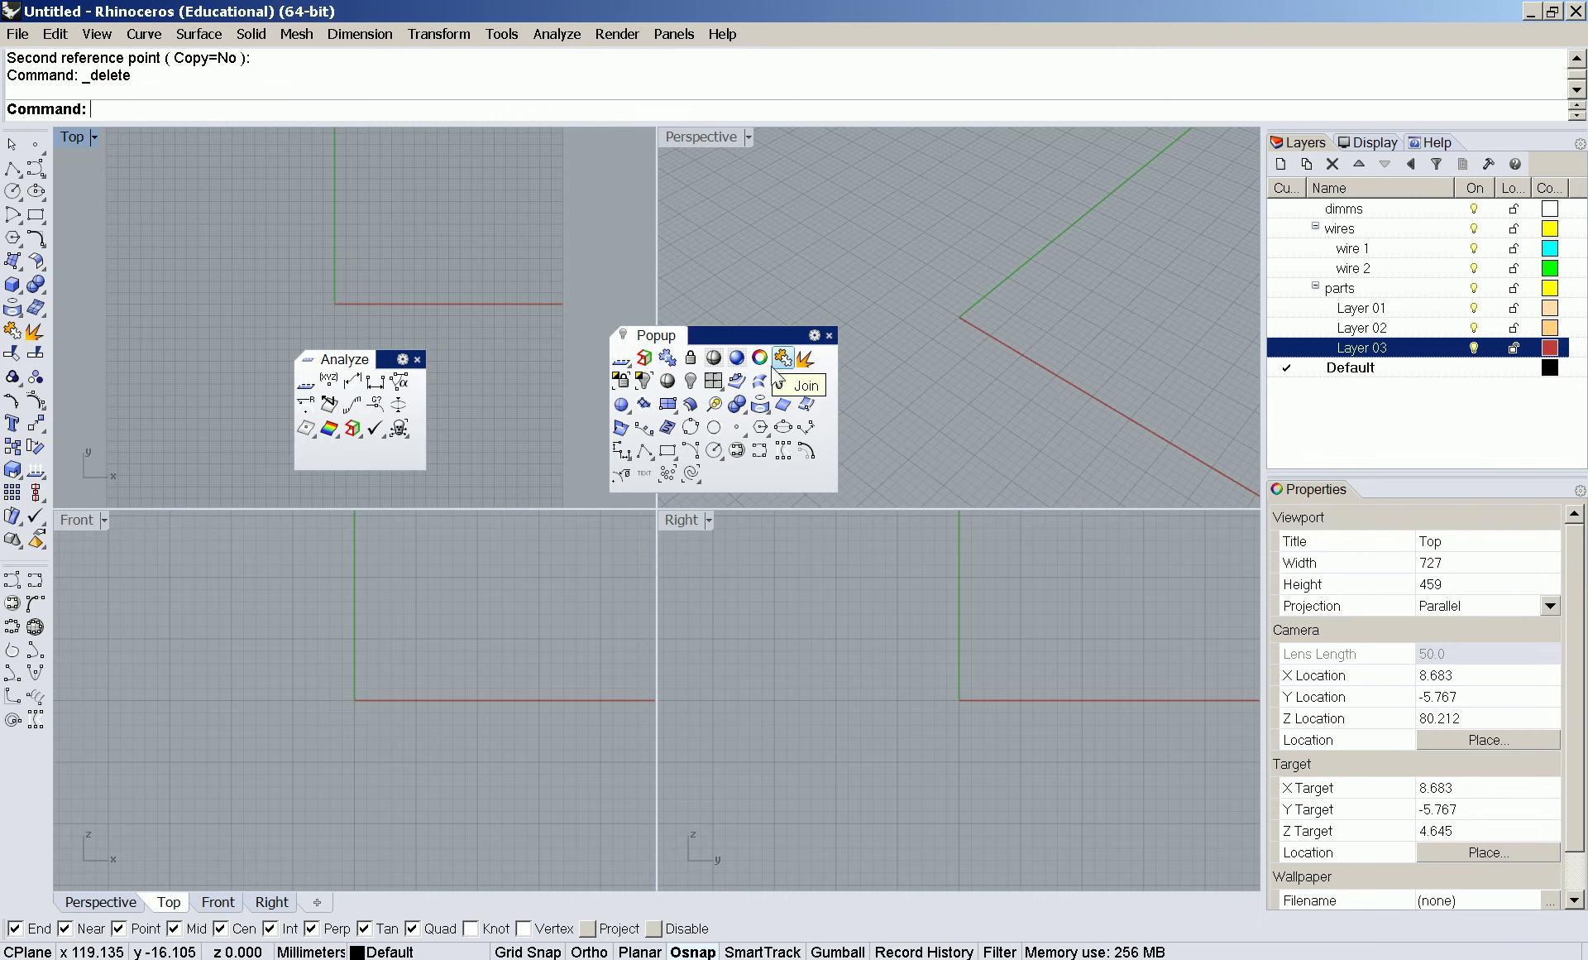
# - Delete the colour-wheel button from the floating Popup toolbar and close the floating Analyze toolbar
pyautogui.moveTo(760, 335); pyautogui.dragTo(758, 276)
pyautogui.click(904, 539)
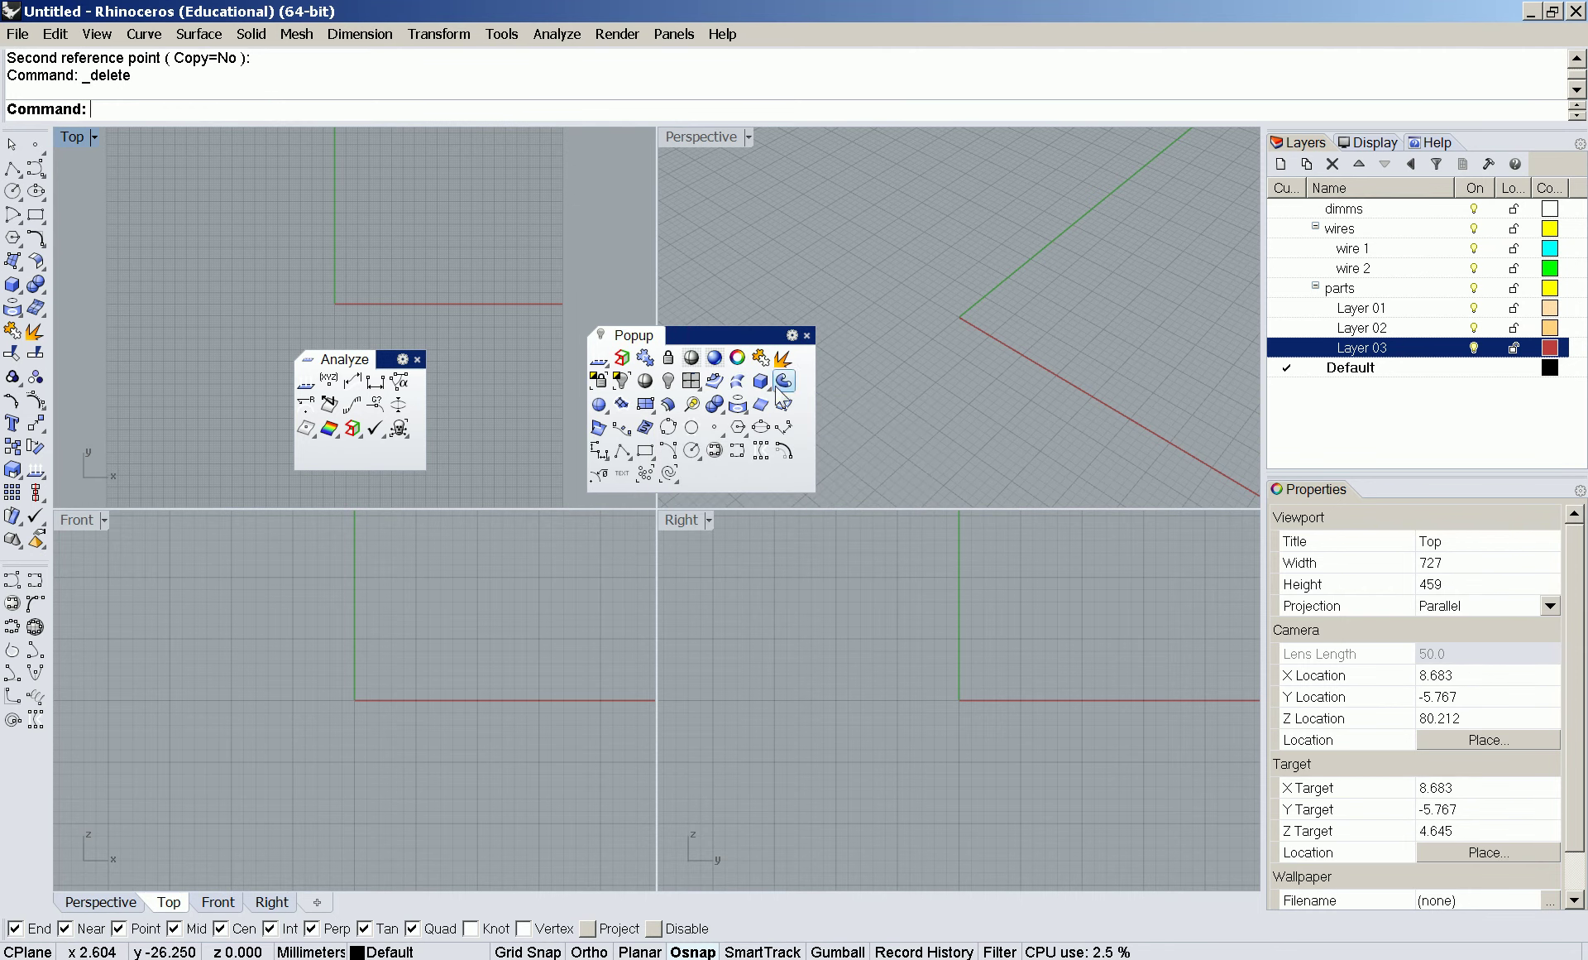
pyautogui.moveTo(727, 335); pyautogui.dragTo(749, 360)
pyautogui.keyDown('shift'); pyautogui.moveTo(759, 429); pyautogui.dragTo(867, 273); pyautogui.keyUp('shift')
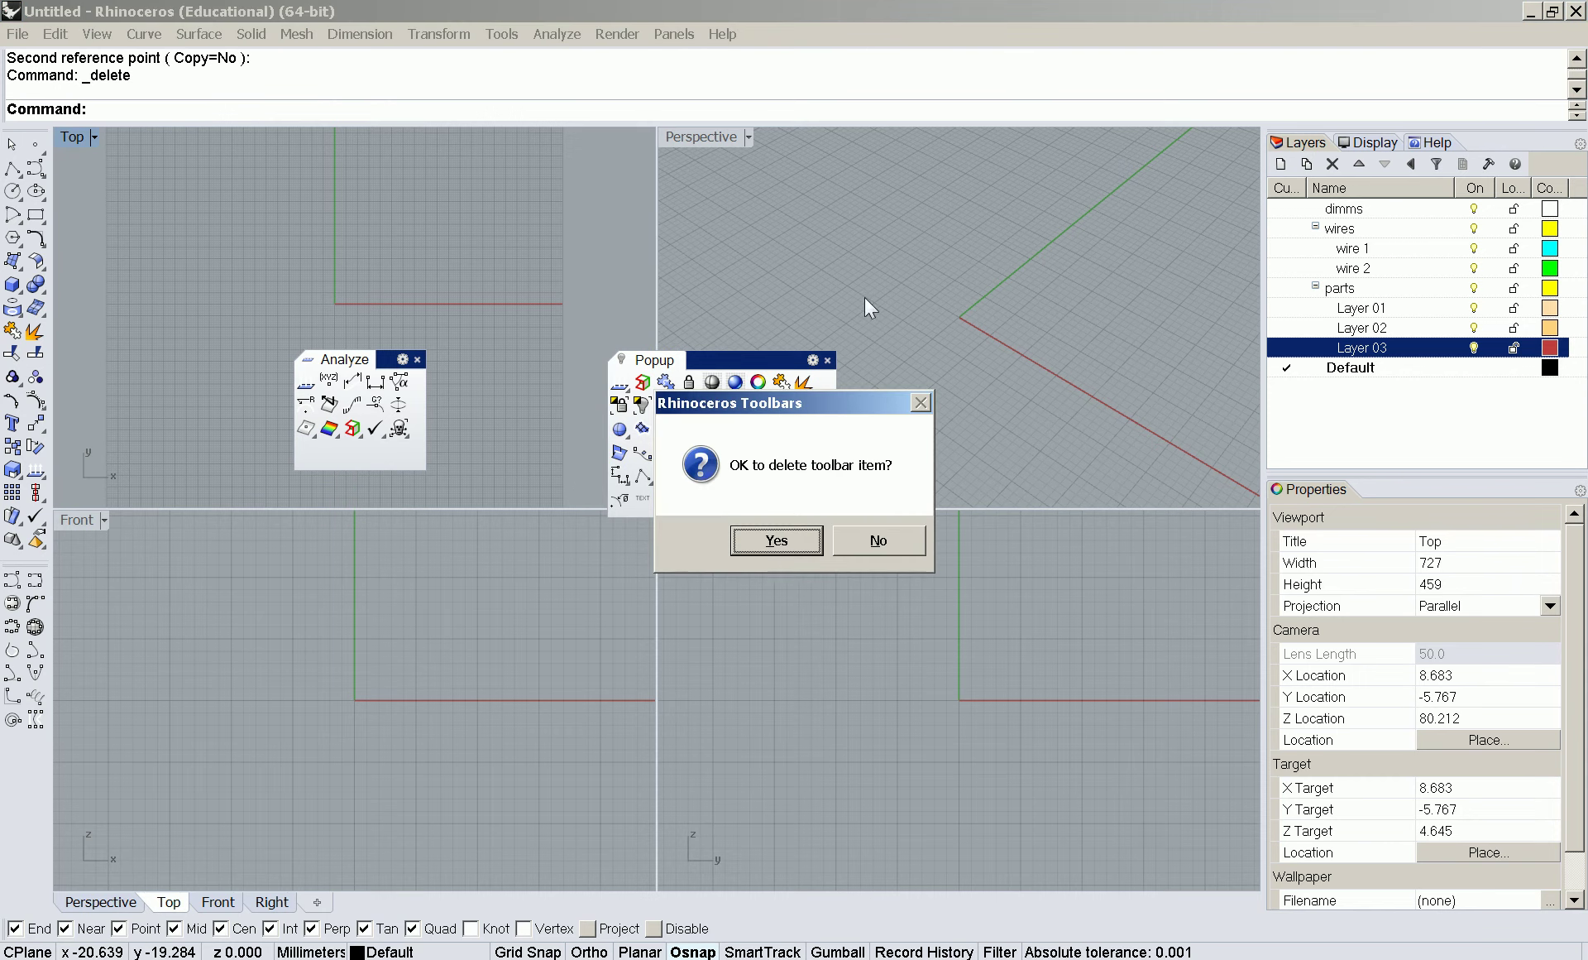
pyautogui.click(791, 541)
pyautogui.moveTo(719, 359); pyautogui.dragTo(709, 397)
pyautogui.keyDown('ctrl'); pyautogui.moveTo(14, 313); pyautogui.dragTo(125, 248); pyautogui.keyUp('ctrl')
pyautogui.moveTo(722, 403); pyautogui.dragTo(704, 465)
pyautogui.click(418, 359)
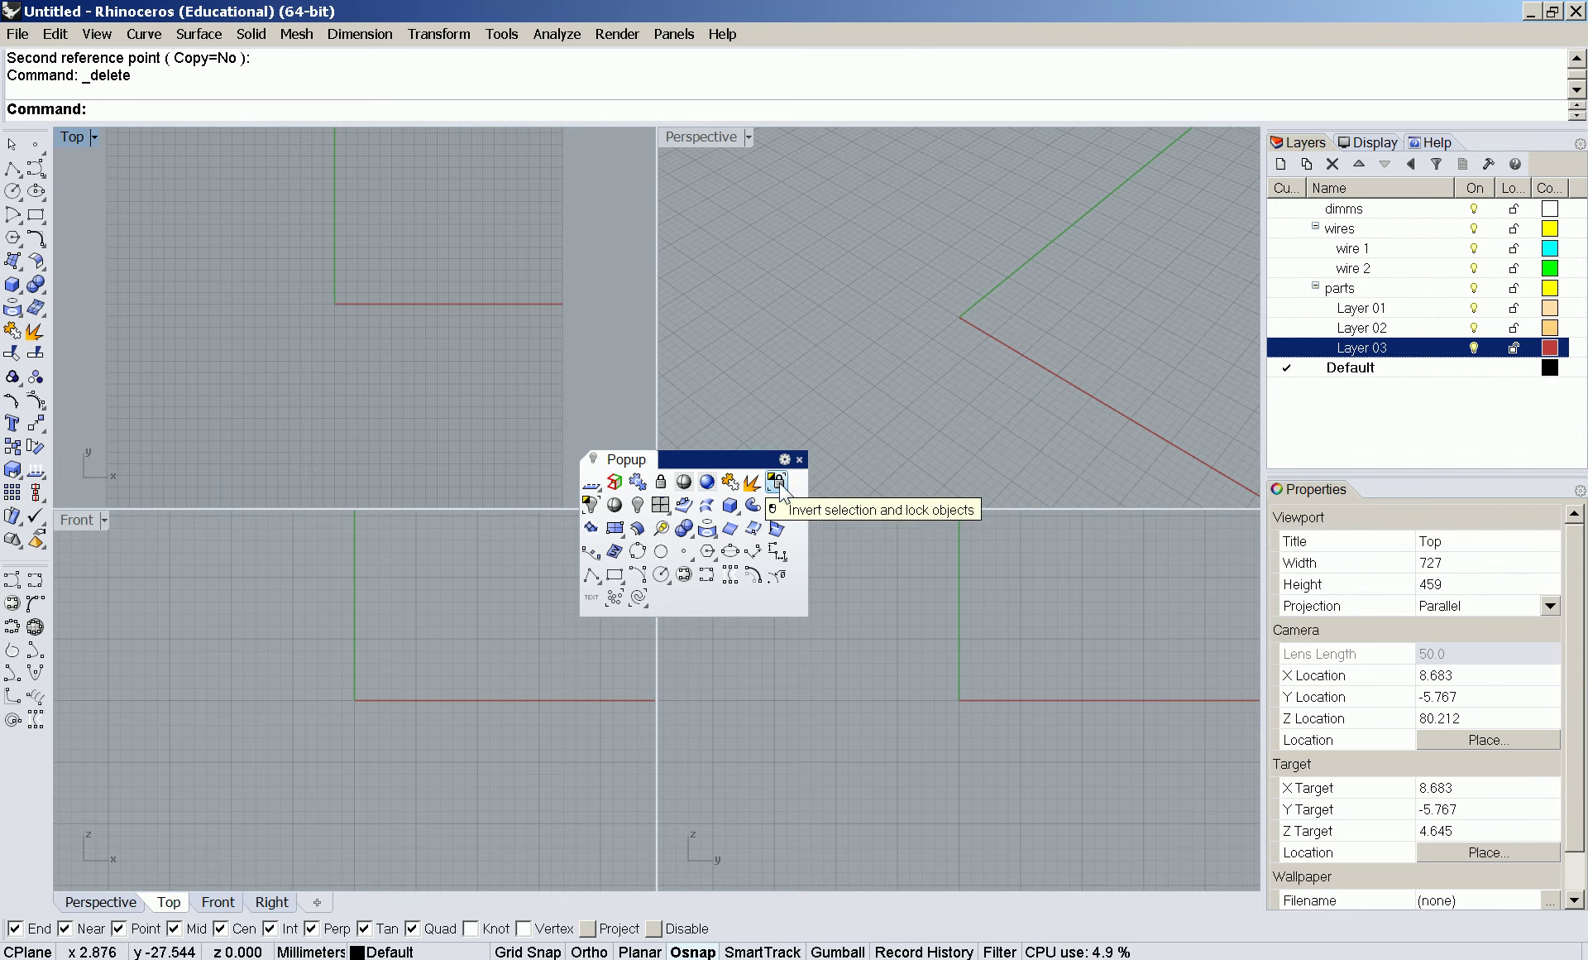
# - Draw a solid box near the red axis with a base of about 4.6 by 11 mm, starting the command from the popup at the pointer
pyautogui.moveTo(781, 488); pyautogui.dragTo(680, 506)
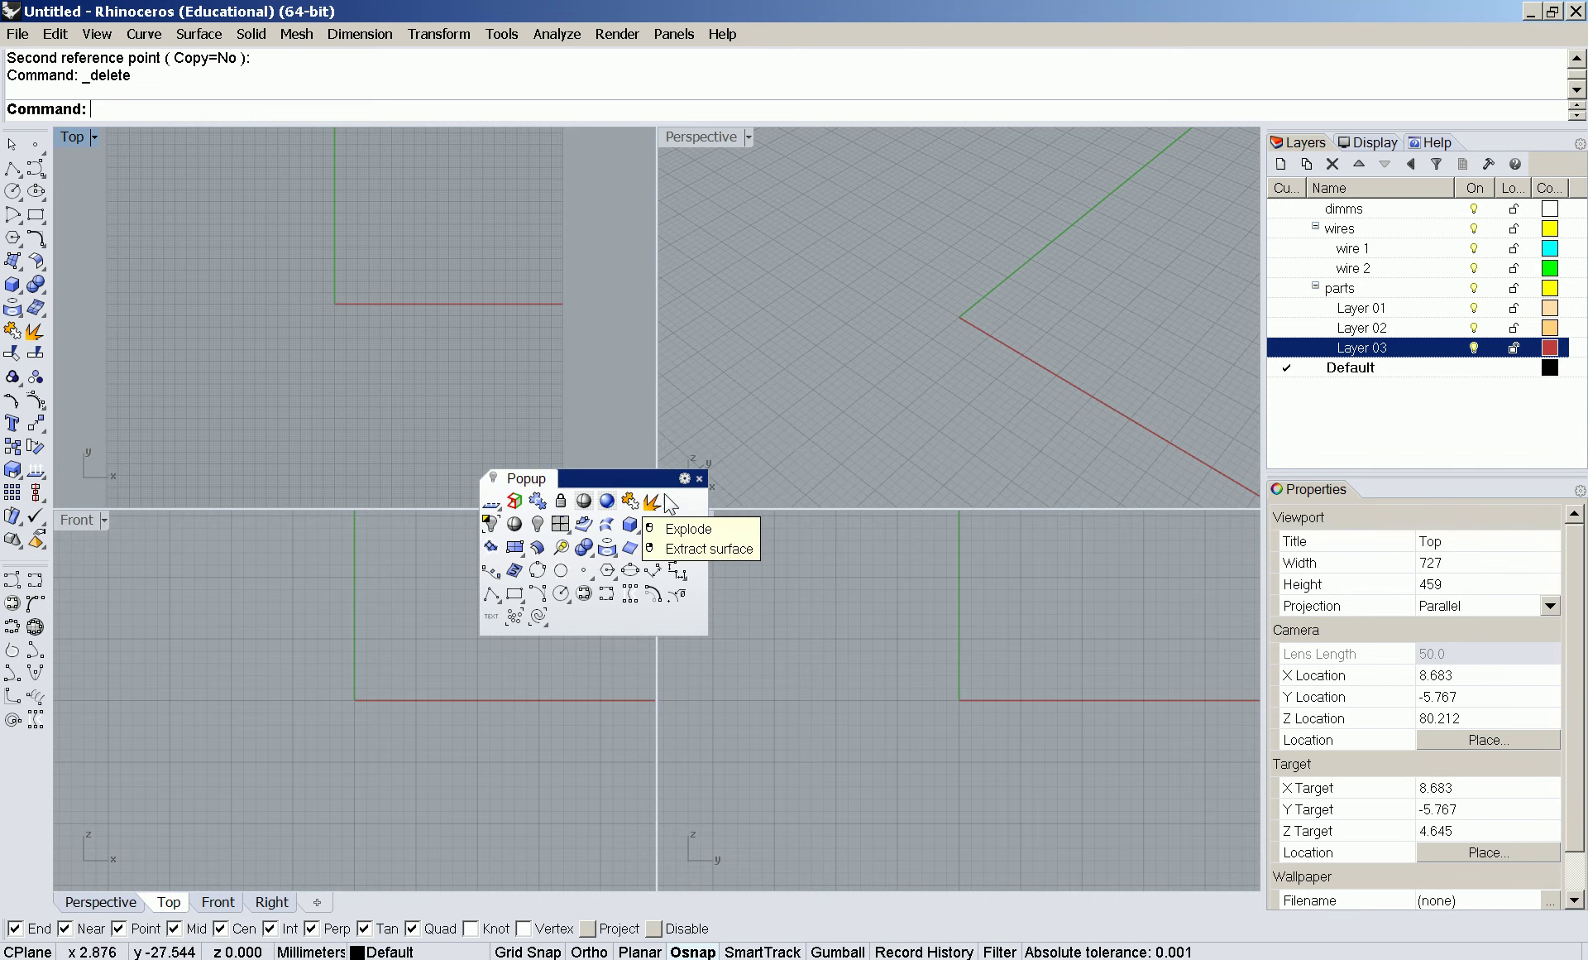
pyautogui.middleClick(395, 347)
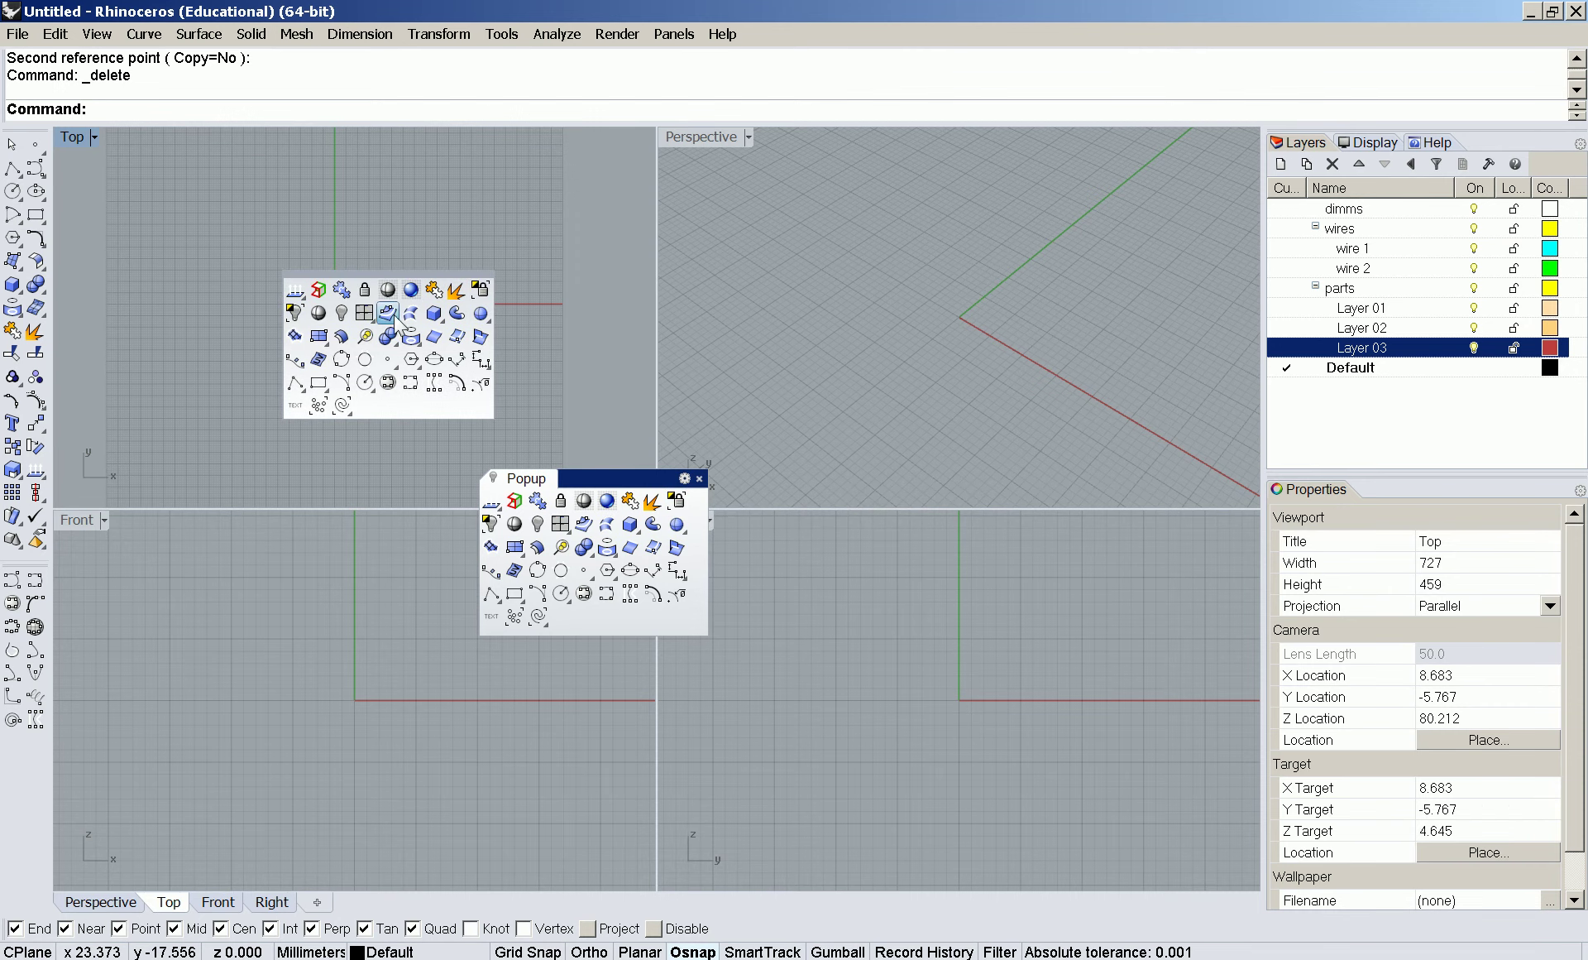
pyautogui.click(386, 313)
pyautogui.click(387, 308)
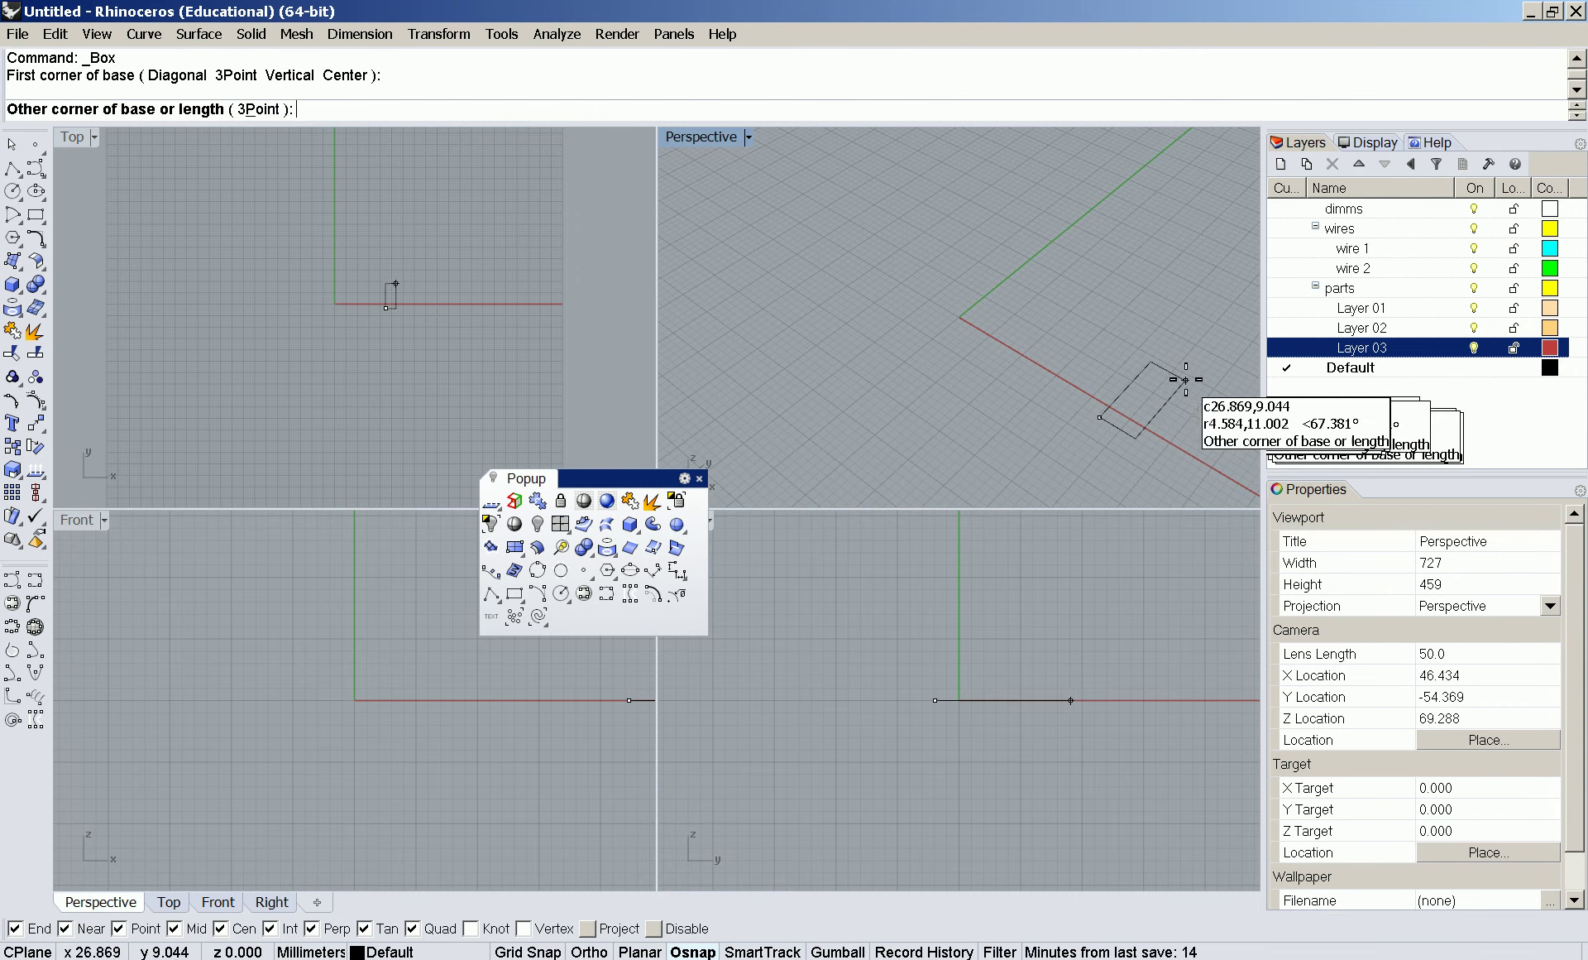
pyautogui.click(1186, 380)
pyautogui.click(1166, 252)
# - Copy the box five times, scattering the copies around the origin in the Top viewport
pyautogui.click(1074, 340)
pyautogui.moveTo(418, 349); pyautogui.dragTo(413, 399, button='right')
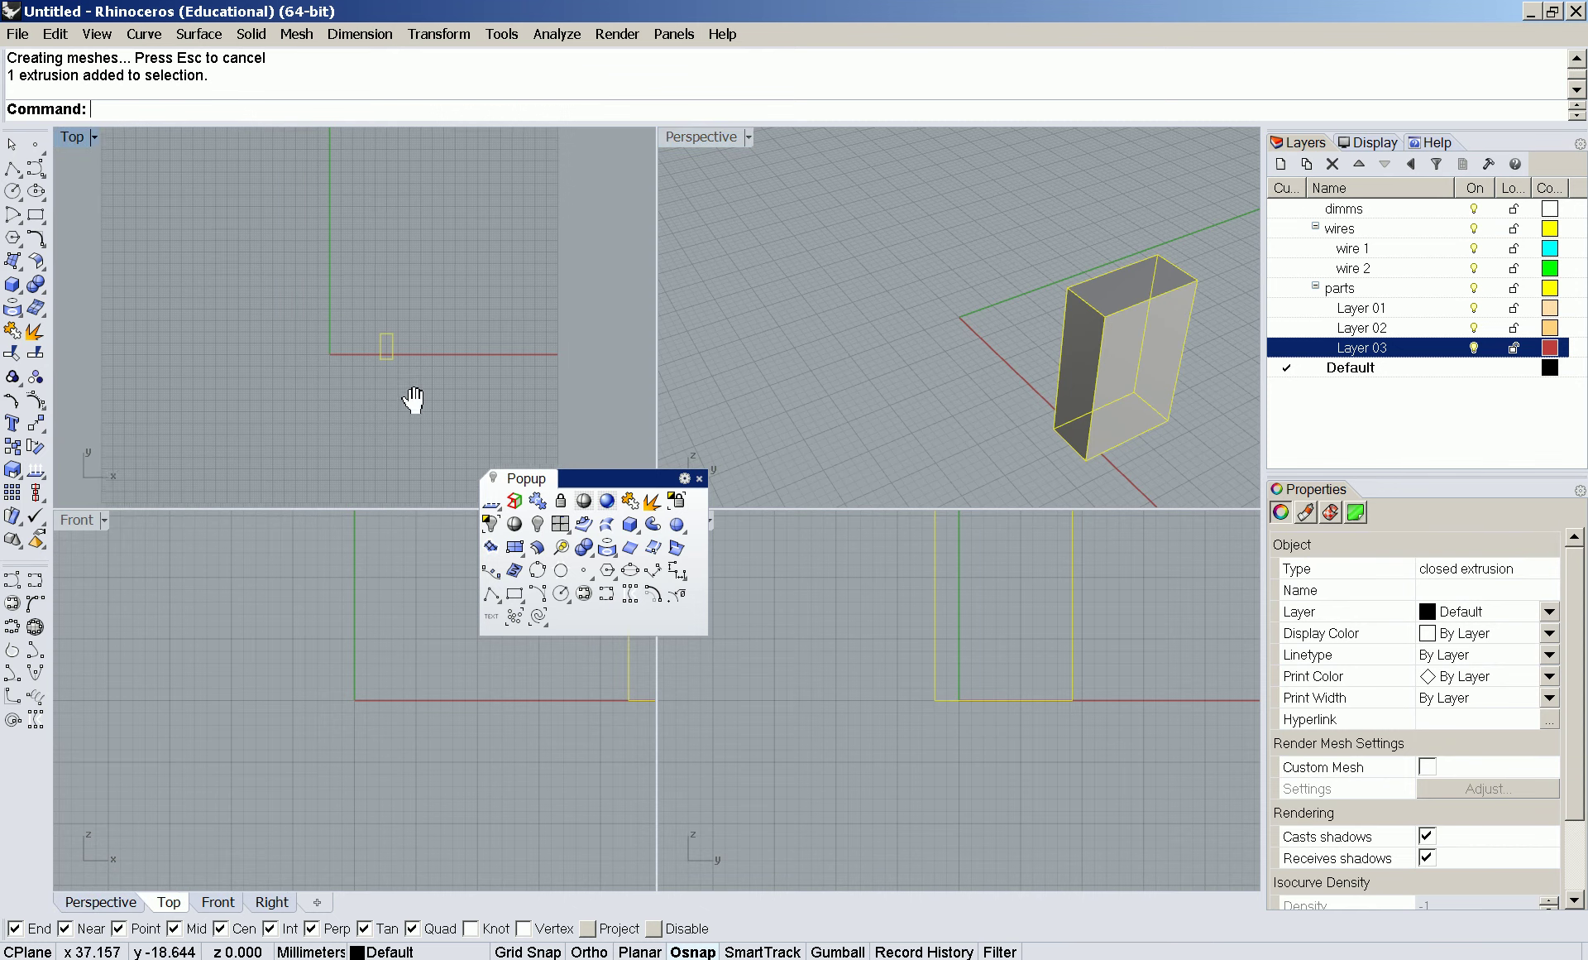
pyautogui.click(427, 326)
pyautogui.click(387, 323)
pyautogui.click(438, 393)
pyautogui.click(290, 401)
pyautogui.click(371, 442)
pyautogui.click(333, 340)
pyautogui.press('Return')
# - Isolate a selection of boxes by inverting the selection and locking the rest, and unlock them again
pyautogui.moveTo(993, 347); pyautogui.dragTo(926, 315, button='right')
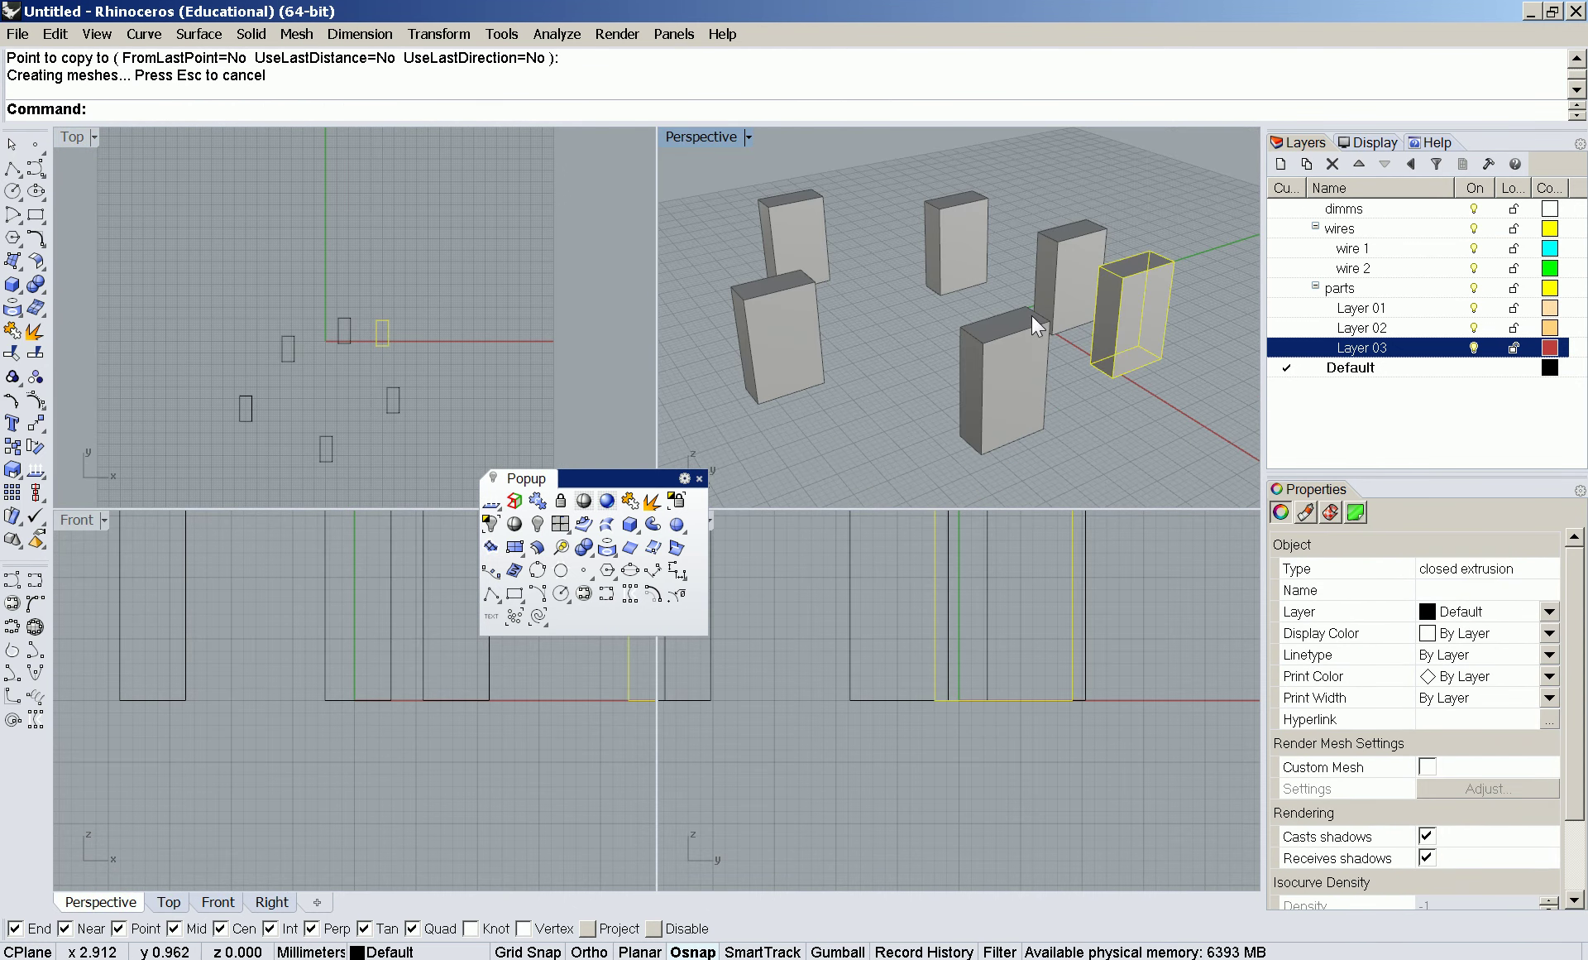
pyautogui.moveTo(1031, 315); pyautogui.dragTo(1067, 294, button='right')
pyautogui.moveTo(1171, 217); pyautogui.dragTo(1037, 324)
pyautogui.moveTo(1038, 324); pyautogui.dragTo(886, 386, button='right')
pyautogui.click(654, 499)
pyautogui.moveTo(1086, 362); pyautogui.dragTo(1150, 226, button='right')
pyautogui.moveTo(951, 288); pyautogui.dragTo(857, 212, button='right')
pyautogui.hotkey('ctrl', 'alt', 'l')
pyautogui.moveTo(892, 324); pyautogui.dragTo(1190, 334, button='right')
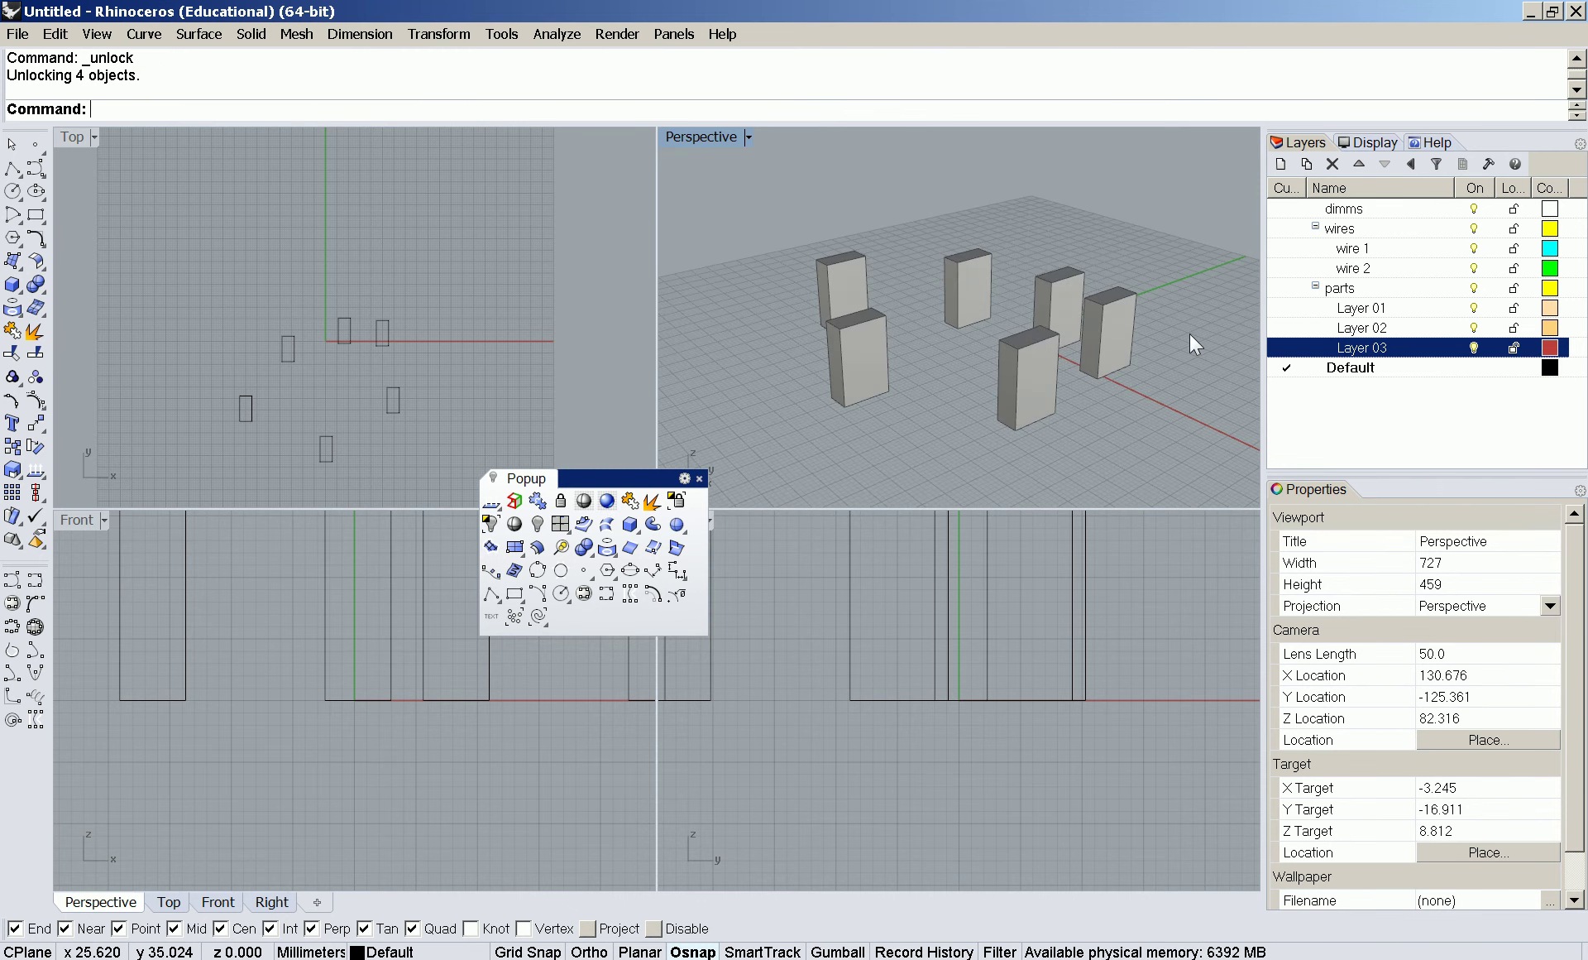
# - Lock boxes in two rounds, starting with a single one, and unlock them all
pyautogui.click(1085, 369)
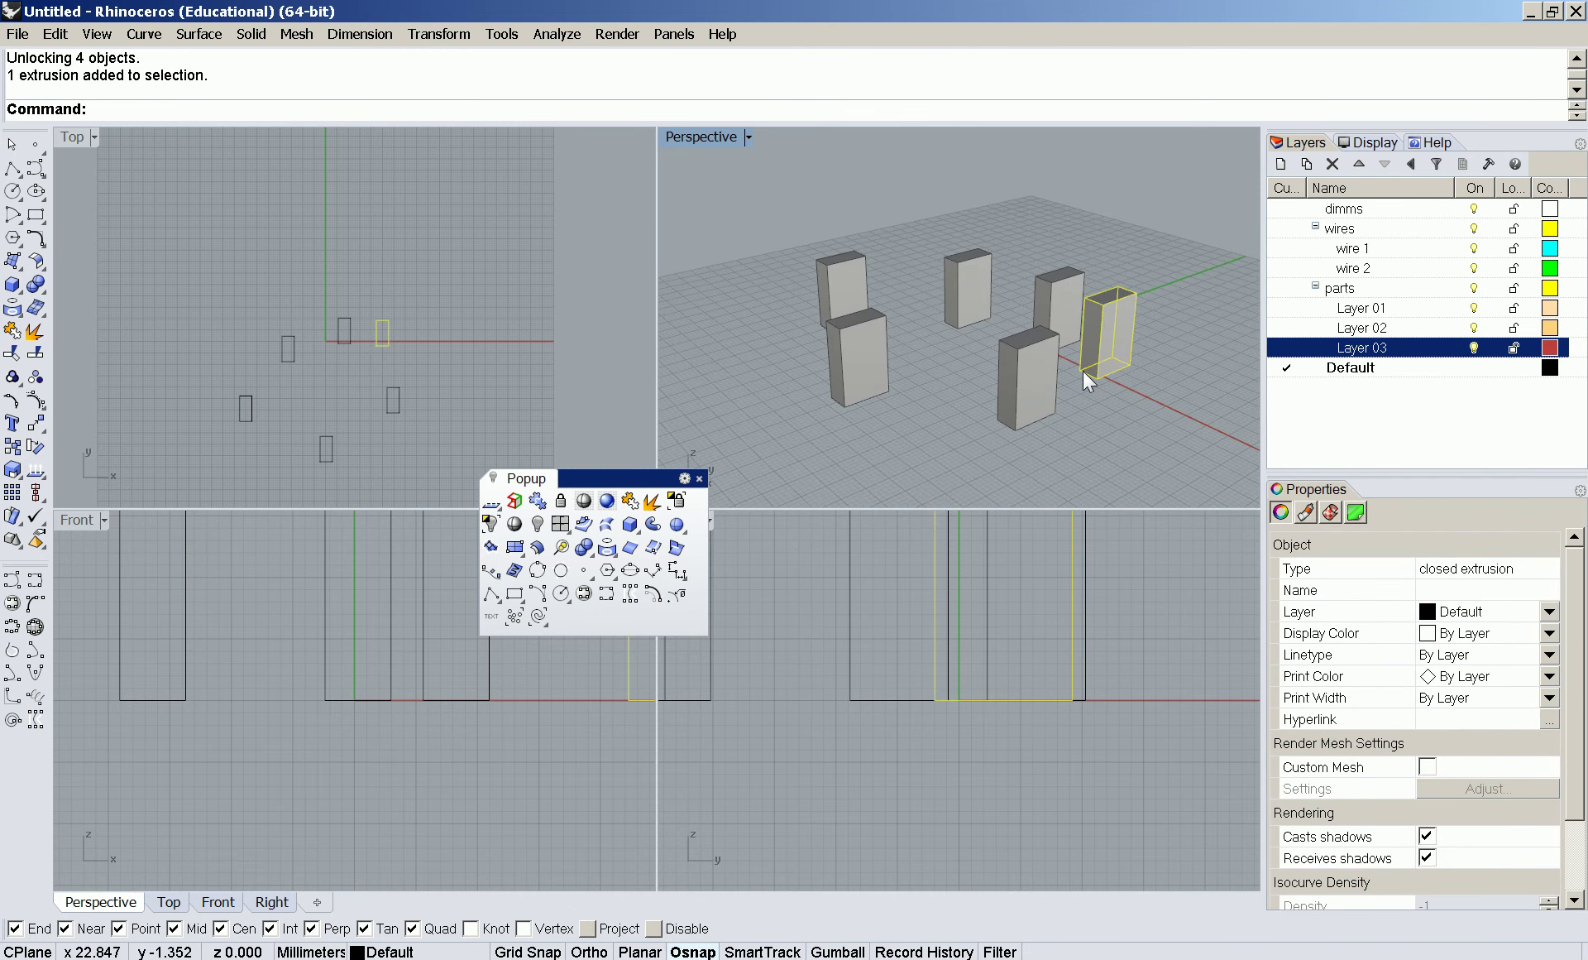
pyautogui.hotkey('ctrl', 'l')
pyautogui.moveTo(1178, 300); pyautogui.dragTo(1125, 215, button='right')
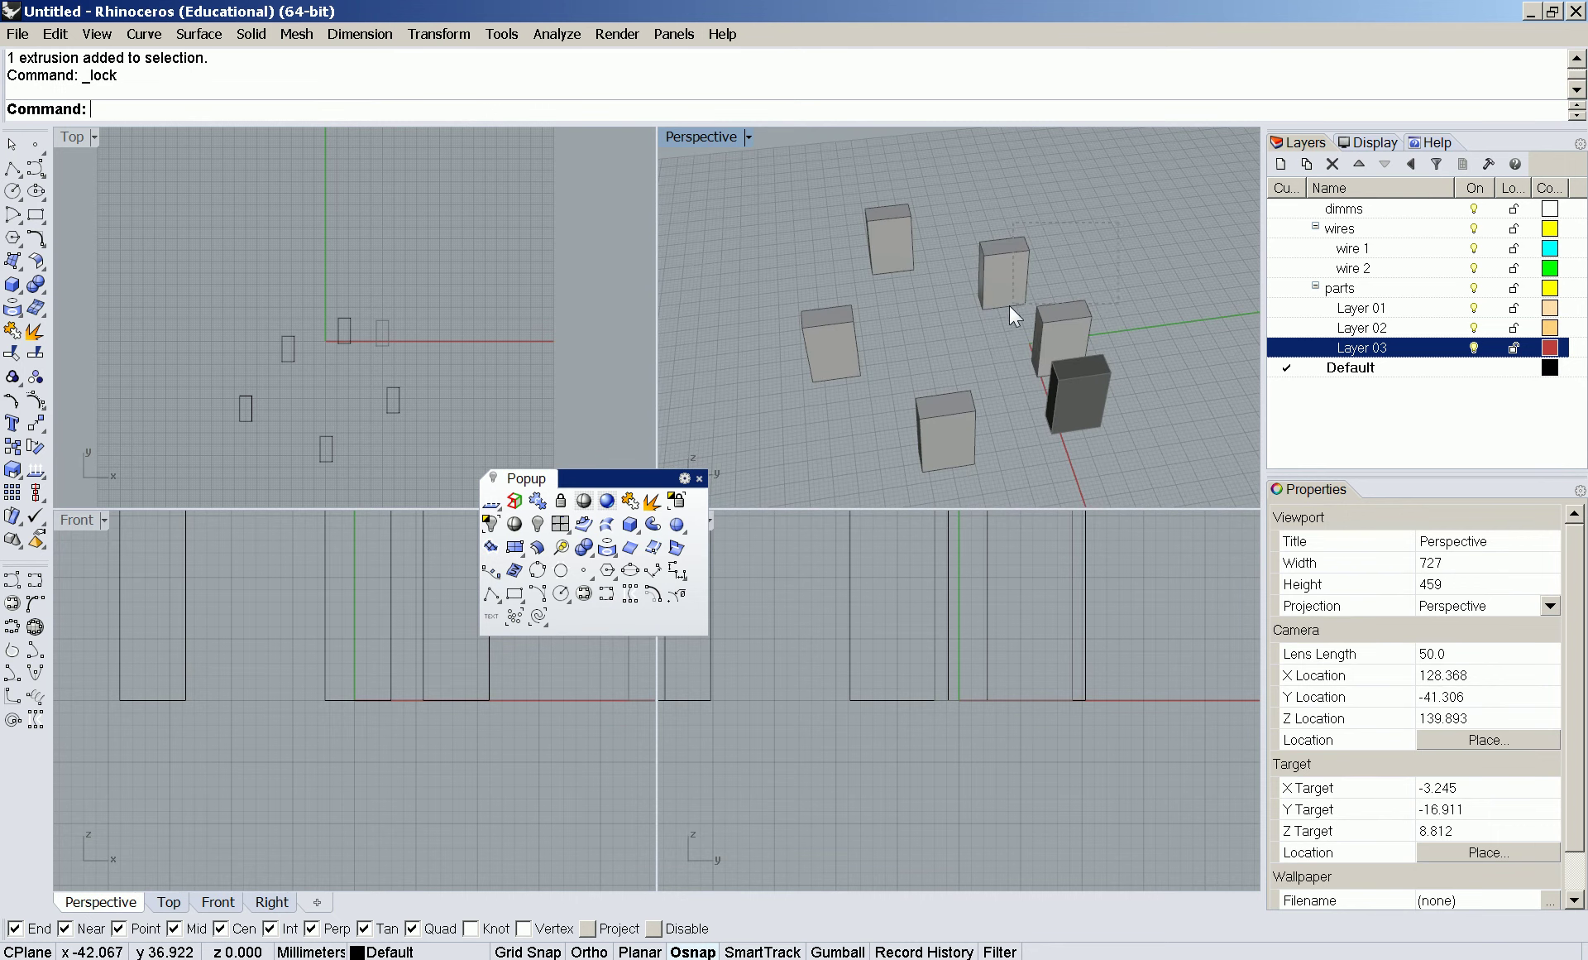
pyautogui.moveTo(1009, 306); pyautogui.dragTo(1005, 311)
pyautogui.hotkey('ctrl', 'l')
pyautogui.moveTo(1004, 312); pyautogui.dragTo(934, 331, button='right')
pyautogui.hotkey('ctrl', 'shift', 'l')
# - Select all six boxes and delete them
pyautogui.moveTo(1160, 182); pyautogui.dragTo(996, 292)
pyautogui.keyDown('shift'); pyautogui.moveTo(996, 291); pyautogui.dragTo(903, 352, button='right'); pyautogui.keyUp('shift')
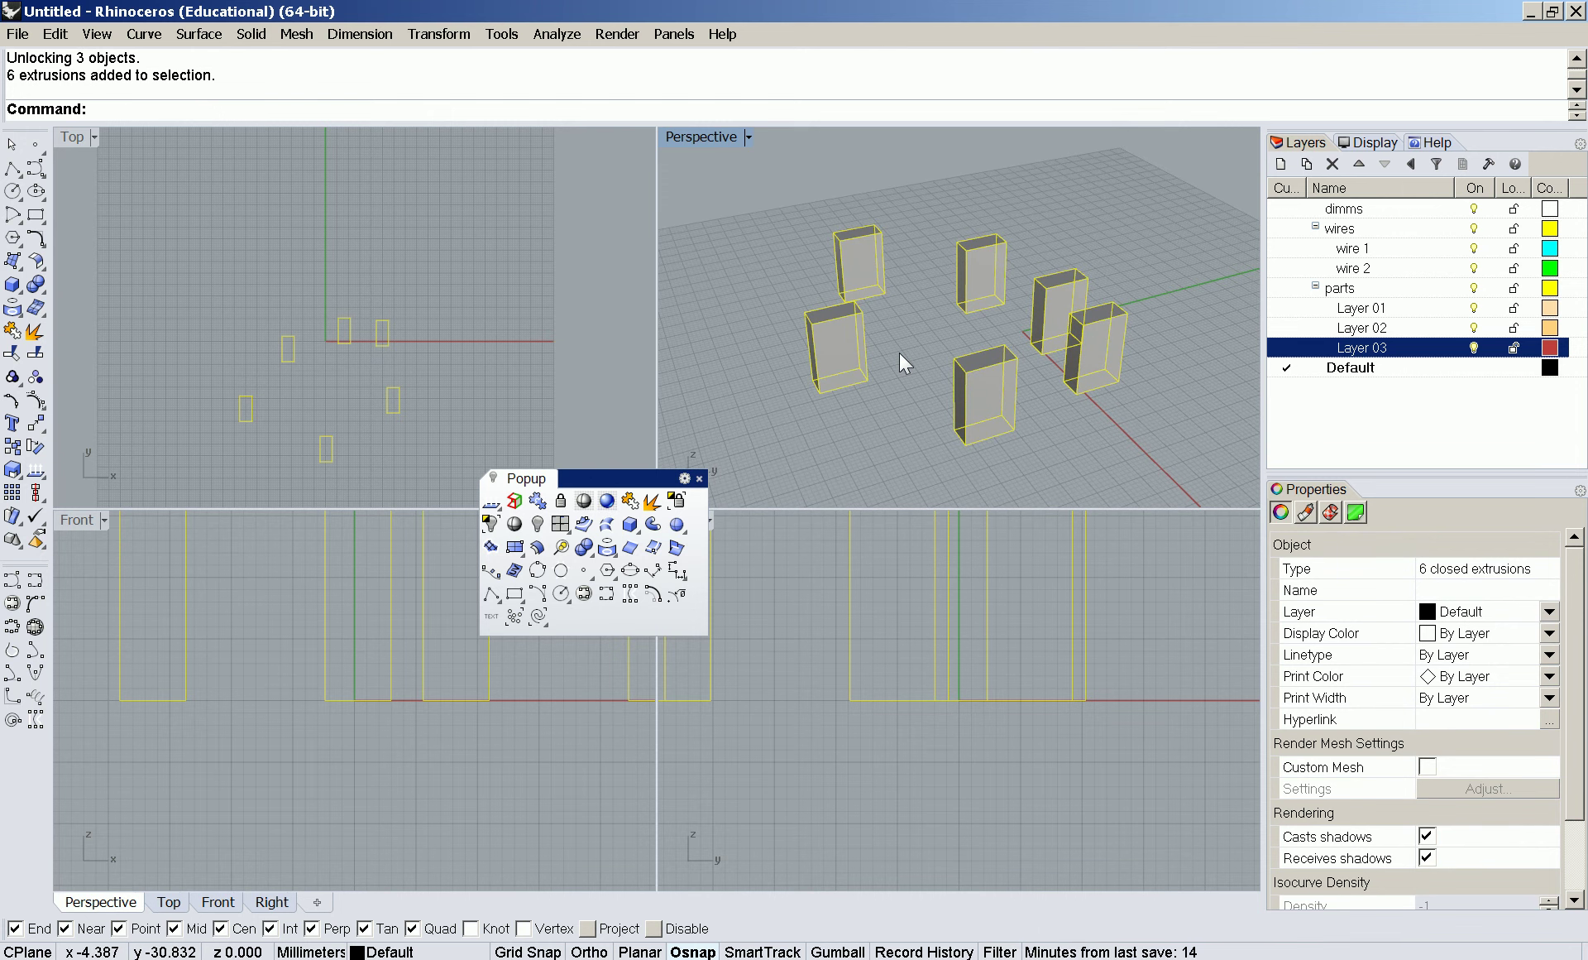
pyautogui.press('Delete')
pyautogui.keyDown('shift'); pyautogui.moveTo(951, 354); pyautogui.dragTo(833, 349, button='right'); pyautogui.keyUp('shift')
pyautogui.click(80, 88)
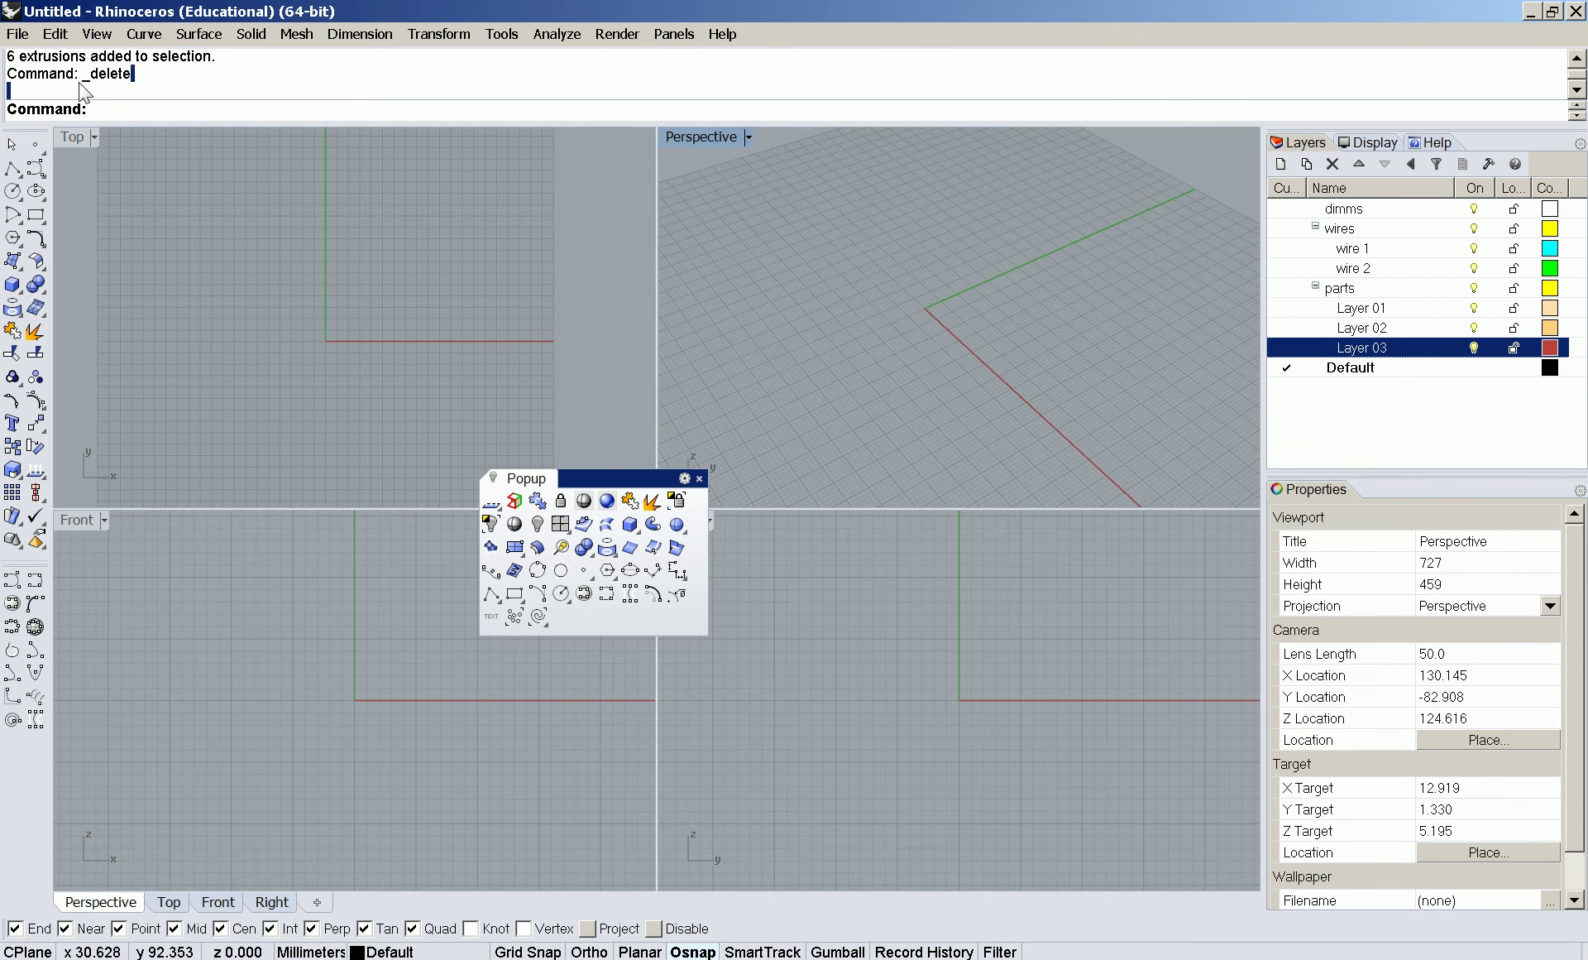
# - Reposition the floating Popup toolbar and examine its Invert selection and hide objects button
pyautogui.moveTo(607, 476); pyautogui.dragTo(562, 484)
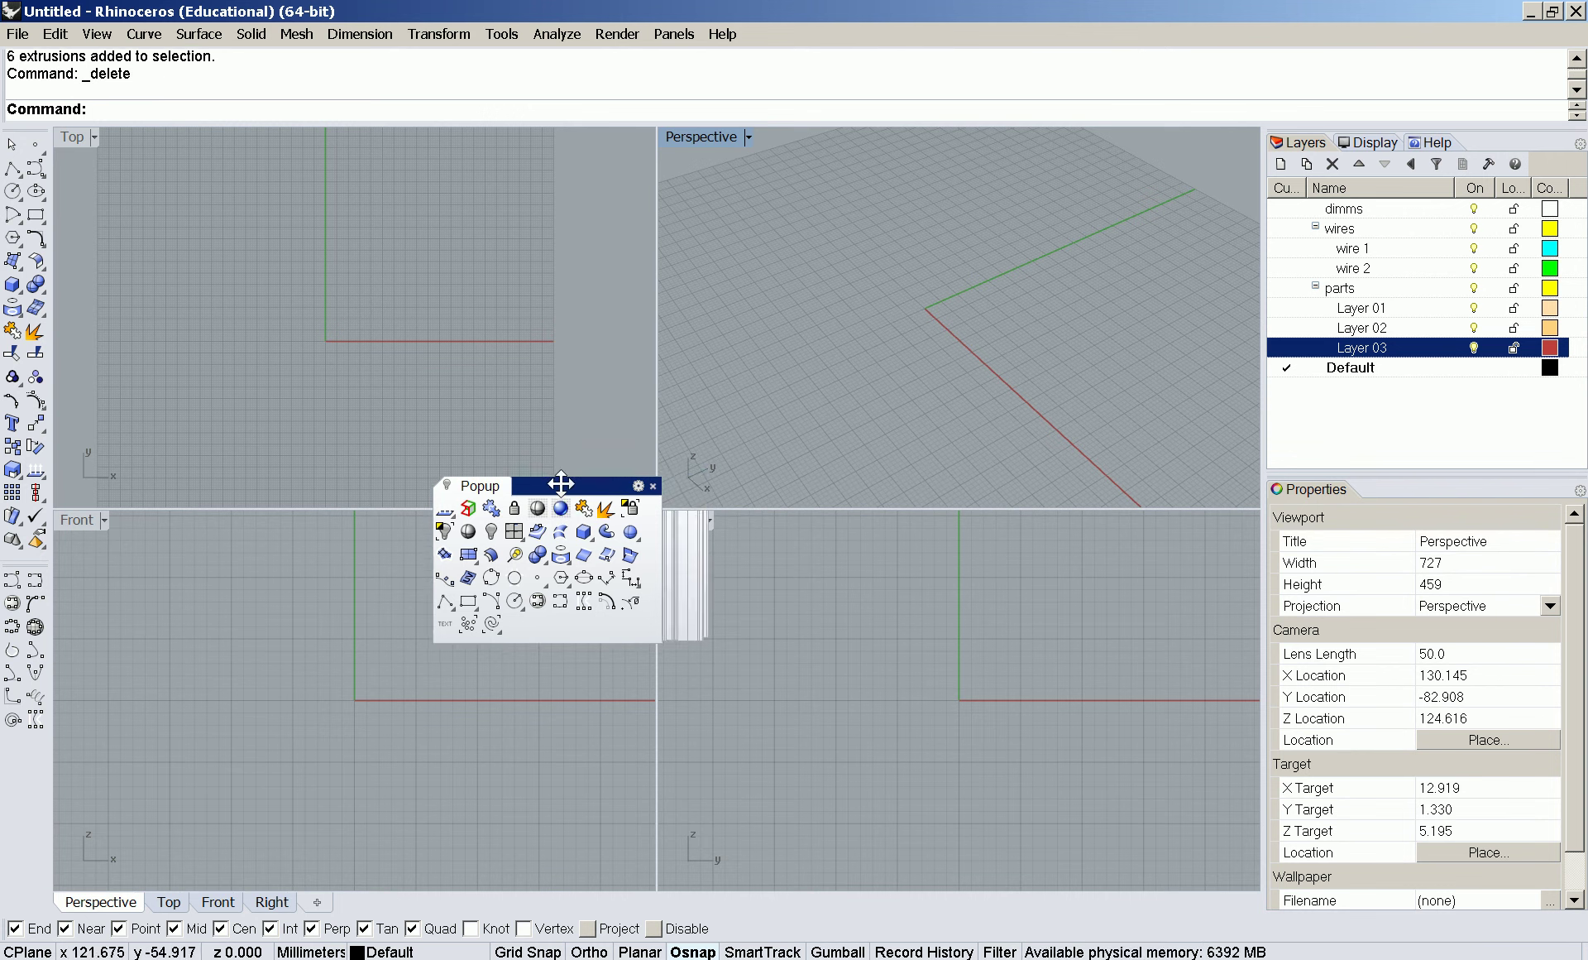
pyautogui.moveTo(836, 454); pyautogui.dragTo(897, 301, button='right')
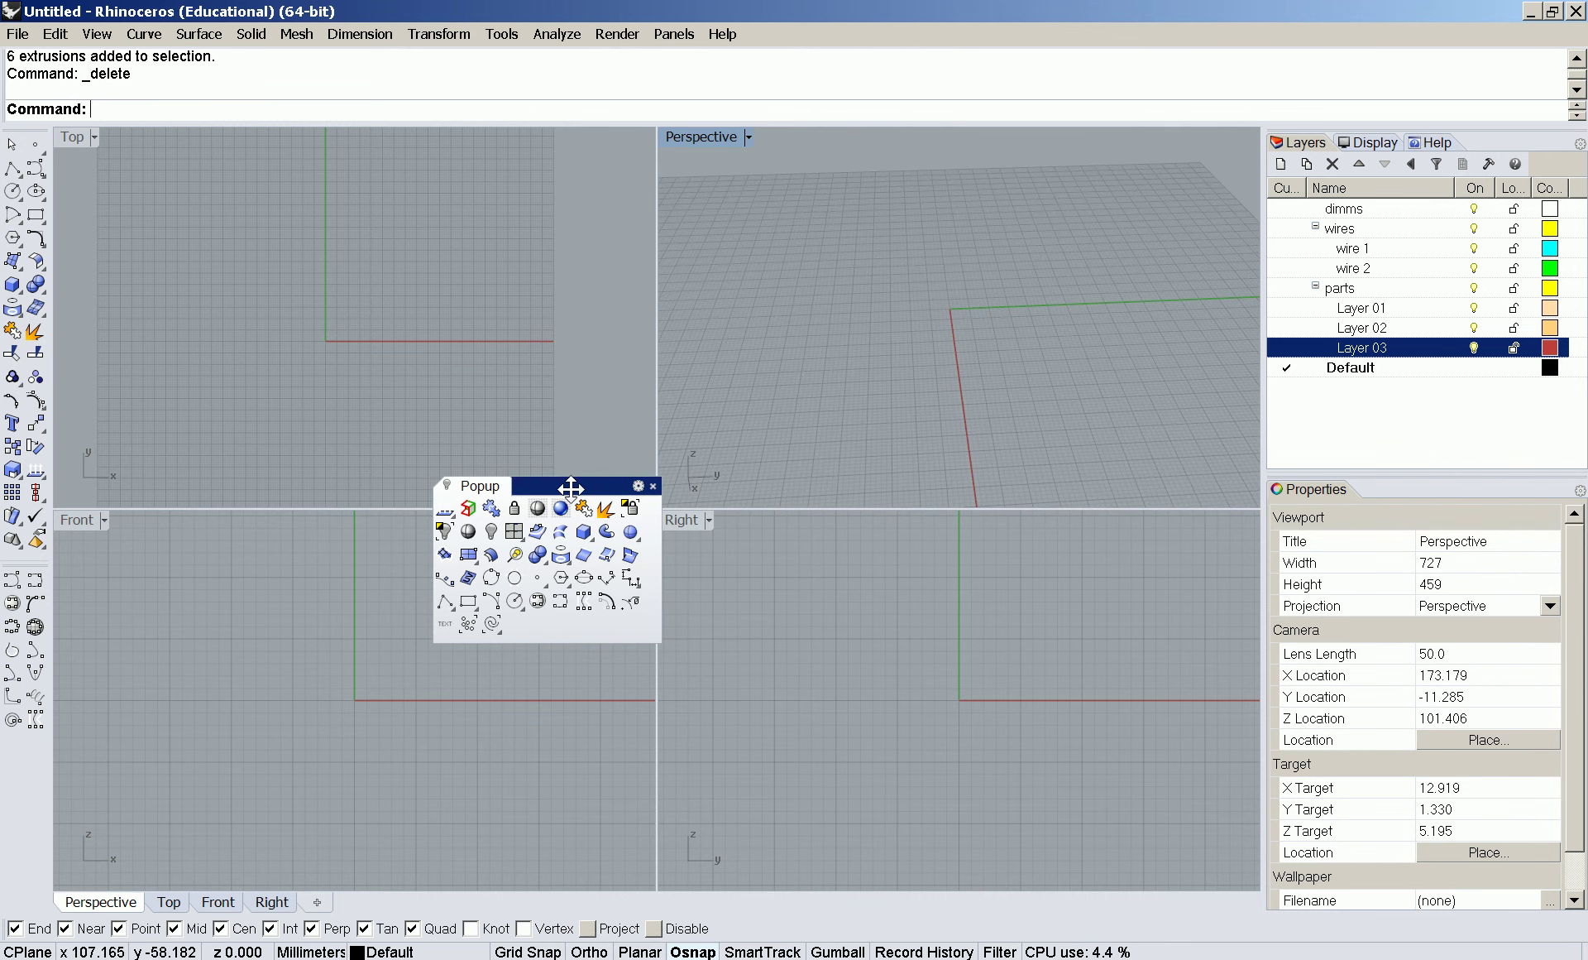
pyautogui.moveTo(568, 486); pyautogui.dragTo(581, 441)
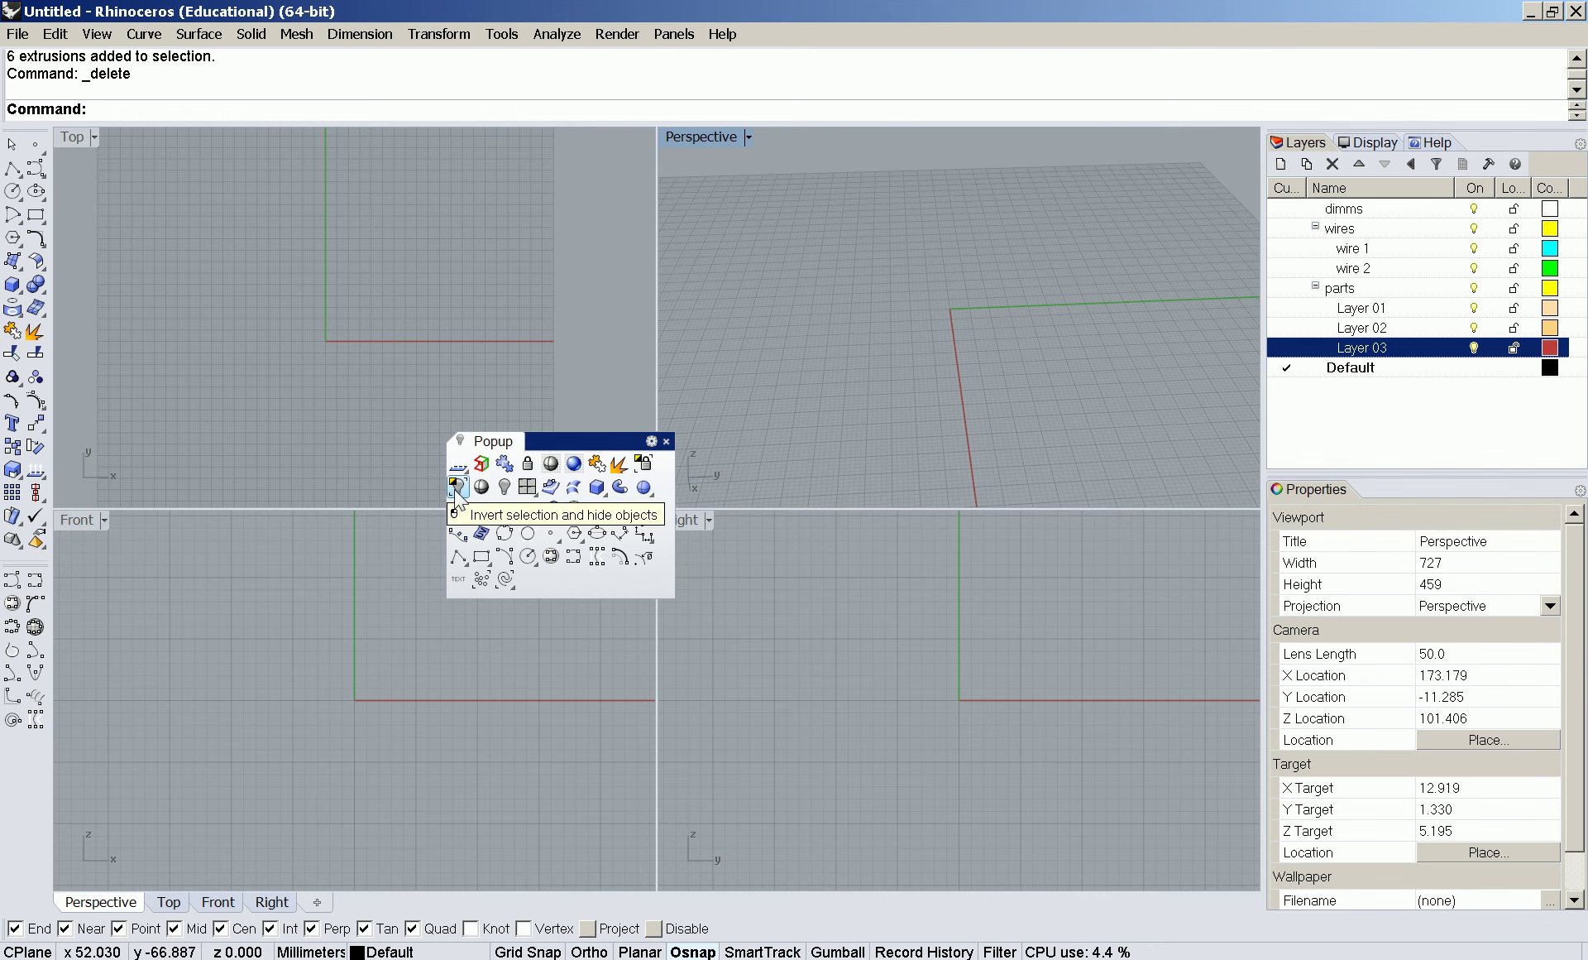
pyautogui.moveTo(984, 389); pyautogui.dragTo(901, 365, button='right')
# - Undo the deletion of the boxes back to the last lock and unlock the remaining locked box
pyautogui.hotkey('ctrl', 'z')
pyautogui.hotkey('ctrl', 'z')
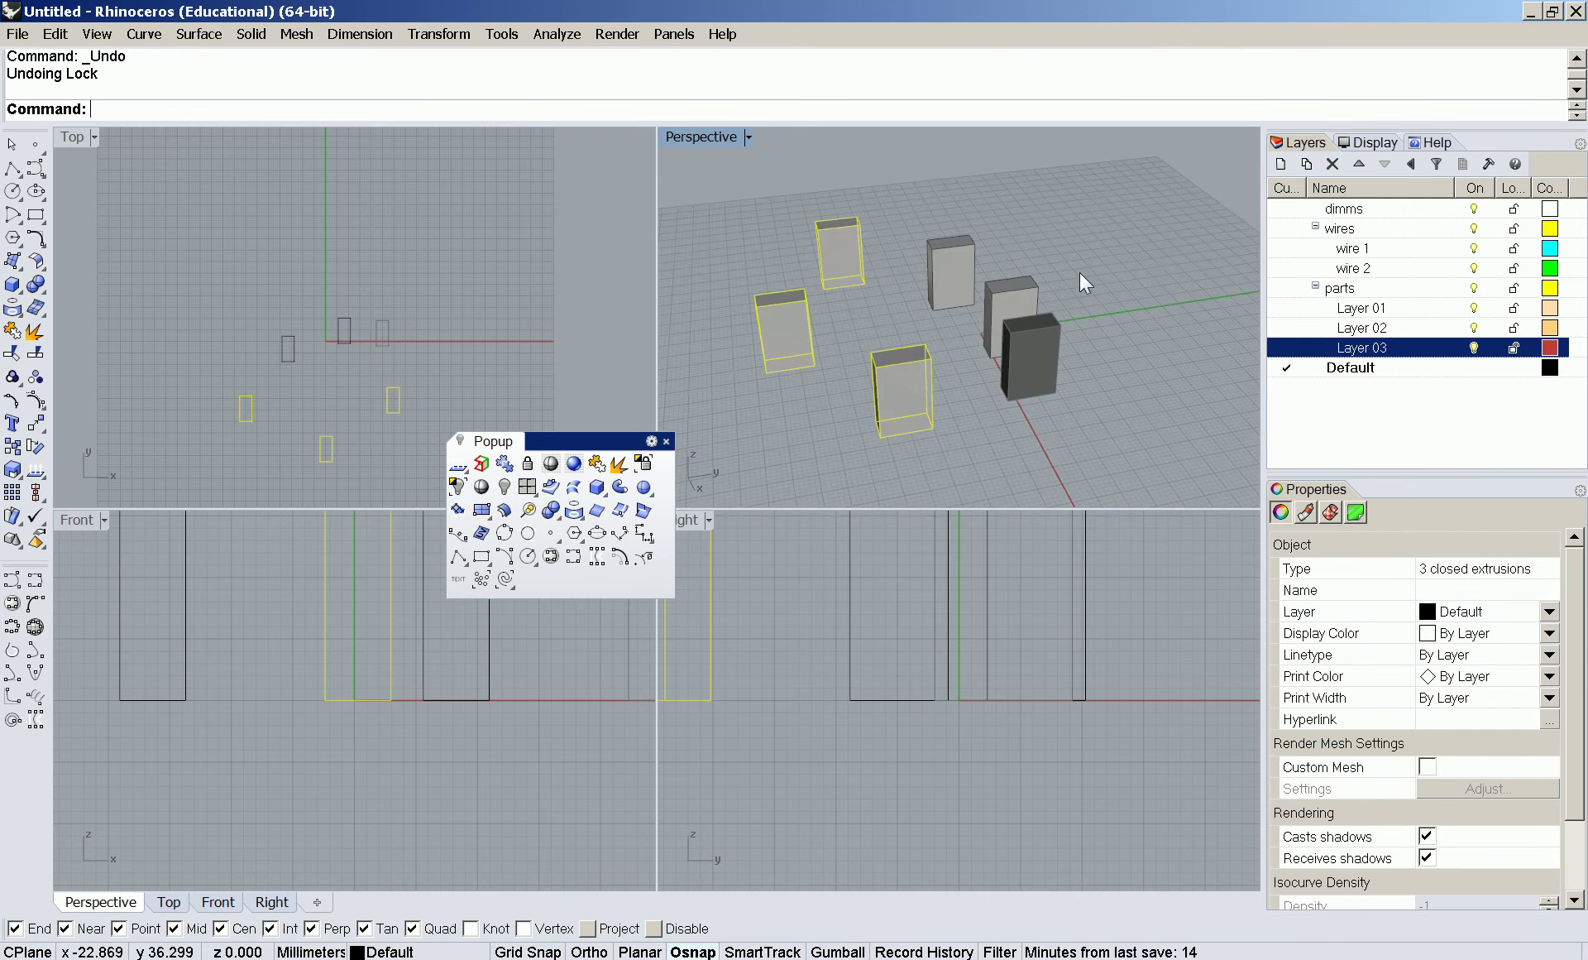
pyautogui.hotkey('ctrl', 'alt', 'l')
# - Hide every box except one by inverting the selection, and undo the hiding
pyautogui.moveTo(1054, 296); pyautogui.dragTo(1023, 359, button='right')
pyautogui.moveTo(897, 400); pyautogui.dragTo(817, 333, button='right')
pyautogui.moveTo(946, 245); pyautogui.dragTo(1024, 286, button='right')
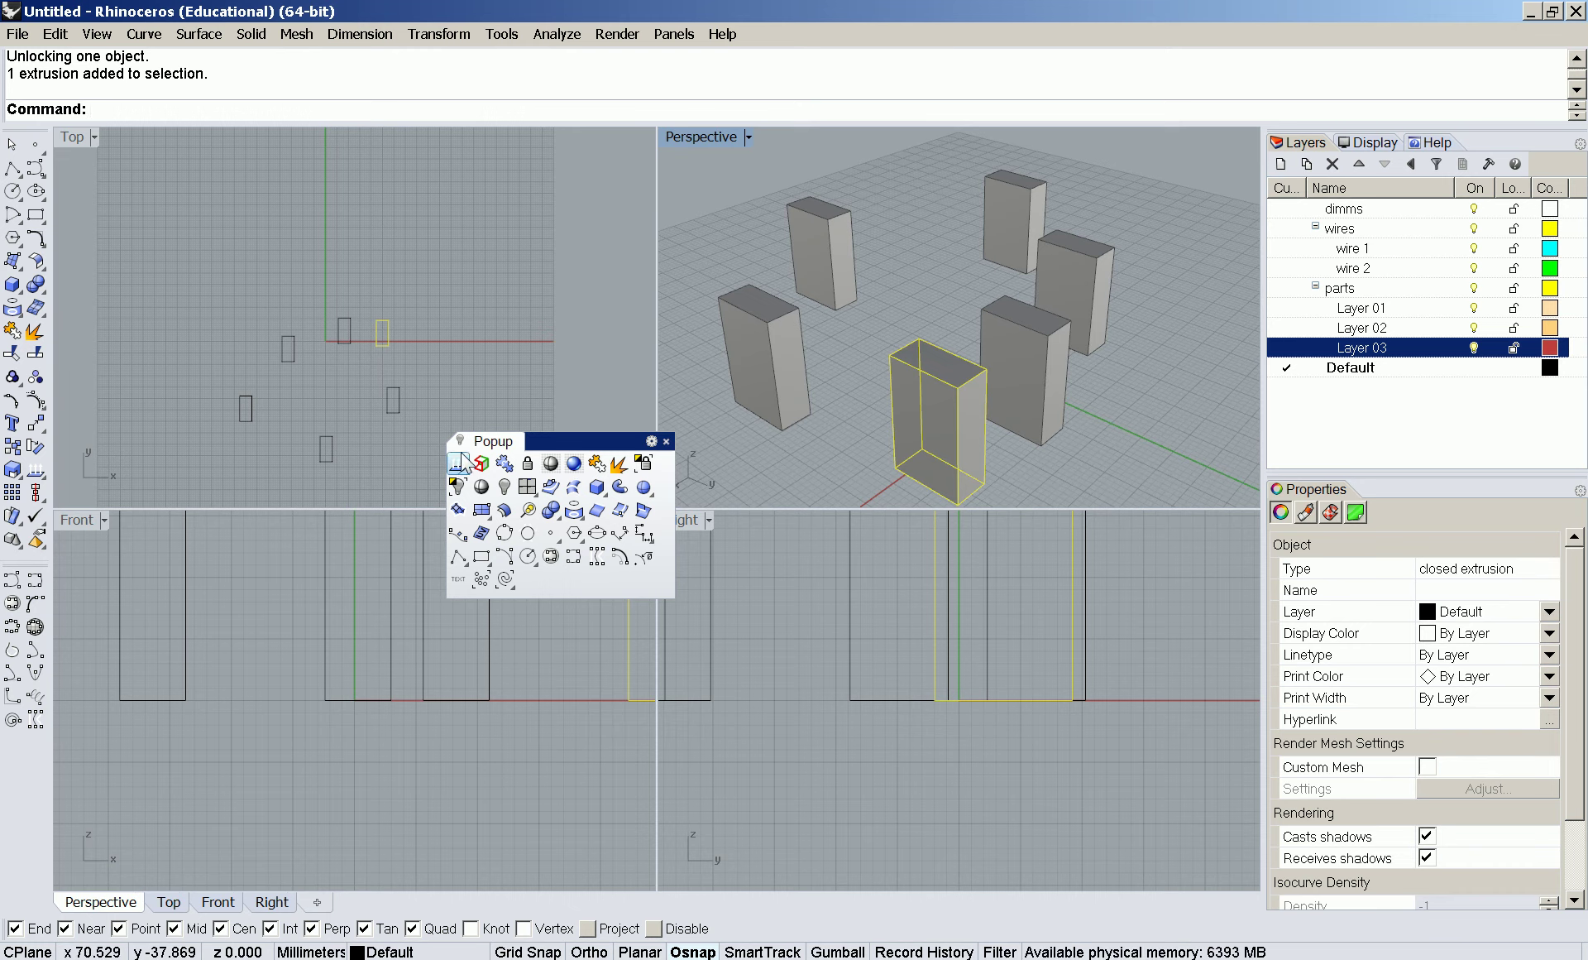
pyautogui.click(459, 488)
pyautogui.moveTo(911, 369); pyautogui.dragTo(914, 347, button='right')
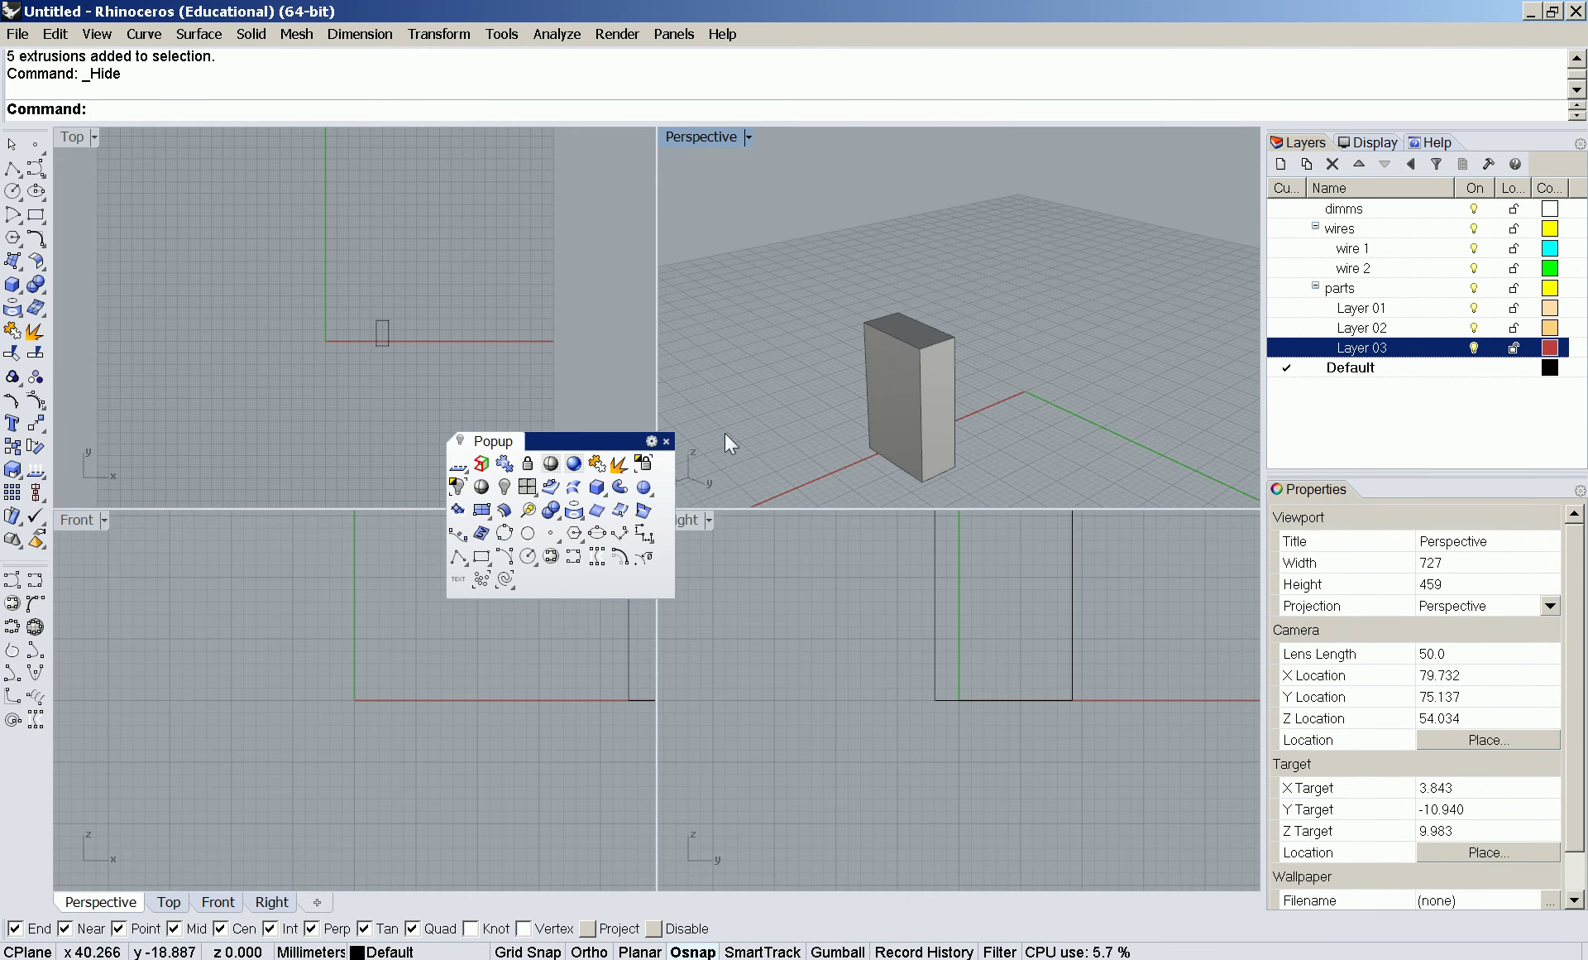
pyautogui.hotkey('ctrl', 'z')
pyautogui.moveTo(895, 369); pyautogui.dragTo(869, 356, button='right')
# - Close the floating Popup toolbar and test calling it up at the pointer in the Top viewport
pyautogui.moveTo(598, 442); pyautogui.dragTo(759, 371)
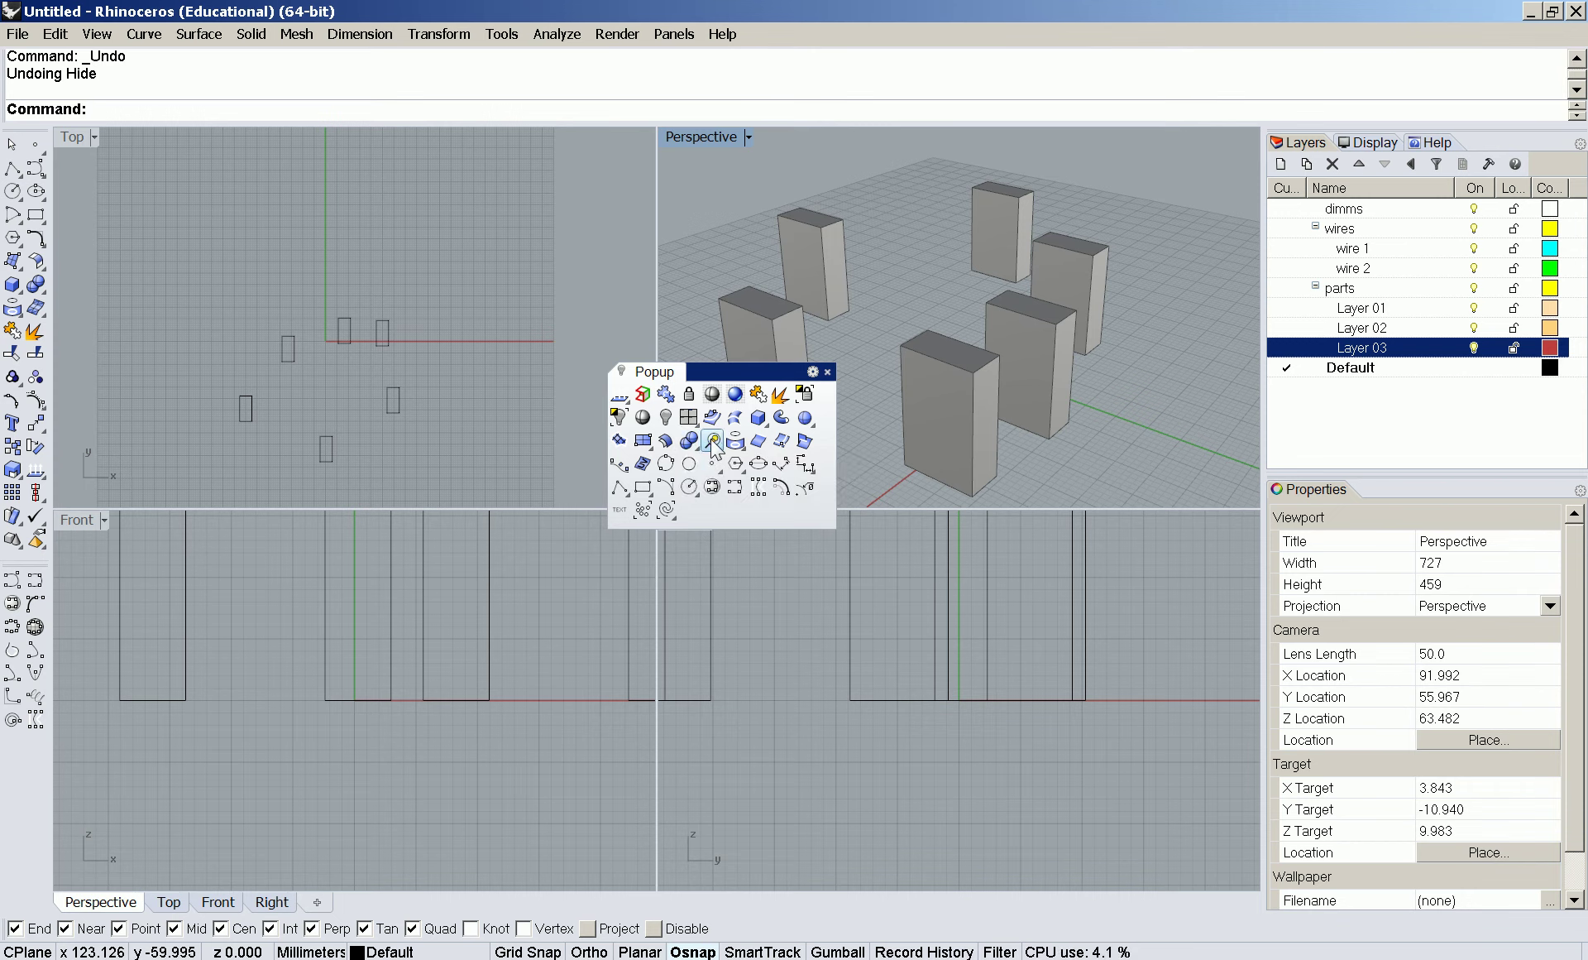
pyautogui.moveTo(761, 370); pyautogui.dragTo(650, 393)
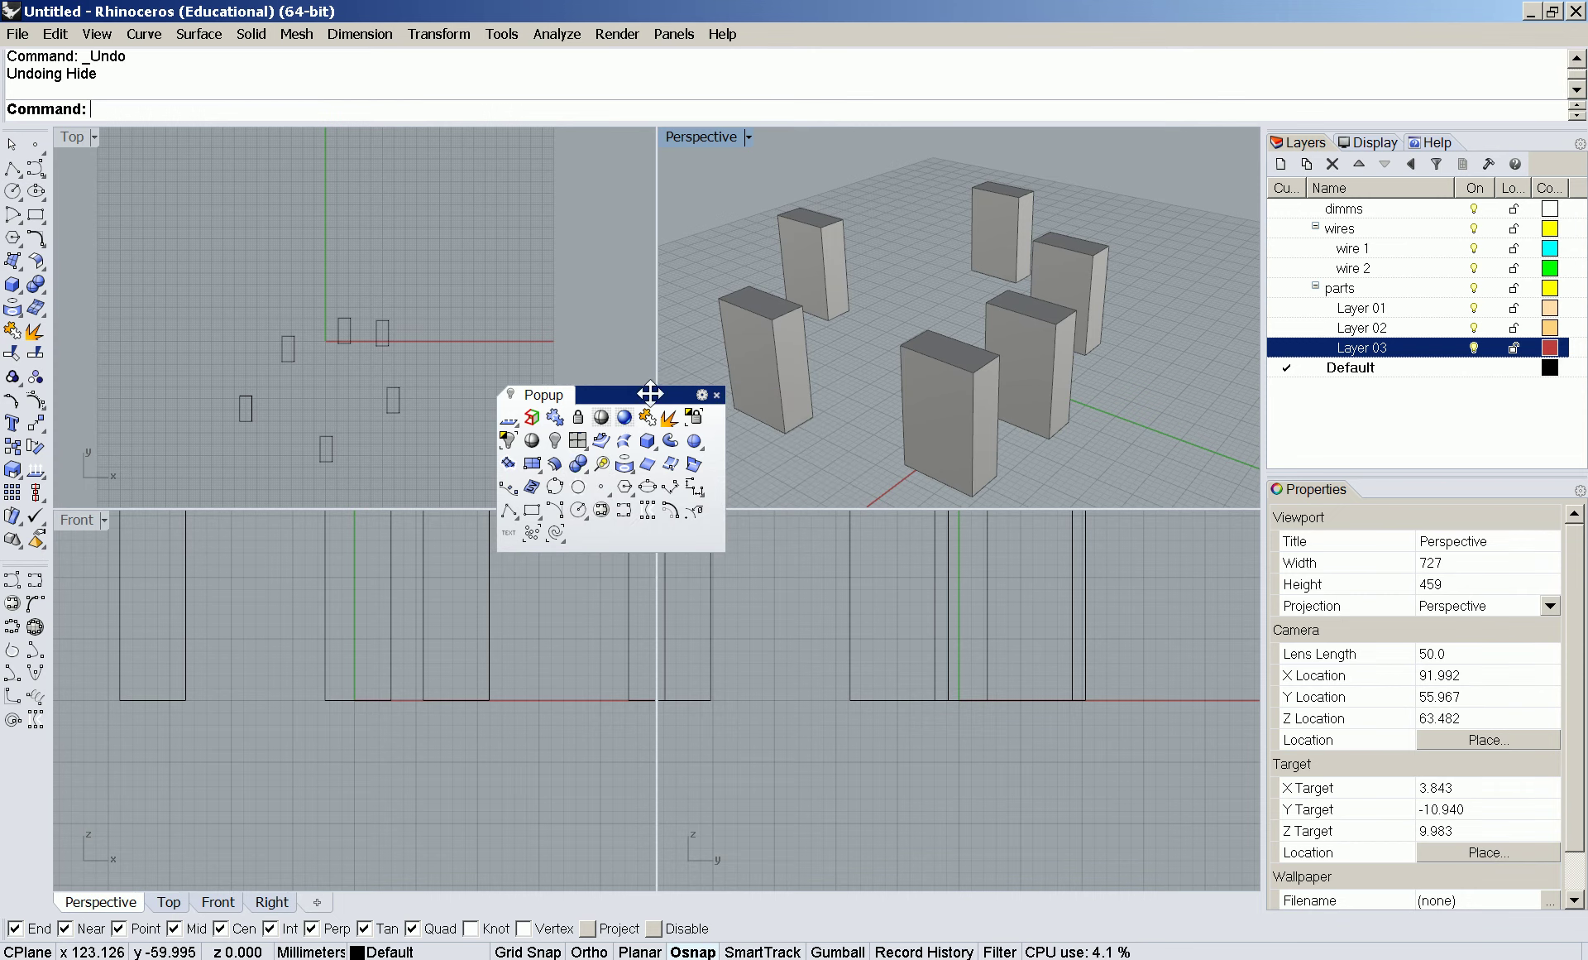
pyautogui.click(717, 395)
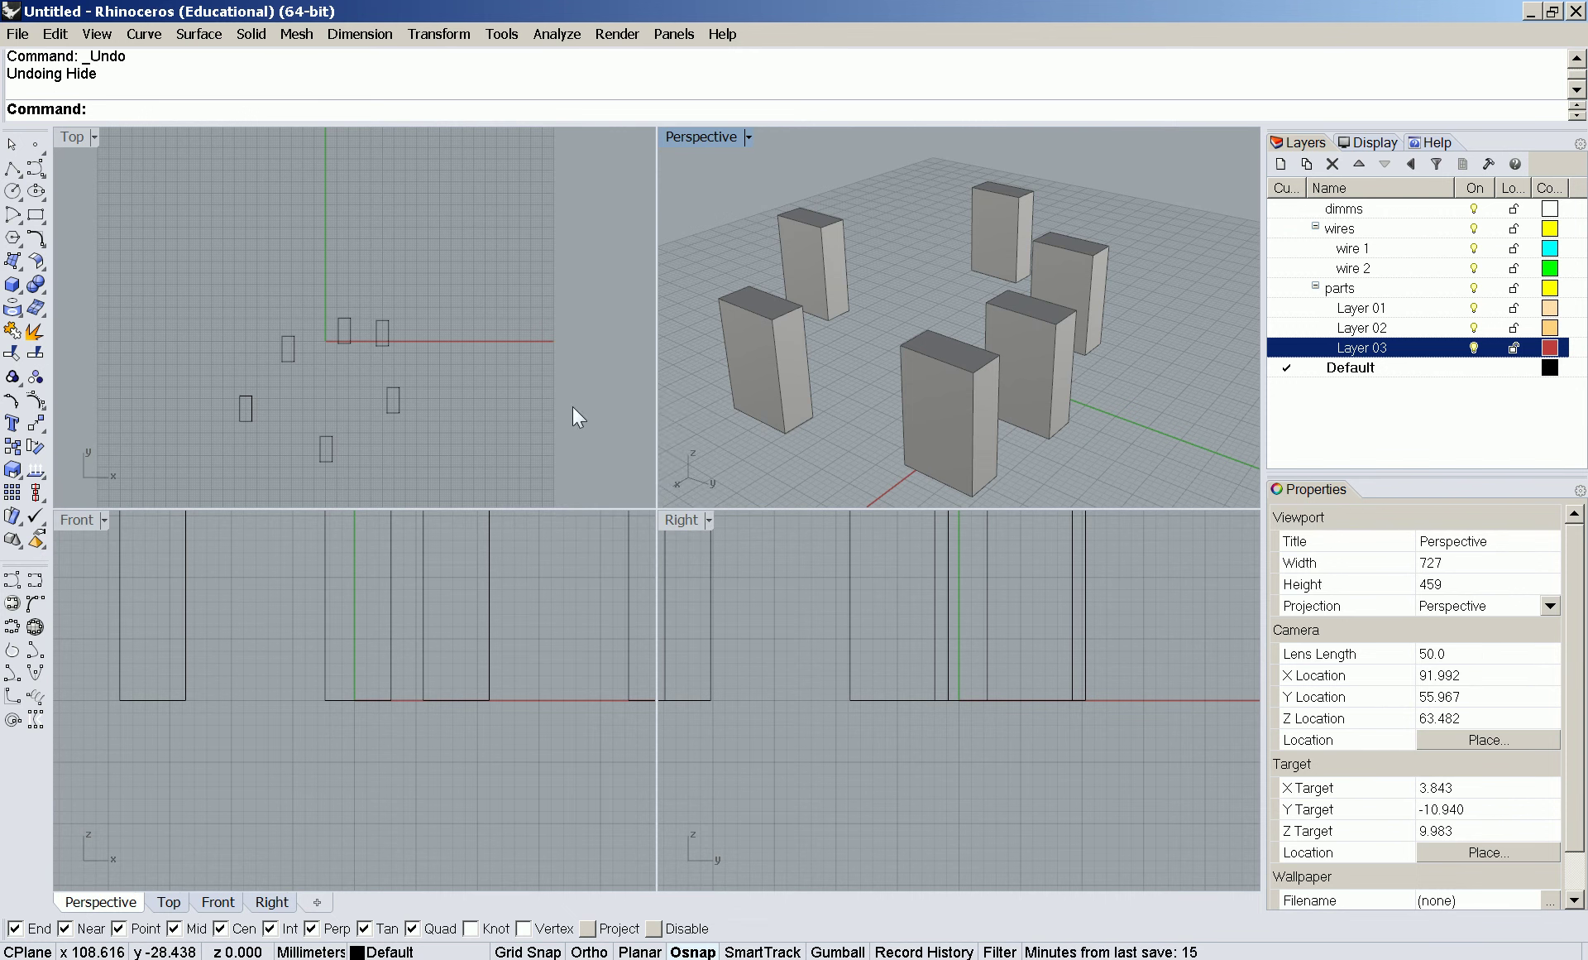
pyautogui.middleClick(573, 407)
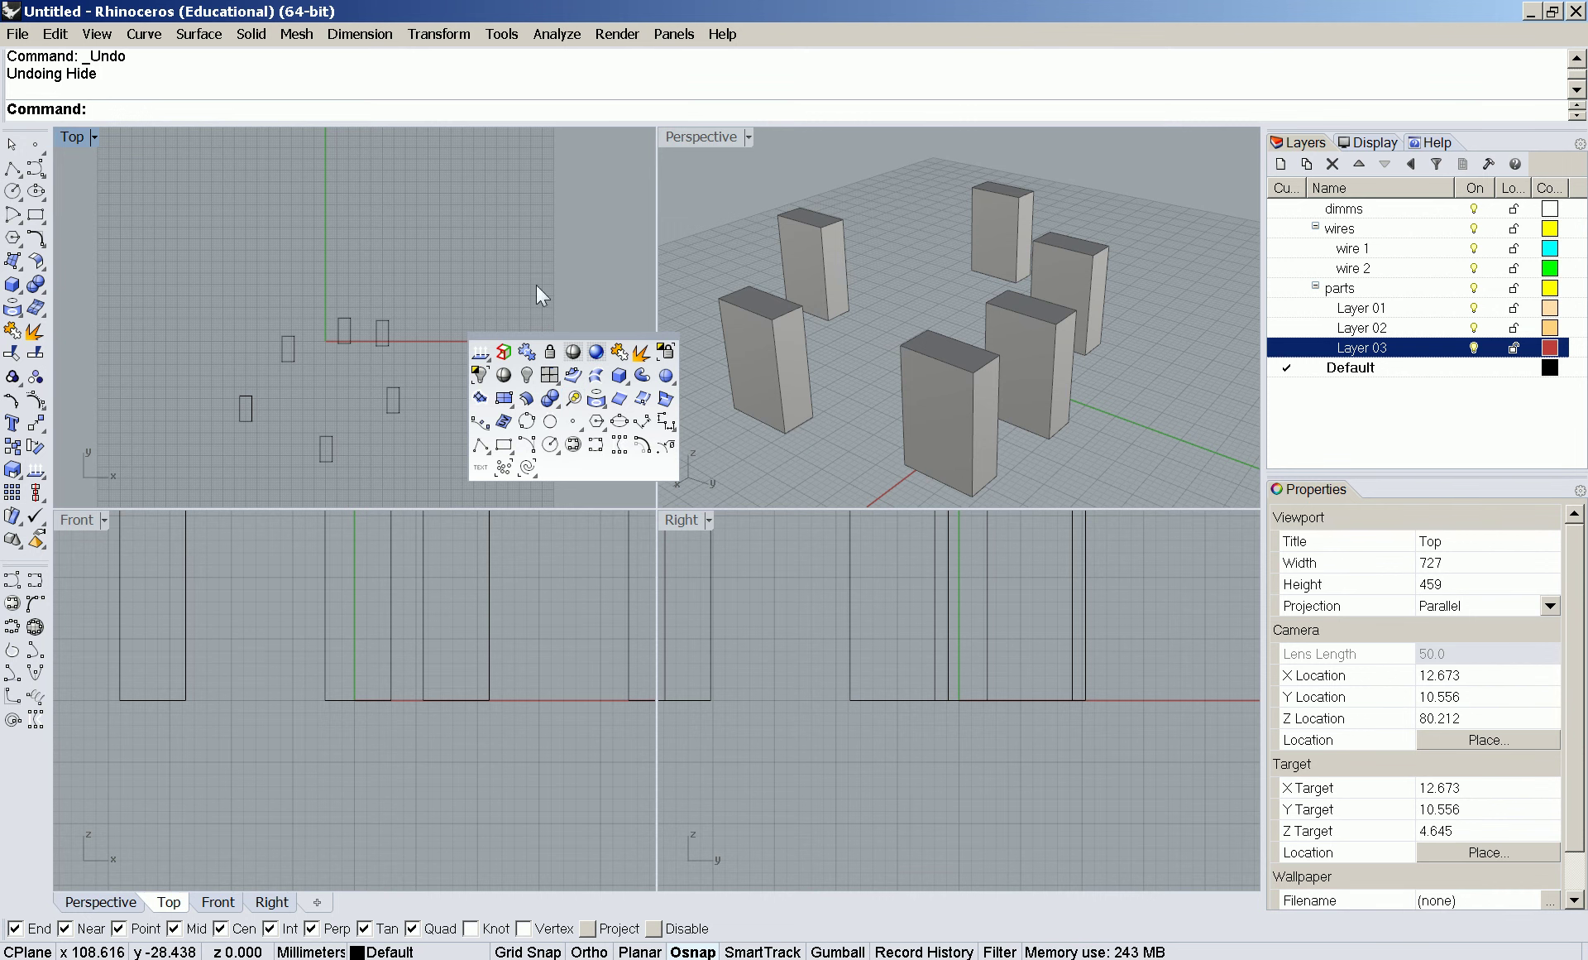
pyautogui.middleClick(559, 280)
pyautogui.middleClick(564, 413)
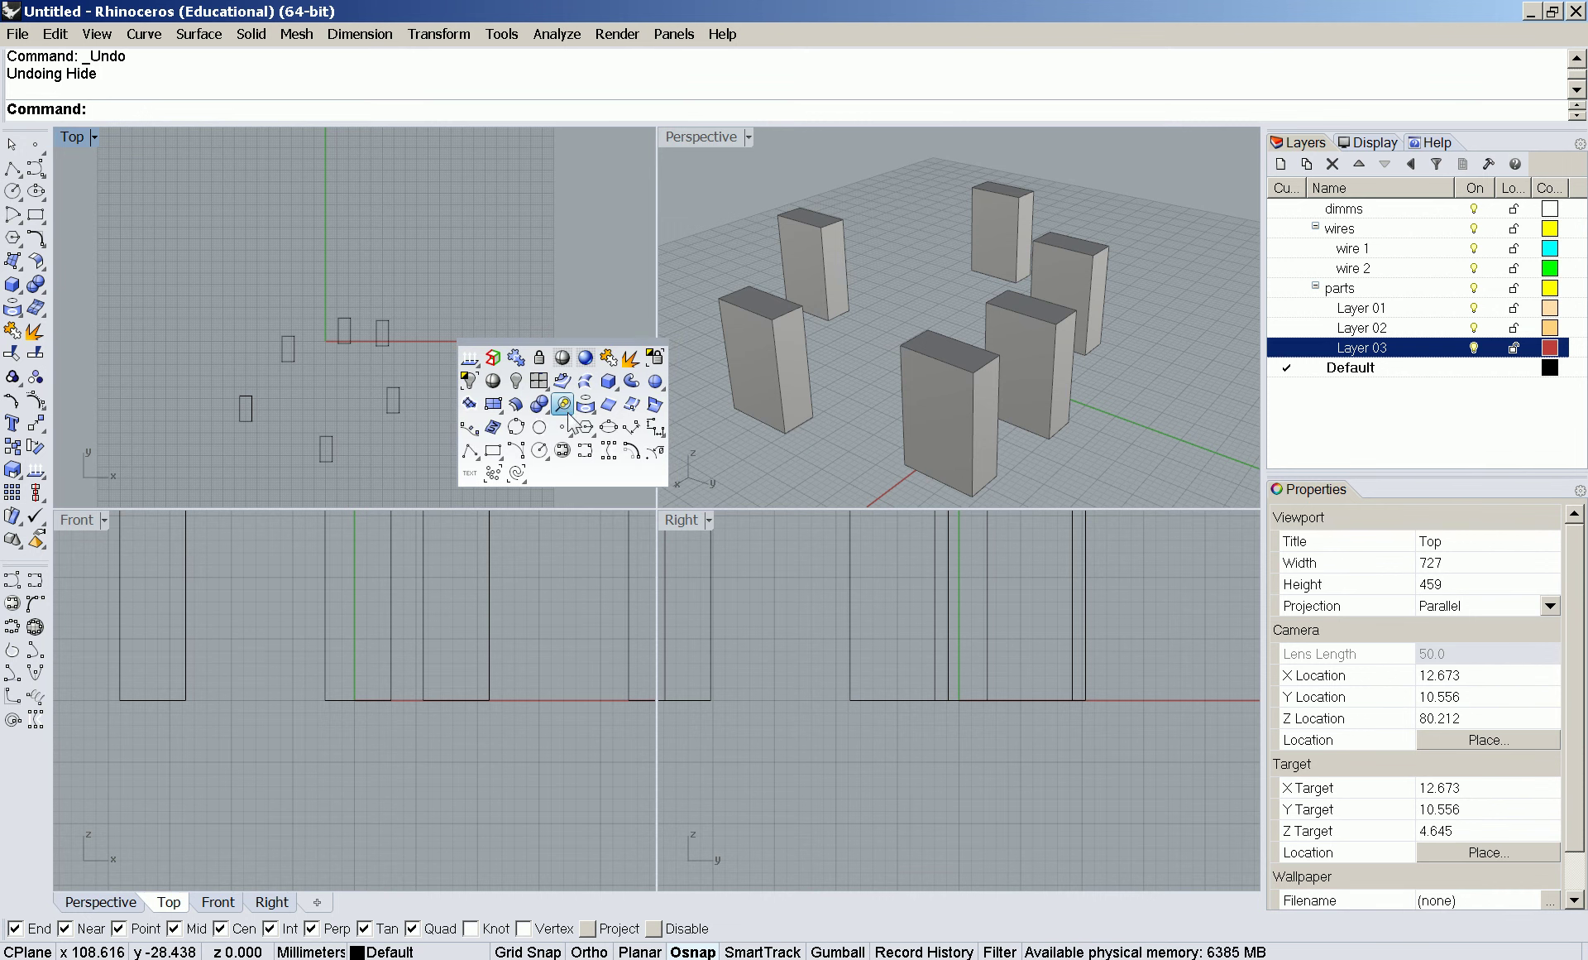
# - Rearrange the Popup toolbar with the invert-selection hide and lock buttons either side of zoom and the Hide button beside the four-view button, and close it
pyautogui.moveTo(601, 342)
pyautogui.moveTo(600, 342); pyautogui.dragTo(561, 405)
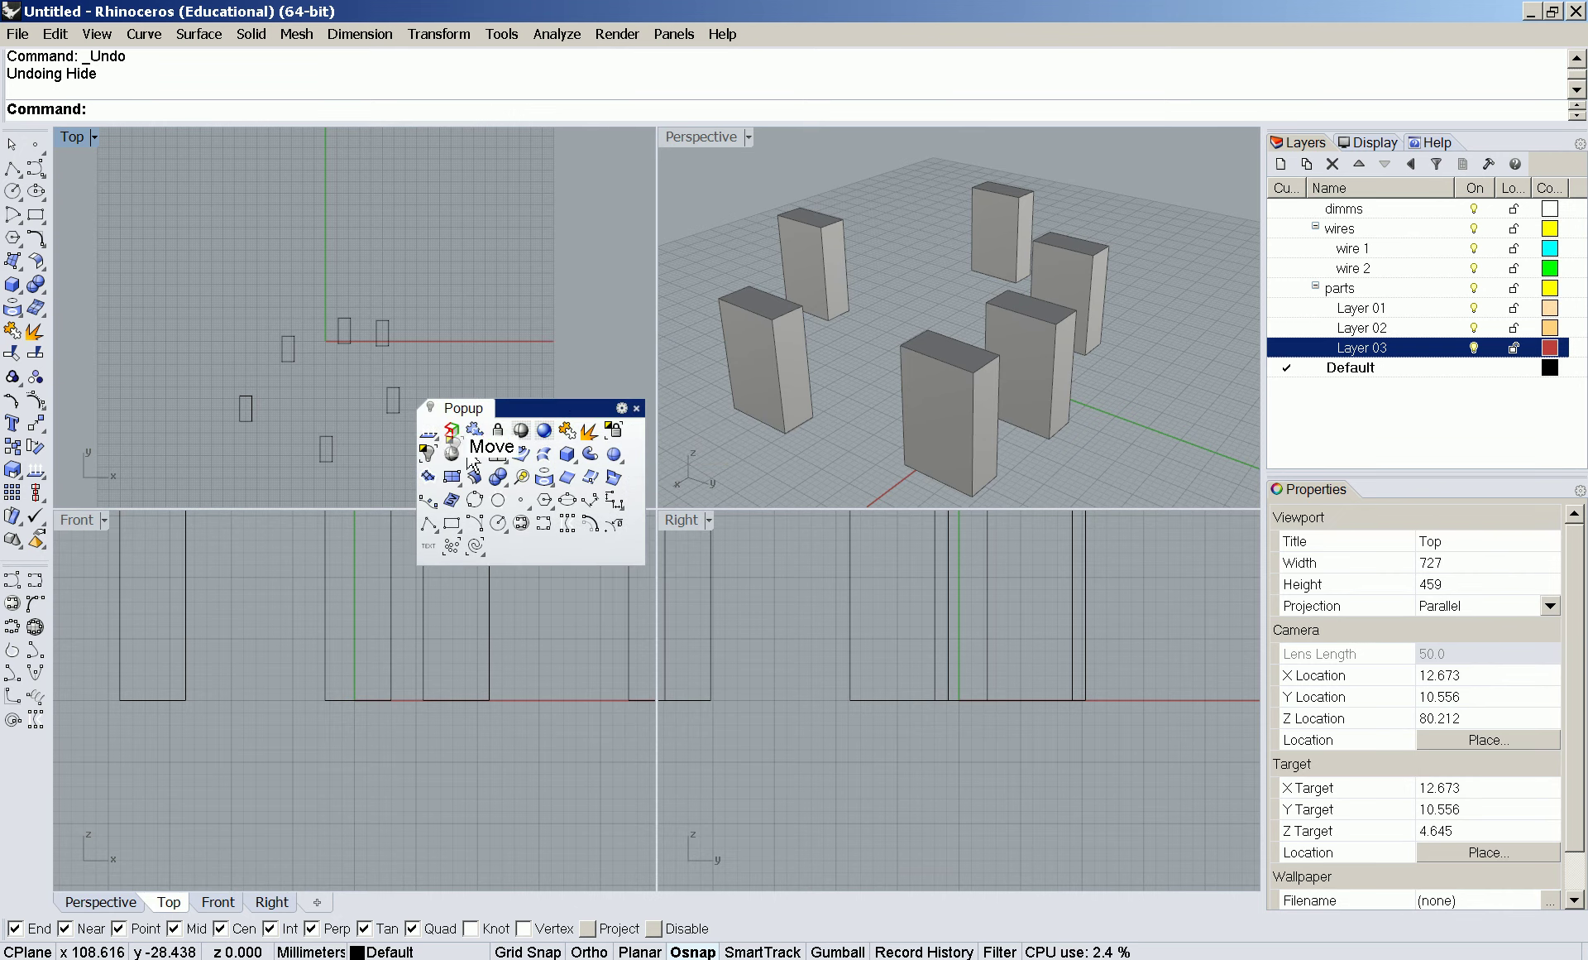
pyautogui.moveTo(474, 452)
pyautogui.keyDown('shift'); pyautogui.mouseDown()
pyautogui.moveTo(571, 447)
pyautogui.moveTo(526, 496)
pyautogui.moveTo(468, 478)
pyautogui.mouseUp(); pyautogui.keyUp('shift')
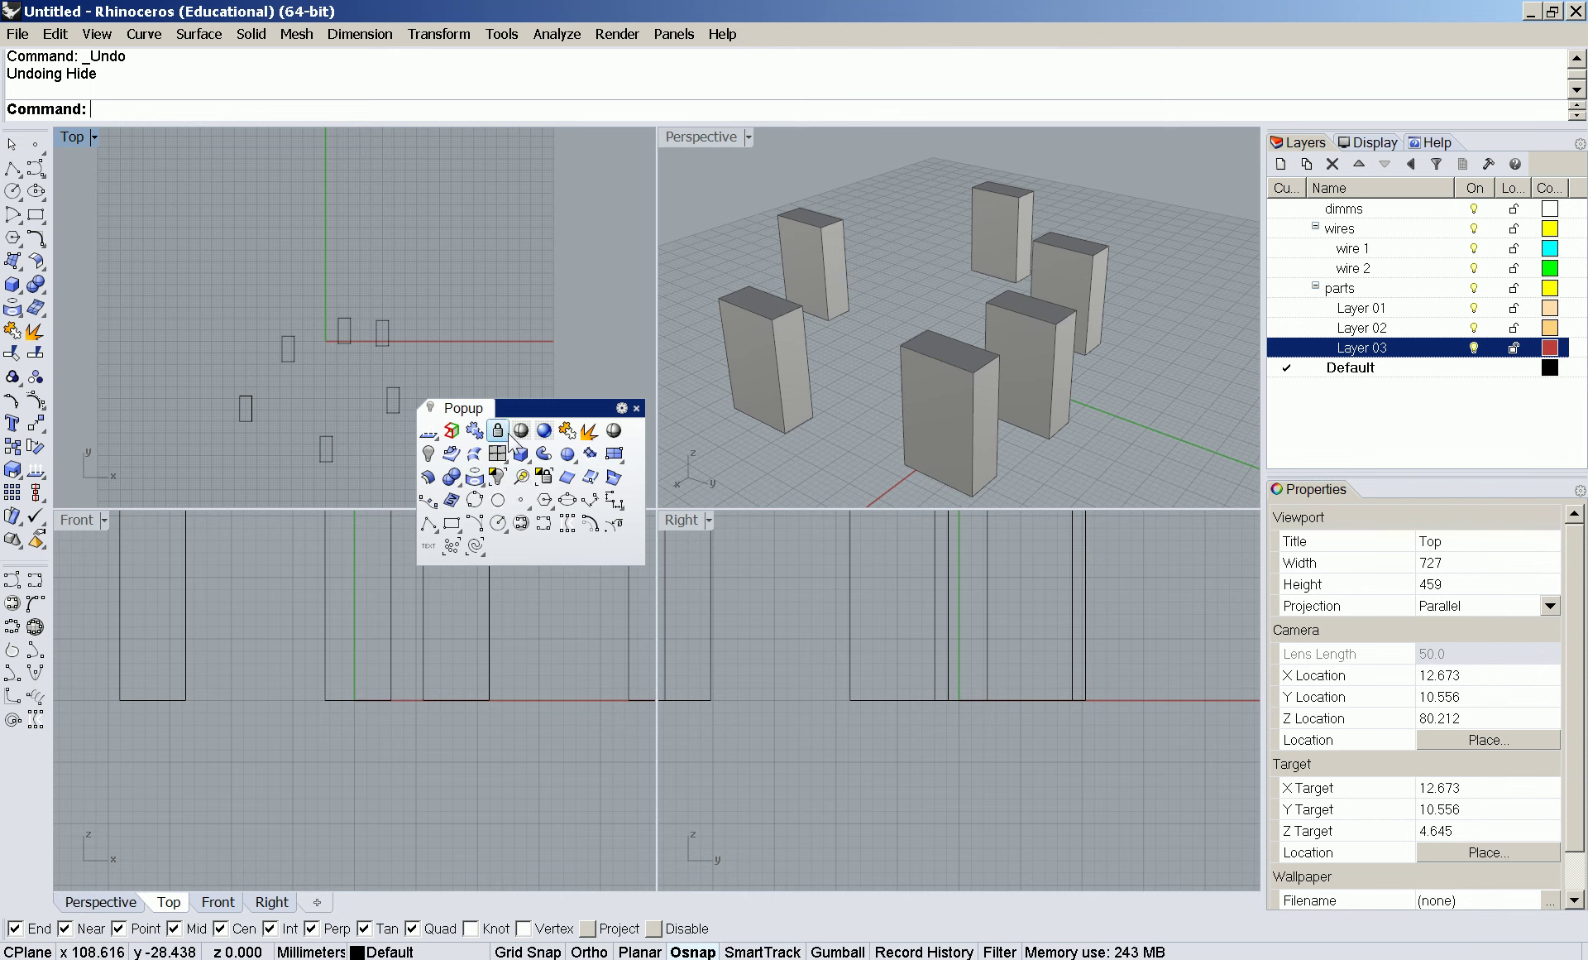
pyautogui.keyDown('shift'); pyautogui.moveTo(428, 453); pyautogui.dragTo(532, 454); pyautogui.keyUp('shift')
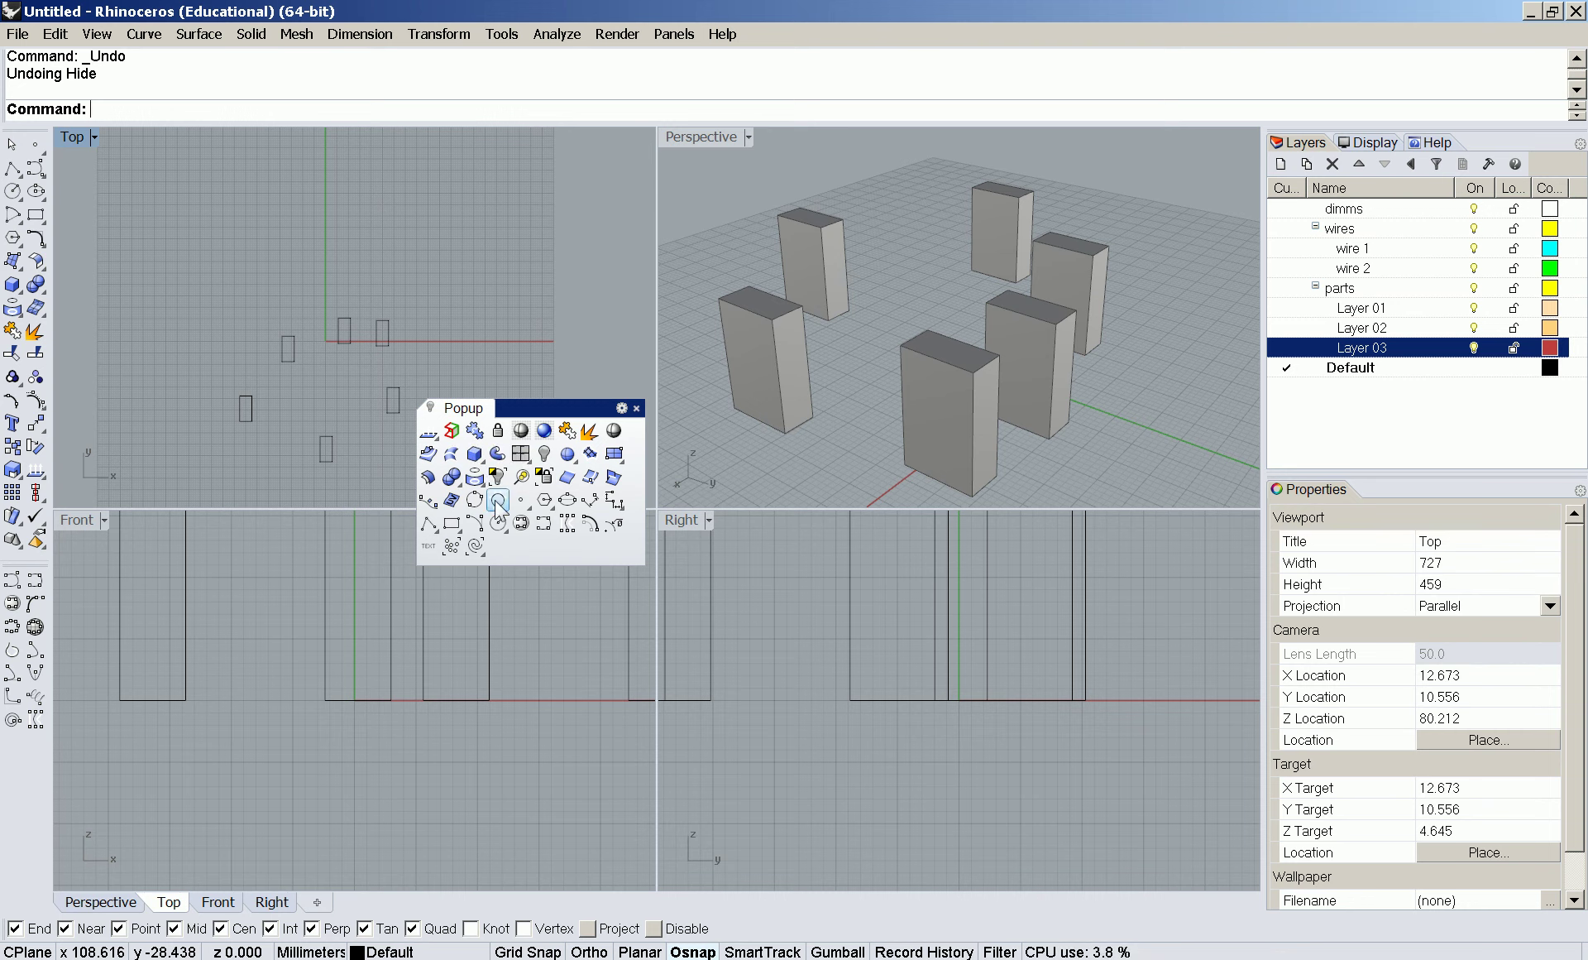
pyautogui.click(636, 409)
# - Select the far box and zoom all four viewports to it with the popup's zoom tool
pyautogui.moveTo(869, 356); pyautogui.dragTo(965, 409, button='right')
pyautogui.click(1043, 217)
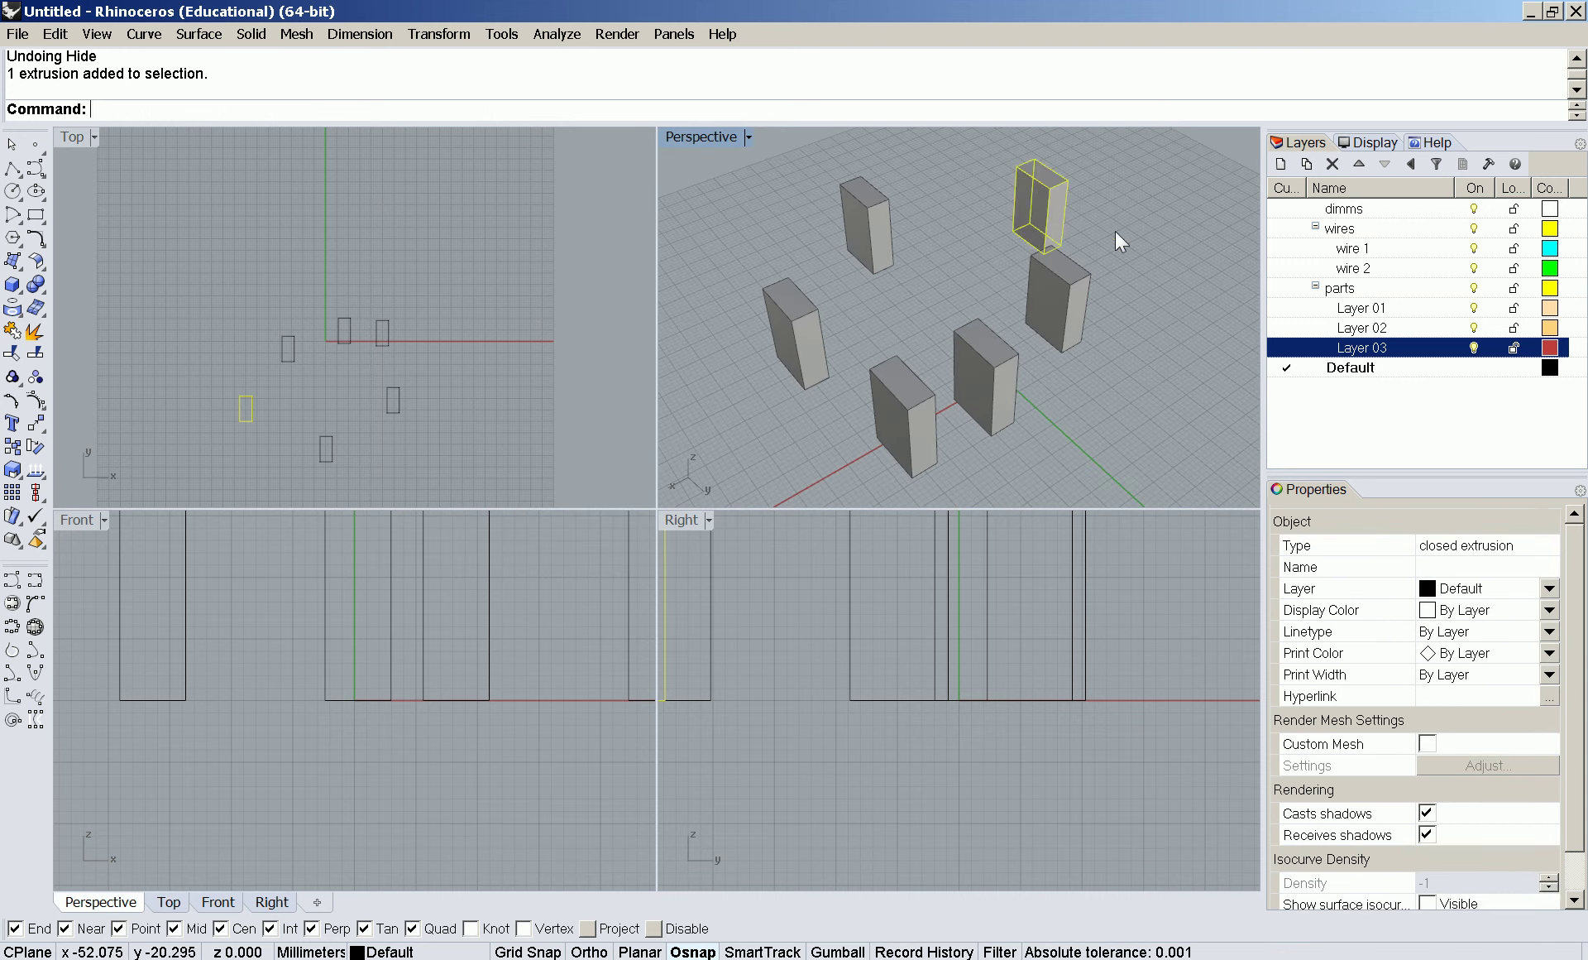
pyautogui.keyDown('shift'); pyautogui.moveTo(1115, 231); pyautogui.dragTo(776, 359, button='right'); pyautogui.keyUp('shift')
pyautogui.scroll(-10, 414, 422)
pyautogui.scroll(-10, 893, 561)
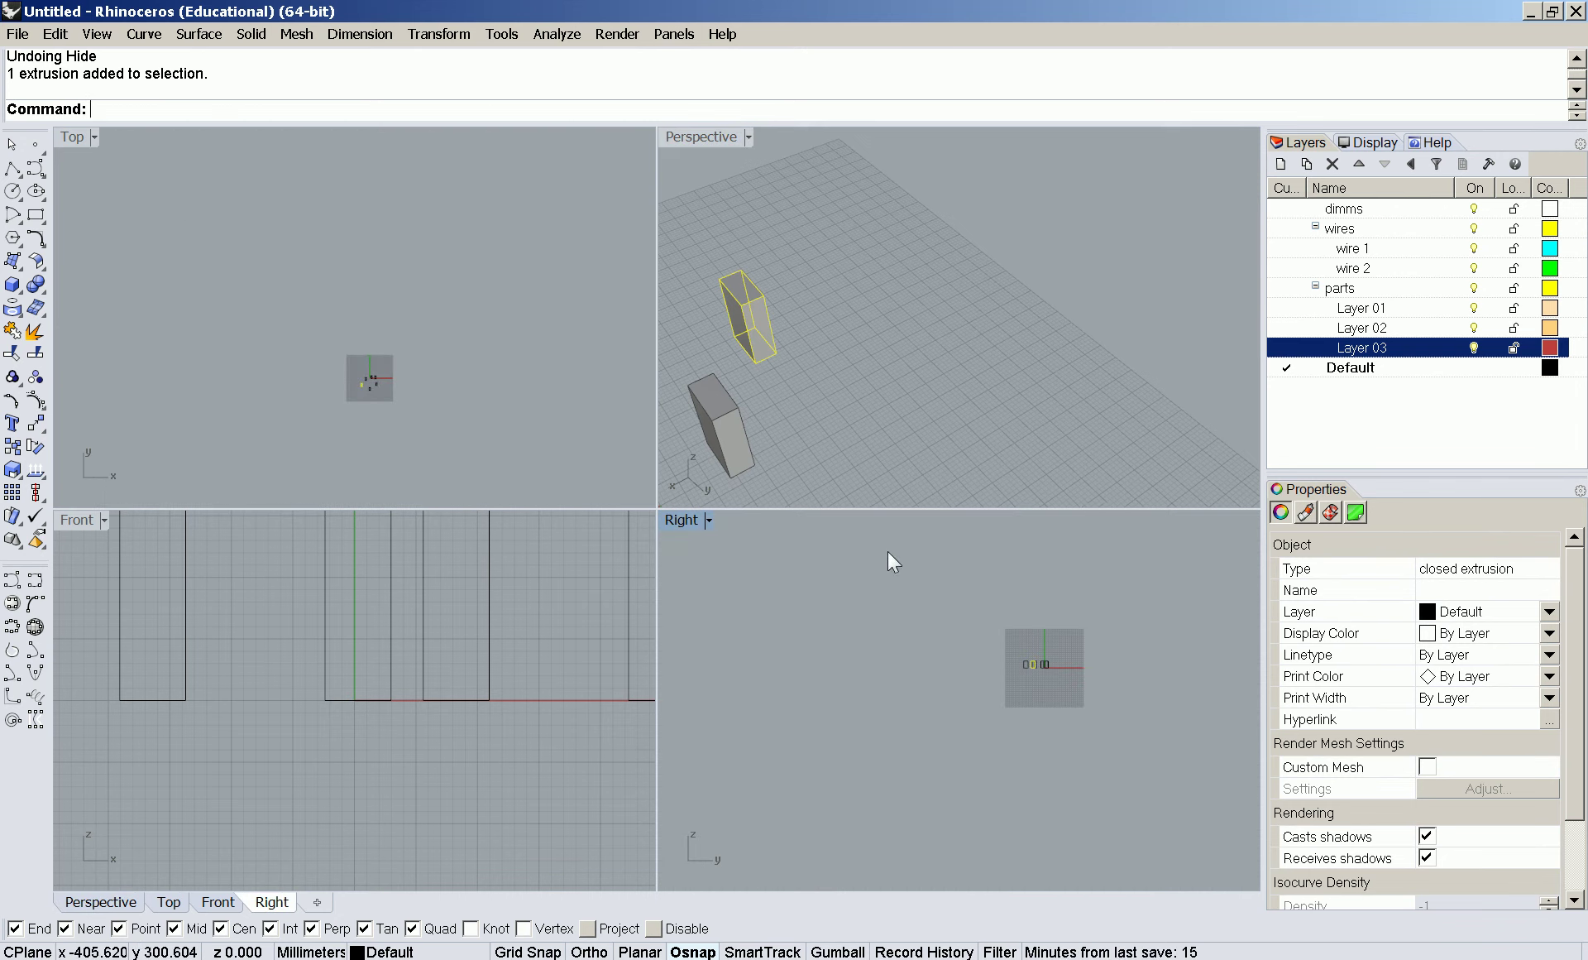
pyautogui.moveTo(1109, 571); pyautogui.dragTo(831, 631, button='right')
pyautogui.scroll(-10, 445, 644)
pyautogui.moveTo(482, 737); pyautogui.dragTo(244, 859, button='right')
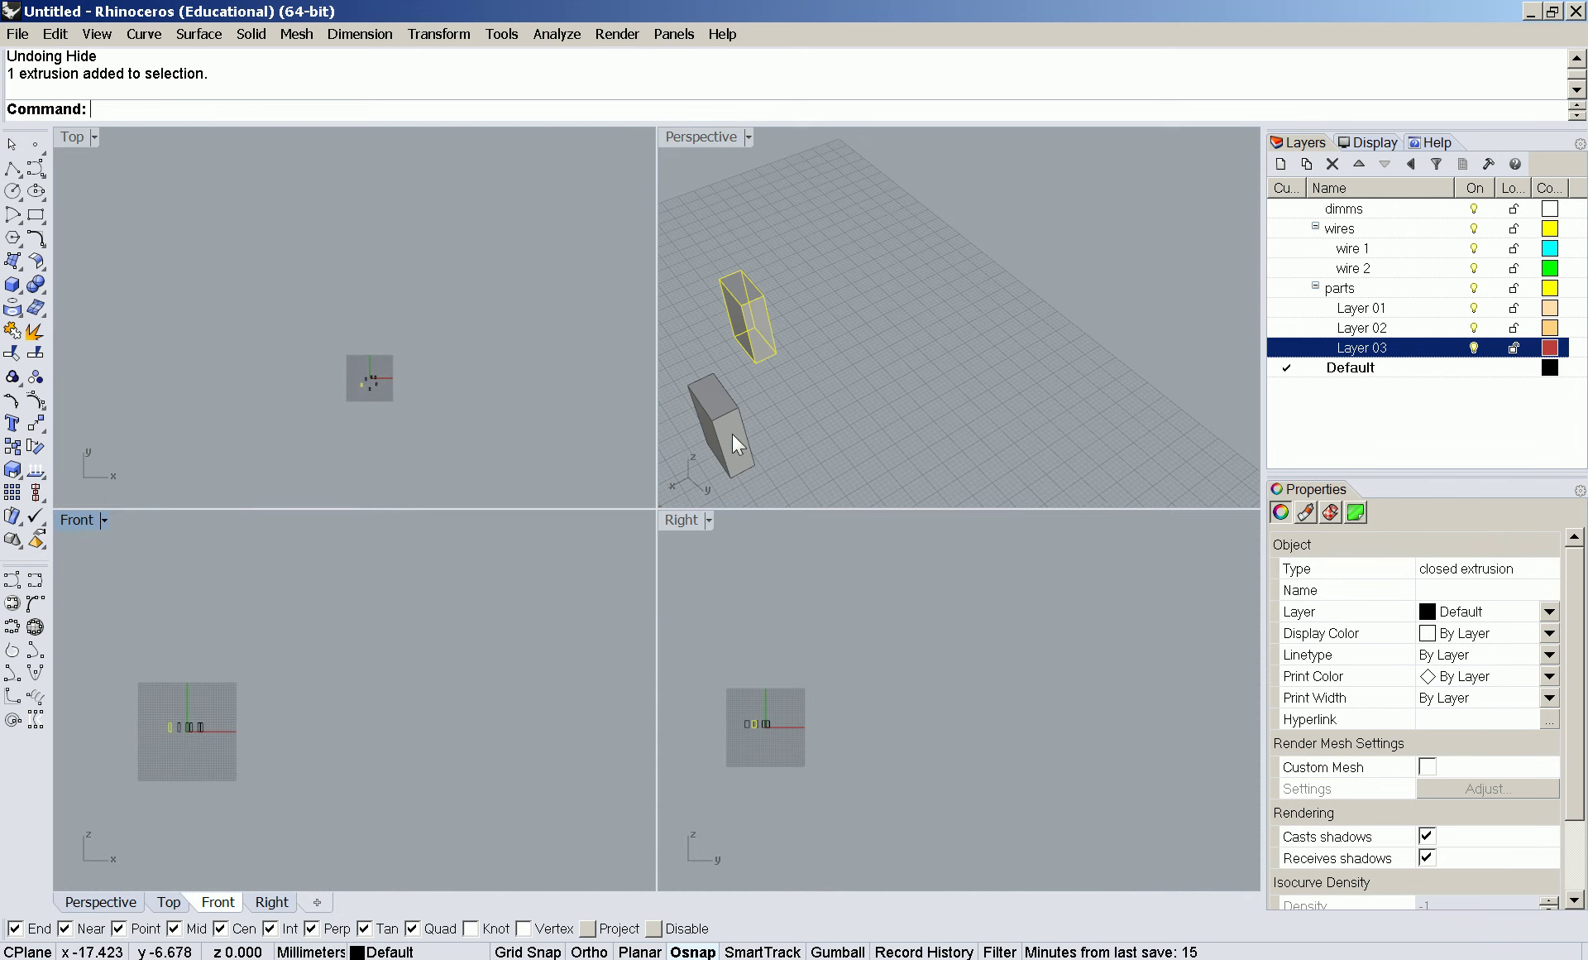
pyautogui.moveTo(801, 326)
pyautogui.mouseDown(button='right')
pyautogui.moveTo(941, 262)
pyautogui.moveTo(916, 255)
pyautogui.moveTo(777, 365)
pyautogui.moveTo(811, 302)
pyautogui.mouseUp(button='right')
pyautogui.scroll(5, 847, 308)
pyautogui.middleClick(810, 302)
pyautogui.click(826, 286)
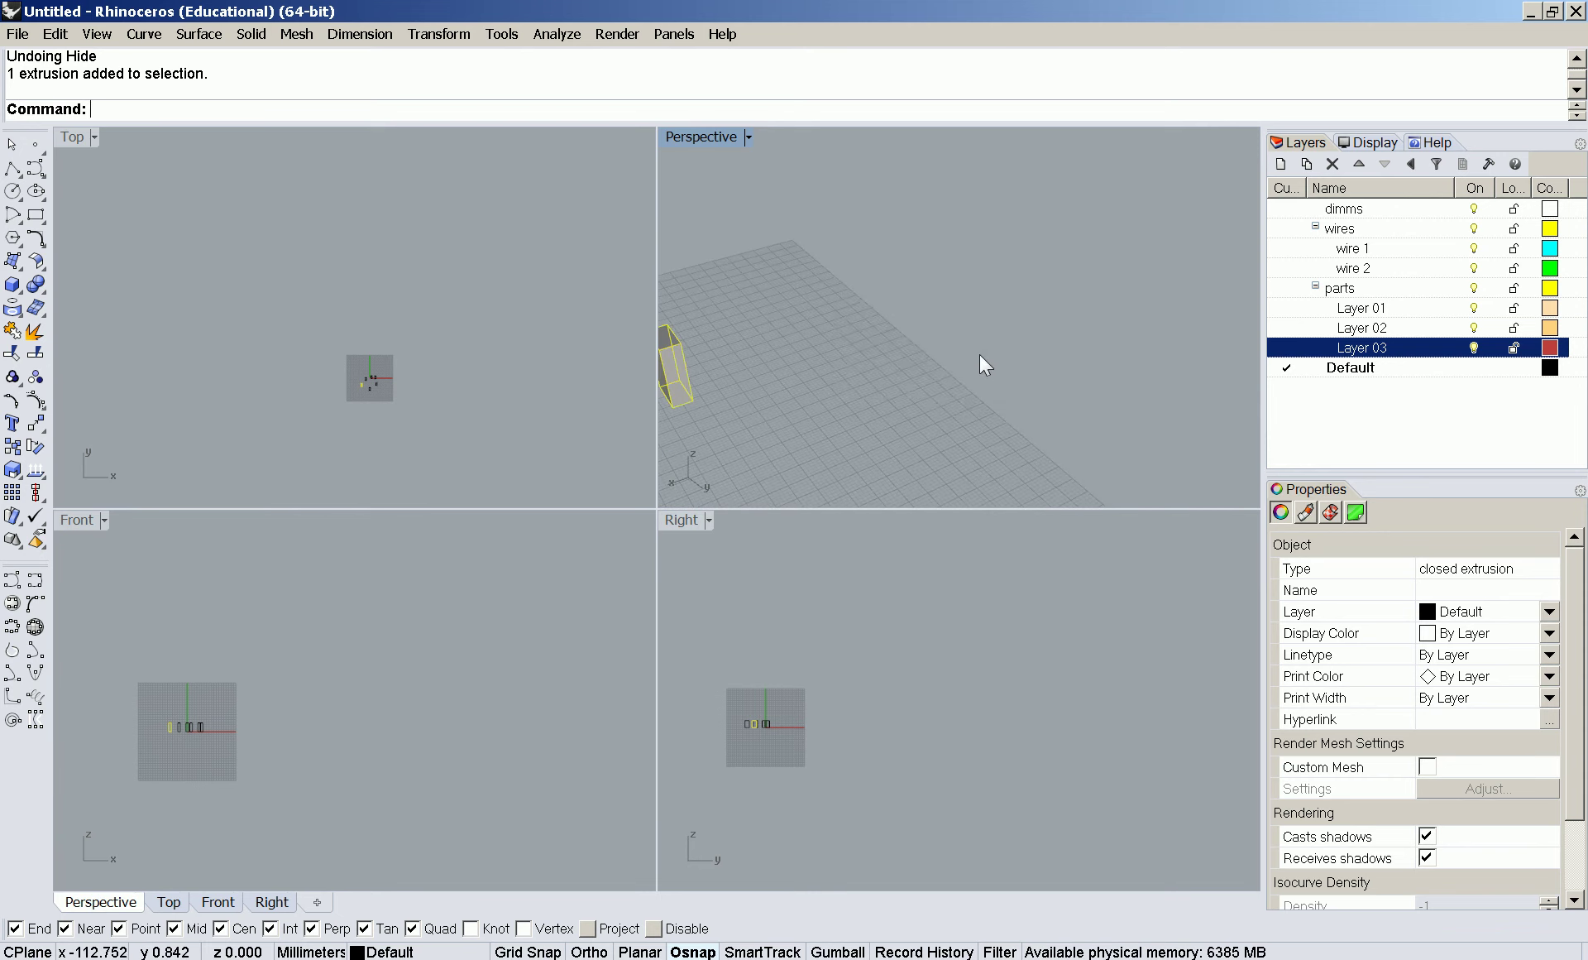
pyautogui.middleClick(951, 328)
pyautogui.click(950, 318)
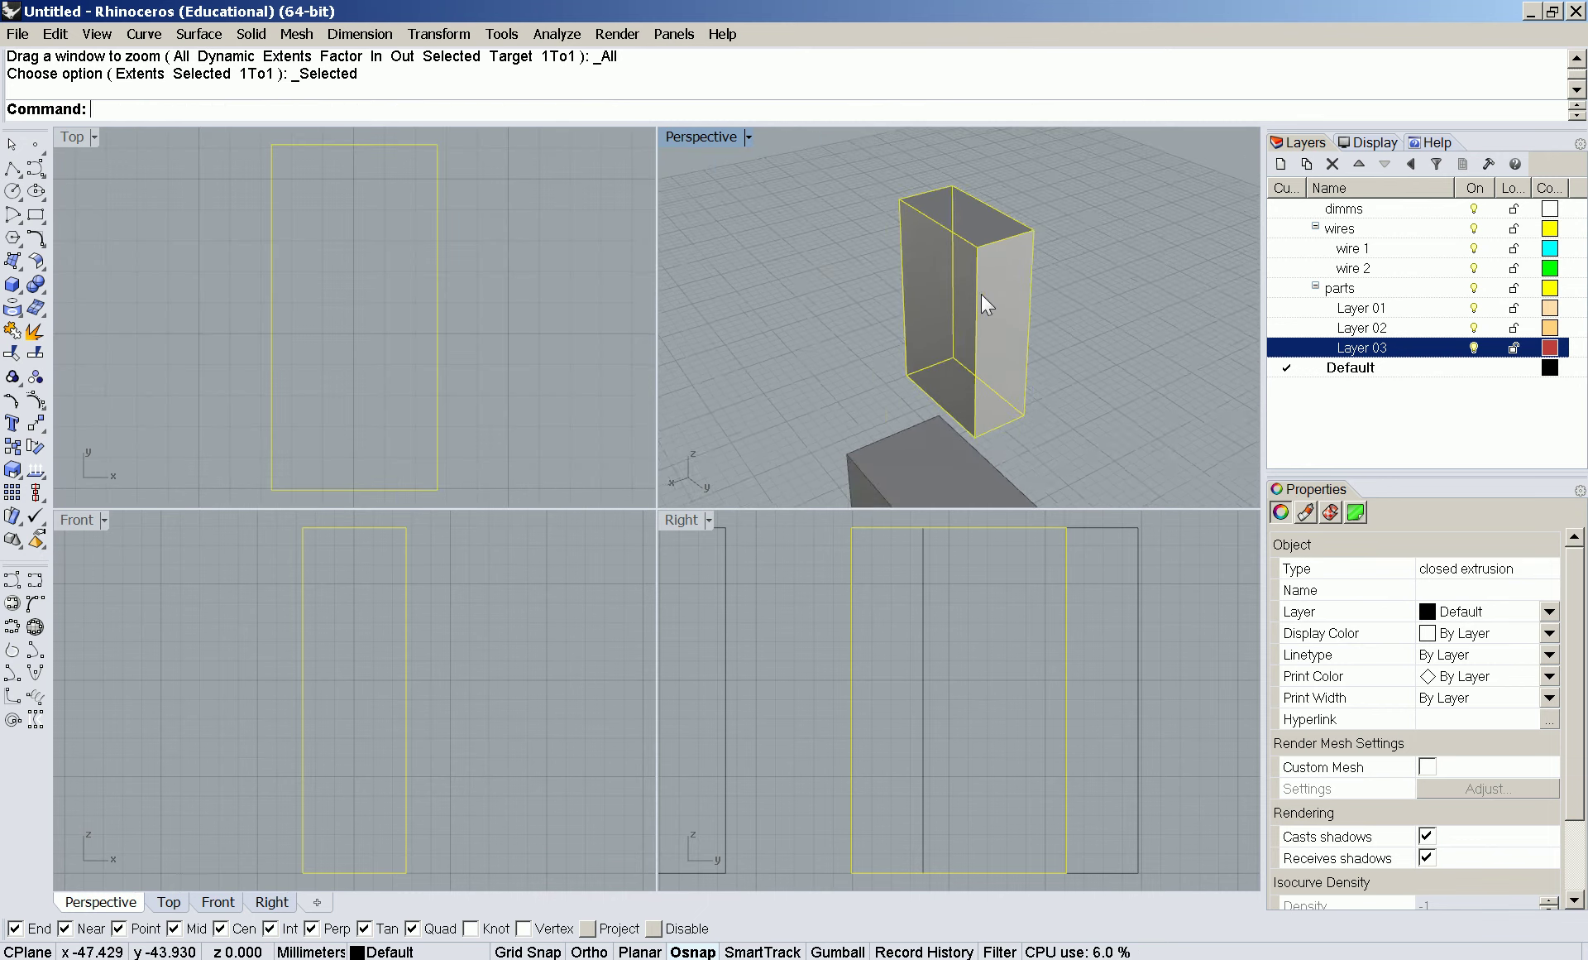
# - Select a different box and zoom all viewports to the new selection
pyautogui.scroll(-8, 821, 304)
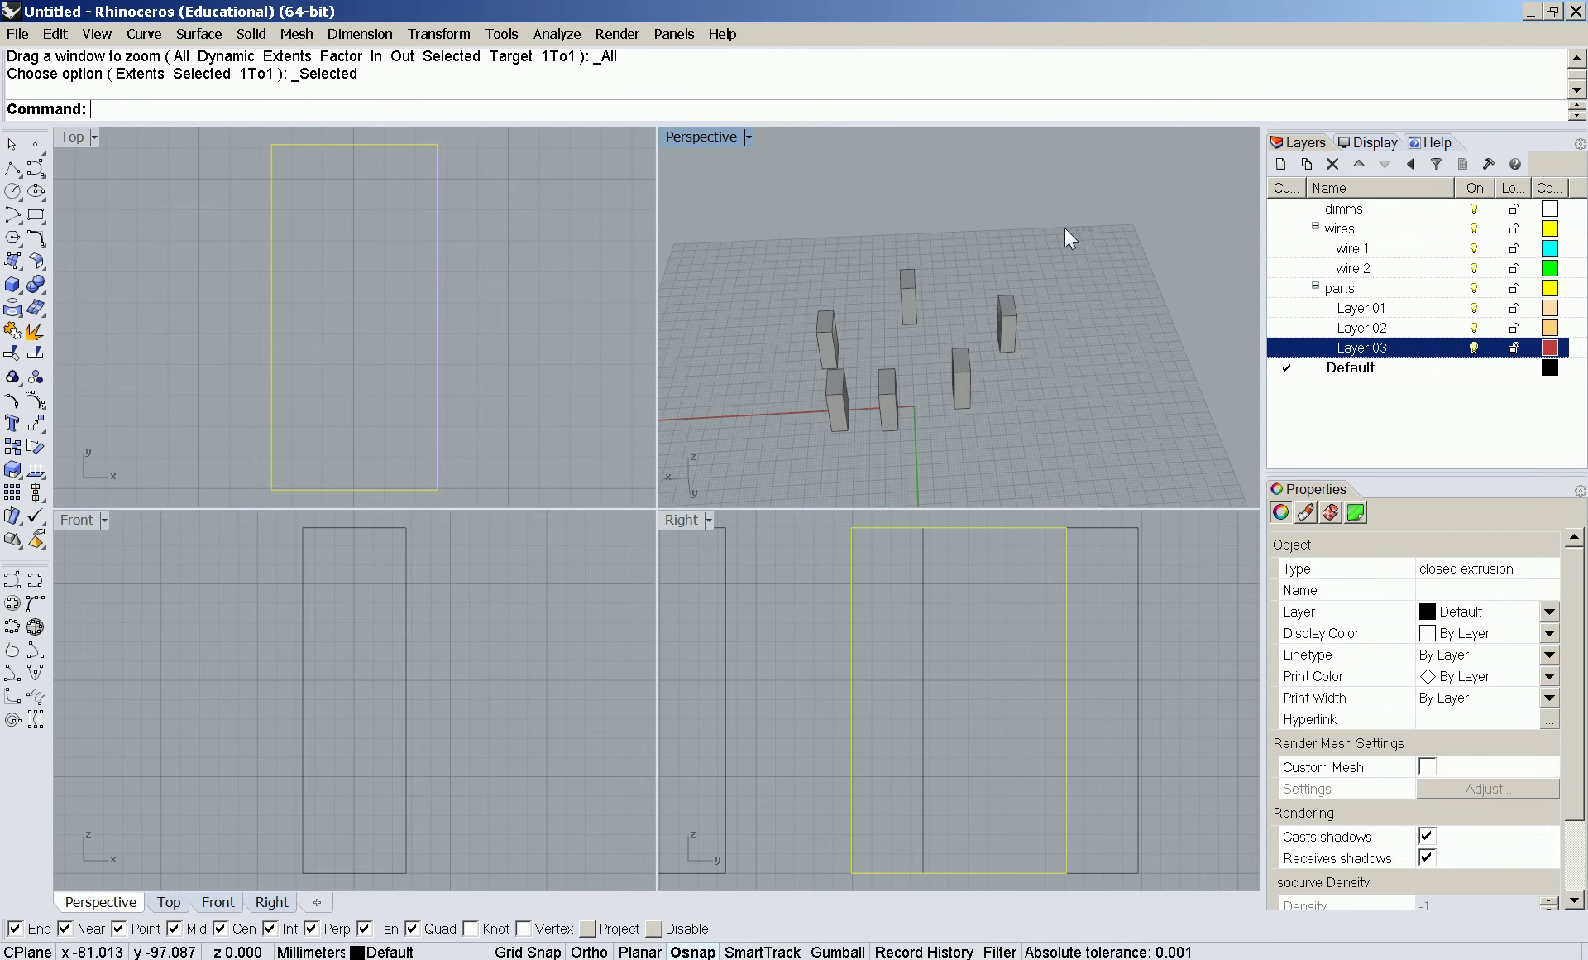
pyautogui.keyDown('shift'); pyautogui.click(910, 286); pyautogui.keyUp('shift')
pyautogui.click(824, 330)
pyautogui.middleClick(838, 302)
pyautogui.click(831, 302)
pyautogui.moveTo(835, 286); pyautogui.dragTo(915, 323, button='right')
# - Repeat the zoom to the selected box twice from different Perspective view angles
pyautogui.scroll(-6, 1001, 340)
pyautogui.middleClick(980, 339)
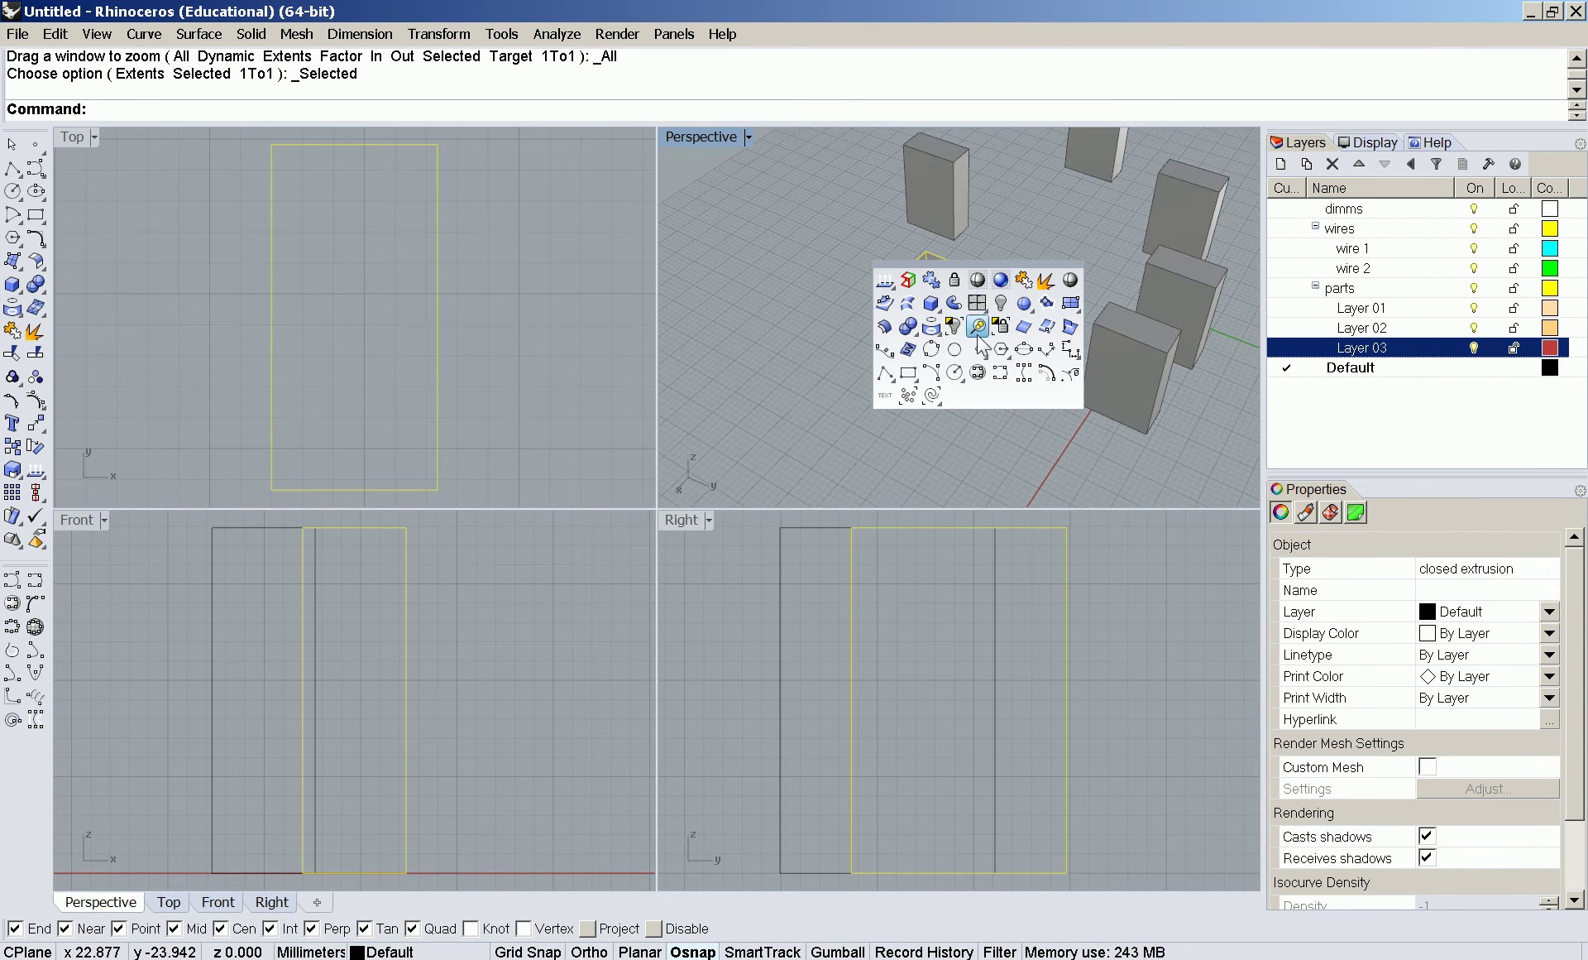
pyautogui.click(978, 304)
pyautogui.moveTo(951, 337); pyautogui.dragTo(1021, 372, button='right')
pyautogui.middleClick(992, 395)
pyautogui.click(989, 366)
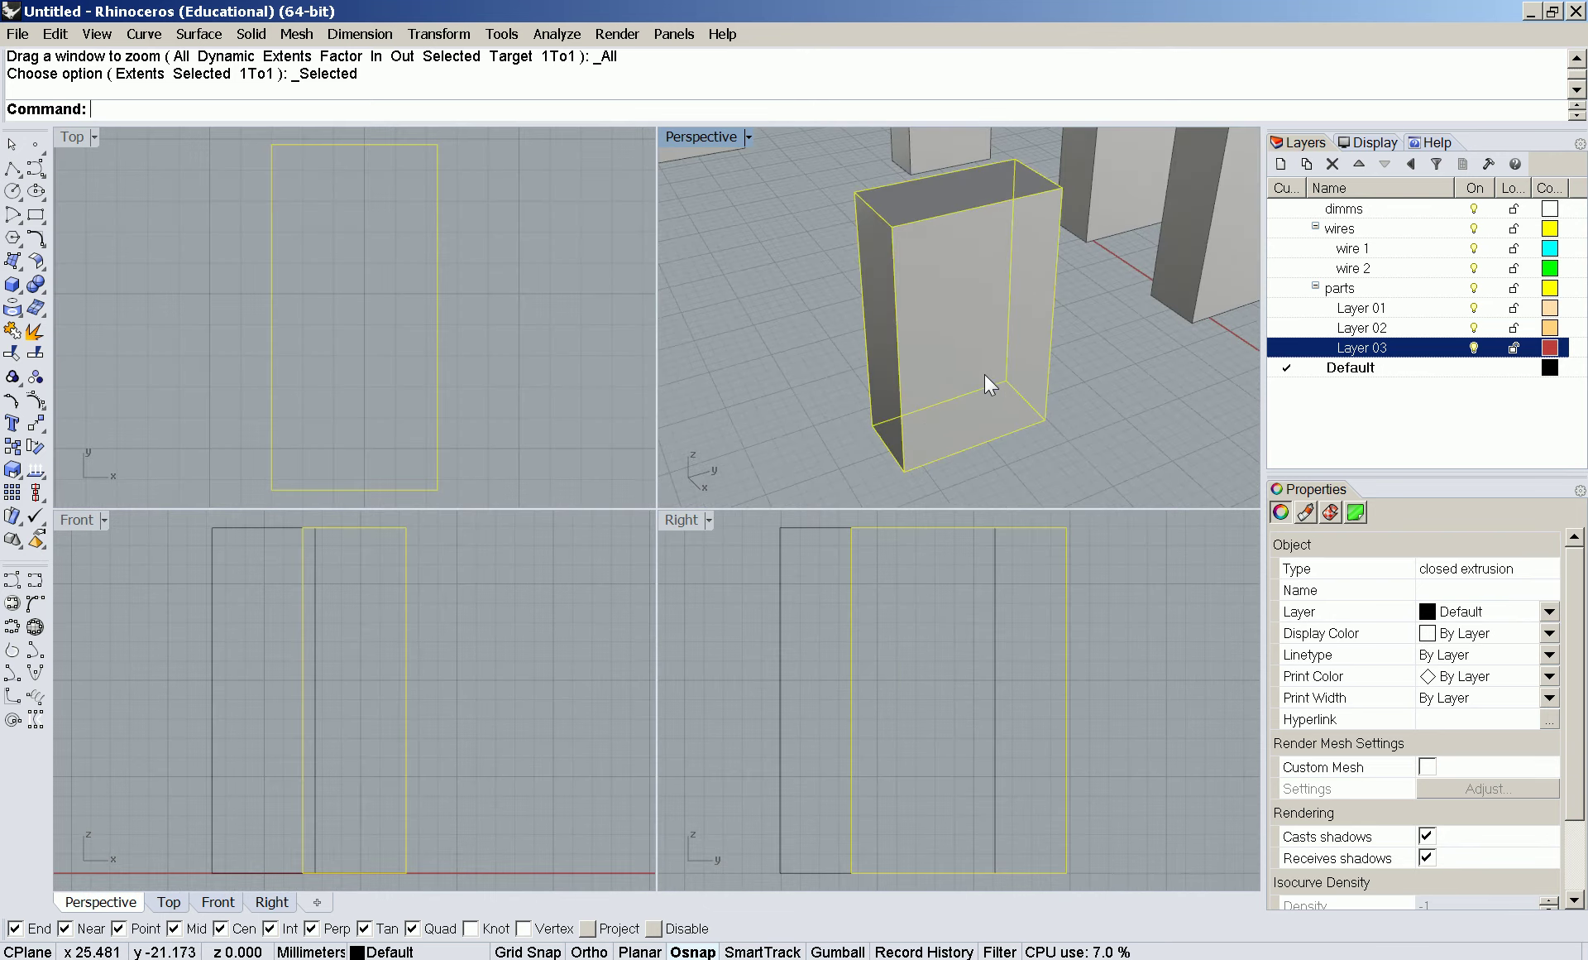
# - Select all six boxes in the Perspective view and delete them
pyautogui.scroll(-5, 986, 356)
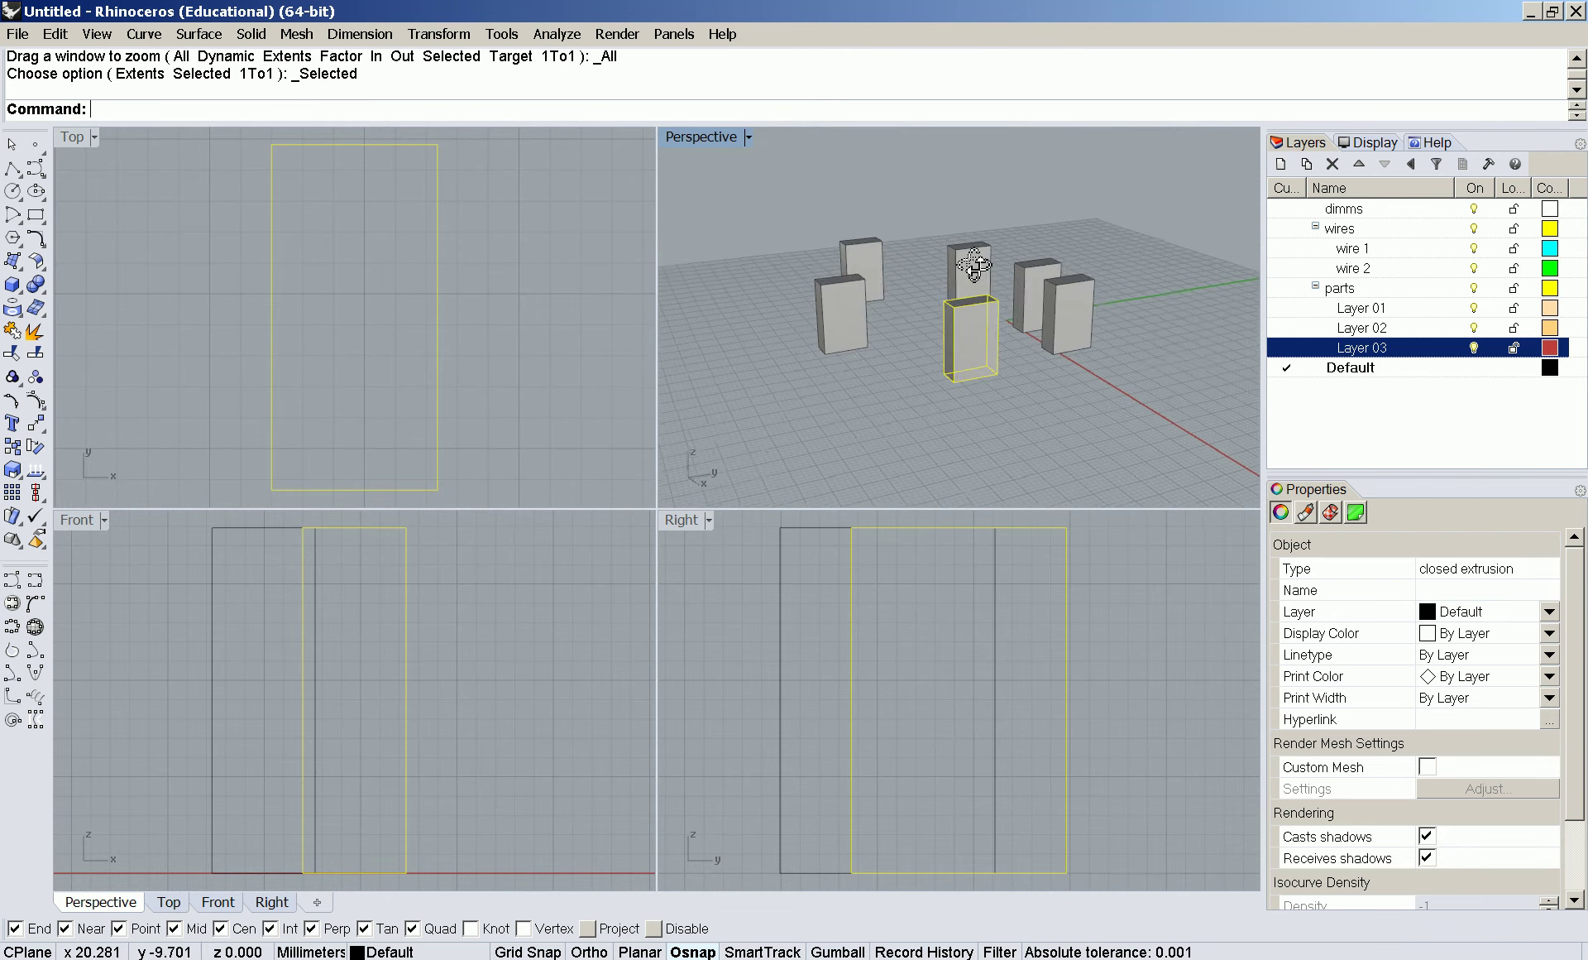
pyautogui.moveTo(1150, 229); pyautogui.dragTo(781, 355)
pyautogui.press('Delete')
pyautogui.moveTo(781, 345); pyautogui.dragTo(831, 361, button='right')
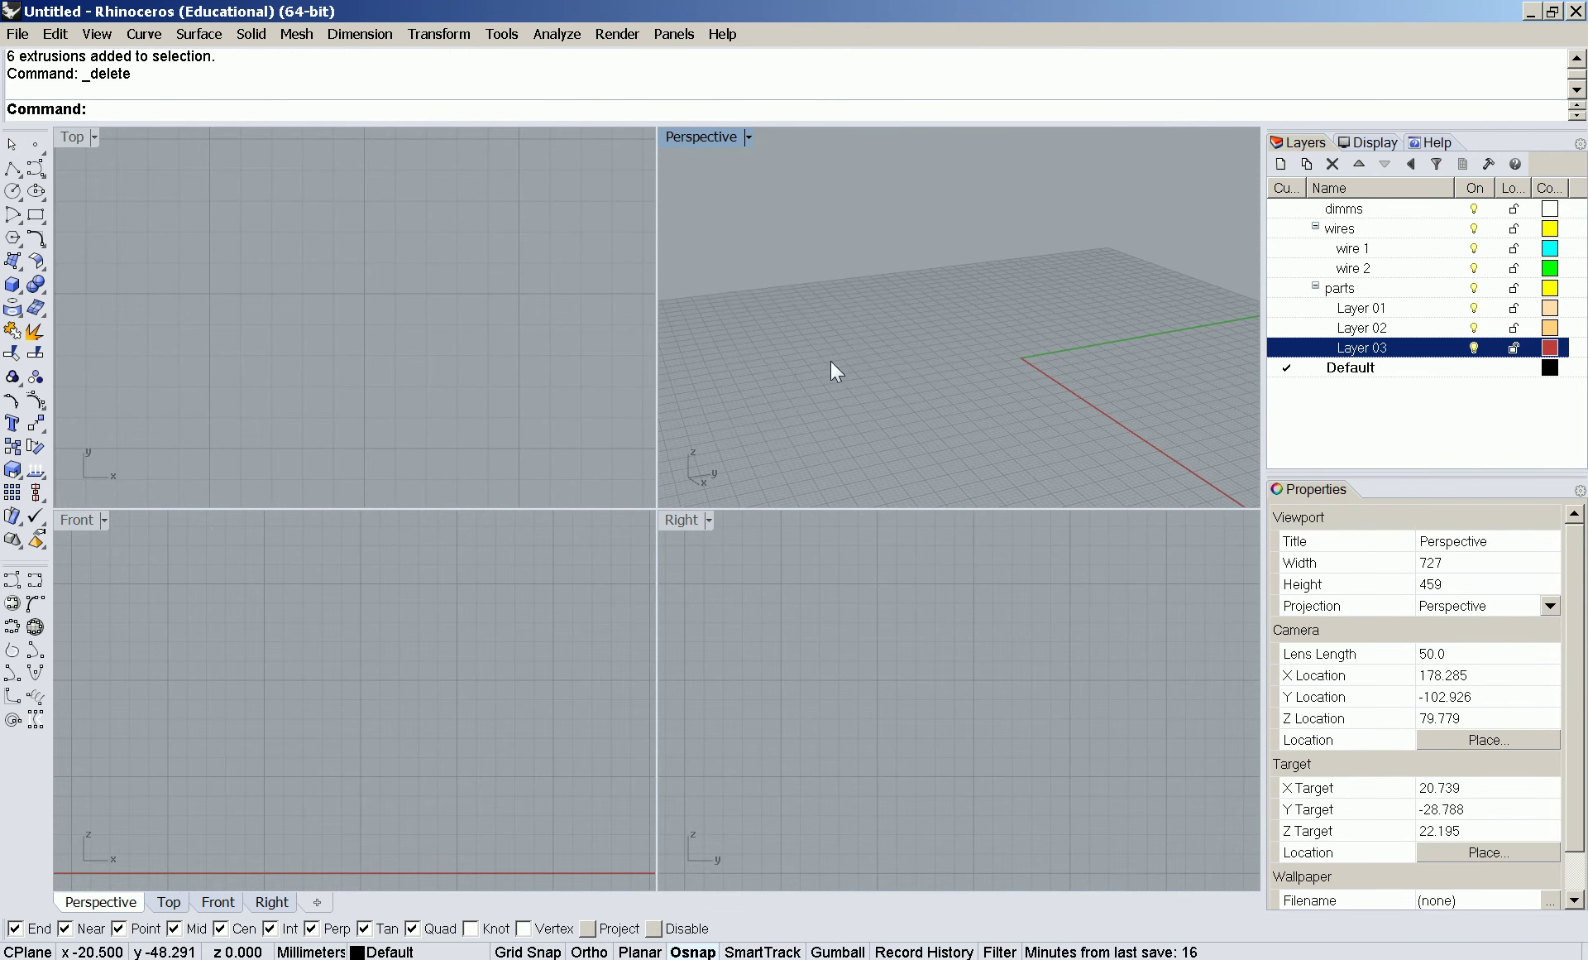
# - Start the Join command from the popup toolbar in the Perspective view
pyautogui.middleClick(830, 361)
pyautogui.click(878, 306)
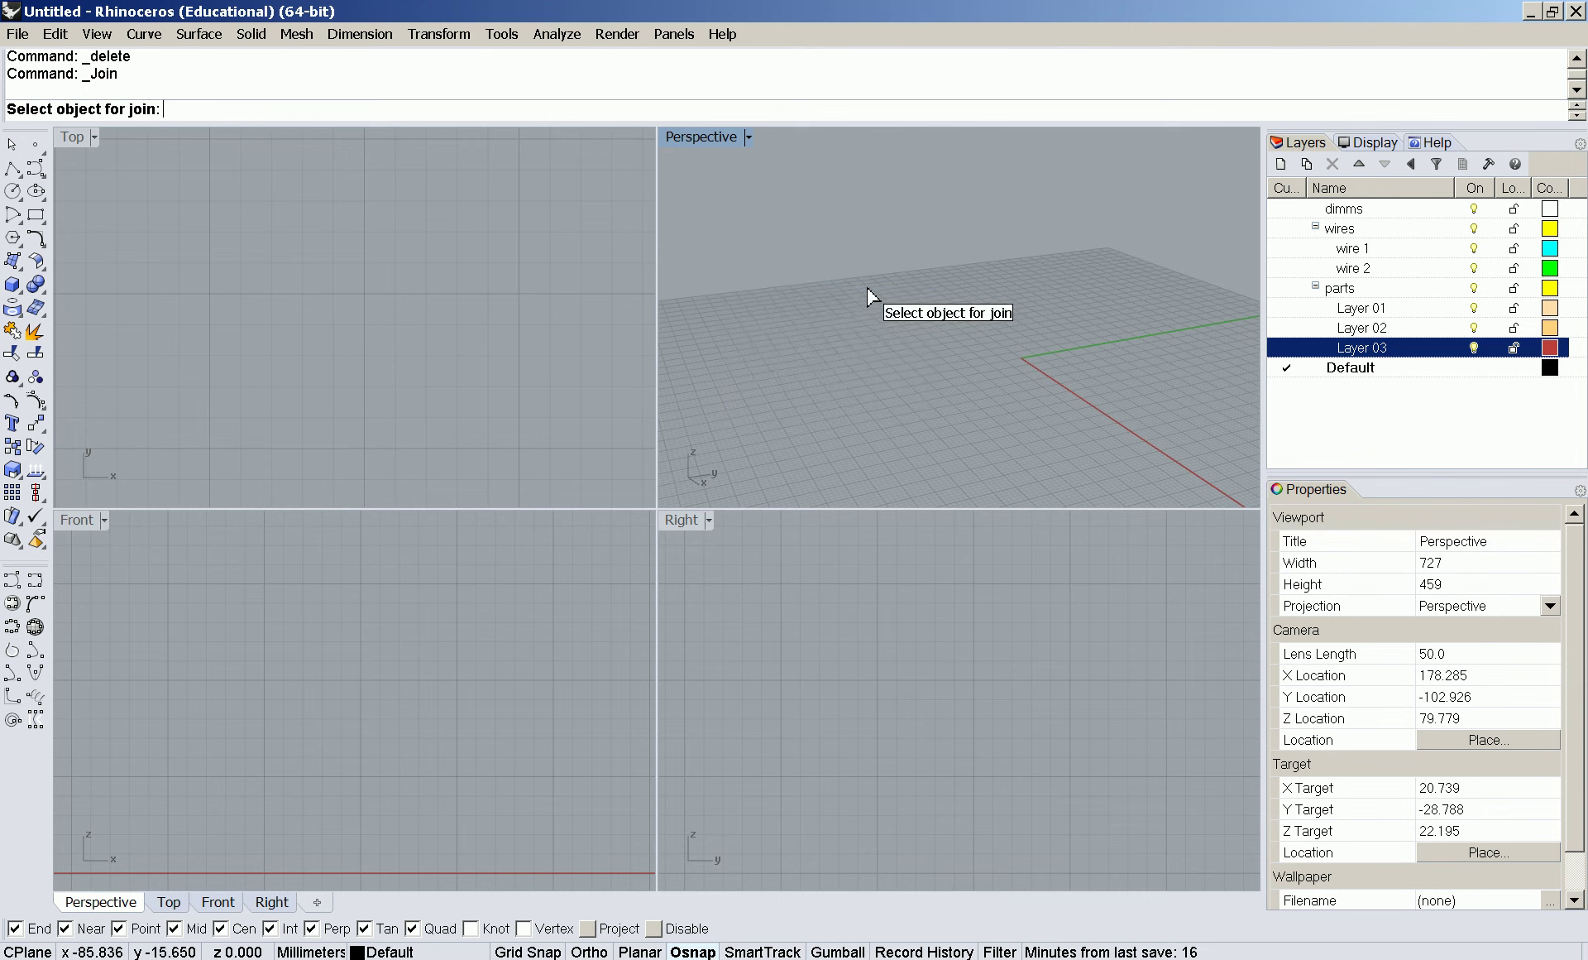
pyautogui.middleClick(852, 300)
# - Float the Popup toolbar over the Top view and tear off its Solids Creation flyout below it
pyautogui.middleClick(796, 250)
pyautogui.moveTo(798, 248); pyautogui.dragTo(512, 361)
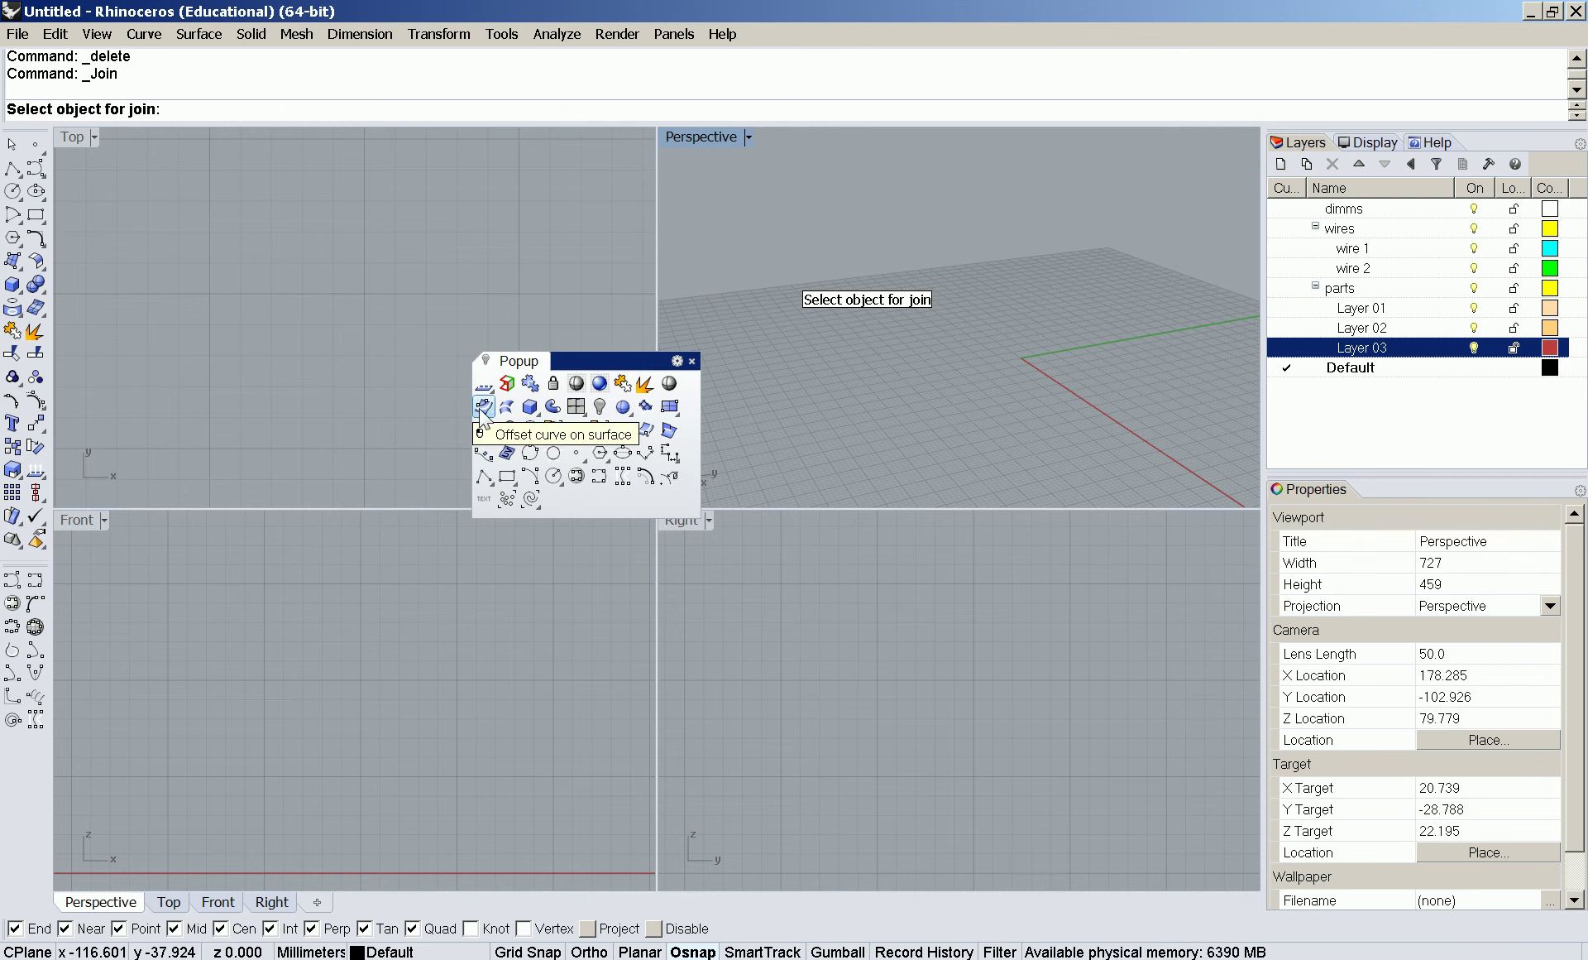
pyautogui.click(530, 408)
pyautogui.moveTo(547, 422); pyautogui.dragTo(296, 511)
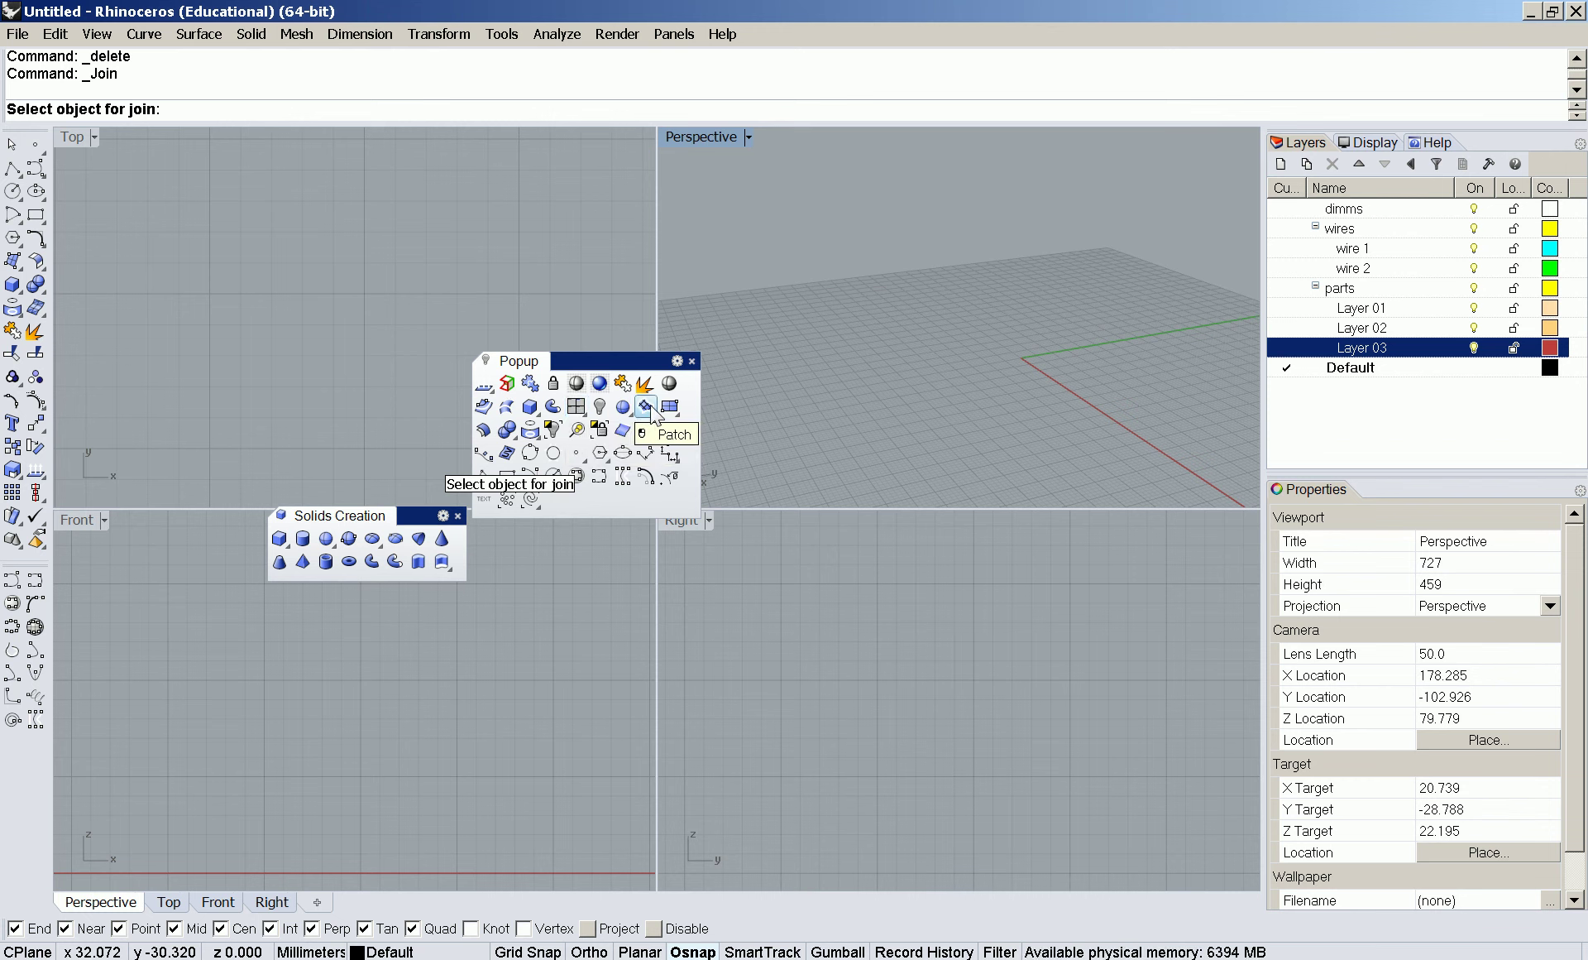
# - Look through the popup's solid editing flyout and remaining tools, and close the Solids Creation and Popup toolbars
pyautogui.click(507, 434)
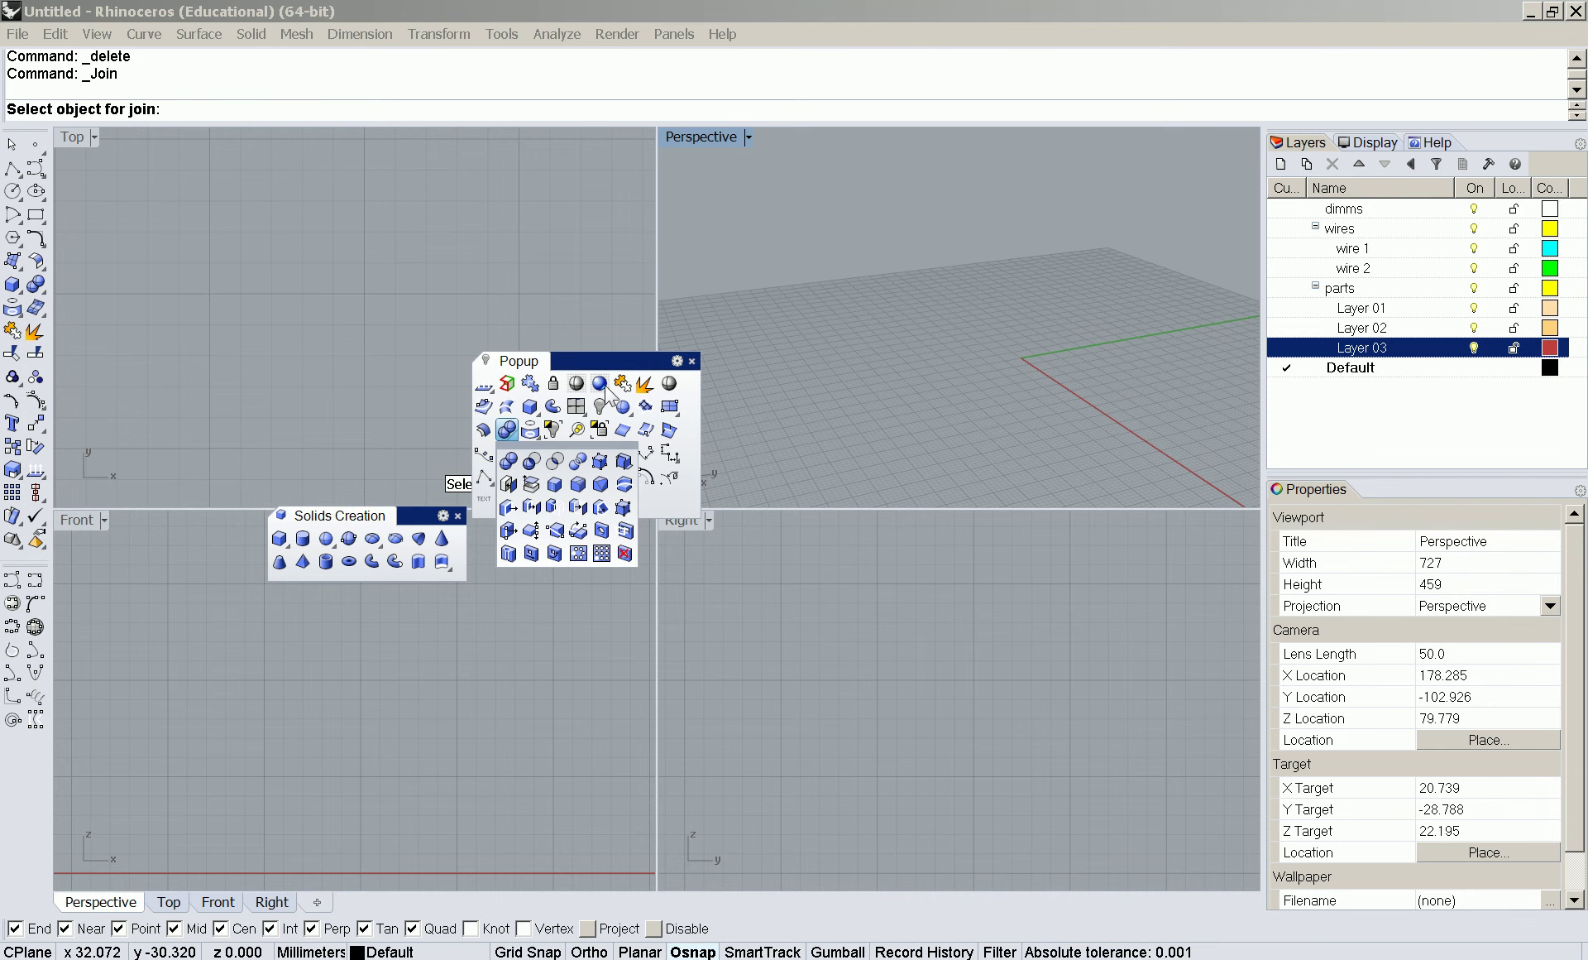
pyautogui.moveTo(633, 359); pyautogui.dragTo(656, 372)
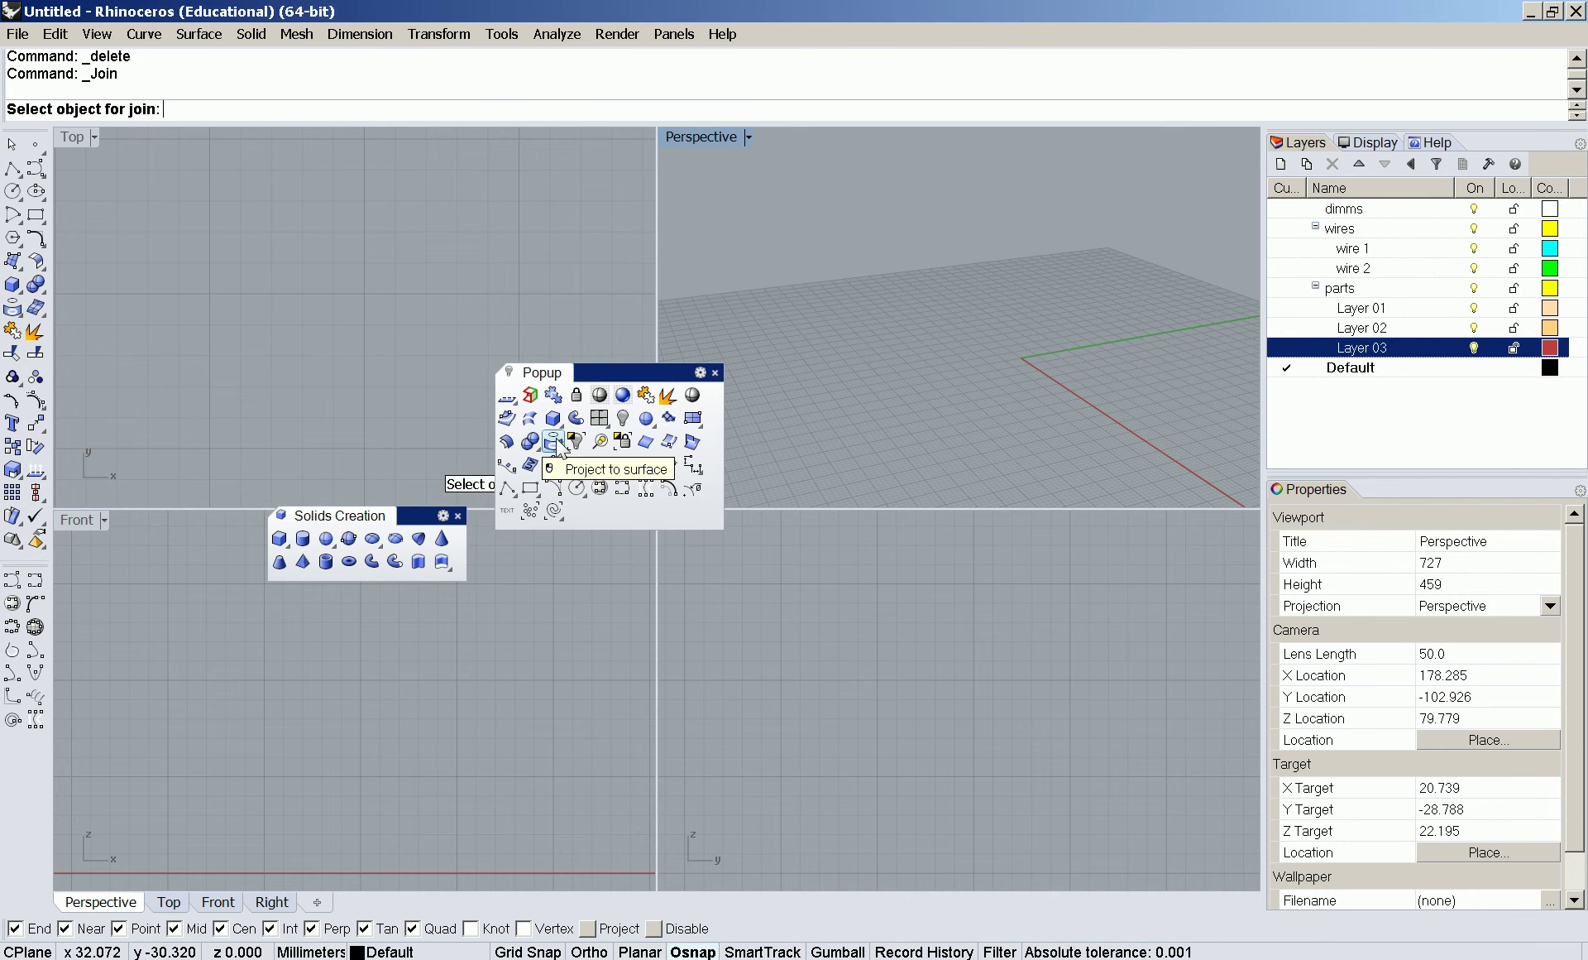
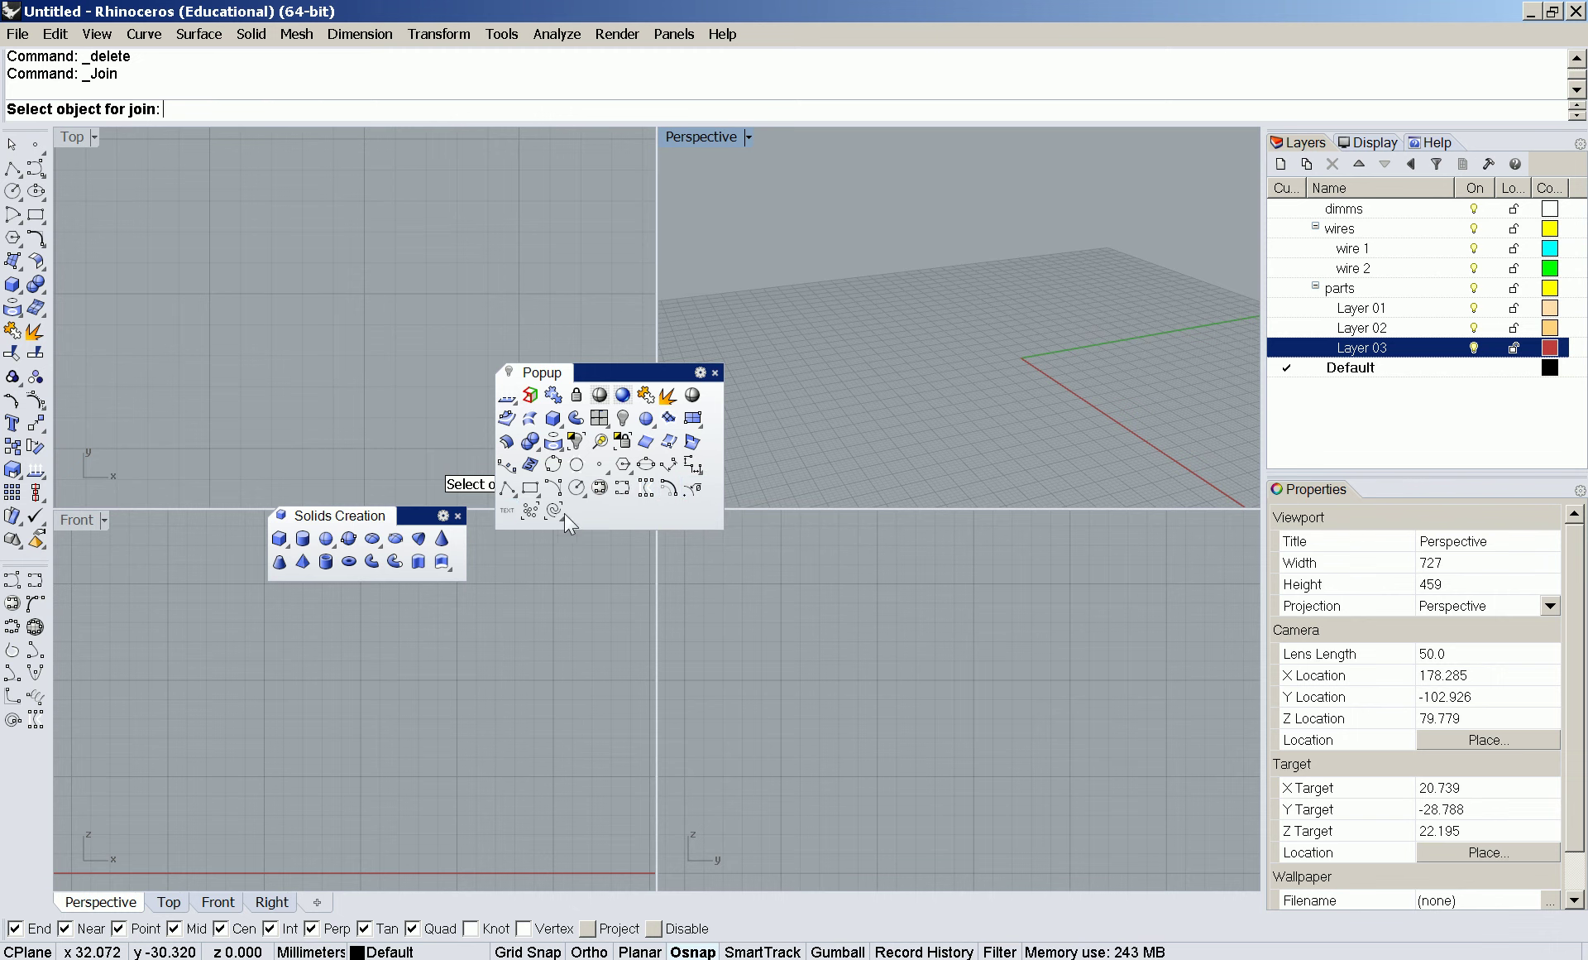
pyautogui.click(461, 530)
pyautogui.moveTo(670, 372); pyautogui.dragTo(690, 422)
pyautogui.click(736, 422)
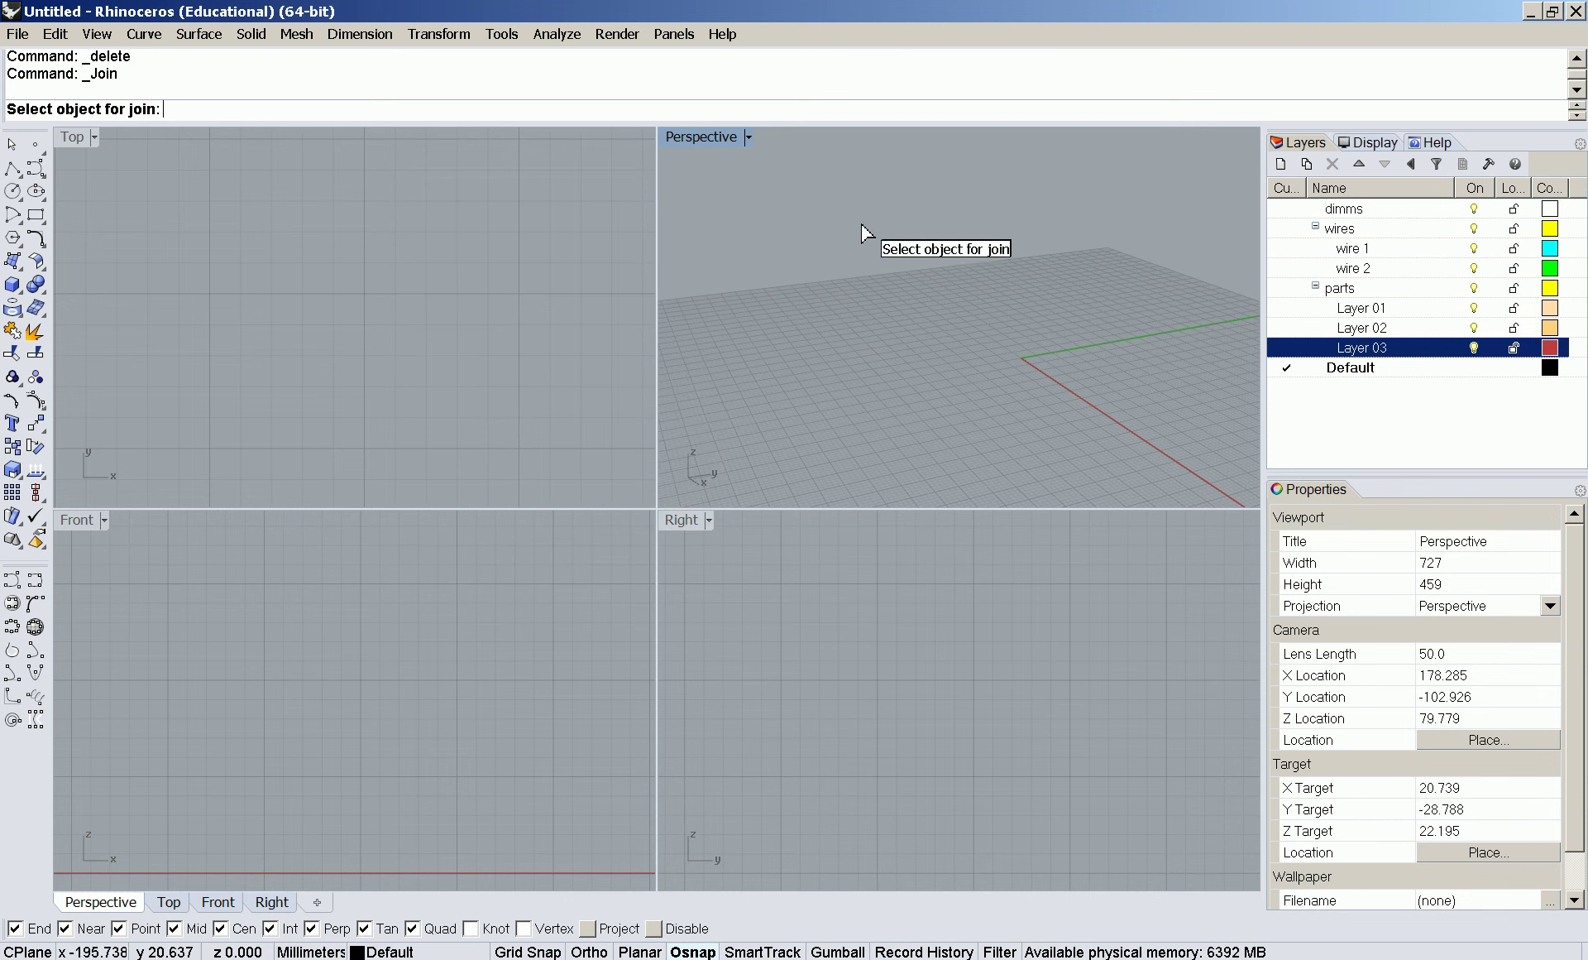
# - Reset all four viewports with the popup's four-view tool and make the Perspective view active
pyautogui.middleClick(290, 393)
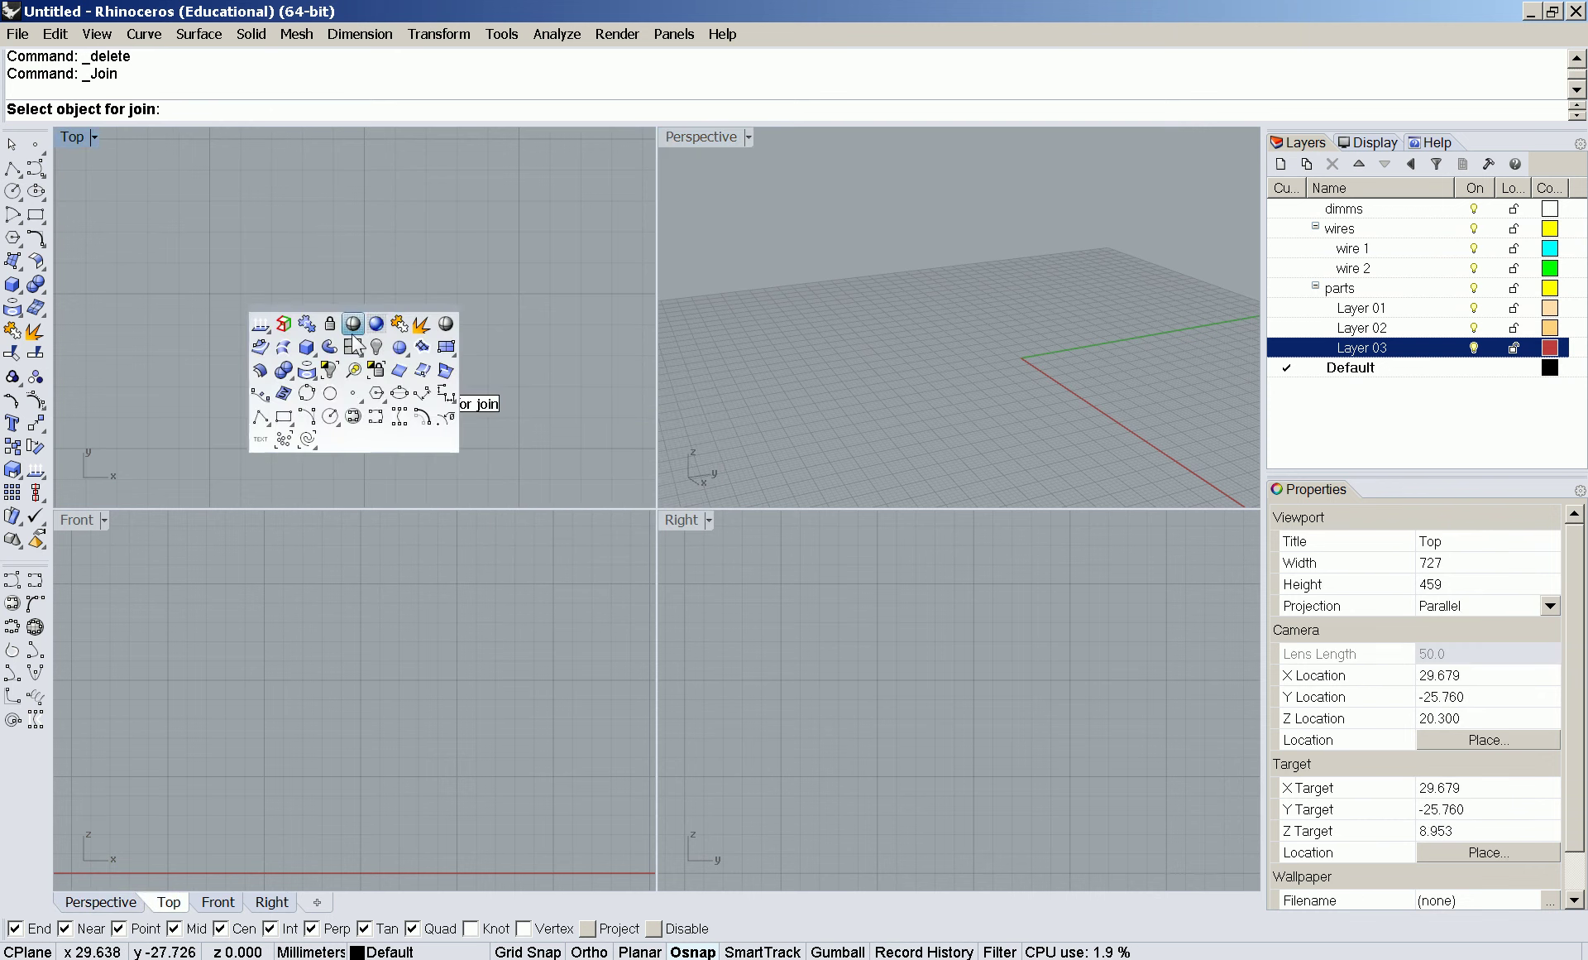
pyautogui.click(376, 364)
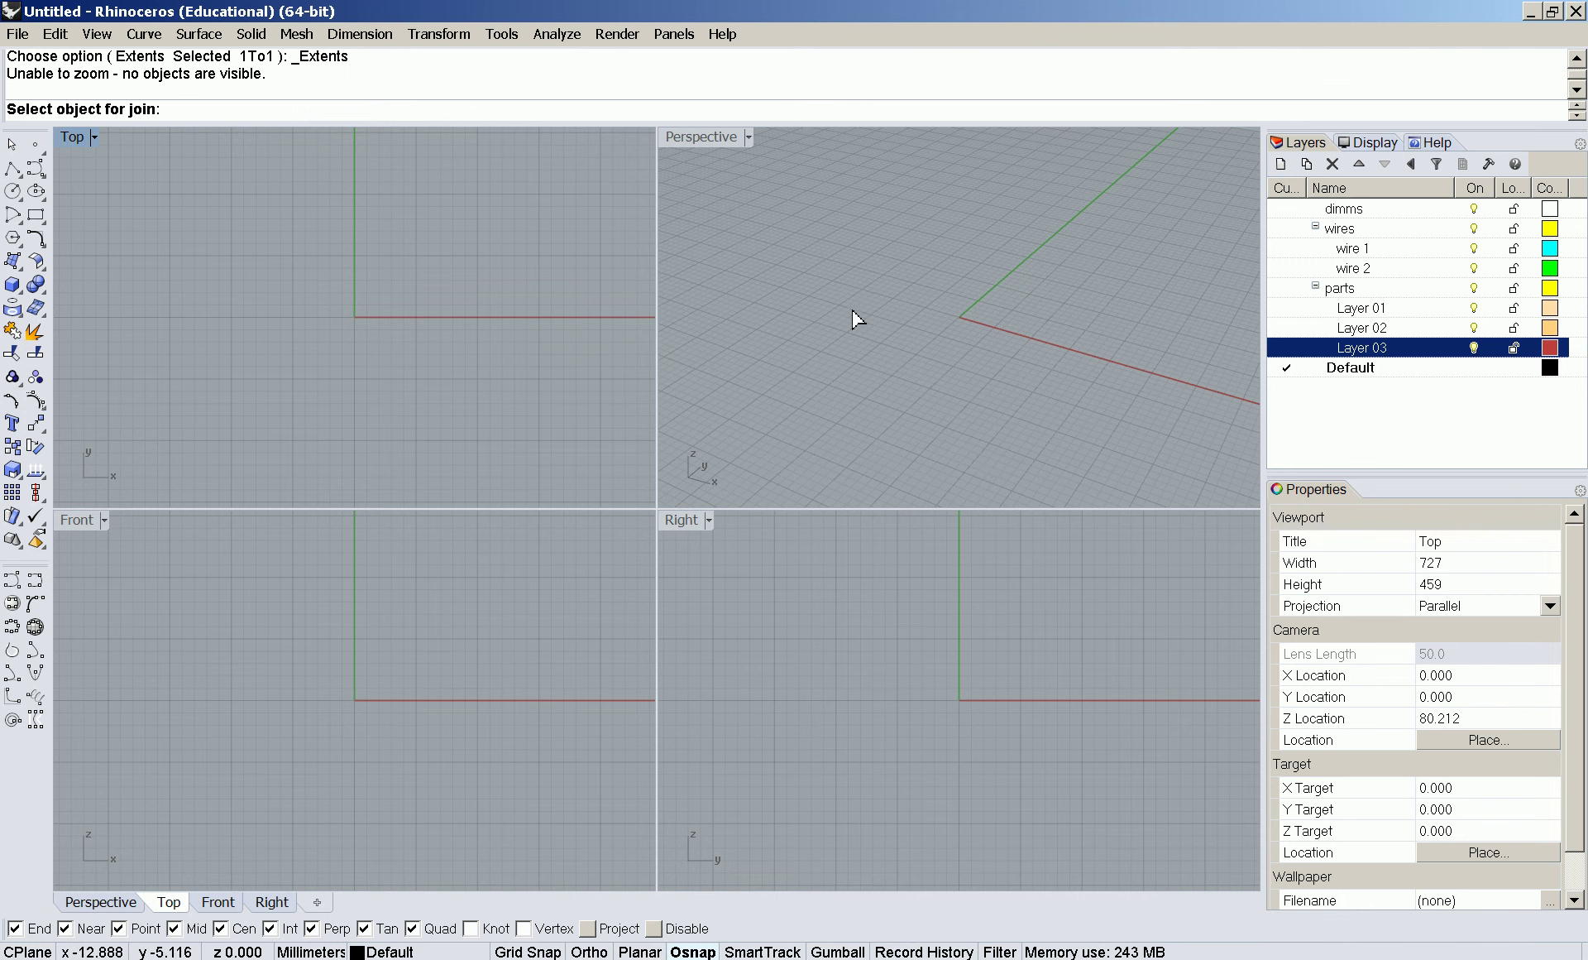
pyautogui.click(115, 902)
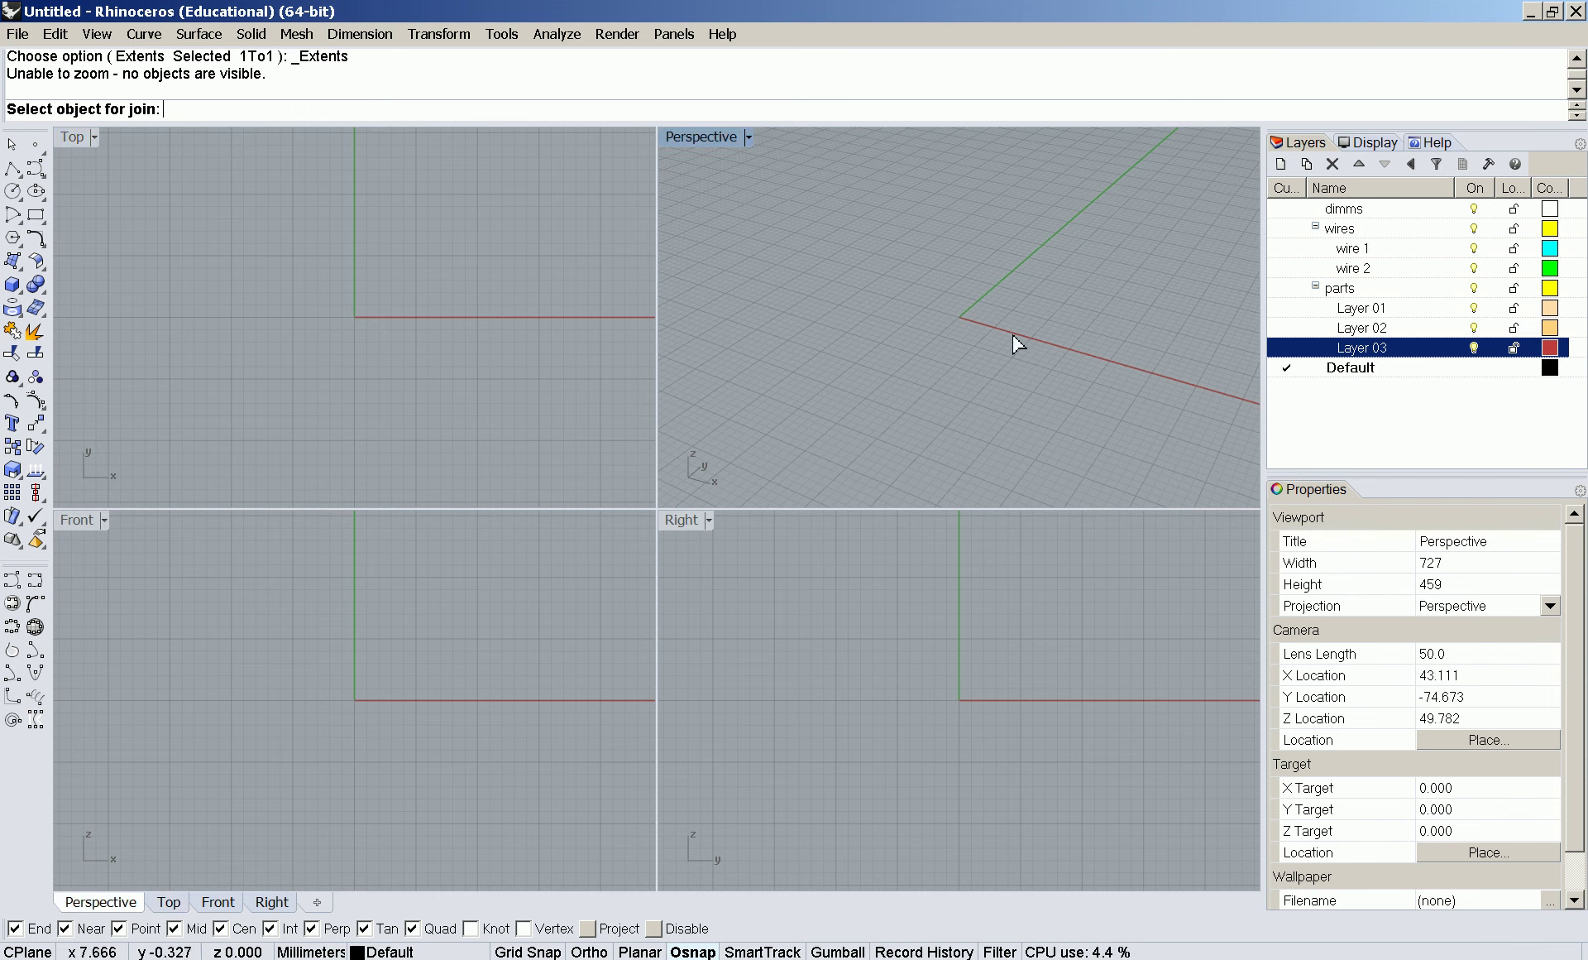
# - Cancel the running Join command and enlarge the command history area by one line
pyautogui.click(18, 34)
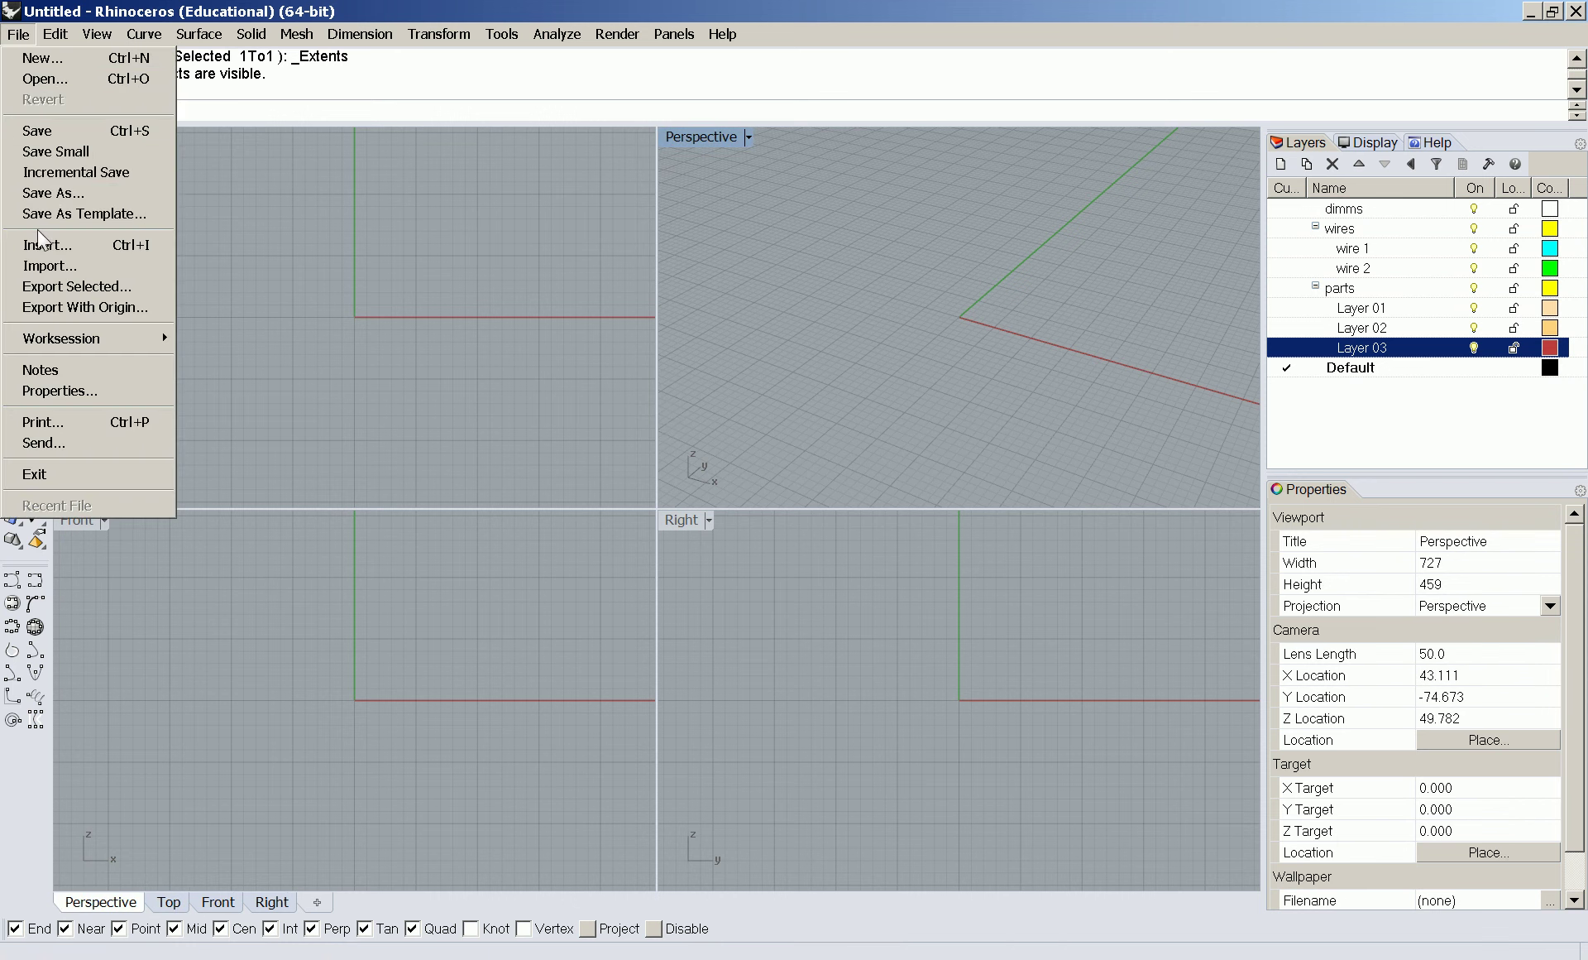
pyautogui.click(748, 320)
pyautogui.hotkey('ctrl', 'j')
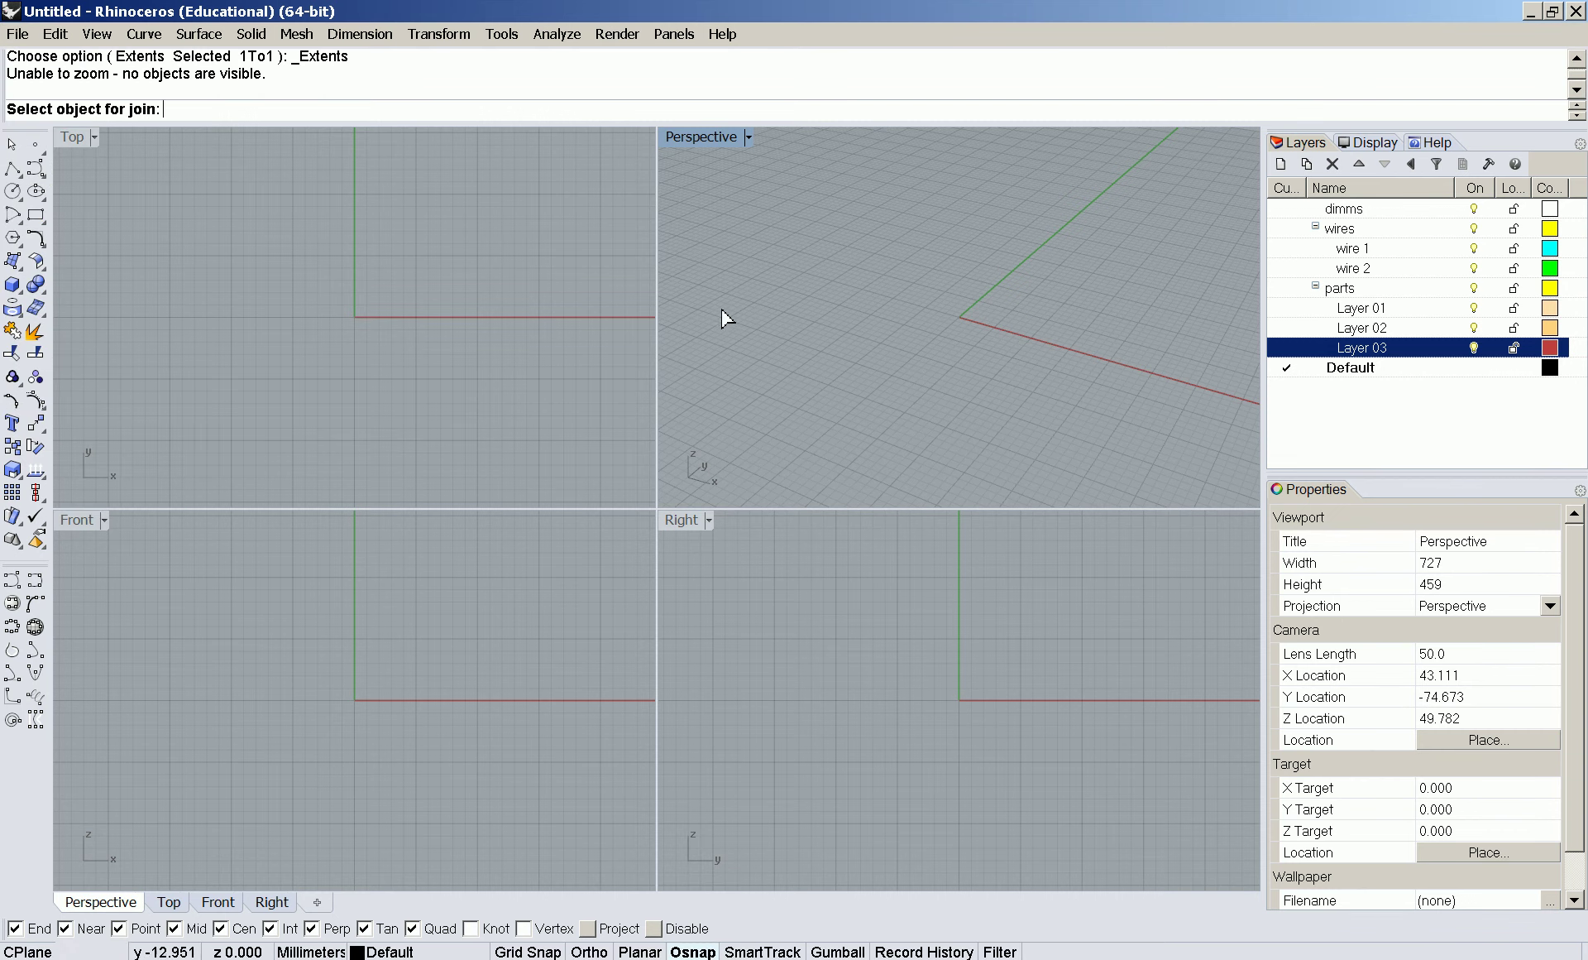
pyautogui.press('Escape')
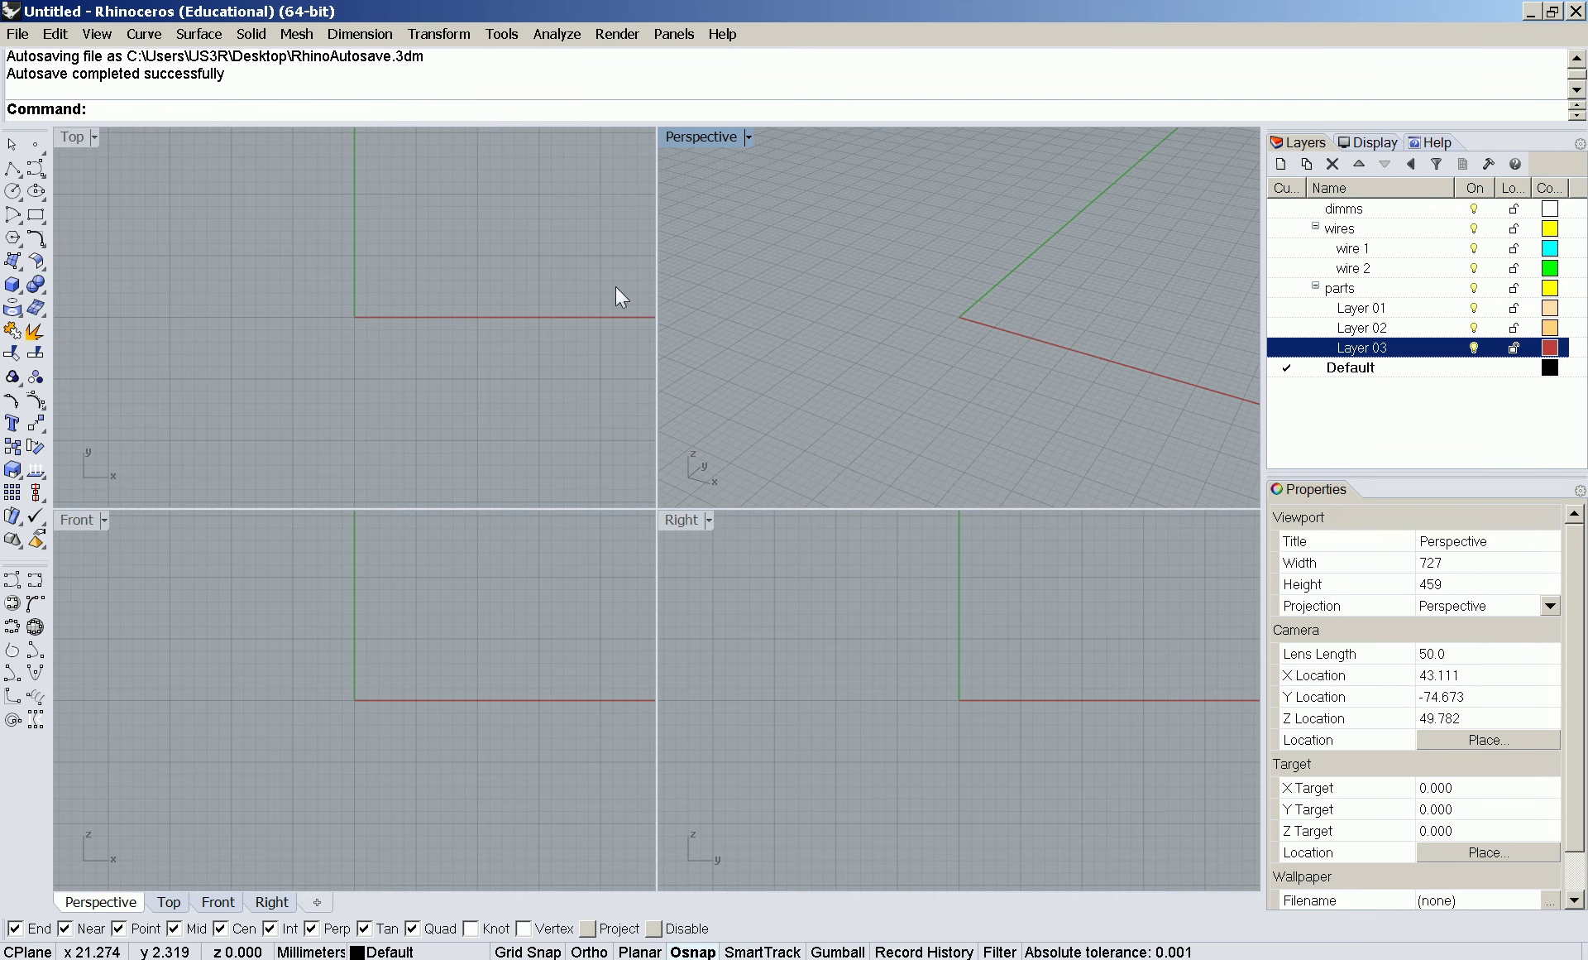
pyautogui.moveTo(253, 122); pyautogui.dragTo(255, 142)
# - View the Save As Template dialog and its save options, and dismiss it without saving
pyautogui.click(18, 34)
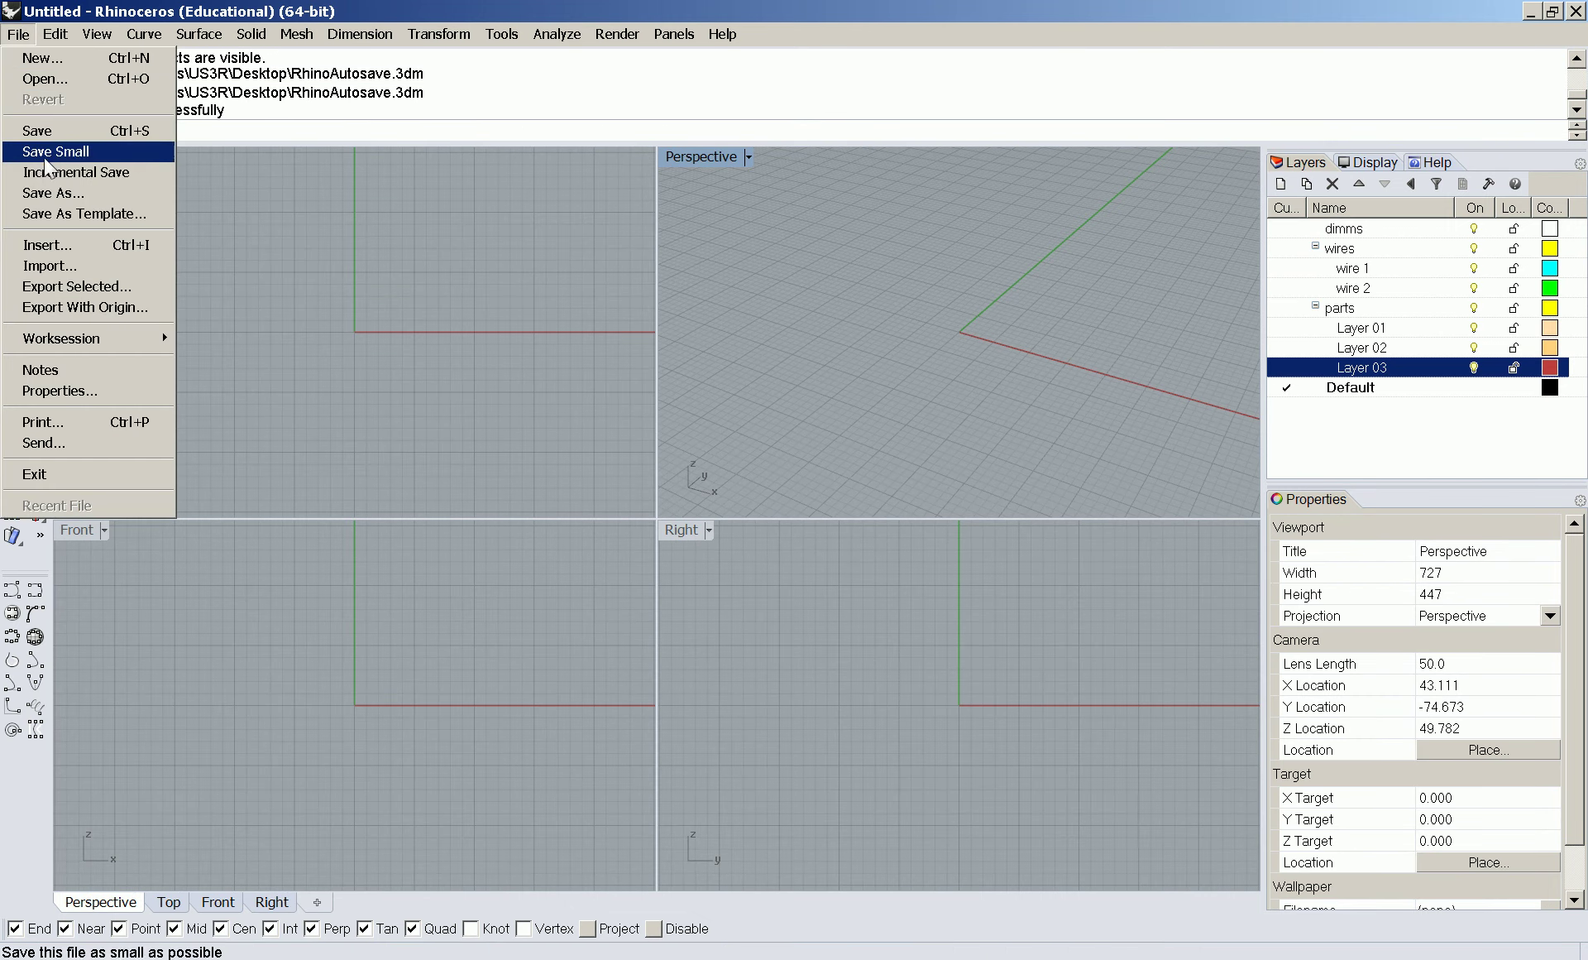
pyautogui.click(62, 213)
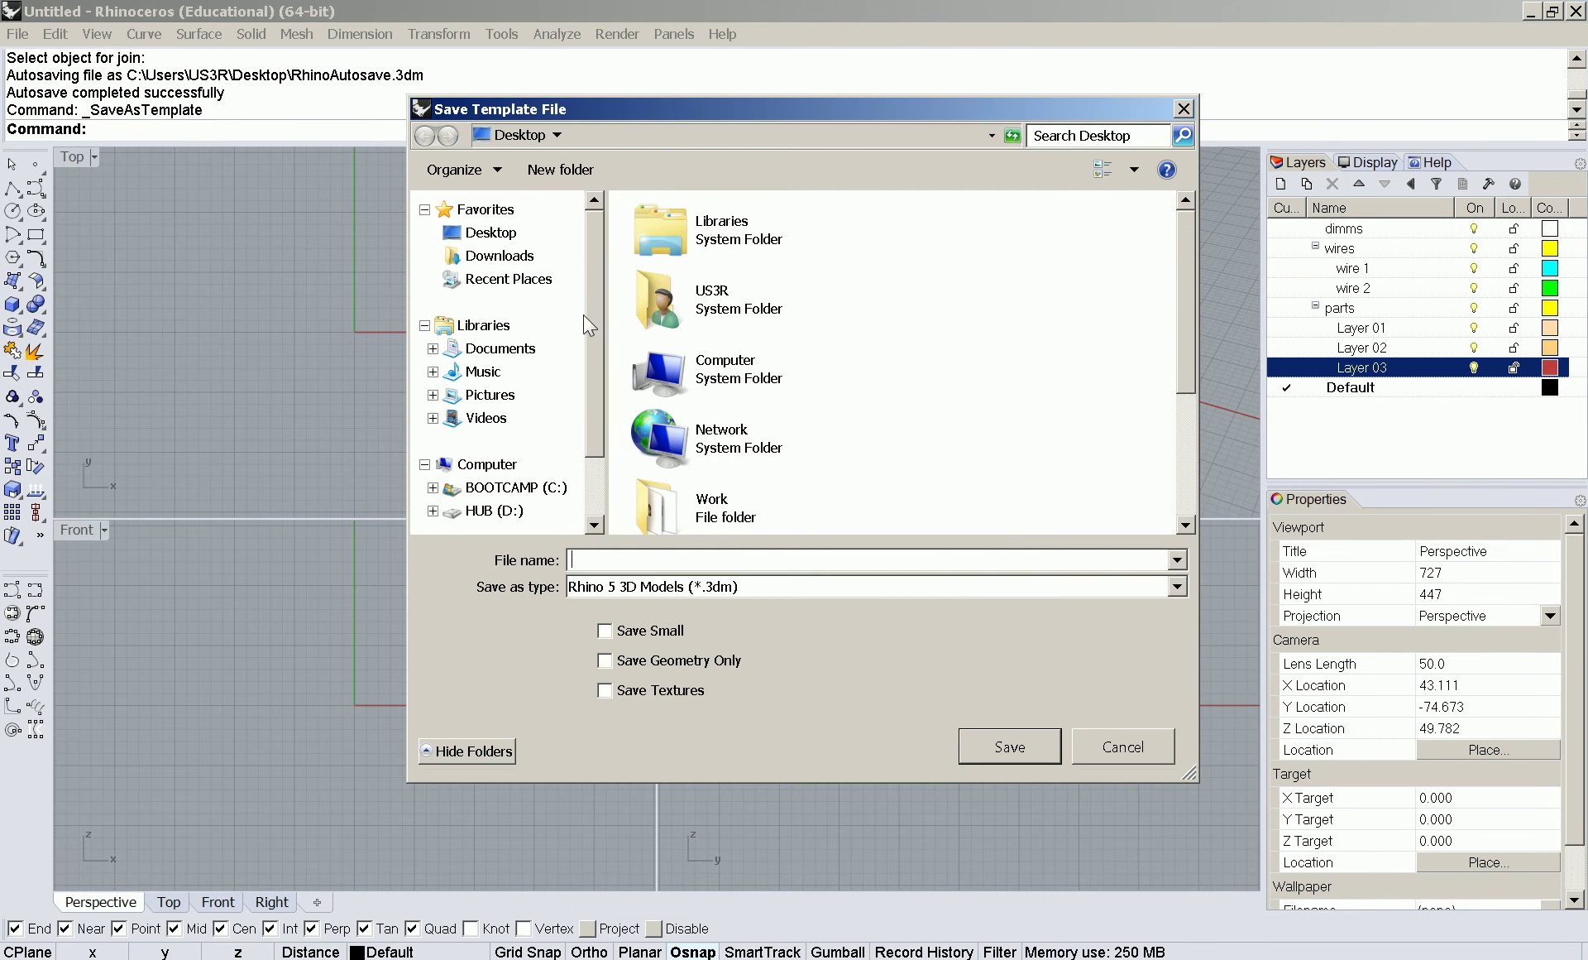
pyautogui.click(1086, 738)
# - View the template chooser for a new file and dismiss it without opening a template
pyautogui.click(18, 34)
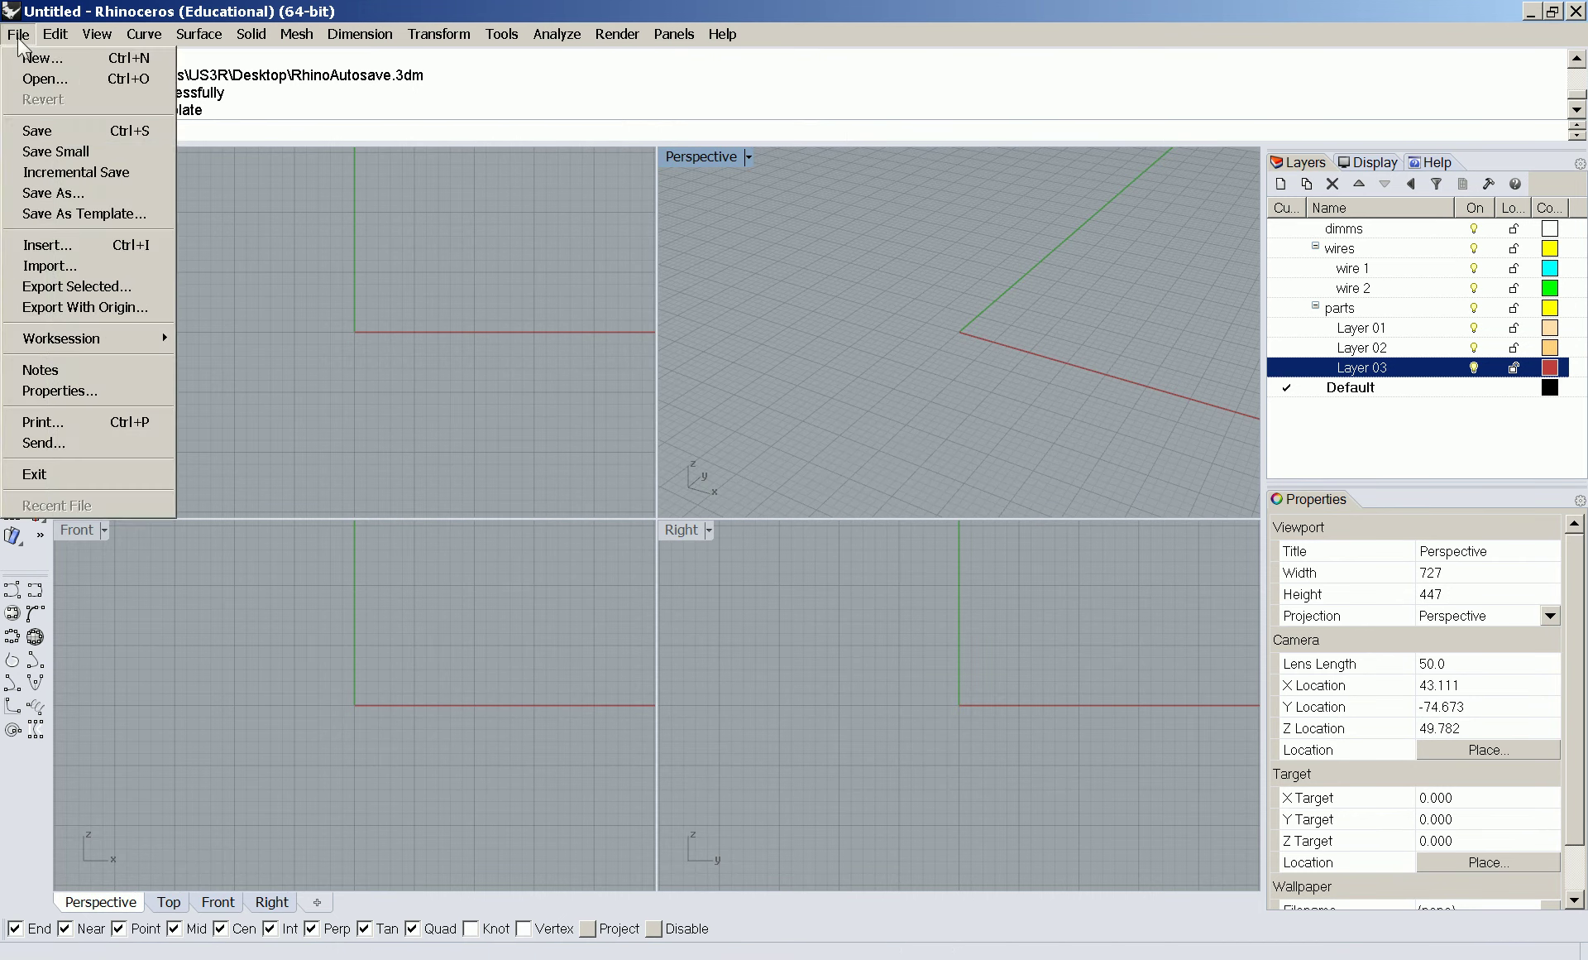
pyautogui.click(33, 56)
pyautogui.click(788, 535)
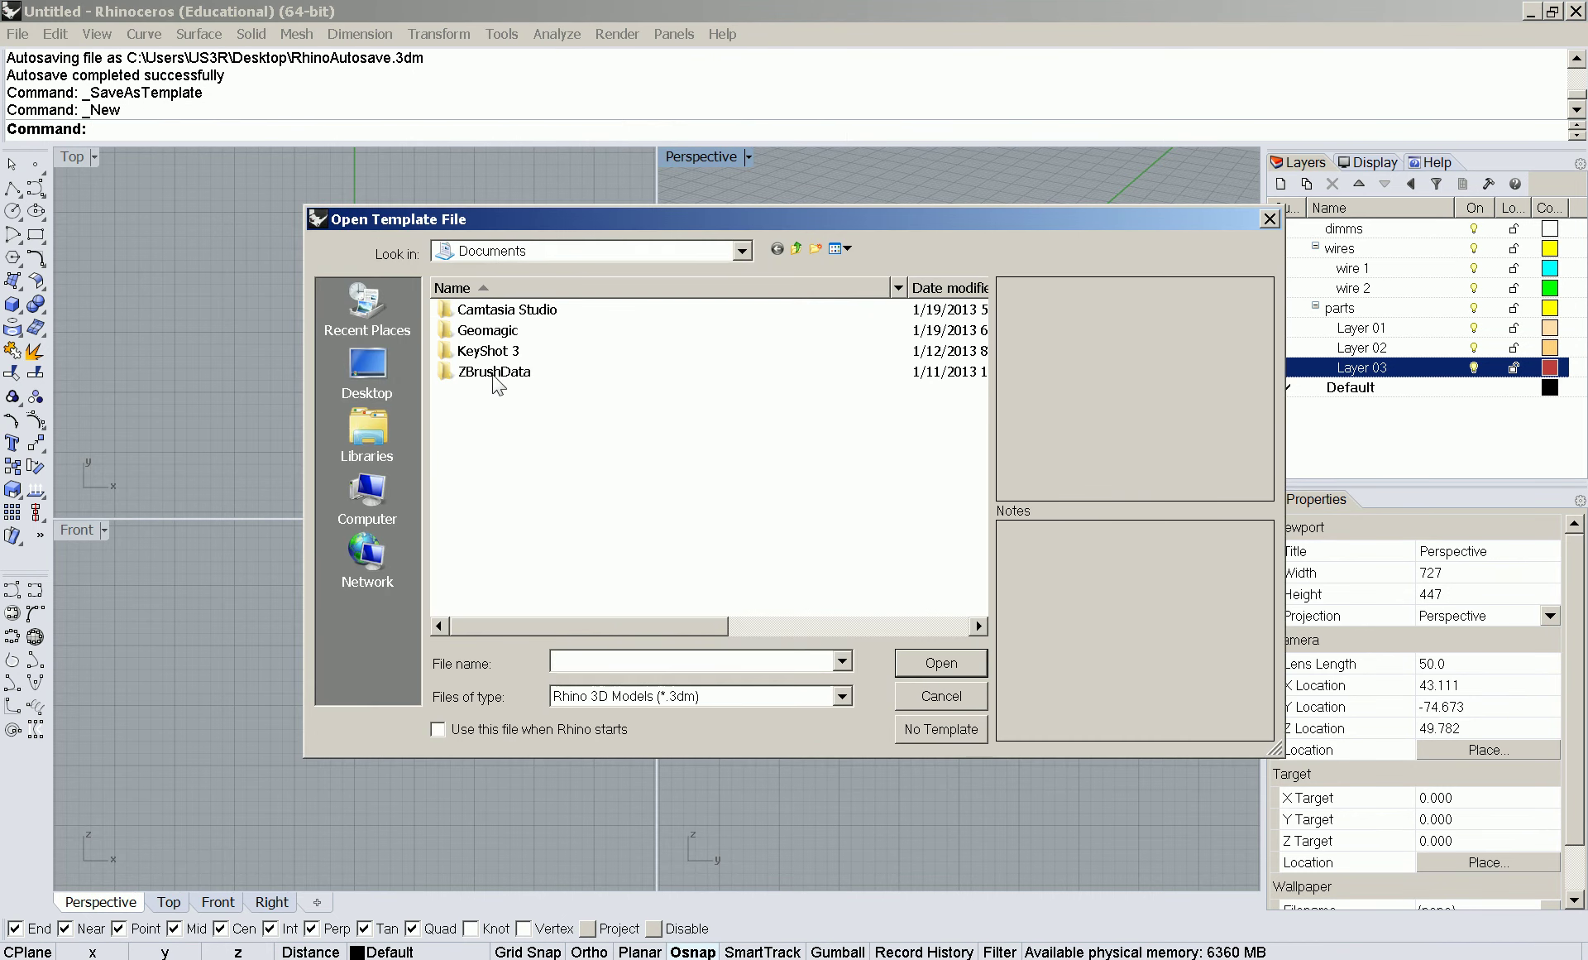
pyautogui.click(965, 700)
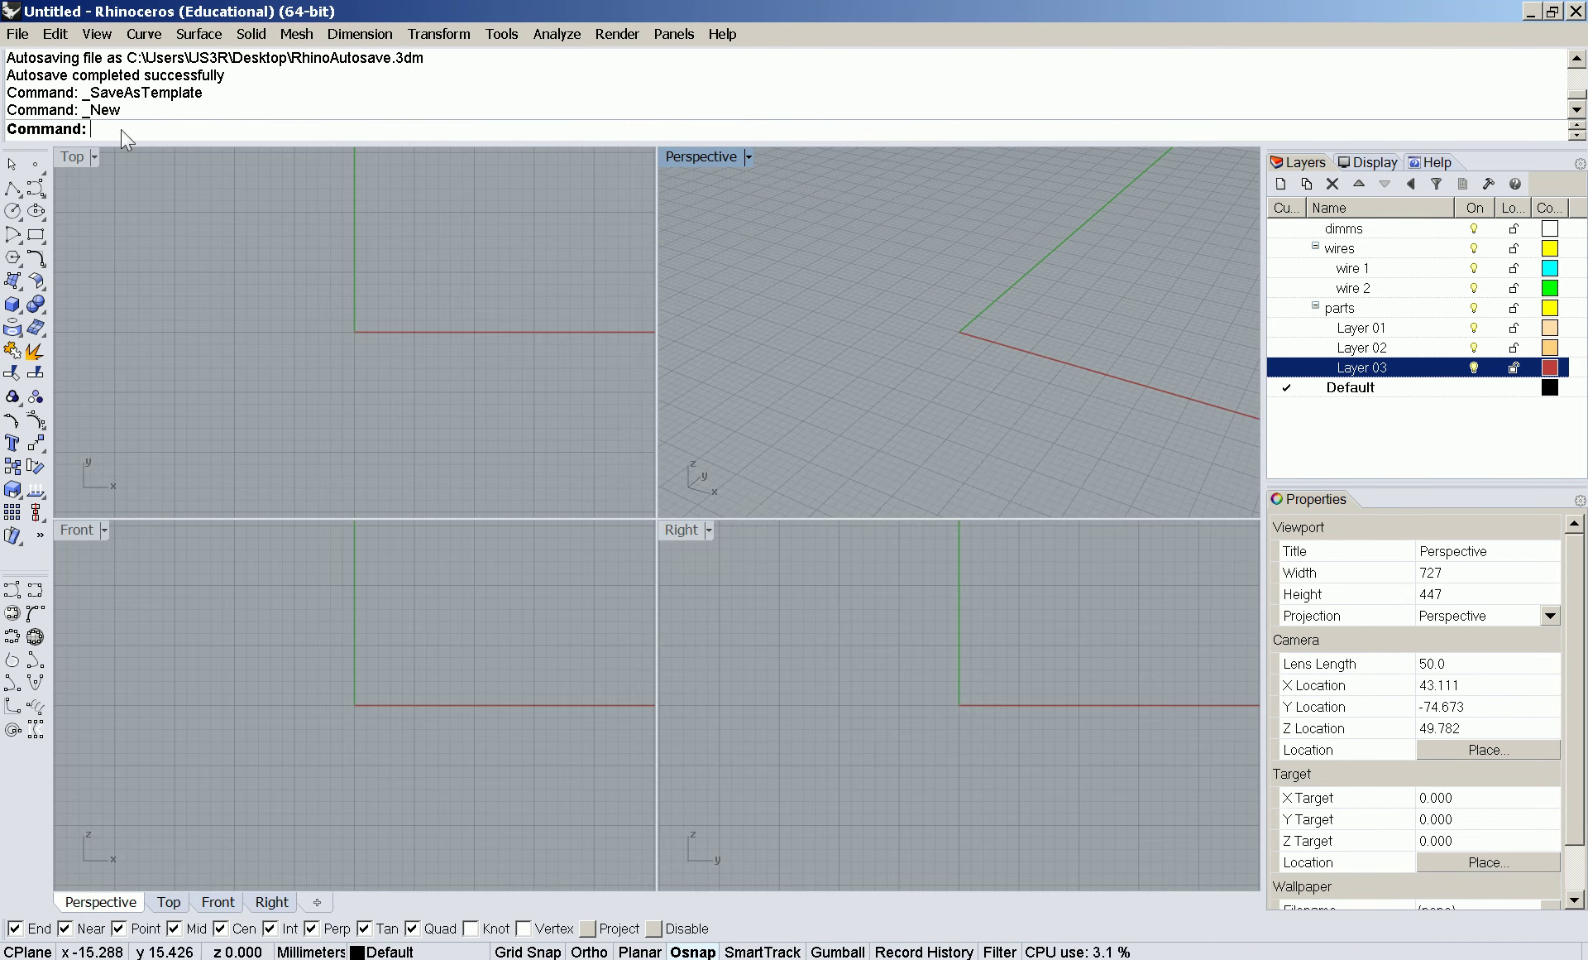
# - Check the Save As Template dialog once more and leave it without saving
pyautogui.click(18, 34)
pyautogui.click(63, 216)
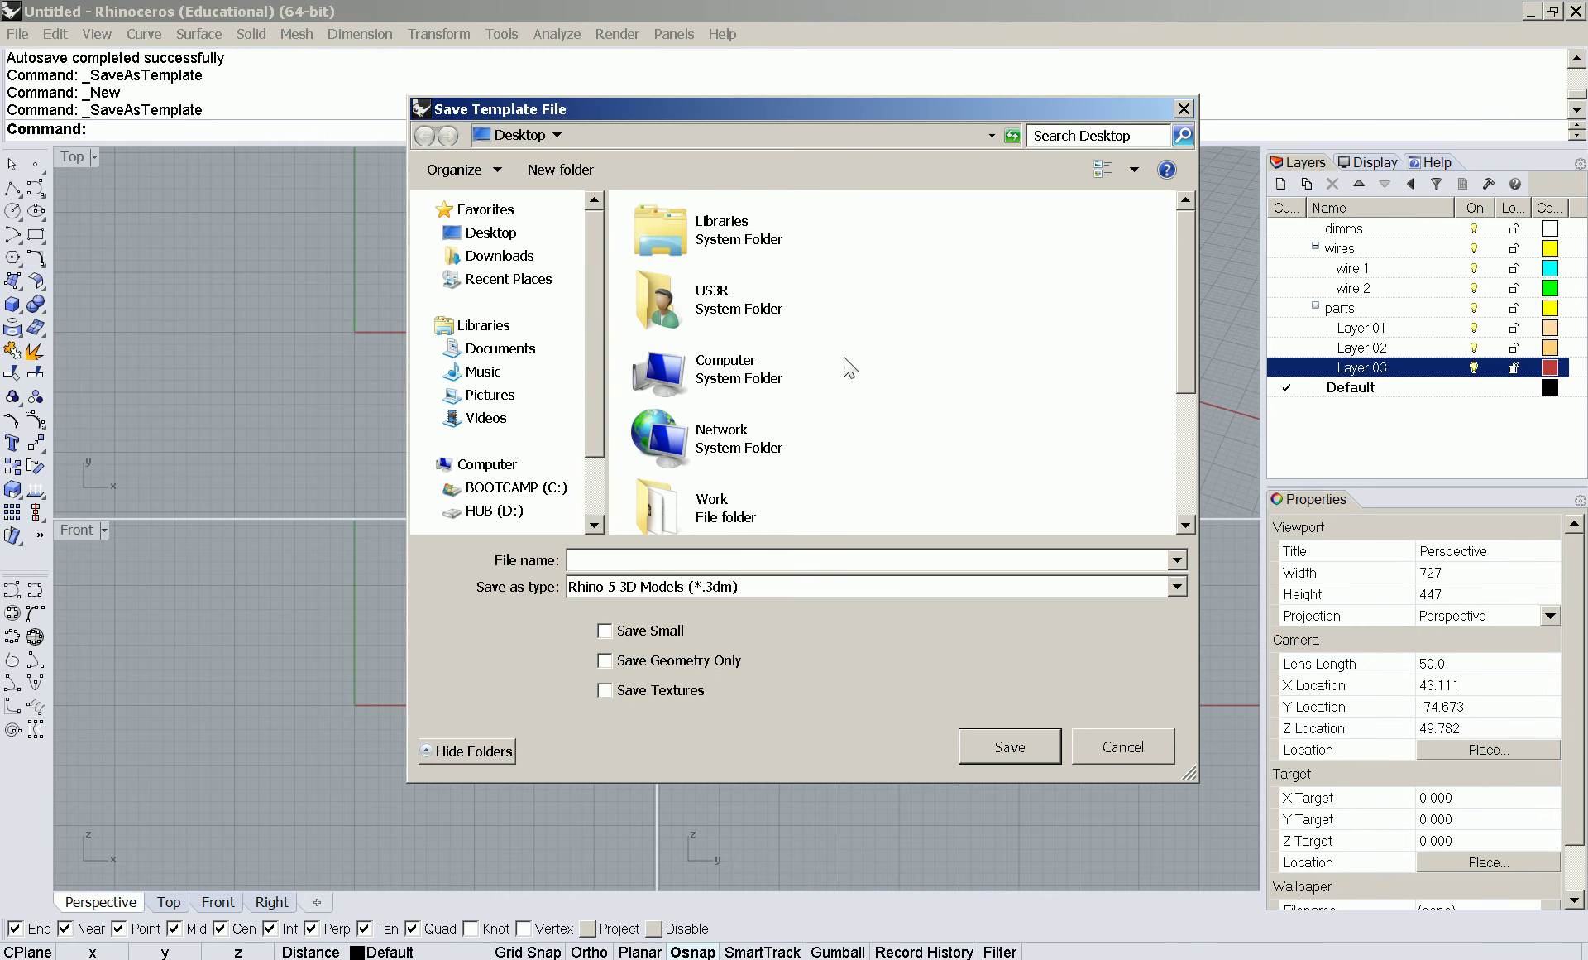
pyautogui.click(1122, 747)
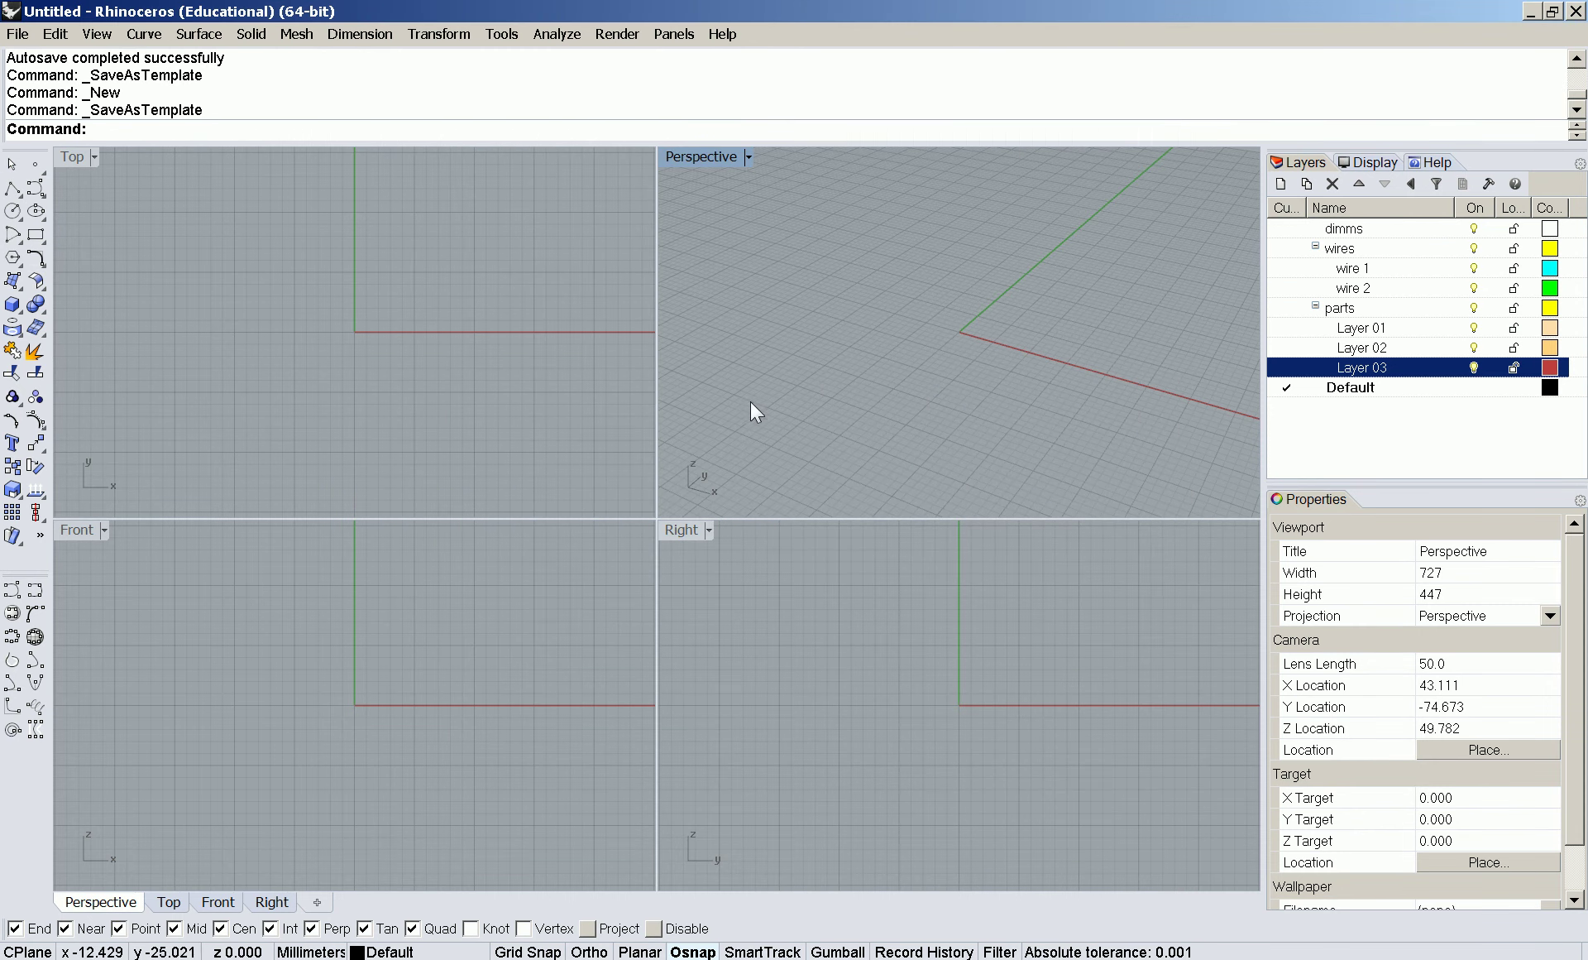